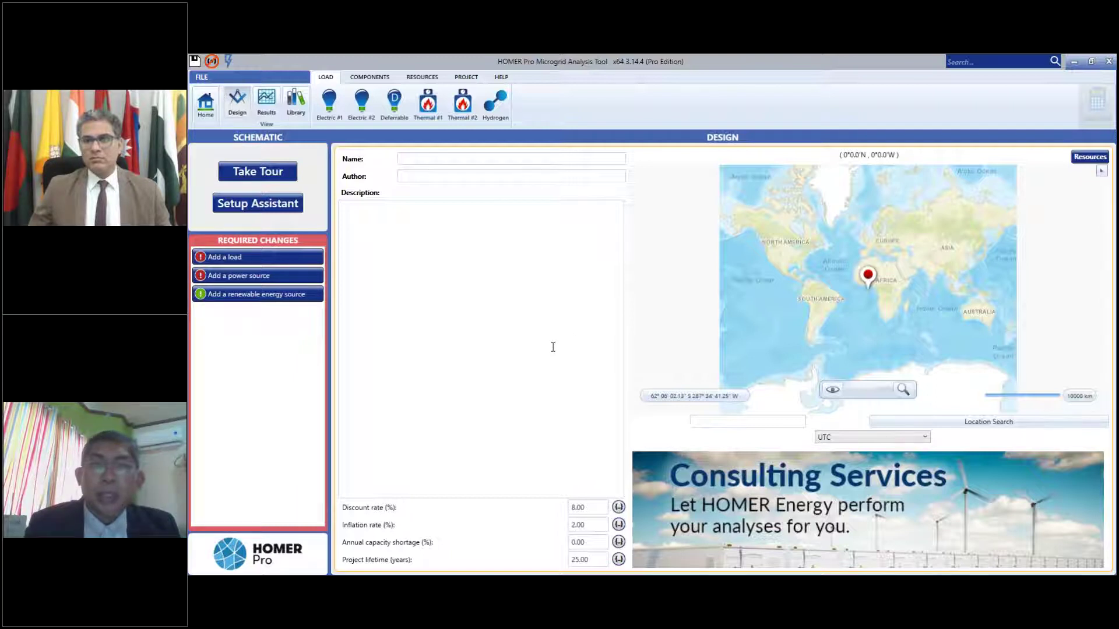
- Name the project "Wind diesel System"
{"action": "left_click", "coordinate": [553, 347]}
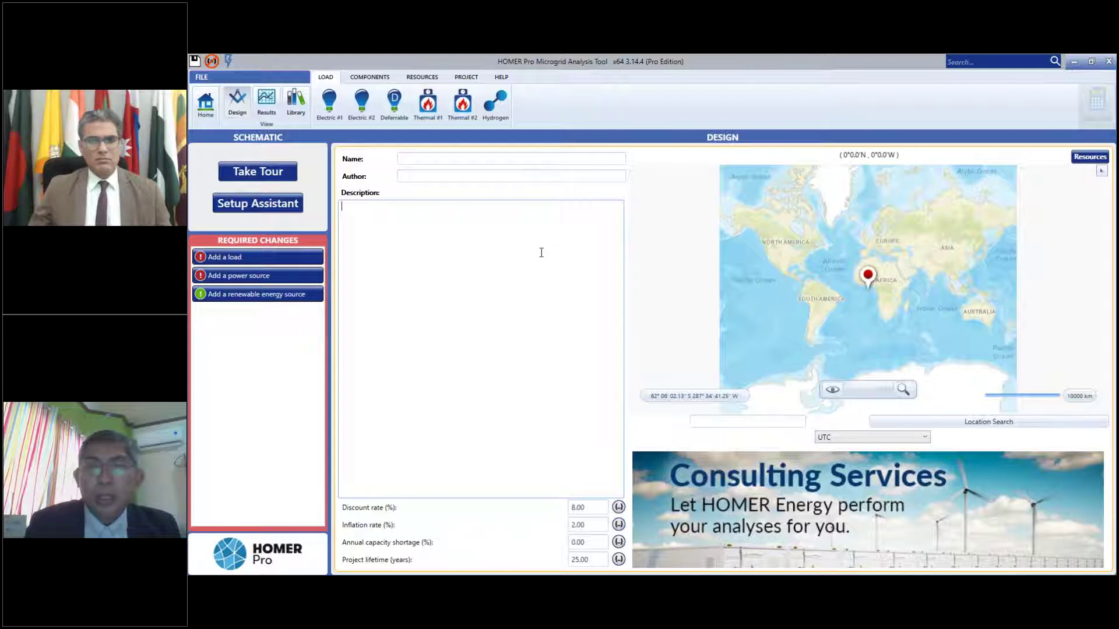
{"action": "left_click", "coordinate": [470, 159]}
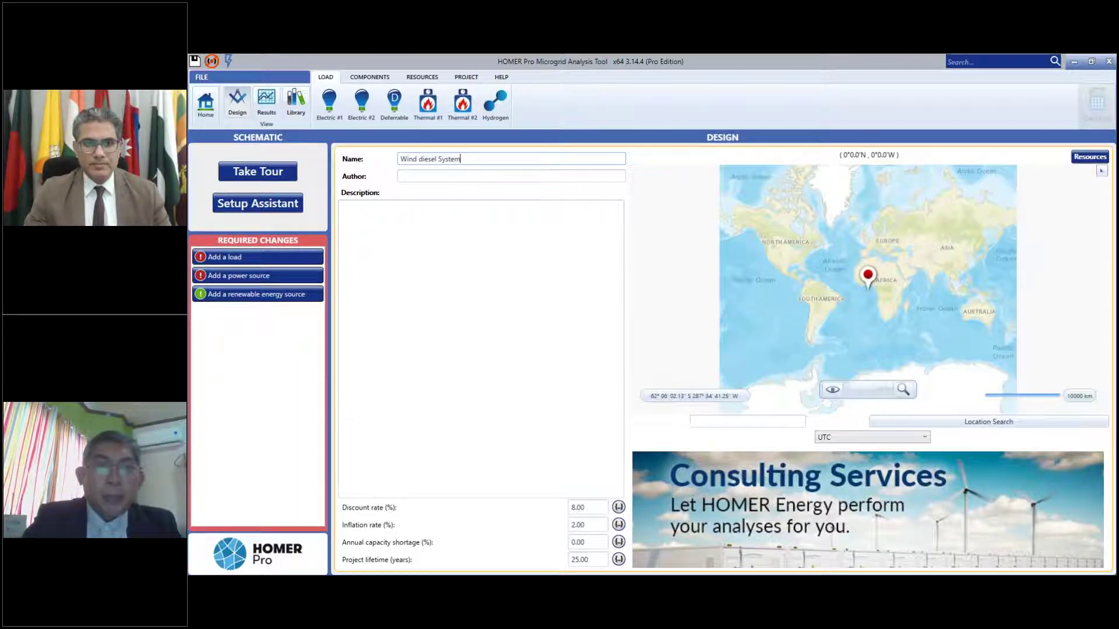
{"action": "left_click", "coordinate": [475, 249]}
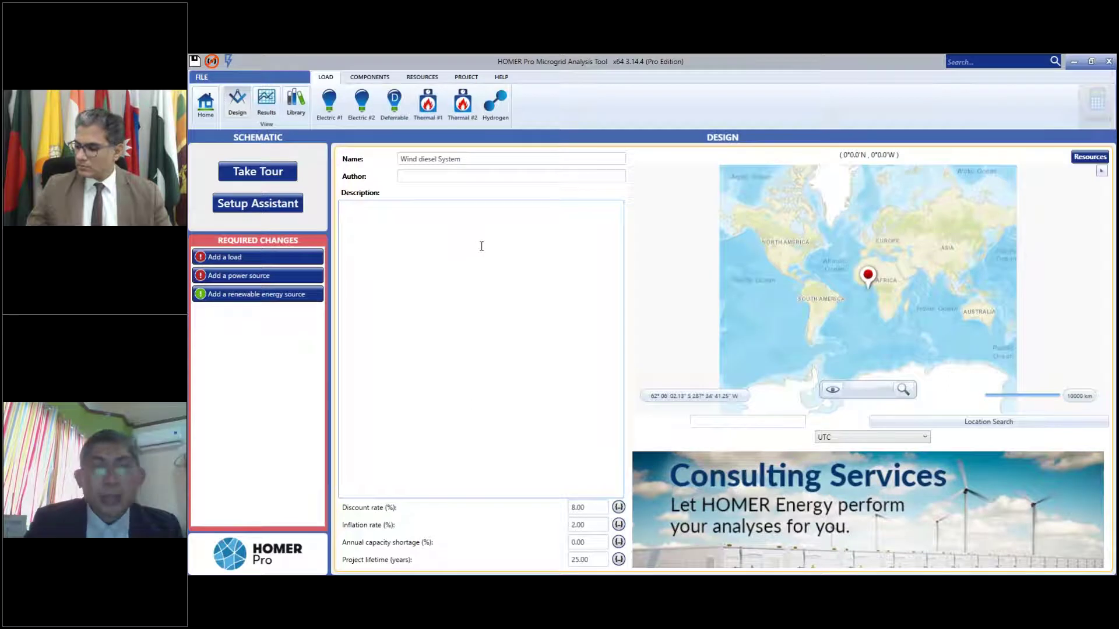
- Search for Chevak, AK and set it as the project location
{"action": "left_click", "coordinate": [712, 422]}
{"action": "type", "text": "Chevak, AK"}
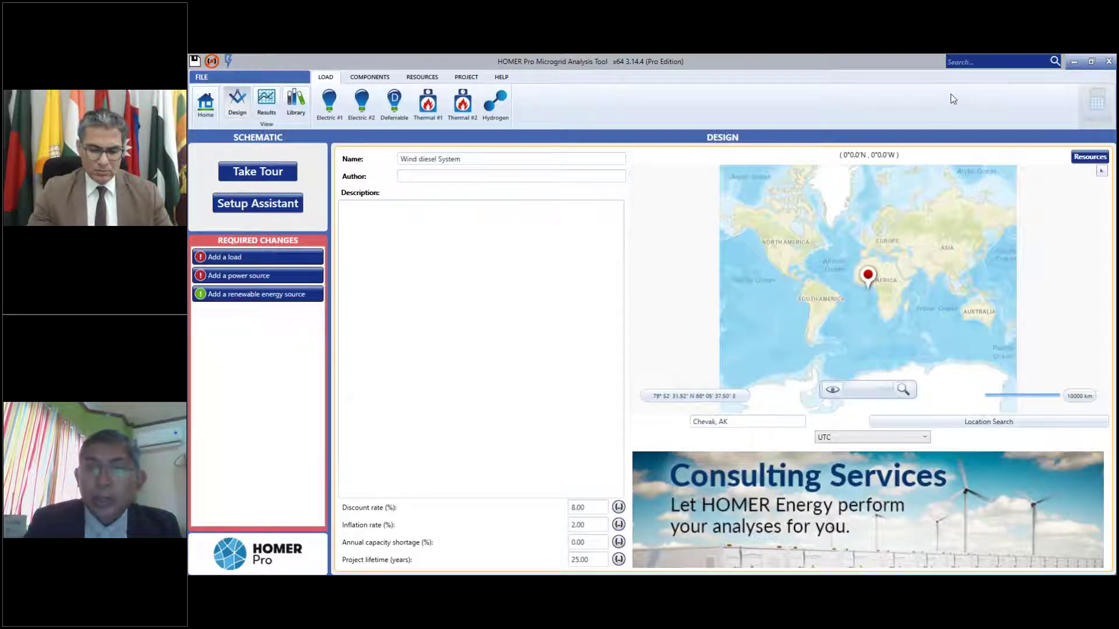
{"action": "left_click", "coordinate": [1075, 331]}
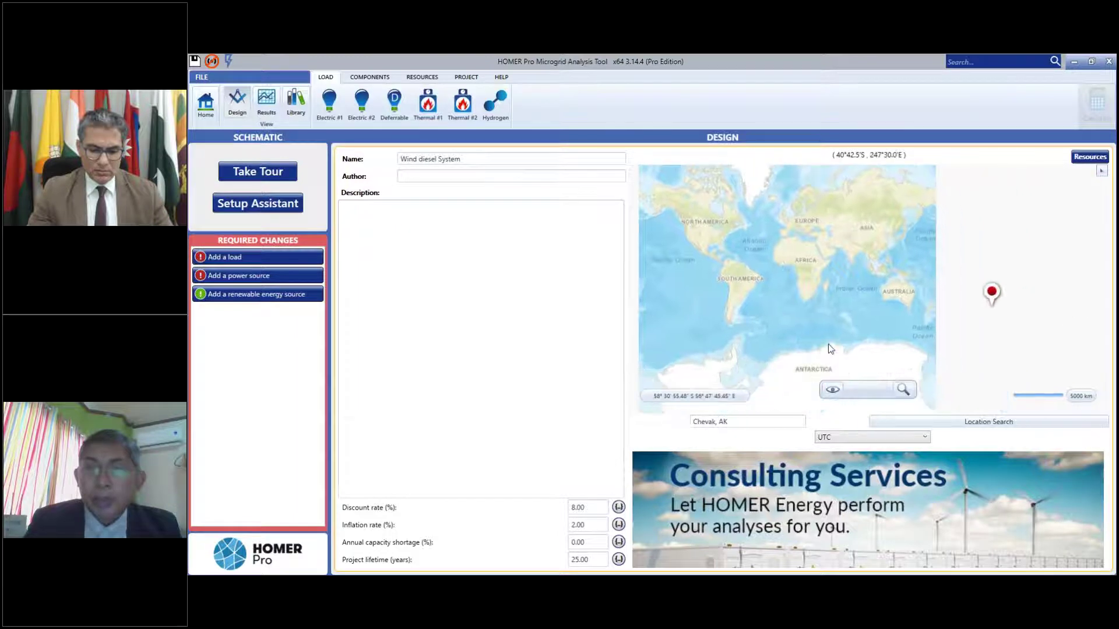
{"action": "left_click", "coordinate": [930, 421]}
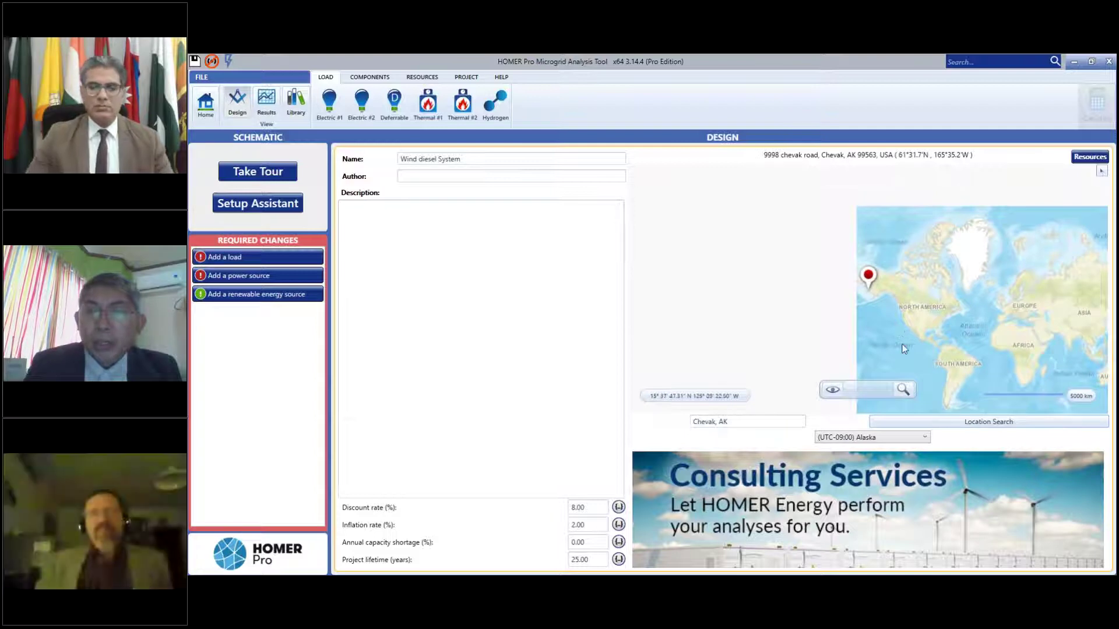
- Show the project site on the map at City zoom level in Aerial View
{"action": "mouse_move", "coordinate": [902, 389]}
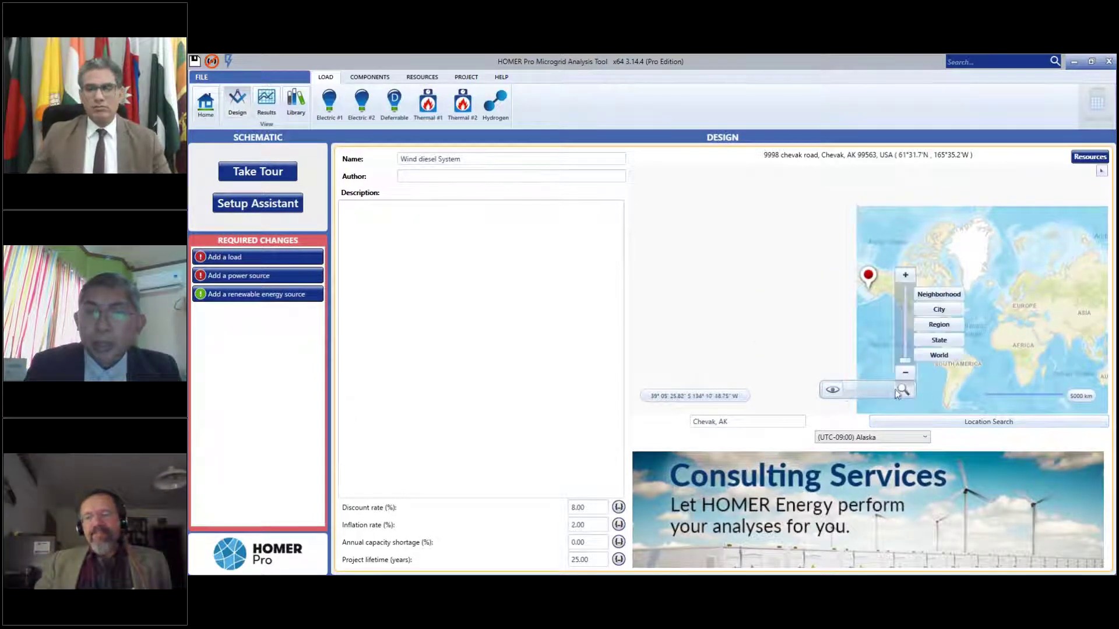
{"action": "left_click", "coordinate": [937, 310]}
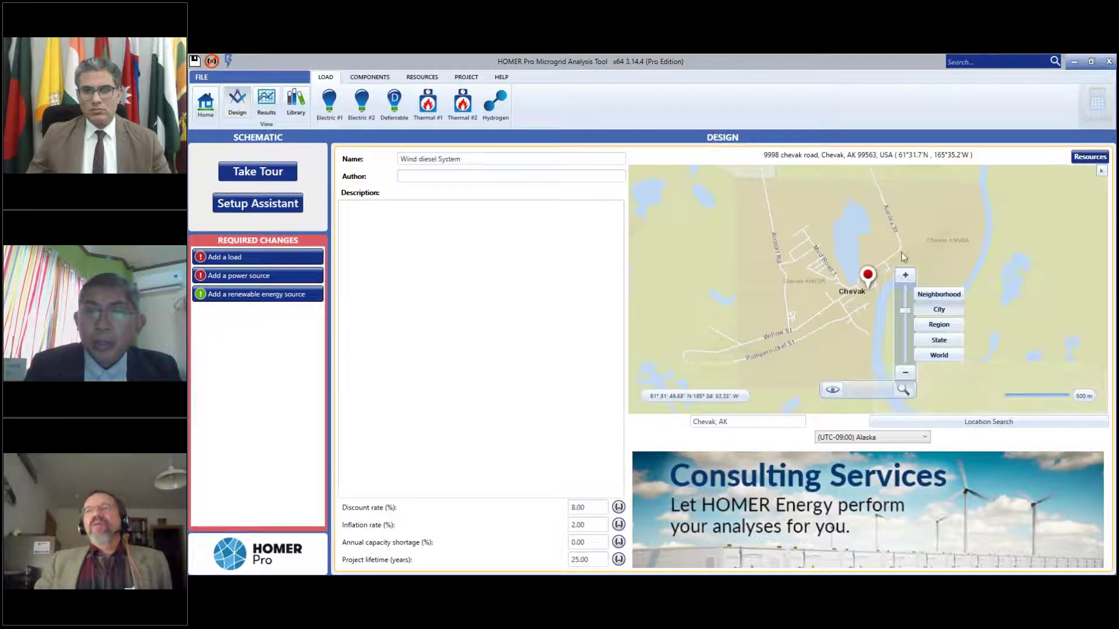
{"action": "mouse_move", "coordinate": [832, 390]}
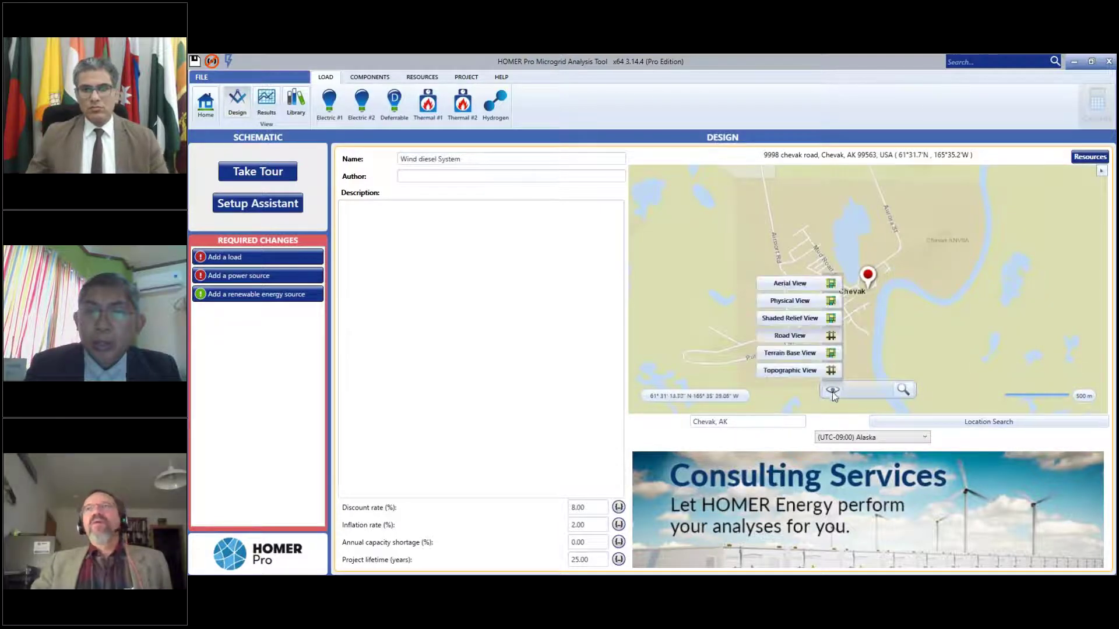
{"action": "left_click", "coordinate": [801, 289]}
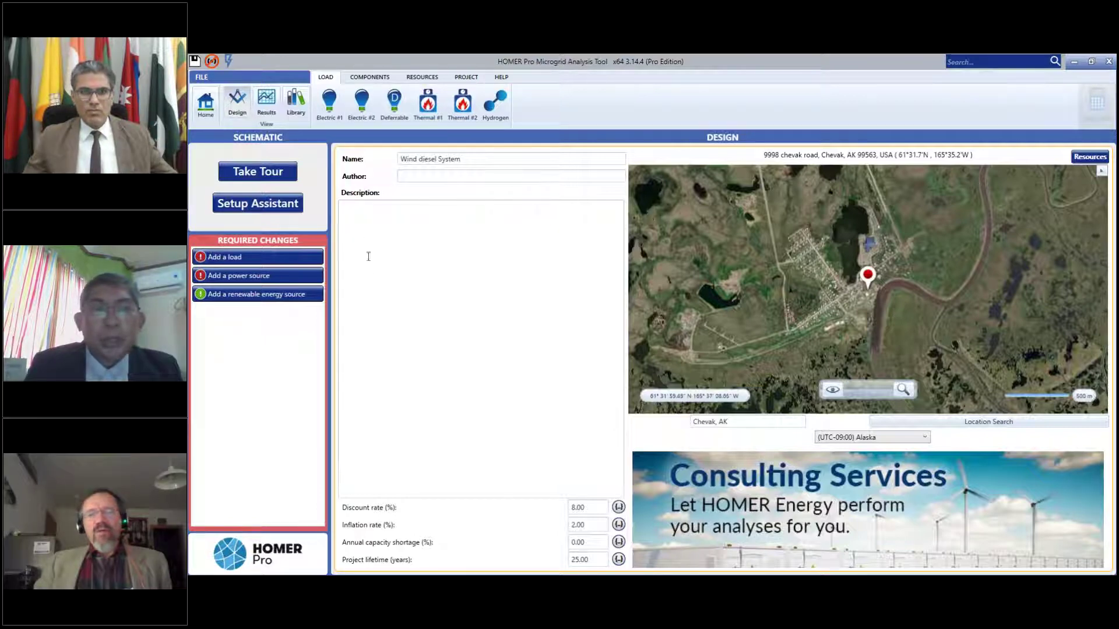
- Add an electric load by importing the time series file "Sample Alaskan Village Electric Load" with 2011 as its data year
{"action": "left_click", "coordinate": [329, 103]}
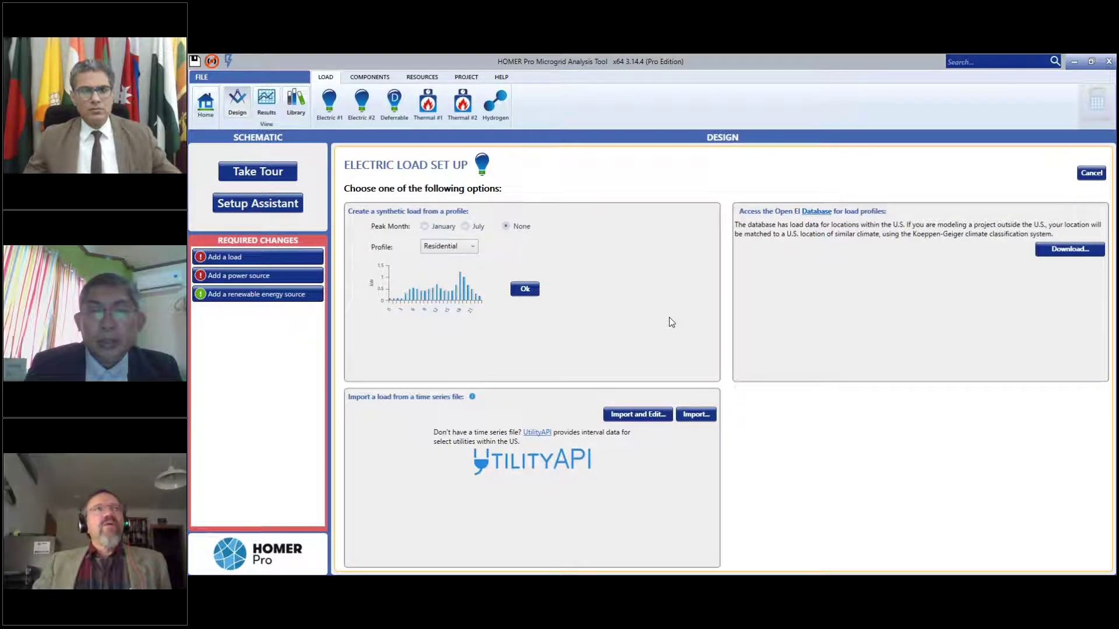
{"action": "left_click", "coordinate": [695, 414]}
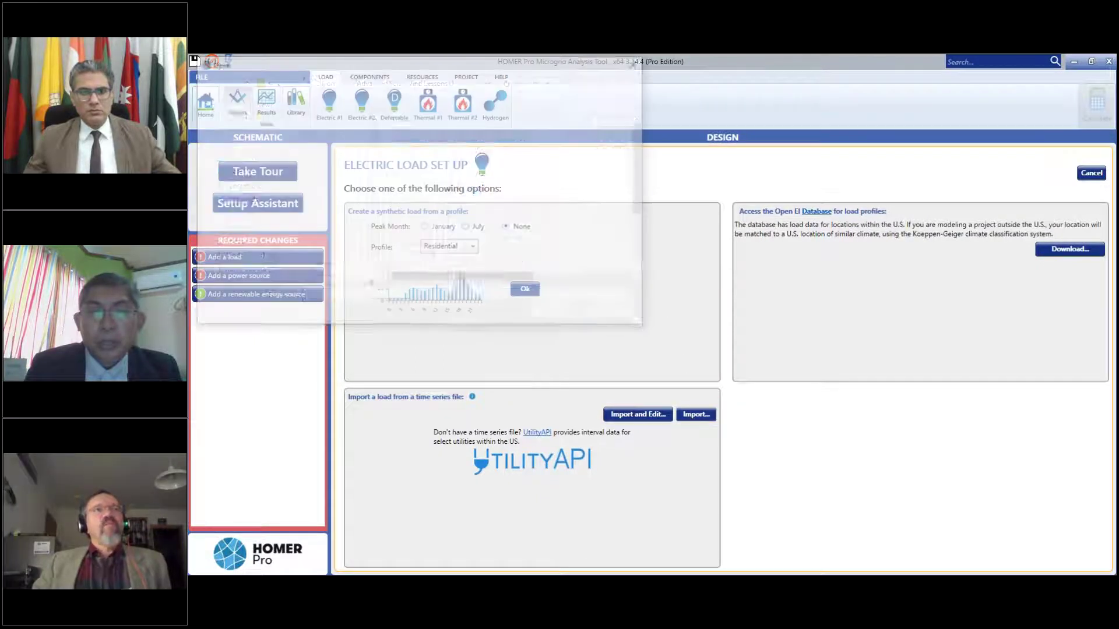
{"action": "scroll", "coordinate": [525, 198], "scroll_direction": "down", "scroll_amount": 1}
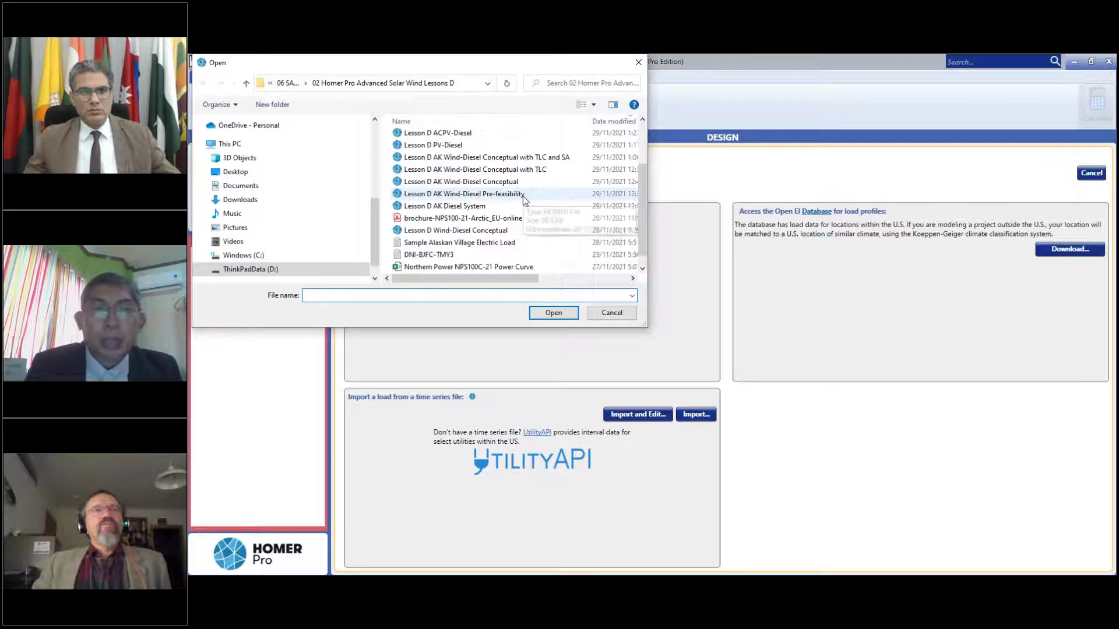
{"action": "scroll", "coordinate": [524, 197], "scroll_direction": "down", "scroll_amount": 1}
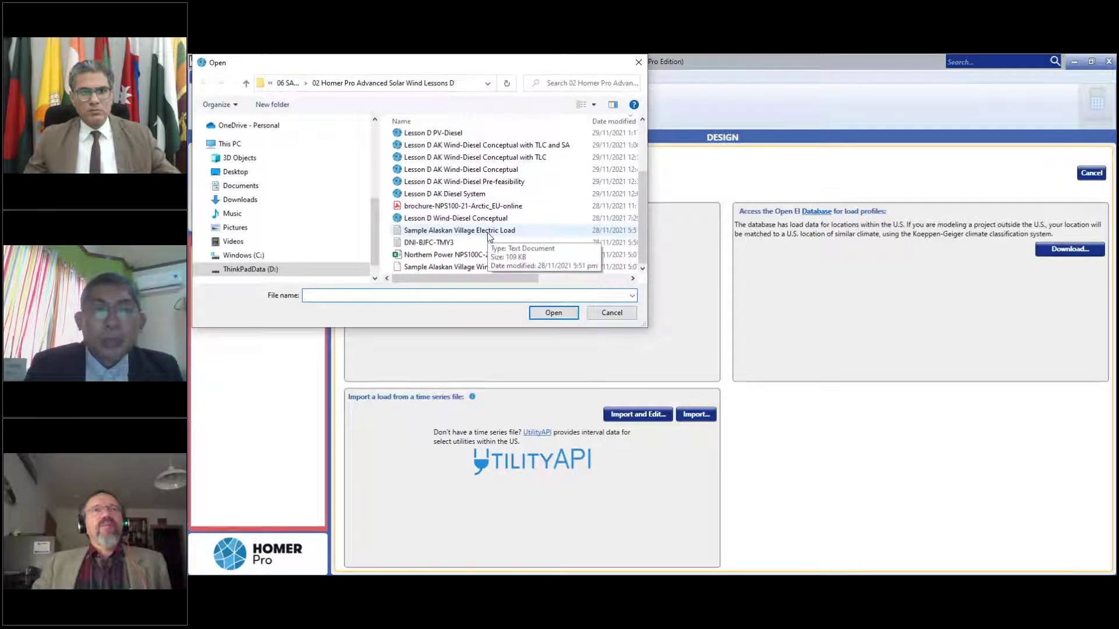
{"action": "left_click", "coordinate": [488, 231]}
{"action": "left_click", "coordinate": [552, 314]}
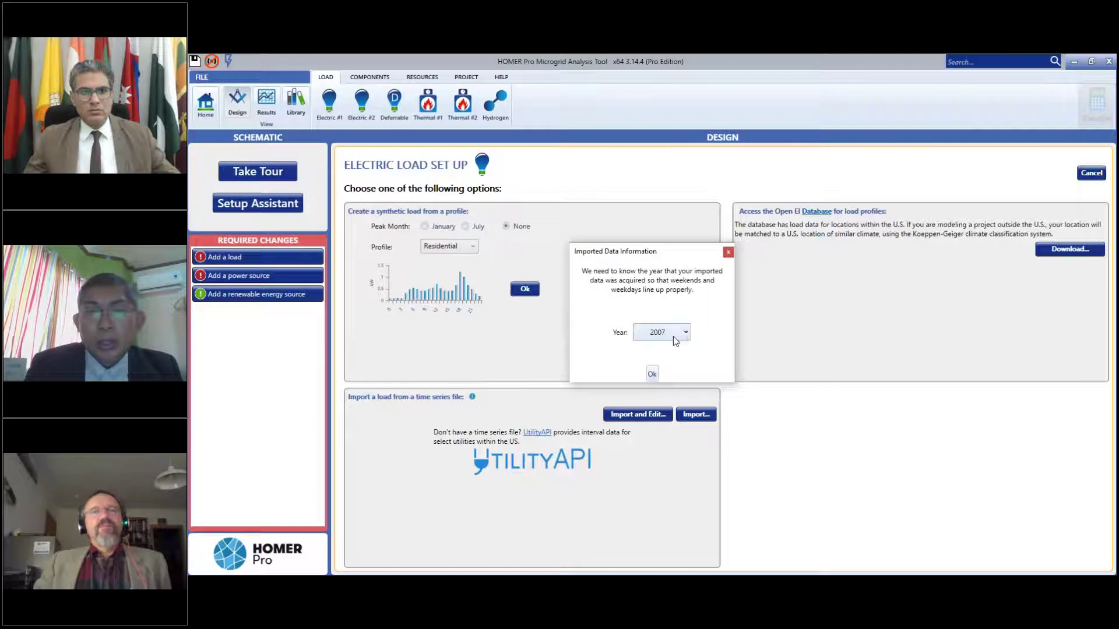
{"action": "left_click", "coordinate": [683, 334]}
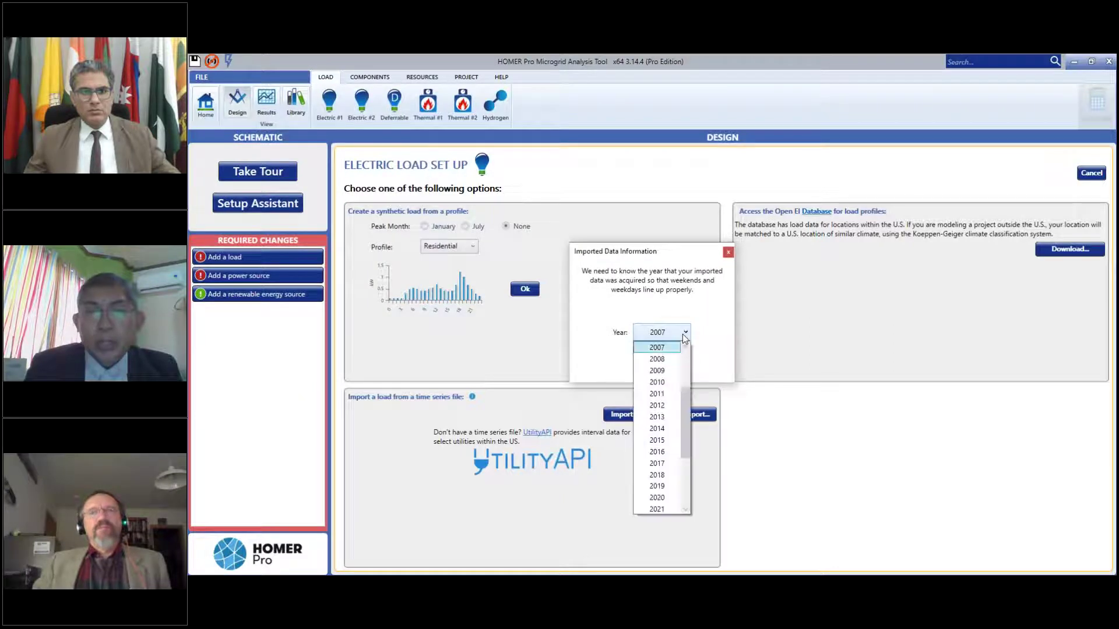
{"action": "left_click", "coordinate": [666, 391]}
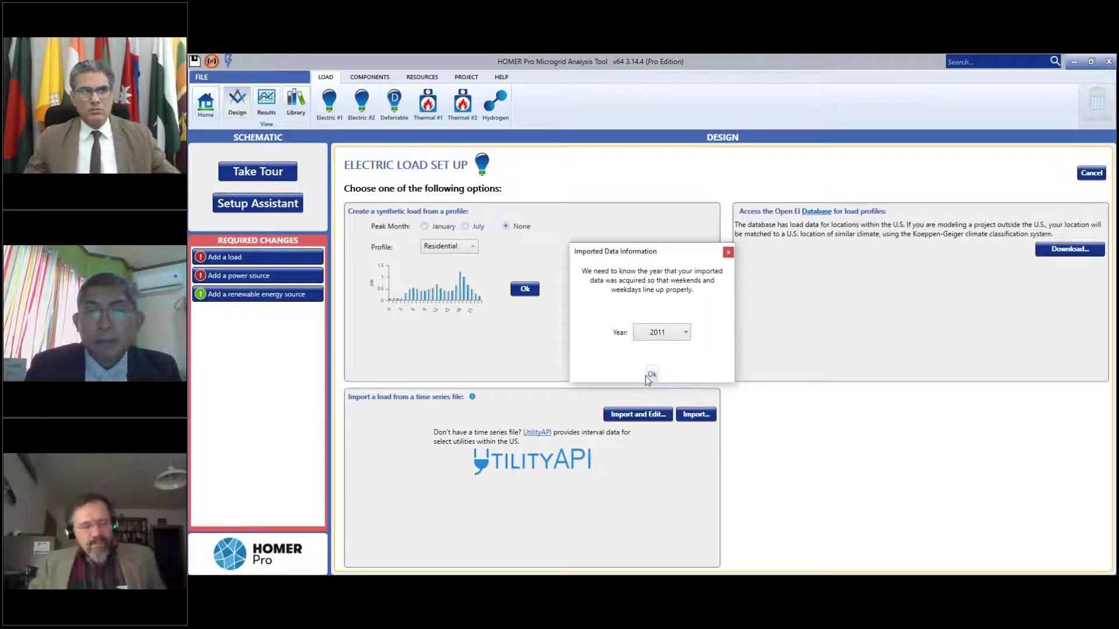
{"action": "left_click", "coordinate": [651, 374]}
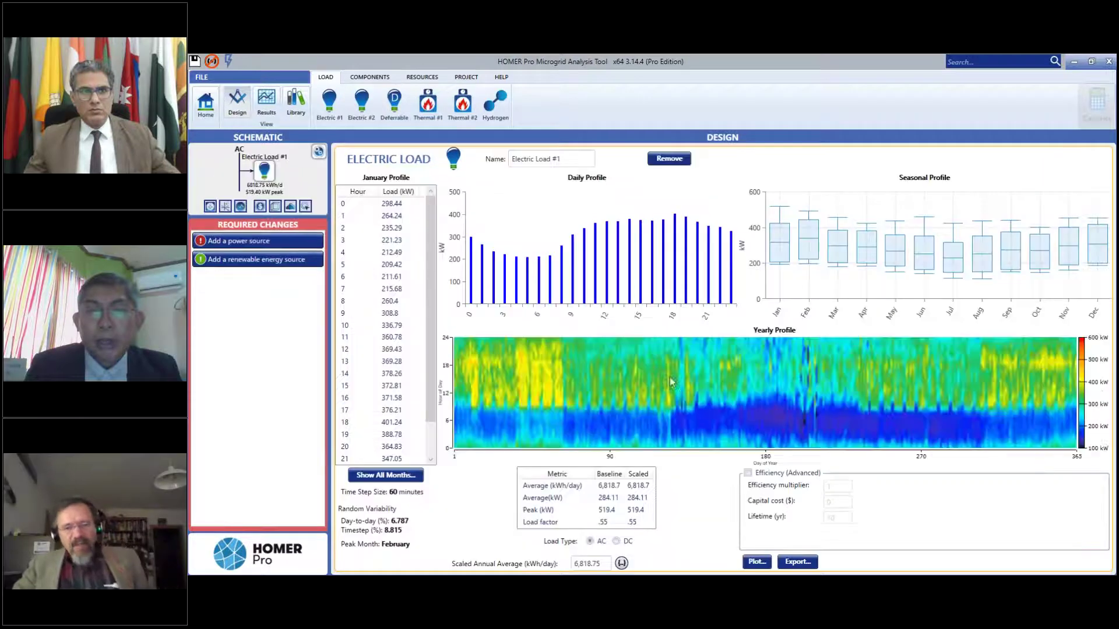
- Examine the electric load's yearly profile and peak load against the generator setup's sizing guideline
{"action": "mouse_move", "coordinate": [750, 447]}
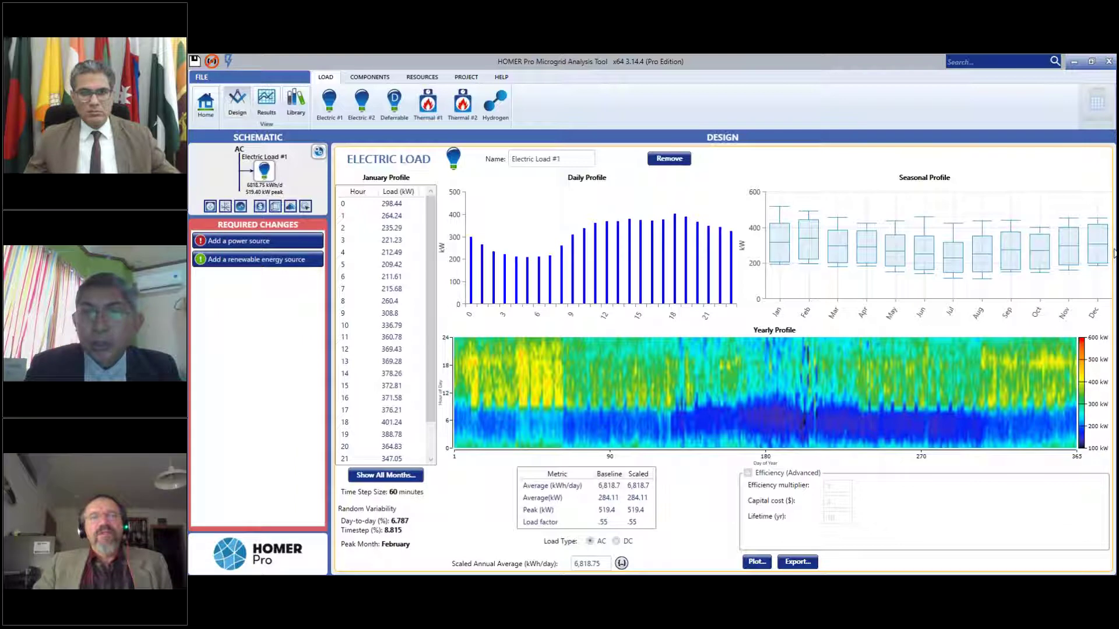
{"action": "mouse_move", "coordinate": [676, 414]}
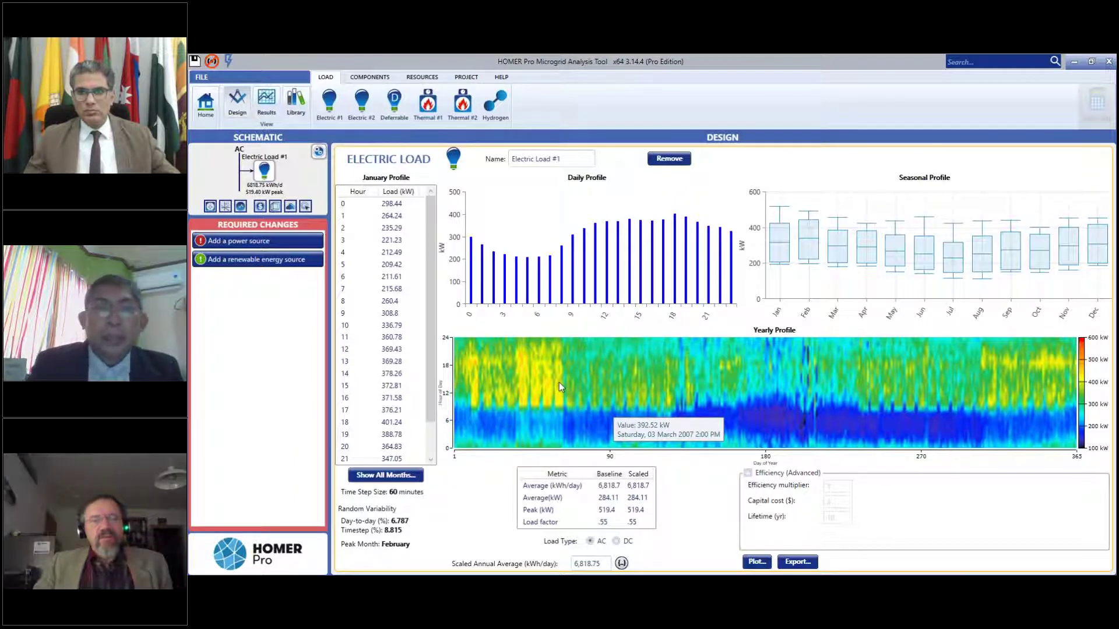
{"action": "left_click", "coordinate": [373, 81]}
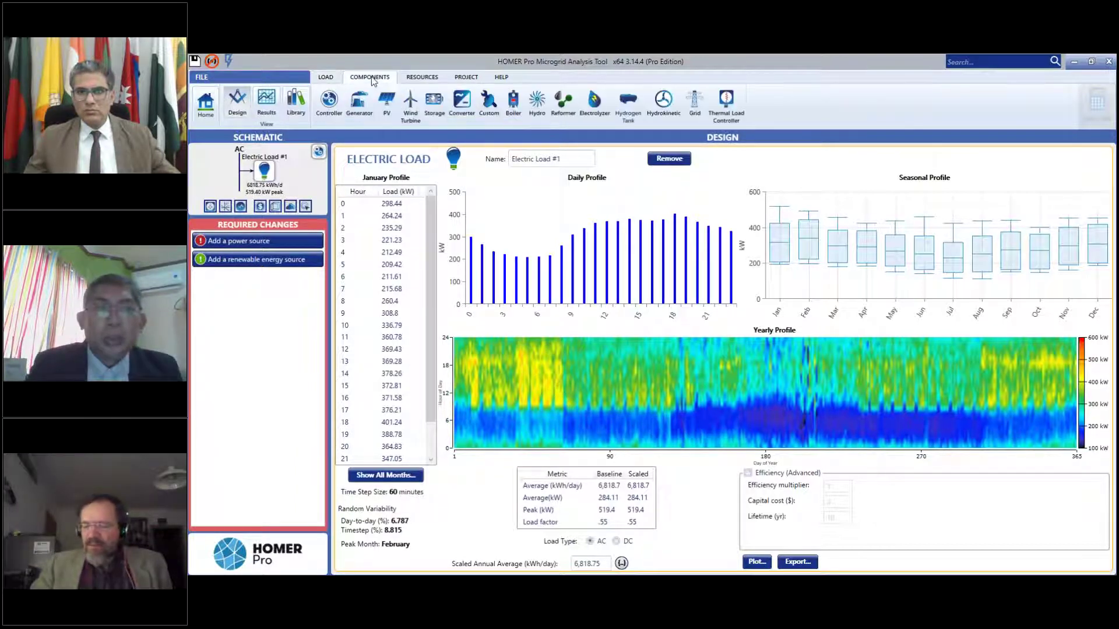
{"action": "left_click", "coordinate": [361, 110]}
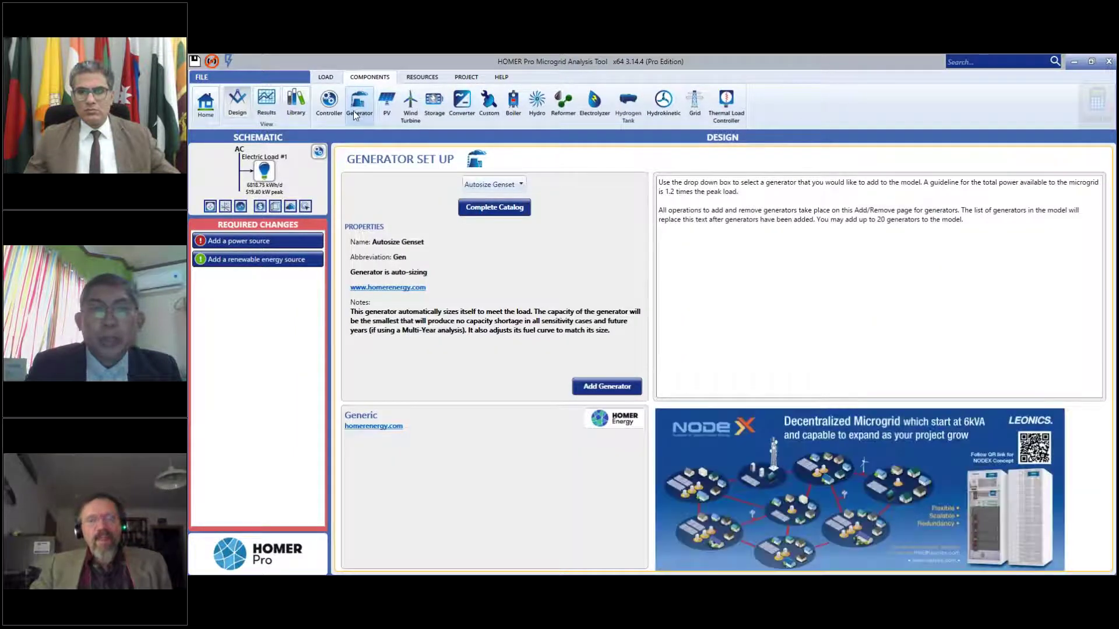
{"action": "left_click", "coordinate": [268, 182]}
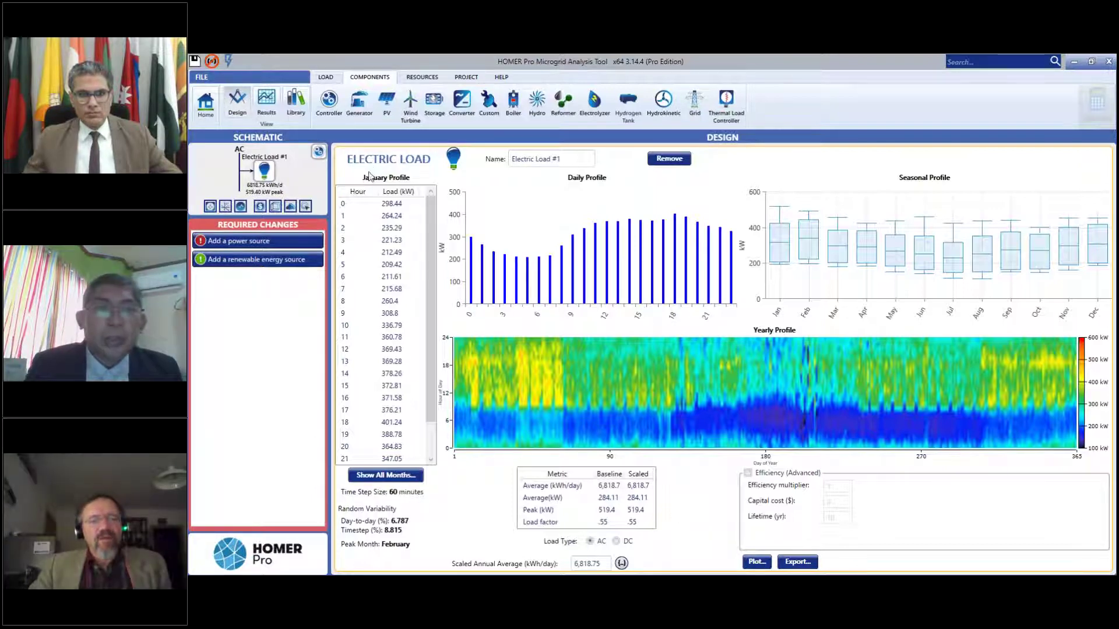
- Add a Generic Medium Genset (size-your-own) to the model as the generator
{"action": "left_click", "coordinate": [359, 109]}
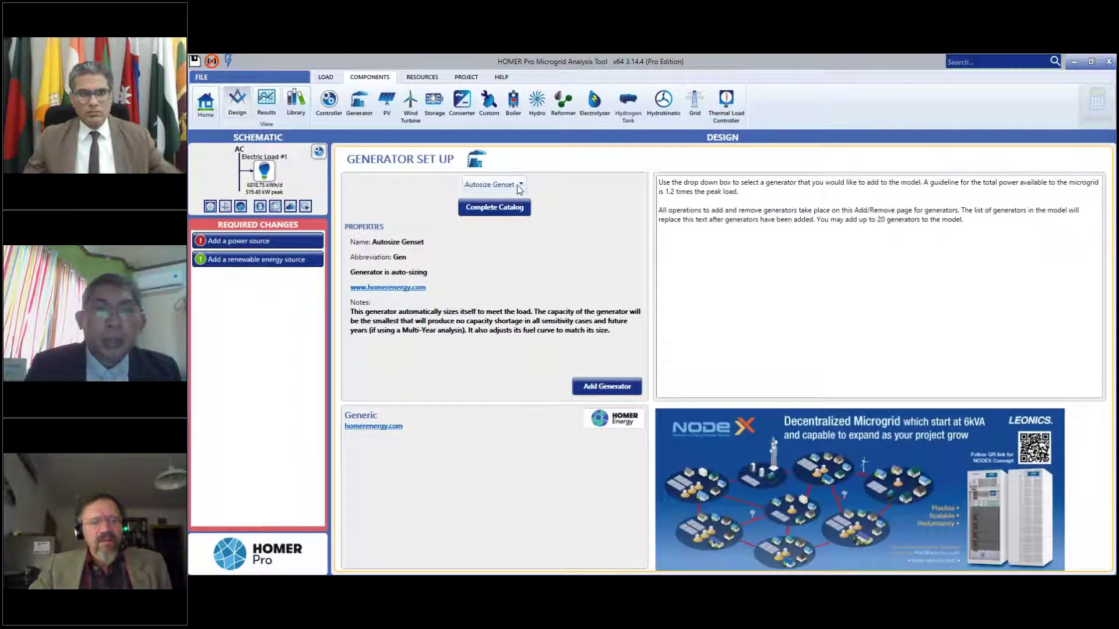
{"action": "left_click", "coordinate": [518, 185]}
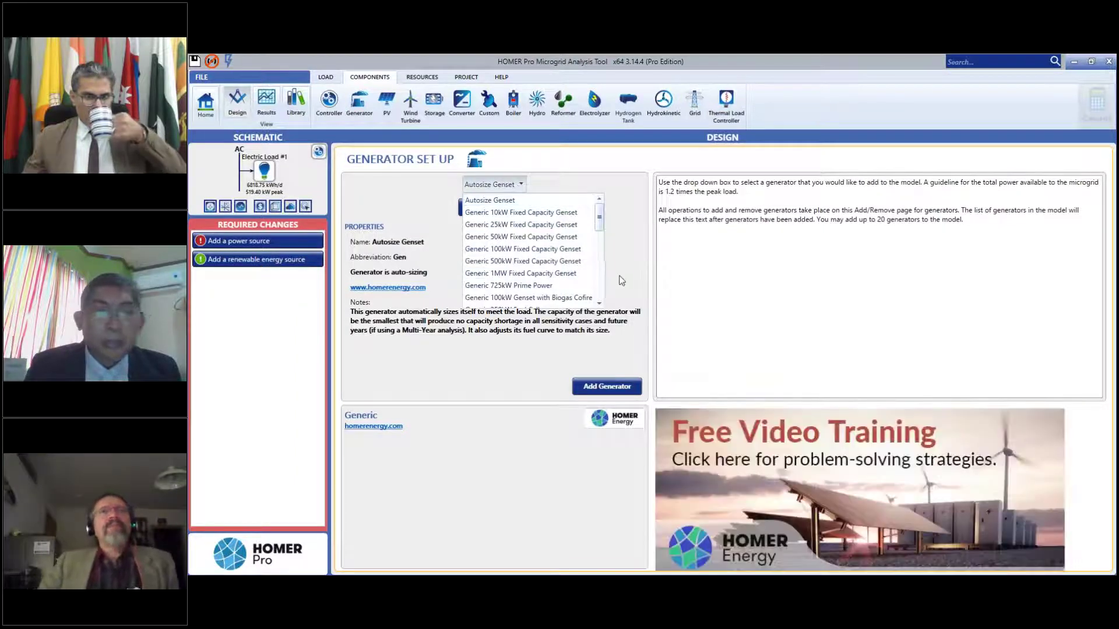
{"action": "scroll", "coordinate": [556, 261], "scroll_direction": "down", "scroll_amount": 2}
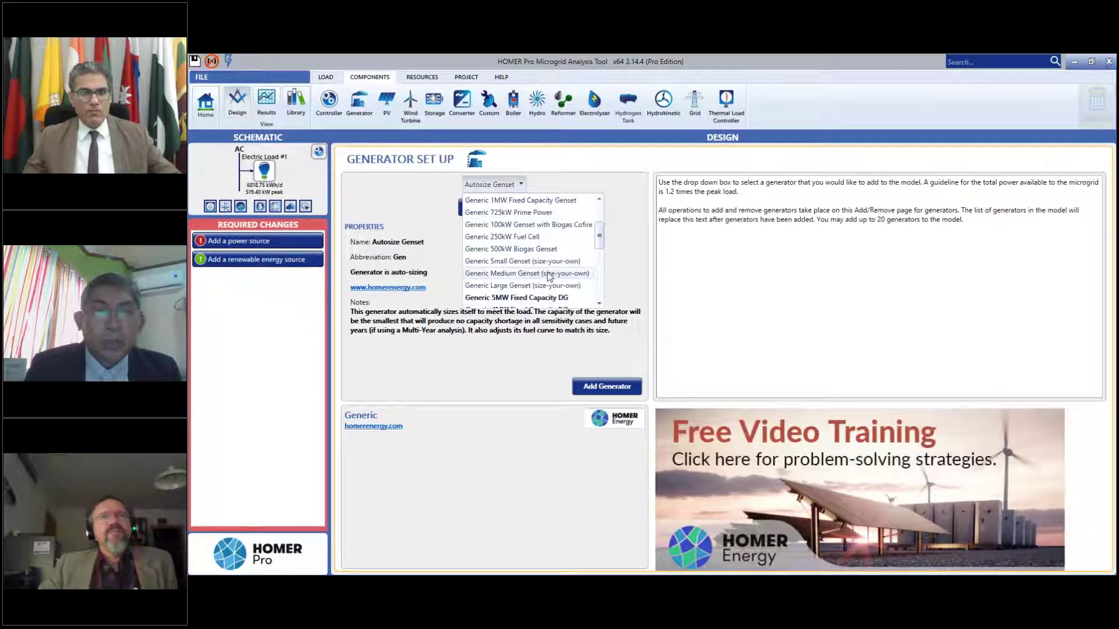
{"action": "left_click", "coordinate": [548, 274]}
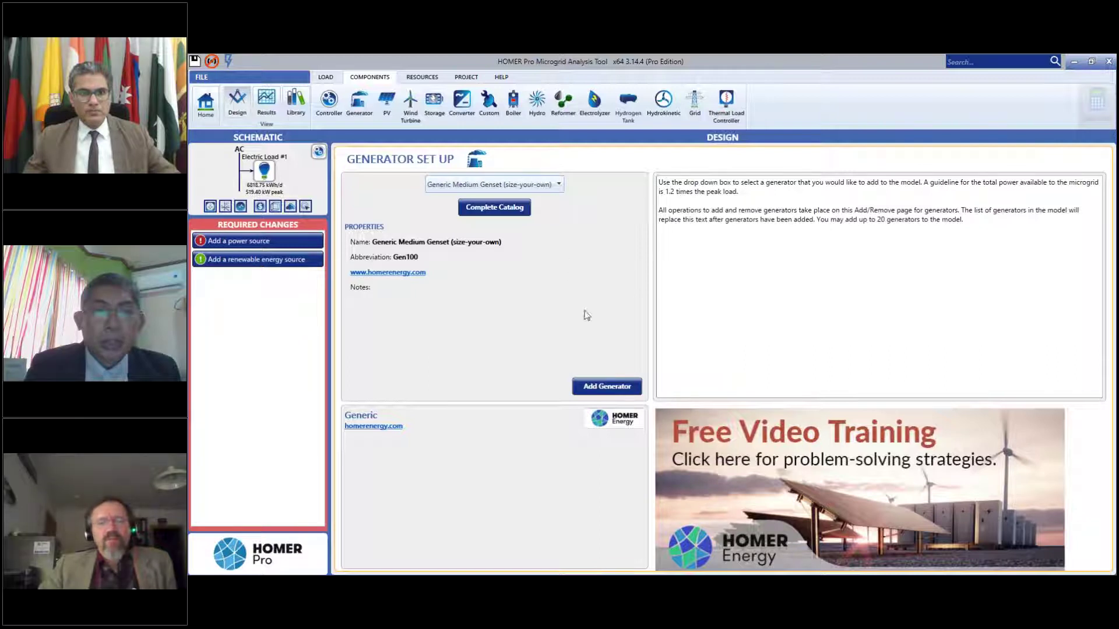
{"action": "left_click", "coordinate": [603, 383]}
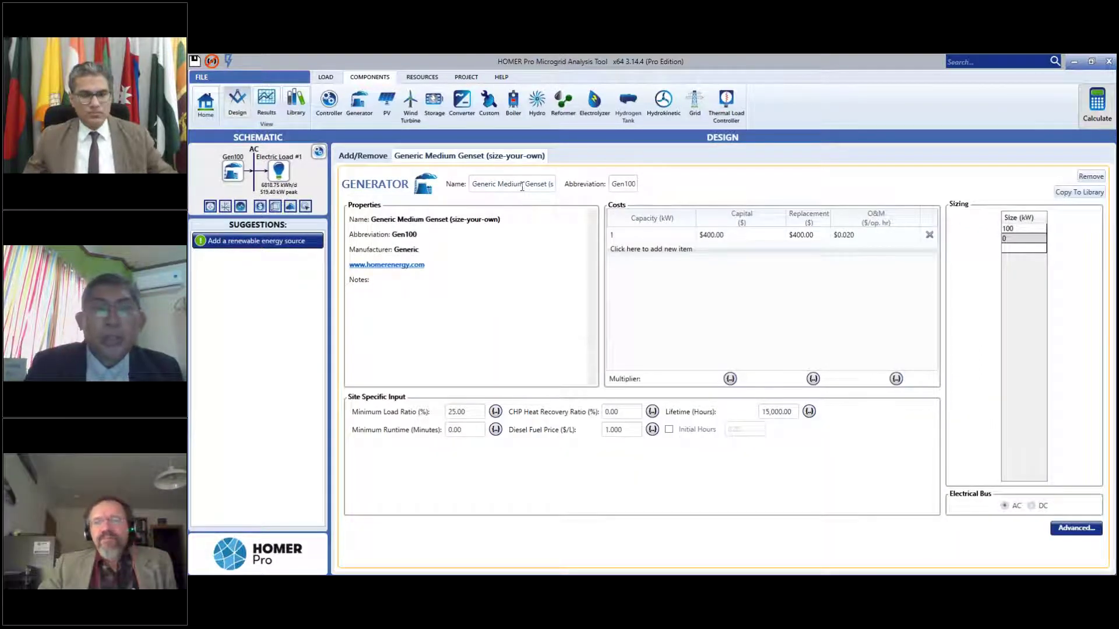
- Rename the generator "Genset" and change its abbreviation to Gen500
{"action": "left_click", "coordinate": [525, 185]}
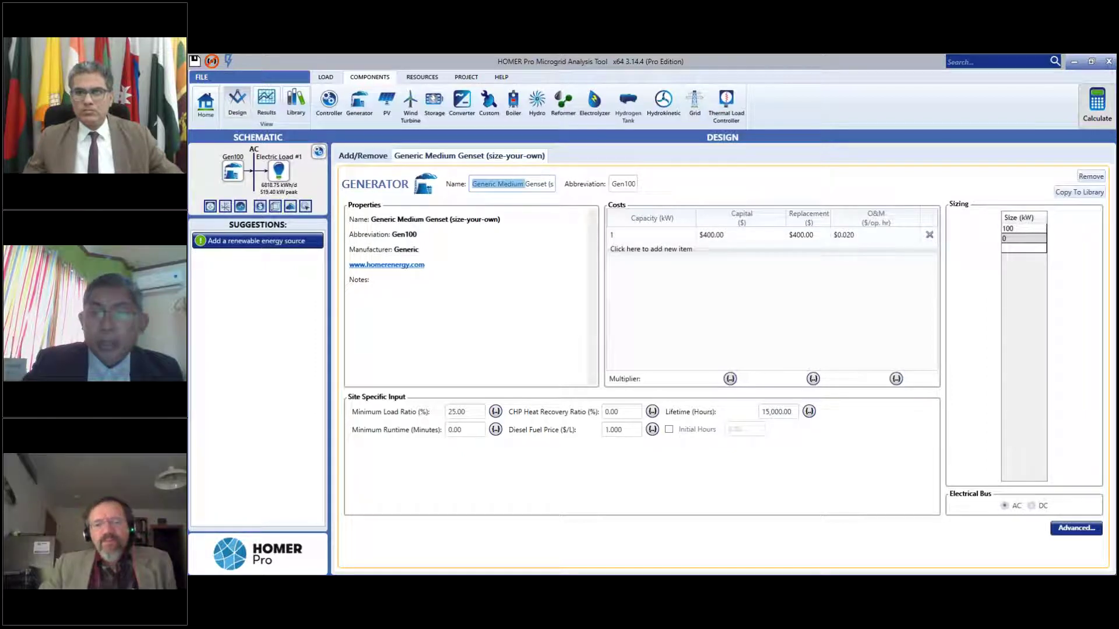
{"action": "left_click", "coordinate": [474, 184]}
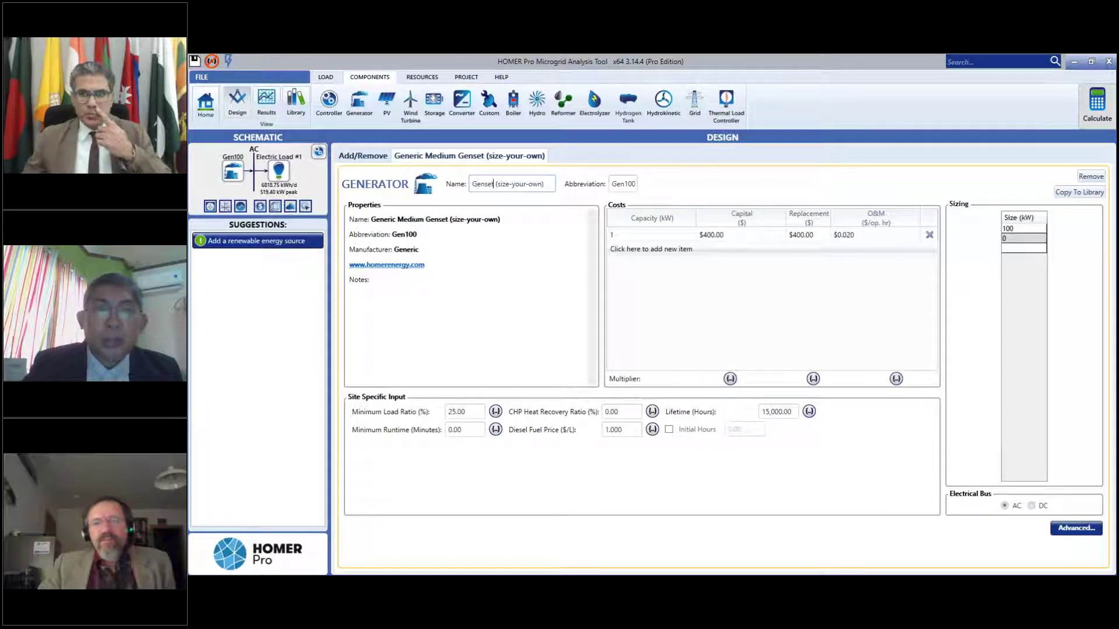
{"action": "key", "text": "Delete"}
{"action": "key", "text": "Delete"}
{"action": "key", "text": "Delete"}
{"action": "key", "text": "Delete"}
{"action": "key", "text": "Delete"}
{"action": "key", "text": "Delete"}
{"action": "key", "text": "Delete"}
{"action": "key", "text": "Delete"}
{"action": "key", "text": "Delete"}
{"action": "key", "text": "Delete"}
{"action": "key", "text": "Delete"}
{"action": "key", "text": "Delete"}
{"action": "key", "text": "Delete"}
{"action": "key", "text": "Delete"}
{"action": "key", "text": "Delete"}
{"action": "key", "text": "Delete"}
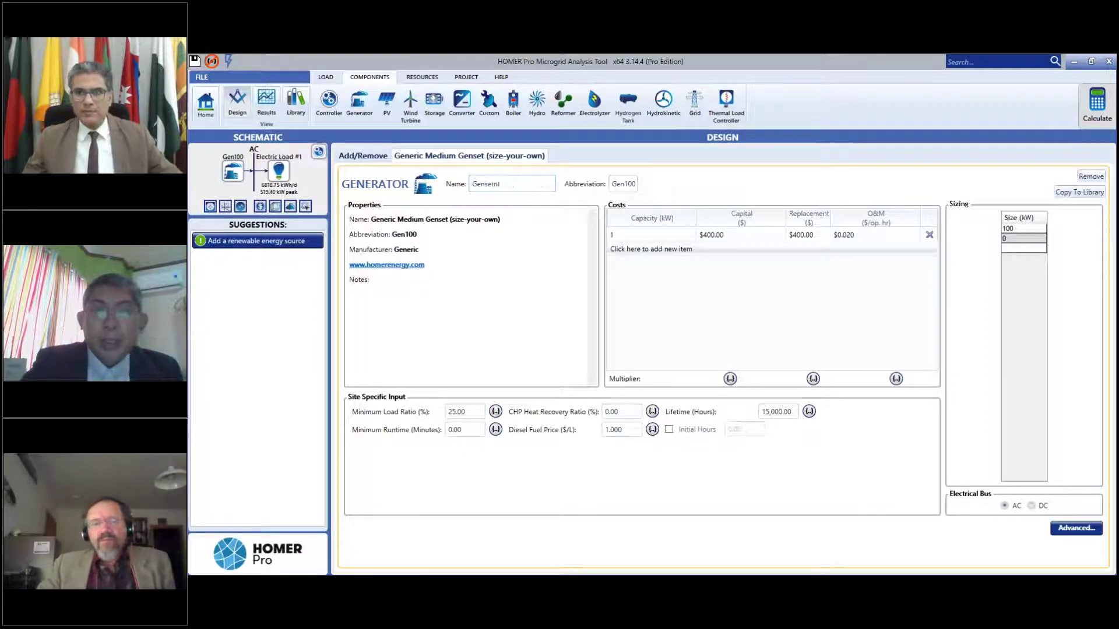
{"action": "left_click", "coordinate": [625, 184]}
{"action": "key", "text": "Delete"}
{"action": "type", "text": "5"}
{"action": "left_click", "coordinate": [645, 273]}
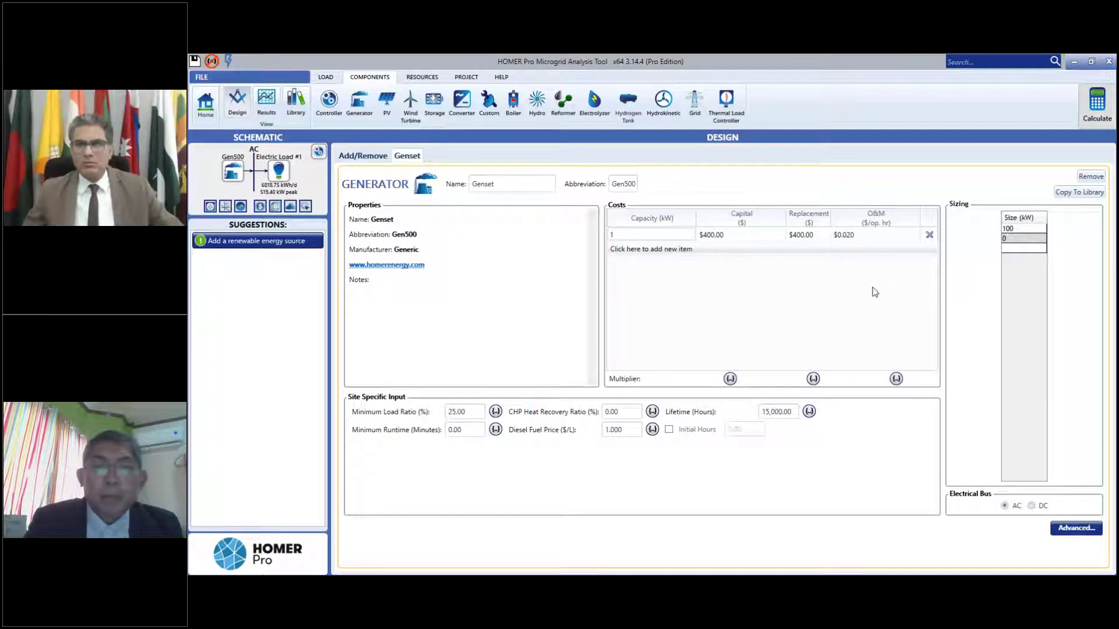
- Set the generator's sizes to 0 and 575 kW and calculate the system
{"action": "left_click", "coordinate": [1020, 231]}
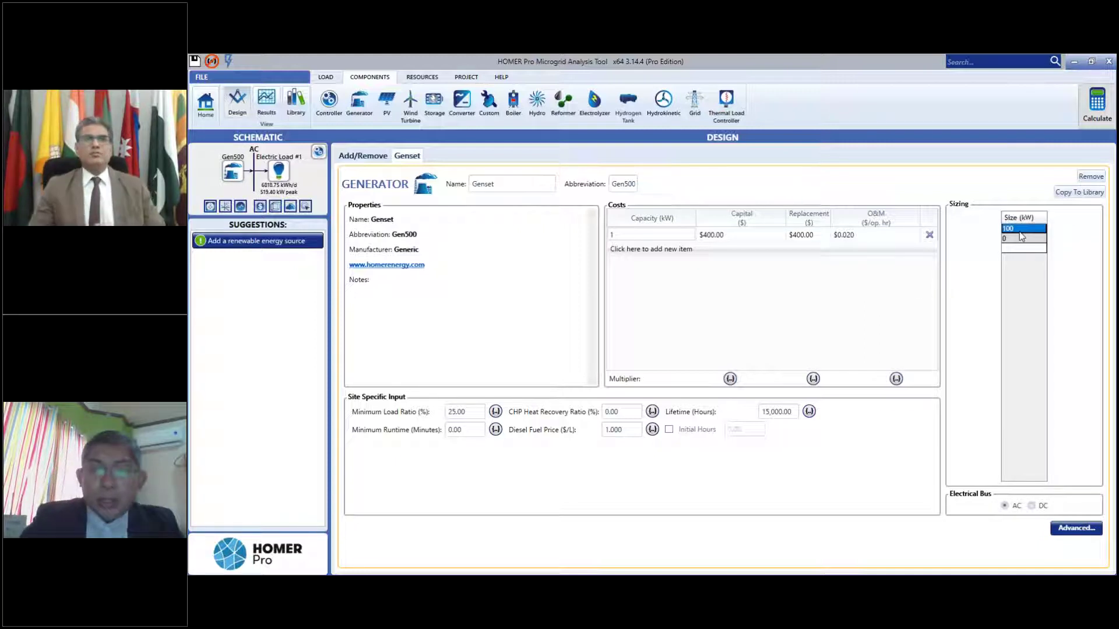
{"action": "type", "text": "0"}
{"action": "left_click", "coordinate": [1018, 240]}
{"action": "type", "text": "575"}
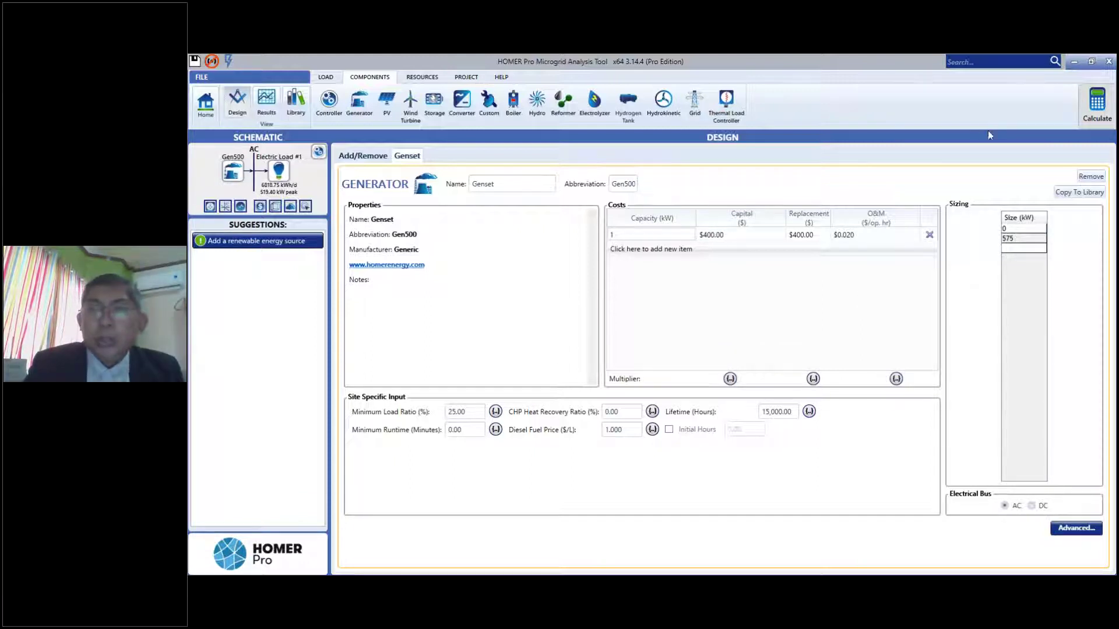
{"action": "left_click", "coordinate": [1096, 105]}
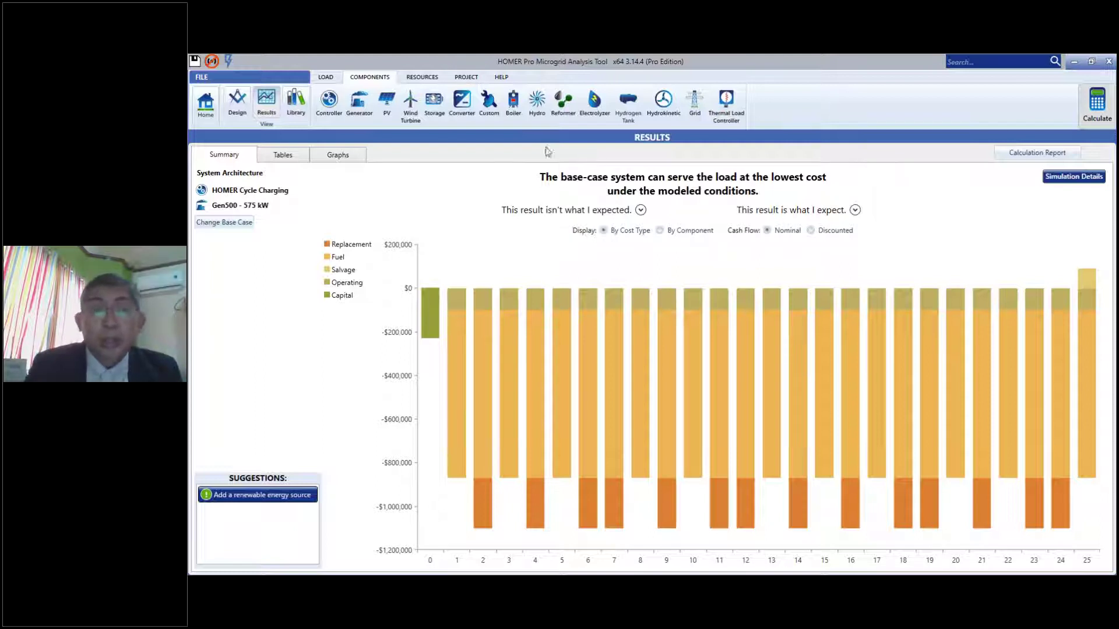
- Review the optimization results table for the diesel-only system and return to the system design
{"action": "left_click", "coordinate": [283, 155]}
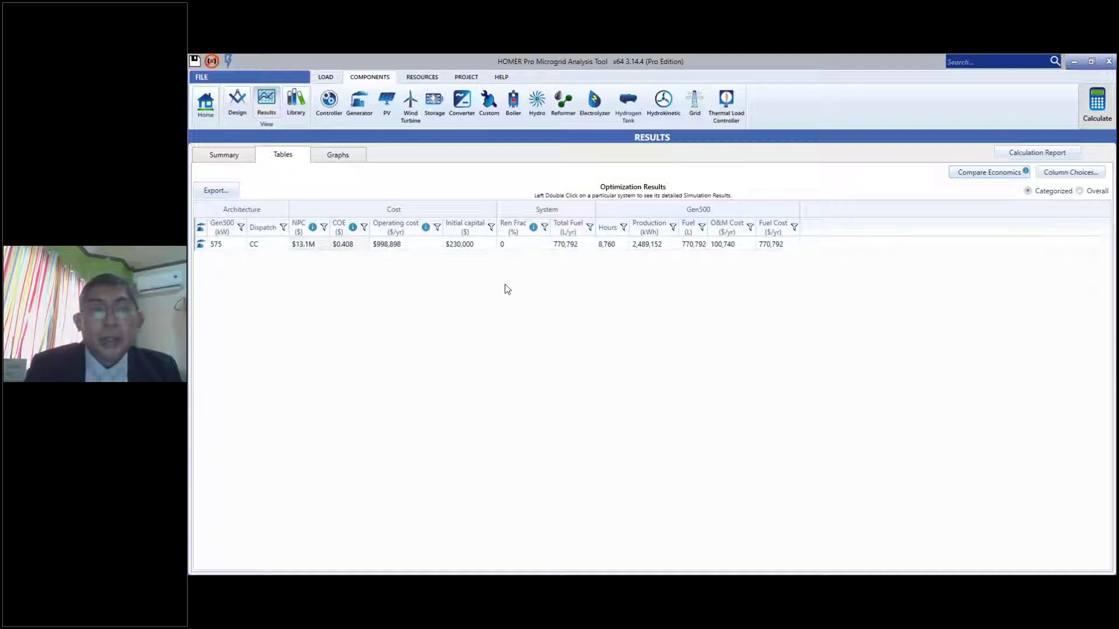
{"action": "left_click", "coordinate": [235, 110]}
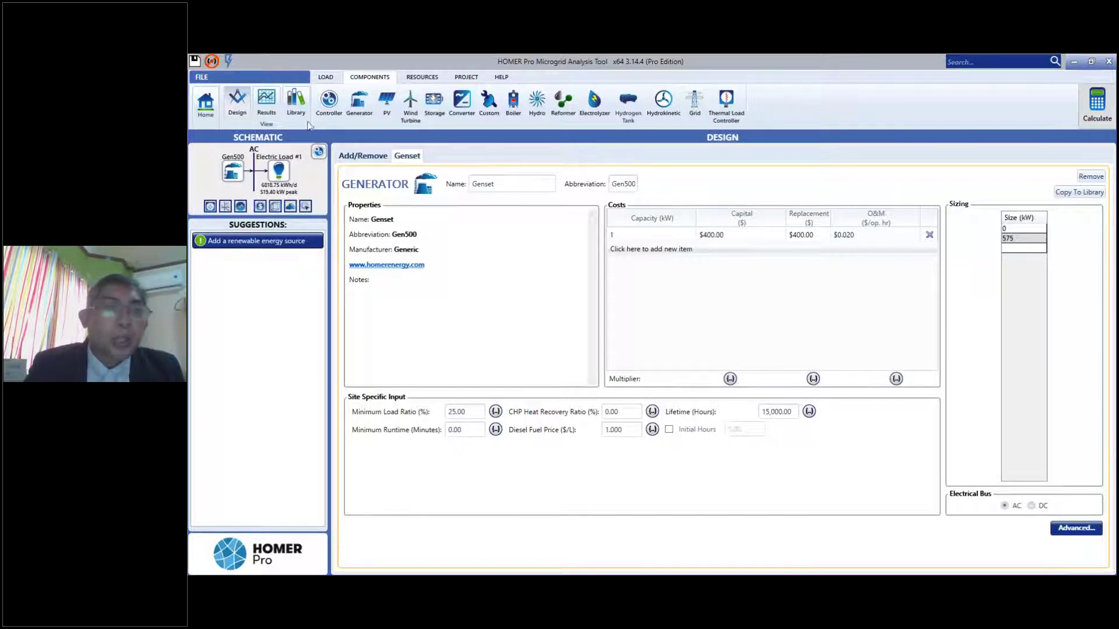
- Browse the wind turbines in the component library, including the Northern Power models
{"action": "left_click", "coordinate": [296, 105]}
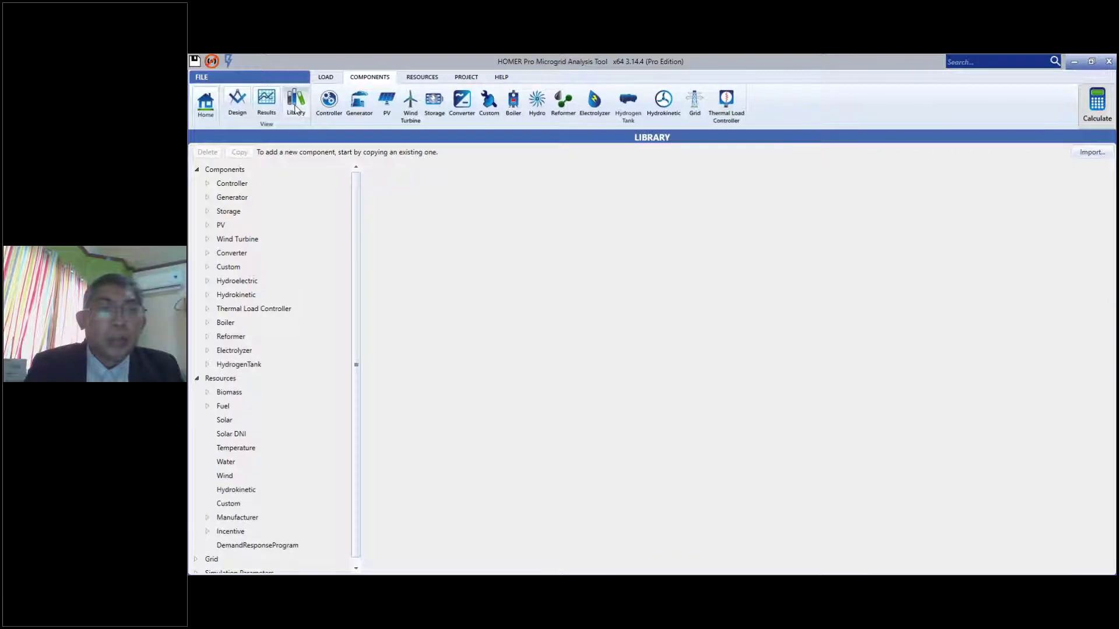
{"action": "left_click", "coordinate": [208, 241]}
{"action": "scroll", "coordinate": [325, 267], "scroll_direction": "down", "scroll_amount": 7}
{"action": "scroll", "coordinate": [318, 268], "scroll_direction": "down", "scroll_amount": 4}
{"action": "scroll", "coordinate": [318, 268], "scroll_direction": "down", "scroll_amount": 5}
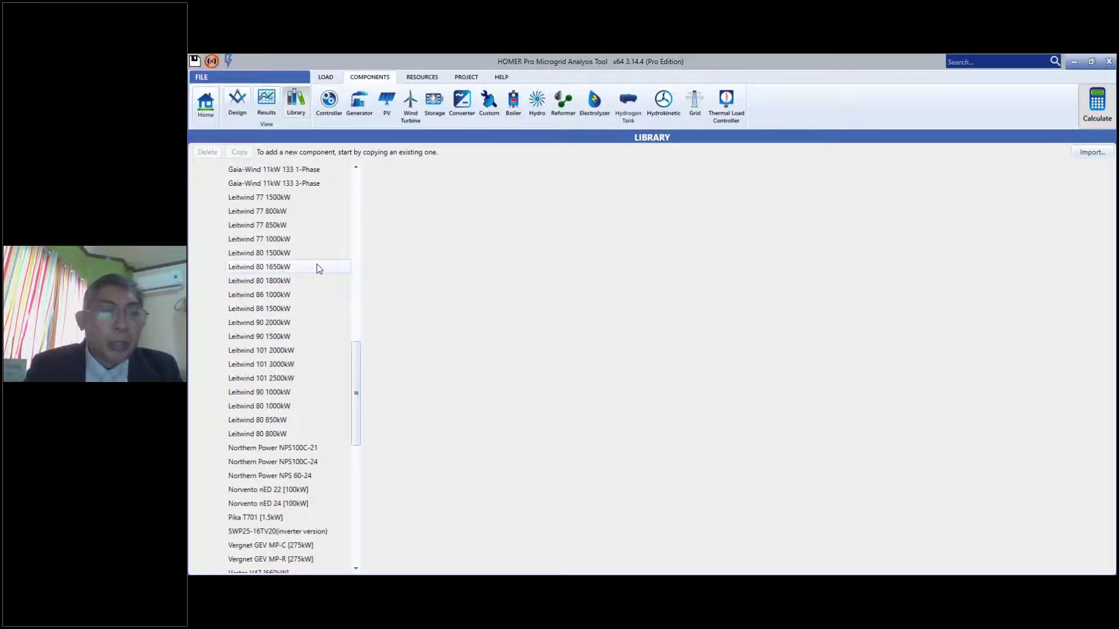
{"action": "scroll", "coordinate": [318, 268], "scroll_direction": "down", "scroll_amount": 5}
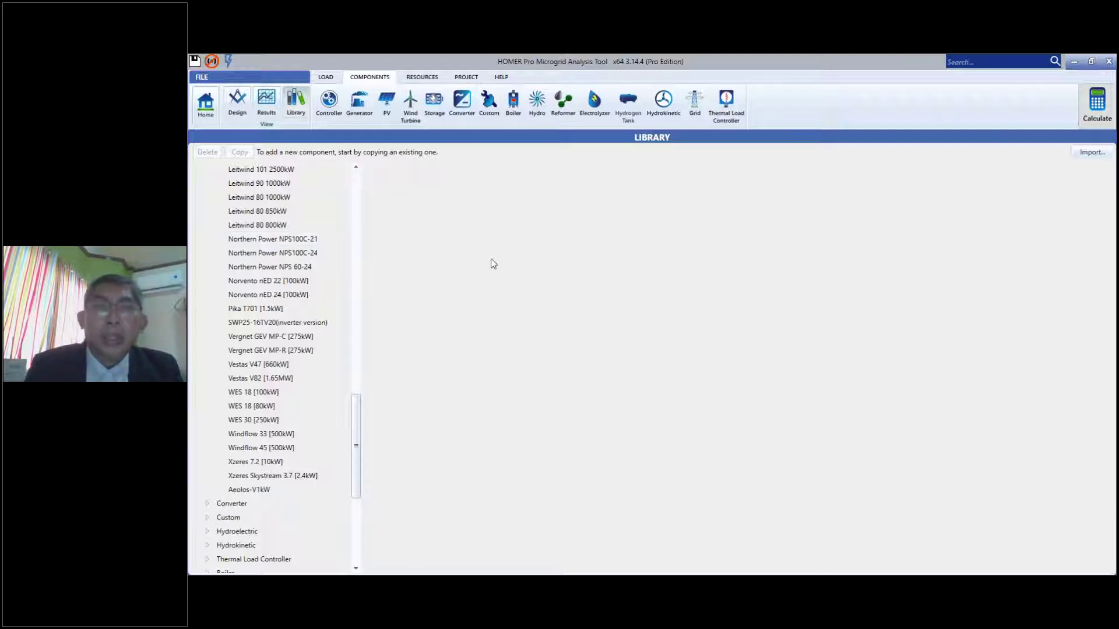
- Open the brochure-NPS100-21-Arctic_EU-online PDF from the training files folder and read through its pages
{"action": "left_click", "coordinate": [1076, 62]}
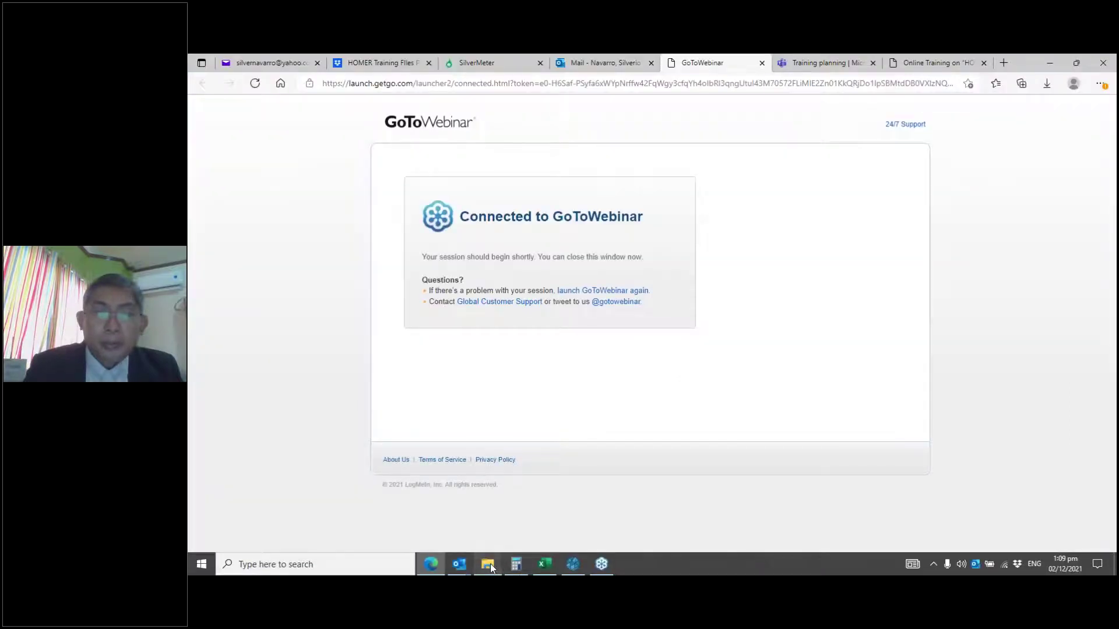
{"action": "left_click", "coordinate": [491, 564]}
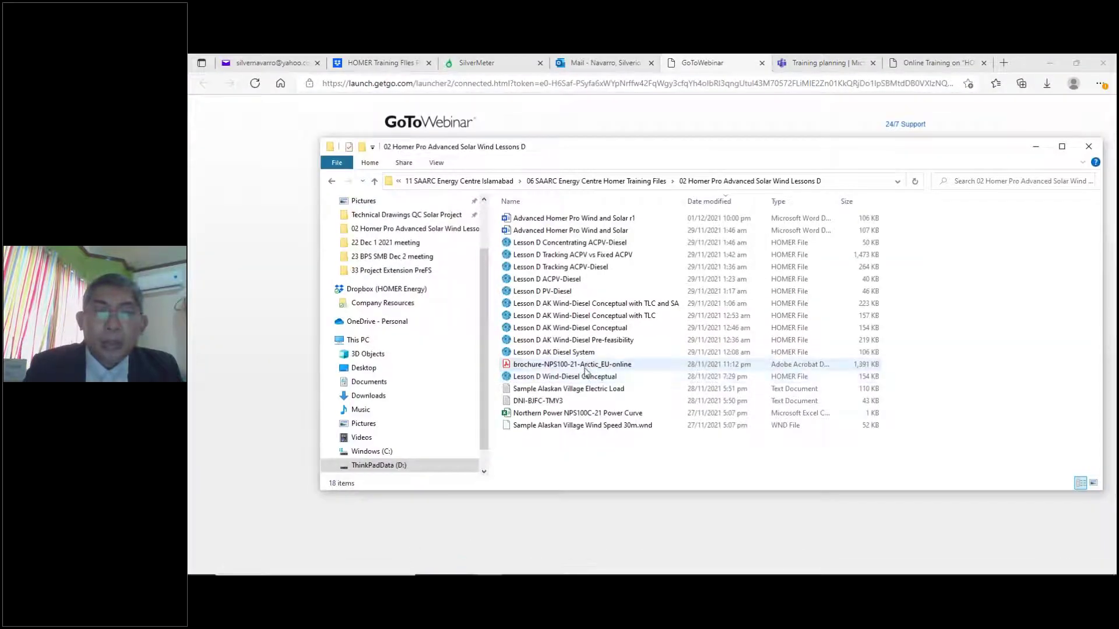
{"action": "double_click", "coordinate": [585, 366]}
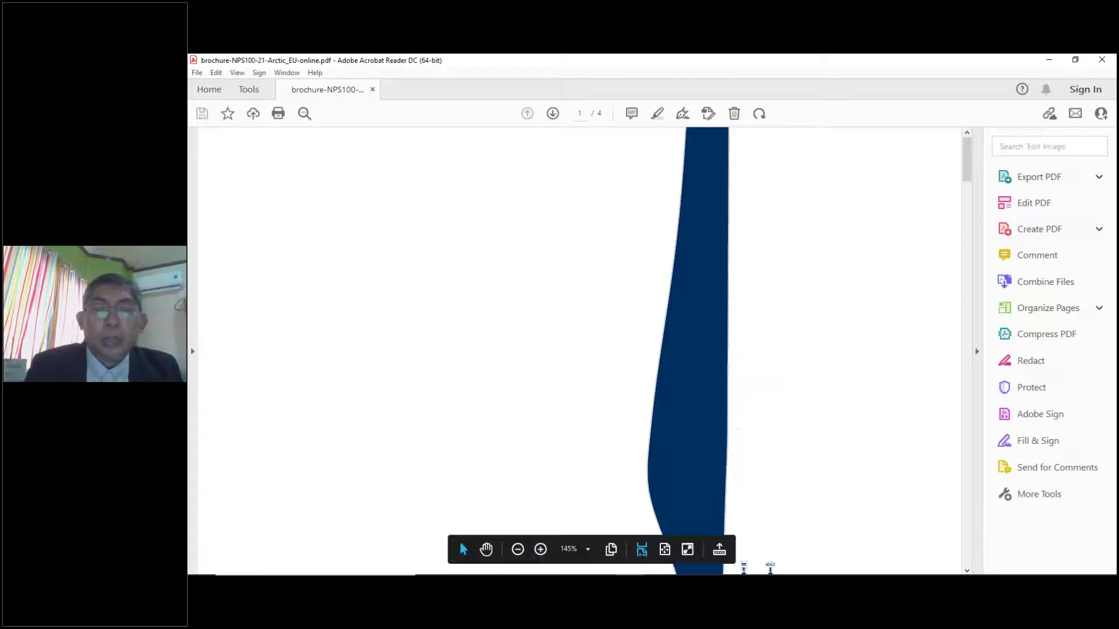
{"action": "scroll", "coordinate": [573, 253], "scroll_direction": "down", "scroll_amount": 5}
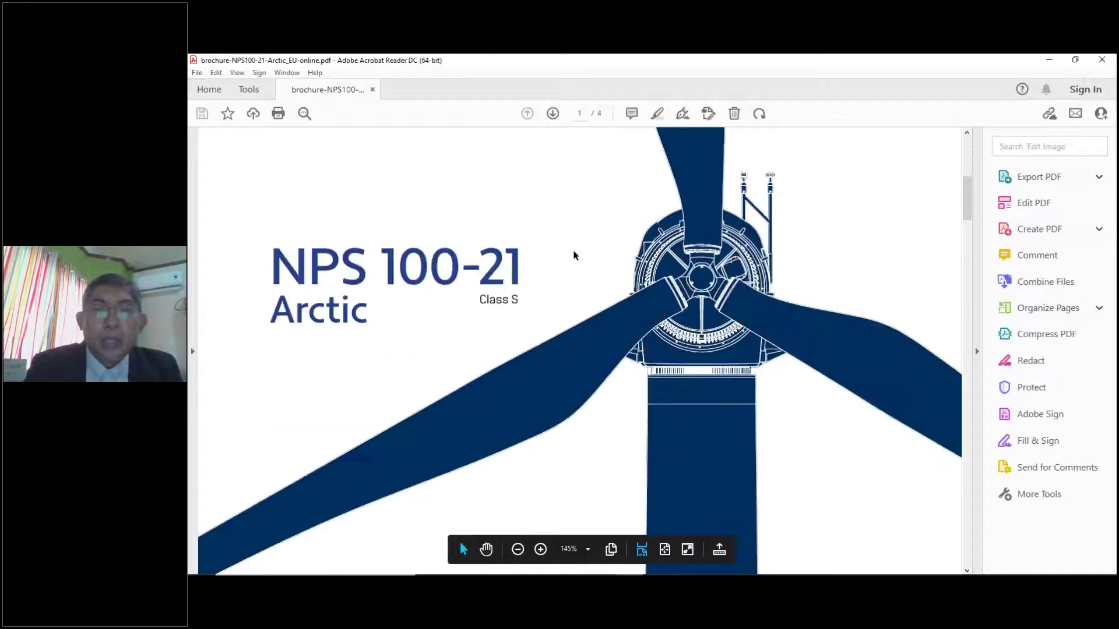
{"action": "left_click", "coordinate": [977, 351]}
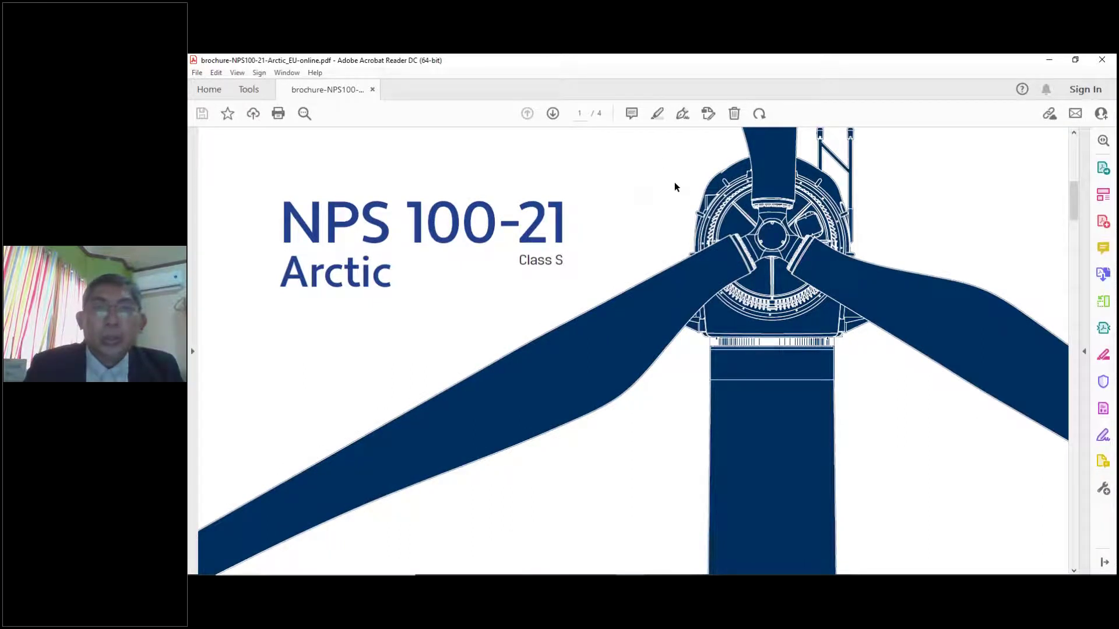
{"action": "scroll", "coordinate": [674, 187], "scroll_direction": "down", "scroll_amount": 10}
{"action": "scroll", "coordinate": [674, 186], "scroll_direction": "down", "scroll_amount": 10}
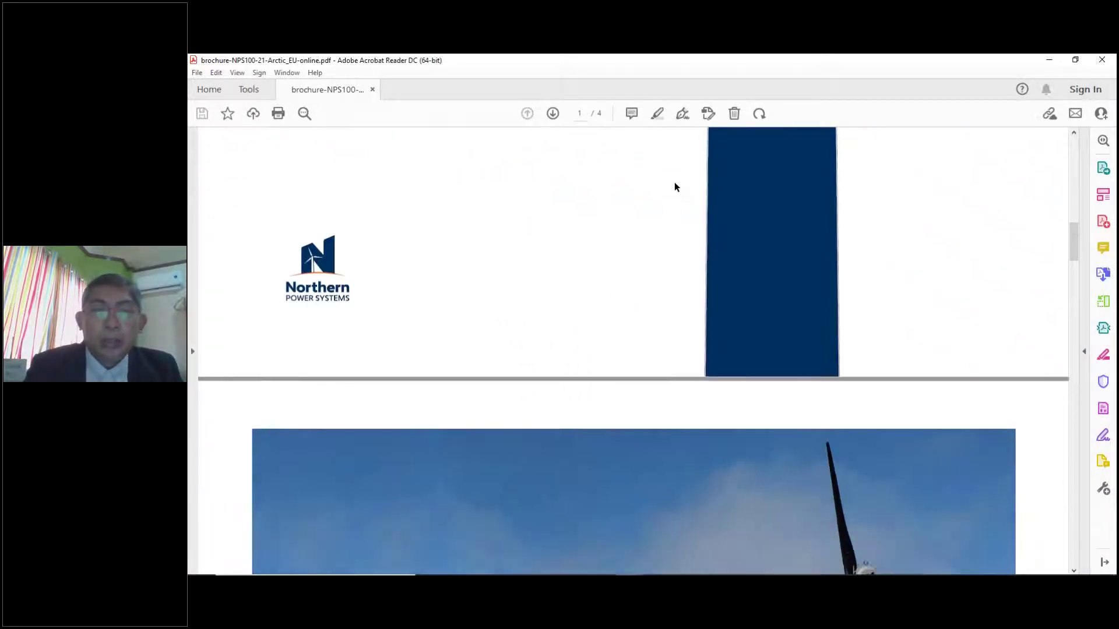
{"action": "scroll", "coordinate": [673, 181], "scroll_direction": "down", "scroll_amount": 5}
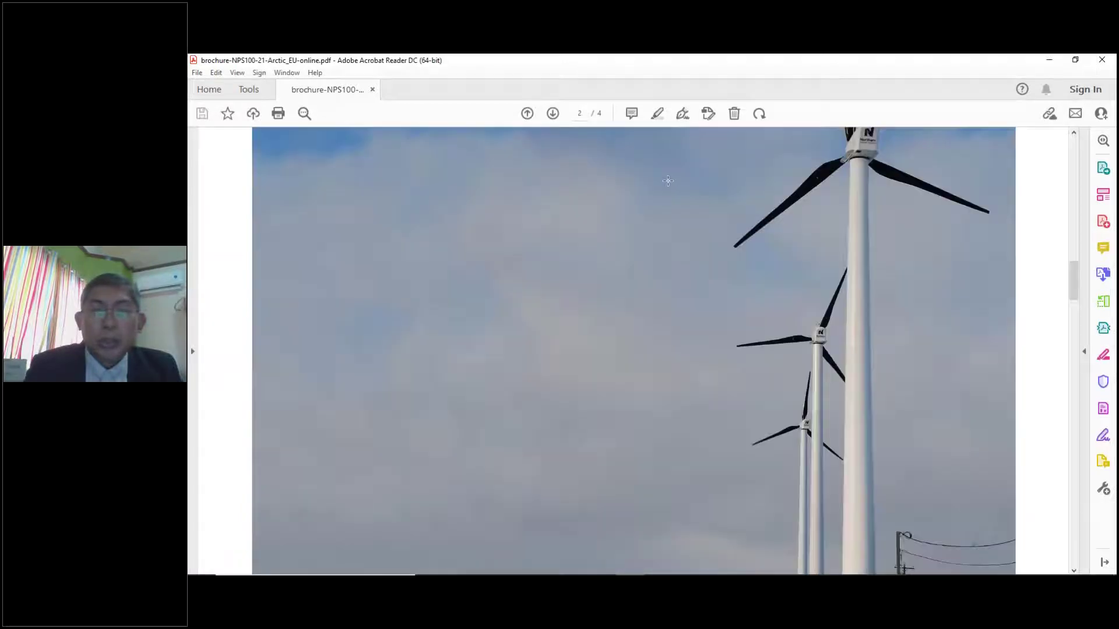
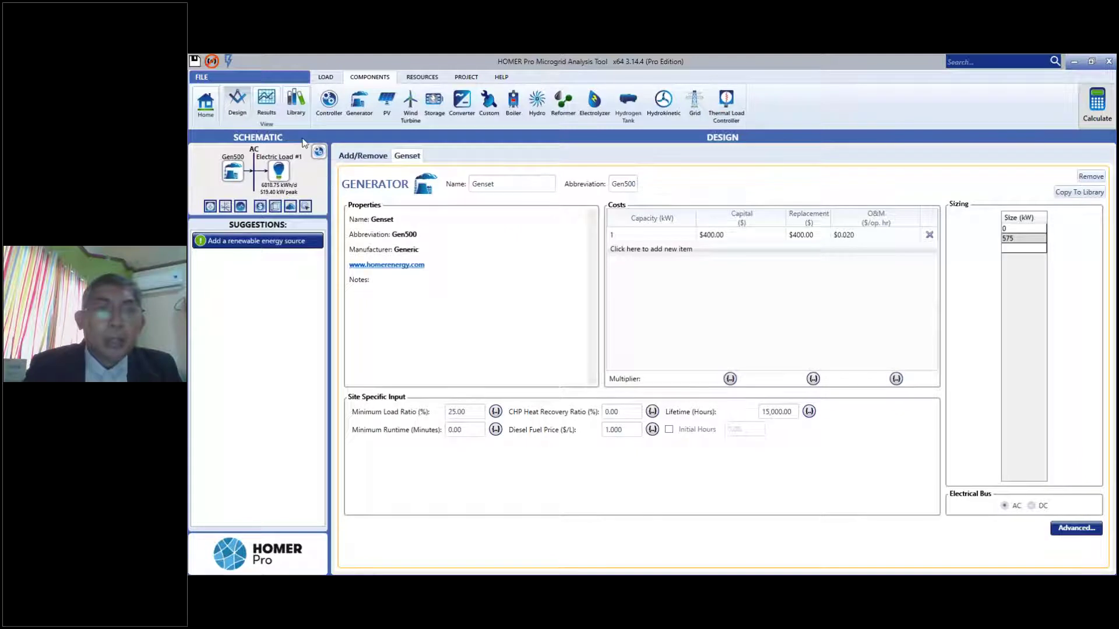
- Copy the Generic 10 kW wind turbine in the component library and locate the copy among the wind turbines
{"action": "left_click", "coordinate": [297, 100]}
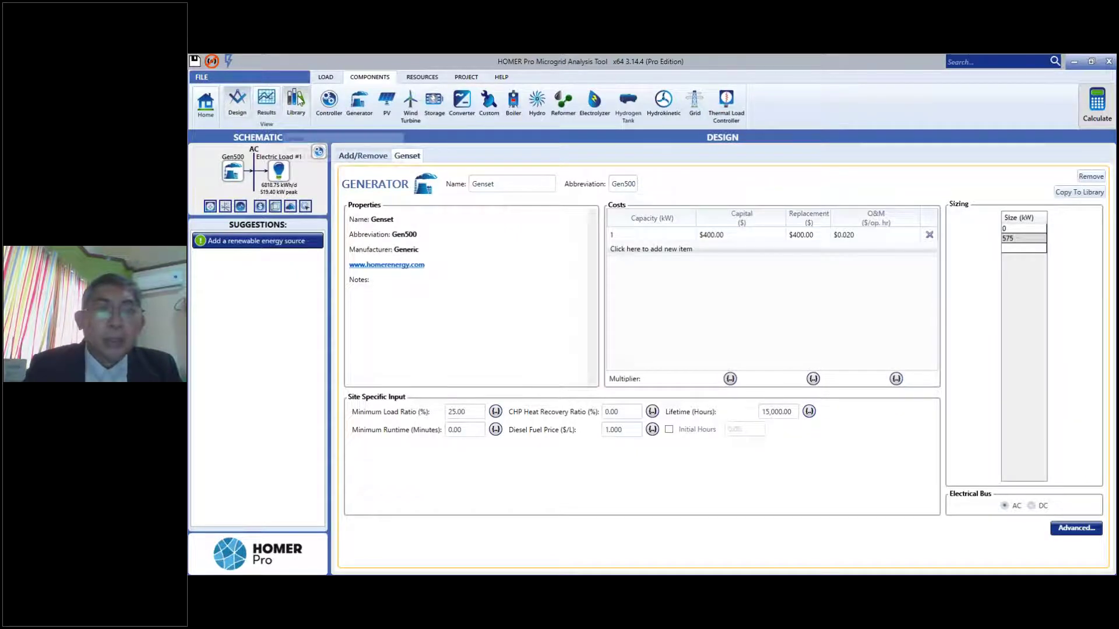
{"action": "left_click", "coordinate": [236, 239]}
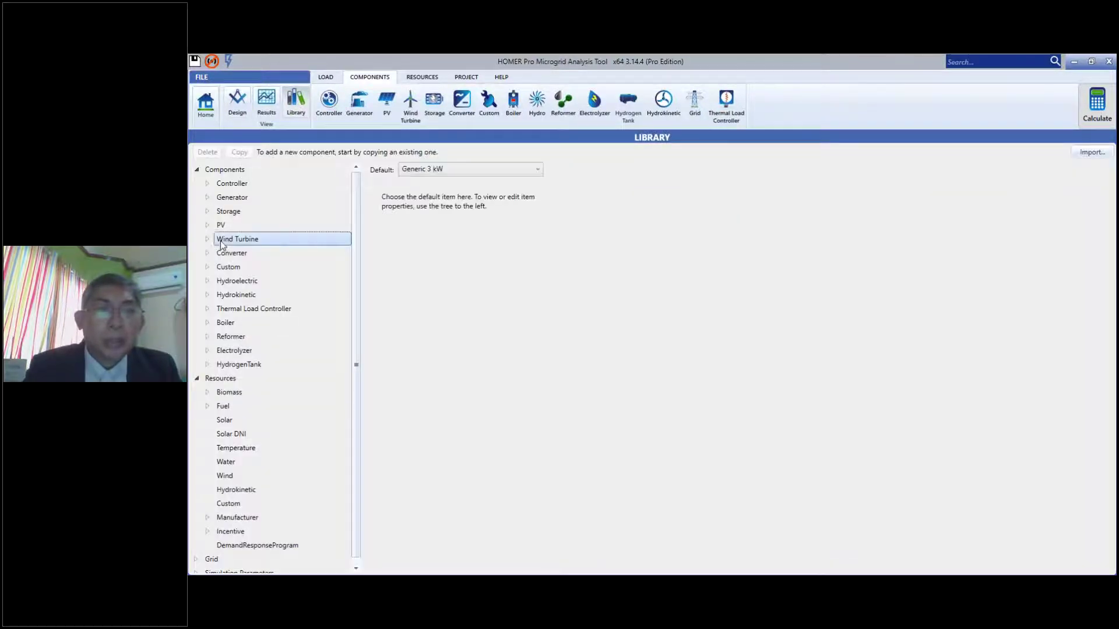
{"action": "left_click", "coordinate": [208, 239]}
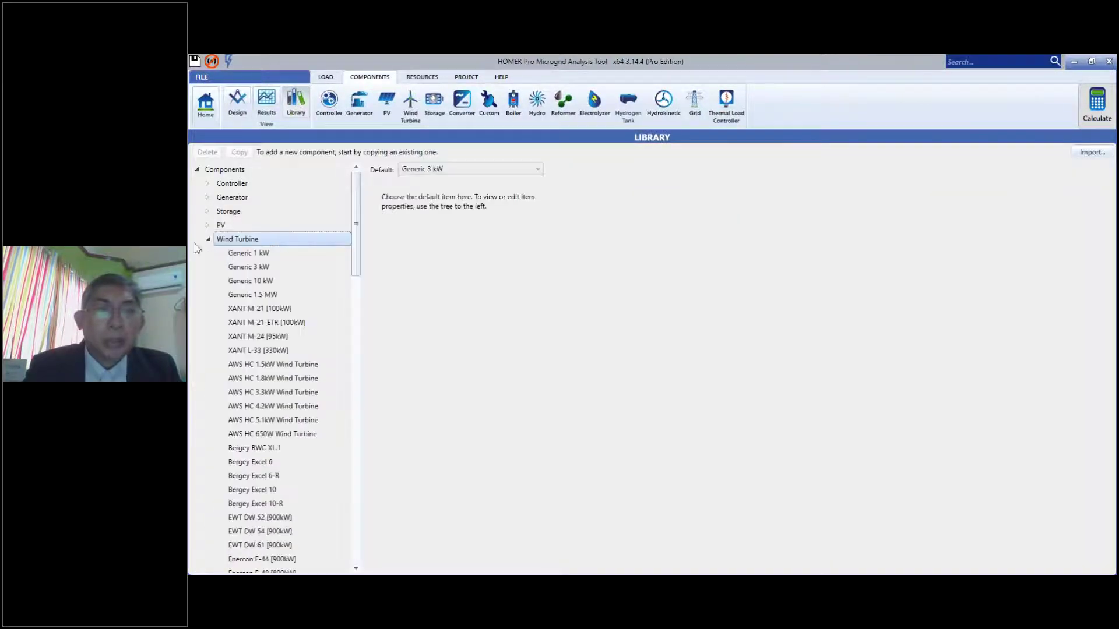
{"action": "left_click", "coordinate": [263, 281]}
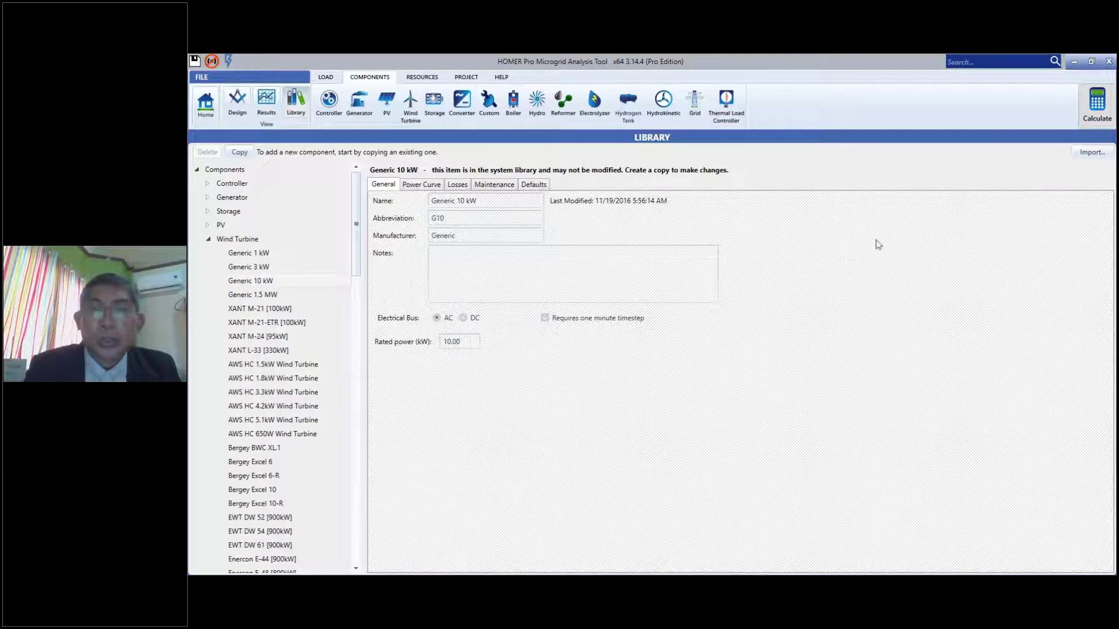
{"action": "left_click", "coordinate": [239, 154]}
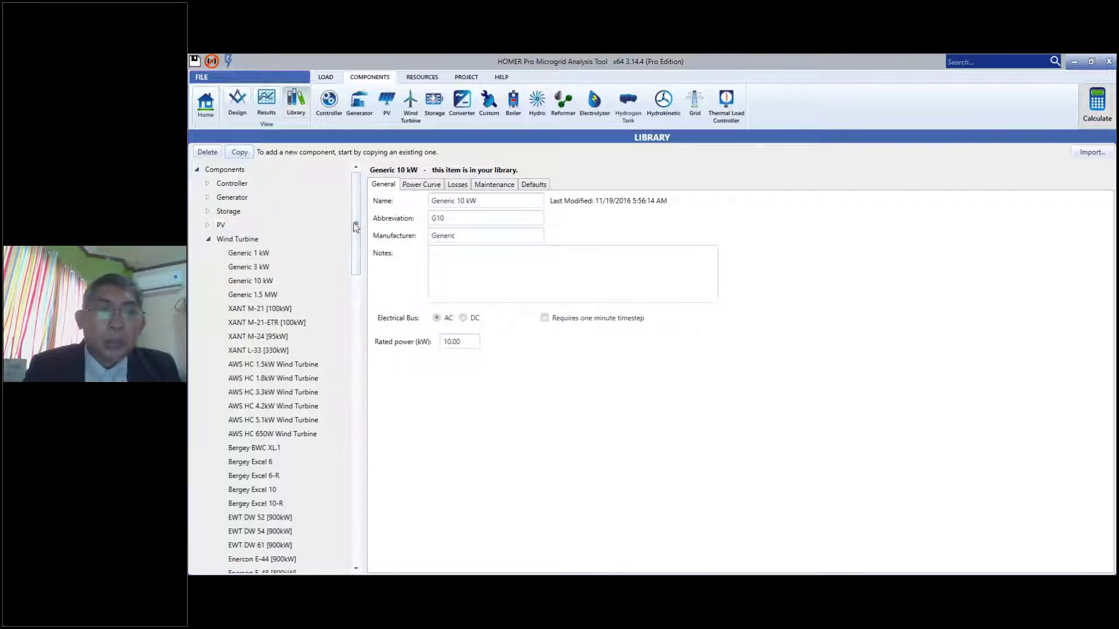
{"action": "left_click_drag", "start_coordinate": [355, 222], "coordinate": [342, 404]}
{"action": "scroll", "coordinate": [342, 404], "scroll_direction": "down", "scroll_amount": 6}
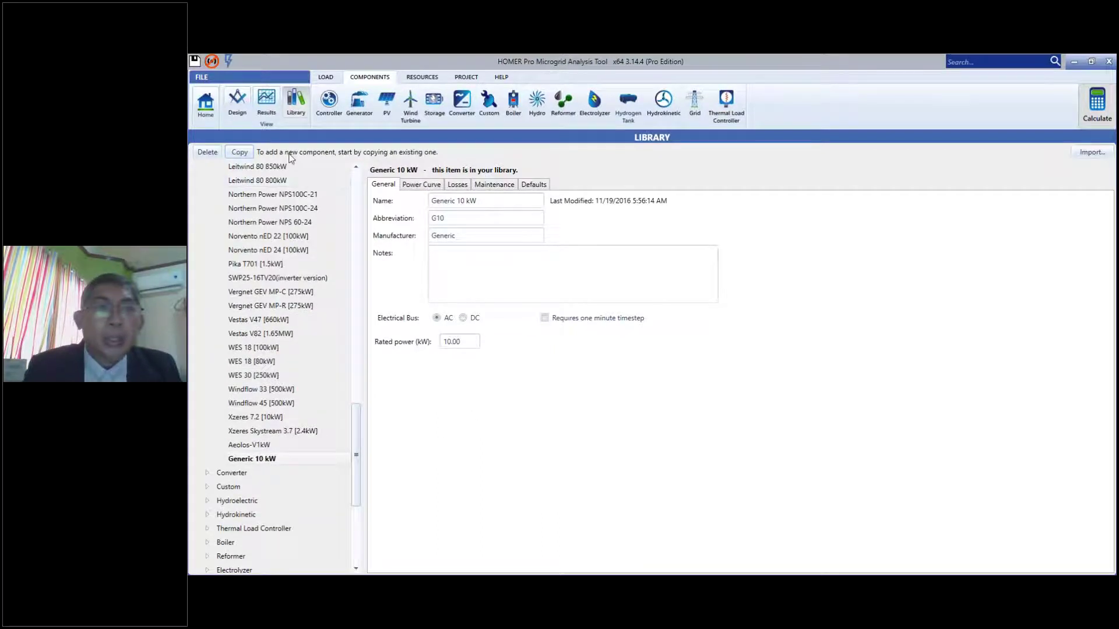
- Add the copied Generic 10 kW wind turbine from the user library to the model
{"action": "left_click", "coordinate": [233, 104]}
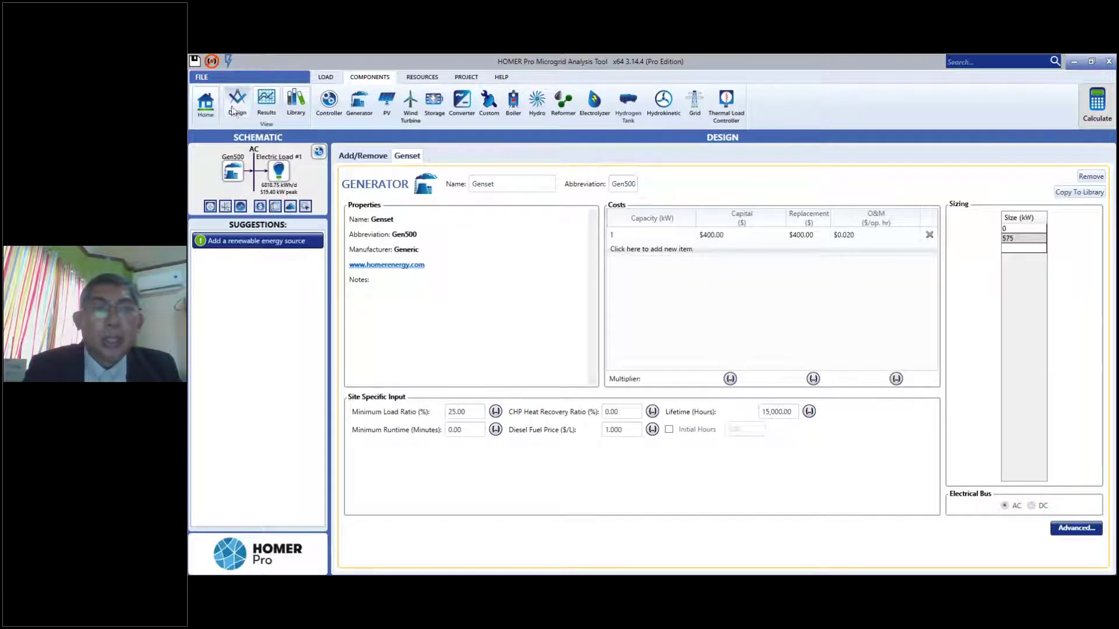
{"action": "left_click", "coordinate": [411, 111]}
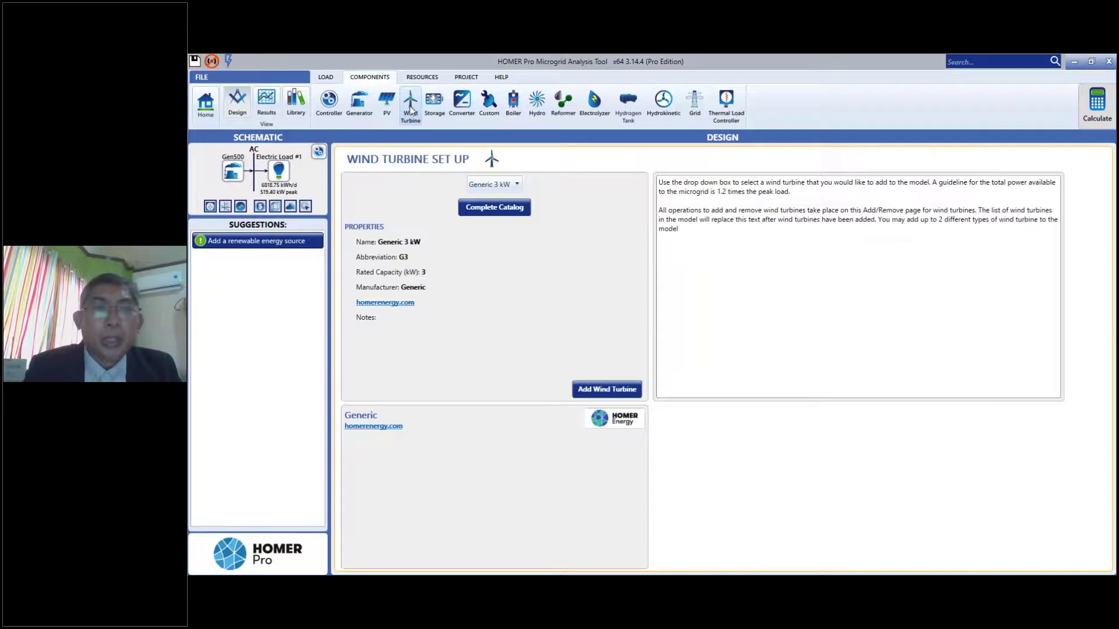
{"action": "left_click", "coordinate": [516, 185]}
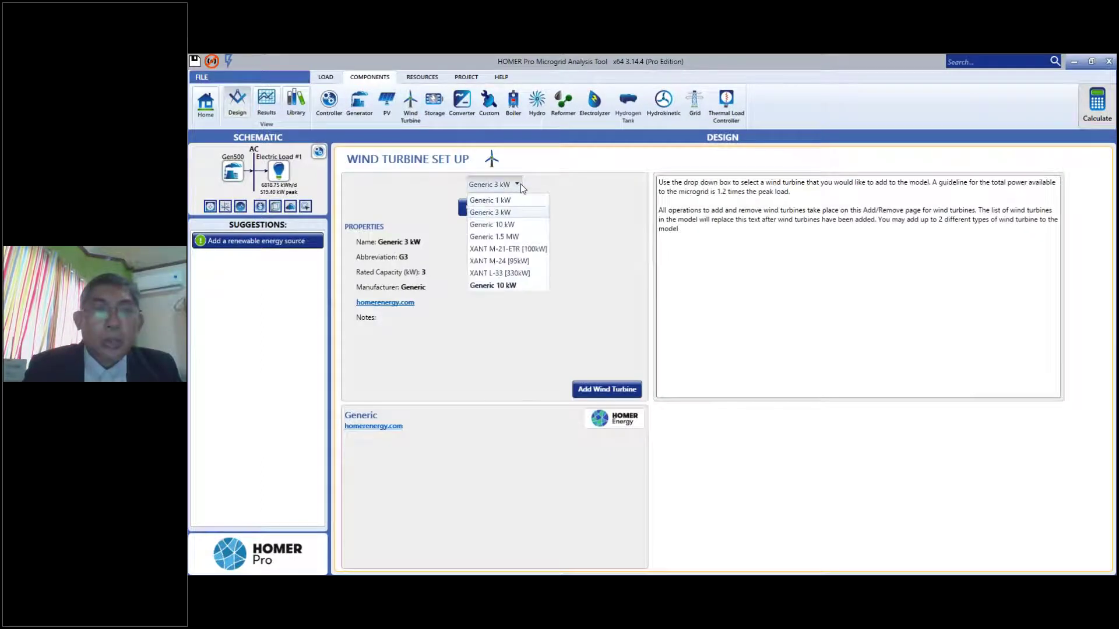
{"action": "left_click", "coordinate": [504, 285]}
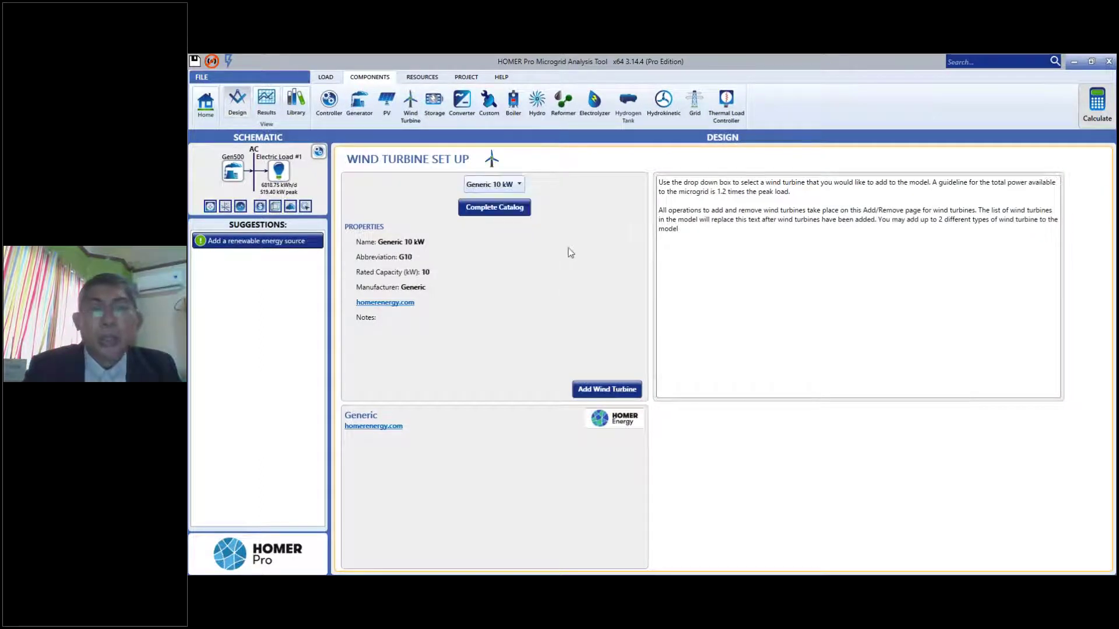
{"action": "left_click", "coordinate": [621, 390]}
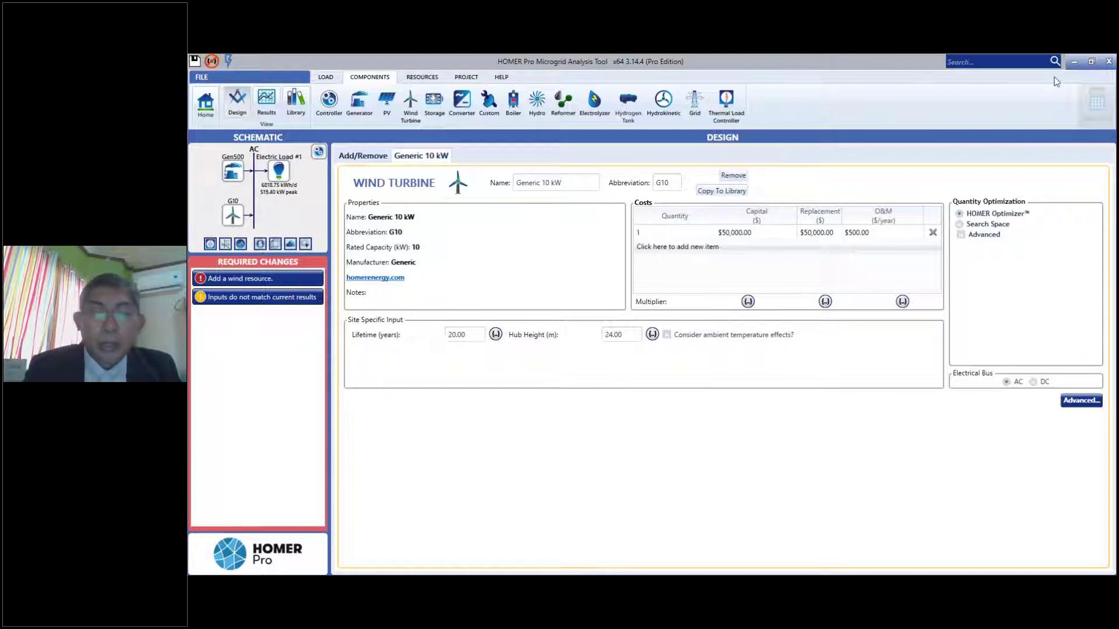
- Switch to Excel's Northern Power NPS100C-21 power curve workbook and reposition and enlarge its window to show all data rows
{"action": "left_click", "coordinate": [1073, 64]}
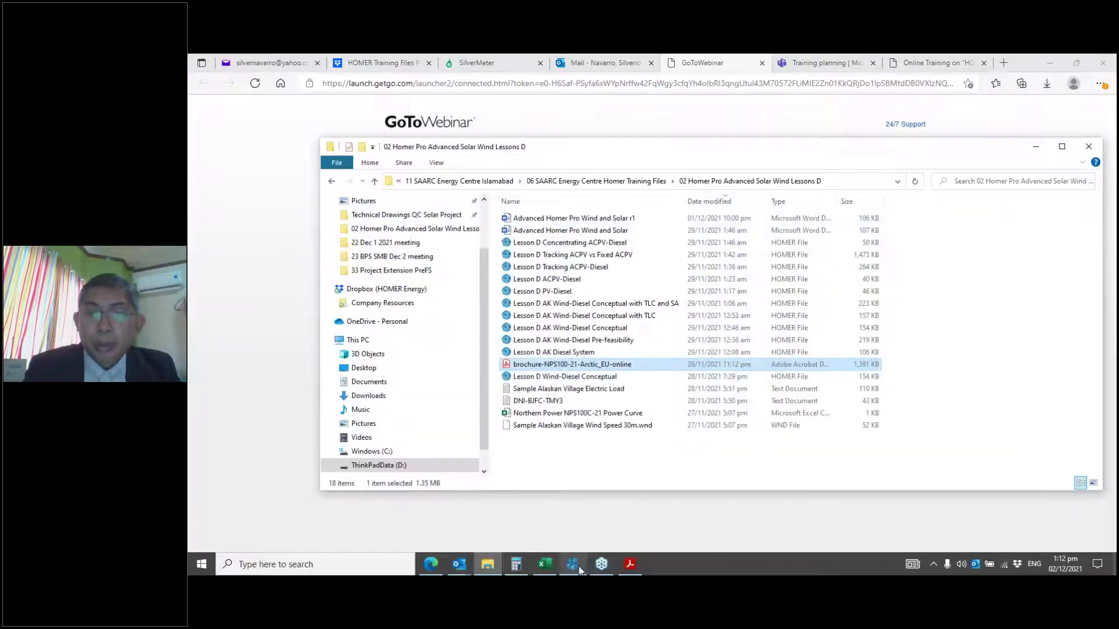
{"action": "left_click", "coordinate": [544, 564]}
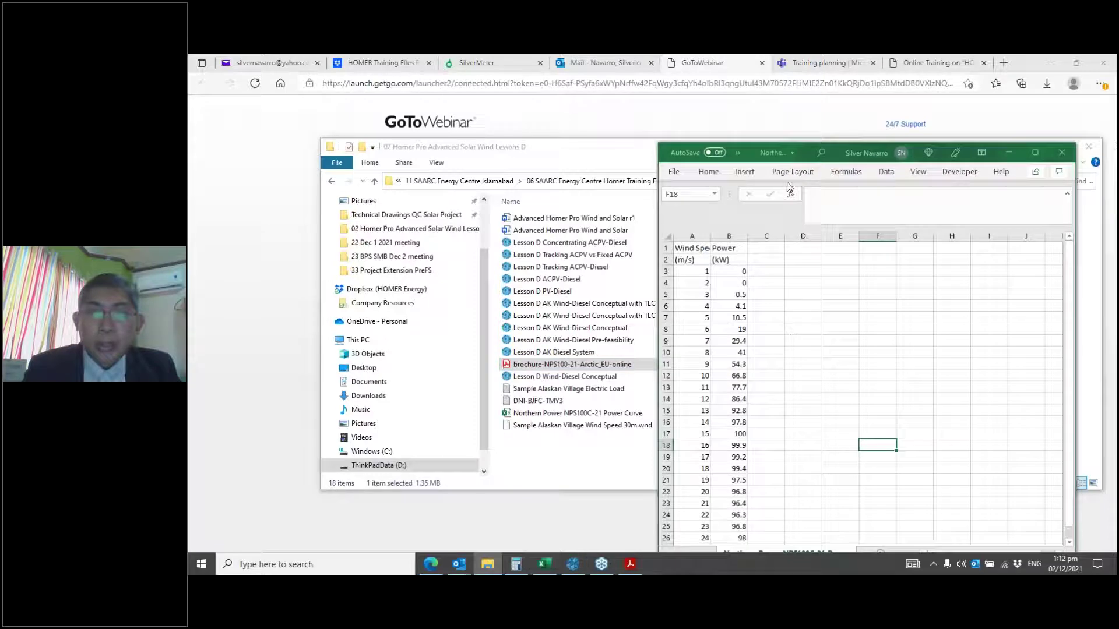
{"action": "left_click_drag", "start_coordinate": [858, 152], "coordinate": [787, 71]}
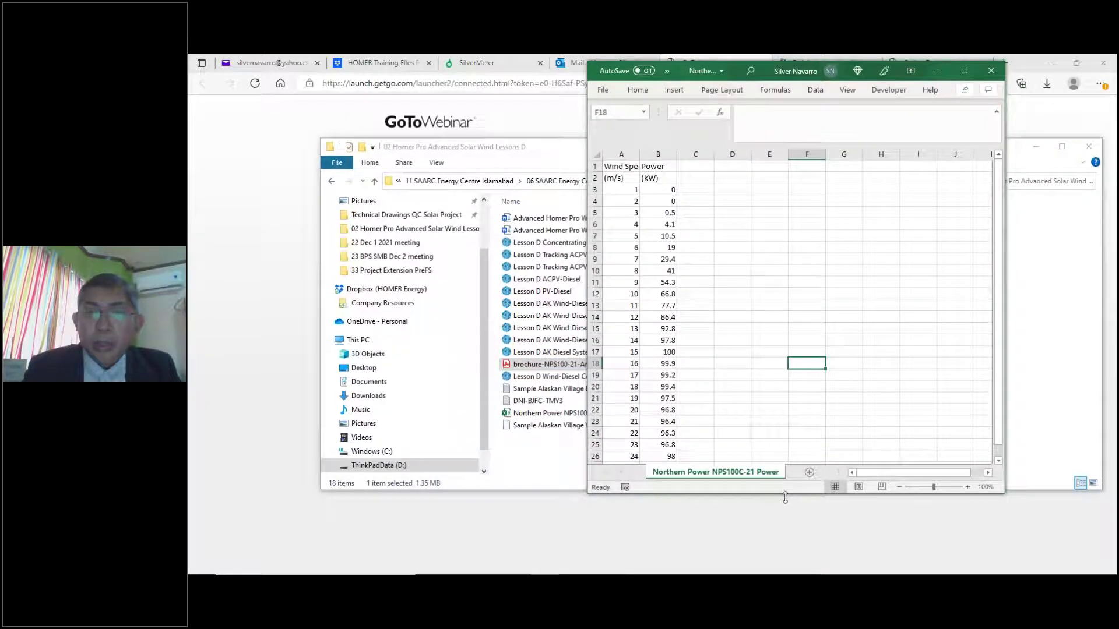
{"action": "left_click_drag", "start_coordinate": [786, 493], "coordinate": [783, 530]}
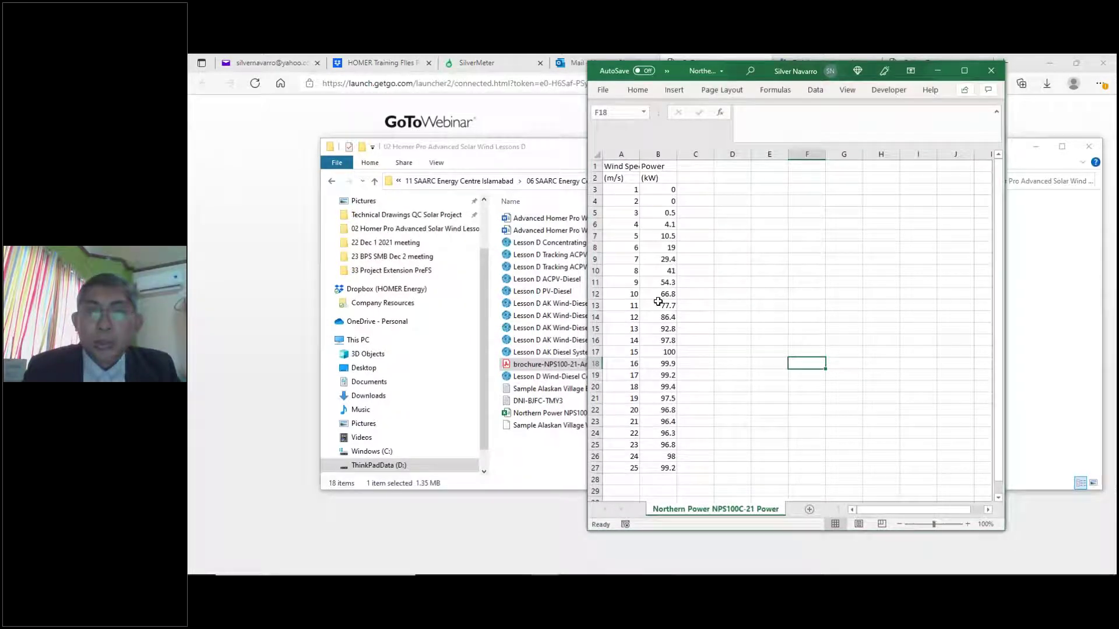
- Enter 25 in cell A27 and fit the Wind Speed column's width to its contents
{"action": "left_click", "coordinate": [632, 467]}
{"action": "type", "text": "25"}
{"action": "key", "text": "ctrl+Return"}
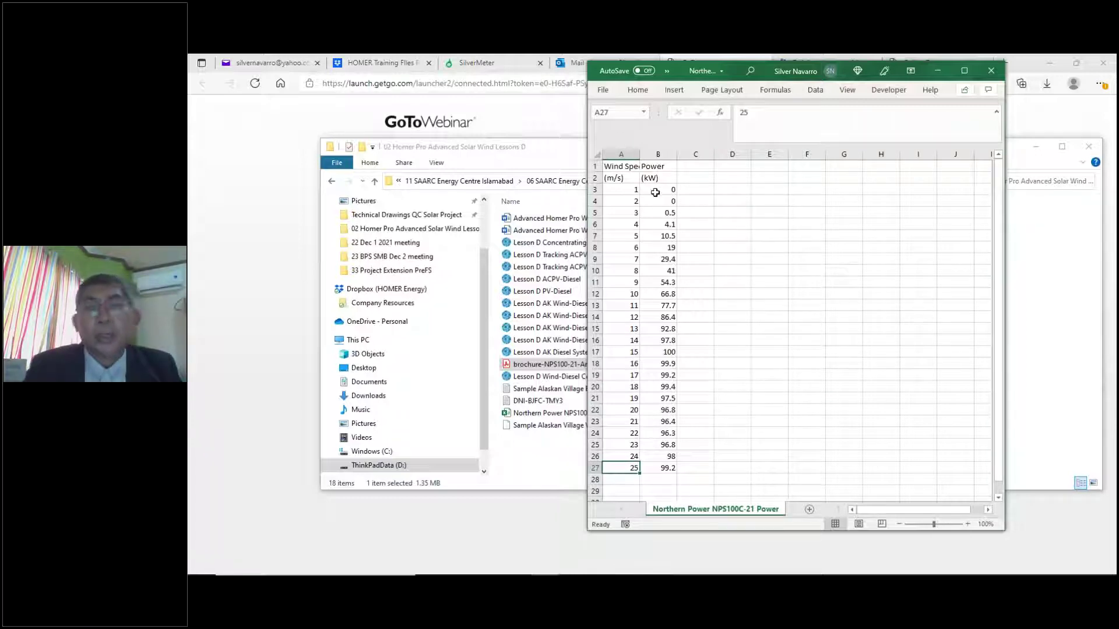
{"action": "double_click", "coordinate": [641, 155]}
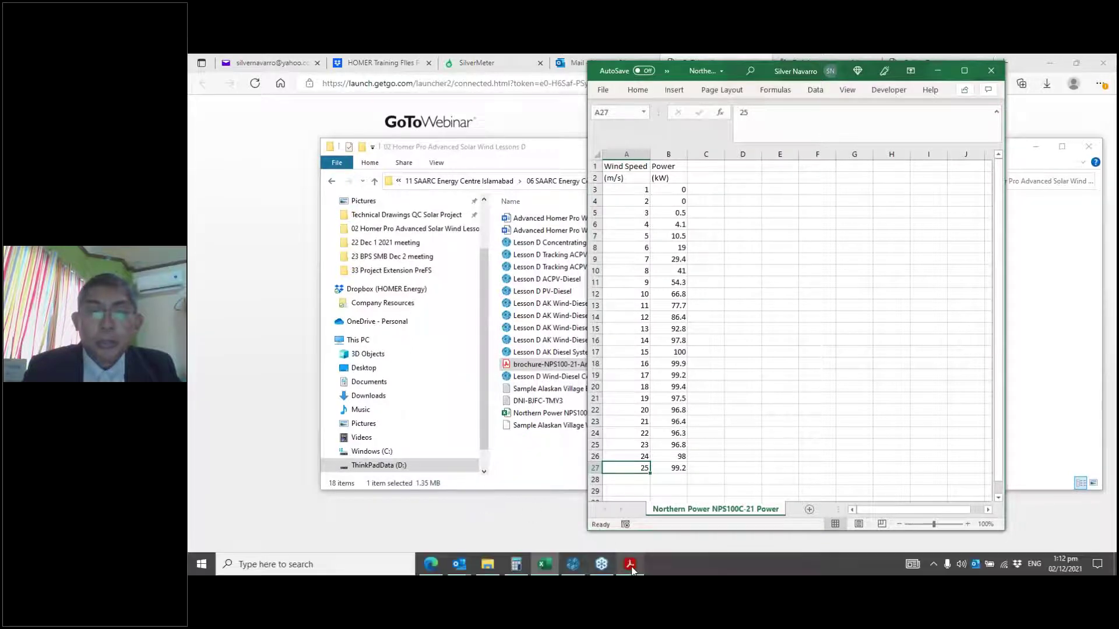
- Compare the spreadsheet data with the NPS 100-21 Arctic power curve in the PDF brochure and return to the workbook
{"action": "left_click", "coordinate": [630, 565]}
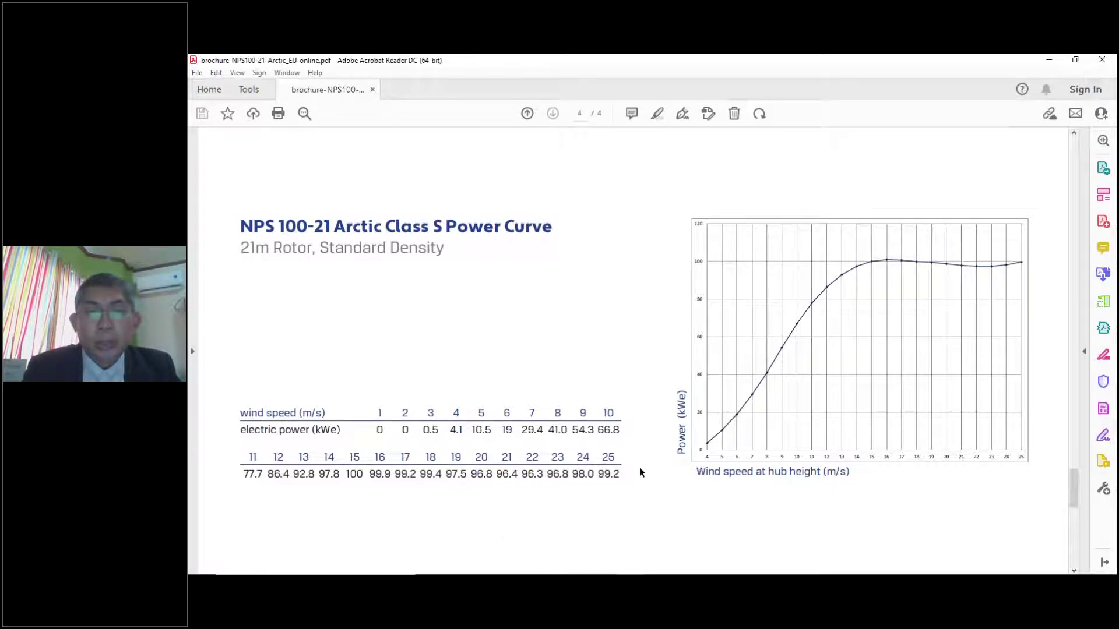
{"action": "mouse_move", "coordinate": [652, 530]}
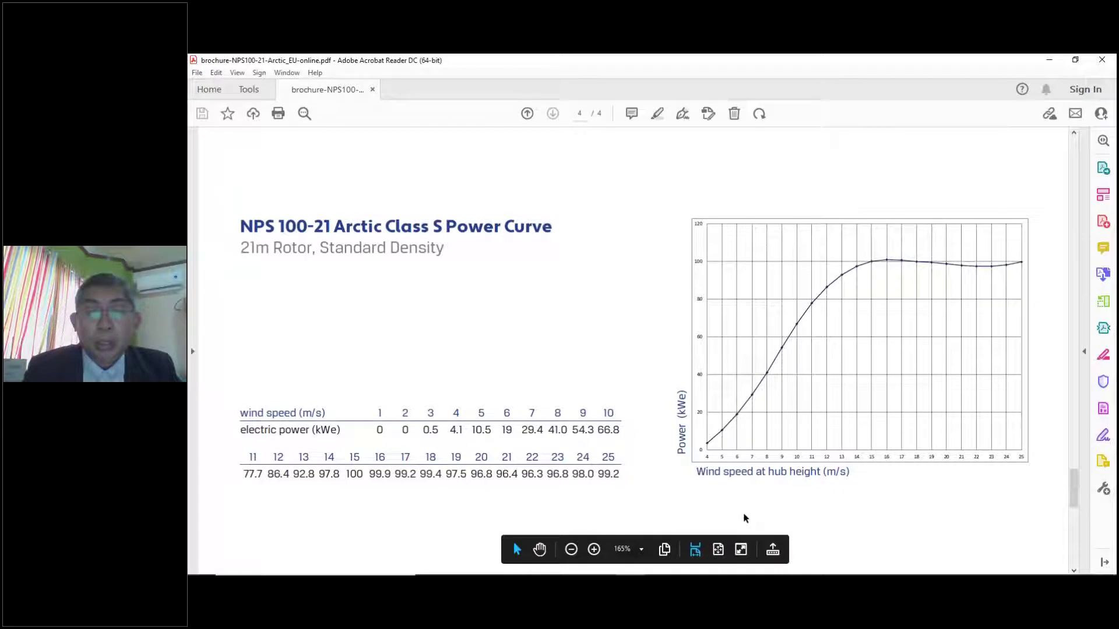
{"action": "left_click", "coordinate": [1053, 65]}
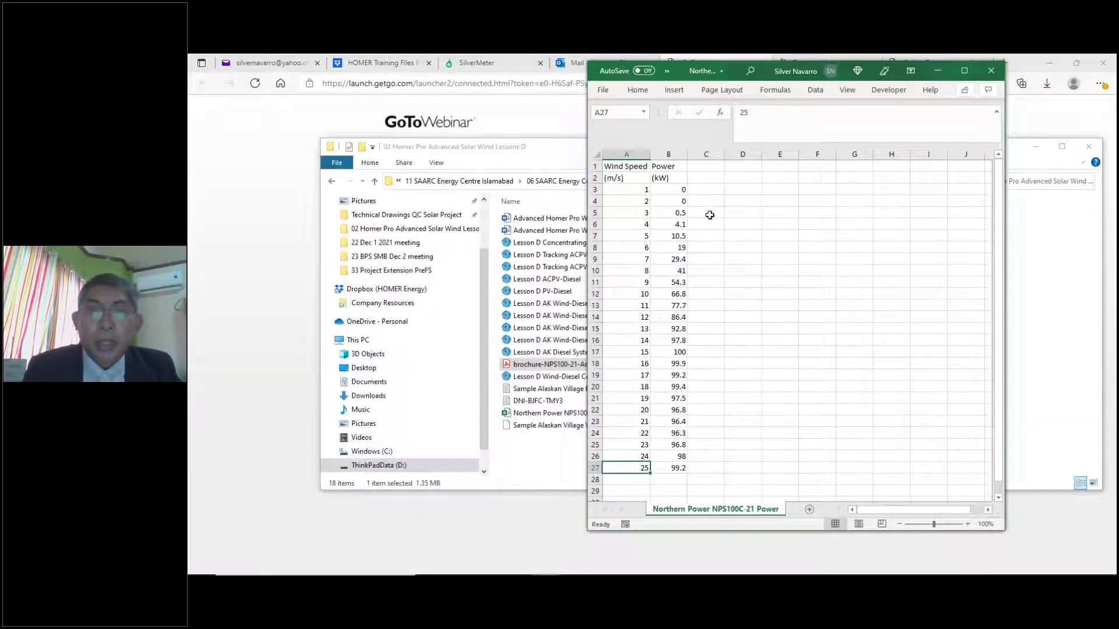
- Copy the wind speed and power data in cells A3:B27 of the NPS100C-21 spreadsheet
{"action": "left_click_drag", "start_coordinate": [626, 191], "coordinate": [661, 463]}
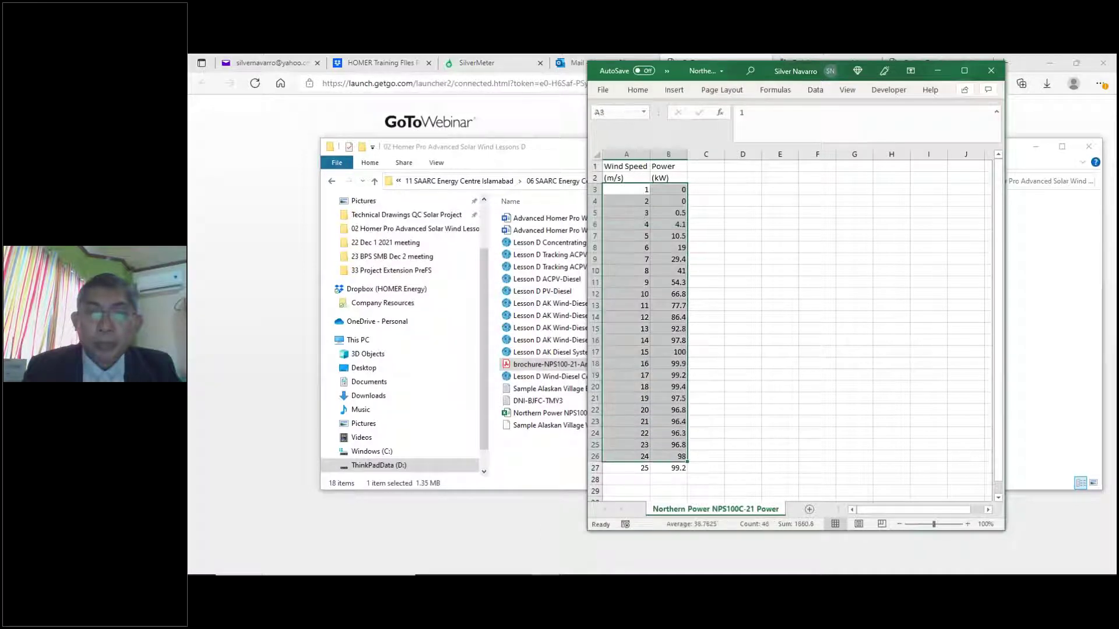
{"action": "left_click", "coordinate": [737, 381]}
{"action": "left_click_drag", "start_coordinate": [610, 188], "coordinate": [675, 469]}
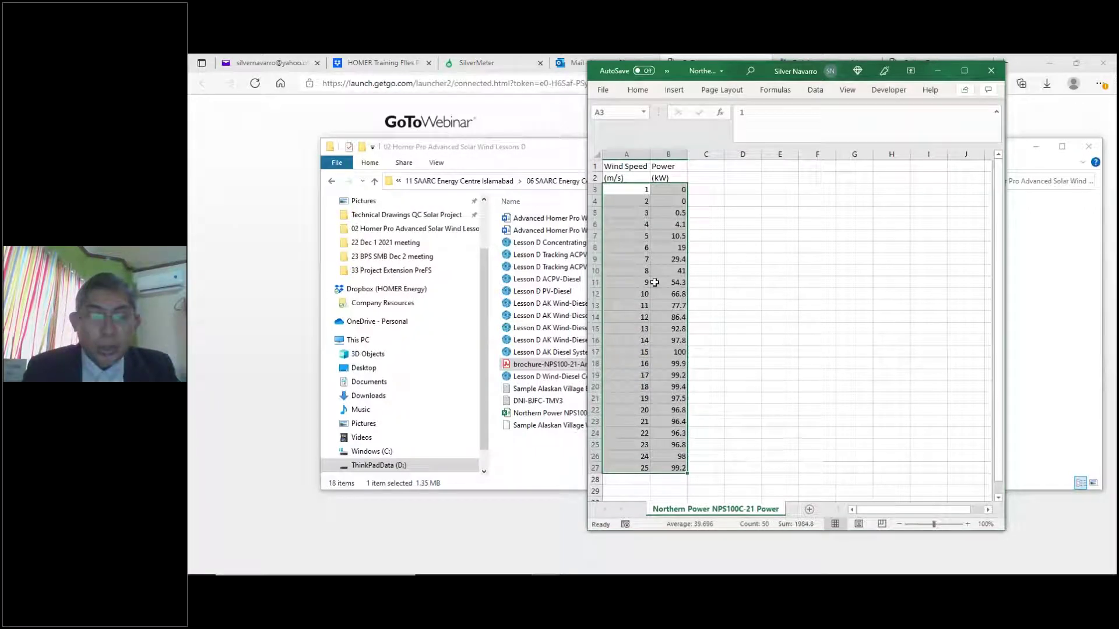
{"action": "key", "text": "ctrl+c"}
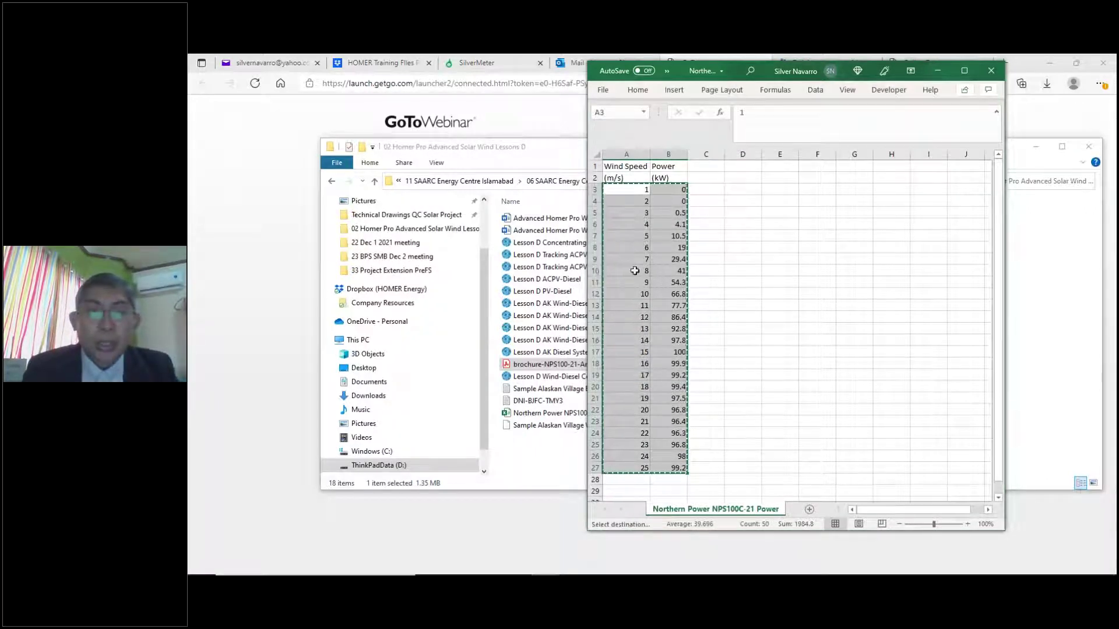
- Switch to HOMER Pro and replace the Generic 10 kW turbine's whole power curve table with the copied spreadsheet data
{"action": "key", "text": "alt+Tab"}
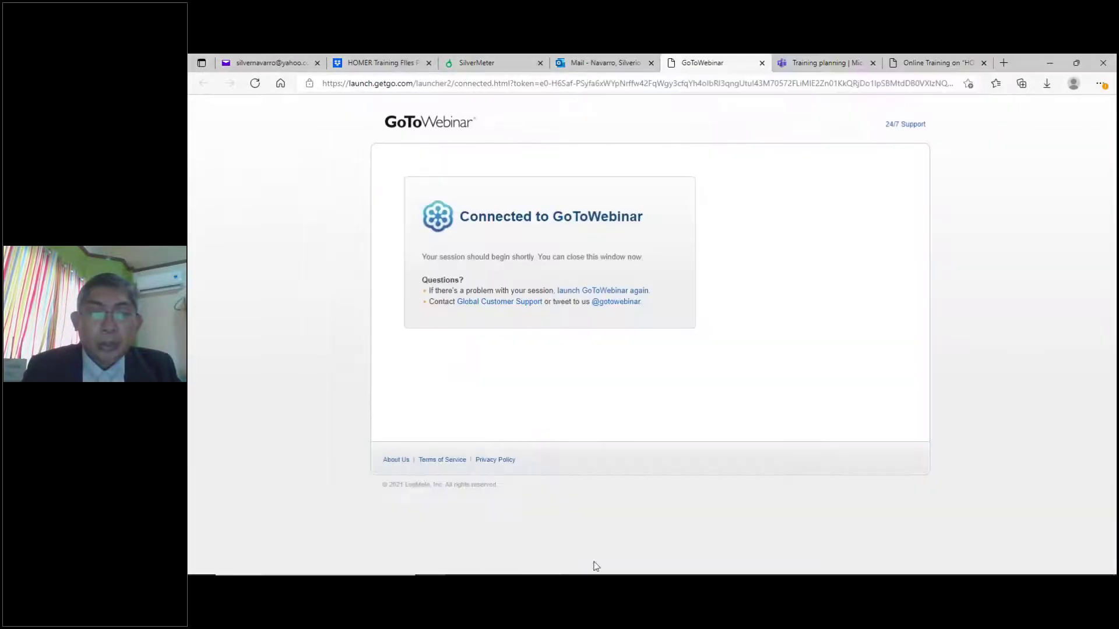
{"action": "mouse_move", "coordinate": [616, 571]}
{"action": "left_click", "coordinate": [572, 570]}
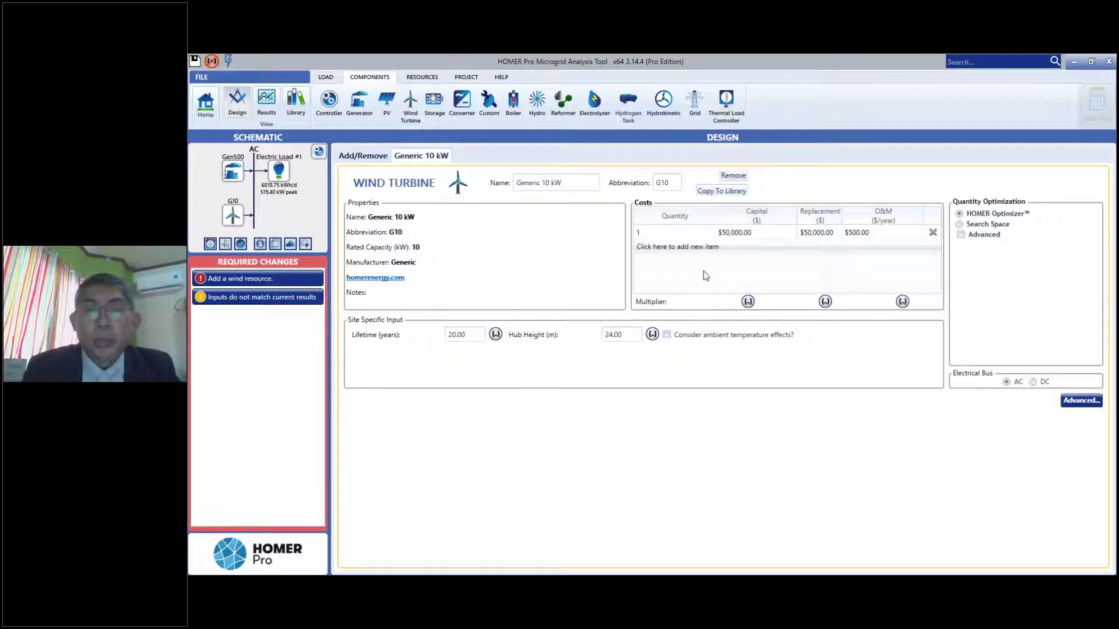
{"action": "left_click", "coordinate": [1080, 402]}
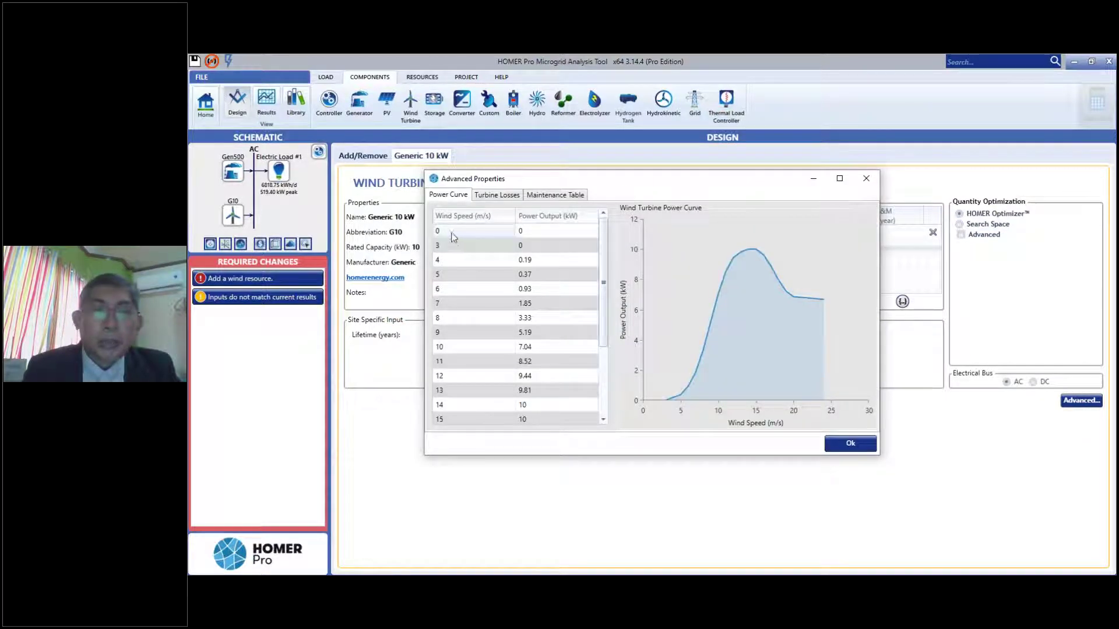
{"action": "mouse_move", "coordinate": [604, 265]}
{"action": "left_mouse_down"}
{"action": "mouse_move", "coordinate": [606, 332]}
{"action": "mouse_move", "coordinate": [603, 254]}
{"action": "left_mouse_up"}
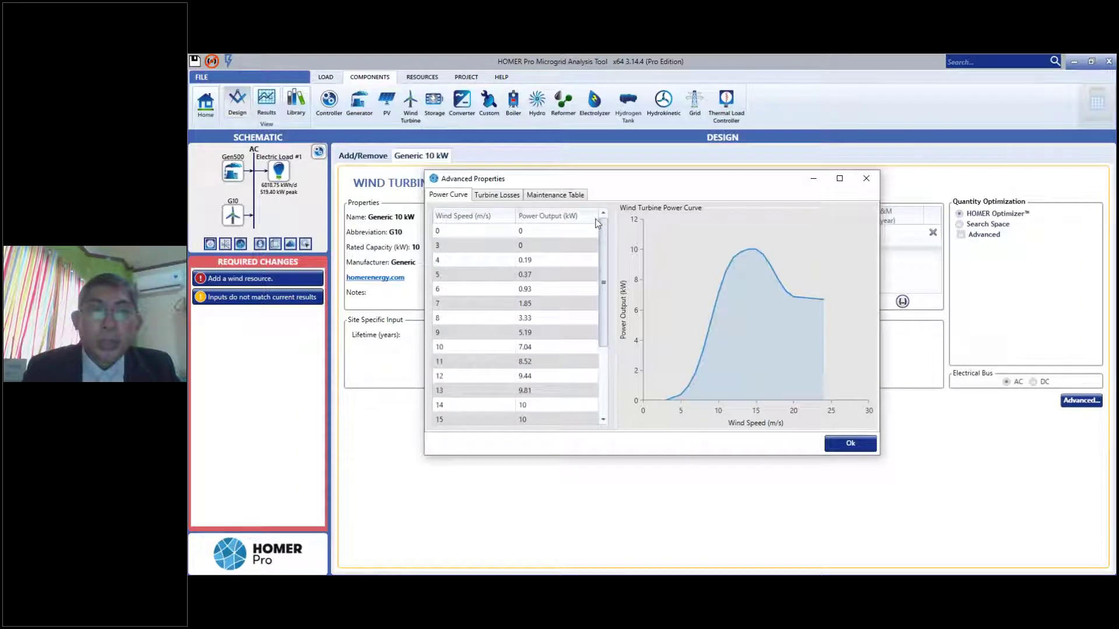
{"action": "left_click", "coordinate": [460, 232]}
{"action": "left_click_drag", "start_coordinate": [594, 237], "coordinate": [583, 453]}
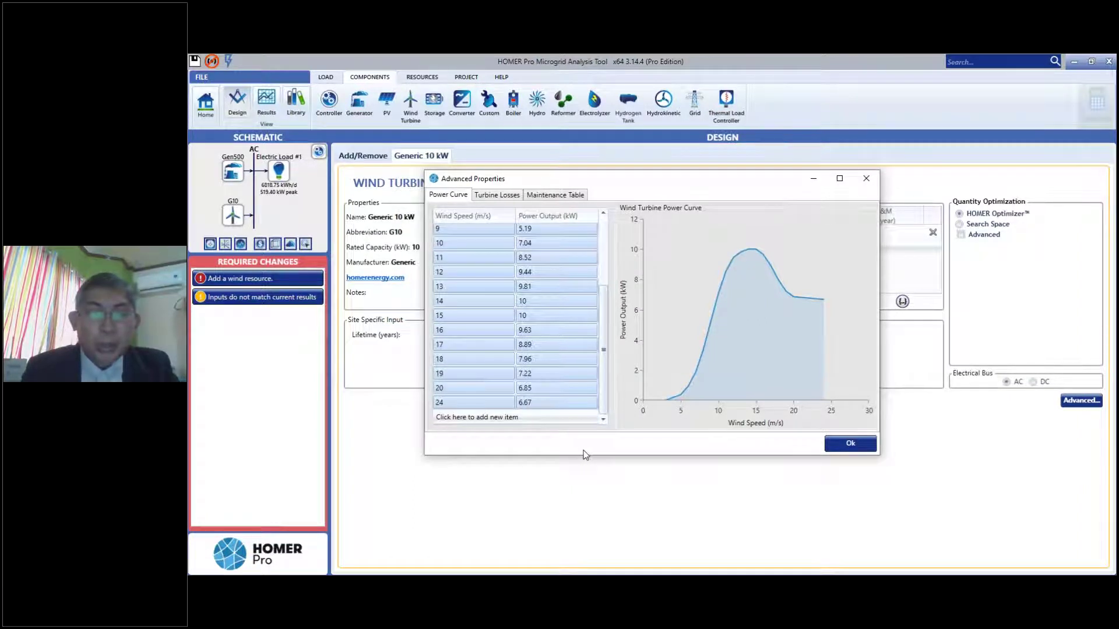
{"action": "key", "text": "ctrl+v"}
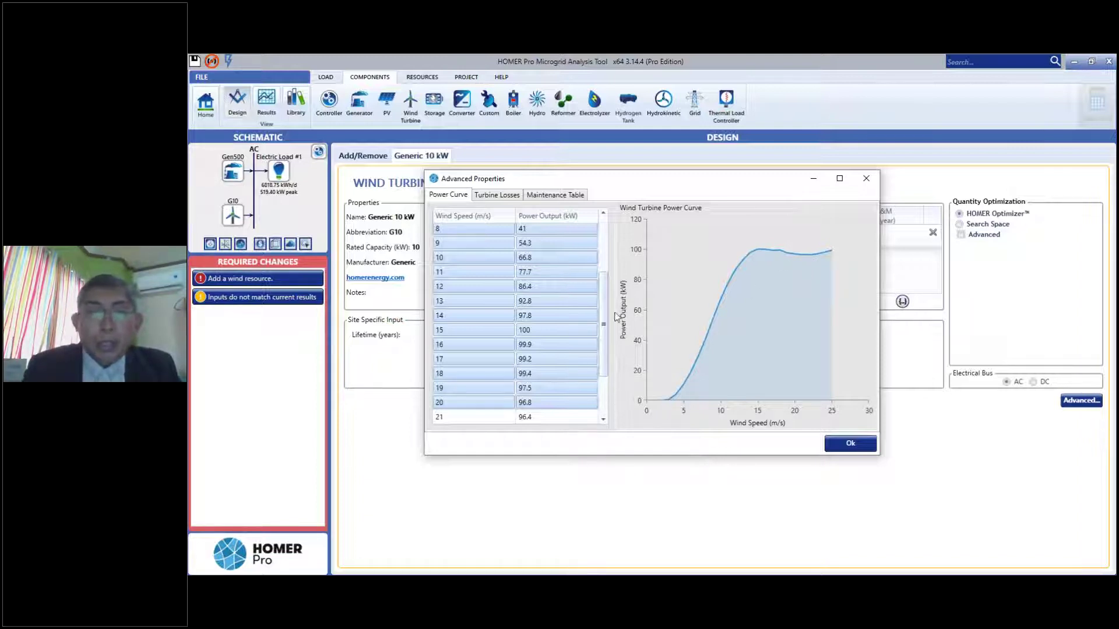
{"action": "scroll", "coordinate": [600, 245], "scroll_direction": "up", "scroll_amount": 3}
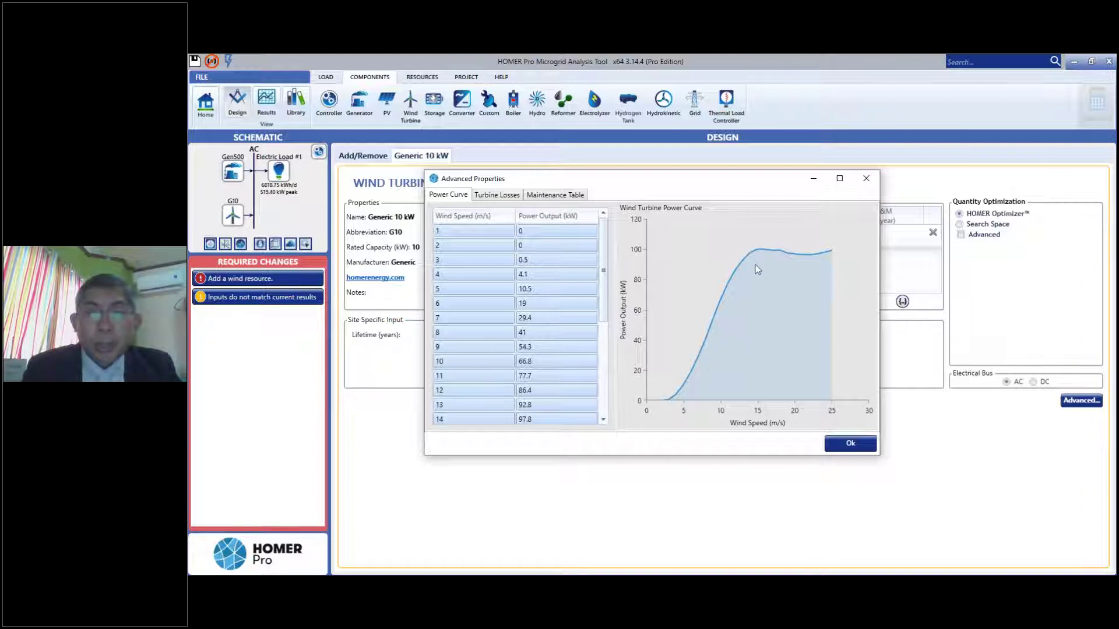
{"action": "left_click_drag", "start_coordinate": [603, 271], "coordinate": [602, 301]}
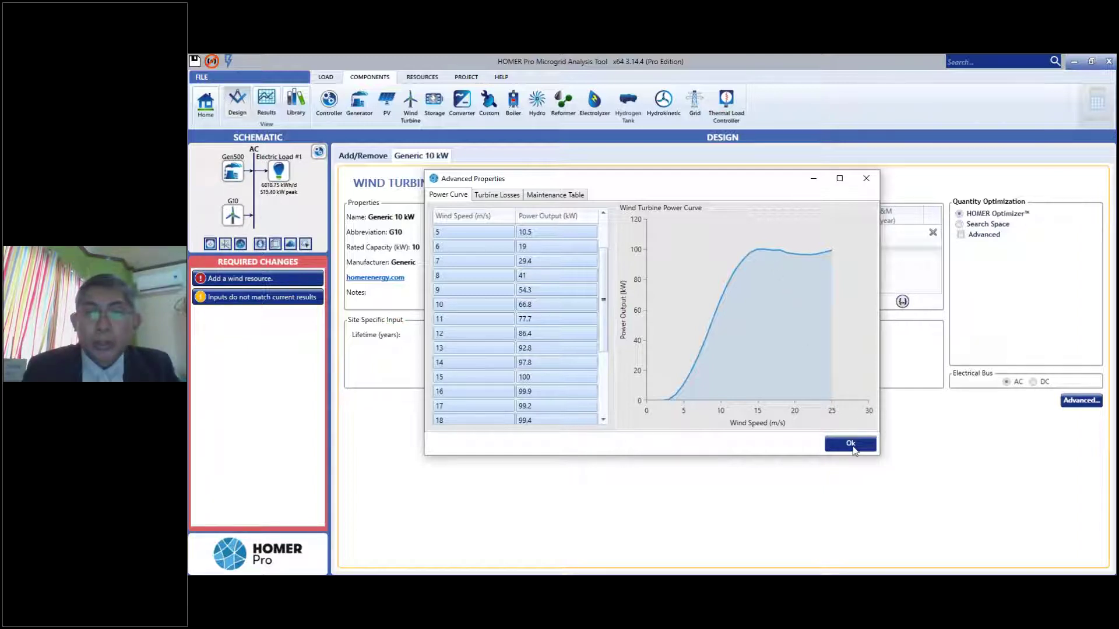
{"action": "left_click", "coordinate": [850, 444]}
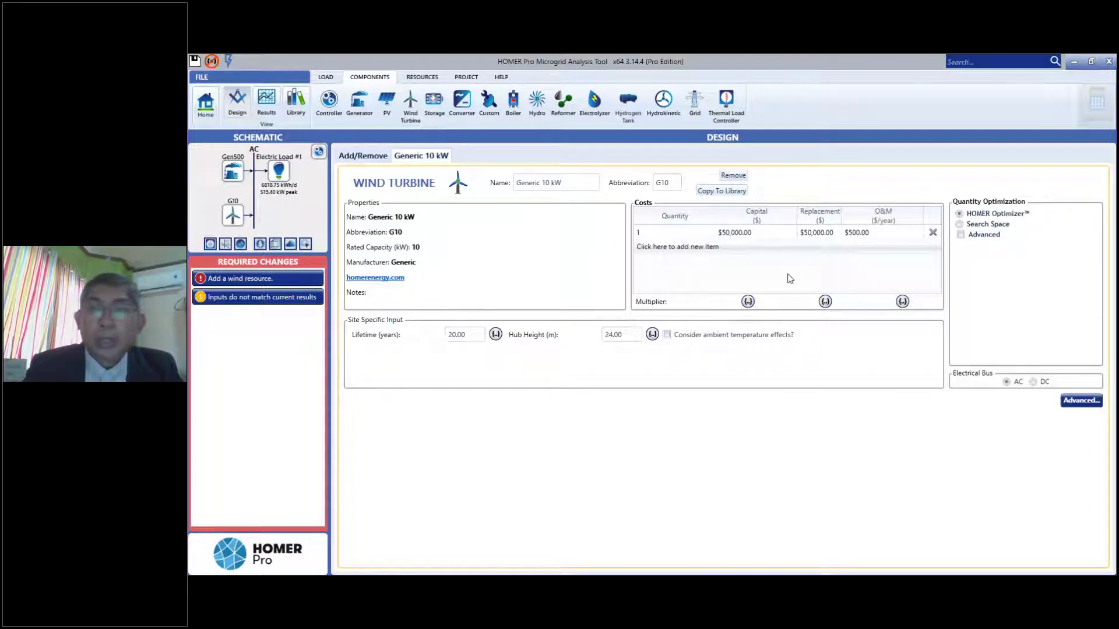
- Set the turbine's quantity optimization to Search Space and review its turbine losses in the advanced properties
{"action": "left_click", "coordinate": [964, 223]}
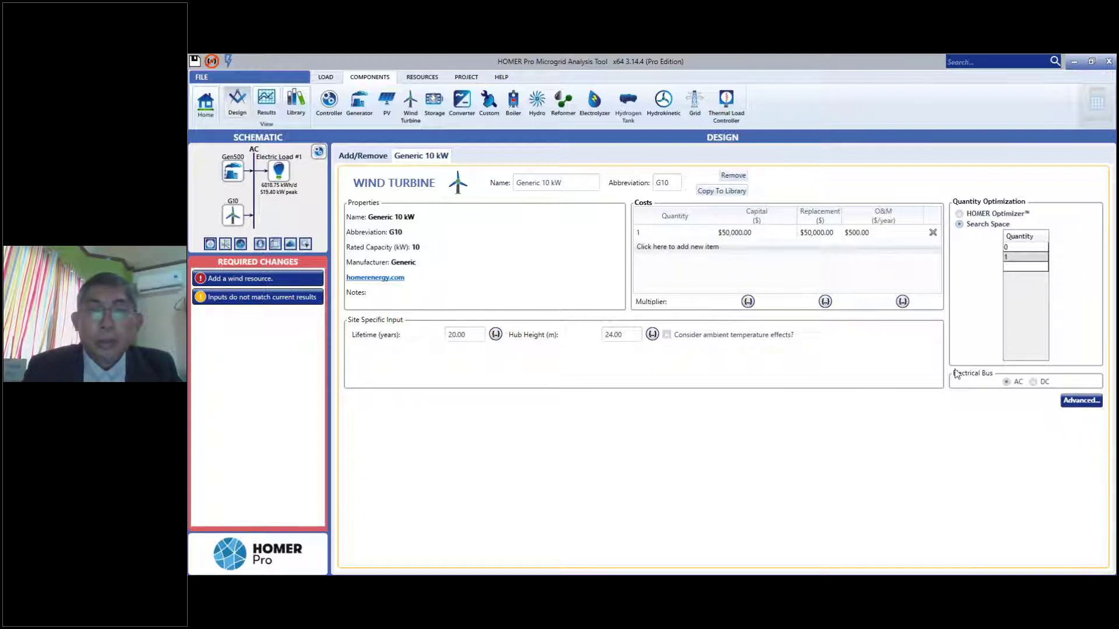
{"action": "left_click", "coordinate": [1072, 402]}
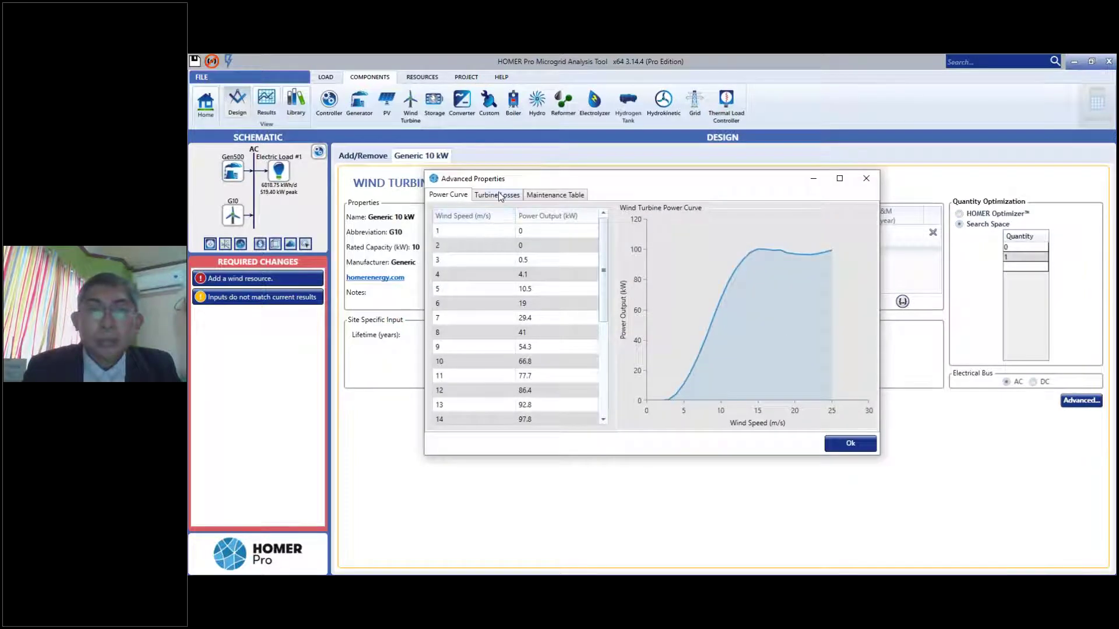
{"action": "left_click", "coordinate": [500, 197]}
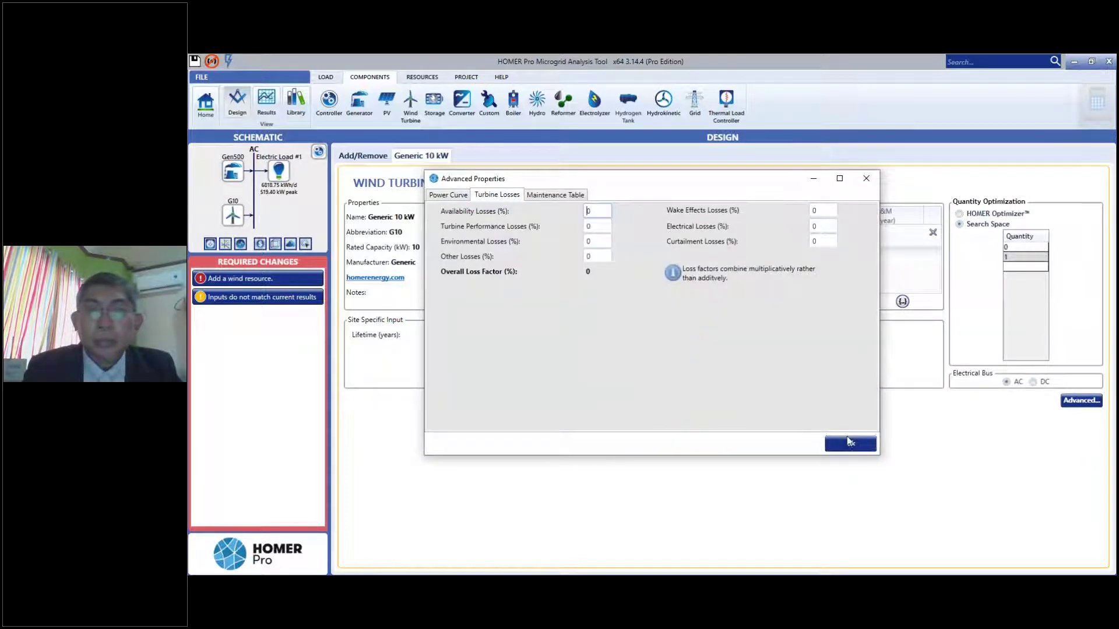
{"action": "left_click", "coordinate": [850, 445]}
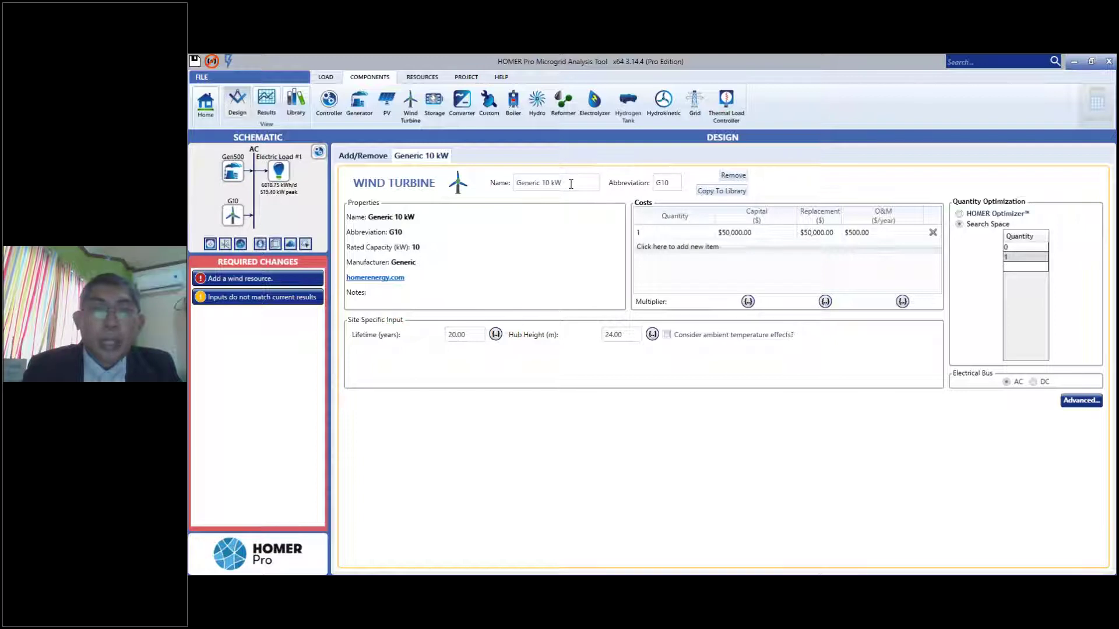
- Rename the wind turbine as North Power NPS100C-21
{"action": "left_click_drag", "start_coordinate": [570, 183], "coordinate": [450, 190]}
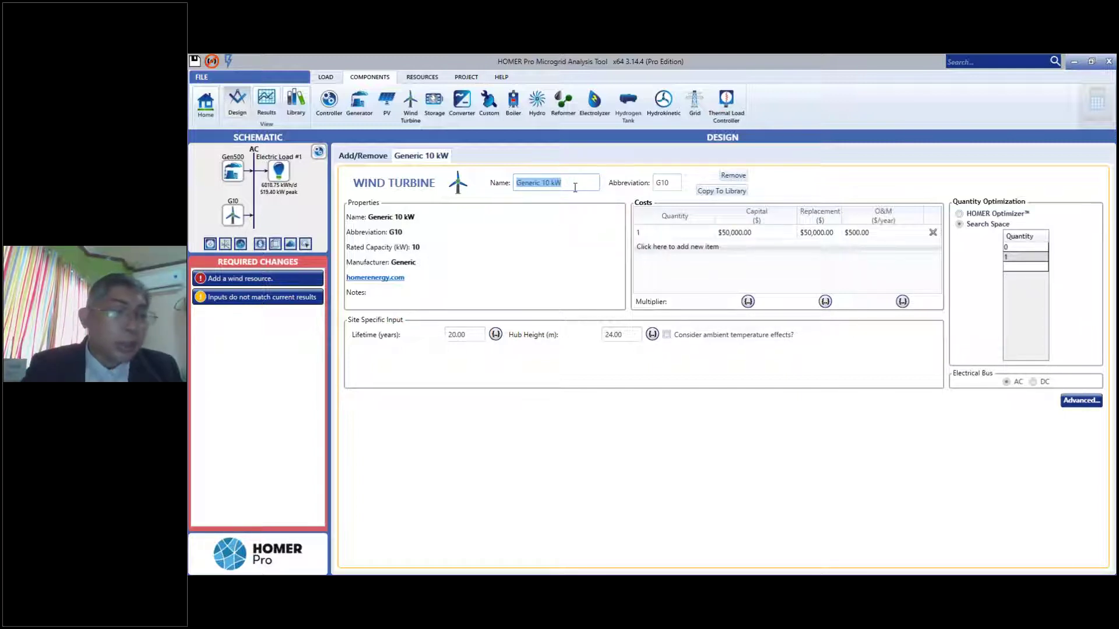
{"action": "type", "text": "North Poe"}
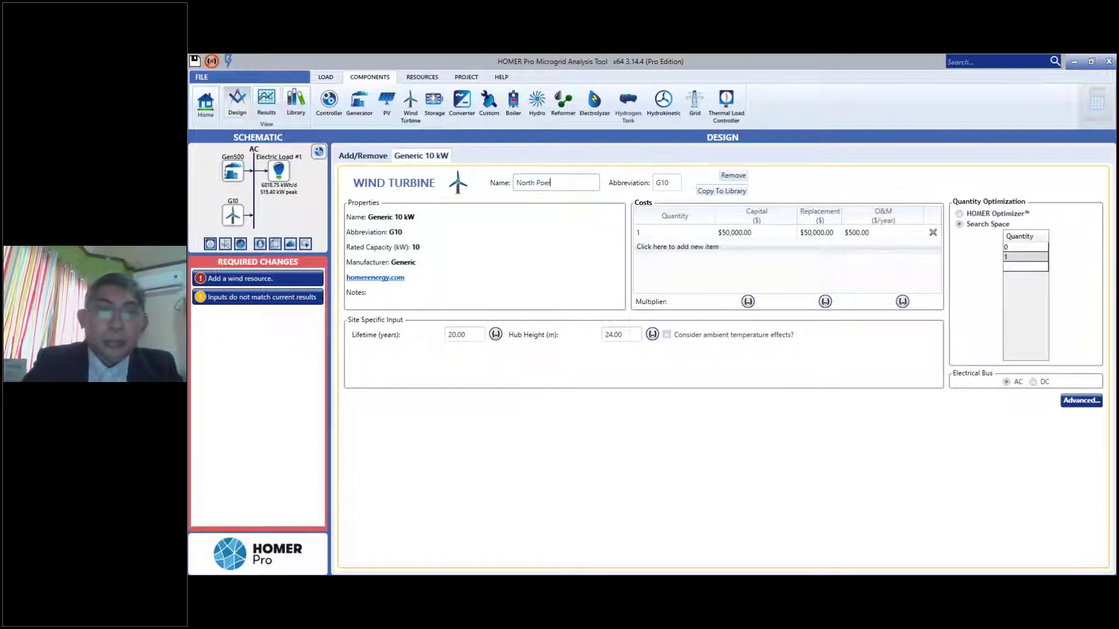
{"action": "key", "text": "BackSpace"}
{"action": "type", "text": "wer"}
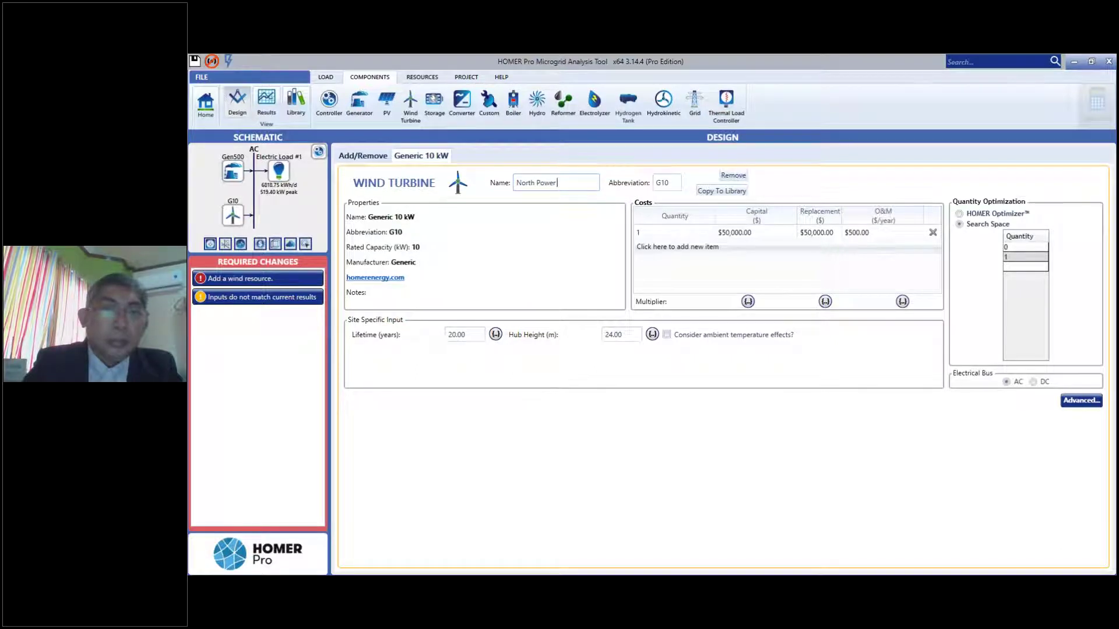
{"action": "type", "text": " NP"}
{"action": "type", "text": "S10"}
{"action": "type", "text": "00"}
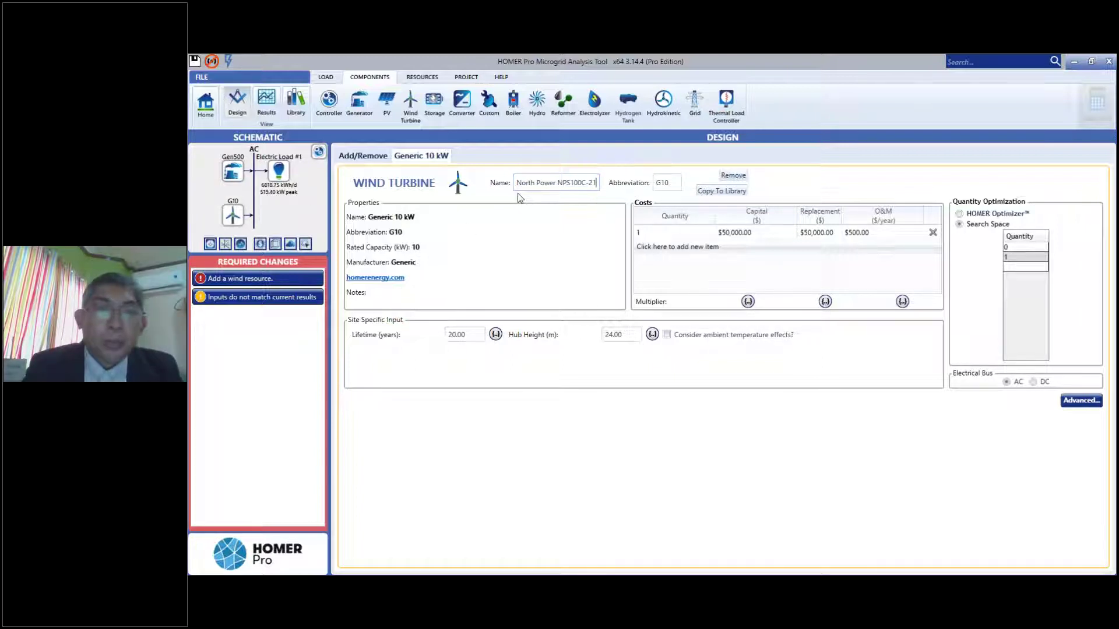
- Set the wind turbine's abbreviation to NPC10021-A
{"action": "key", "text": "Tab"}
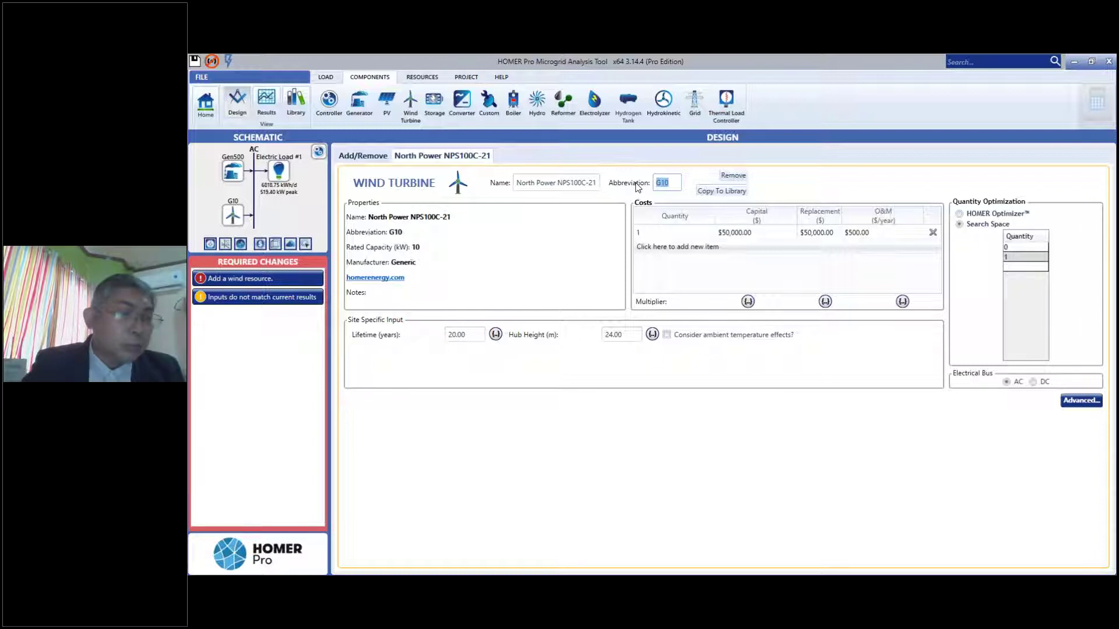
{"action": "type", "text": "NPS100C21"}
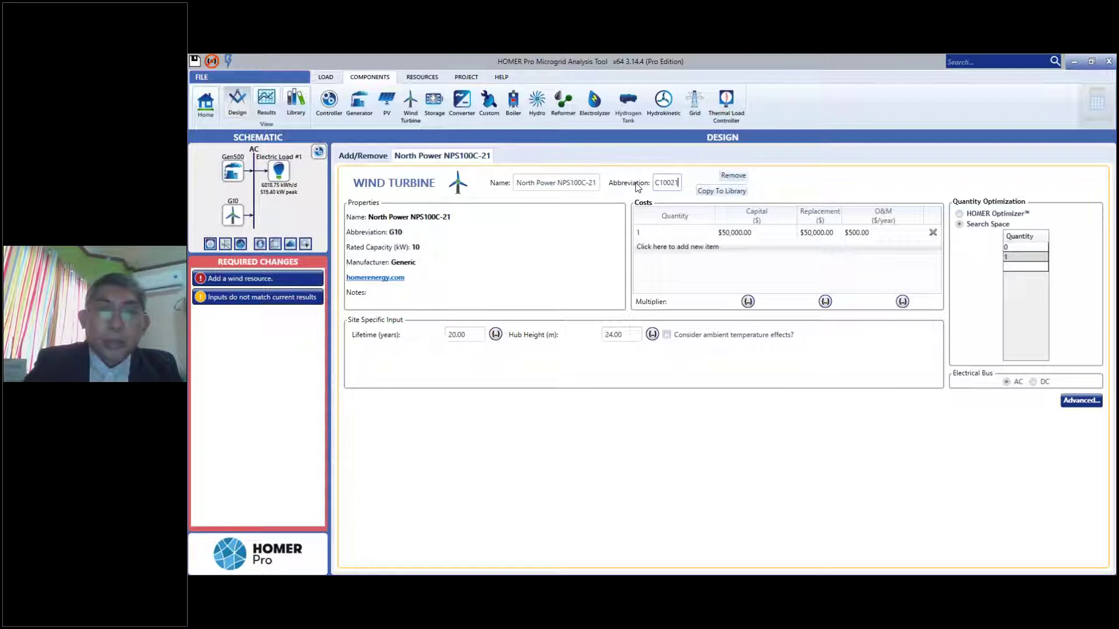
{"action": "type", "text": "-A"}
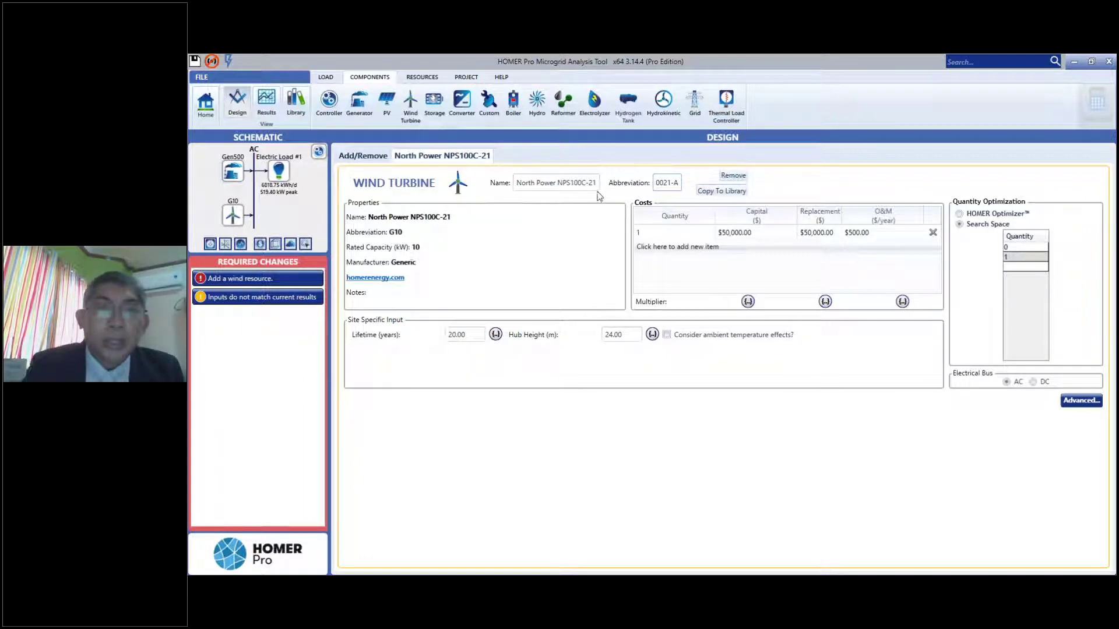
{"action": "left_click", "coordinate": [578, 237]}
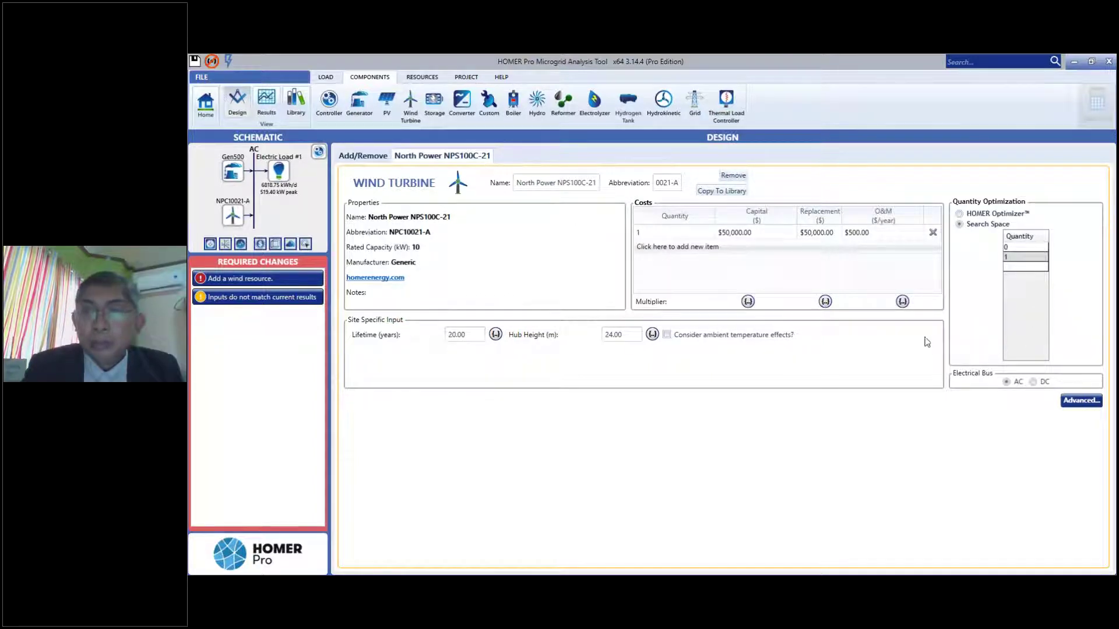
- Review the renamed turbine's power curve, turbine losses and maintenance table in its advanced properties
{"action": "left_click", "coordinate": [1079, 401]}
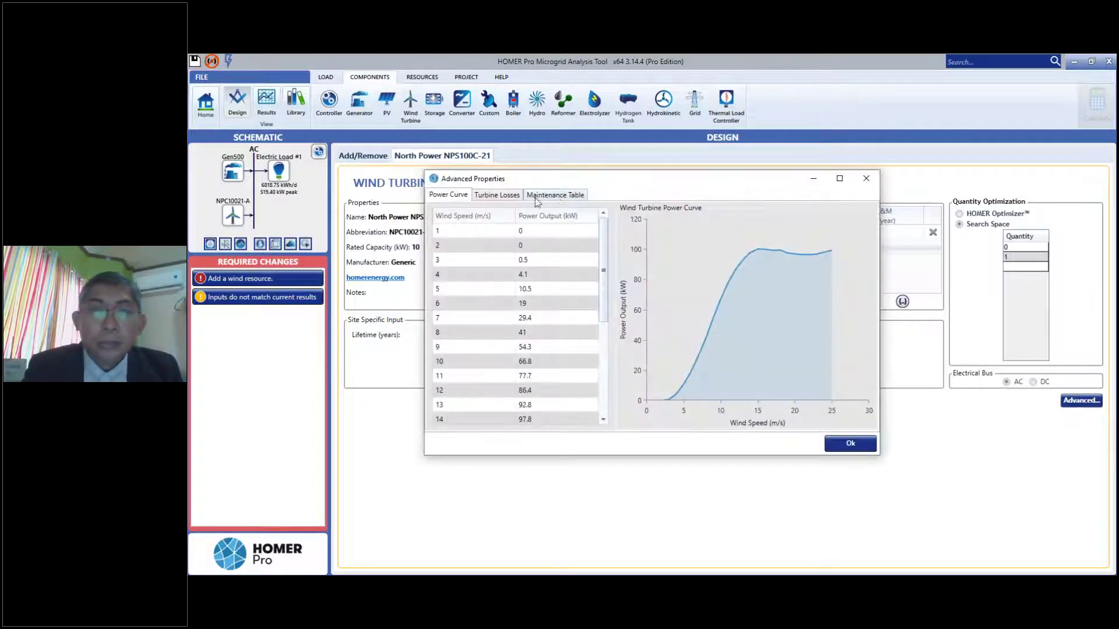
{"action": "left_click", "coordinate": [505, 197]}
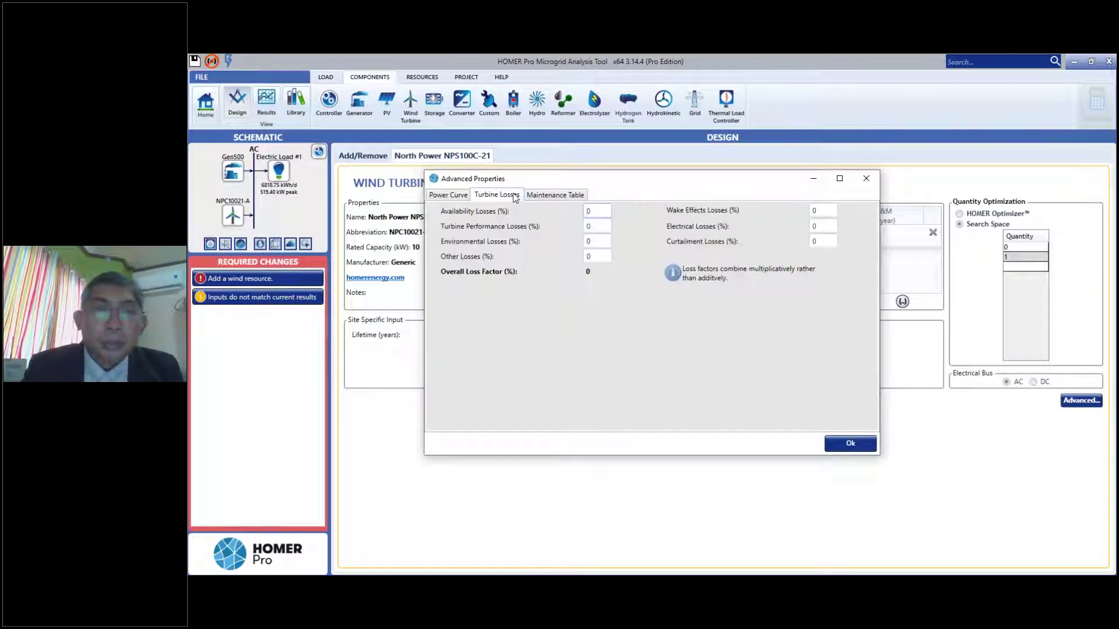
{"action": "left_click", "coordinate": [566, 197]}
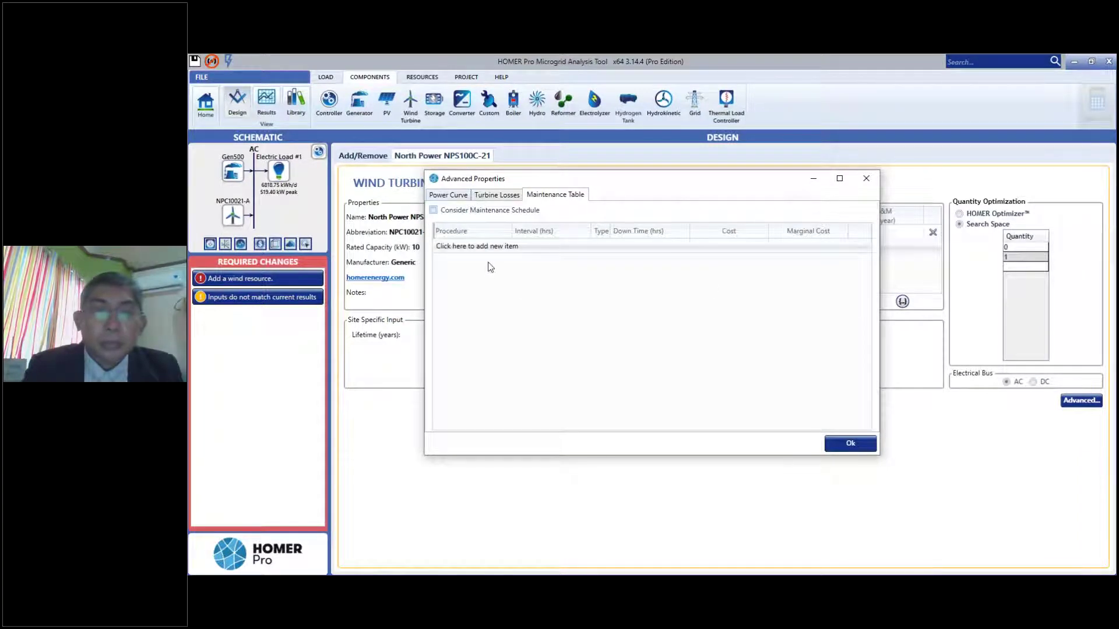
{"action": "left_click", "coordinate": [850, 444]}
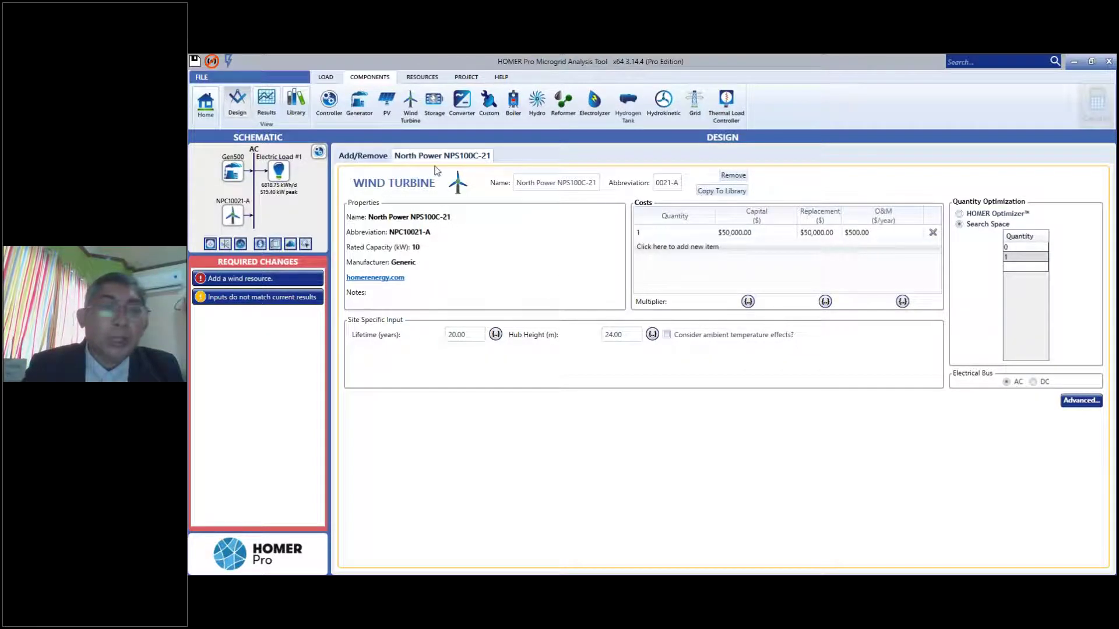
- Open the copied Generic 10 kW wind turbine in the component library and examine its power curve and general properties
{"action": "left_click", "coordinate": [295, 105]}
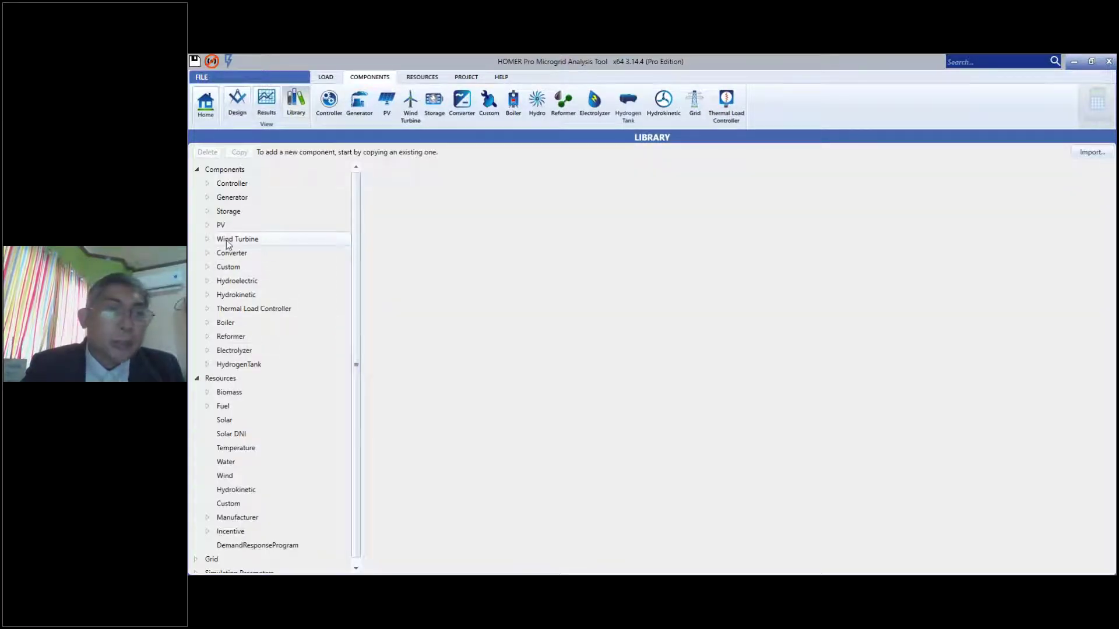
{"action": "left_click", "coordinate": [208, 240]}
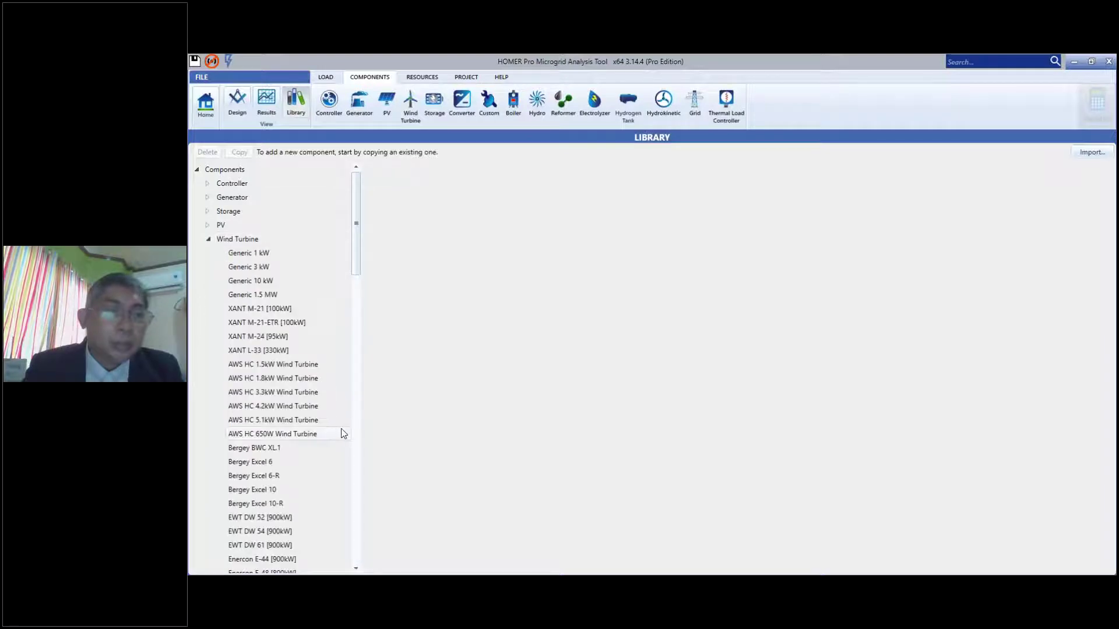
{"action": "scroll", "coordinate": [335, 475], "scroll_direction": "down", "scroll_amount": 4}
{"action": "scroll", "coordinate": [333, 470], "scroll_direction": "down", "scroll_amount": 15}
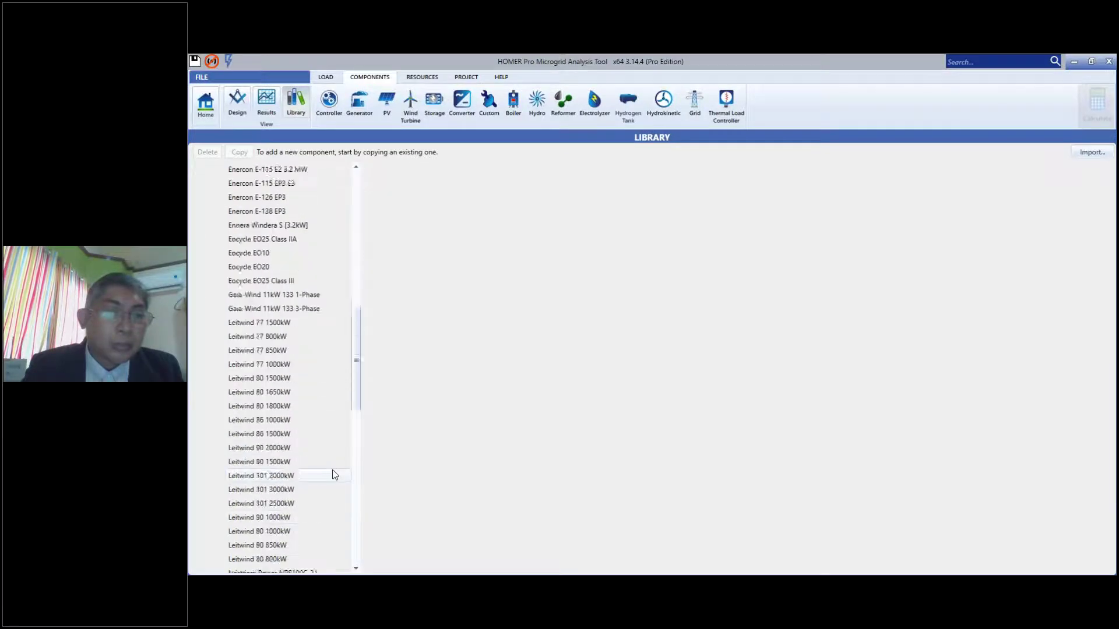
{"action": "scroll", "coordinate": [334, 475], "scroll_direction": "down", "scroll_amount": 2}
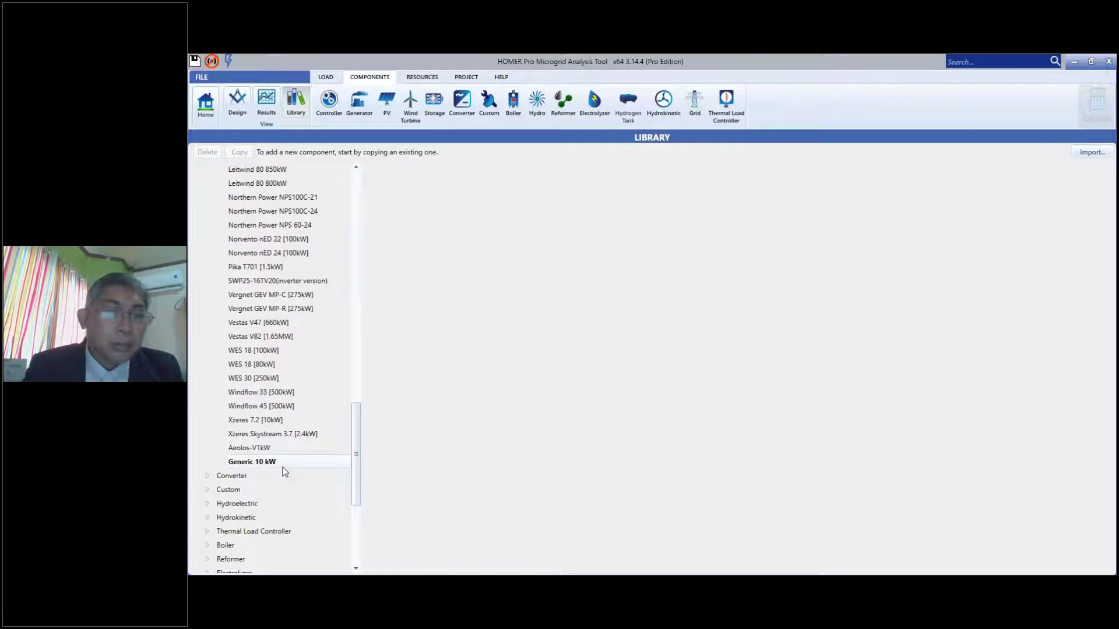
{"action": "left_click", "coordinate": [283, 466]}
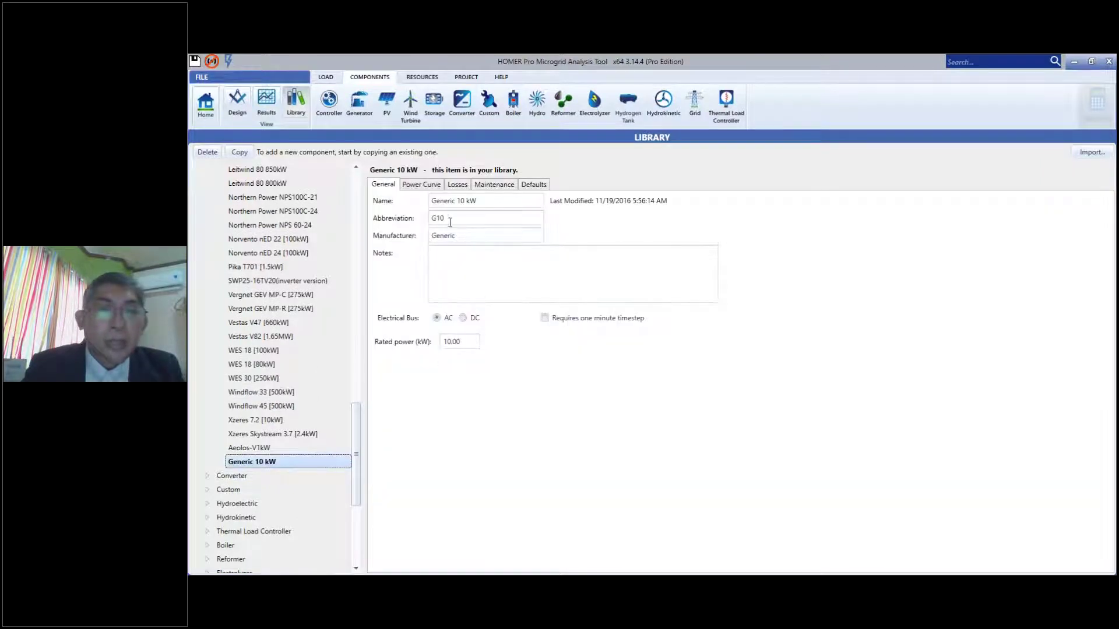
{"action": "left_click", "coordinate": [417, 187]}
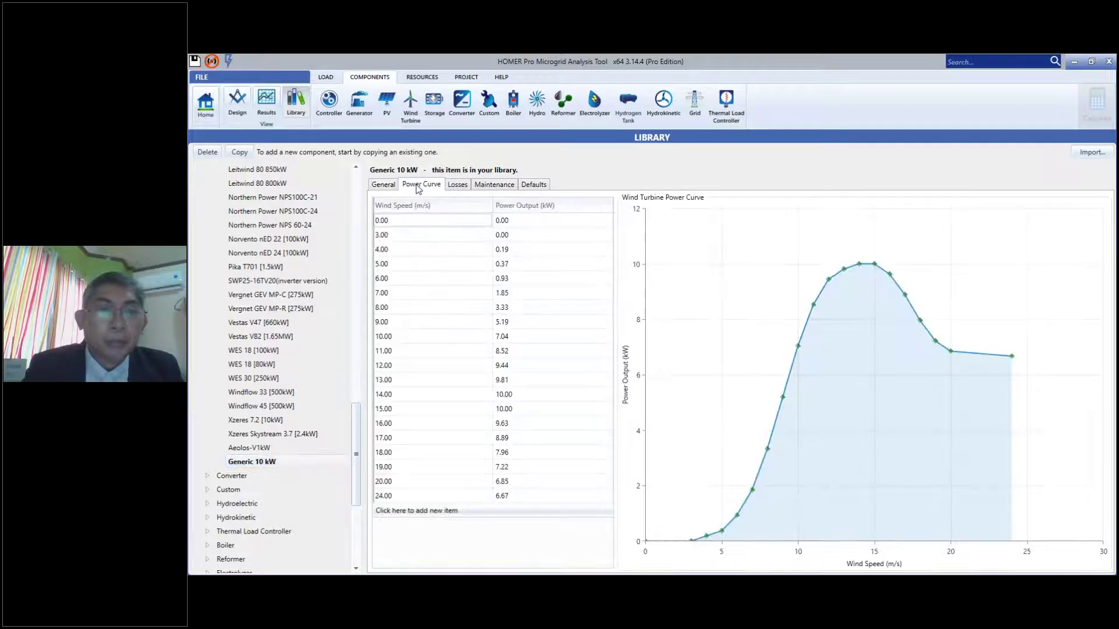
{"action": "left_click", "coordinate": [380, 187]}
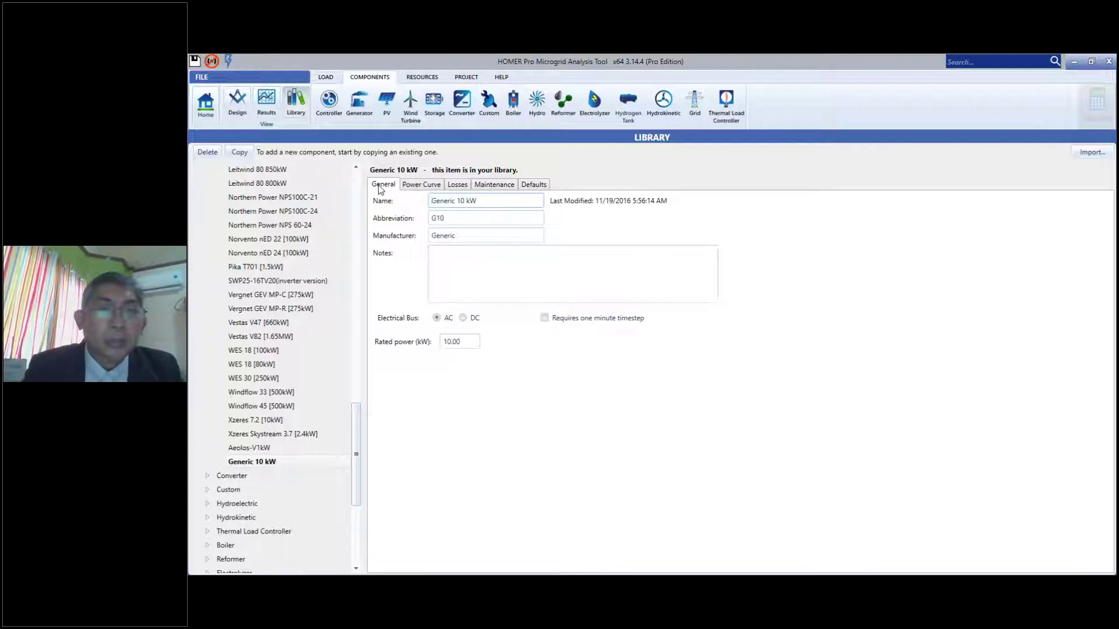
- Check the copied Generic 10 kW turbine's default costs and set its rated power to 100 kW
{"action": "left_click", "coordinate": [534, 185]}
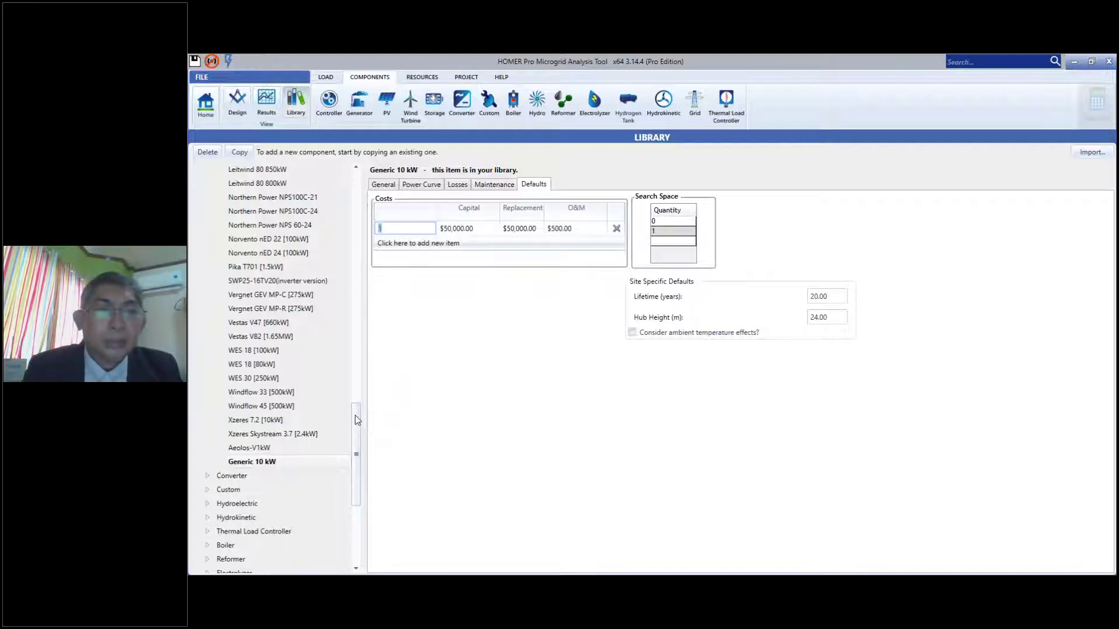
{"action": "left_click_drag", "start_coordinate": [355, 415], "coordinate": [358, 387]}
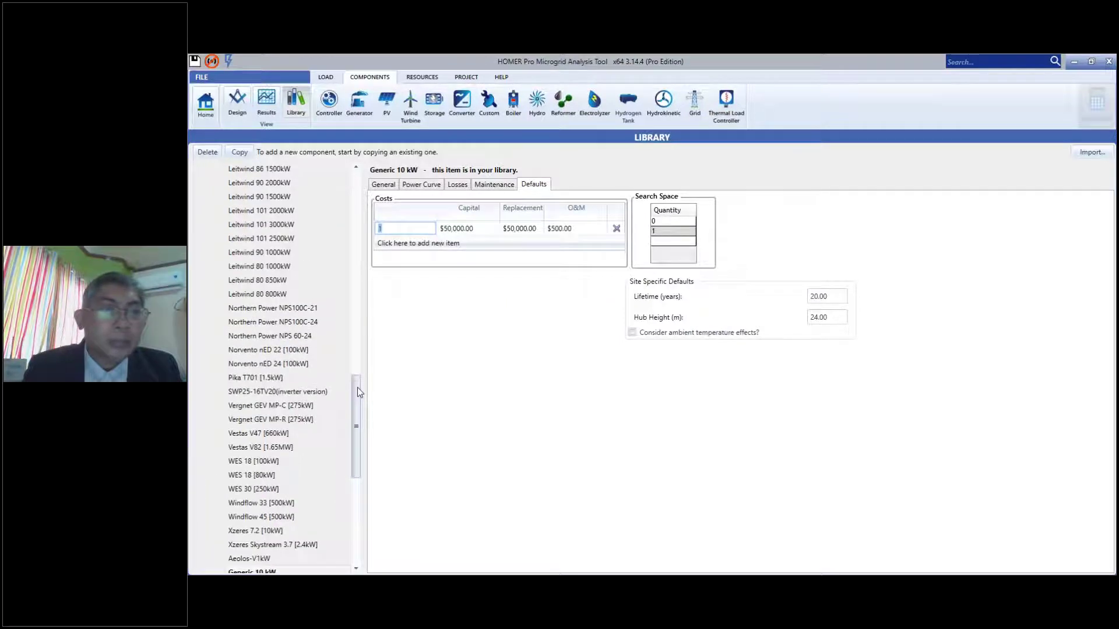
{"action": "left_click", "coordinate": [382, 185]}
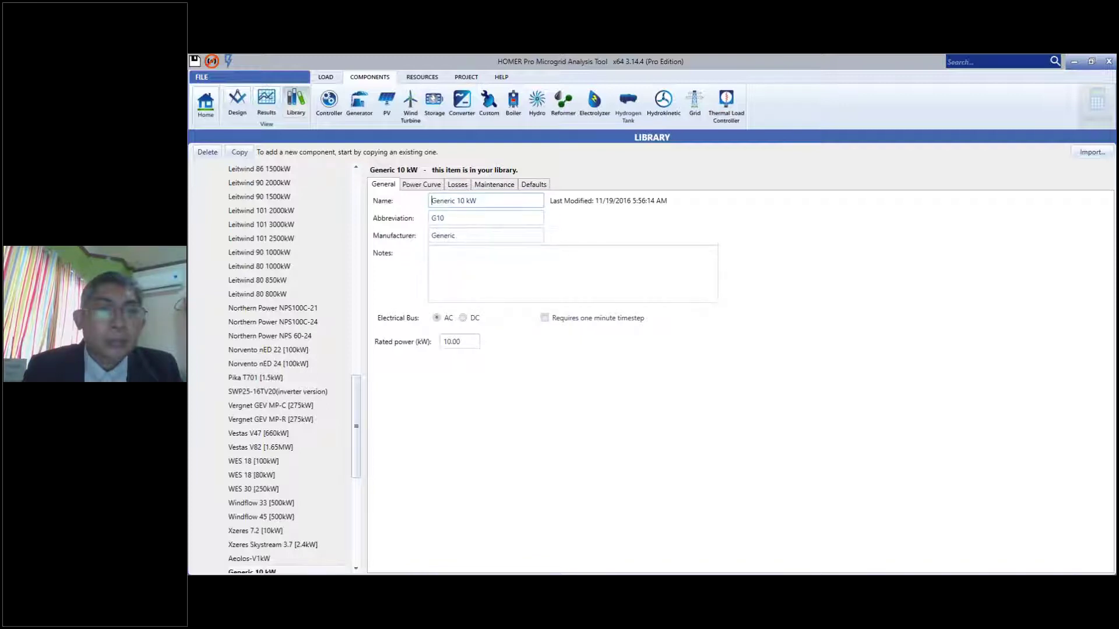
{"action": "left_click", "coordinate": [446, 342]}
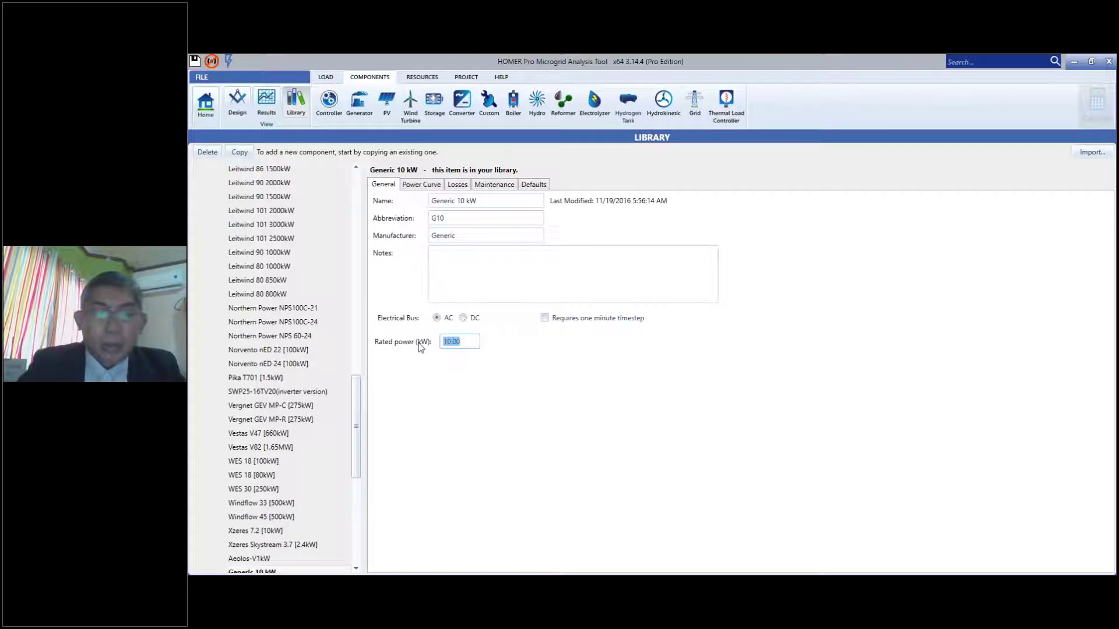
{"action": "type", "text": "100.00"}
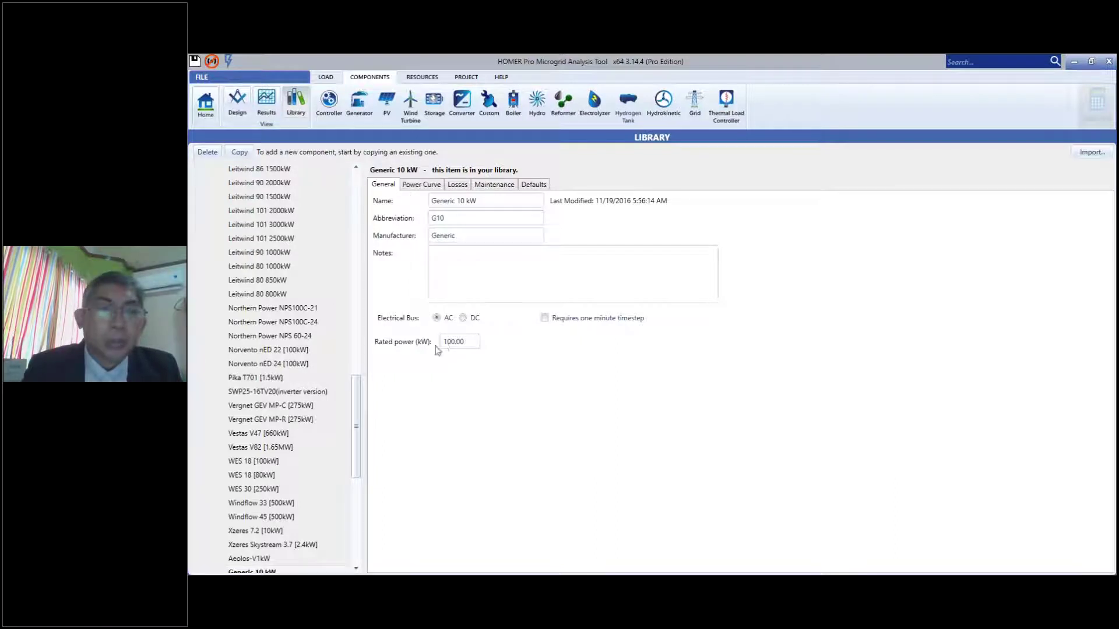
- Remove the North Power NPS100C-21 turbine from the design and add the user-library copy of Generic 10 kW instead
{"action": "left_click", "coordinate": [238, 101]}
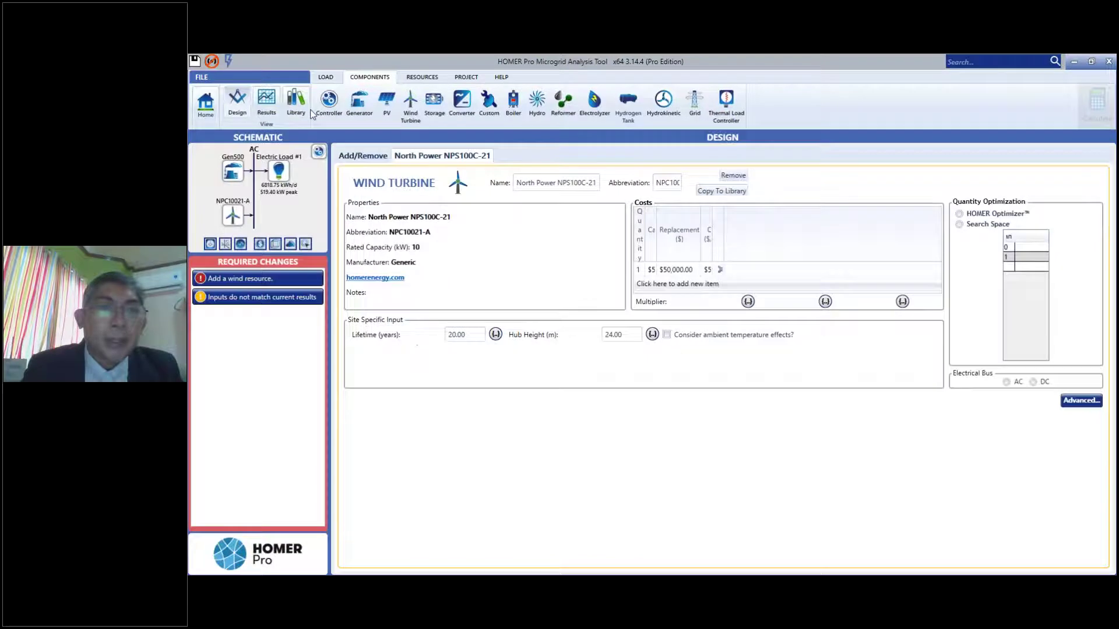
{"action": "left_click", "coordinate": [733, 177]}
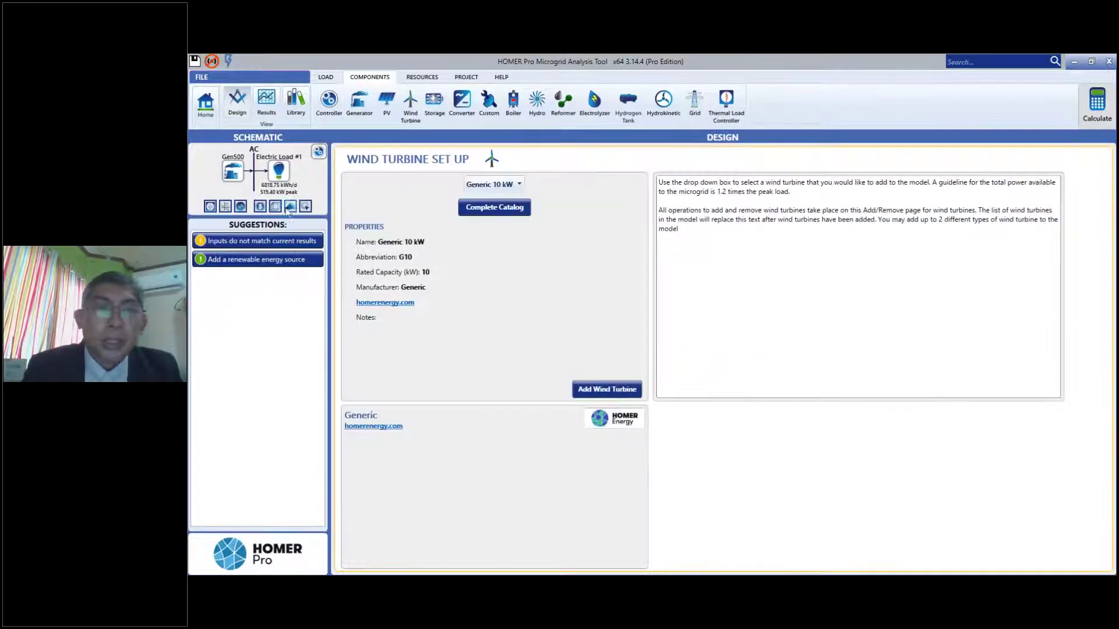
{"action": "left_click", "coordinate": [518, 185]}
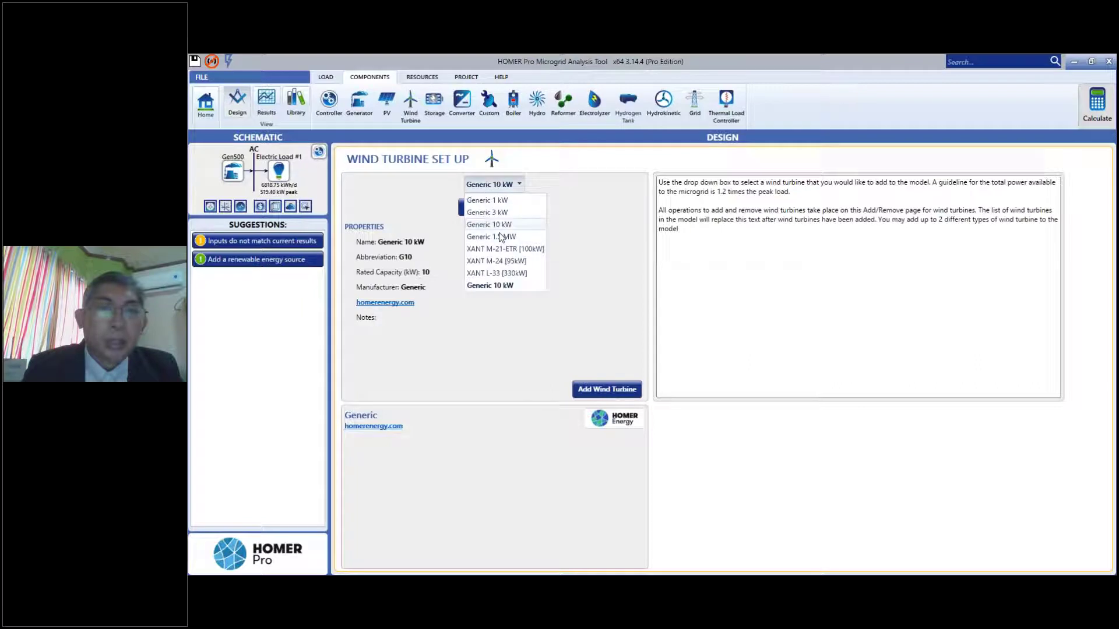
{"action": "left_click", "coordinate": [499, 286]}
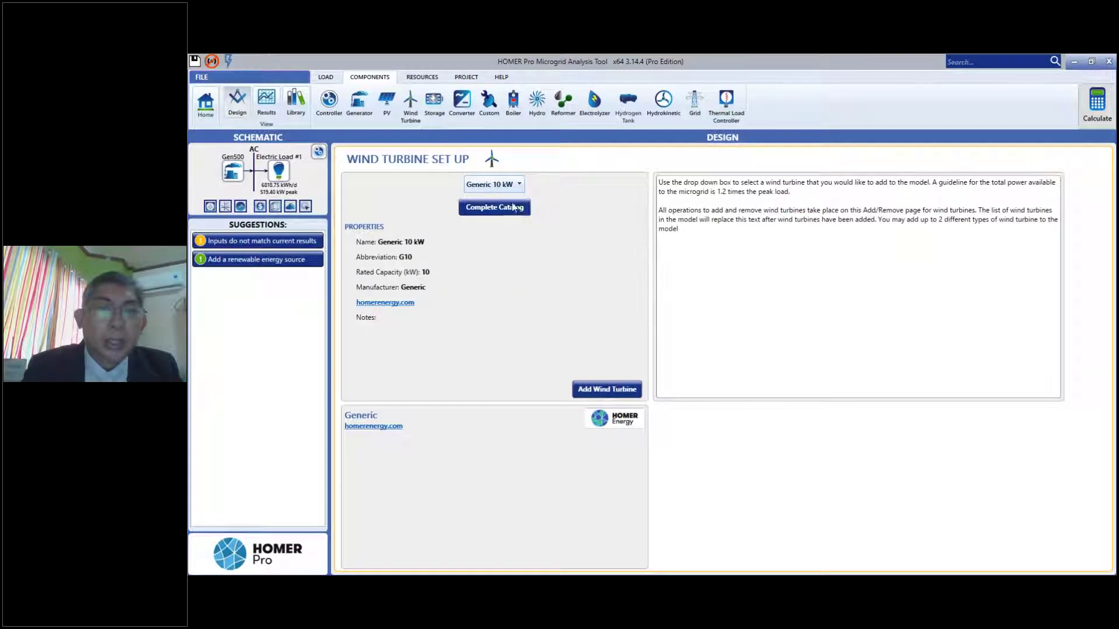
{"action": "left_click", "coordinate": [608, 390]}
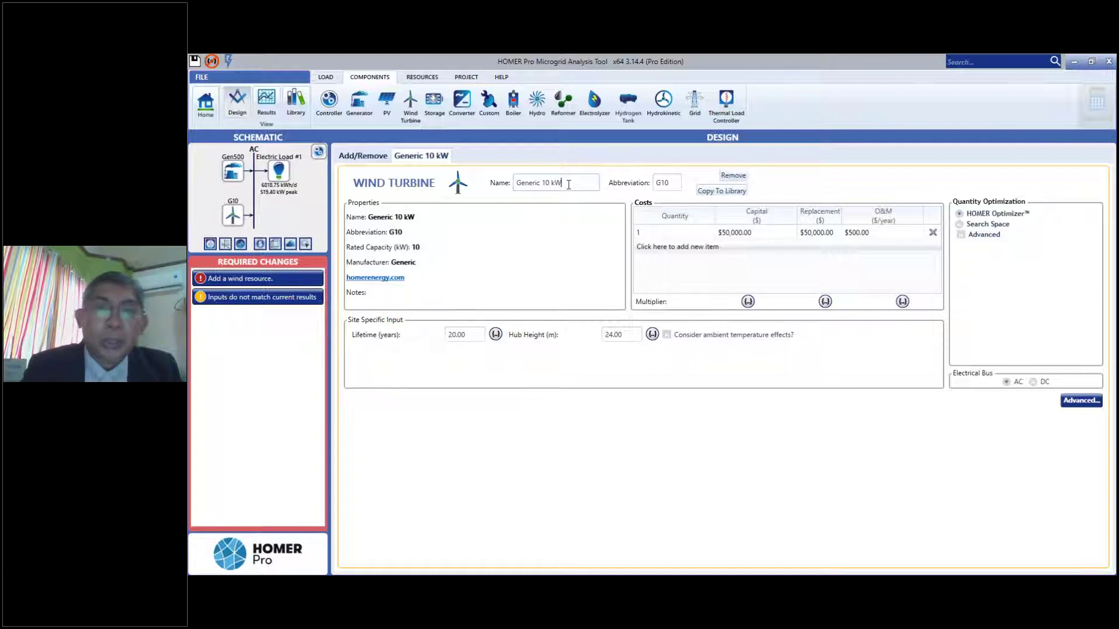
{"action": "left_click_drag", "start_coordinate": [573, 187], "coordinate": [452, 188]}
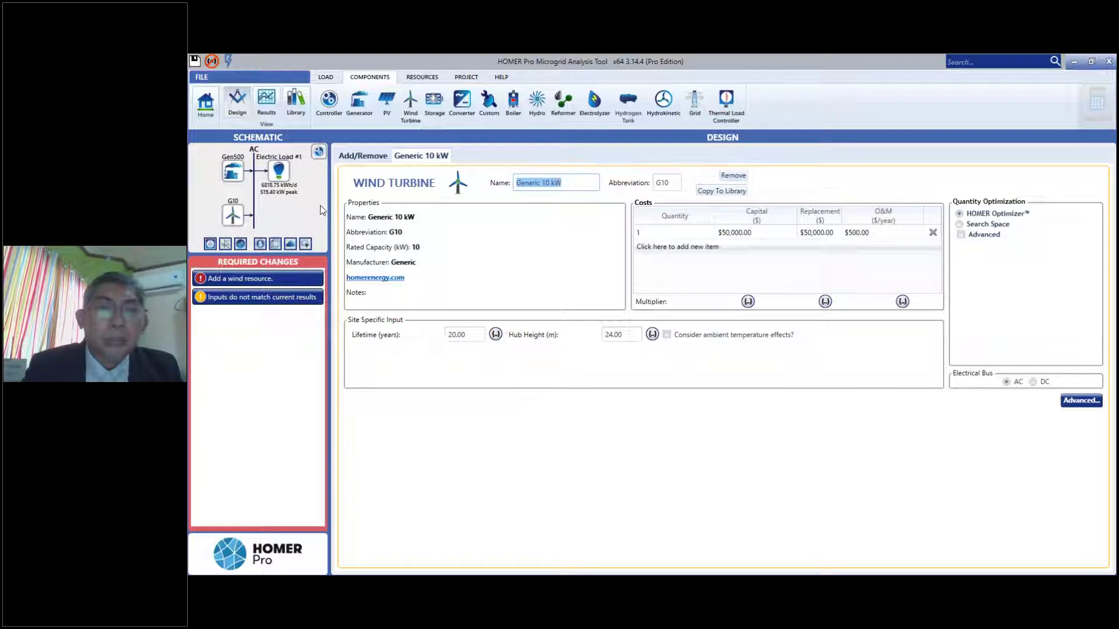
- Rename the copied Generic 10 kW wind turbine in the component library as Generic 100 kW and check its default costs
{"action": "left_click", "coordinate": [296, 105]}
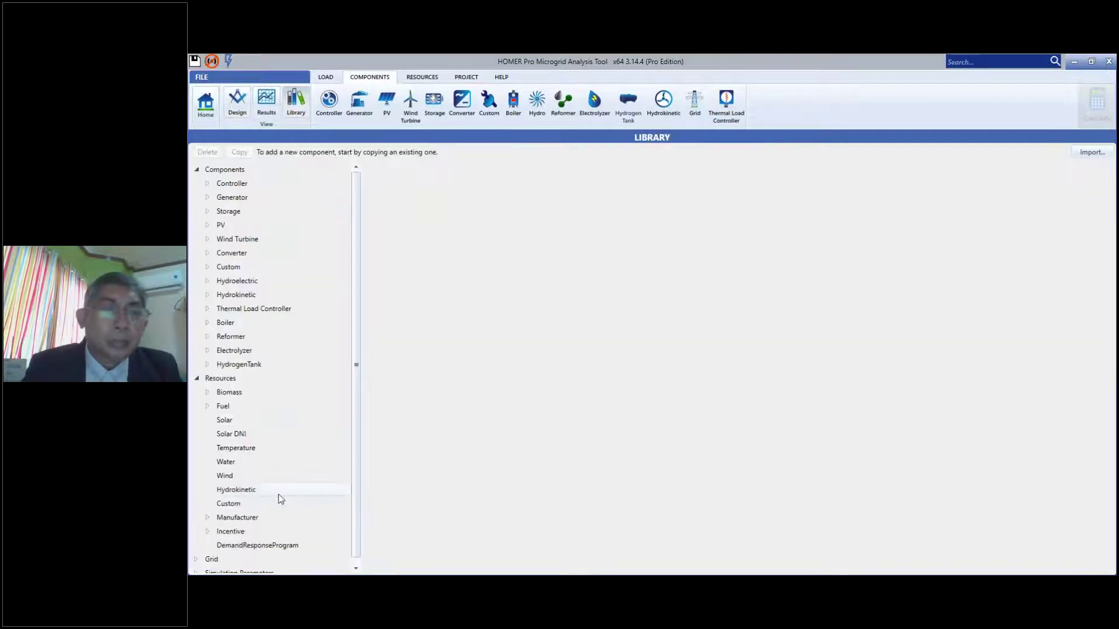
{"action": "left_click", "coordinate": [253, 239]}
{"action": "double_click", "coordinate": [222, 240]}
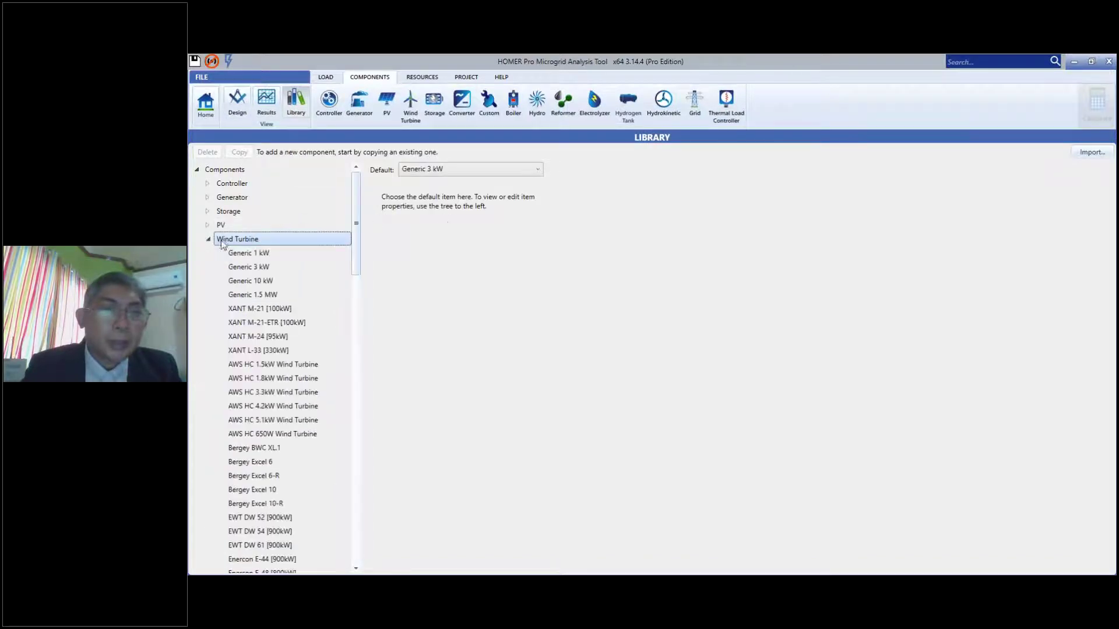
{"action": "scroll", "coordinate": [274, 424], "scroll_direction": "down", "scroll_amount": 20}
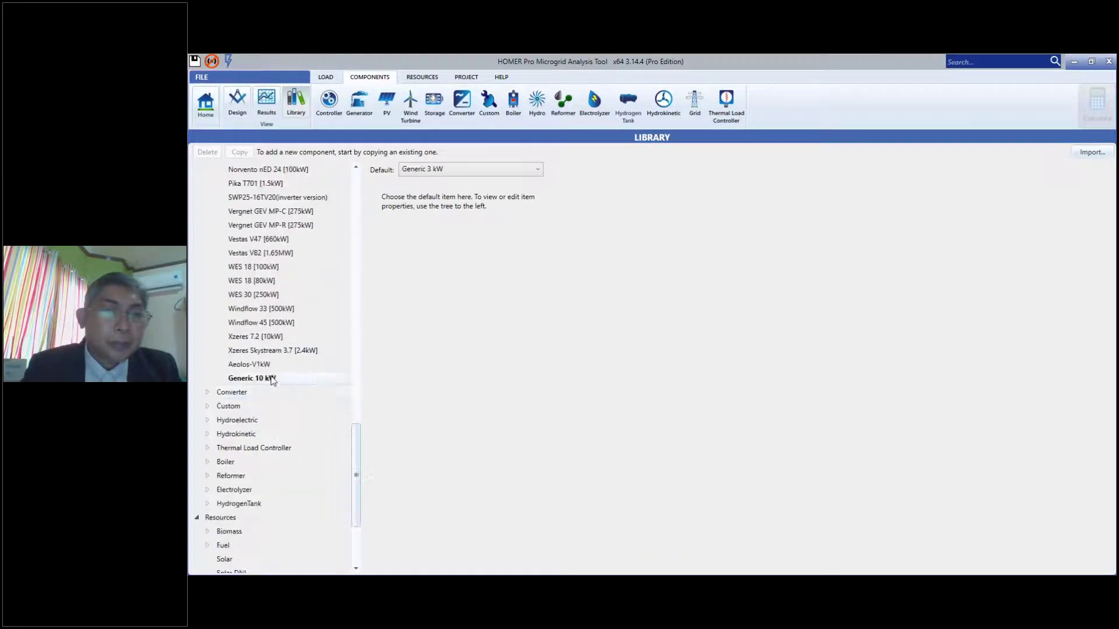
{"action": "left_click", "coordinate": [272, 380]}
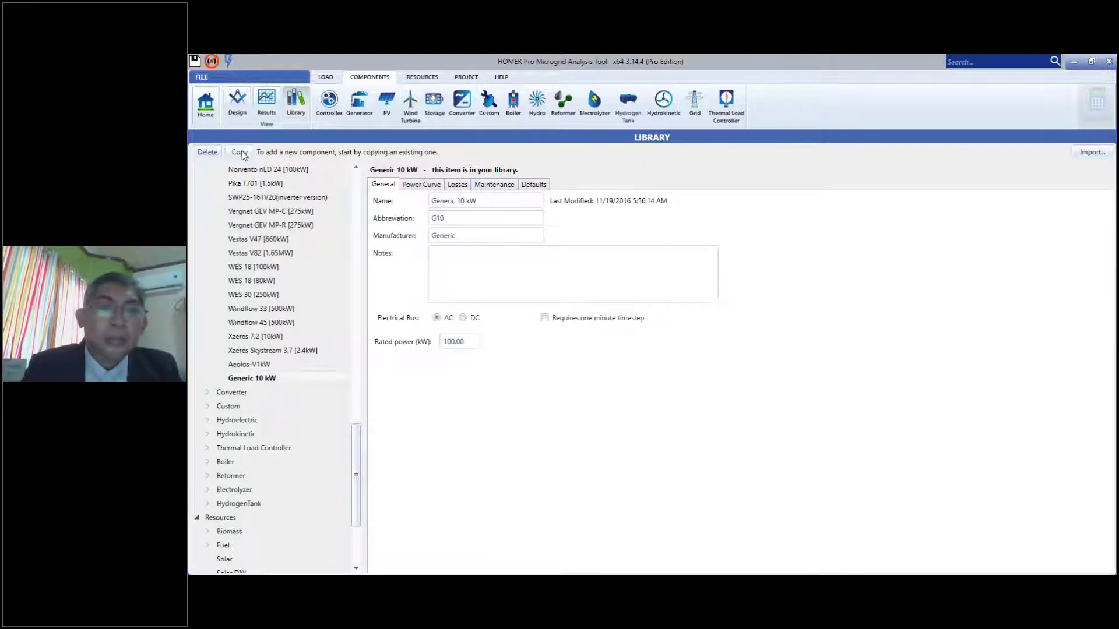
{"action": "left_click", "coordinate": [464, 202]}
{"action": "type", "text": "0"}
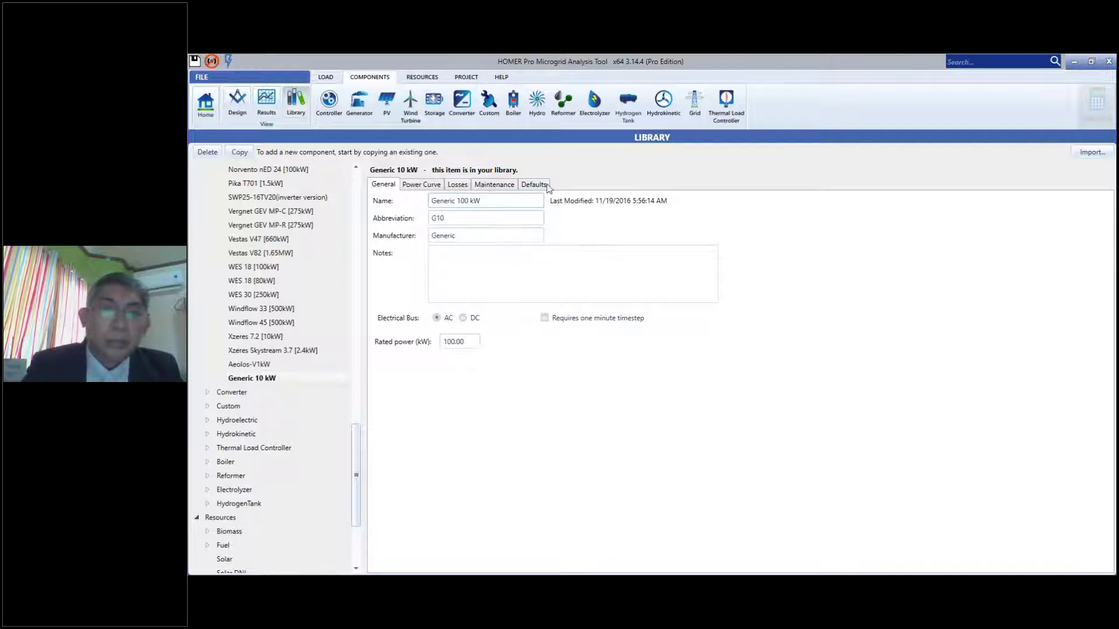
{"action": "left_click", "coordinate": [533, 185]}
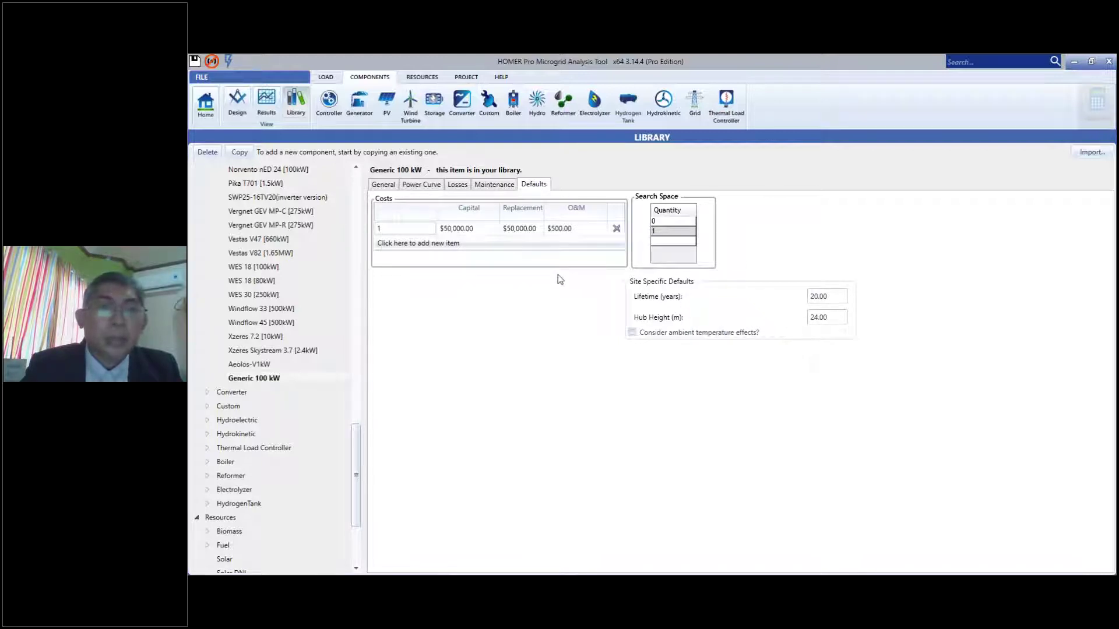
{"action": "left_click", "coordinate": [385, 186]}
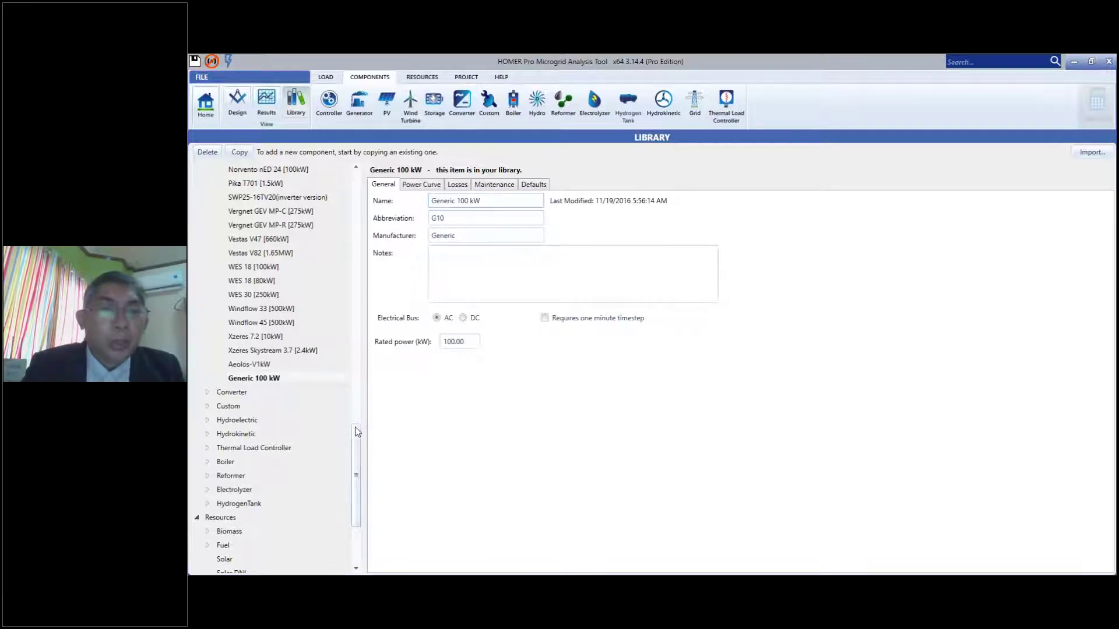
- Make an editable copy of the Northern Power NPS100C-21 wind turbine in the component library
{"action": "scroll", "coordinate": [358, 402], "scroll_direction": "up", "scroll_amount": 4}
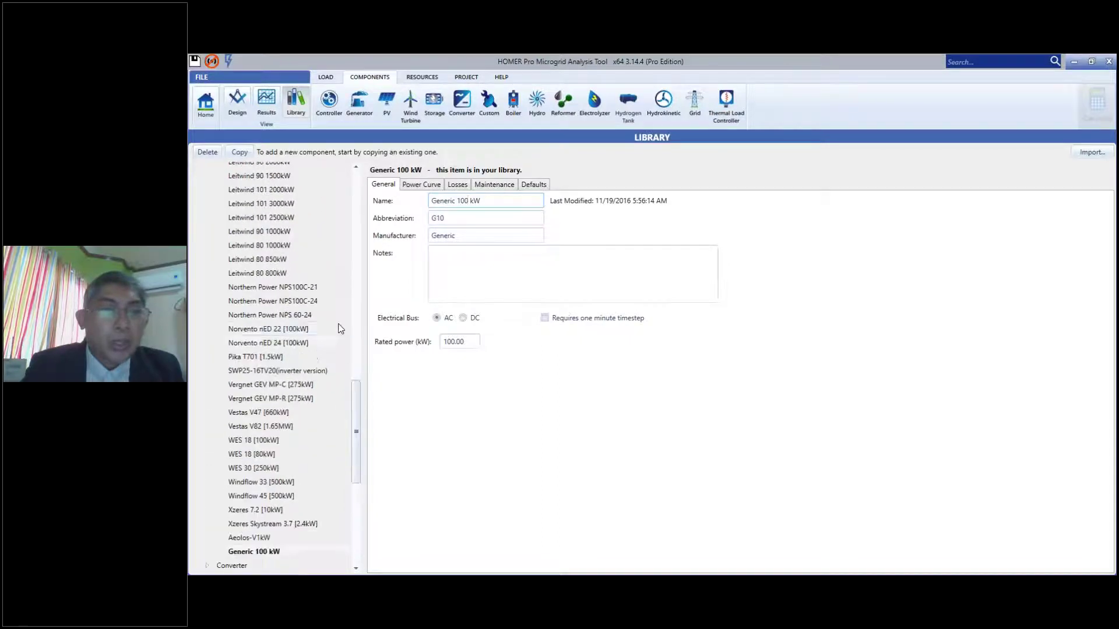
{"action": "left_click", "coordinate": [284, 288]}
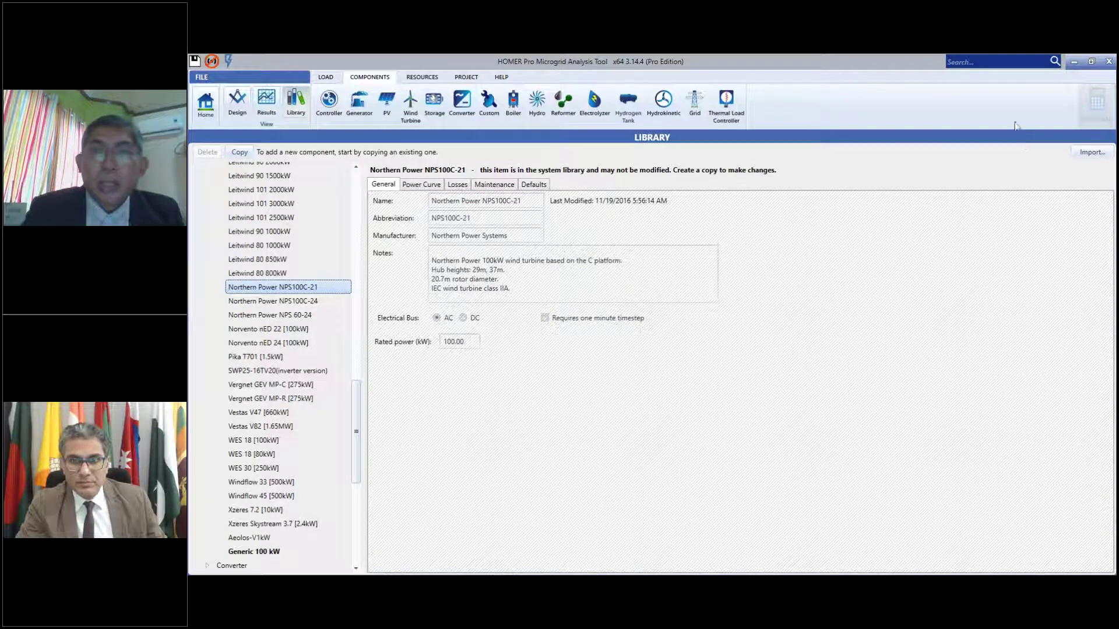
{"action": "left_click", "coordinate": [527, 449]}
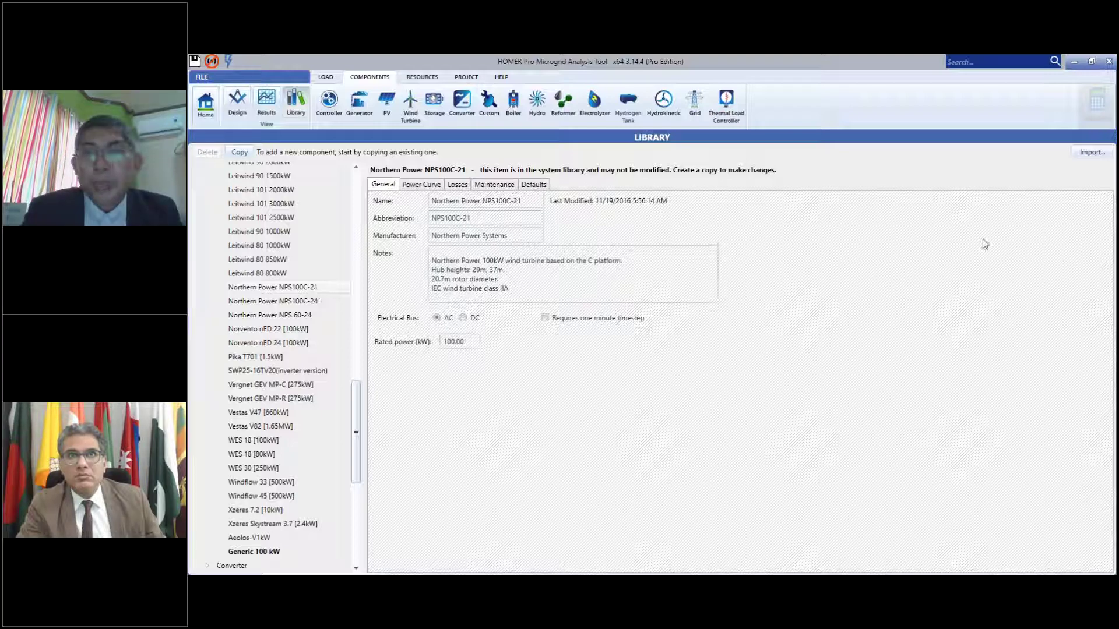
{"action": "left_click", "coordinate": [240, 152]}
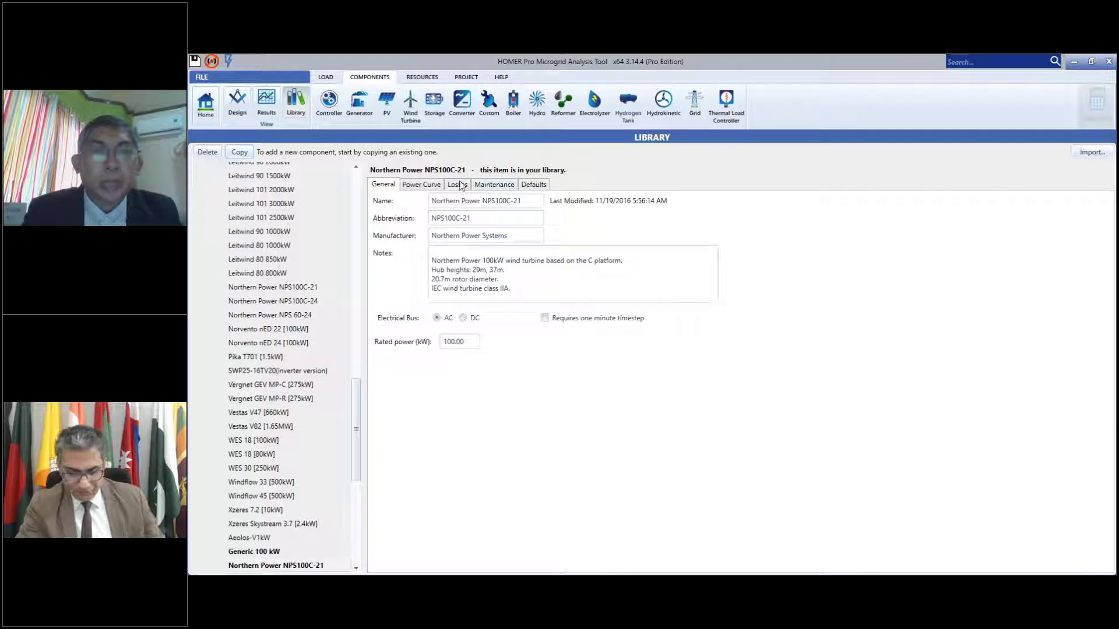
- Rename the copied Northern Power turbine as Northern Power NPS100C-21-A
{"action": "left_click_drag", "start_coordinate": [356, 391], "coordinate": [362, 439]}
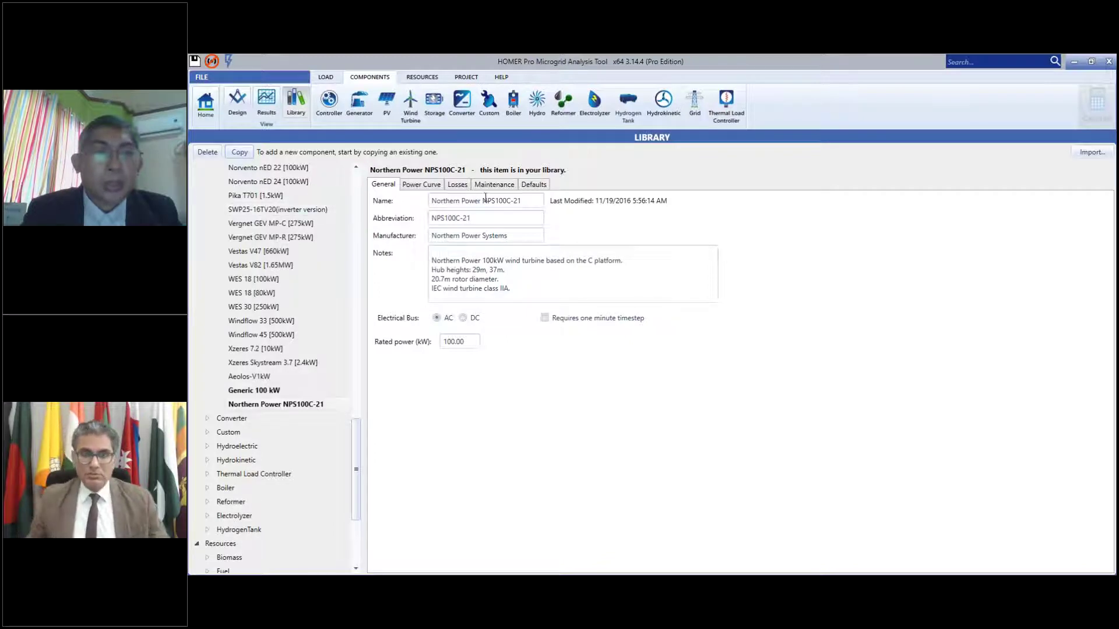
{"action": "left_click", "coordinate": [533, 201]}
{"action": "left_click", "coordinate": [540, 203]}
{"action": "type", "text": "-A"}
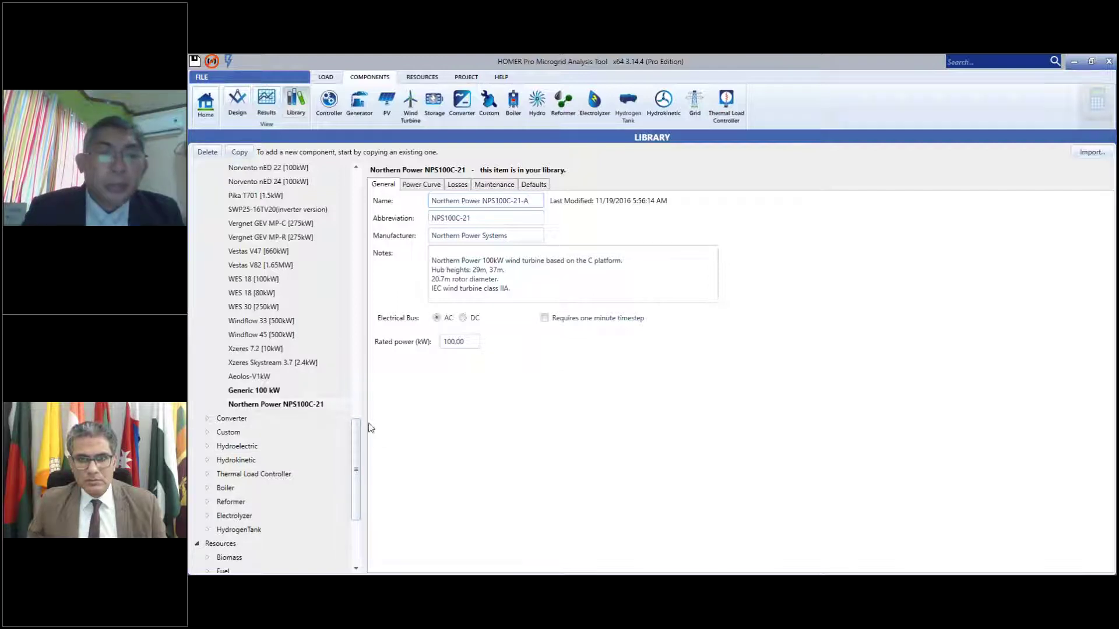
{"action": "scroll", "coordinate": [329, 258], "scroll_direction": "up", "scroll_amount": 15}
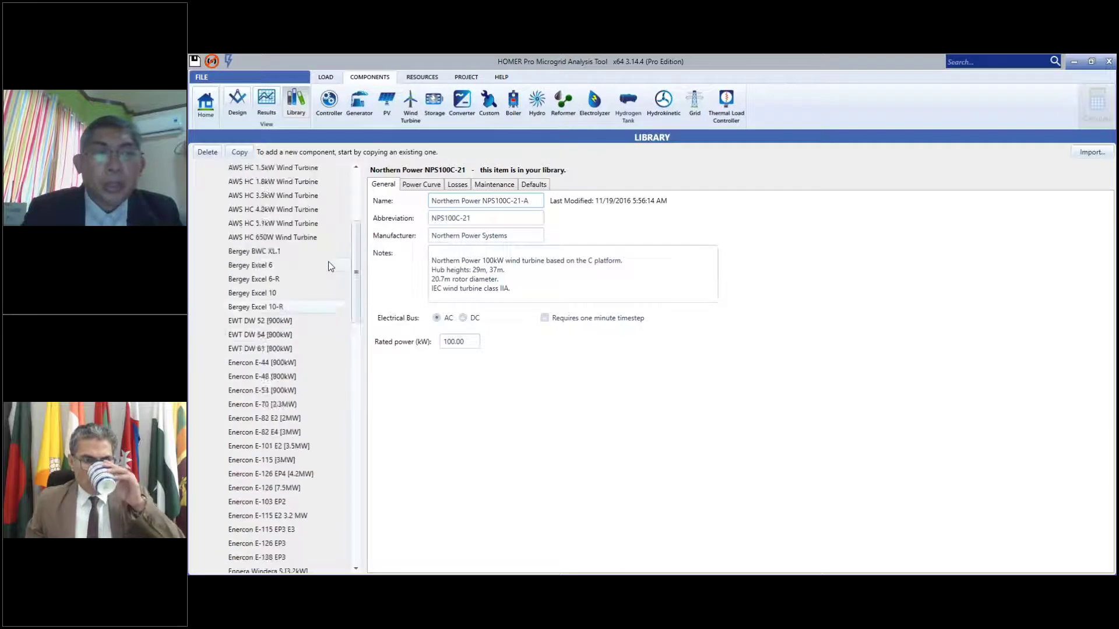
{"action": "scroll", "coordinate": [330, 266], "scroll_direction": "up", "scroll_amount": 5}
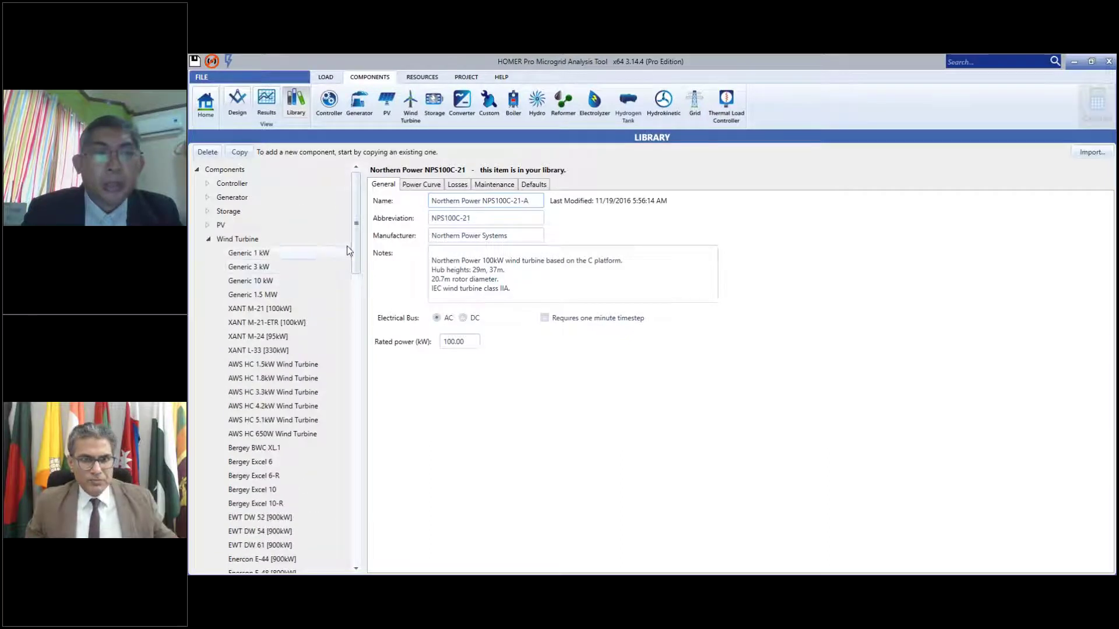
{"action": "left_click_drag", "start_coordinate": [354, 247], "coordinate": [368, 408]}
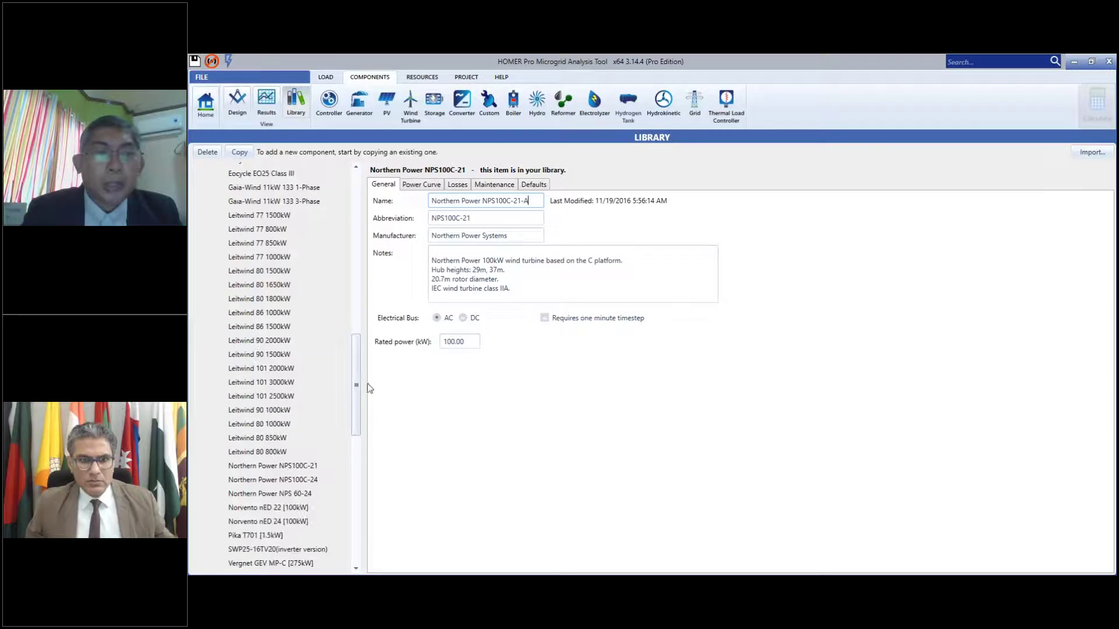
{"action": "left_click_drag", "start_coordinate": [358, 362], "coordinate": [360, 397]}
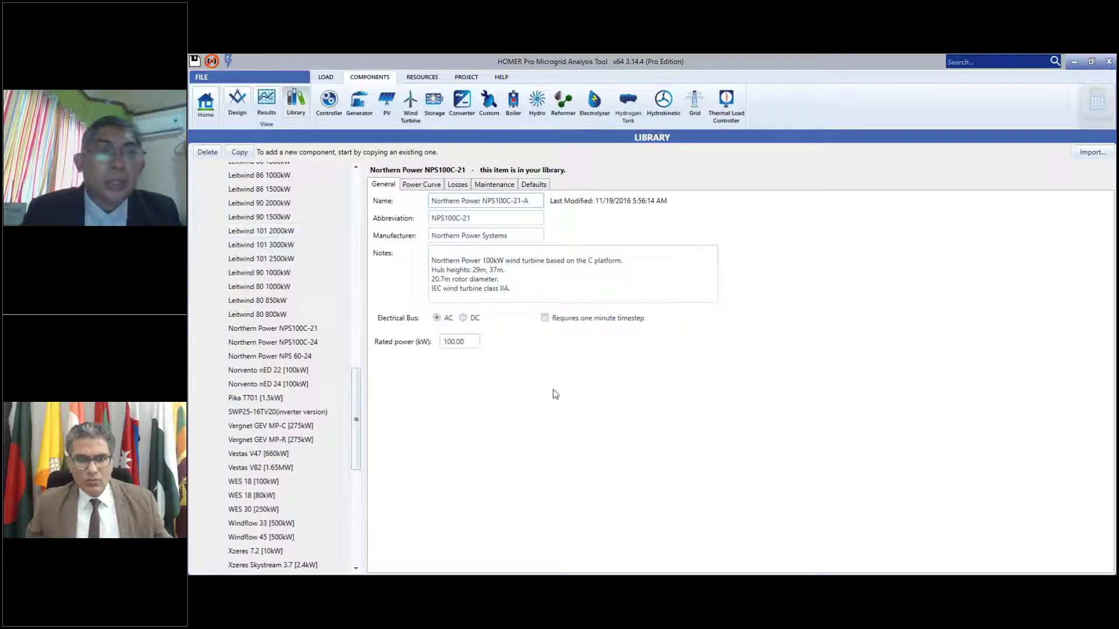
- Switch to the NPS 100-21 Arctic brochure in Adobe Acrobat Reader and examine its specifications and Class S power curve table
{"action": "left_click", "coordinate": [239, 106]}
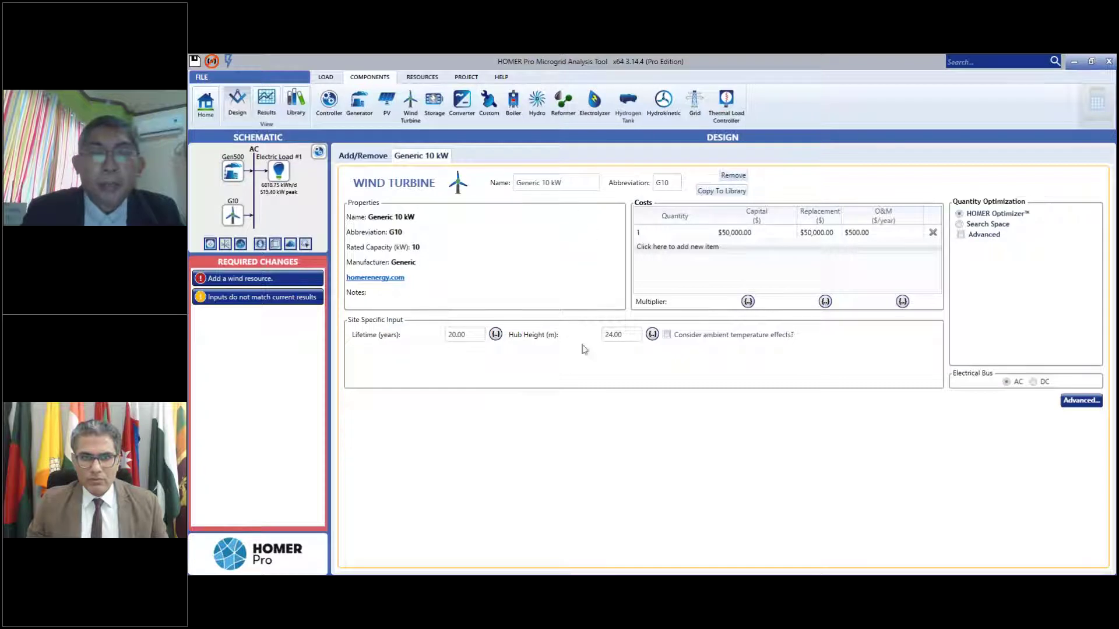
{"action": "left_click", "coordinate": [1072, 63]}
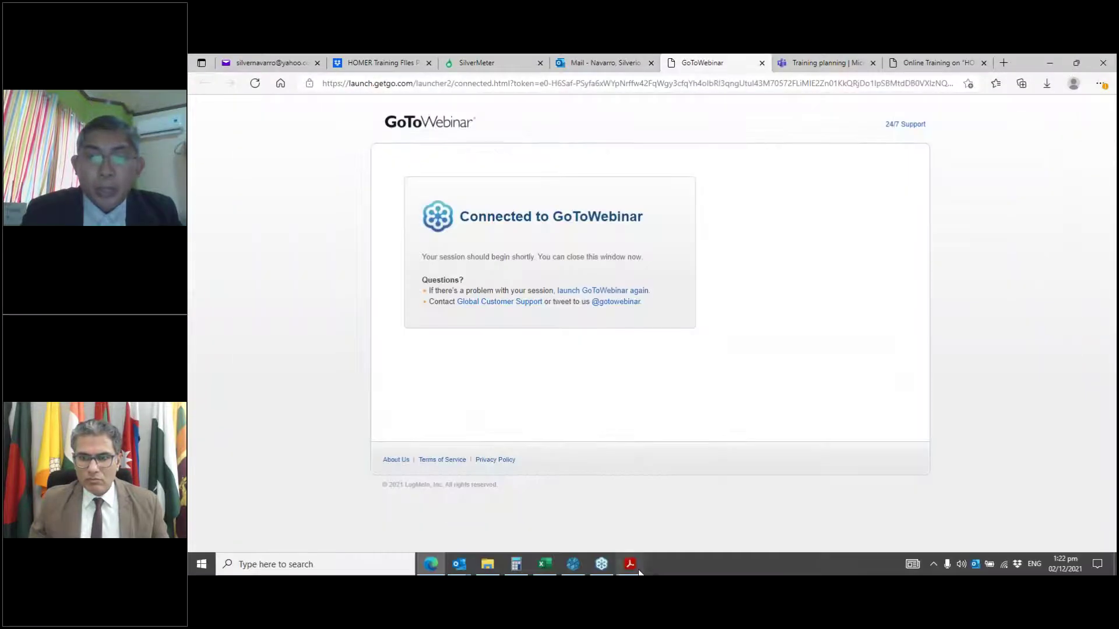
{"action": "left_click", "coordinate": [629, 564]}
{"action": "scroll", "coordinate": [606, 292], "scroll_direction": "up", "scroll_amount": 10}
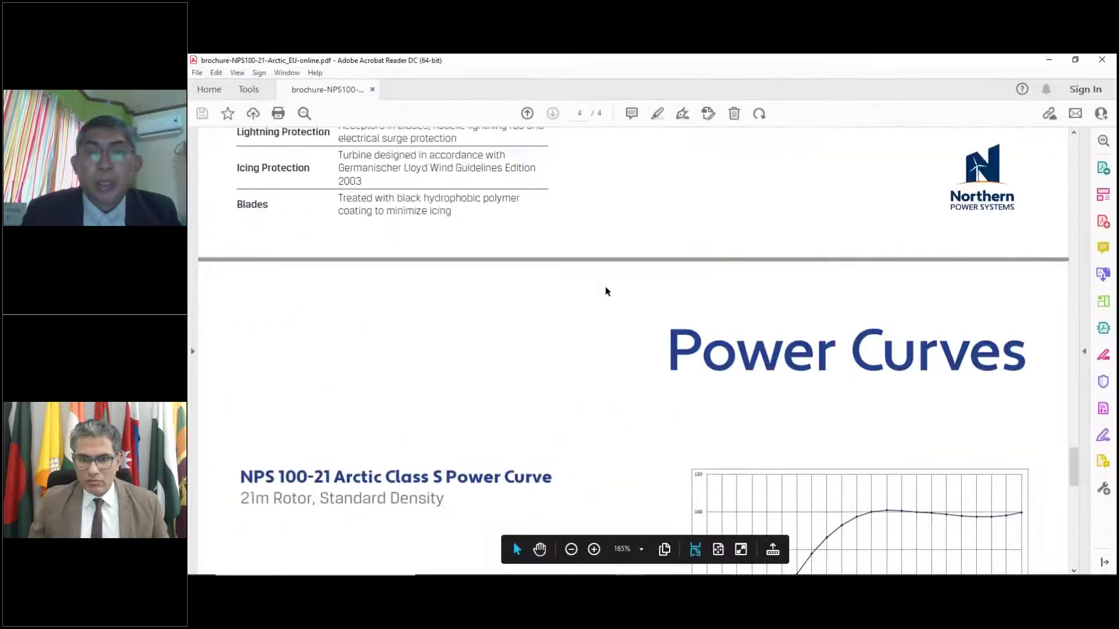
{"action": "scroll", "coordinate": [606, 291], "scroll_direction": "up", "scroll_amount": 10}
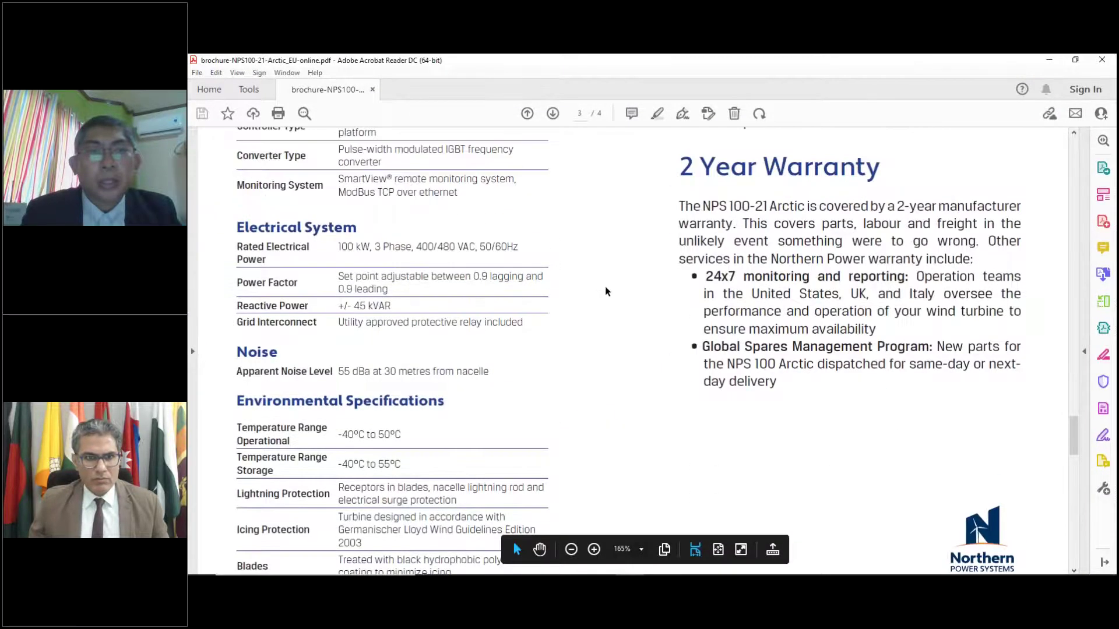
{"action": "scroll", "coordinate": [605, 292], "scroll_direction": "up", "scroll_amount": 10}
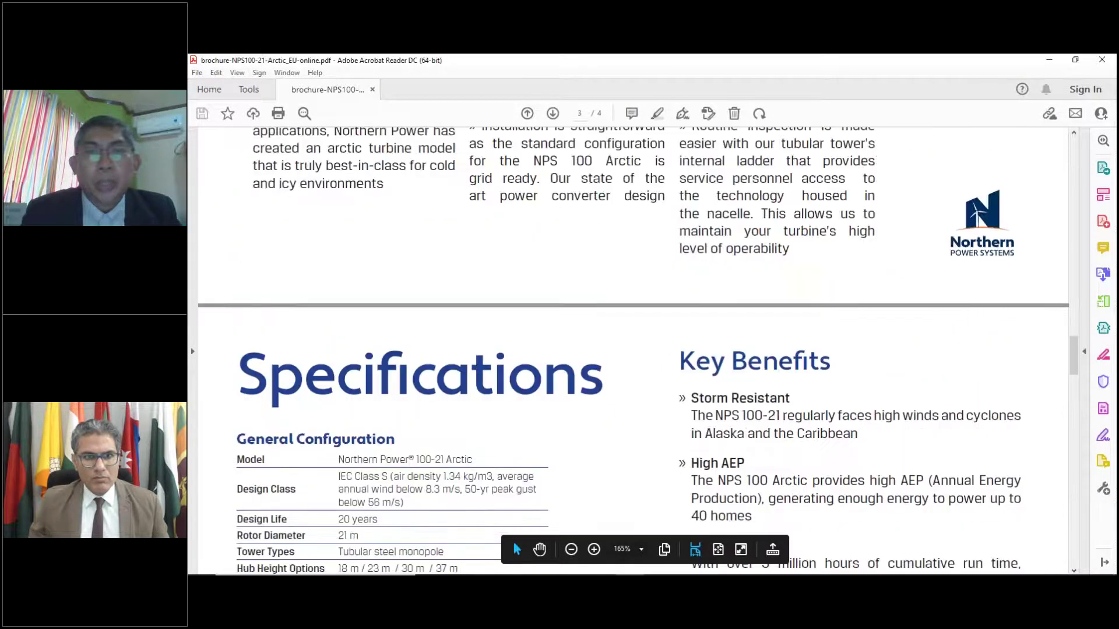
{"action": "scroll", "coordinate": [606, 289], "scroll_direction": "down", "scroll_amount": 10}
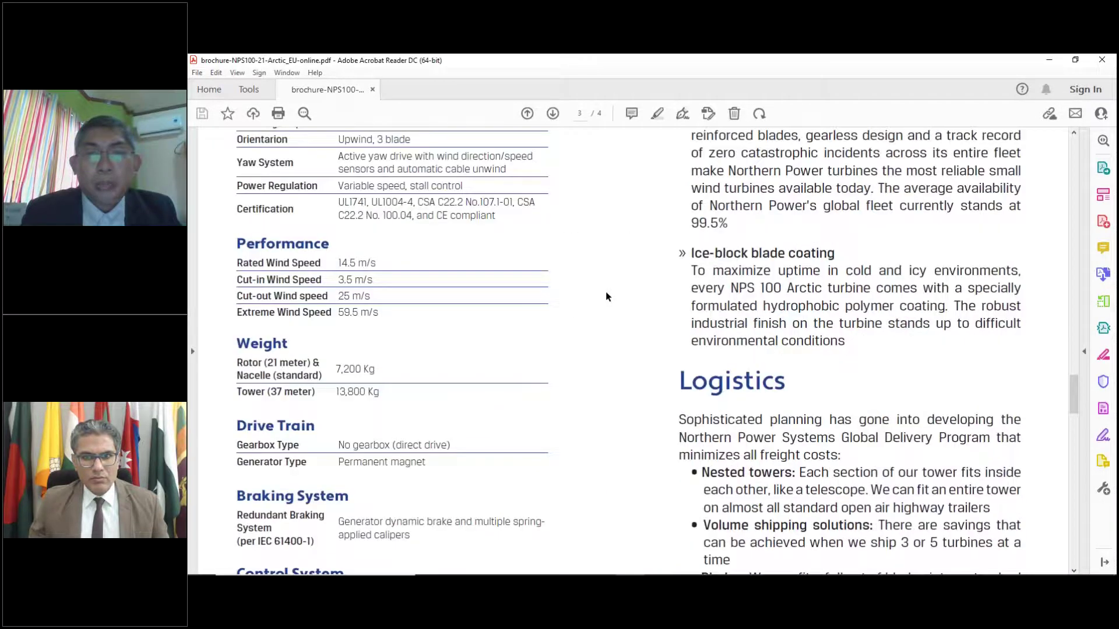
{"action": "scroll", "coordinate": [606, 299], "scroll_direction": "down", "scroll_amount": 8}
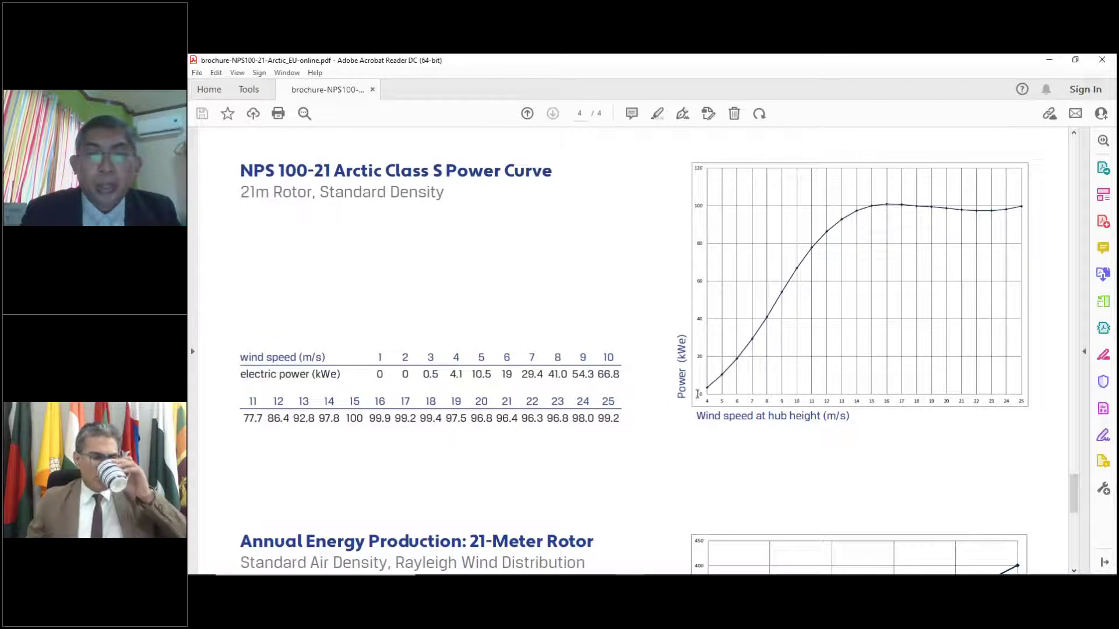
- Switch to HOMER Pro and replace the Generic 10 kW wind turbine in the model with the Northern Power NPS100C-21-A
{"action": "scroll", "coordinate": [682, 329], "scroll_direction": "down", "scroll_amount": 1}
{"action": "scroll", "coordinate": [675, 333], "scroll_direction": "down", "scroll_amount": 1}
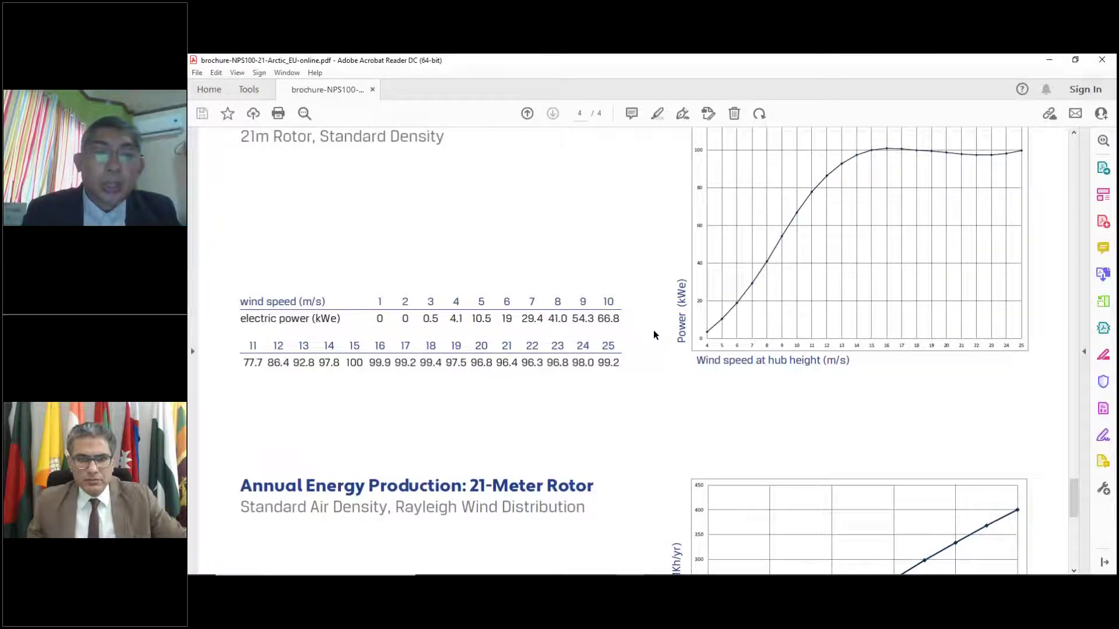
{"action": "scroll", "coordinate": [652, 330], "scroll_direction": "down", "scroll_amount": 2}
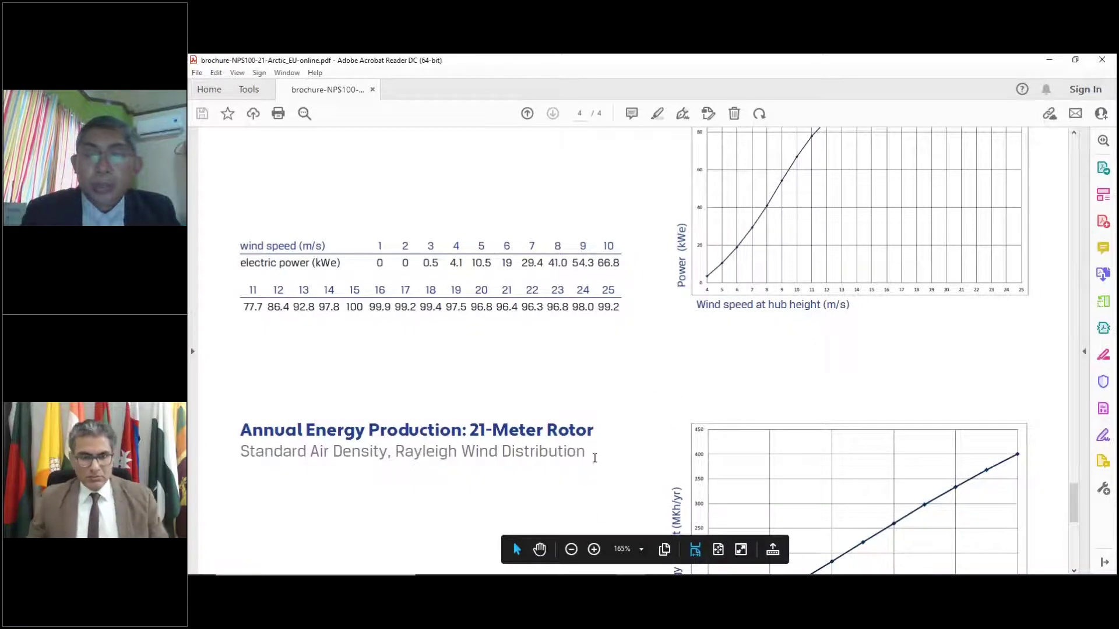
{"action": "mouse_move", "coordinate": [606, 568]}
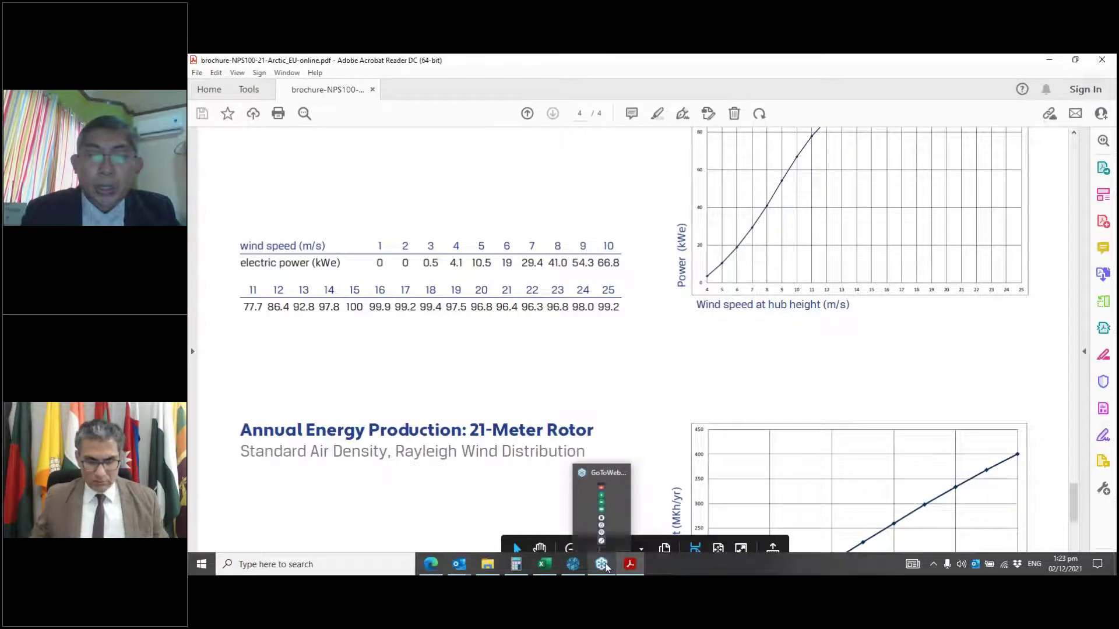
{"action": "left_click", "coordinate": [573, 564]}
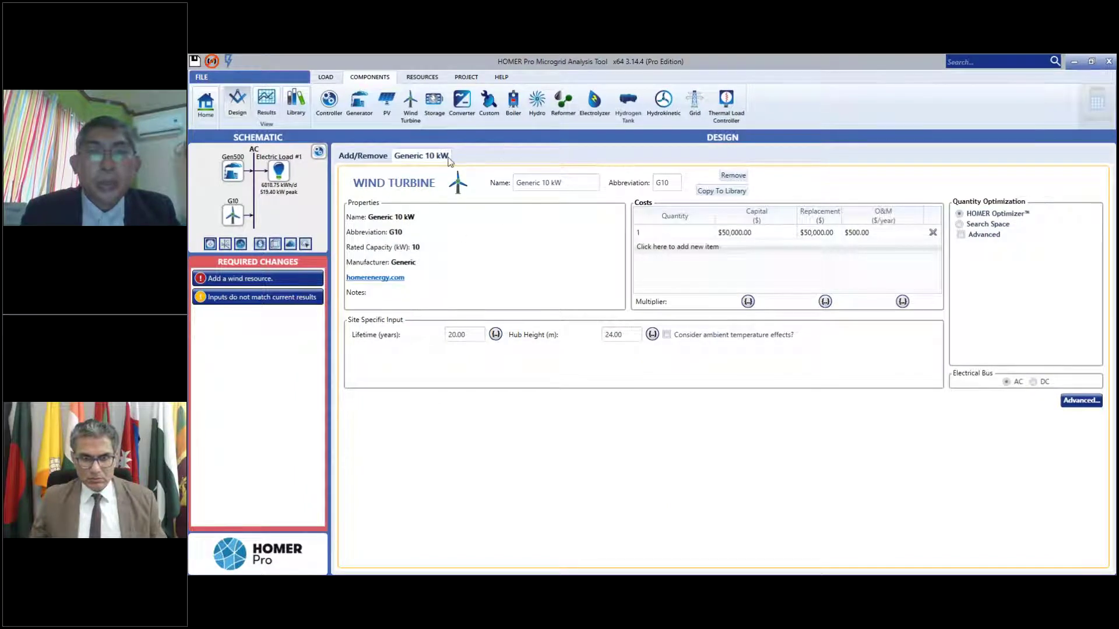
{"action": "left_click", "coordinate": [733, 176]}
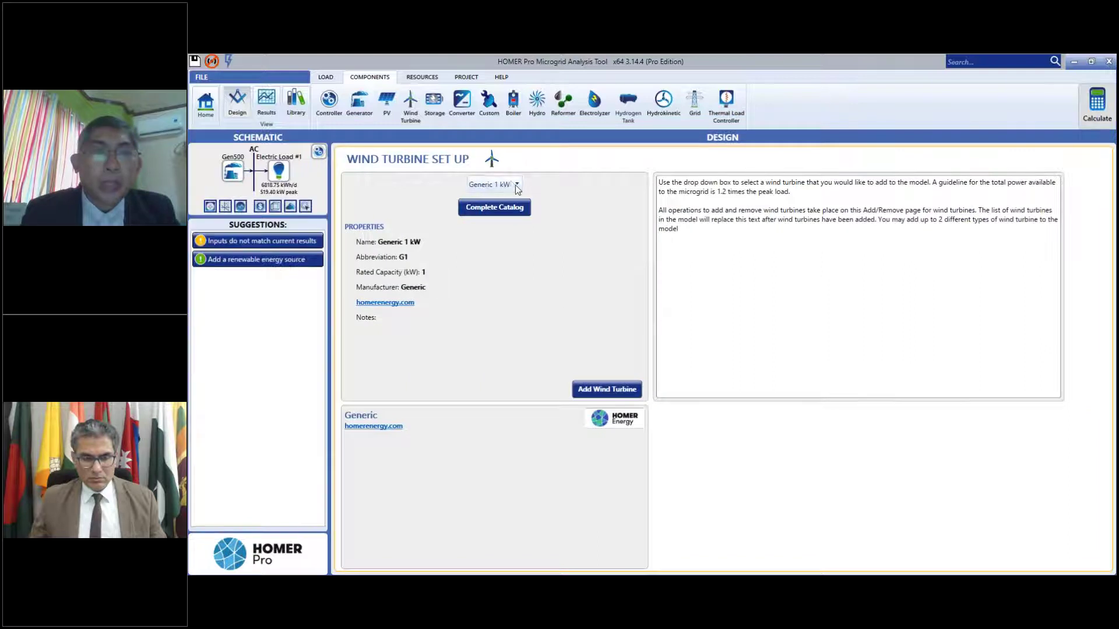
{"action": "left_click", "coordinate": [516, 185]}
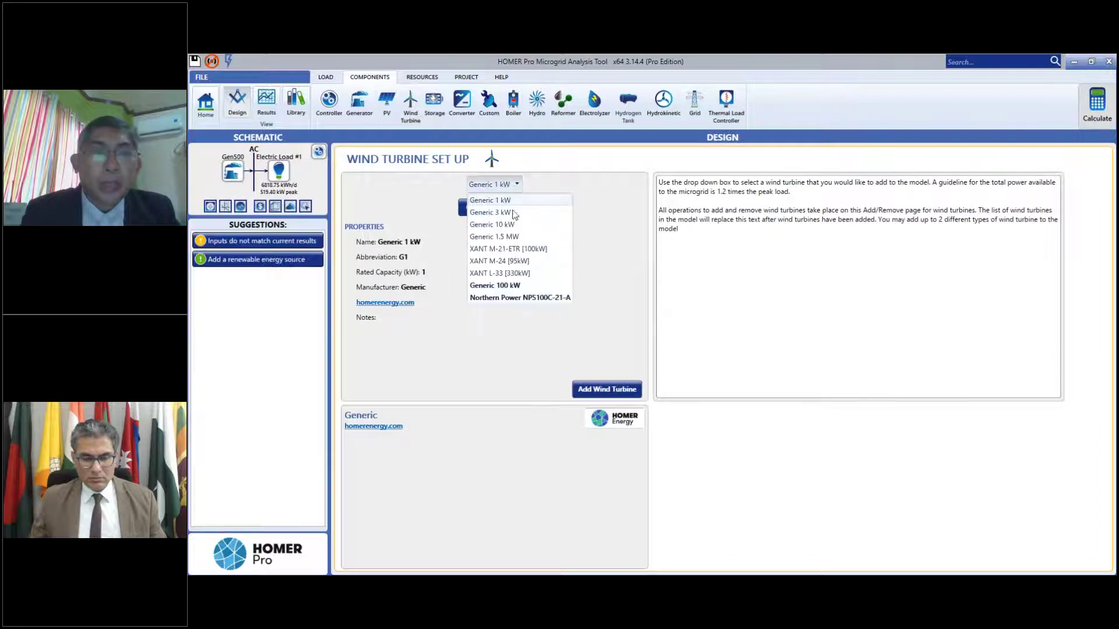
{"action": "left_click", "coordinate": [516, 297]}
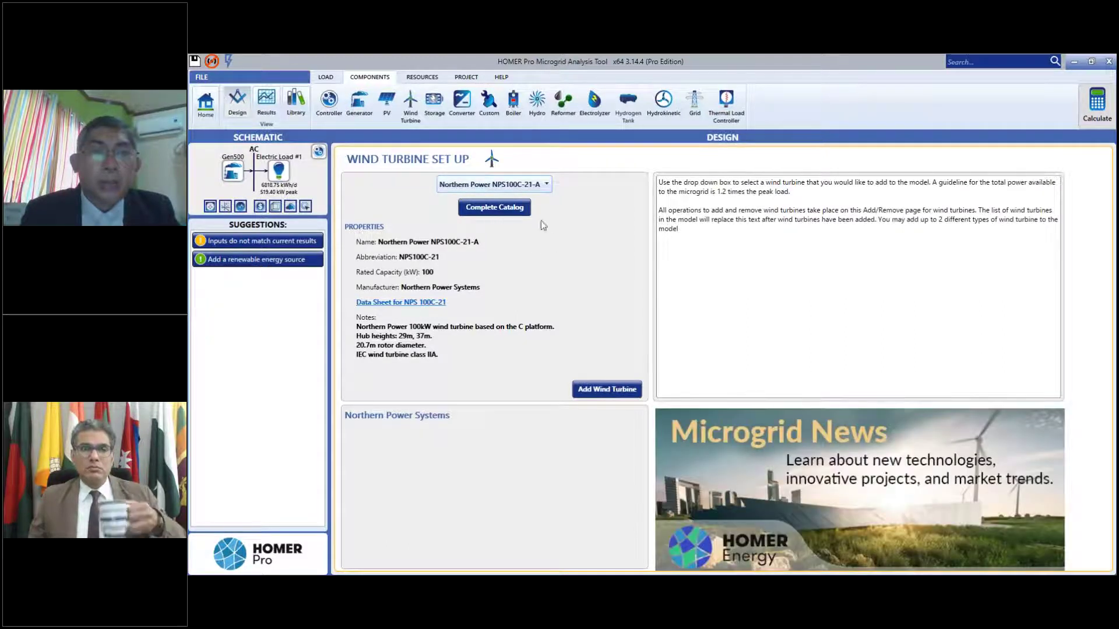
{"action": "left_click", "coordinate": [618, 391]}
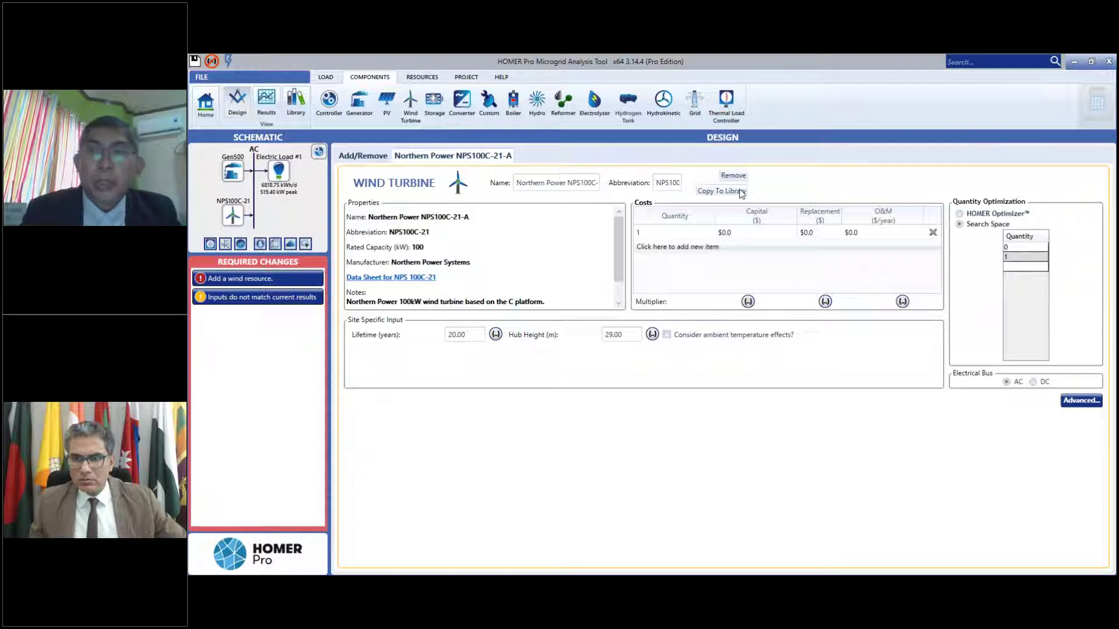
- Switch to the Excel power curve workbook and copy the wind speed and power values in A3:B27
{"action": "left_click", "coordinate": [1075, 62]}
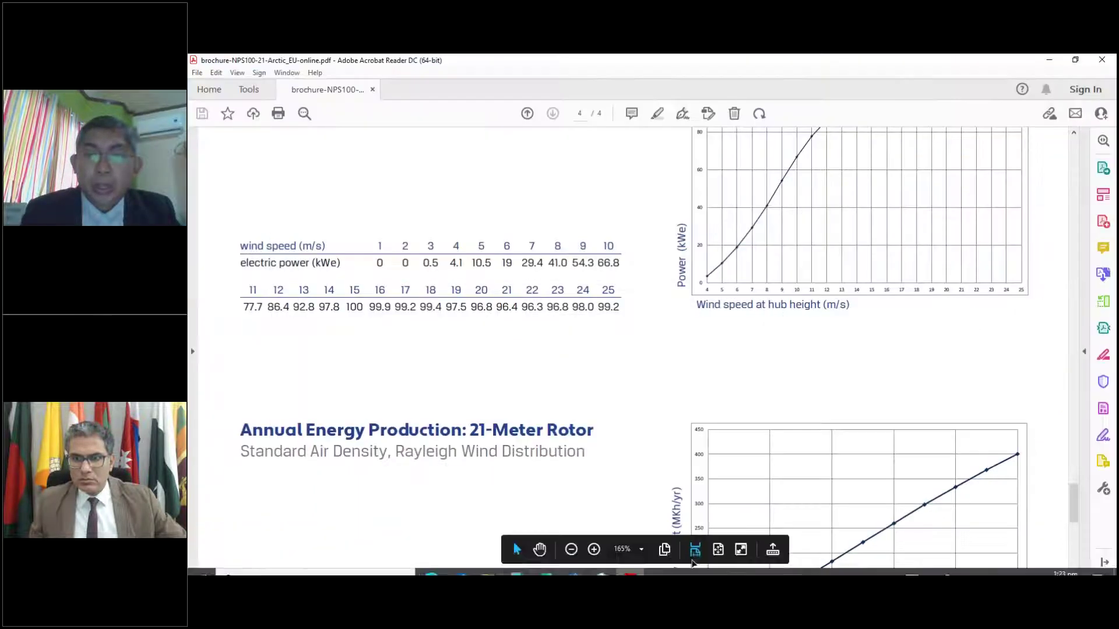
{"action": "left_click", "coordinate": [545, 564]}
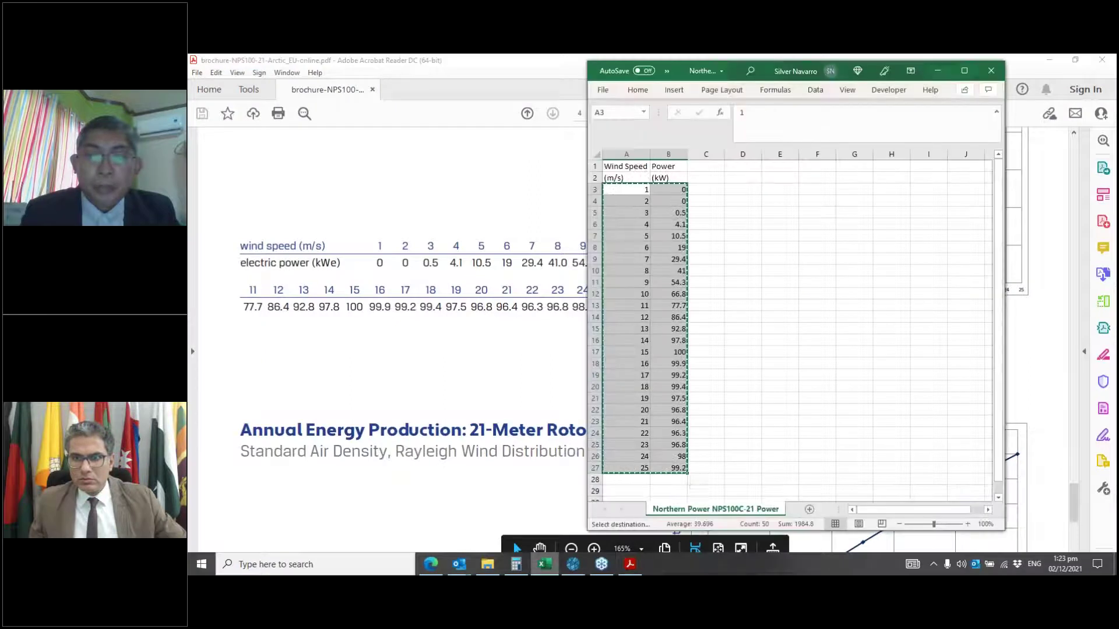
{"action": "left_click", "coordinate": [714, 224]}
{"action": "left_click_drag", "start_coordinate": [625, 192], "coordinate": [670, 468]}
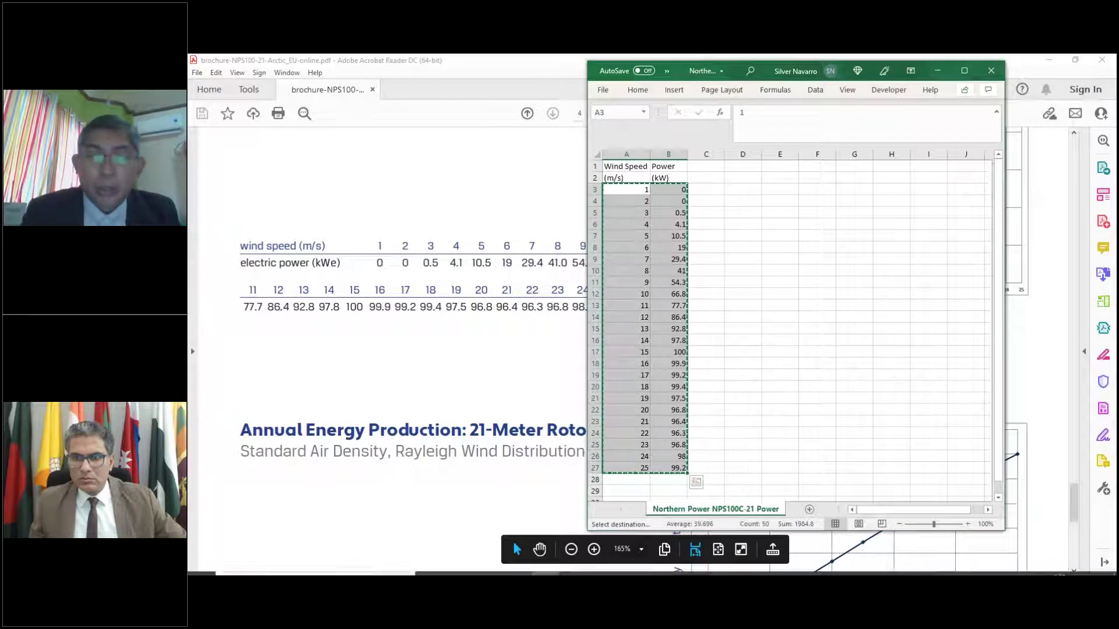
- Return to HOMER Pro and paste the copied values over the turbine's power curve in its advanced properties
{"action": "left_click", "coordinate": [581, 572]}
{"action": "left_click", "coordinate": [577, 568]}
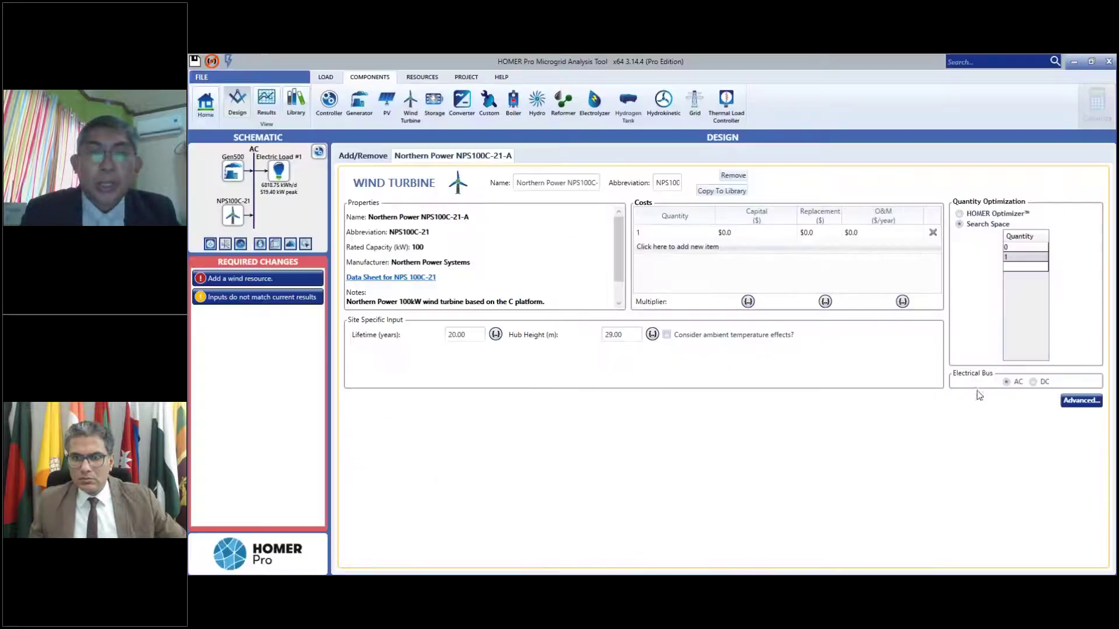
{"action": "left_click", "coordinate": [1081, 401]}
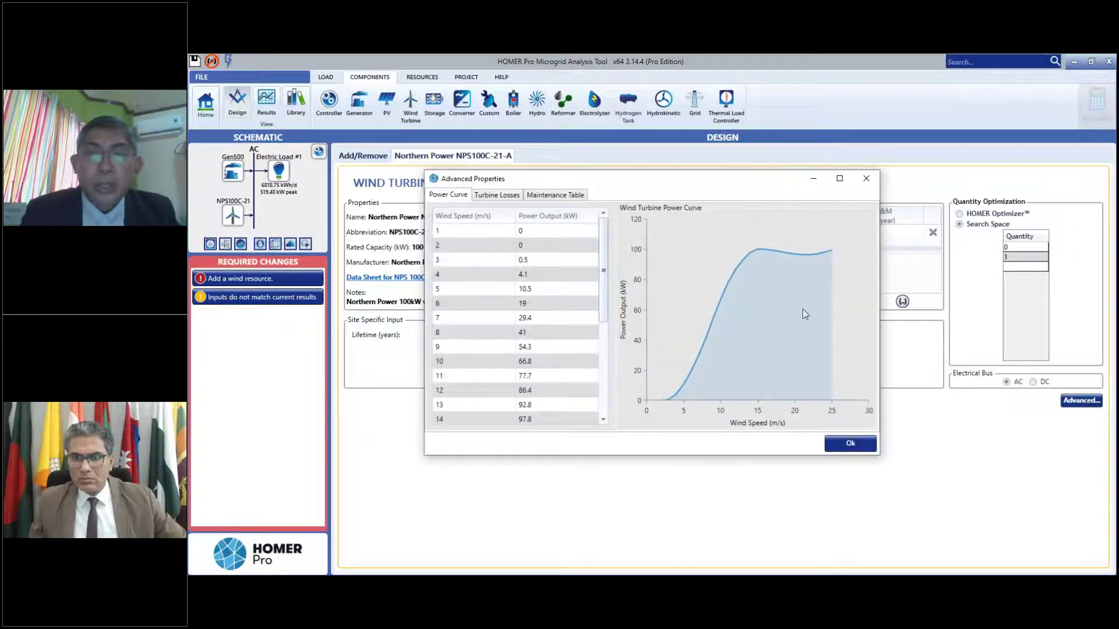
{"action": "left_click_drag", "start_coordinate": [468, 236], "coordinate": [577, 465]}
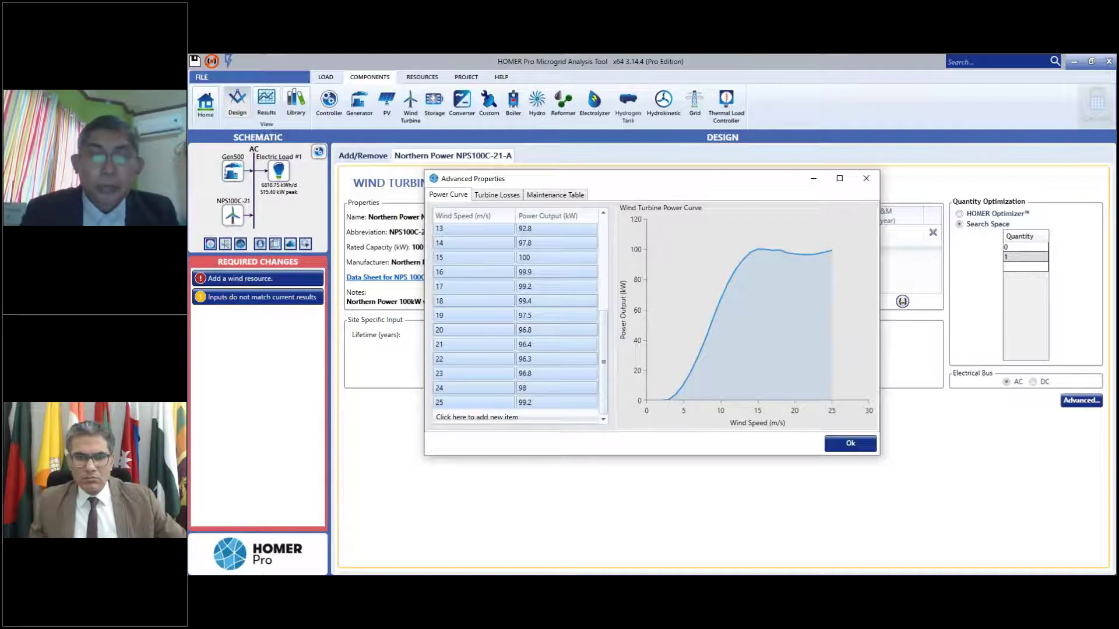
{"action": "left_click", "coordinate": [580, 407]}
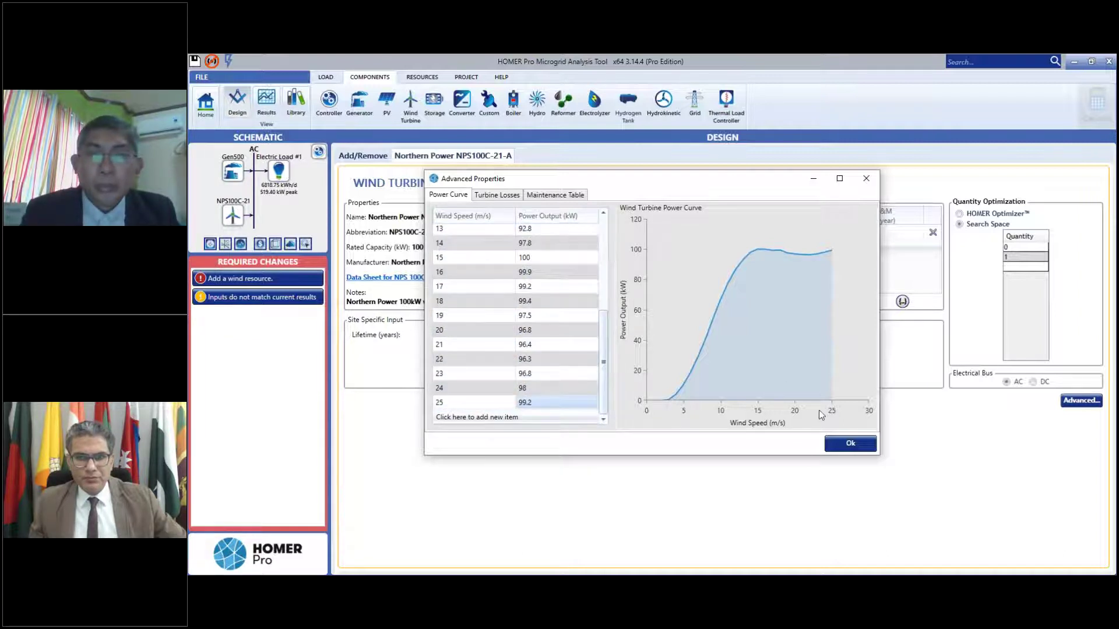
{"action": "left_click", "coordinate": [841, 447]}
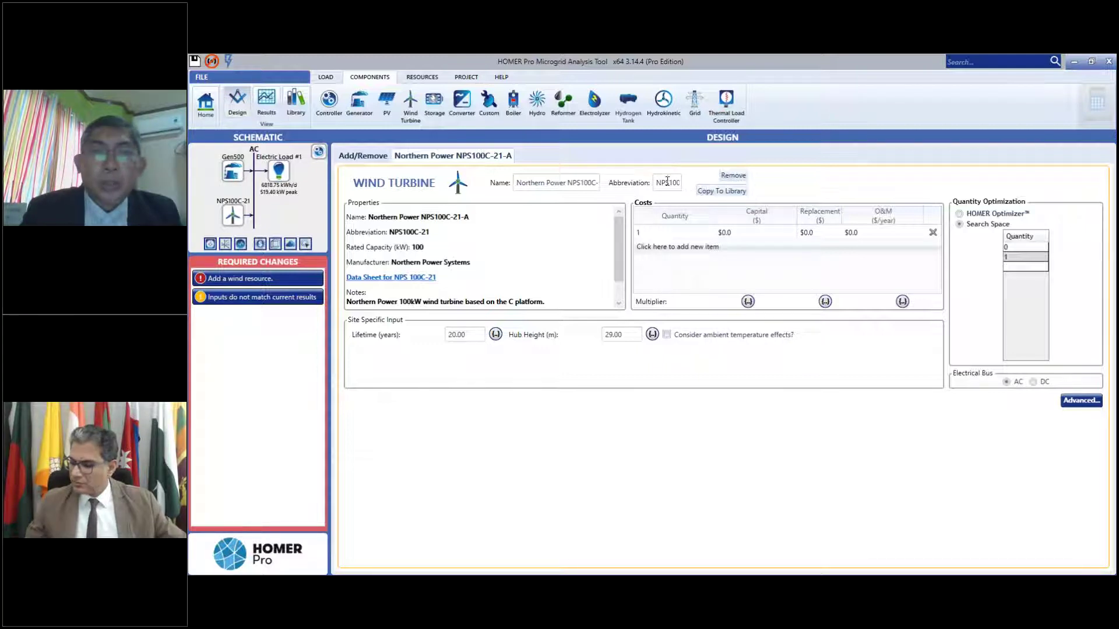
- Check the turbine's full name and change its abbreviation to NPS100C-21A
{"action": "left_click", "coordinate": [583, 183]}
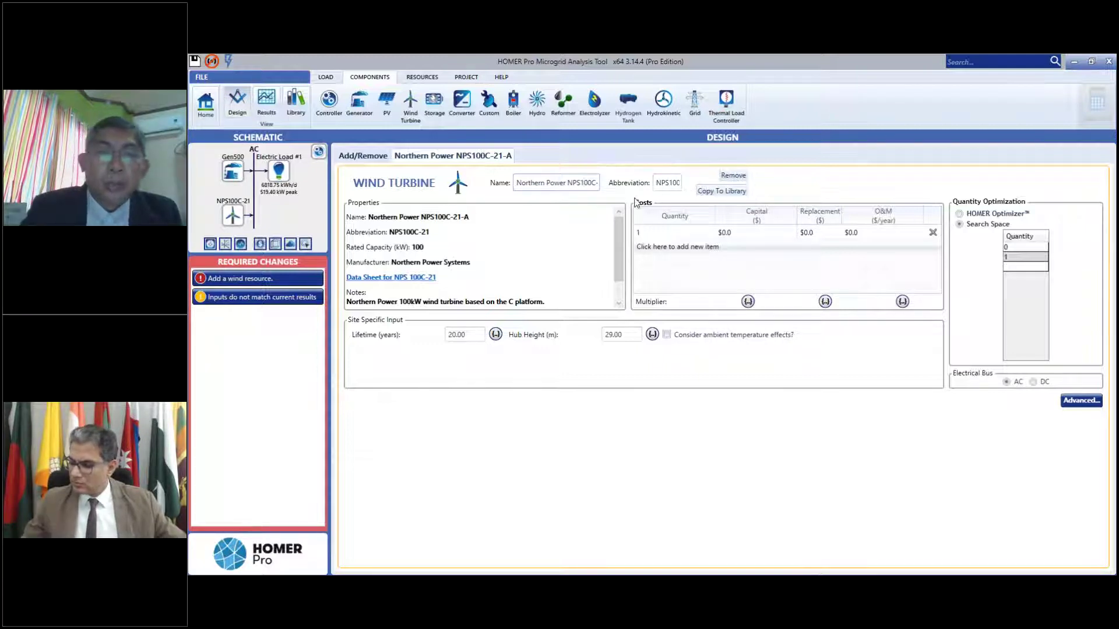
{"action": "key", "text": "End"}
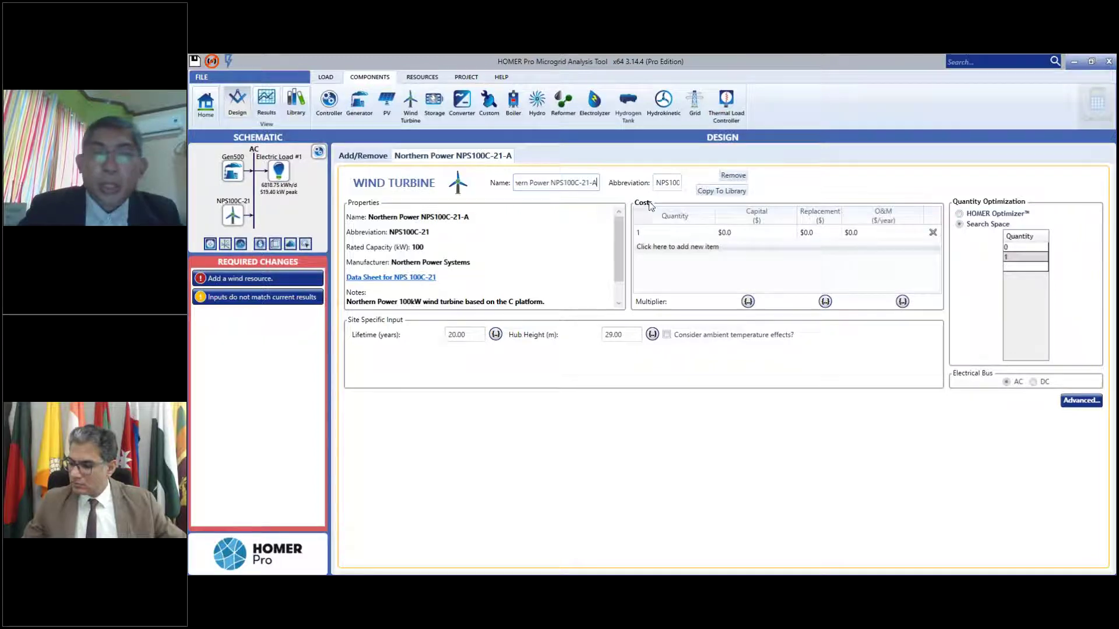
{"action": "left_click", "coordinate": [668, 182]}
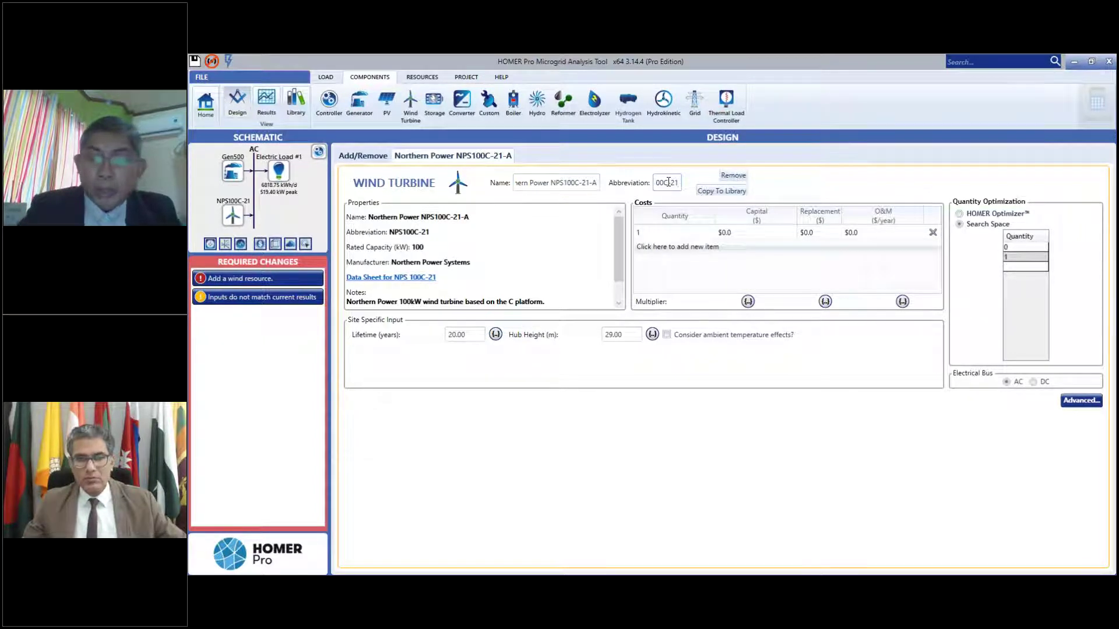
{"action": "key", "text": "Return"}
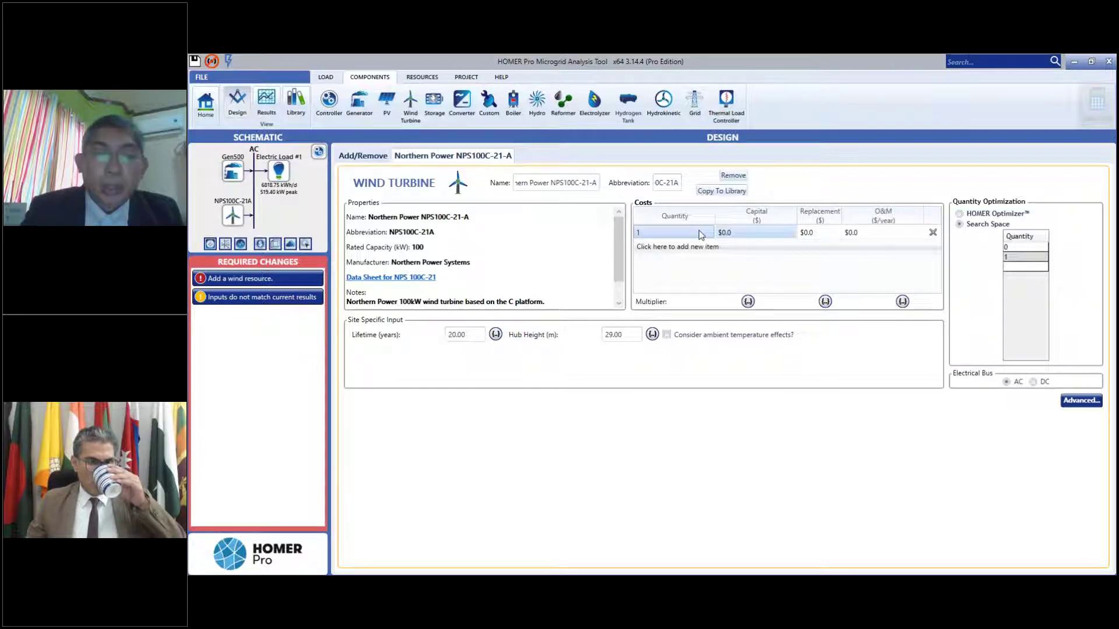
- Set the wind turbine's capital cost to $600,000 and its replacement cost to $480,000 for a quantity of 1
{"action": "type", "text": "6000000"}
{"action": "left_click", "coordinate": [729, 232]}
{"action": "key", "text": "BackSpace"}
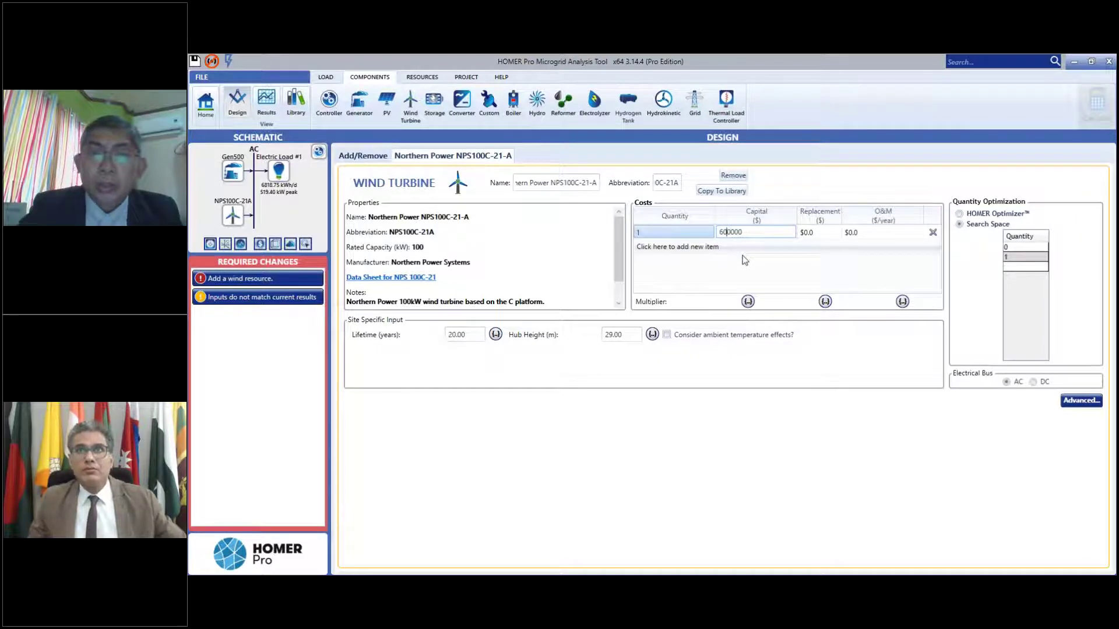
{"action": "left_click", "coordinate": [810, 232]}
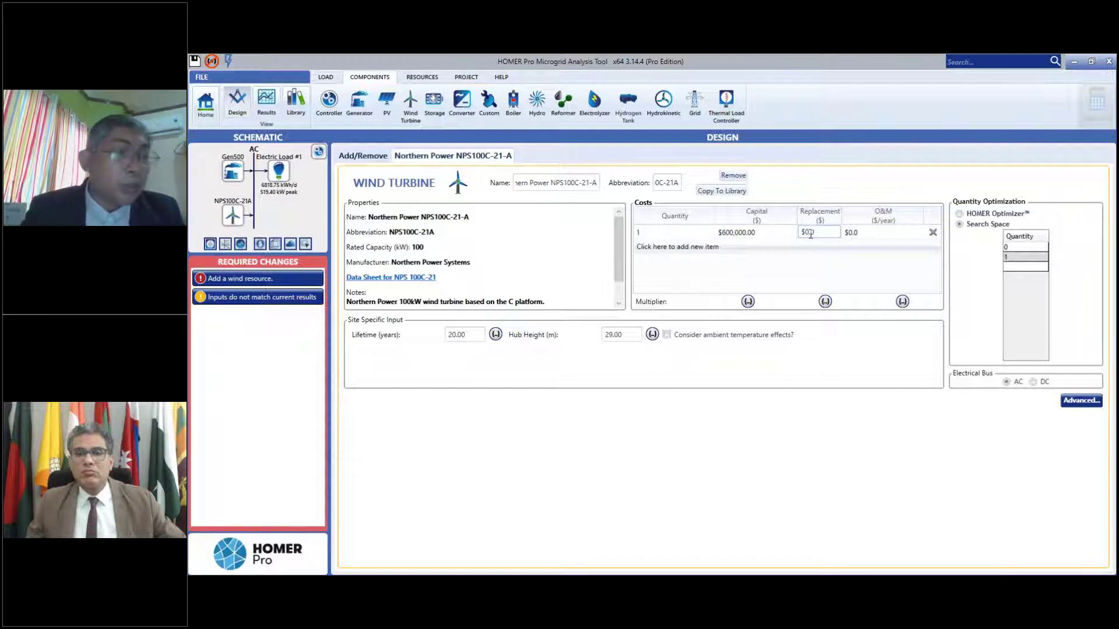
{"action": "double_click", "coordinate": [828, 229]}
{"action": "type", "text": "480000"}
{"action": "double_click", "coordinate": [781, 233]}
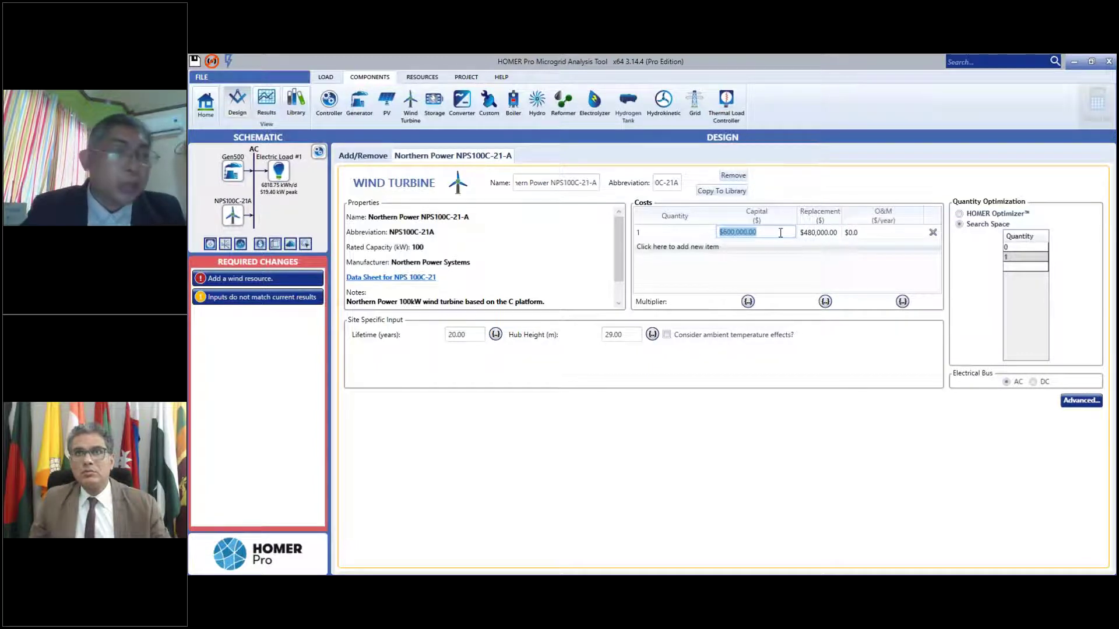
- Set the wind turbine's O&M cost to $7,000 per year
{"action": "double_click", "coordinate": [862, 232]}
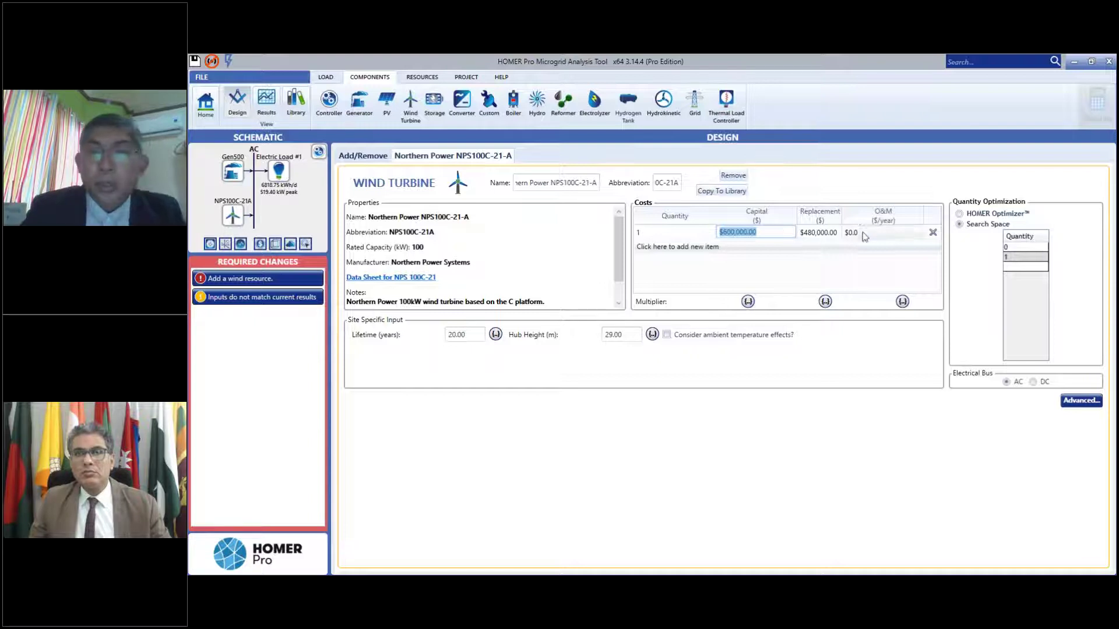
{"action": "type", "text": "7000"}
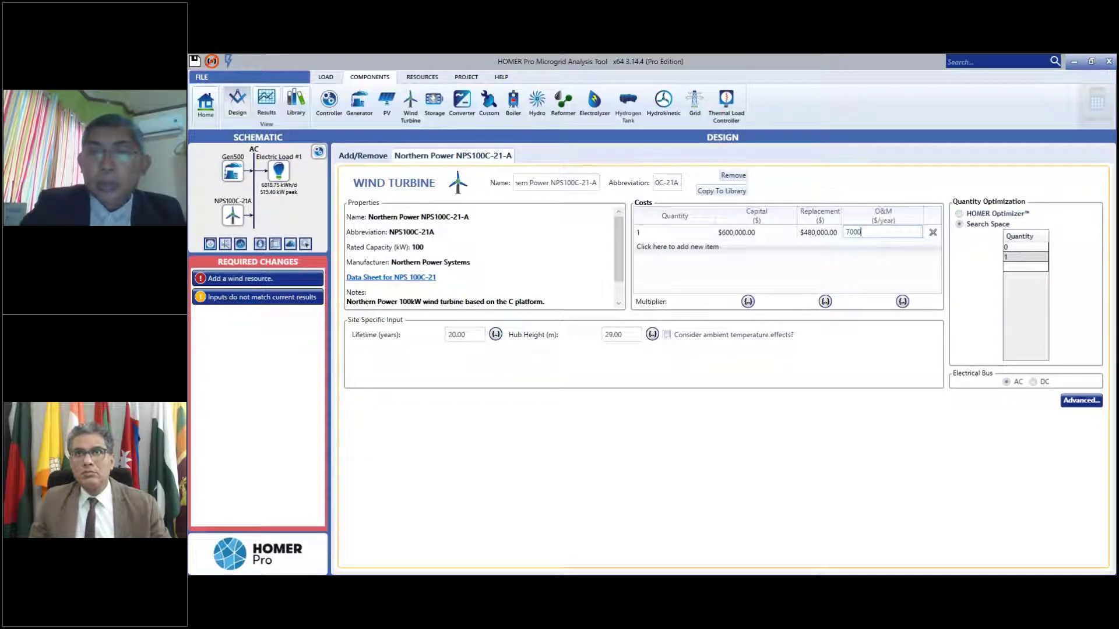
{"action": "double_click", "coordinate": [786, 234]}
{"action": "left_click", "coordinate": [828, 273]}
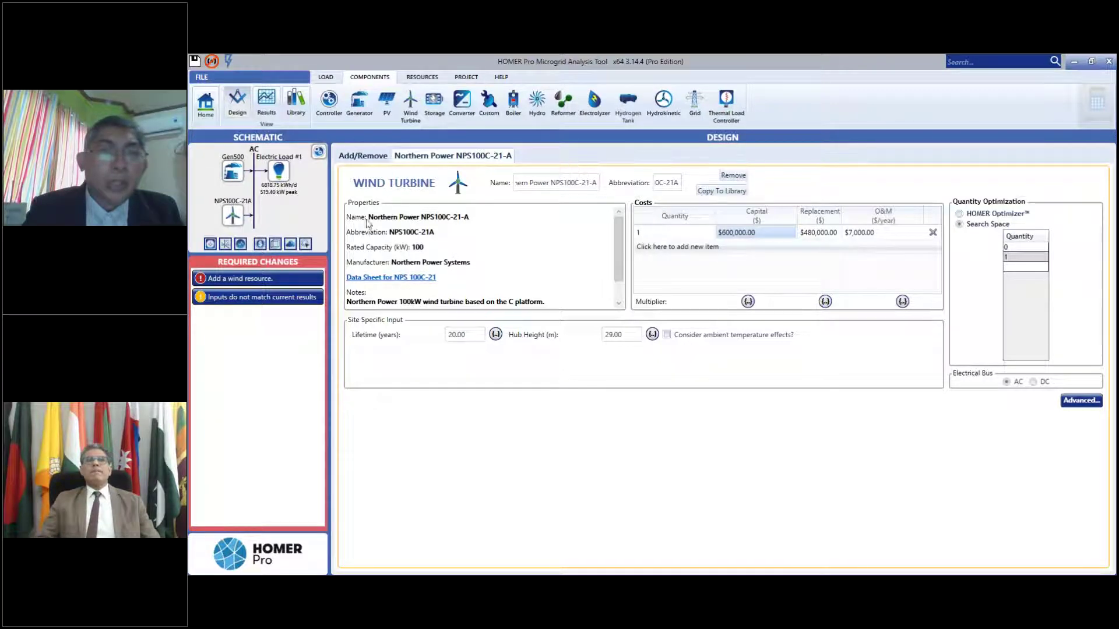
- Add a wind resource by importing the time series file Sample Alaskan Village Wind Speed 30m.wnd
{"action": "left_click", "coordinate": [282, 280]}
{"action": "mouse_move", "coordinate": [758, 268]}
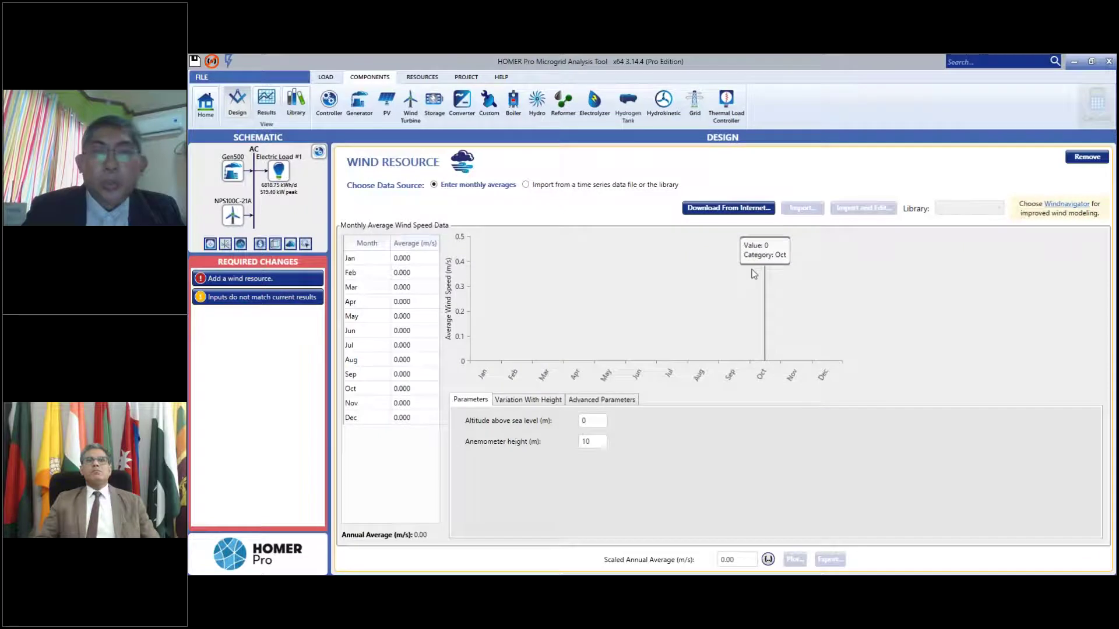
{"action": "left_click", "coordinate": [528, 185]}
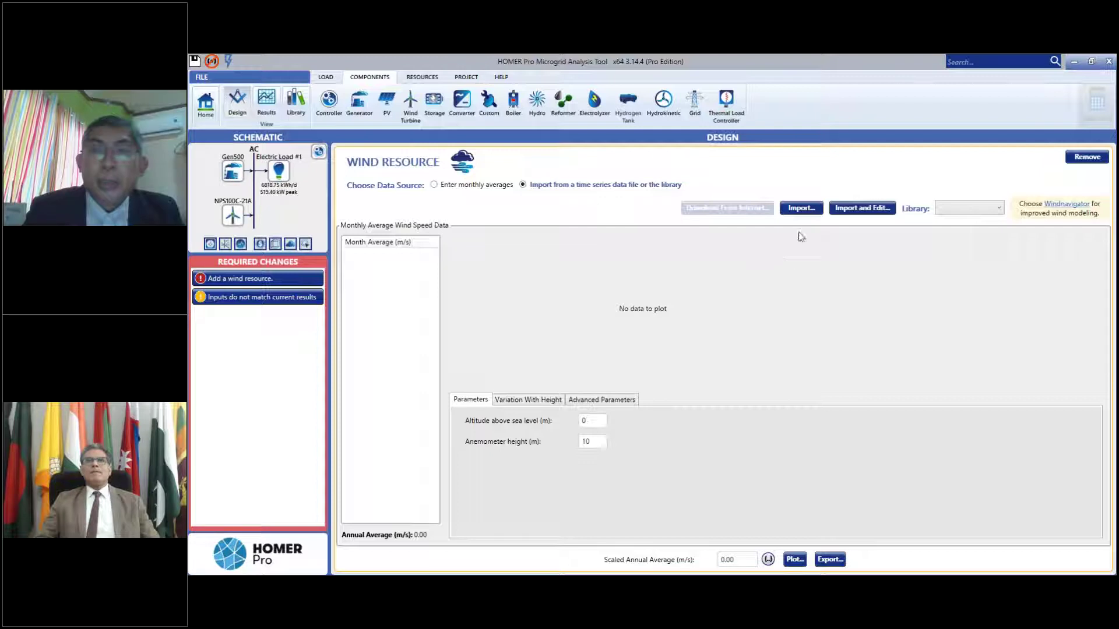
{"action": "left_click", "coordinate": [803, 210]}
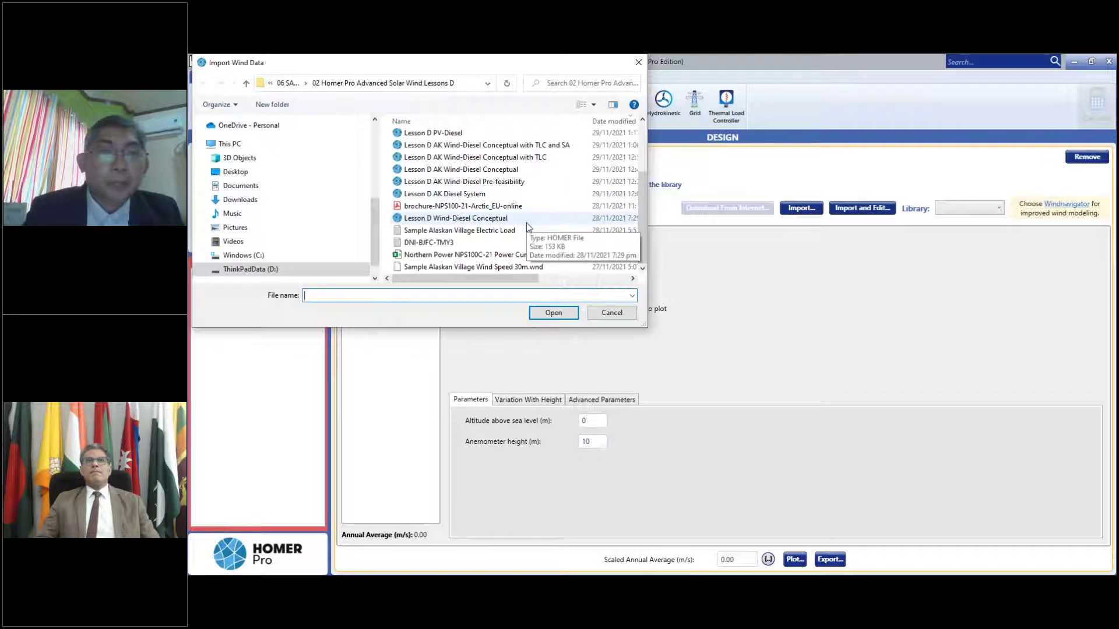
{"action": "scroll", "coordinate": [526, 215], "scroll_direction": "up", "scroll_amount": 2}
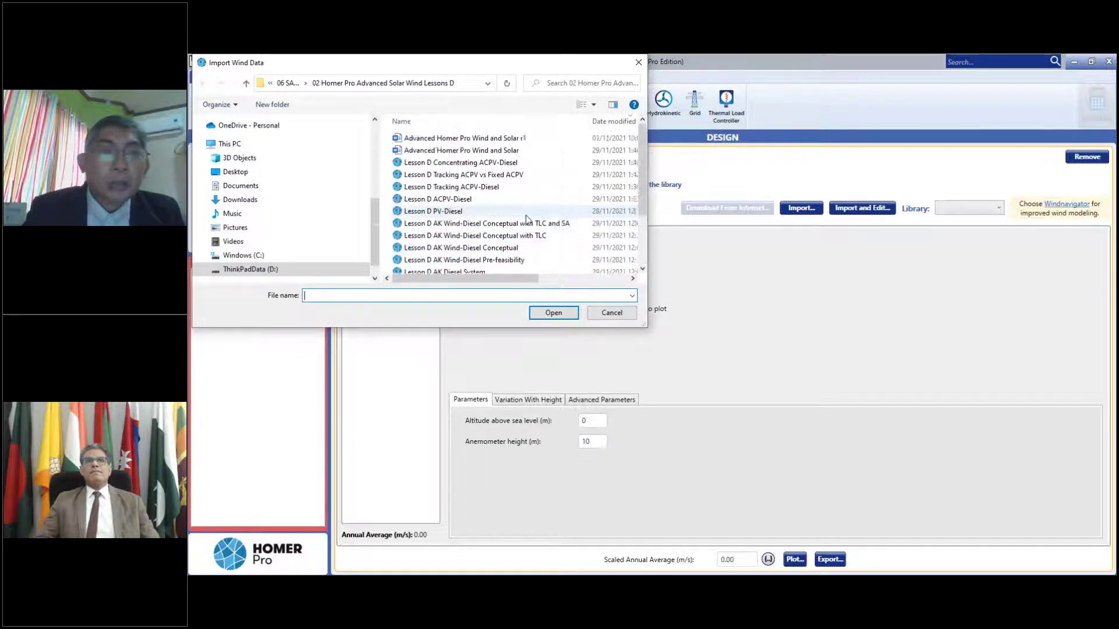
{"action": "scroll", "coordinate": [525, 218], "scroll_direction": "down", "scroll_amount": 2}
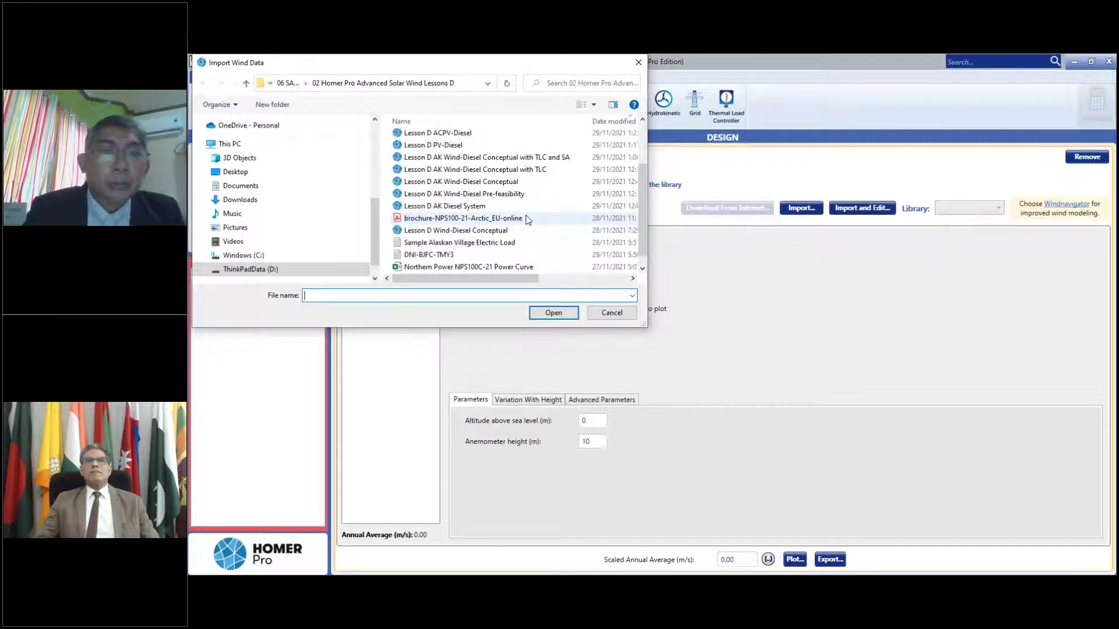
{"action": "scroll", "coordinate": [526, 216], "scroll_direction": "down", "scroll_amount": 1}
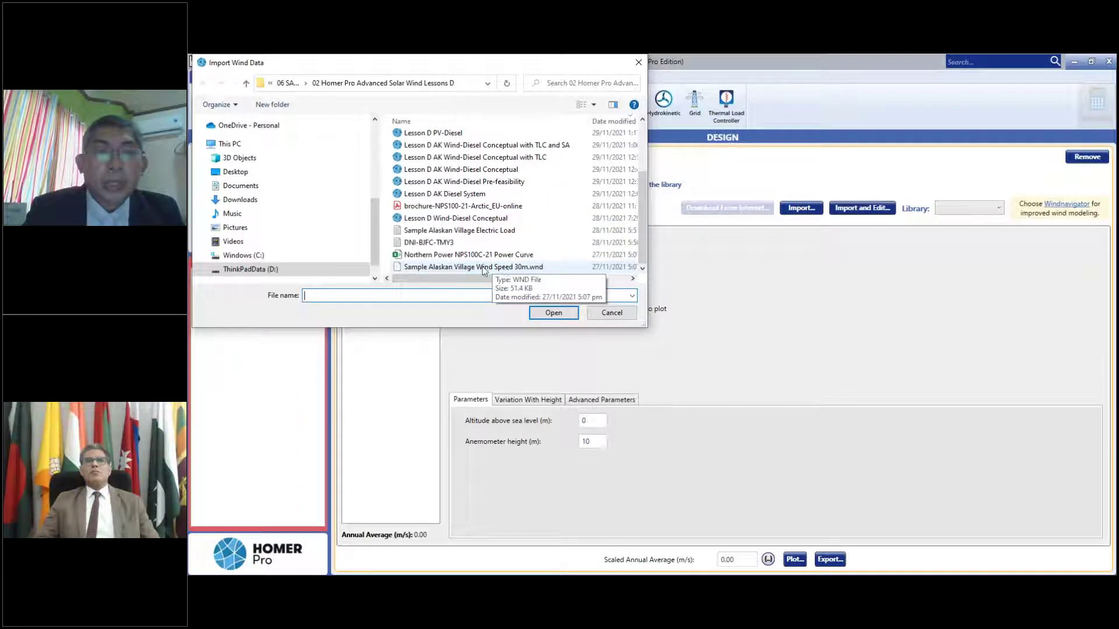
{"action": "left_click", "coordinate": [482, 268]}
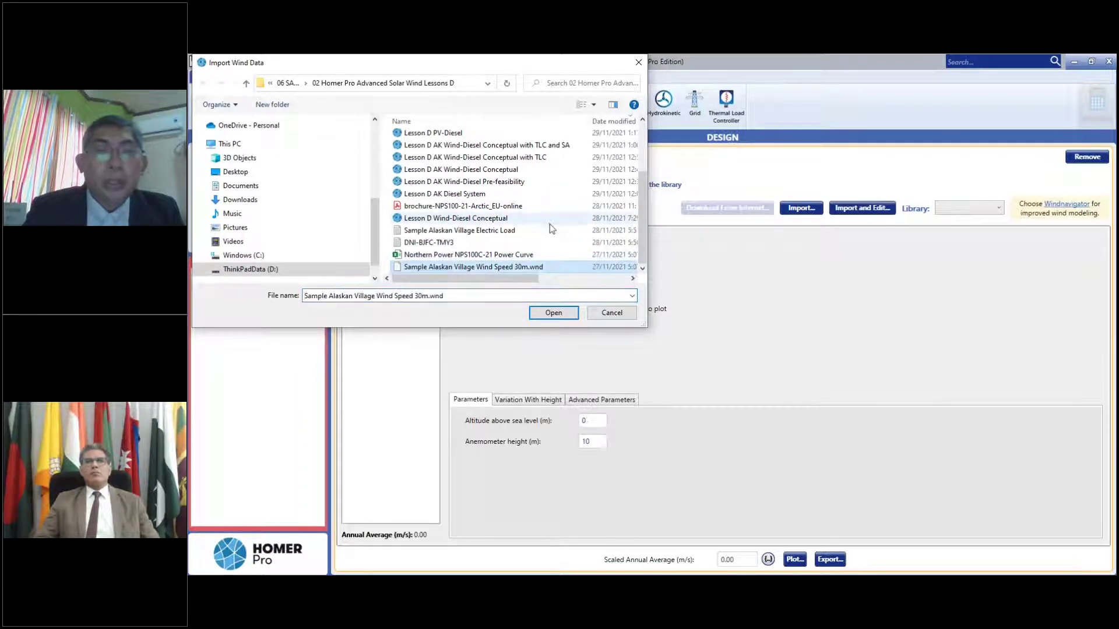
{"action": "left_click", "coordinate": [556, 314]}
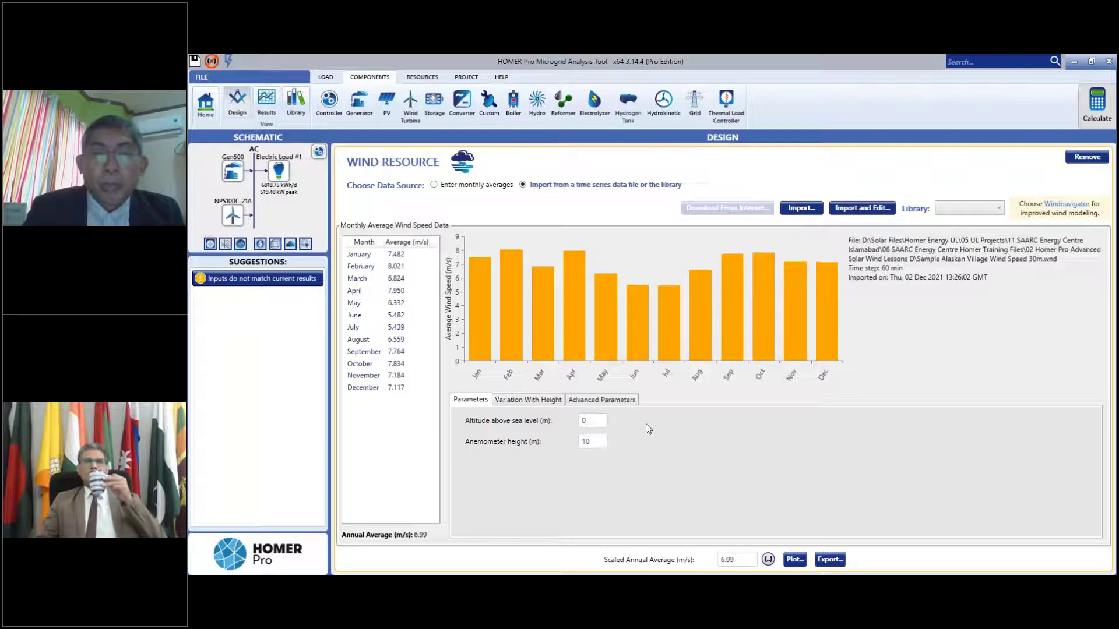
- Set the anemometer height to 30 m and consult the typical surface roughness lengths for the wind speed profile
{"action": "double_click", "coordinate": [598, 443]}
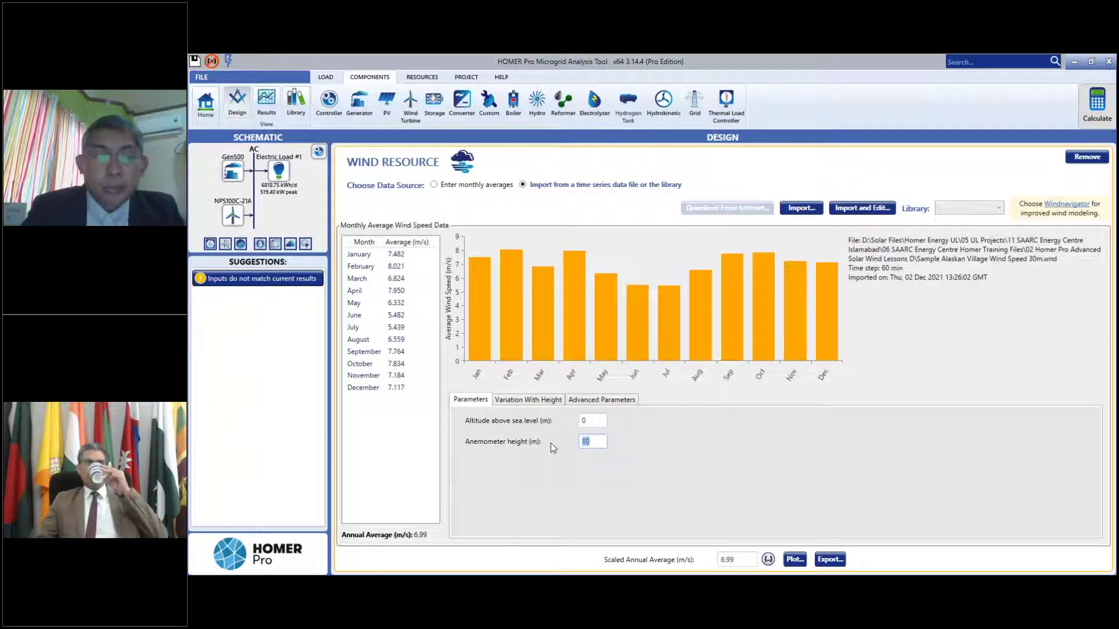
{"action": "type", "text": "30"}
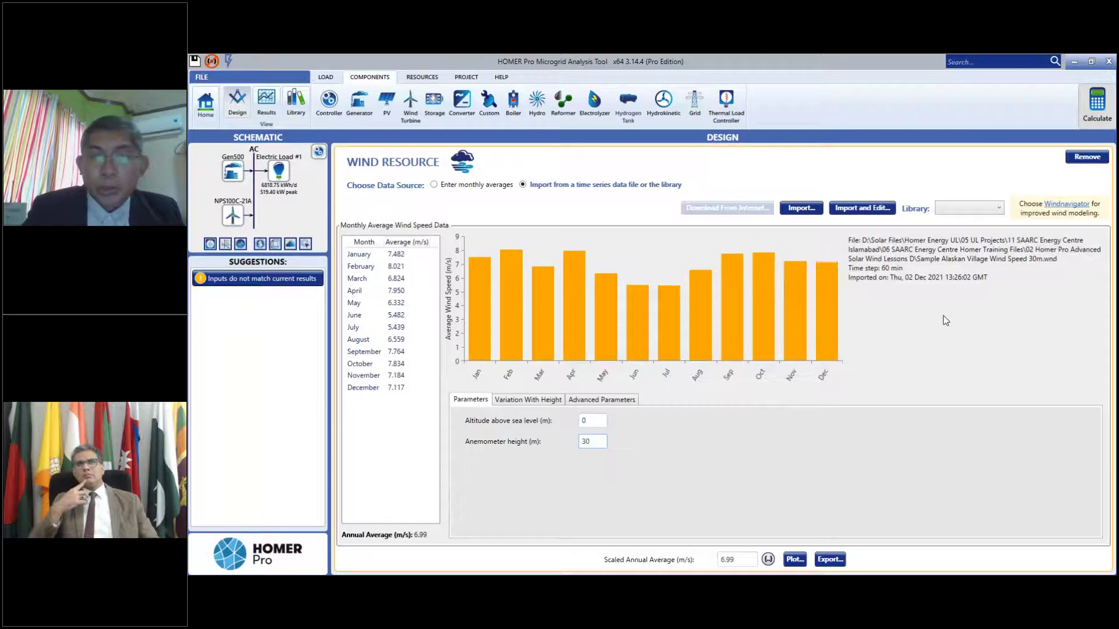
{"action": "left_click", "coordinate": [528, 401]}
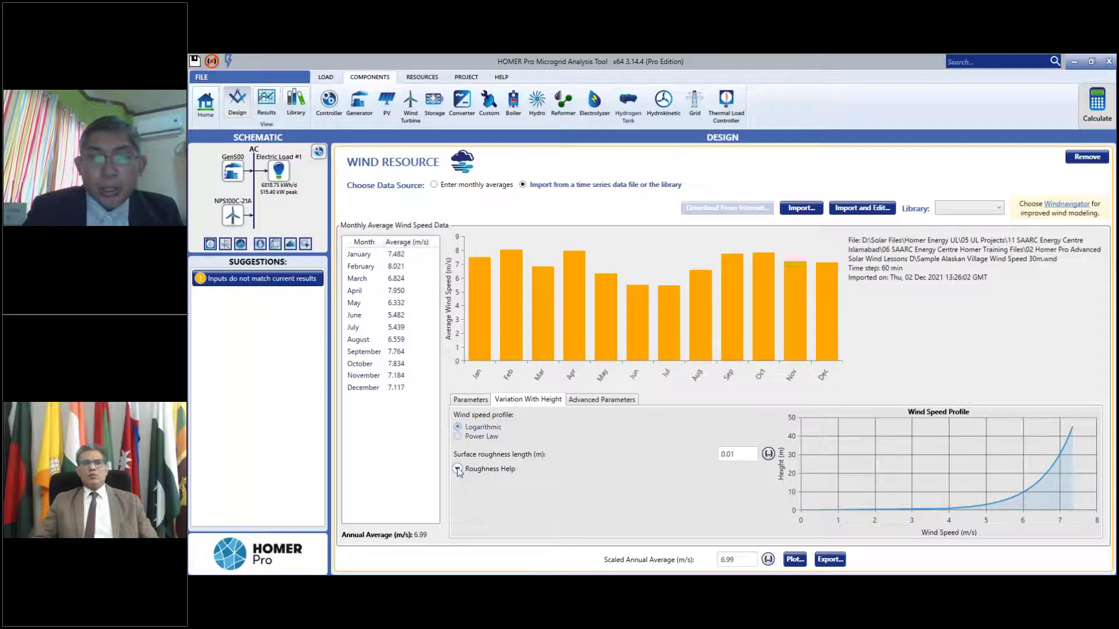
{"action": "mouse_move", "coordinate": [459, 471]}
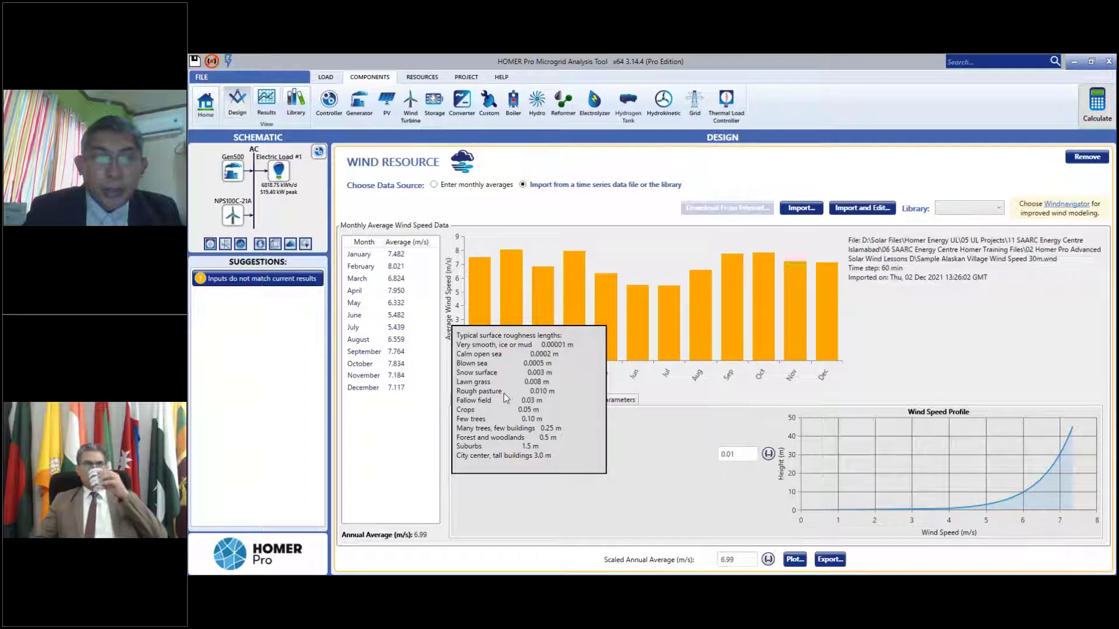
{"action": "left_click", "coordinate": [733, 466]}
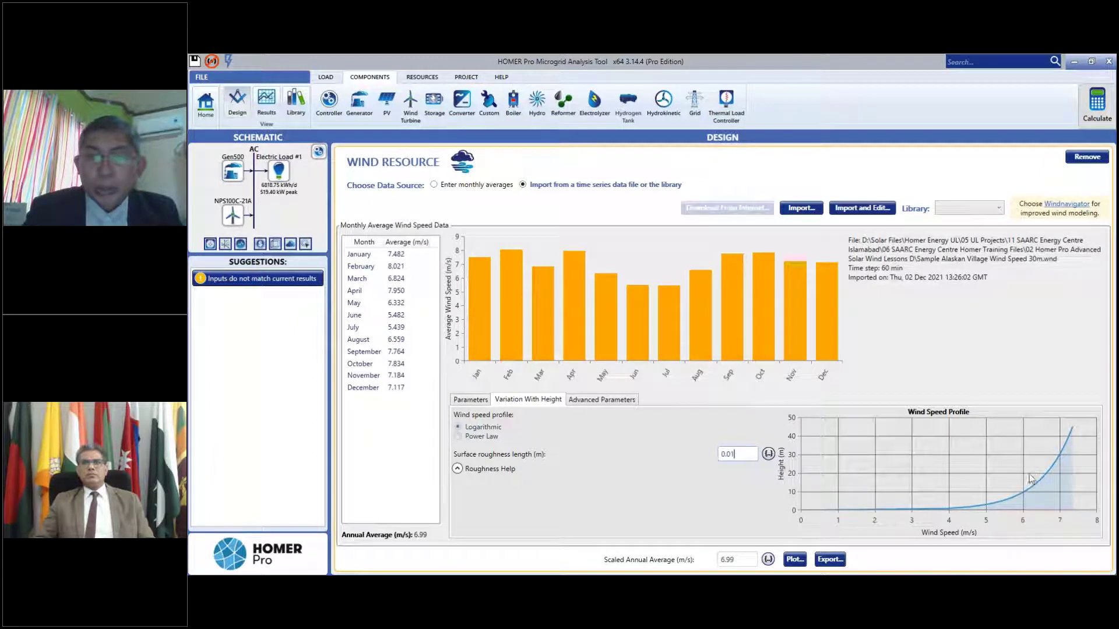
- Try a surface roughness length of 0.10 m for the wind profile and restore it to 0.01 m
{"action": "left_click", "coordinate": [457, 469]}
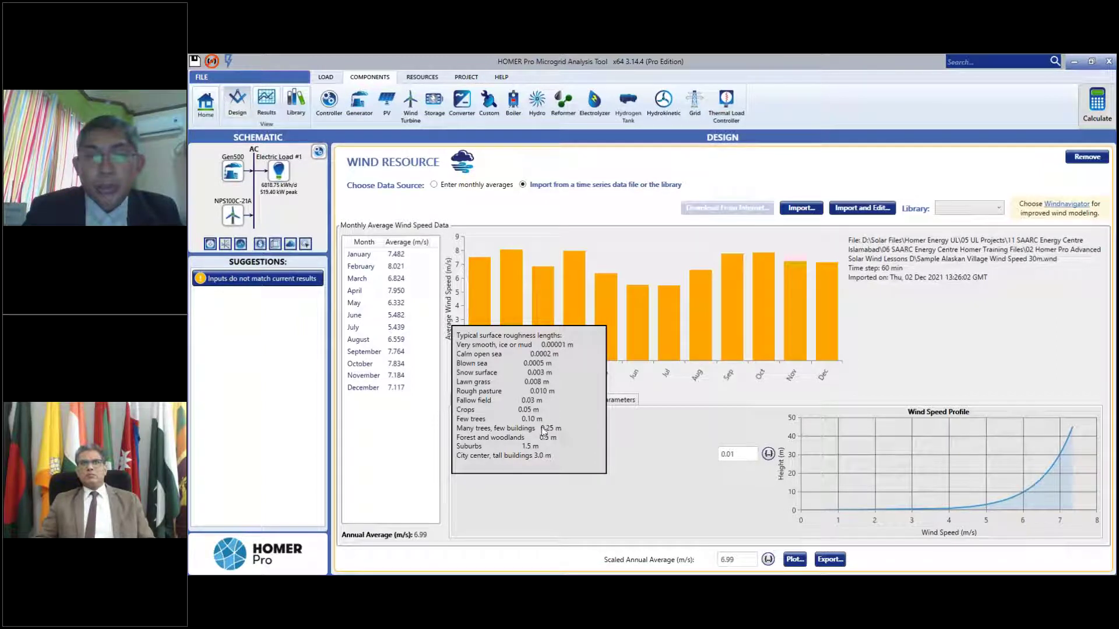
{"action": "left_click", "coordinate": [752, 457]}
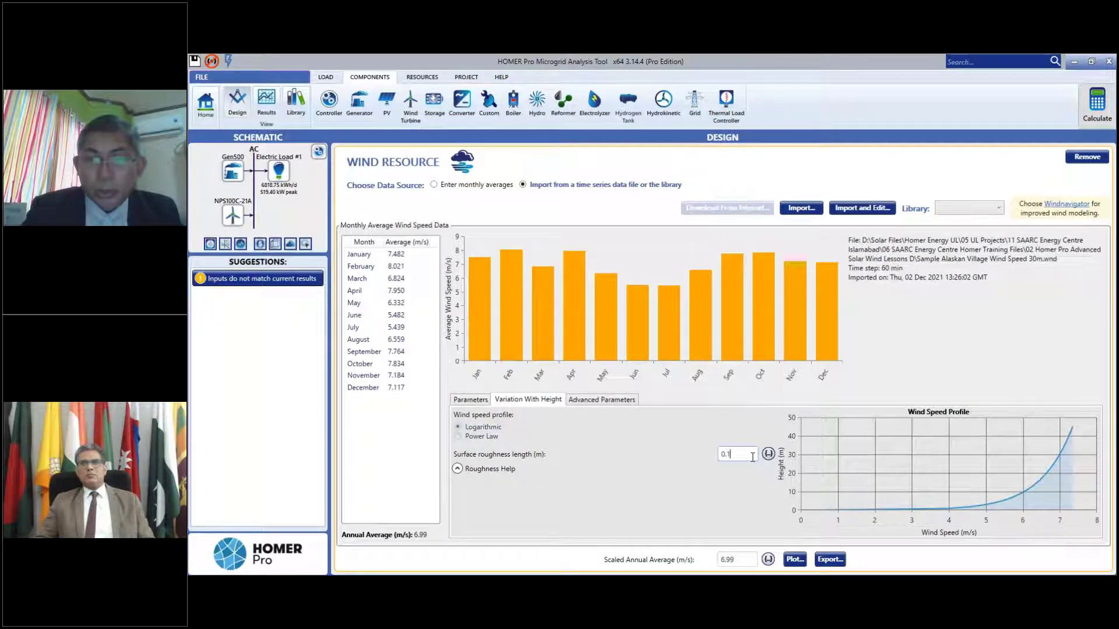
{"action": "left_click", "coordinate": [748, 491]}
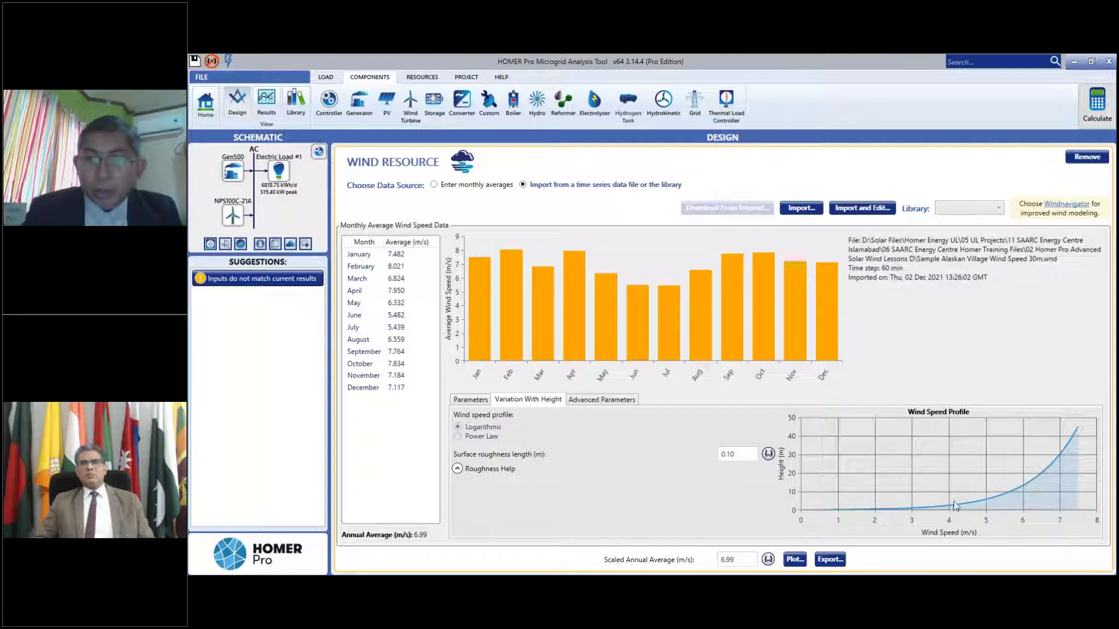
{"action": "left_click", "coordinate": [728, 455]}
{"action": "type", "text": "0"}
{"action": "left_click", "coordinate": [765, 477]}
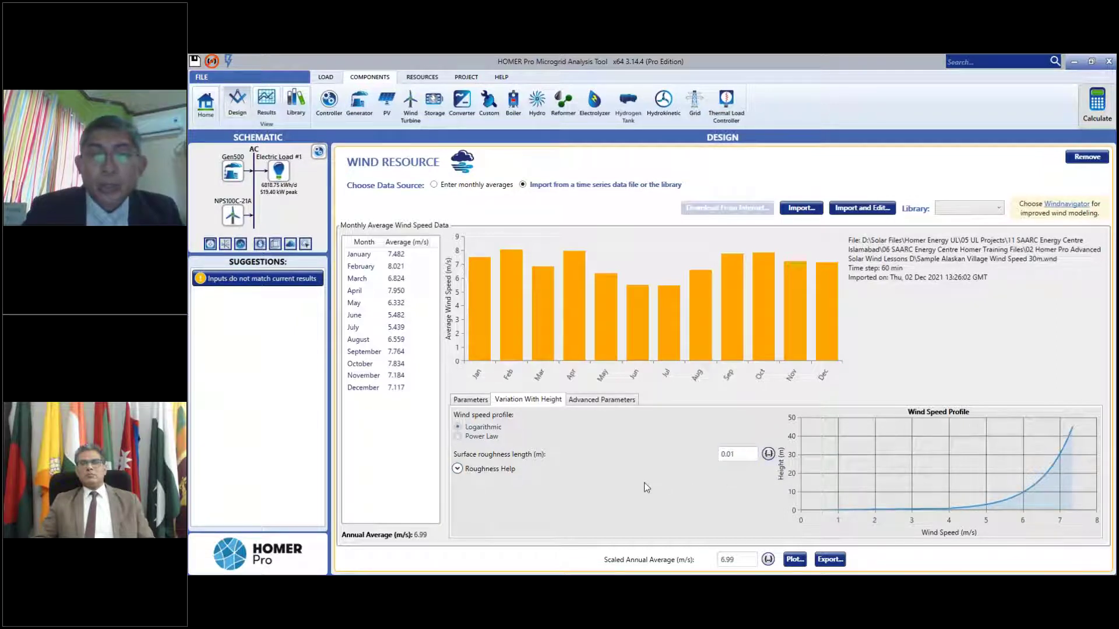
- Check the wind resource's advanced parameters and return to its altitude and anemometer settings
{"action": "left_click", "coordinate": [613, 402]}
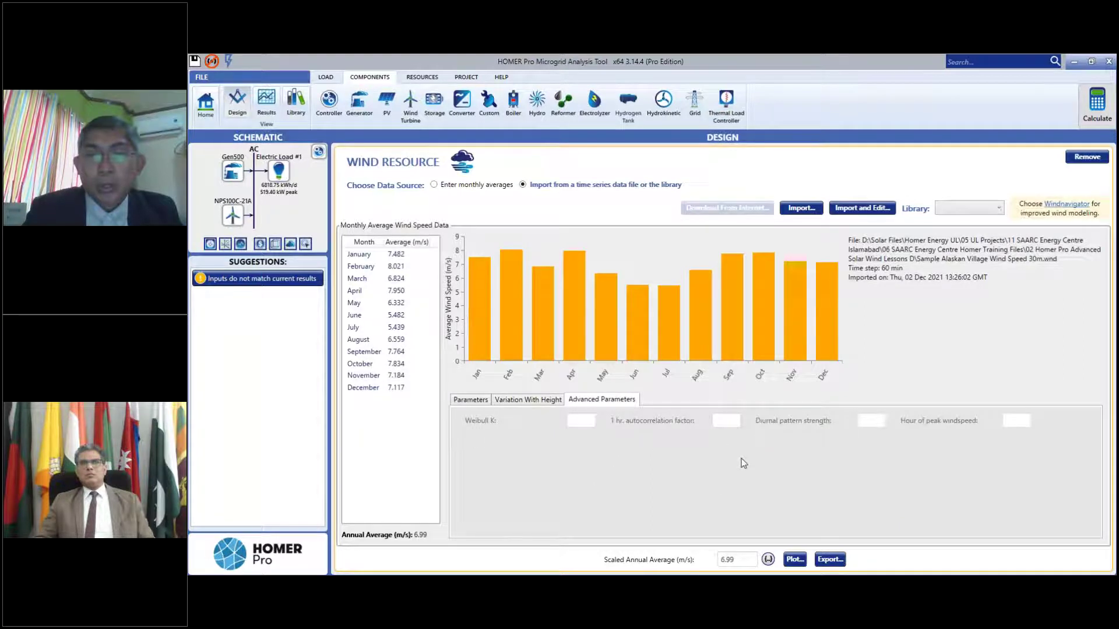
{"action": "left_click", "coordinate": [473, 400]}
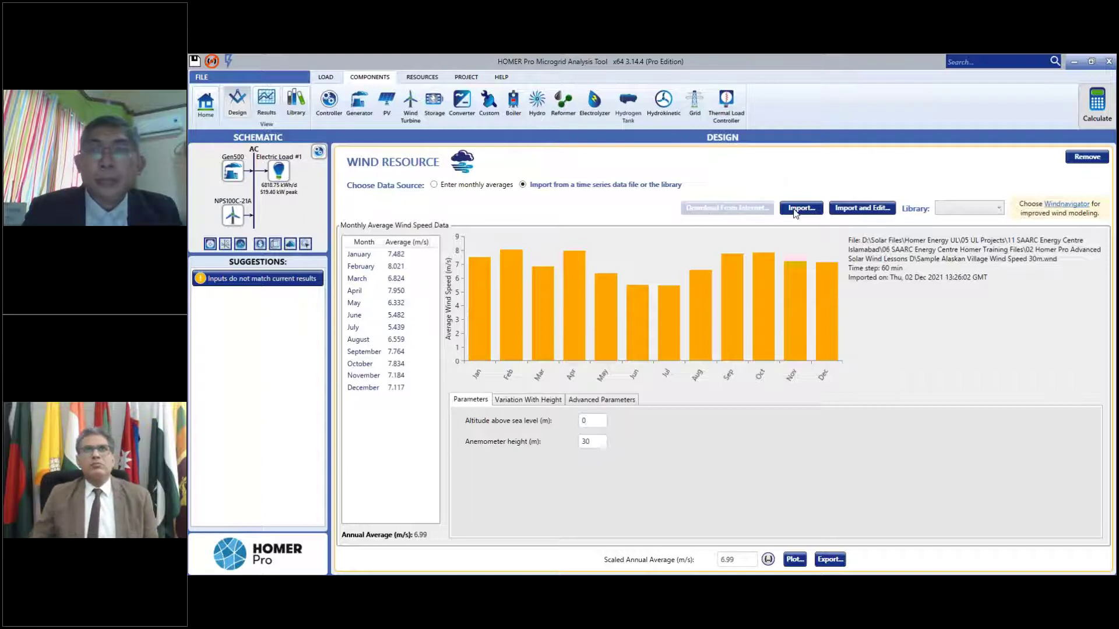
- Calculate the system and compare the costs and fuel use of the wind-diesel and diesel-only optimization results
{"action": "left_click", "coordinate": [1084, 115]}
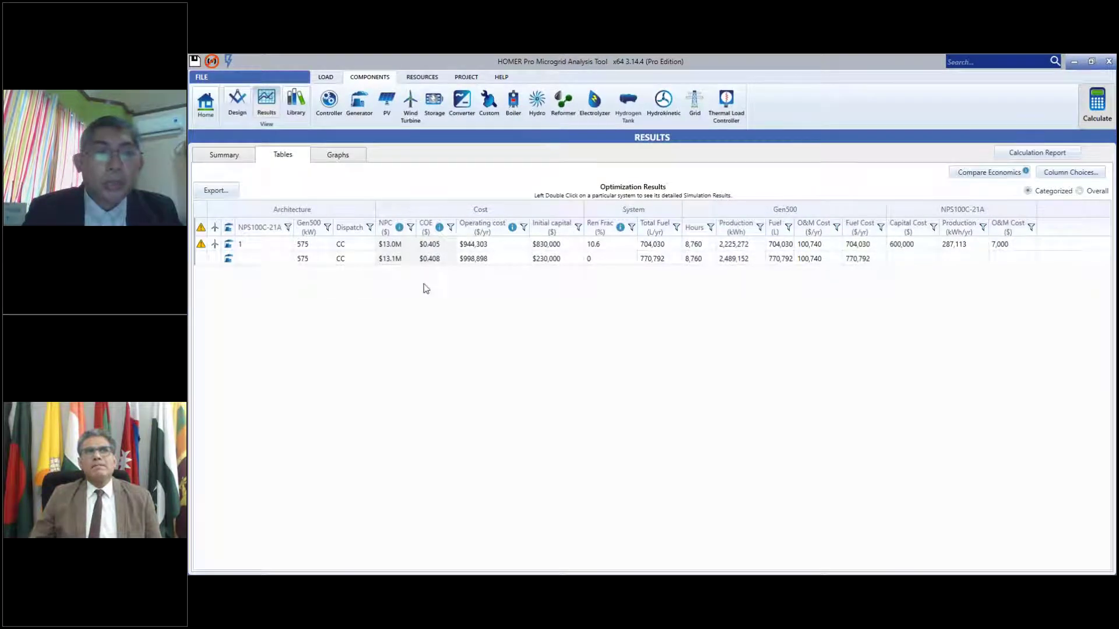
{"action": "mouse_move", "coordinate": [415, 222]}
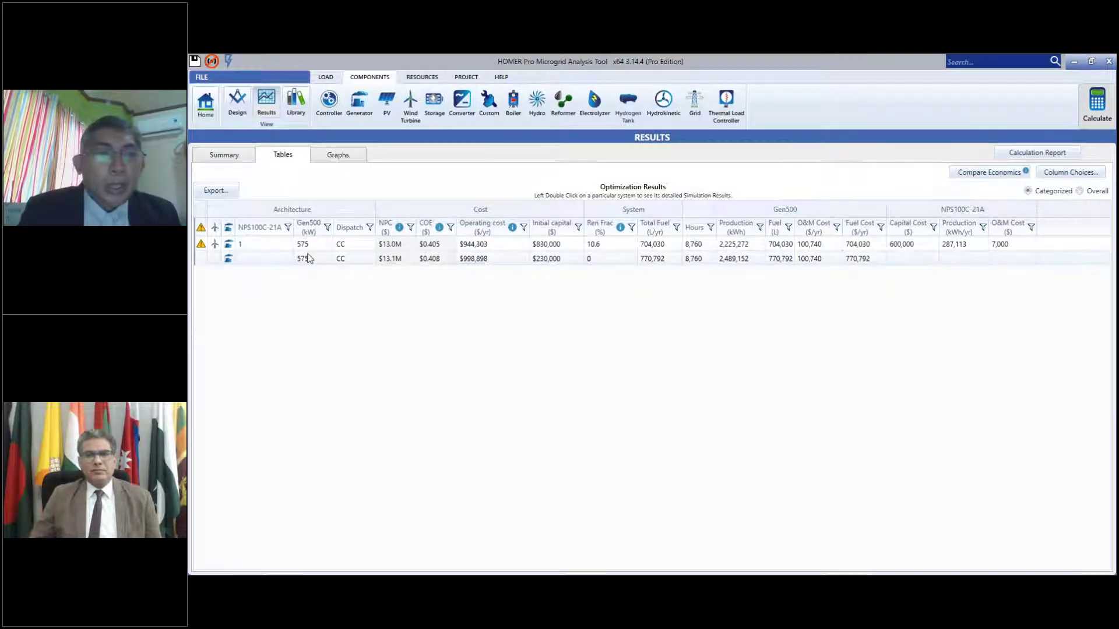
{"action": "left_click", "coordinate": [341, 245]}
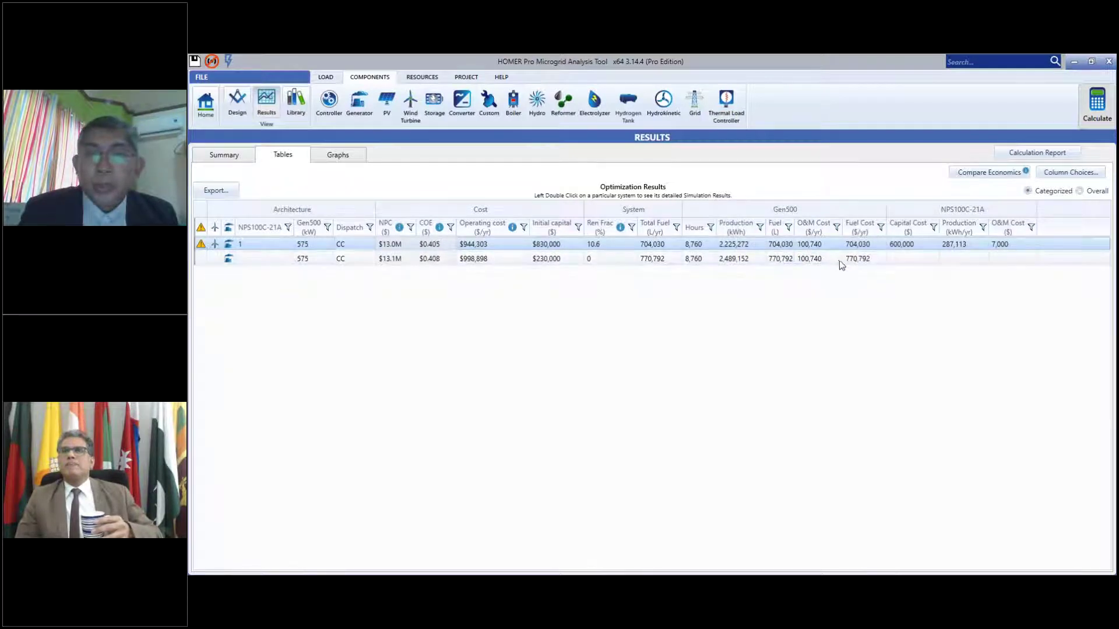
{"action": "left_click", "coordinate": [864, 260]}
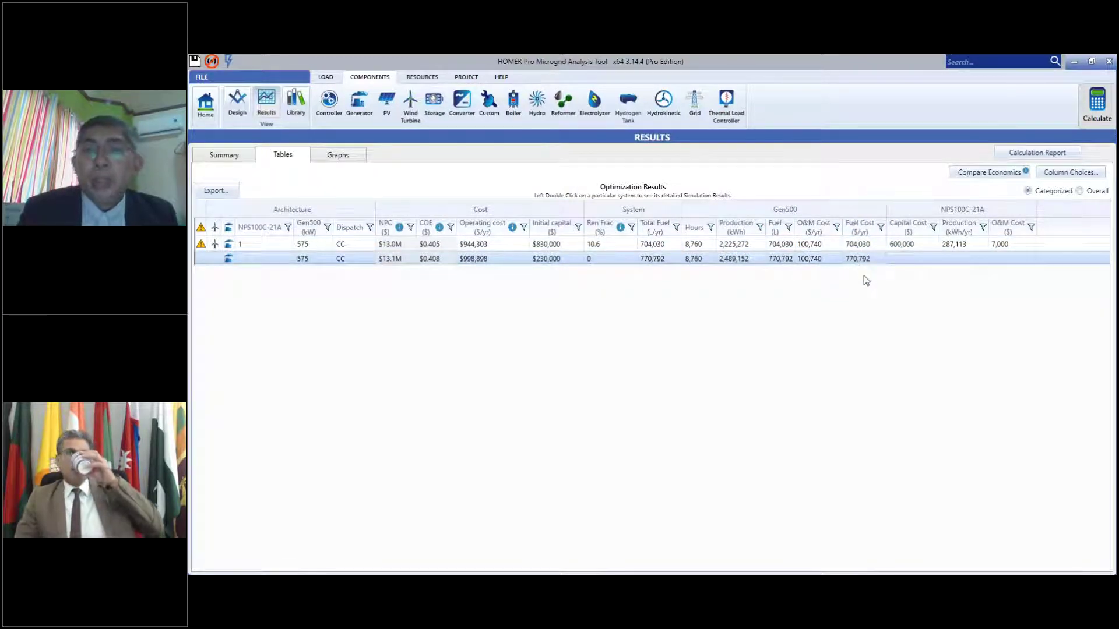
{"action": "left_click", "coordinate": [865, 246]}
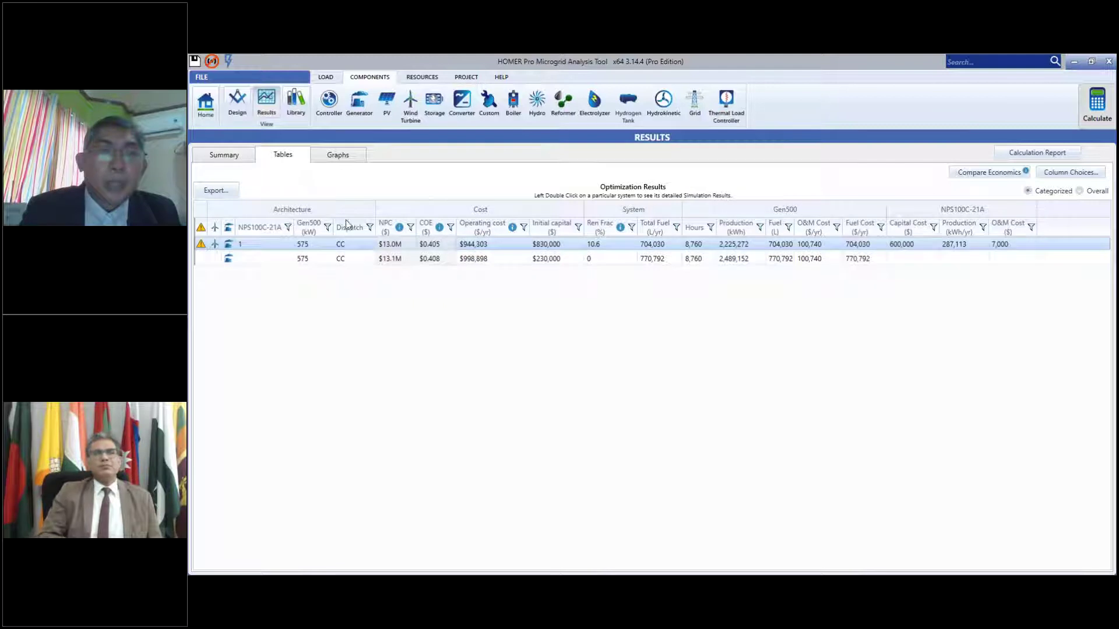
- Add 1.25 and 1.5 $/L as sensitivity values for the generator's diesel fuel price
{"action": "left_click", "coordinate": [245, 110]}
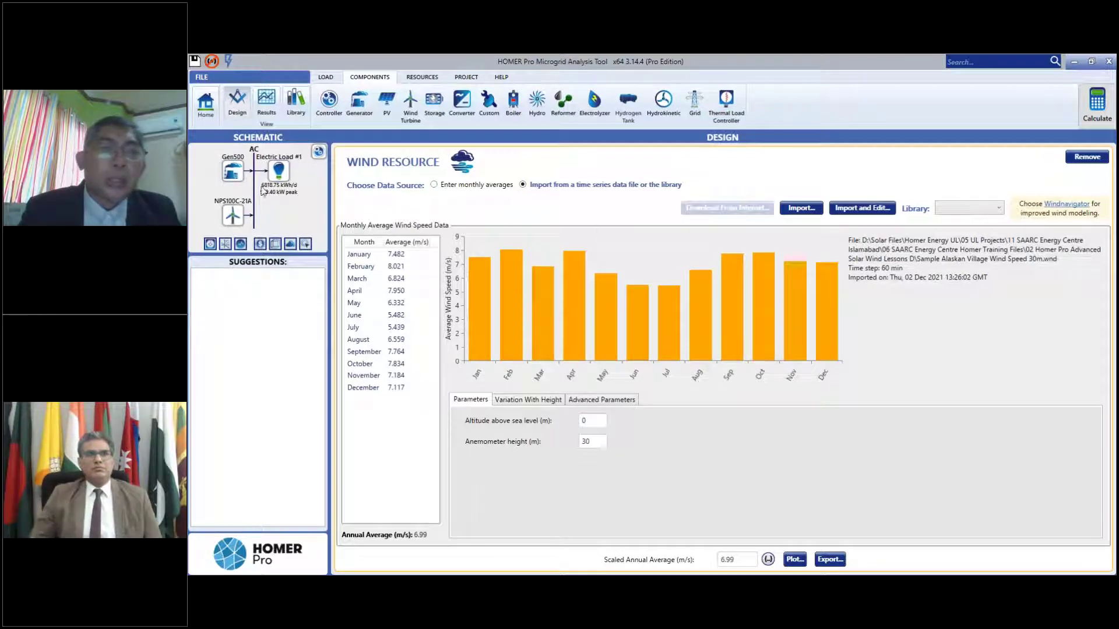
{"action": "left_click", "coordinate": [233, 173]}
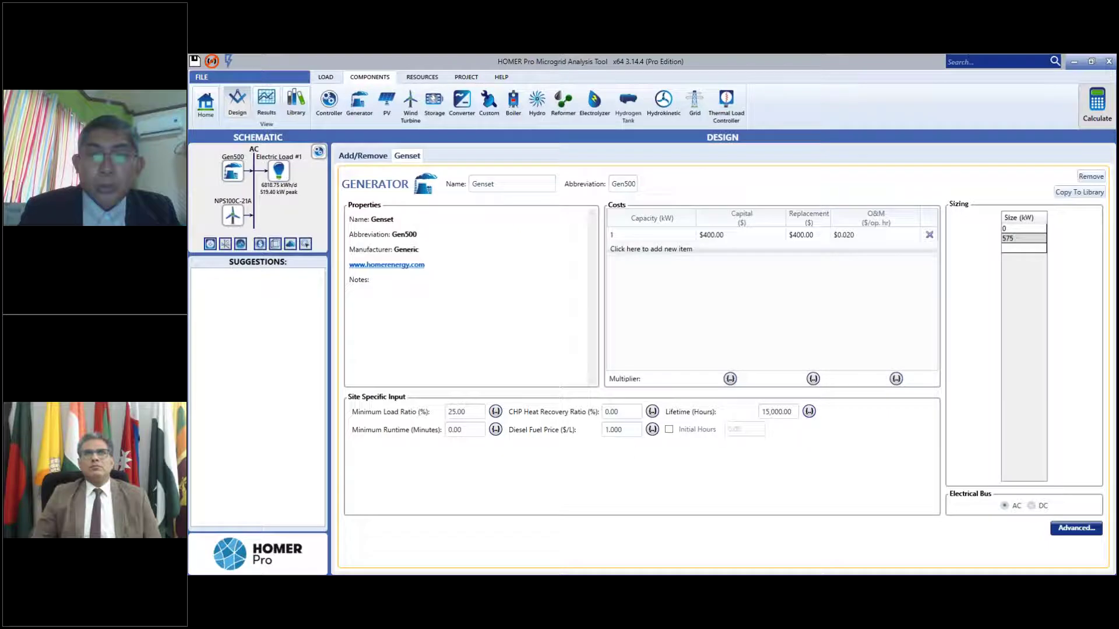
{"action": "left_click", "coordinate": [652, 431]}
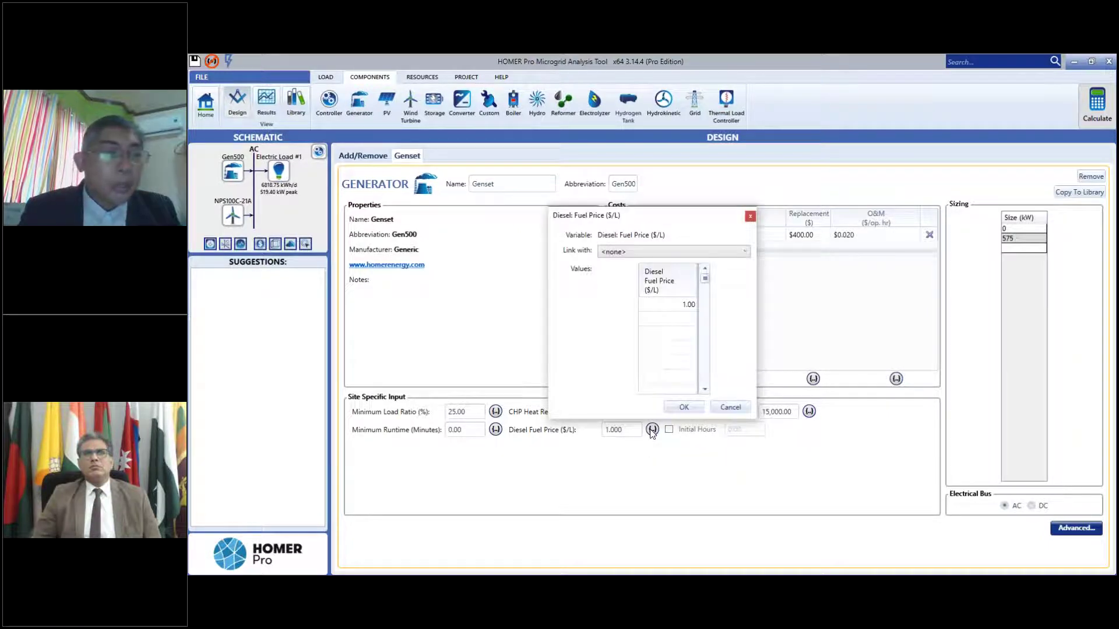
{"action": "left_click", "coordinate": [685, 321]}
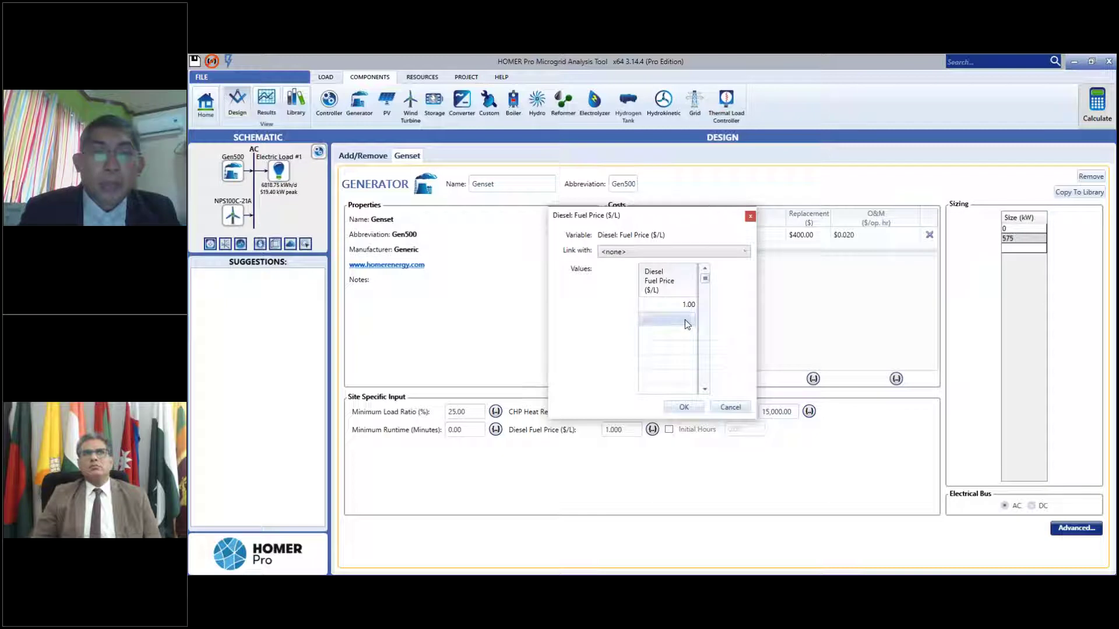
{"action": "type", "text": "1.25"}
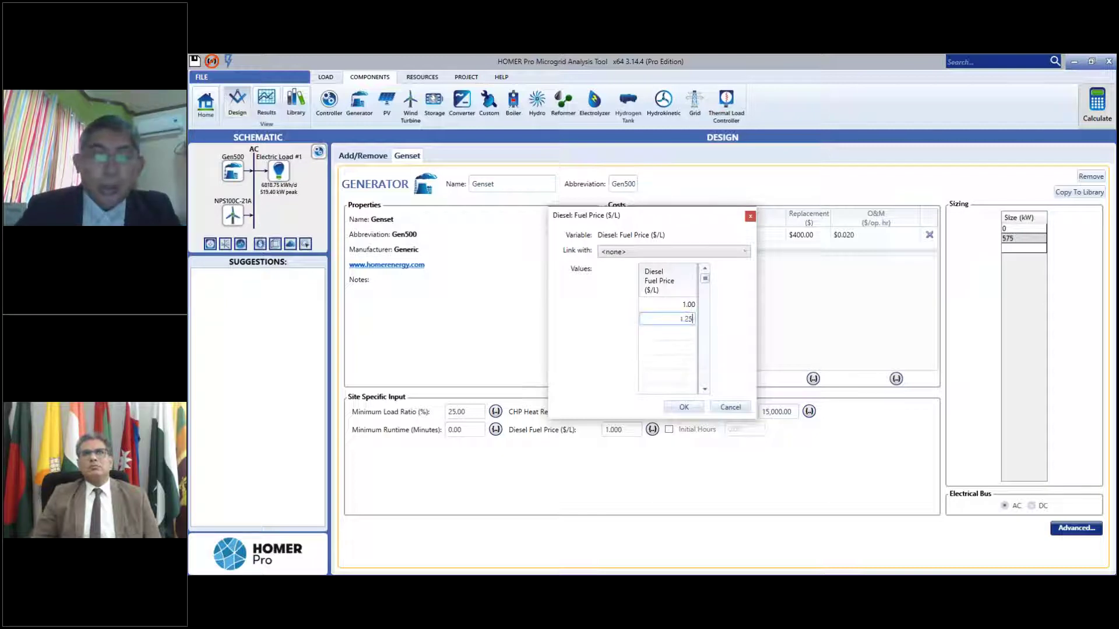
{"action": "key", "text": "Return"}
{"action": "type", "text": "1.5"}
{"action": "left_click", "coordinate": [676, 320]}
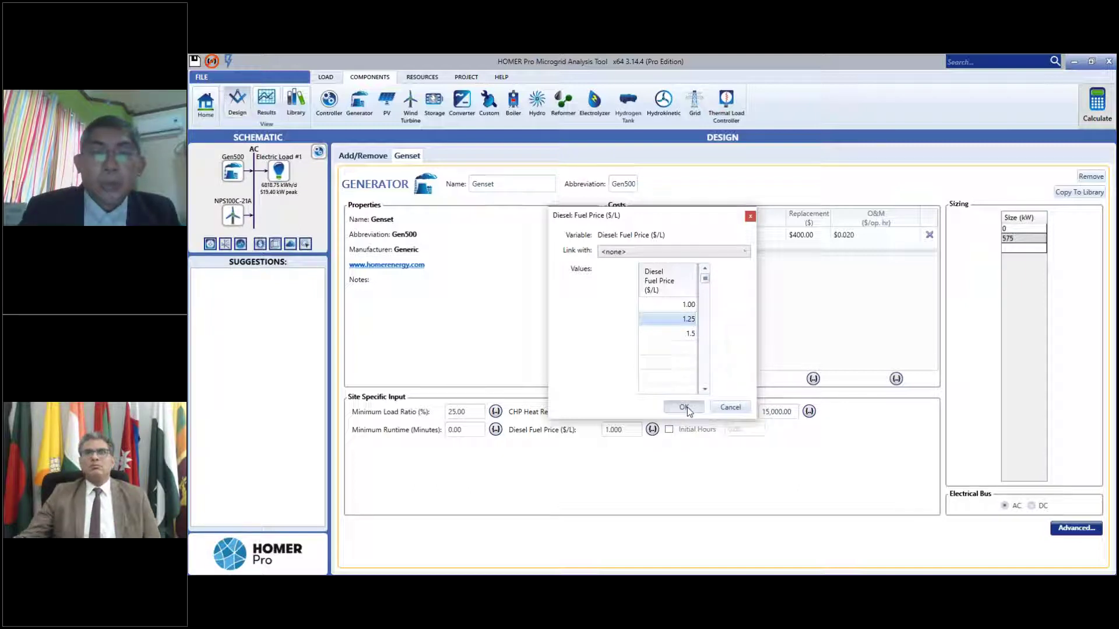
{"action": "left_click", "coordinate": [685, 407]}
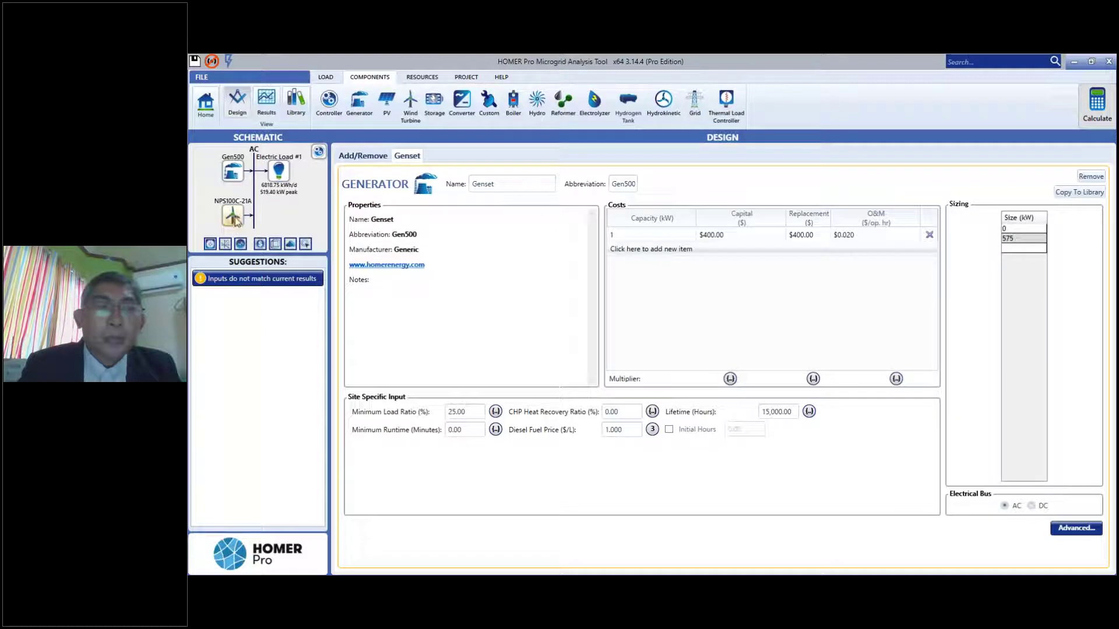
- Add 5 and 8 m/s as sensitivity values for the wind resource's scaled annual average
{"action": "left_click", "coordinate": [417, 78]}
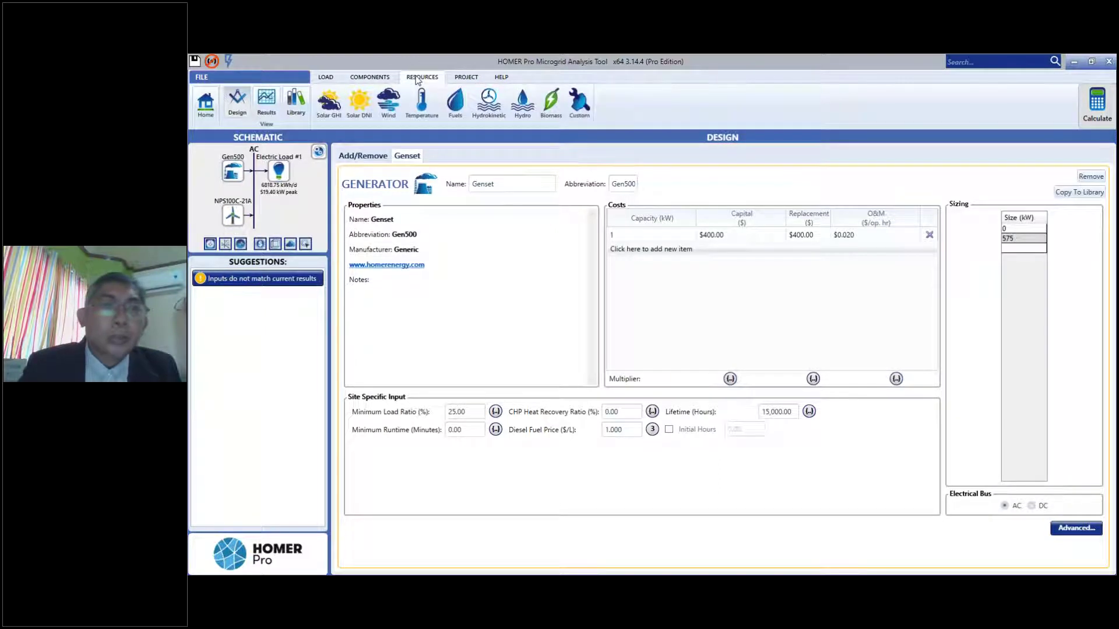
{"action": "left_click", "coordinate": [389, 105]}
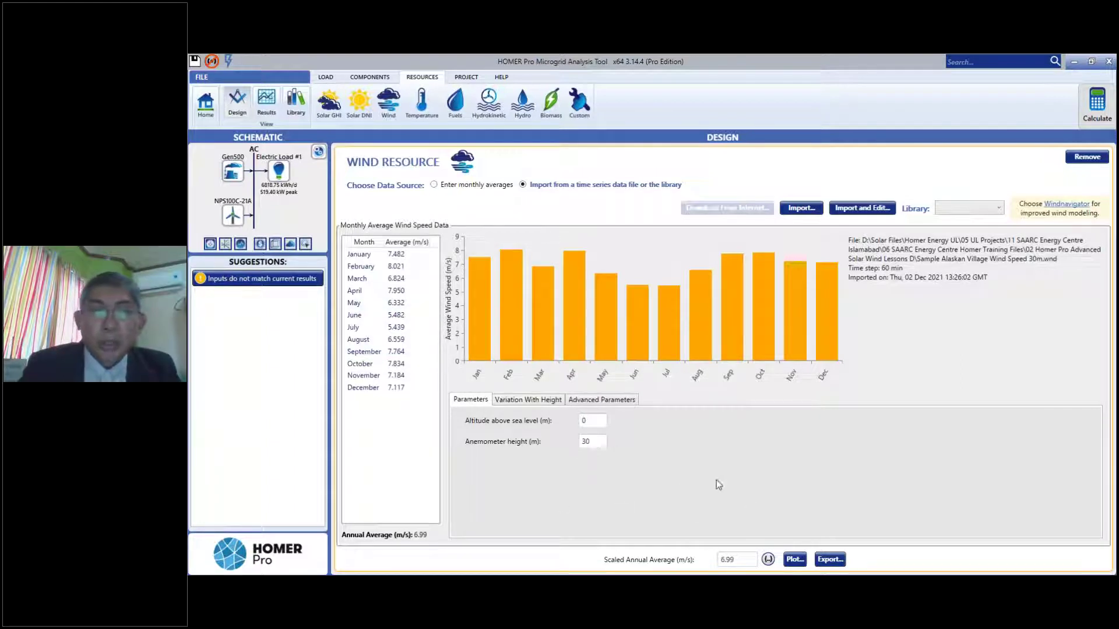
{"action": "left_click", "coordinate": [768, 560]}
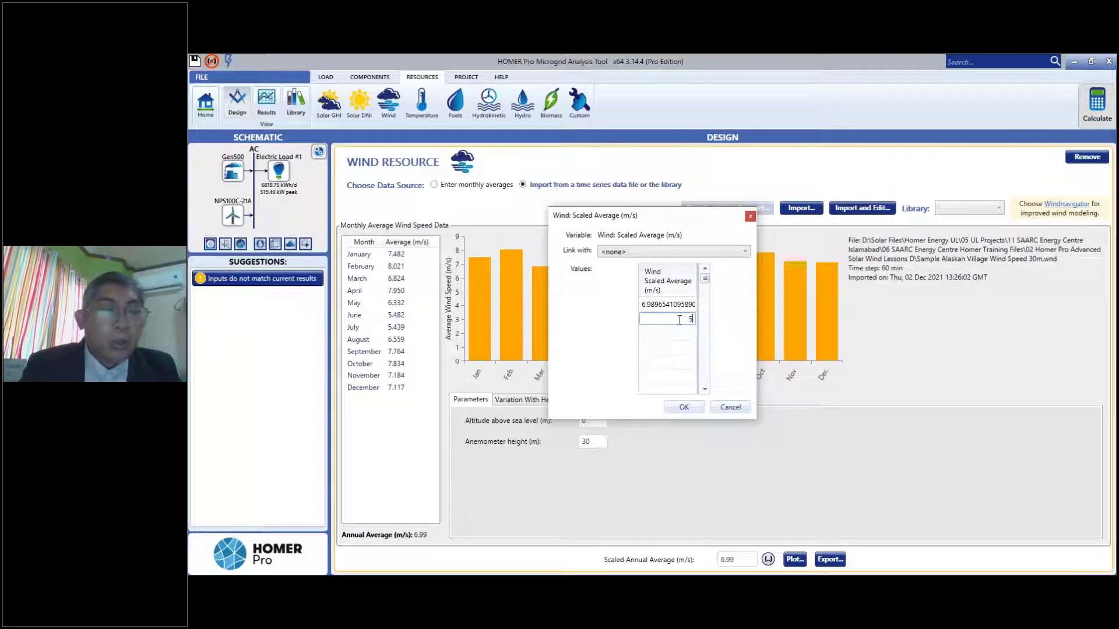
{"action": "key", "text": "Return"}
{"action": "type", "text": "8"}
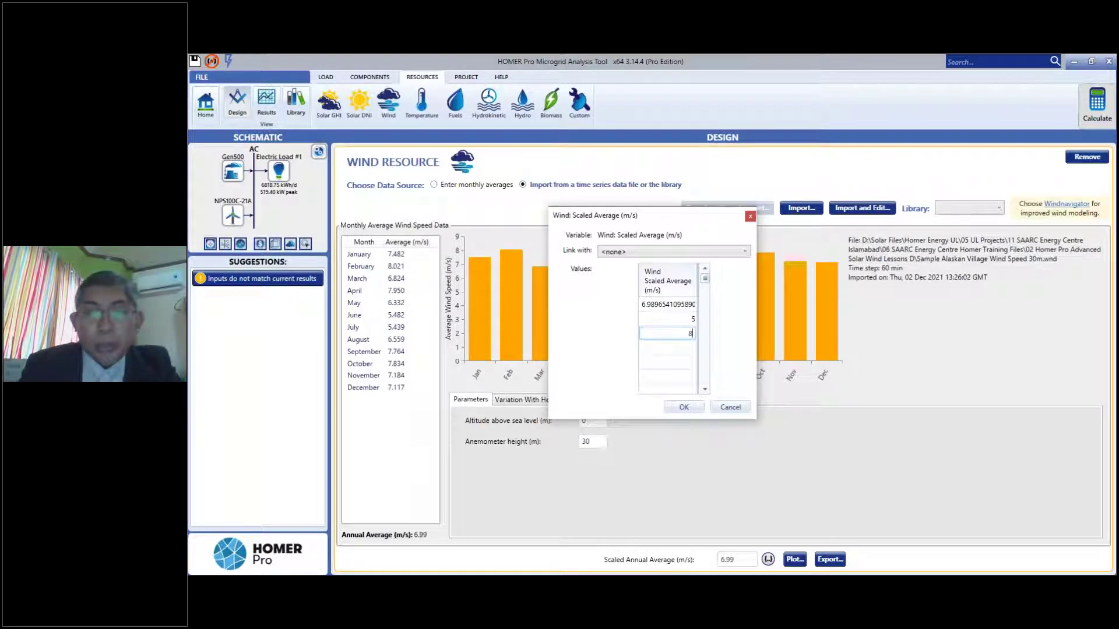
{"action": "left_click_drag", "start_coordinate": [673, 323], "coordinate": [673, 343]}
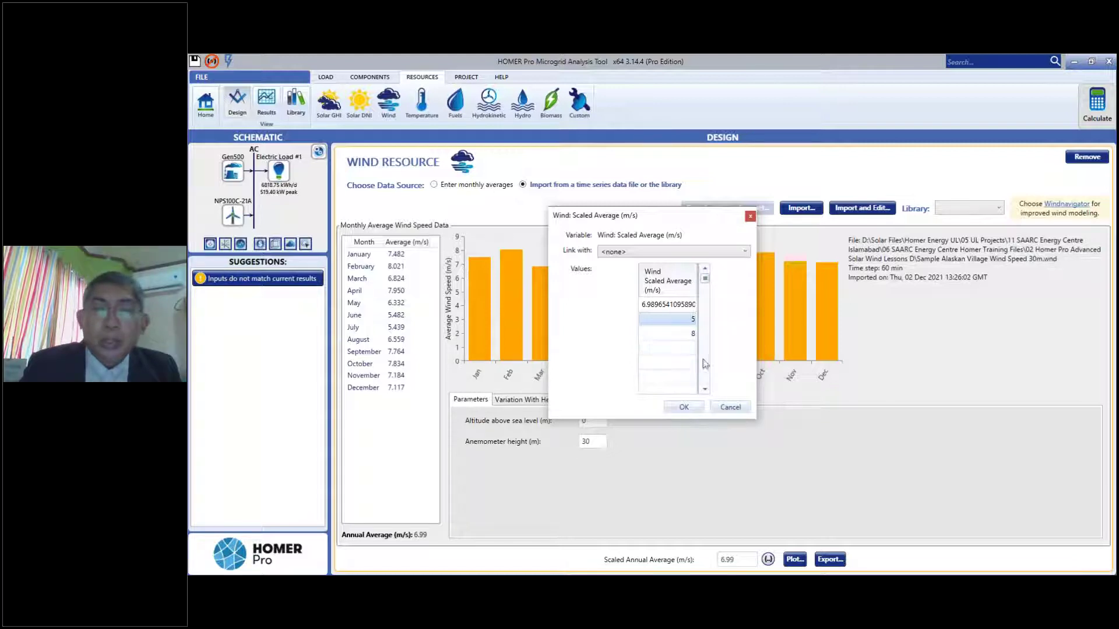
{"action": "left_click", "coordinate": [690, 410]}
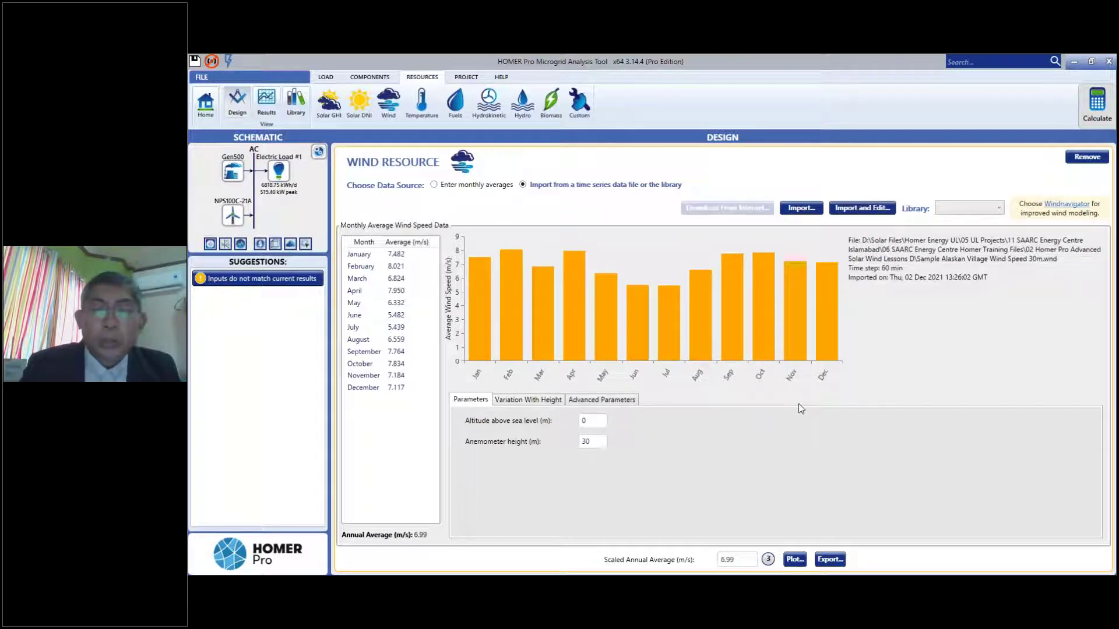
- Review the project's sensitivity inputs for diesel fuel price and scaled average wind speed
{"action": "left_click", "coordinate": [470, 79]}
{"action": "left_click", "coordinate": [507, 103]}
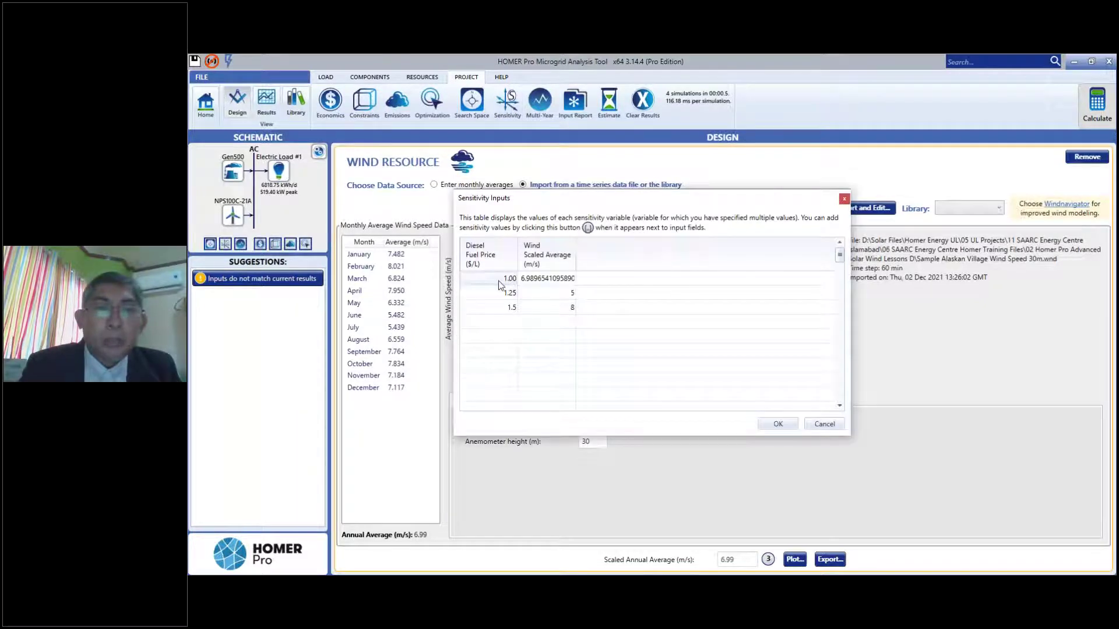
{"action": "left_click", "coordinate": [494, 307]}
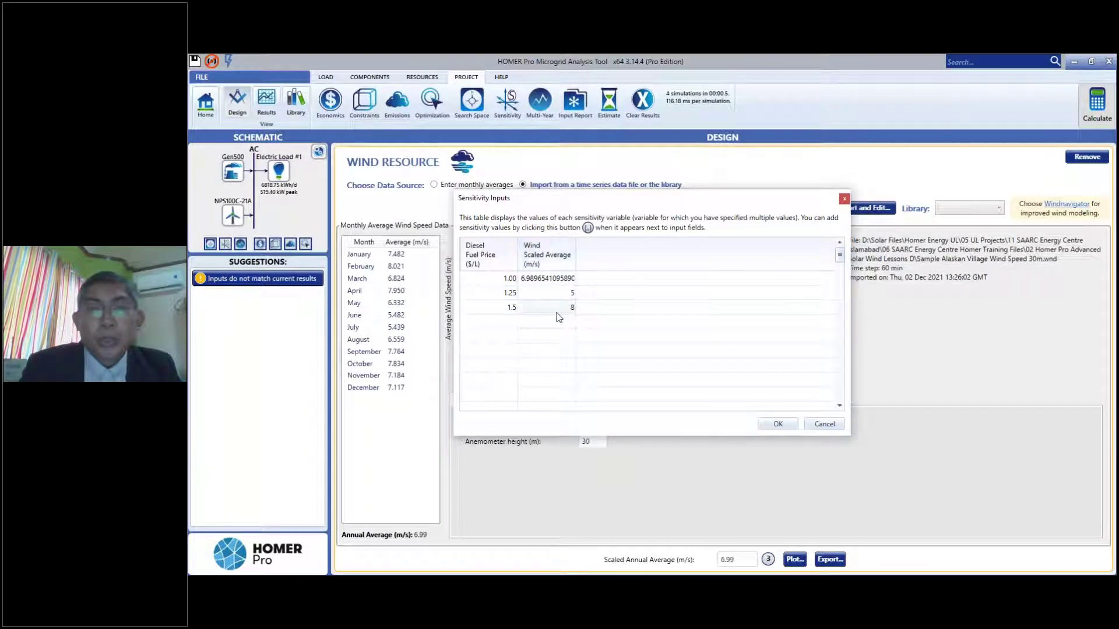
{"action": "left_click", "coordinate": [778, 424]}
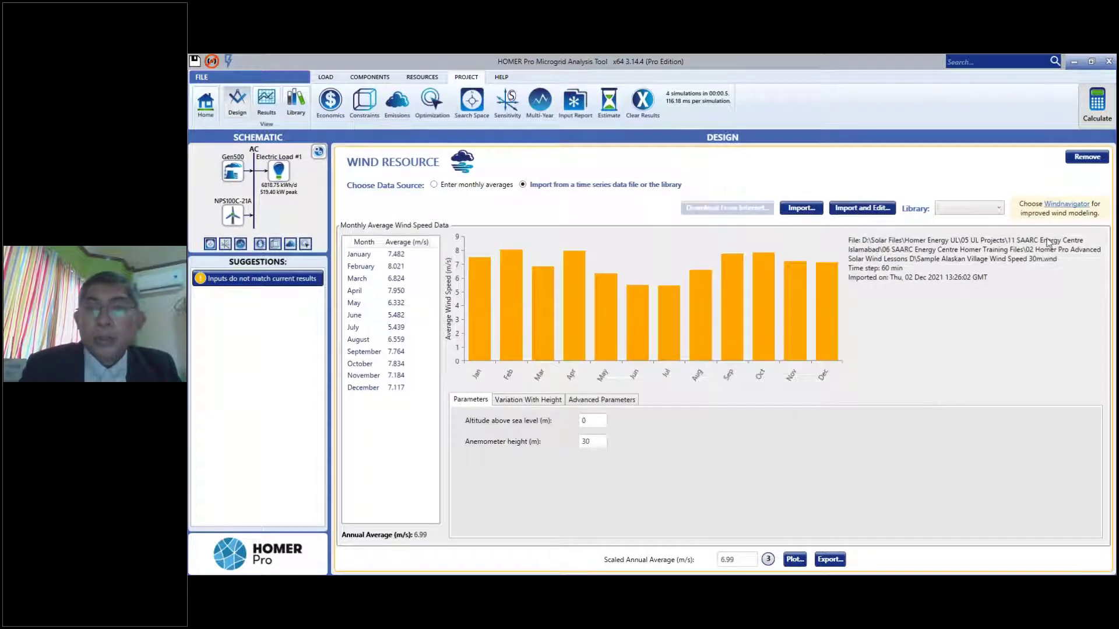
- Calculate the sensitivity cases and superimpose Cost of Energy ($) on the optimal system type plot of diesel fuel price versus wind speed
{"action": "left_click", "coordinate": [1096, 105]}
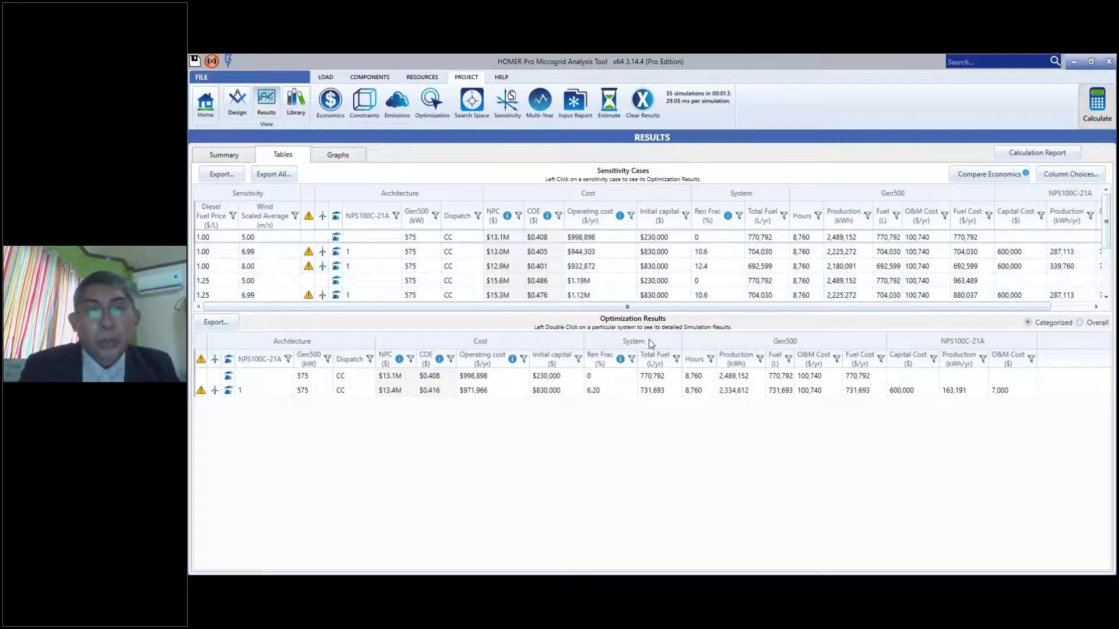
{"action": "left_click", "coordinate": [337, 158]}
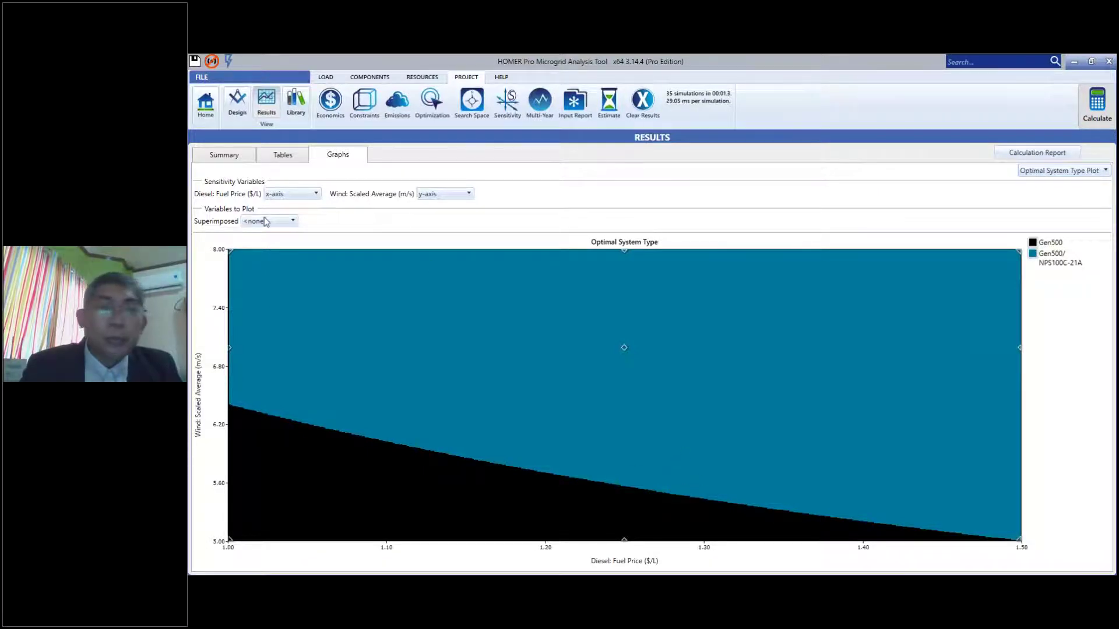
{"action": "left_click", "coordinate": [294, 222]}
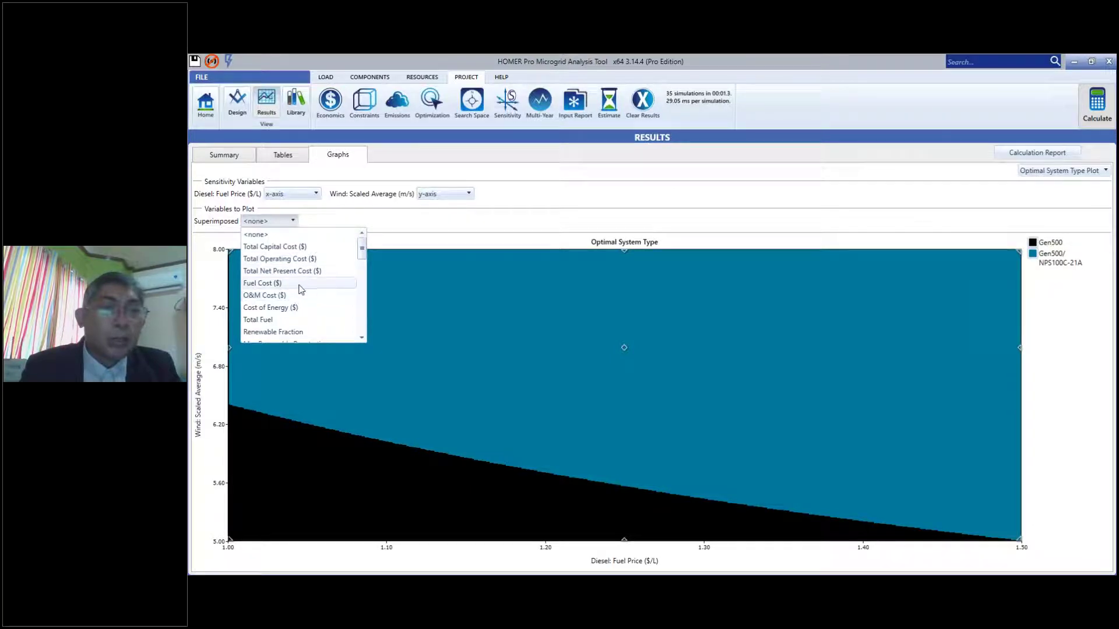
{"action": "scroll", "coordinate": [303, 298], "scroll_direction": "down", "scroll_amount": 1}
{"action": "scroll", "coordinate": [303, 297], "scroll_direction": "down", "scroll_amount": 1}
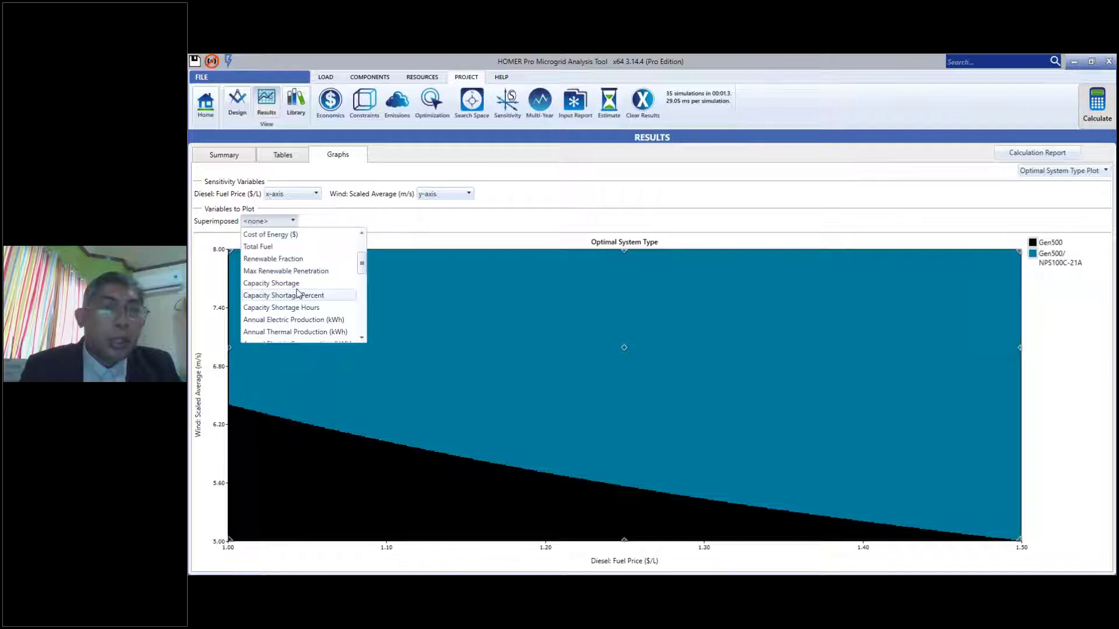
{"action": "scroll", "coordinate": [301, 290], "scroll_direction": "up", "scroll_amount": 2}
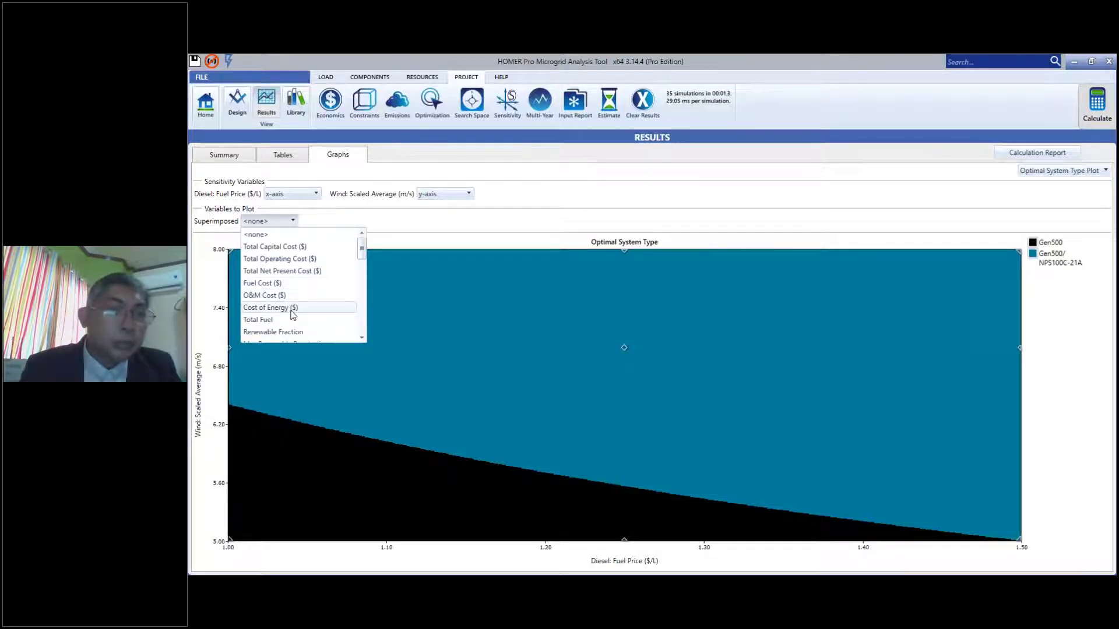
{"action": "left_click", "coordinate": [294, 310]}
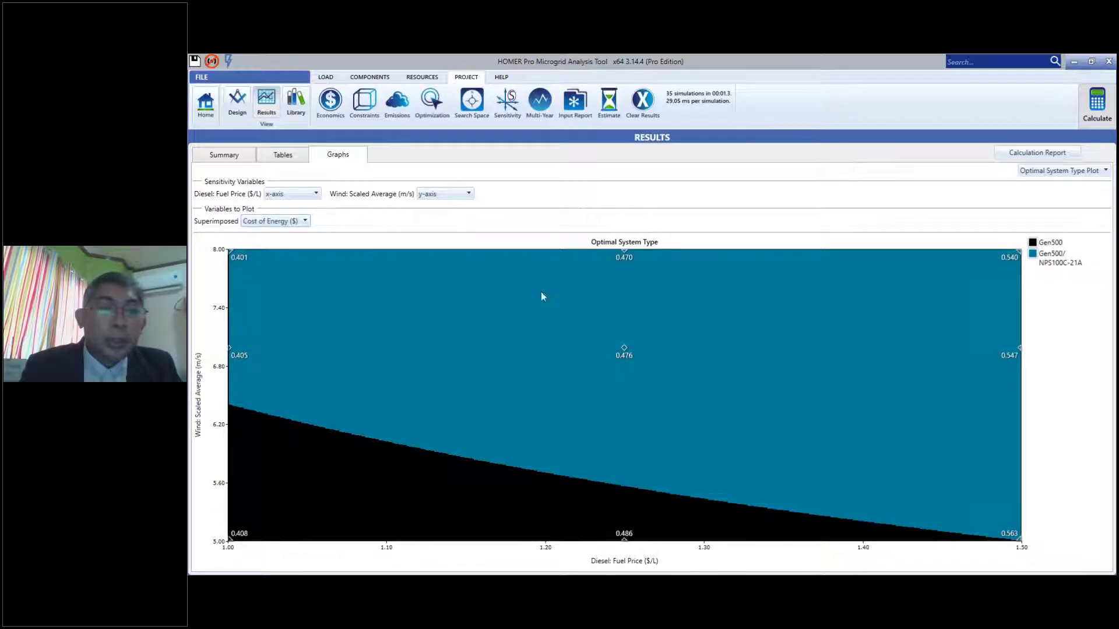
- Display the sensitivity results as a surface plot and choose Cost of Energy ($) as its surface variable
{"action": "left_click", "coordinate": [1035, 178]}
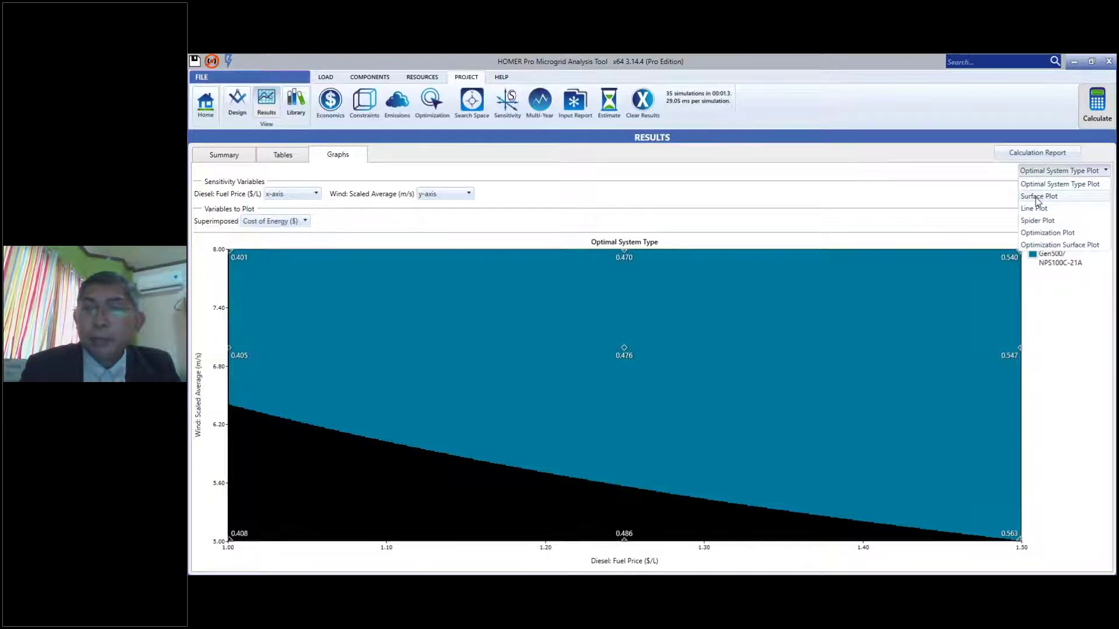
{"action": "left_click", "coordinate": [1037, 198]}
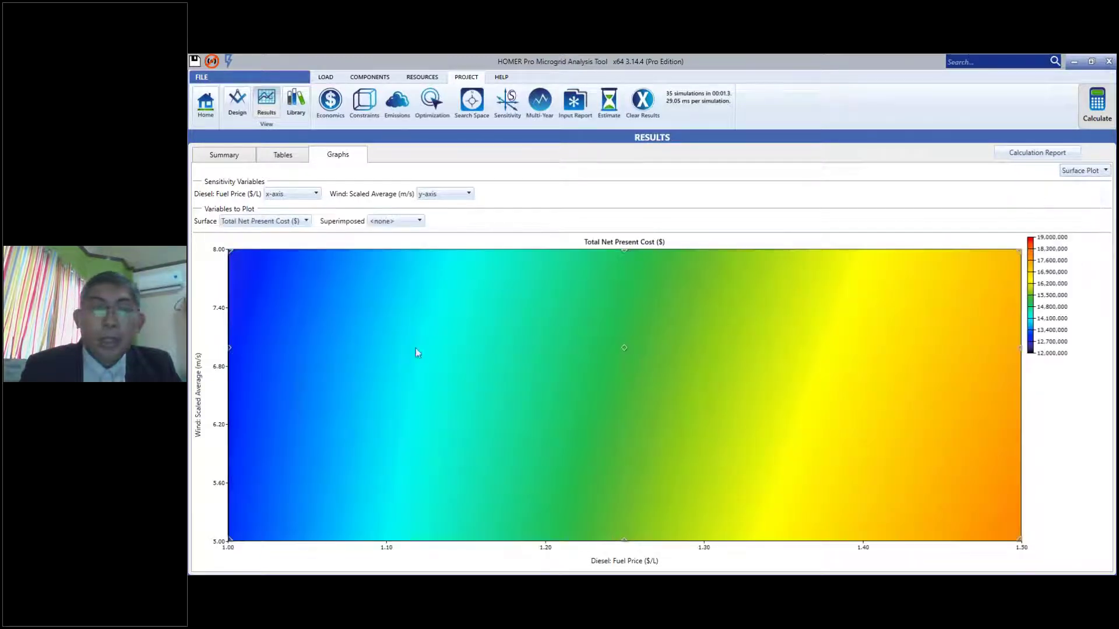
{"action": "left_click", "coordinate": [306, 221]}
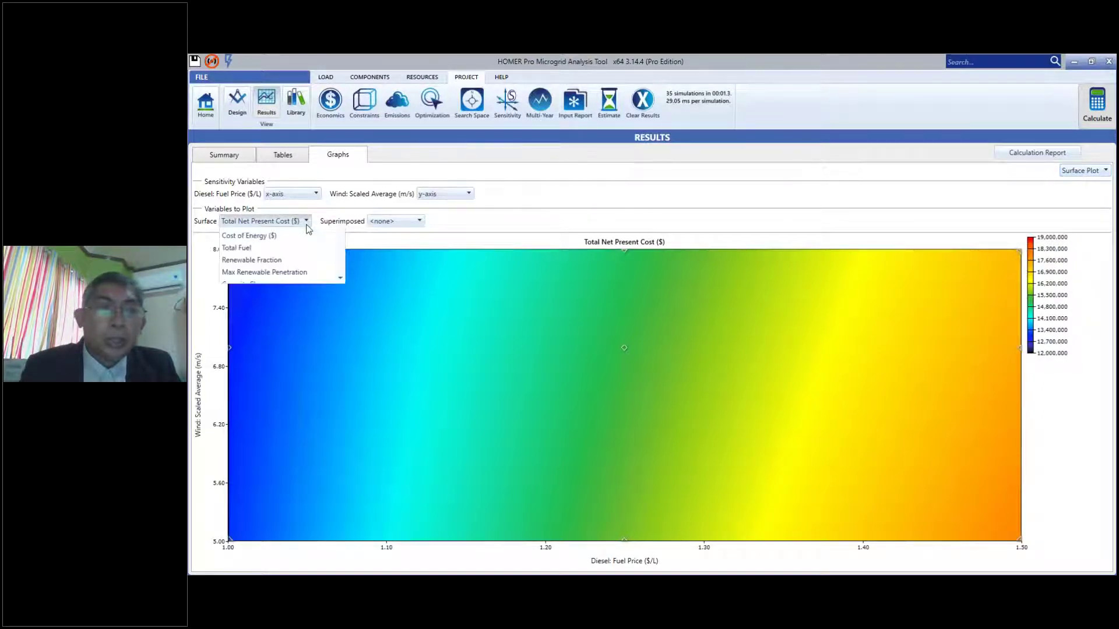
{"action": "left_click", "coordinate": [274, 295]}
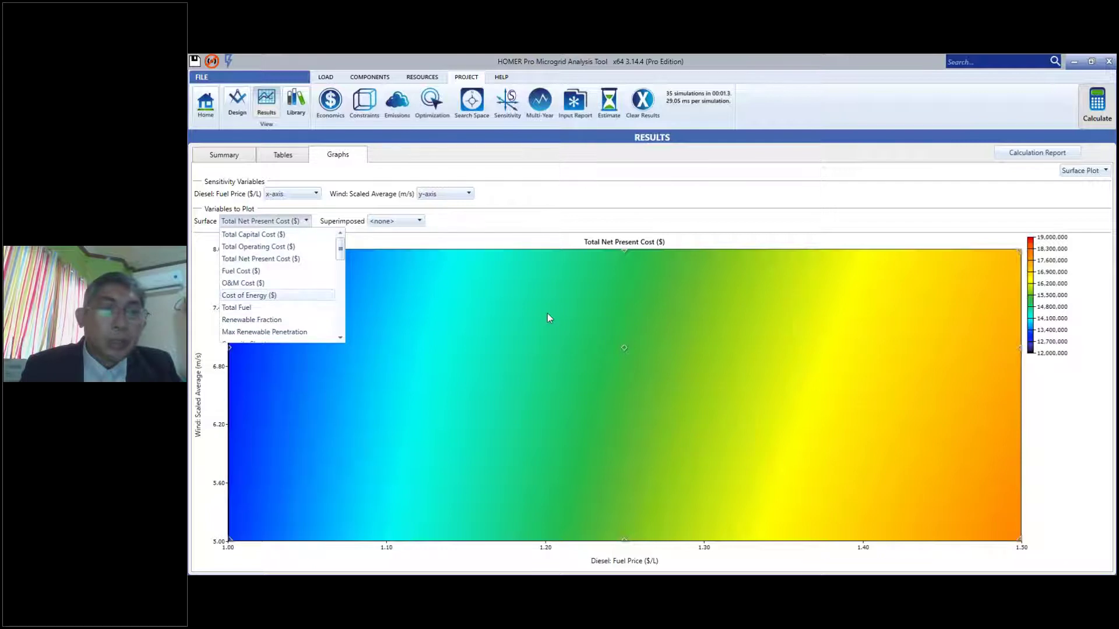
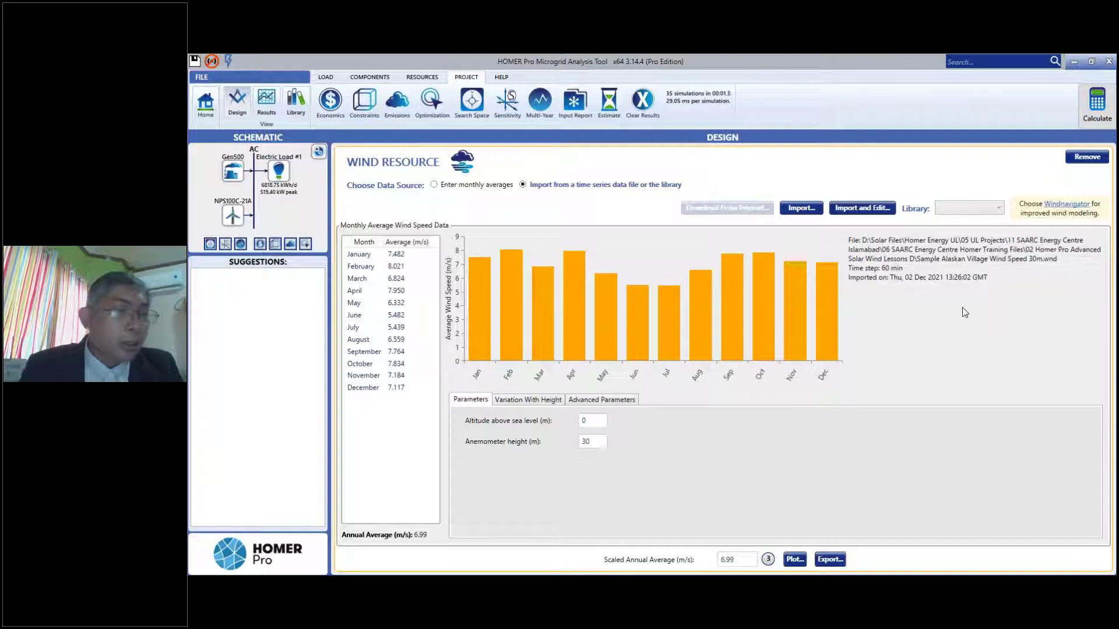
- Remove 1.00 and 1.25 $/L from the generator's diesel fuel price sensitivity values, keeping only 1.5 $/L
{"action": "left_click", "coordinate": [229, 173]}
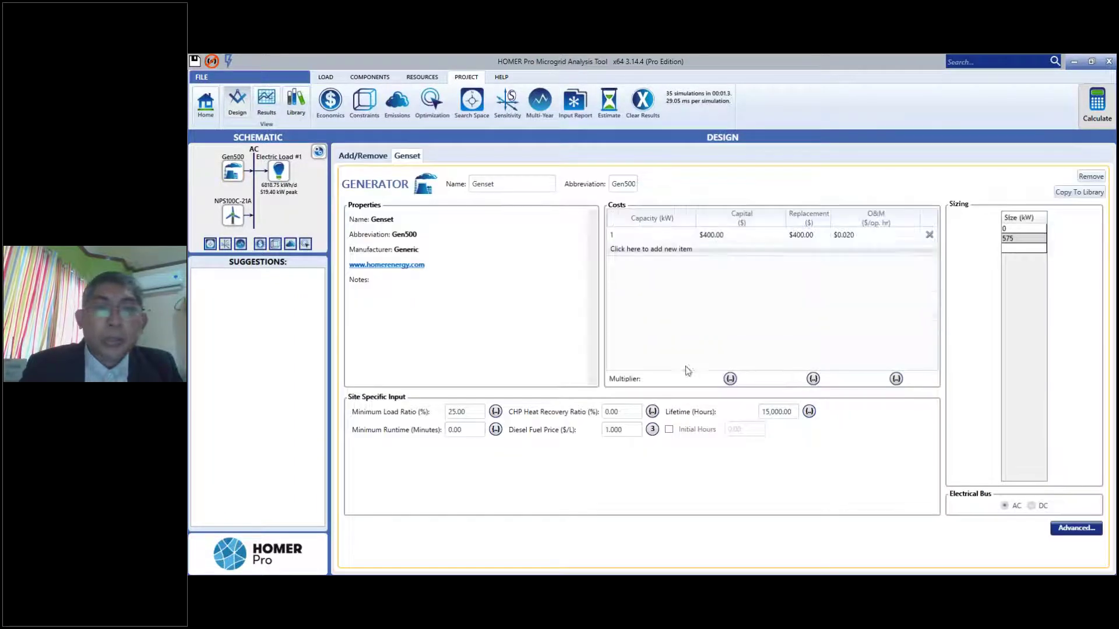
{"action": "left_click", "coordinate": [652, 430]}
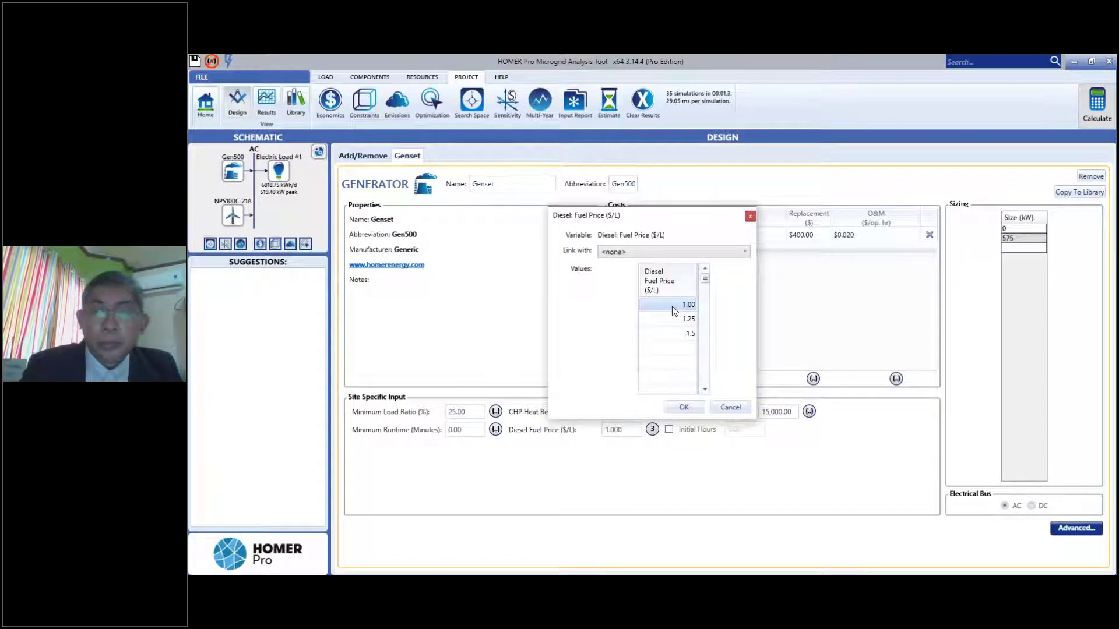
{"action": "key", "text": "Delete"}
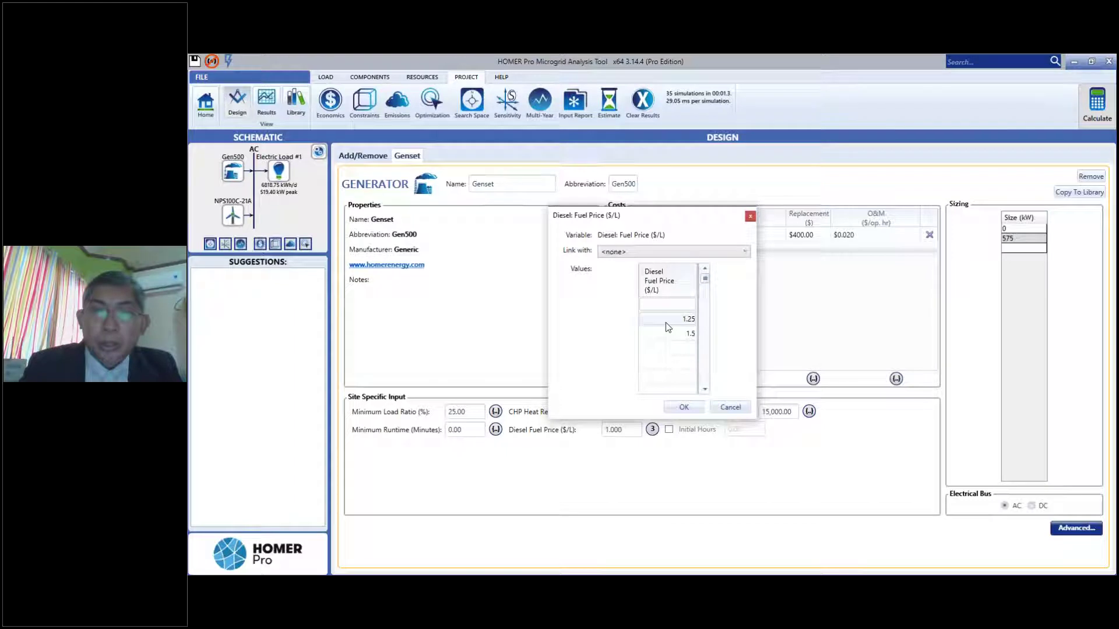
{"action": "left_click", "coordinate": [665, 320]}
{"action": "key", "text": "Delete"}
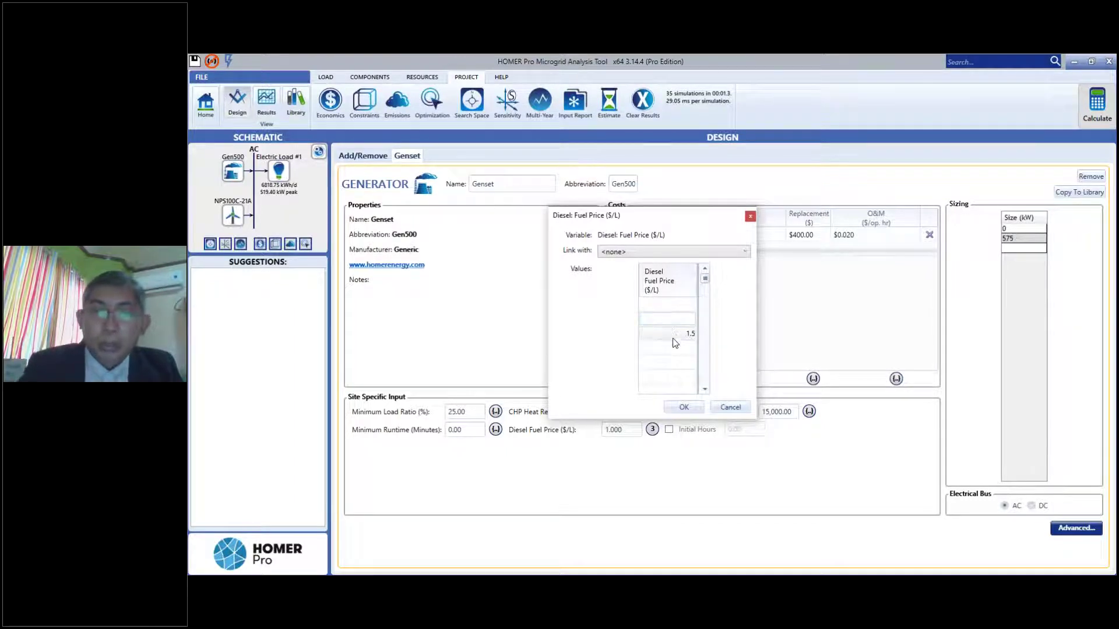
{"action": "left_click", "coordinate": [683, 409]}
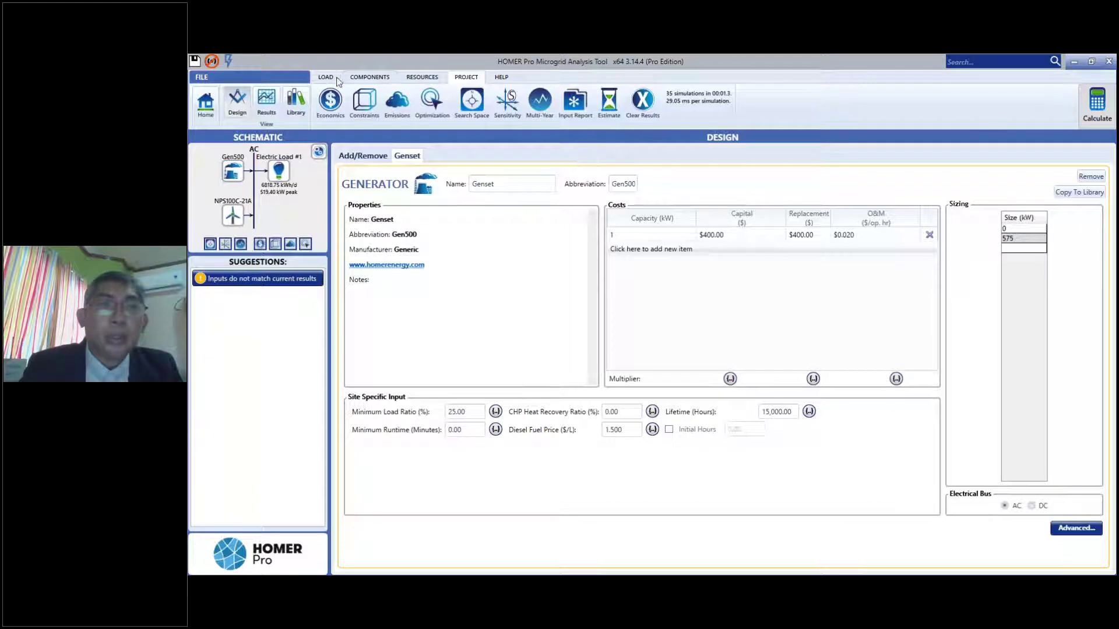
- Remove the 5 and 8 m/s sensitivity values from the wind resource's scaled annual average
{"action": "left_click", "coordinate": [421, 77]}
{"action": "left_click", "coordinate": [388, 102]}
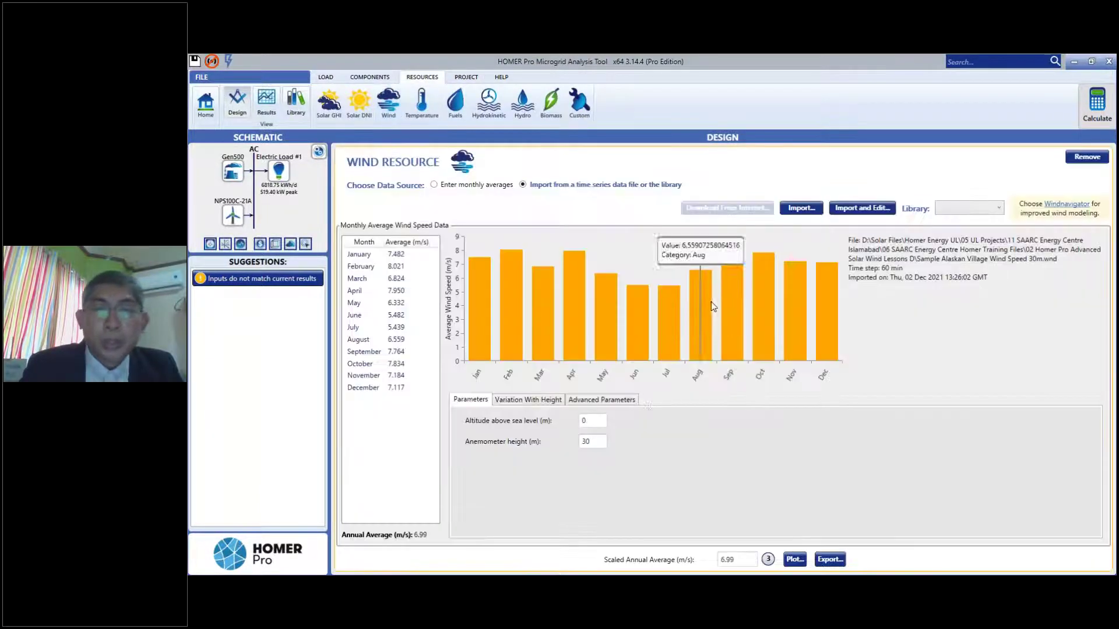
{"action": "left_click", "coordinate": [768, 559]}
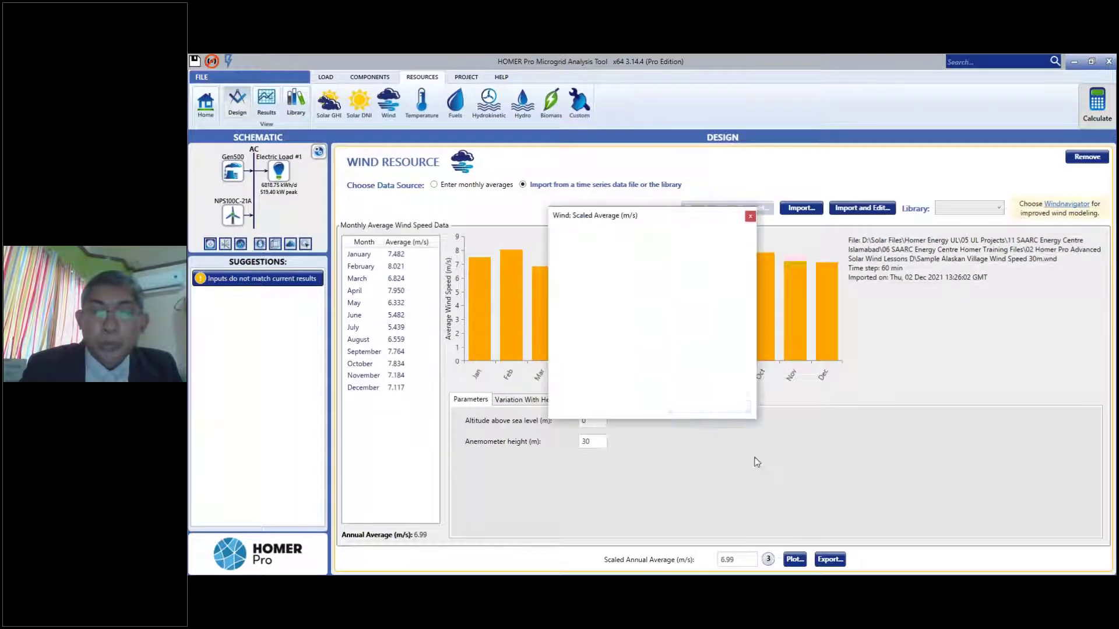
{"action": "left_click", "coordinate": [684, 320]}
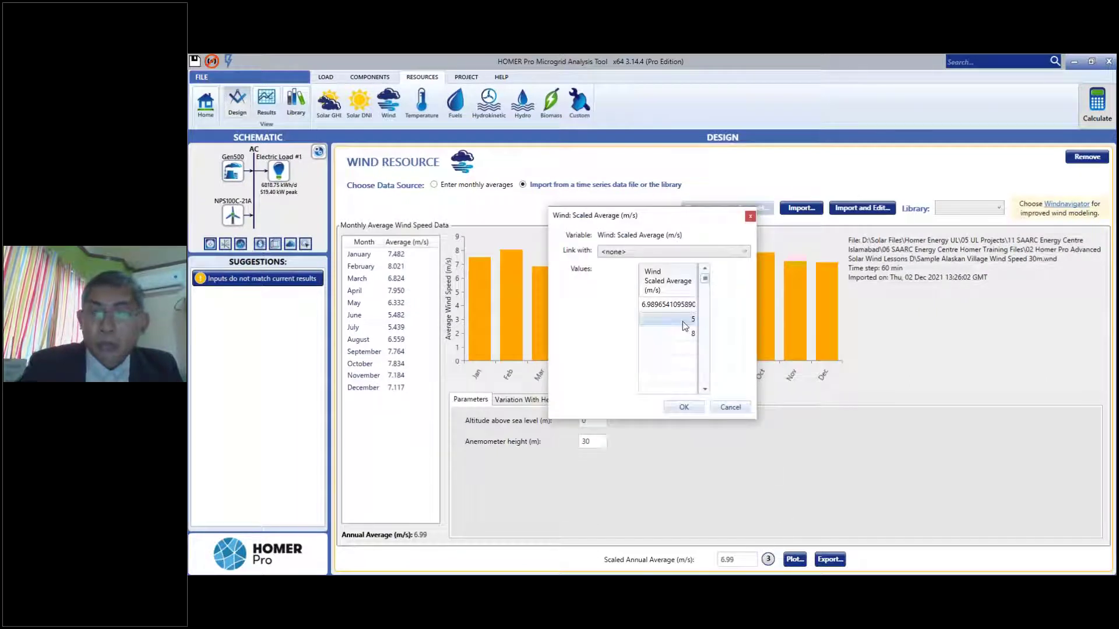
{"action": "left_click", "coordinate": [680, 331]}
{"action": "left_click", "coordinate": [687, 319]}
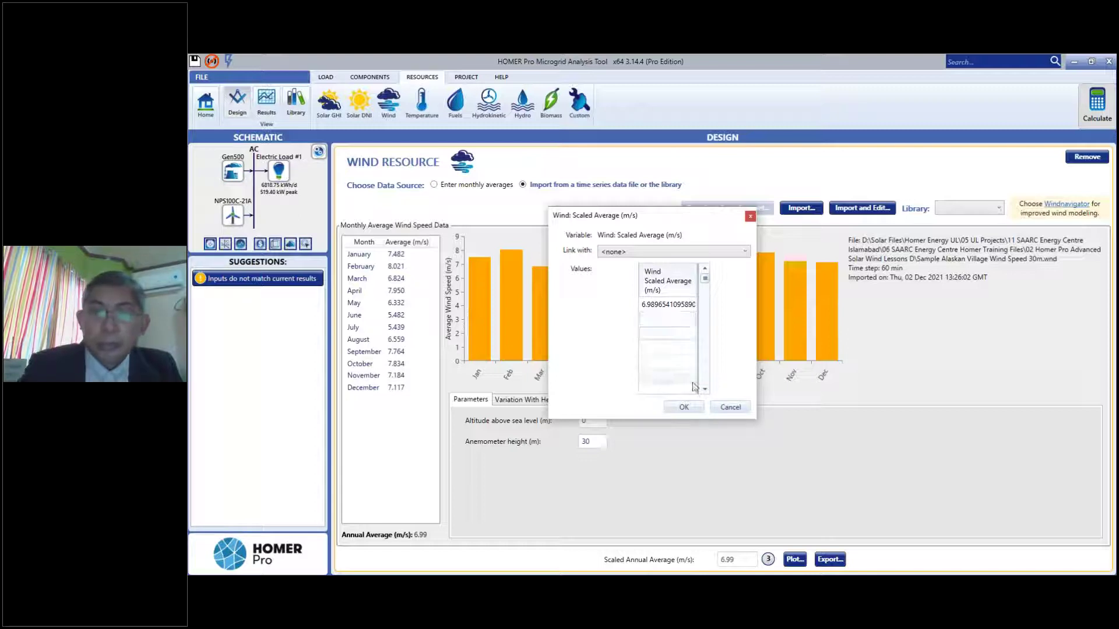
{"action": "left_click", "coordinate": [686, 407]}
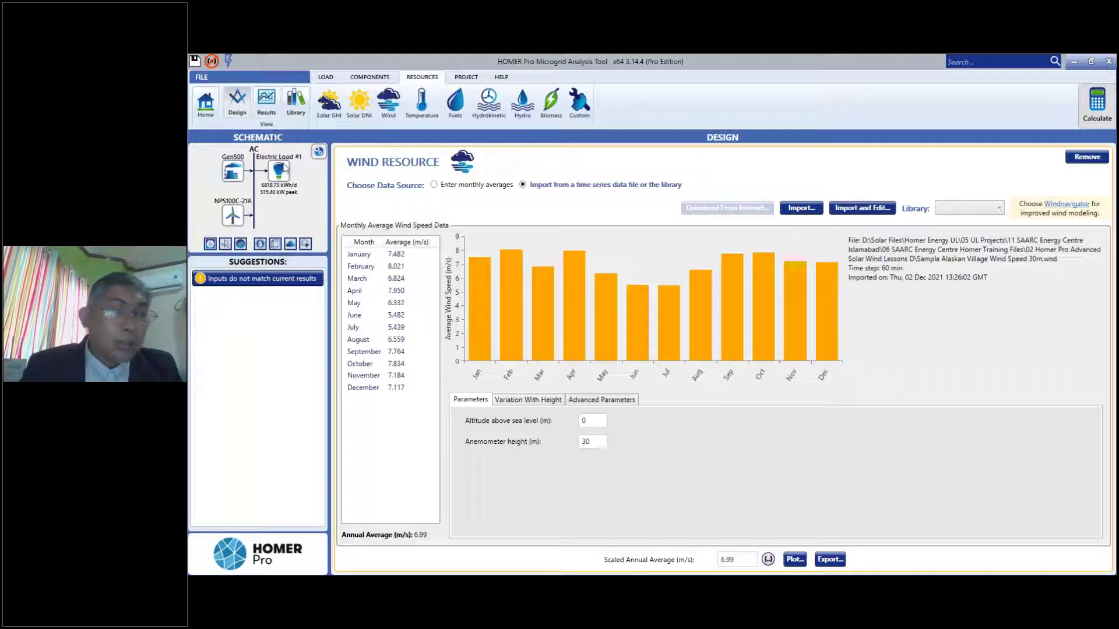
- Set the availability losses in the NPS100C-21A turbine's advanced properties to 2%
{"action": "left_click", "coordinate": [240, 220]}
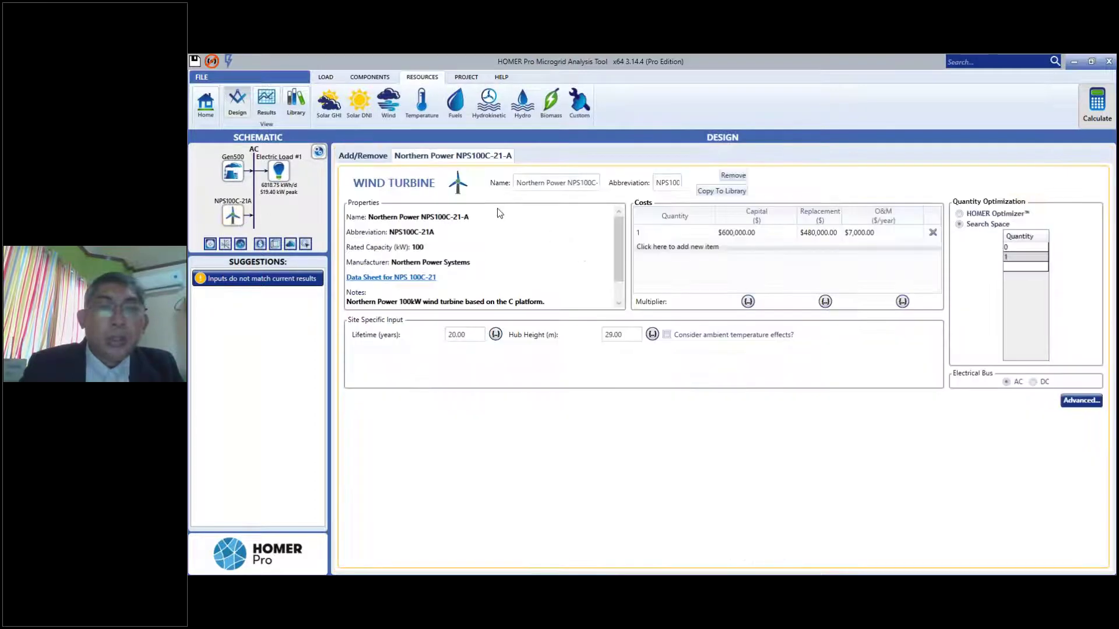
{"action": "left_click", "coordinate": [1080, 400]}
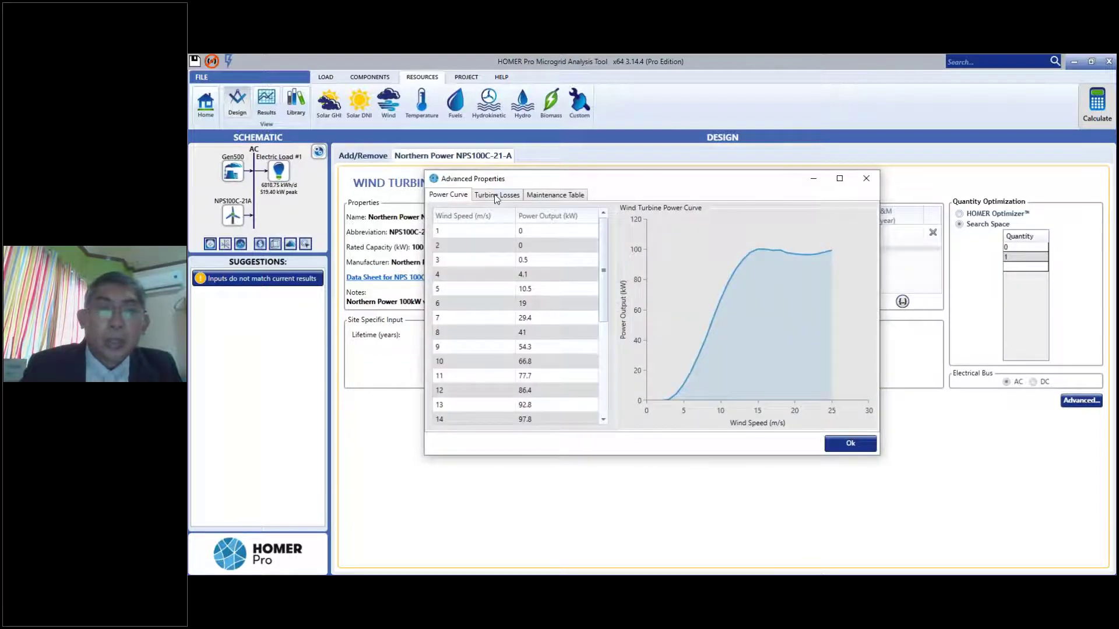
{"action": "left_click", "coordinate": [496, 196]}
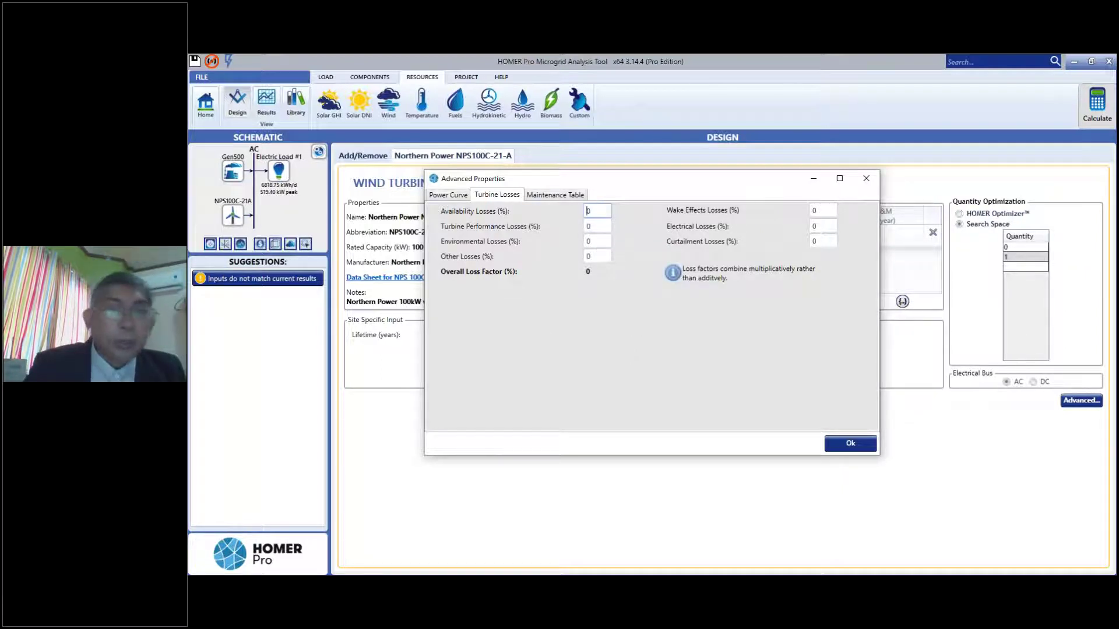
{"action": "type", "text": "2"}
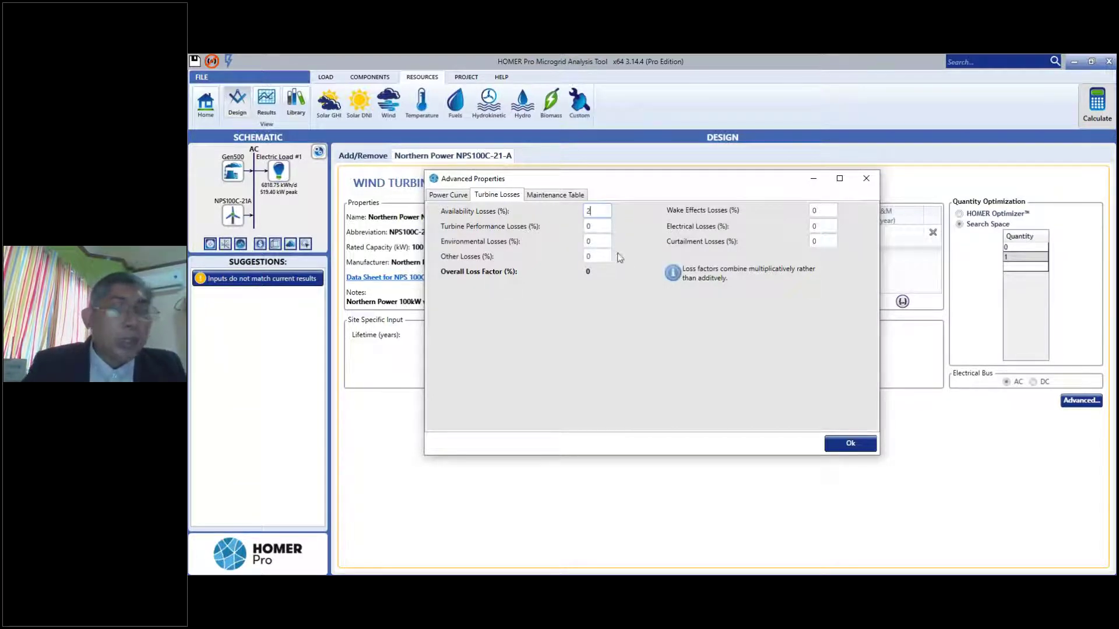
- Set the turbine's wake effects losses to 2%
{"action": "left_click", "coordinate": [829, 210]}
{"action": "double_click", "coordinate": [828, 210]}
{"action": "type", "text": "2"}
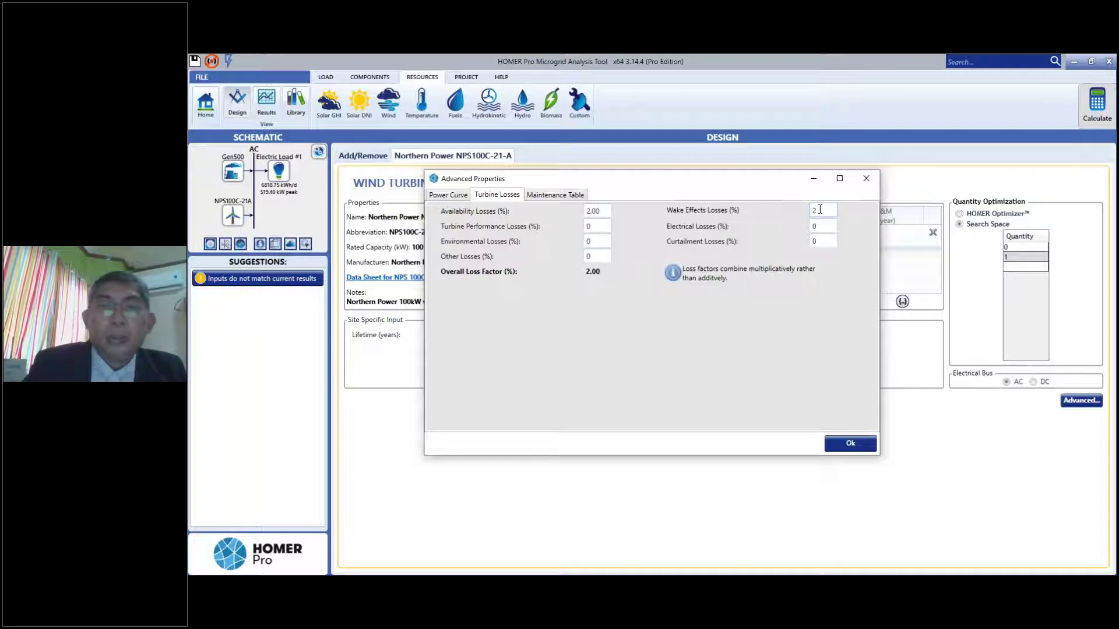
{"action": "left_click", "coordinate": [595, 227]}
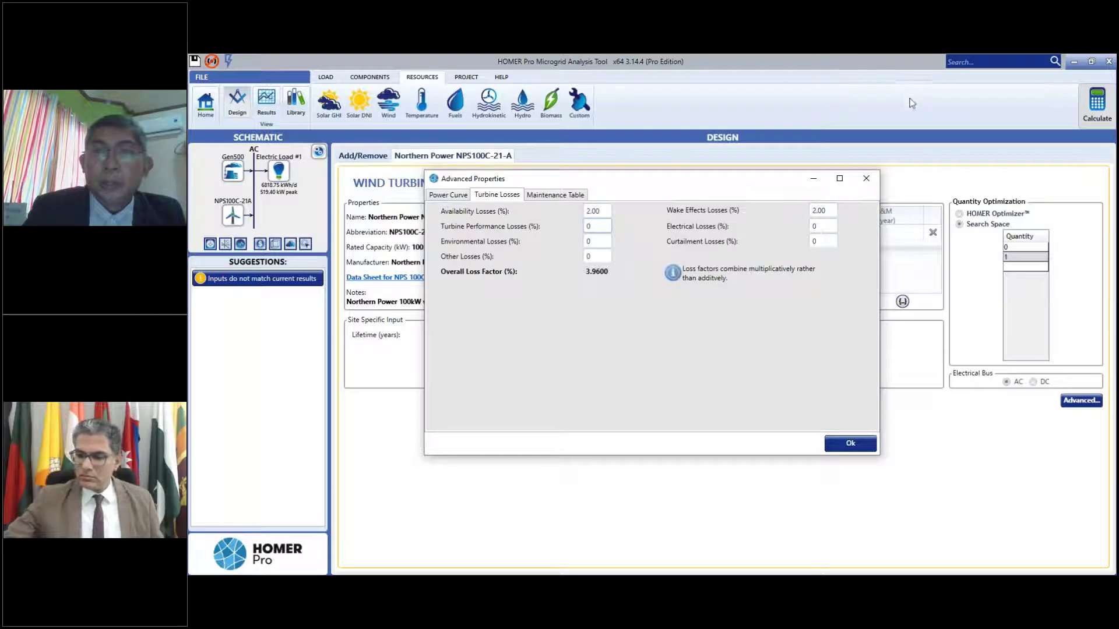
- Set both the turbine's wake effects losses and its turbine performance losses to 1%
{"action": "left_click", "coordinate": [821, 210]}
{"action": "type", "text": "1"}
{"action": "left_click", "coordinate": [589, 226]}
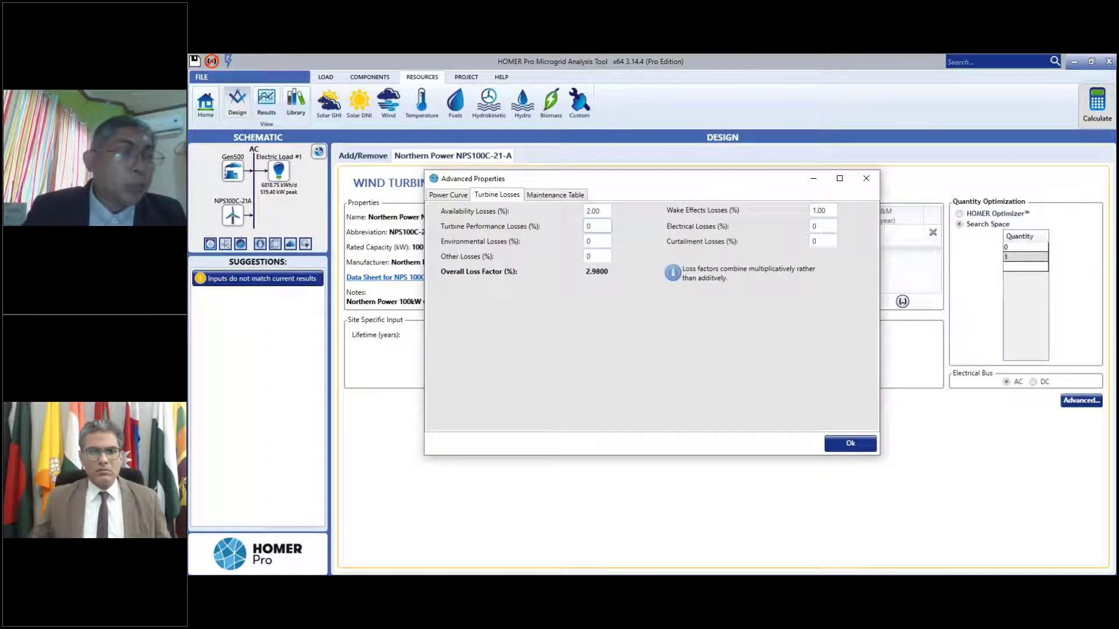
{"action": "double_click", "coordinate": [586, 227]}
{"action": "type", "text": "1"}
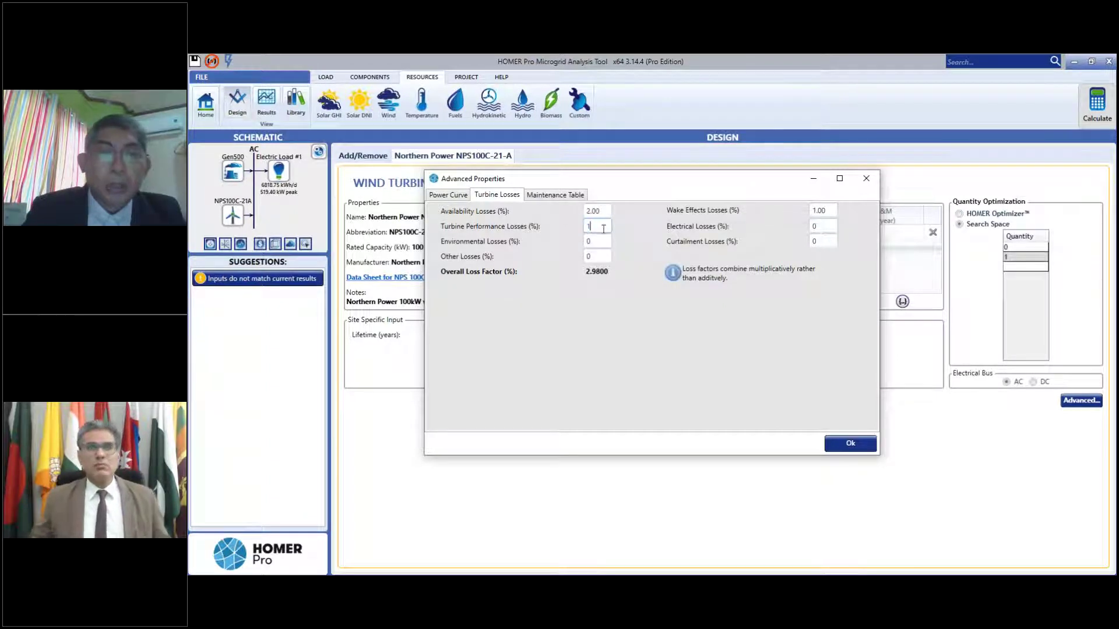
- Set the turbine's electrical losses to 2% and its environmental losses to 1%
{"action": "left_click", "coordinate": [828, 227]}
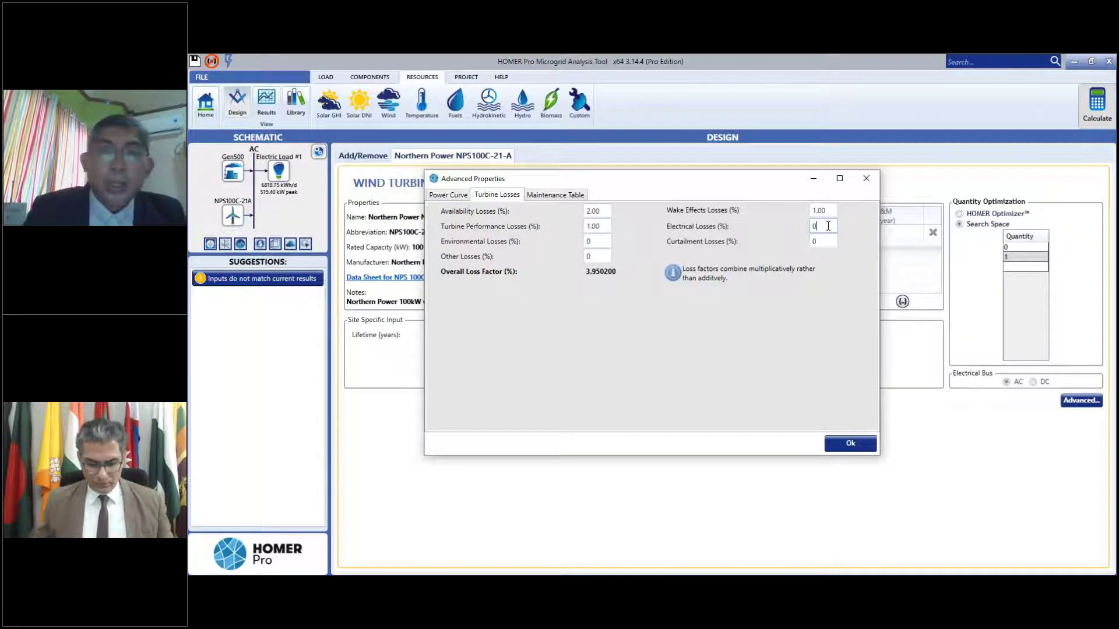
{"action": "type", "text": "2"}
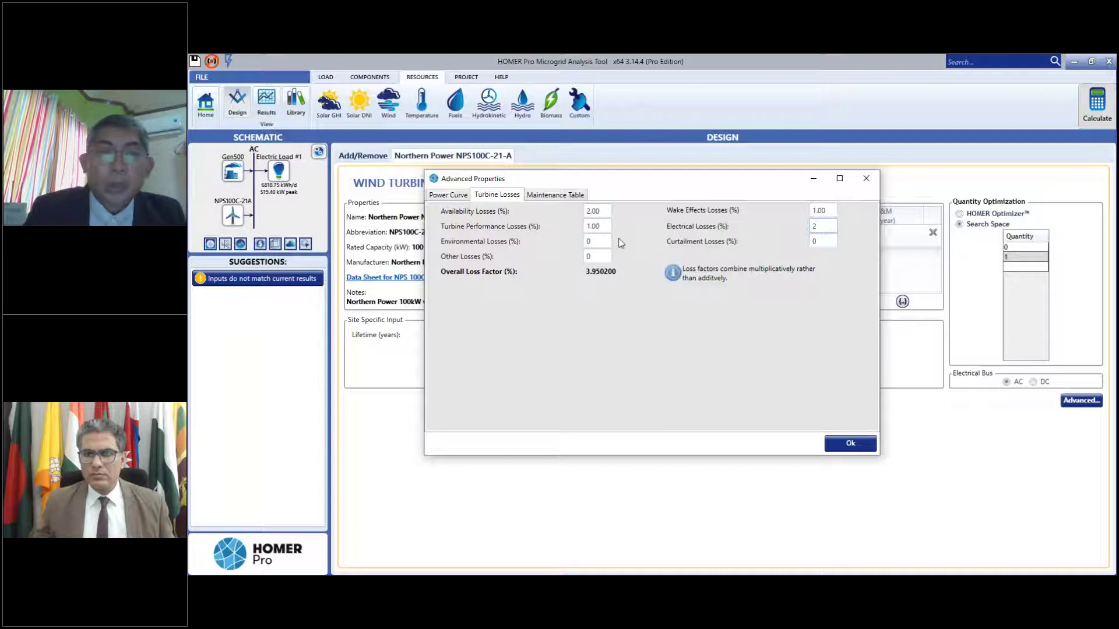
{"action": "left_click", "coordinate": [602, 241]}
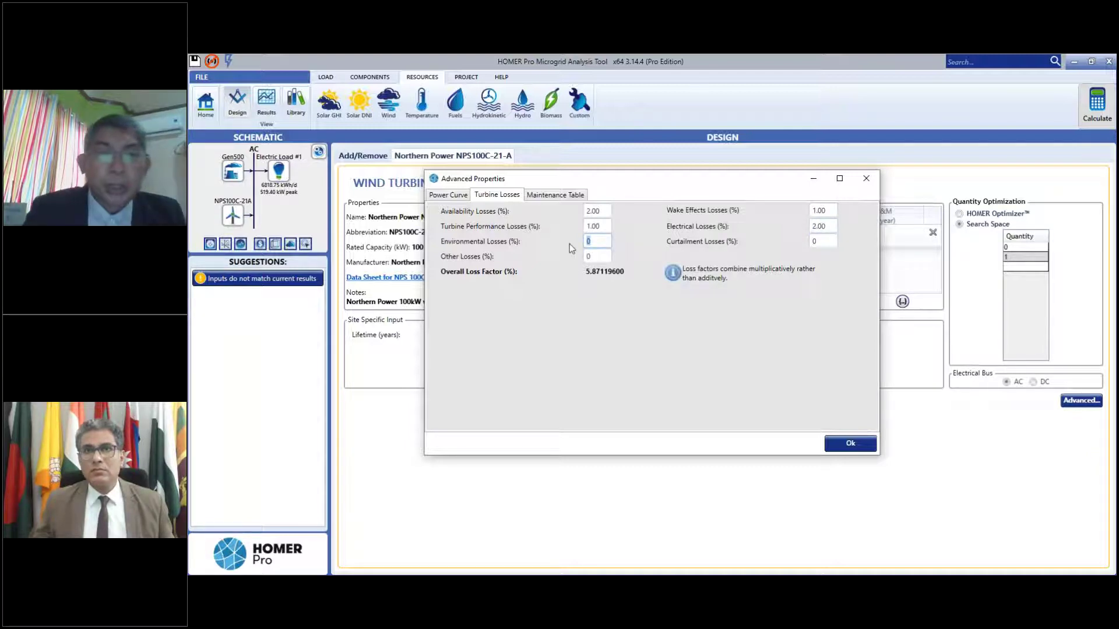
{"action": "type", "text": "1"}
{"action": "key", "text": "Return"}
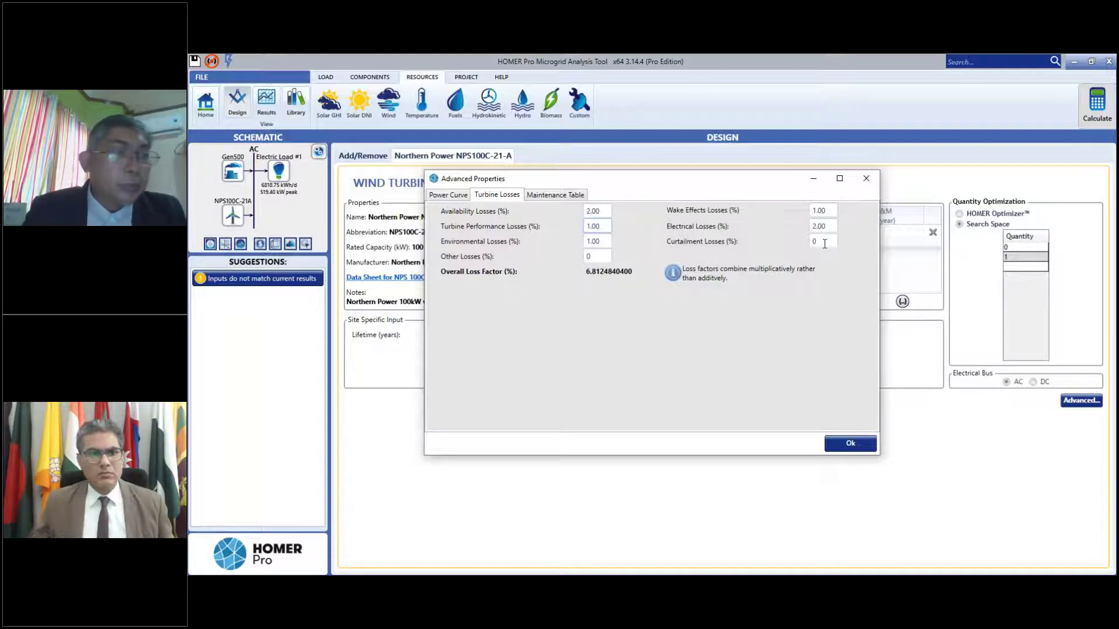
- Enable the turbine's maintenance schedule and add a procedure named Check with a 2500-hour interval
{"action": "left_click", "coordinate": [554, 194]}
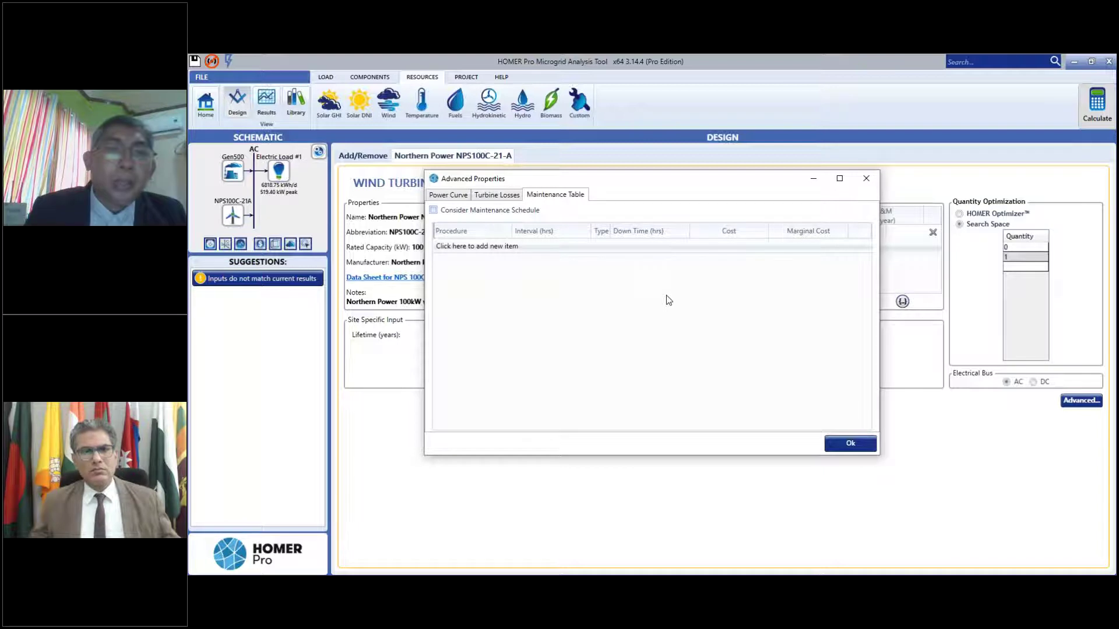
{"action": "left_click", "coordinate": [433, 210]}
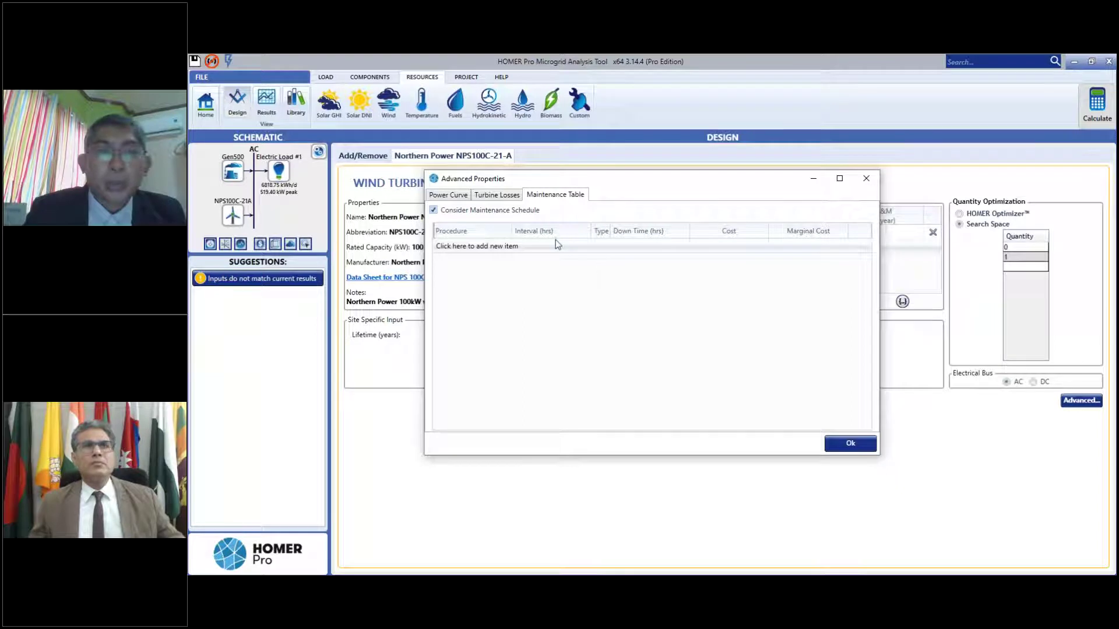
{"action": "left_click", "coordinate": [533, 246]}
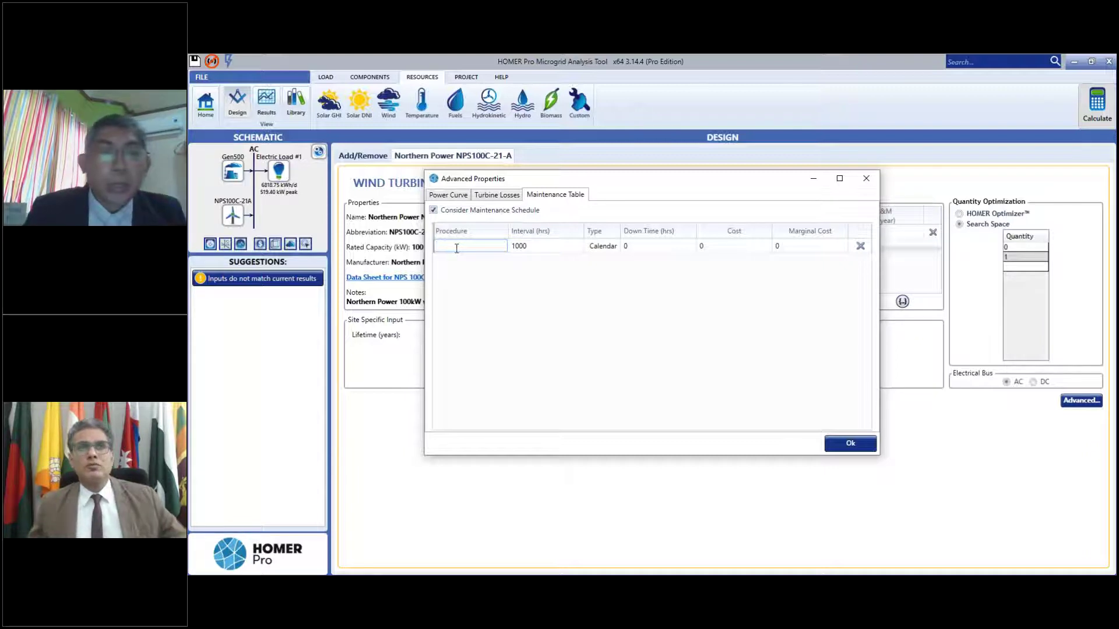
{"action": "type", "text": "Check"}
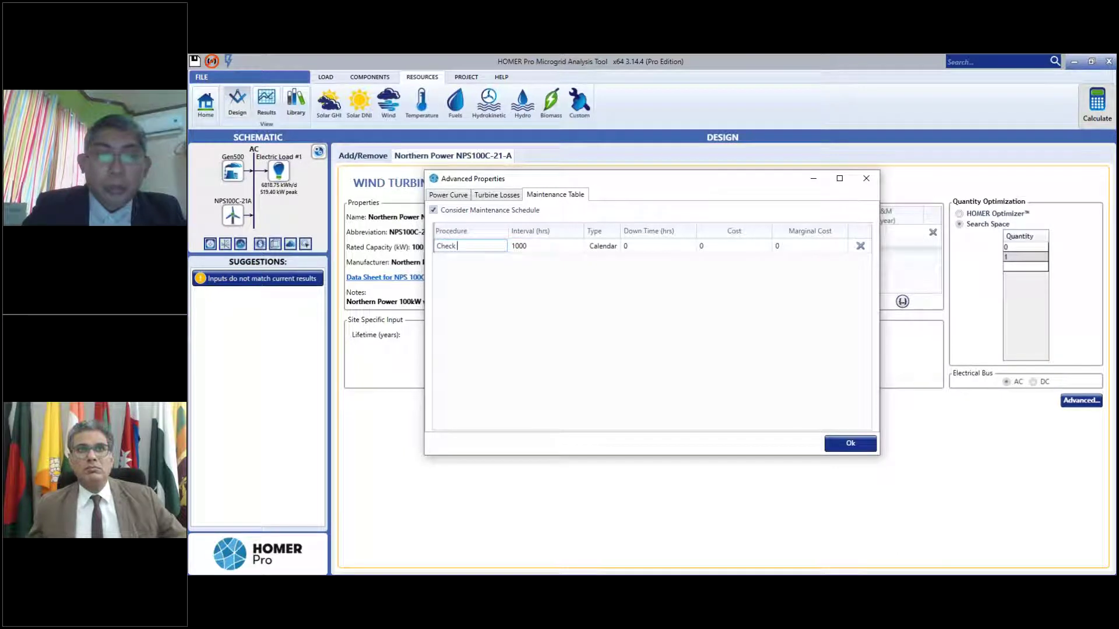
{"action": "left_click", "coordinate": [526, 246]}
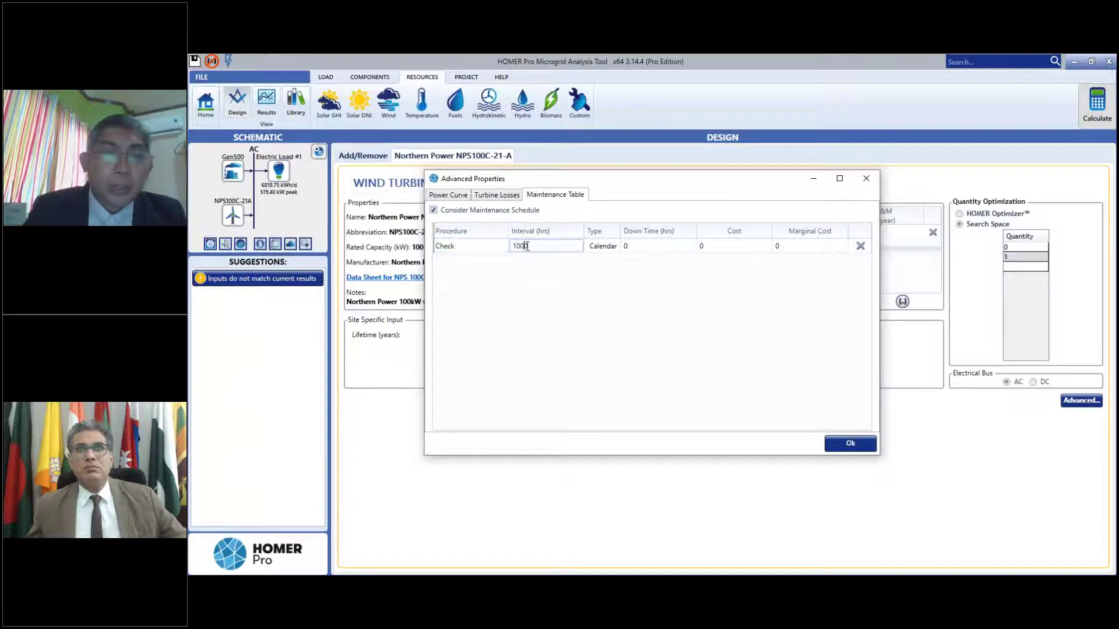
{"action": "left_click_drag", "start_coordinate": [528, 247], "coordinate": [483, 251]}
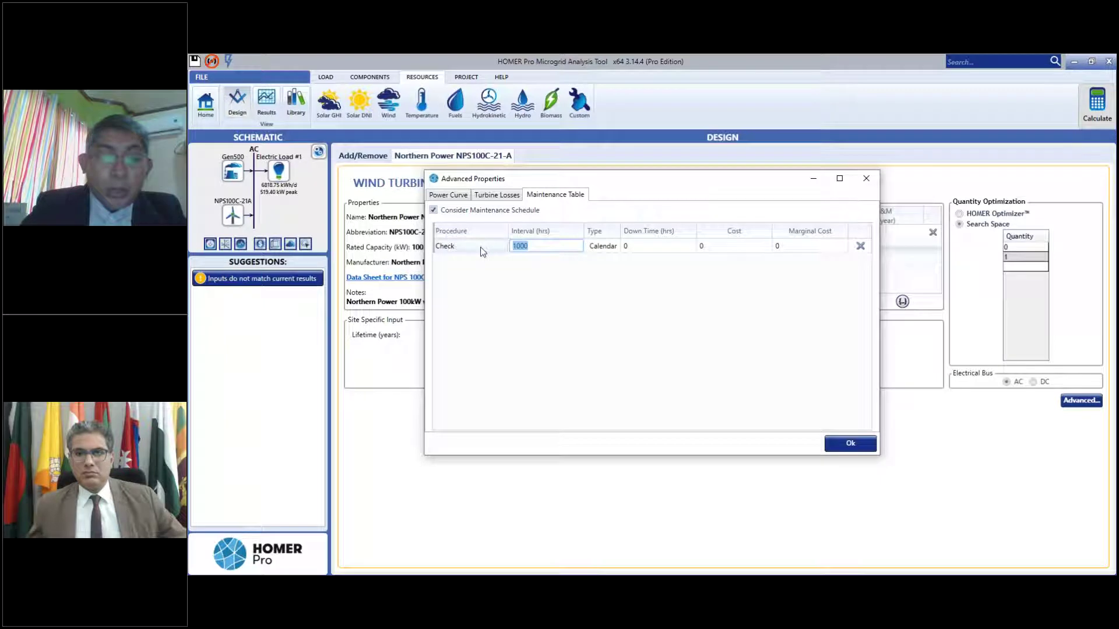
{"action": "type", "text": "250"}
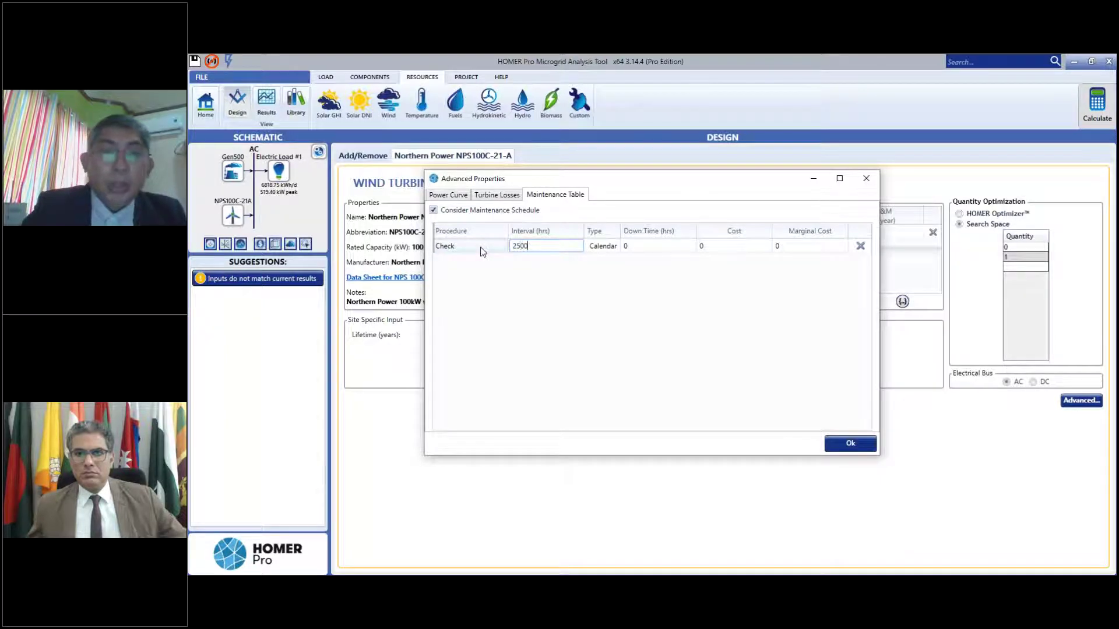
- Give the Check maintenance procedure a down time of 5 hours and a cost of 1000, and accept the advanced properties
{"action": "left_click", "coordinate": [652, 247]}
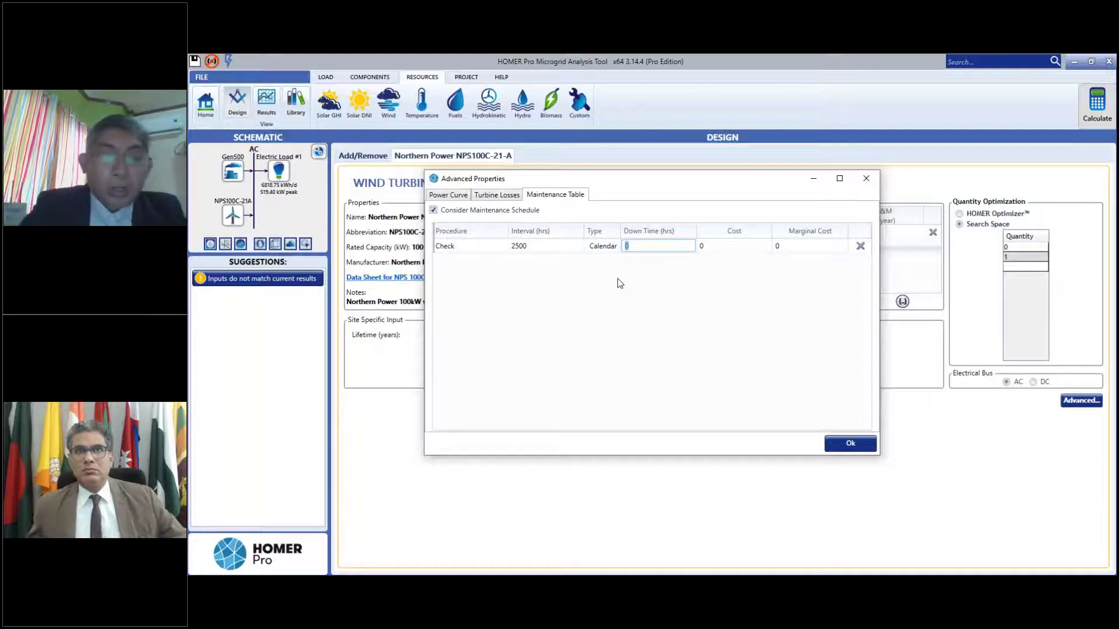
{"action": "left_click", "coordinate": [564, 249]}
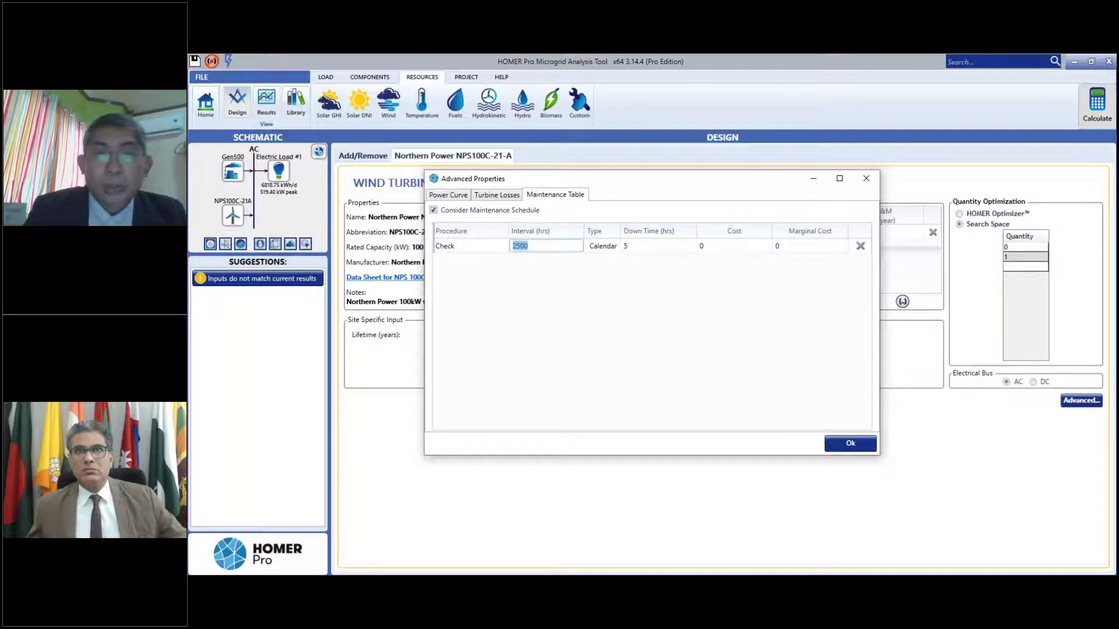
{"action": "left_click", "coordinate": [727, 247]}
{"action": "type", "text": "100"}
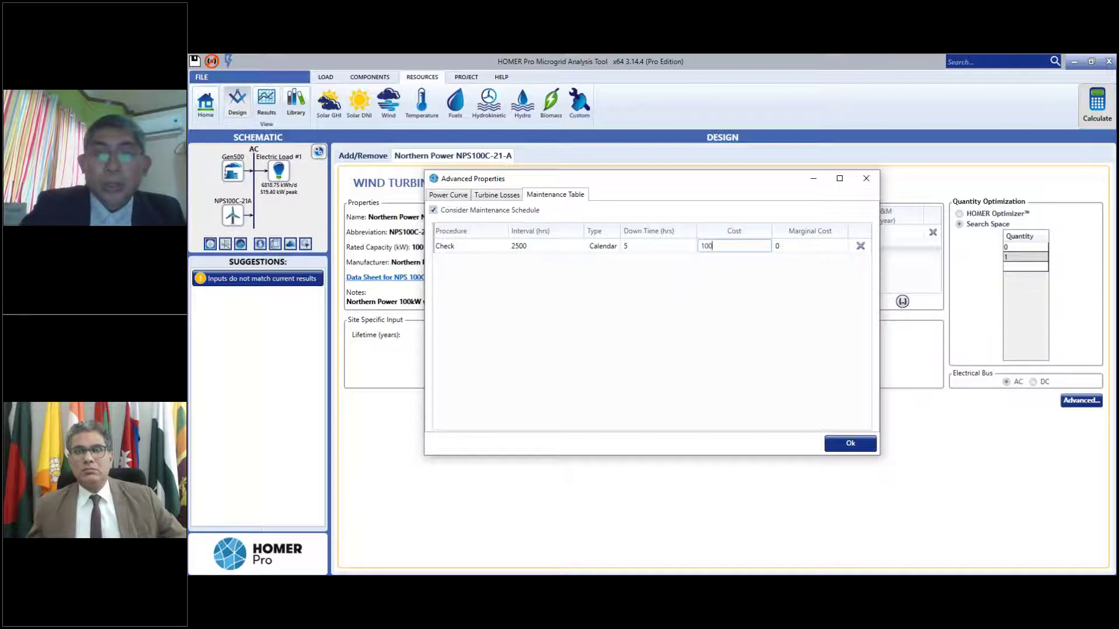
{"action": "type", "text": "0"}
{"action": "left_click", "coordinate": [555, 242]}
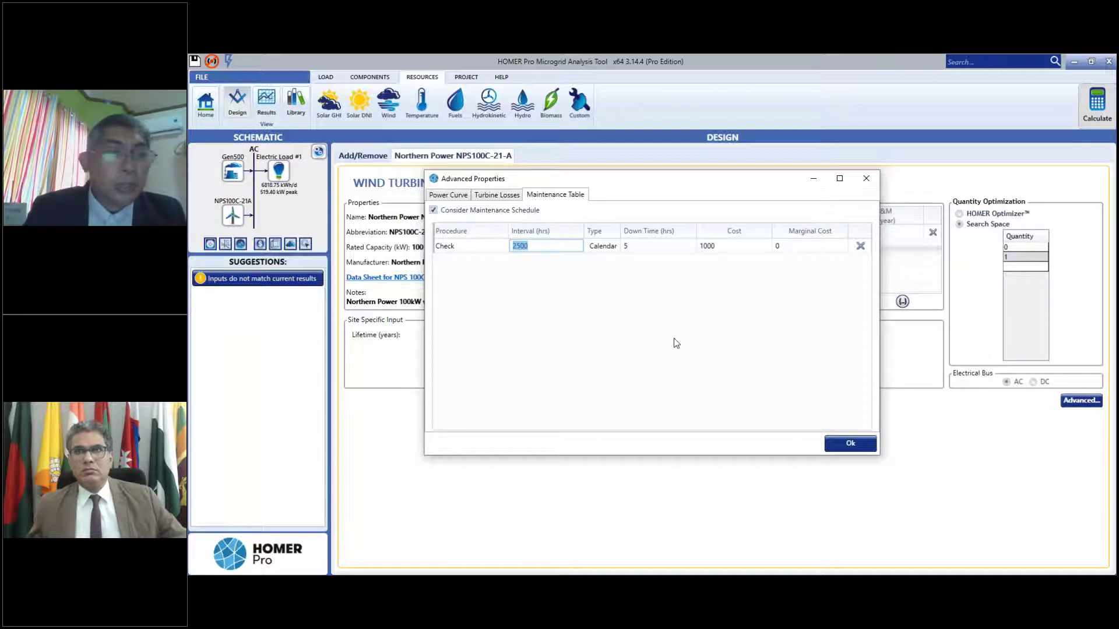
{"action": "left_click", "coordinate": [557, 283]}
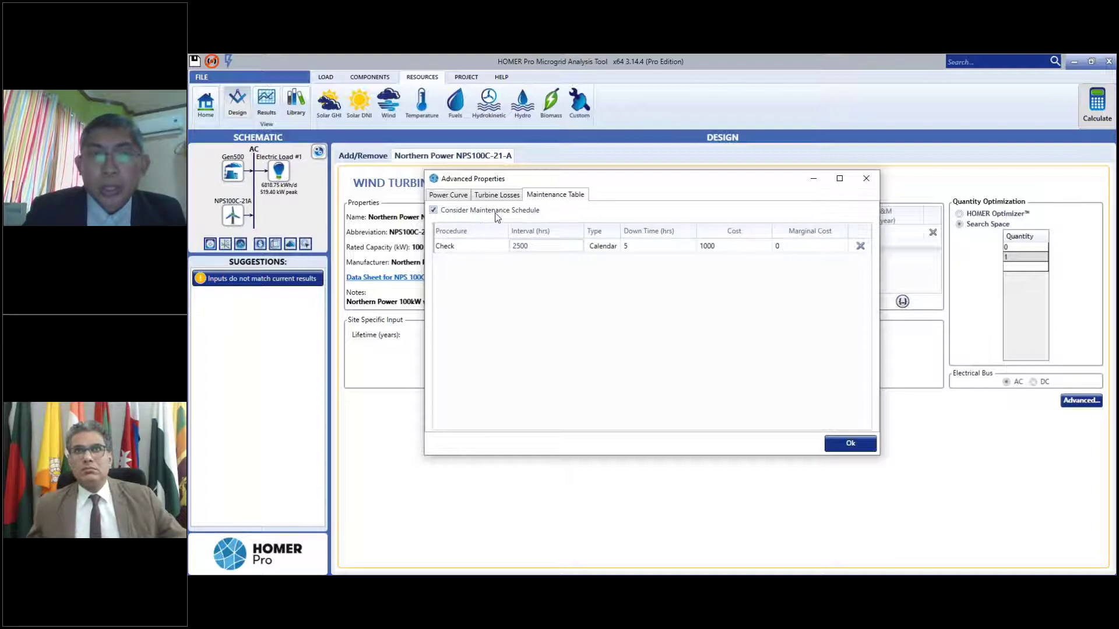
{"action": "left_click", "coordinate": [846, 444]}
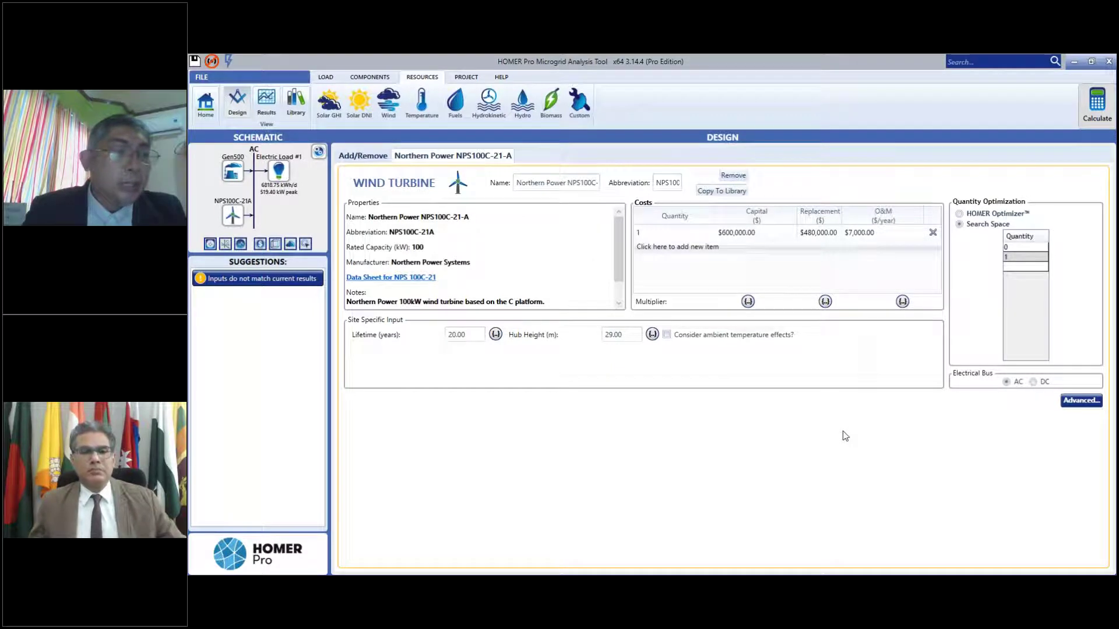
- Recalculate the model with the turbine losses and maintenance schedule, and show the optimization results table
{"action": "left_click", "coordinate": [1085, 113]}
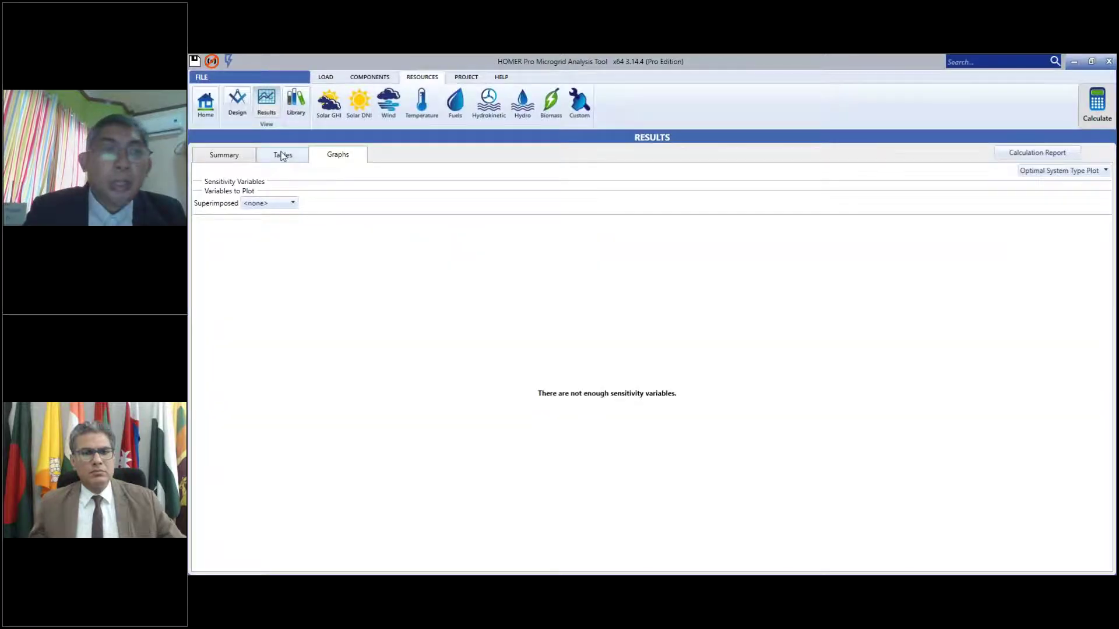
{"action": "left_click", "coordinate": [282, 156]}
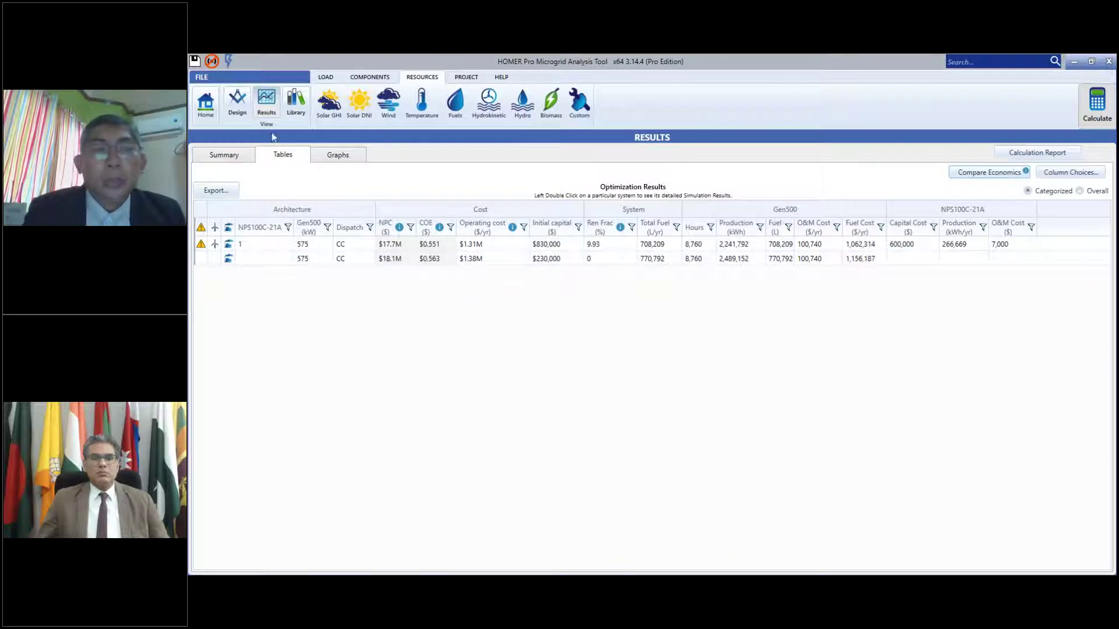
- Add quantities 2, 3 and 4 to the NPS100C-21A wind turbine's search space
{"action": "left_click", "coordinate": [206, 105]}
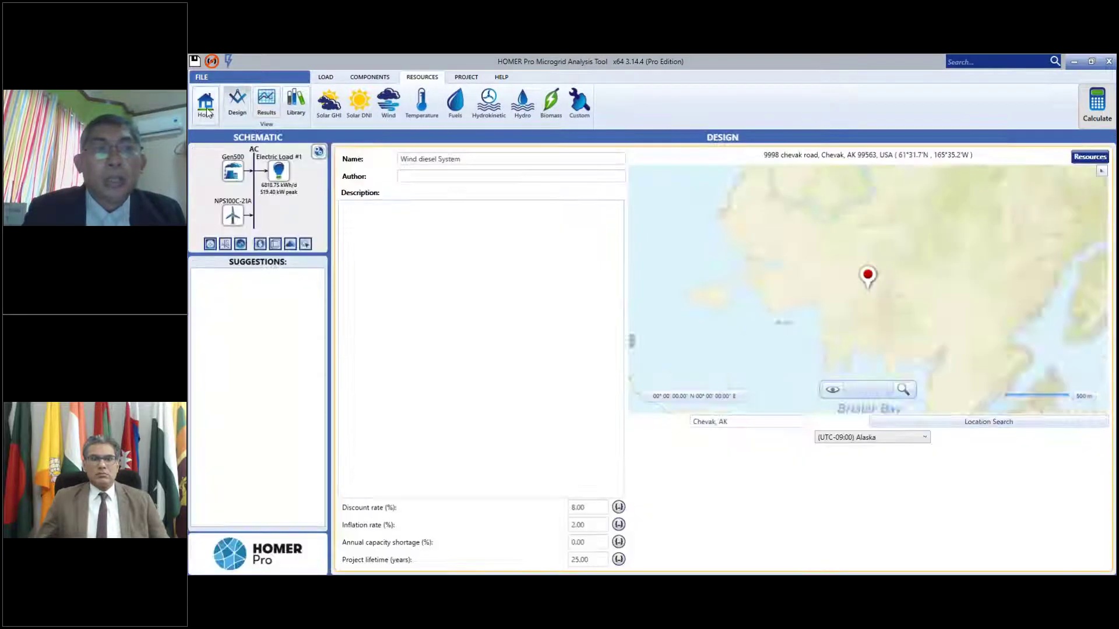
{"action": "left_click", "coordinate": [233, 216]}
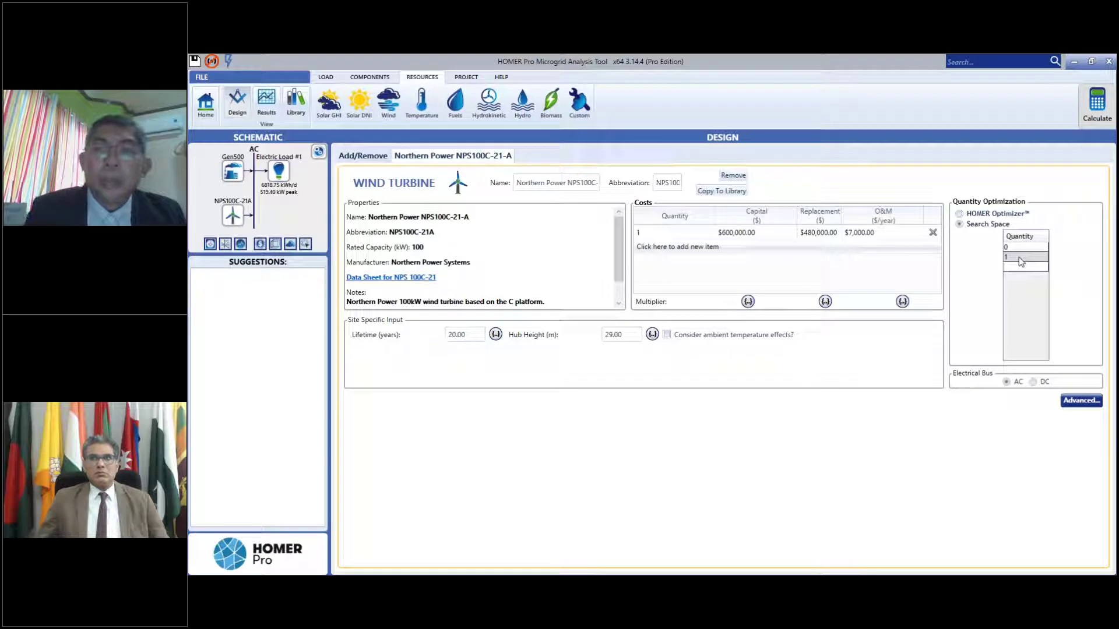
{"action": "left_click", "coordinate": [1019, 268]}
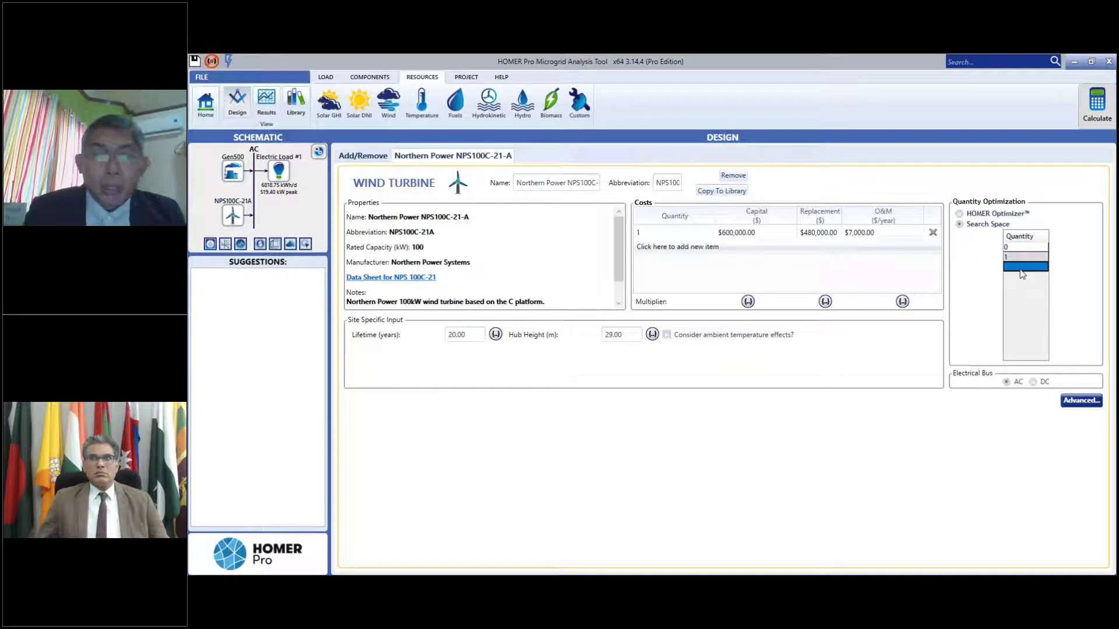
{"action": "type", "text": "2"}
{"action": "key", "text": "Return"}
{"action": "type", "text": "3"}
{"action": "key", "text": "Return"}
{"action": "type", "text": "4"}
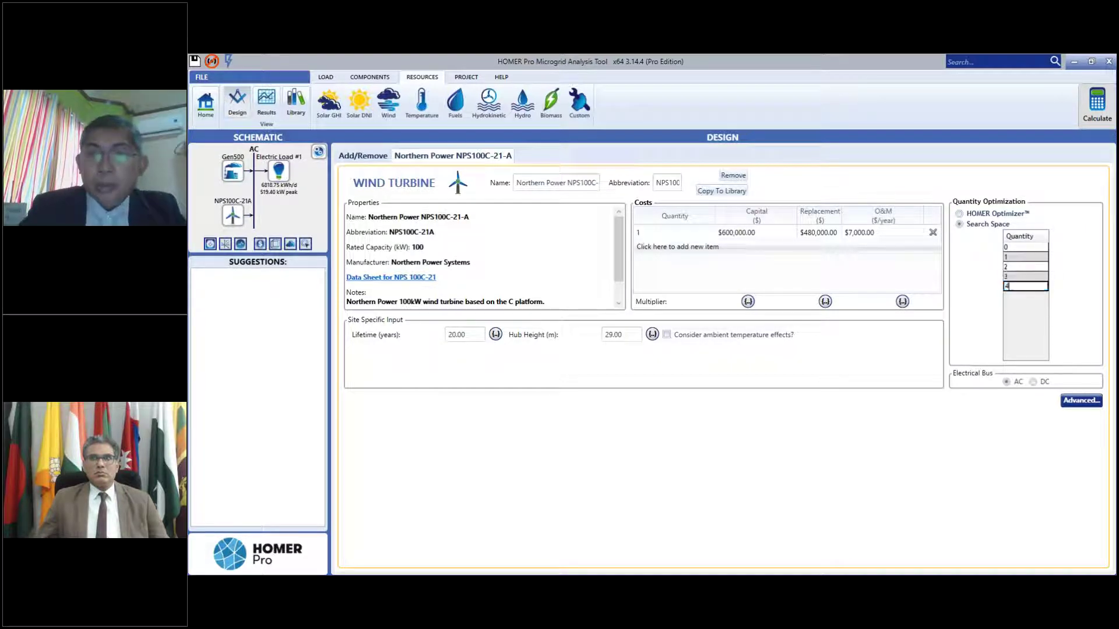
{"action": "key", "text": "Return"}
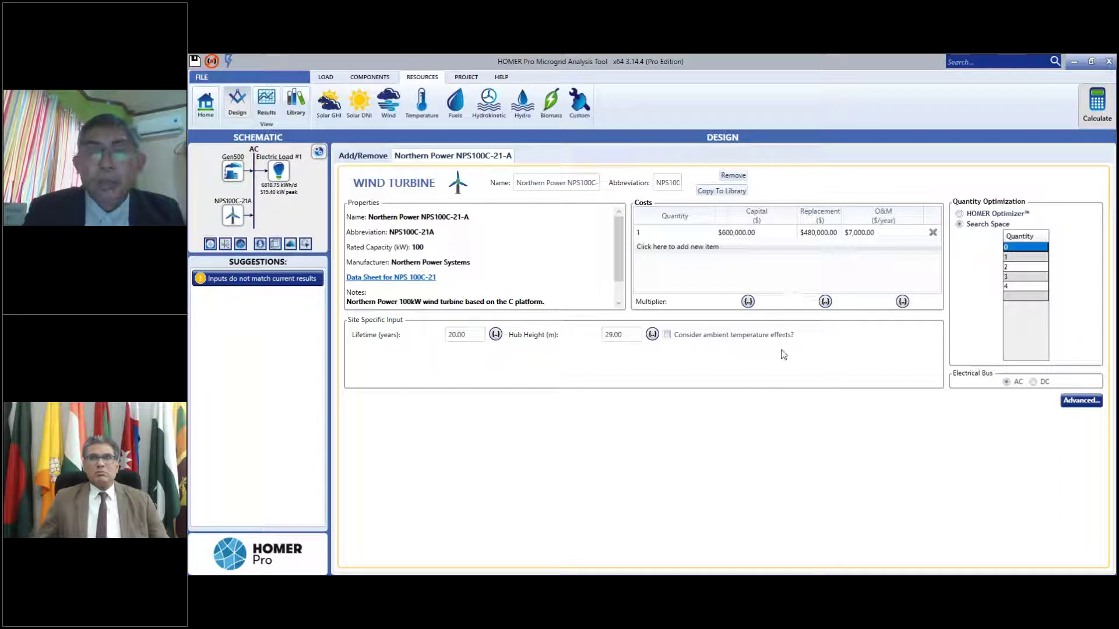
- Recalculate the model and list the optimization results as Overall instead of Categorized
{"action": "left_click", "coordinate": [1090, 100]}
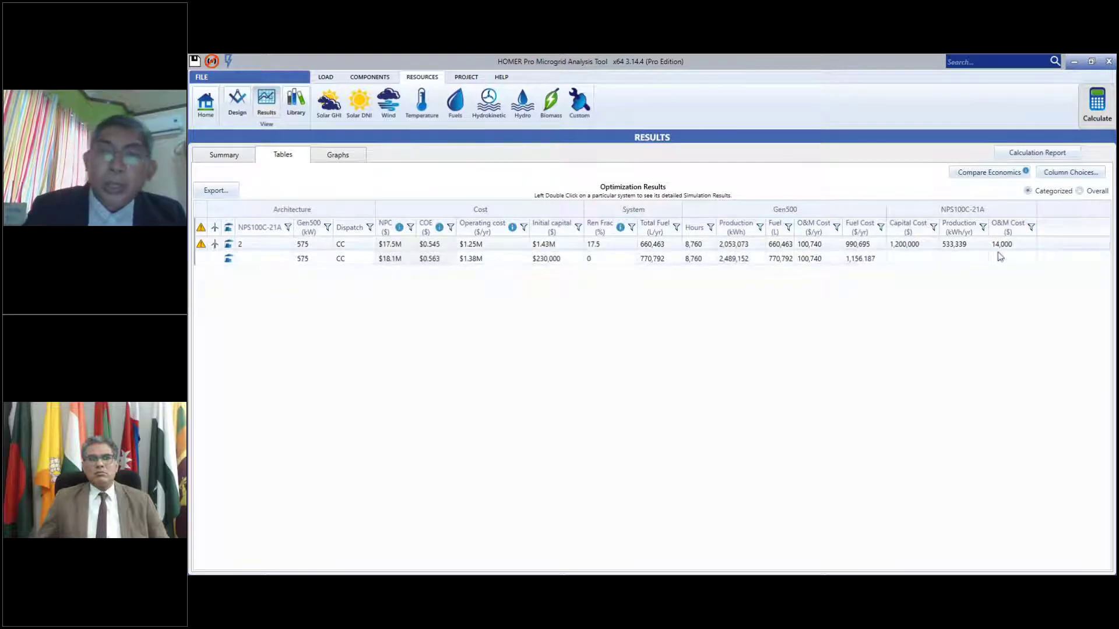
{"action": "left_click", "coordinate": [1081, 193]}
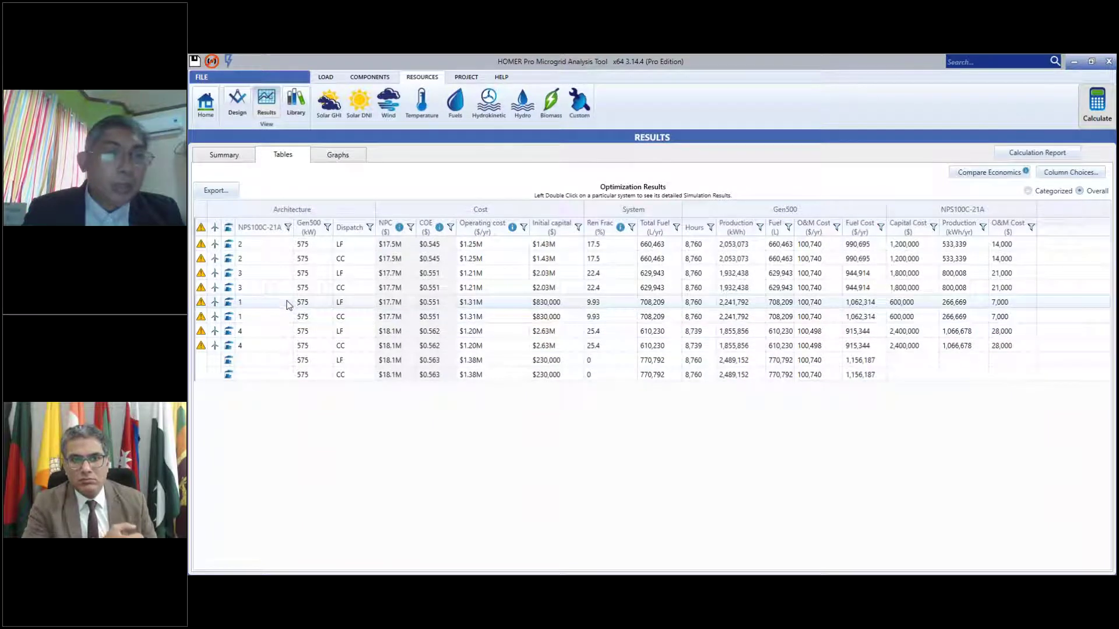
- Examine the economic comparison with the base system for the one-turbine load-following configuration
{"action": "double_click", "coordinate": [305, 304]}
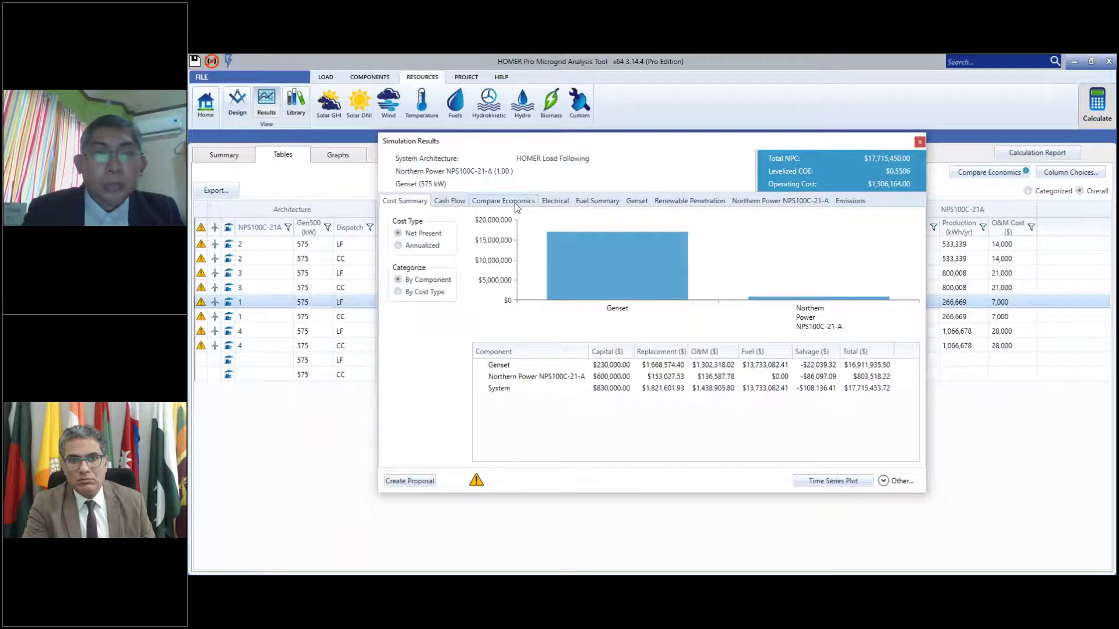
{"action": "left_click", "coordinate": [515, 203]}
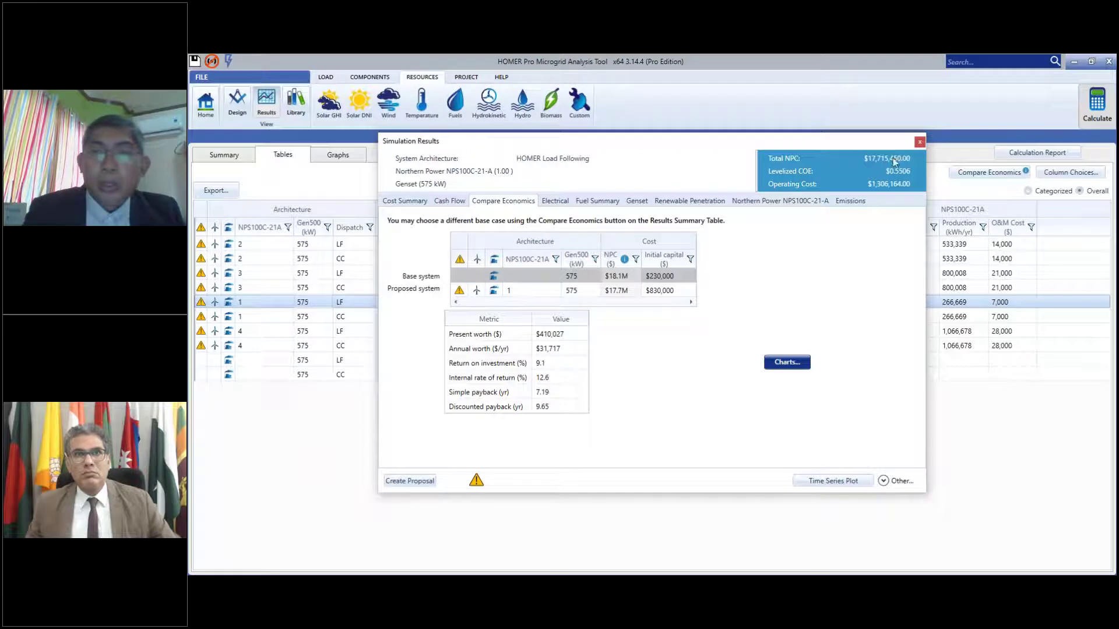
{"action": "left_click", "coordinate": [921, 141]}
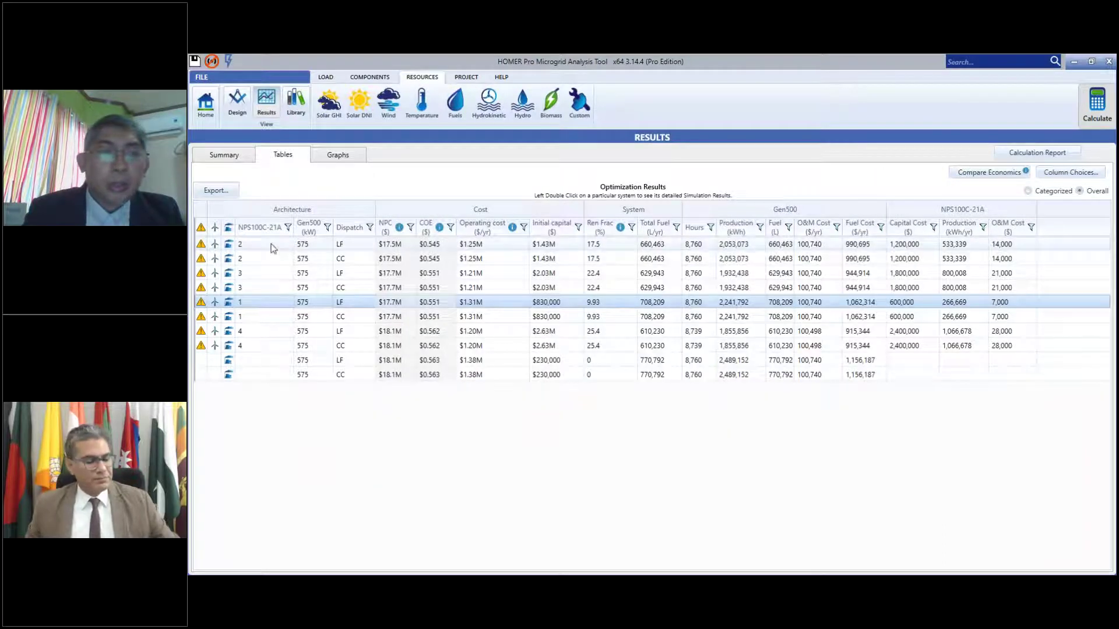
- Examine the economic comparison with the base system for the two-turbine load-following configuration
{"action": "left_click", "coordinate": [271, 246]}
{"action": "double_click", "coordinate": [271, 247]}
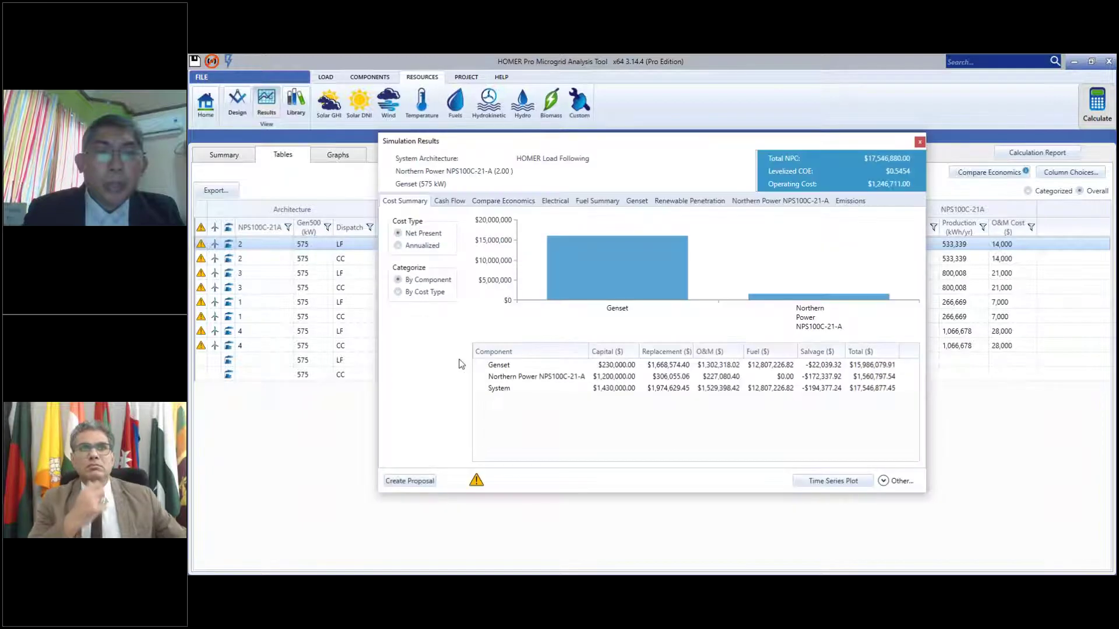
{"action": "left_click", "coordinate": [512, 201]}
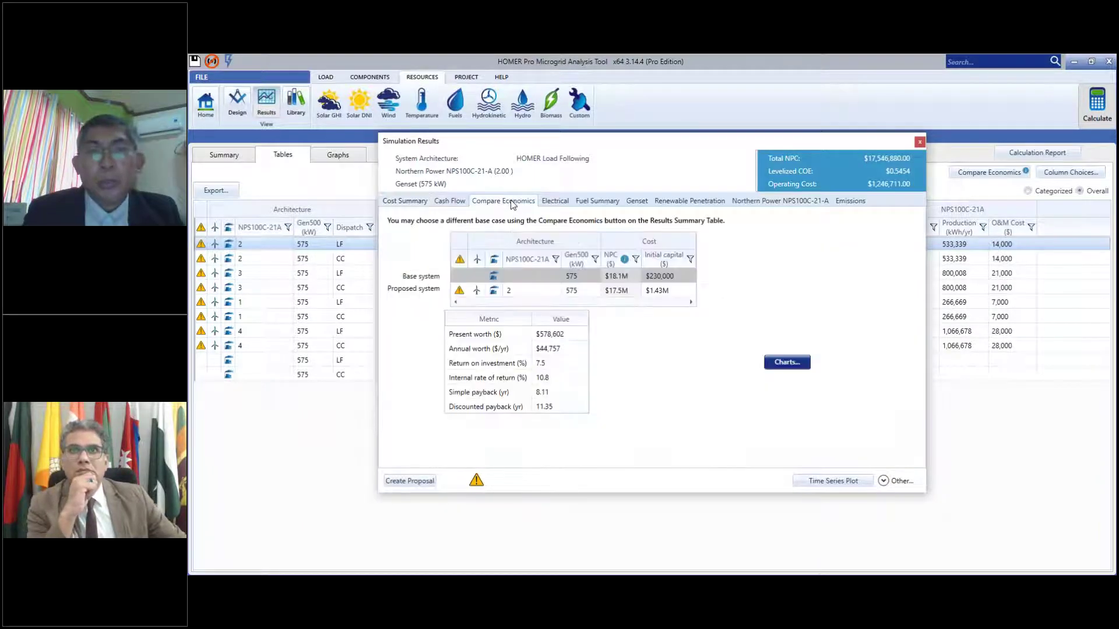
{"action": "left_click", "coordinate": [561, 387]}
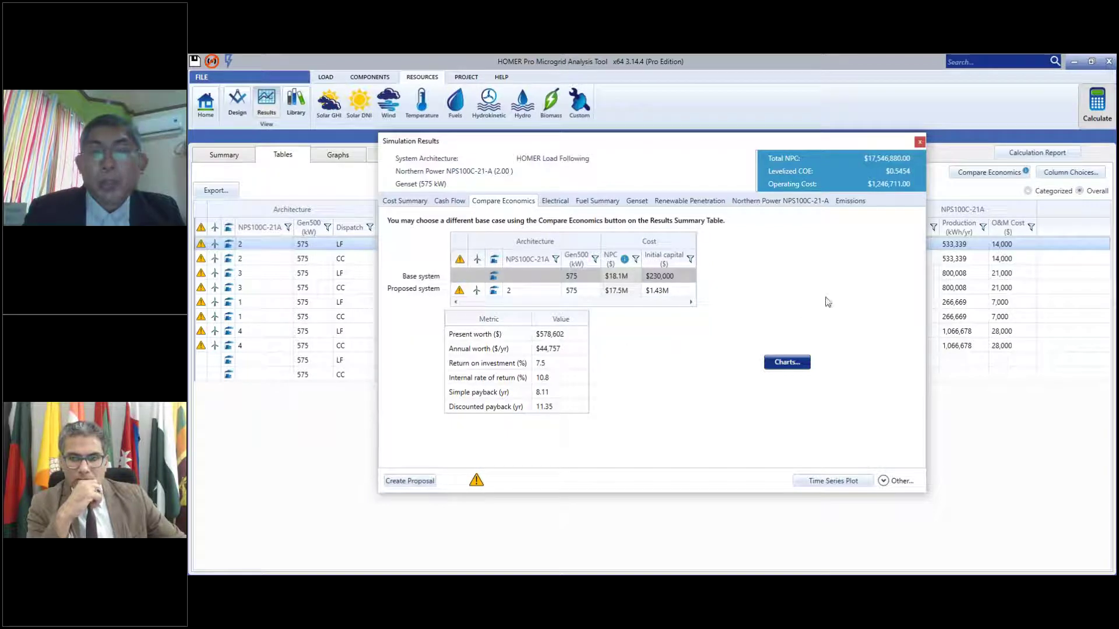
{"action": "left_click", "coordinate": [919, 142]}
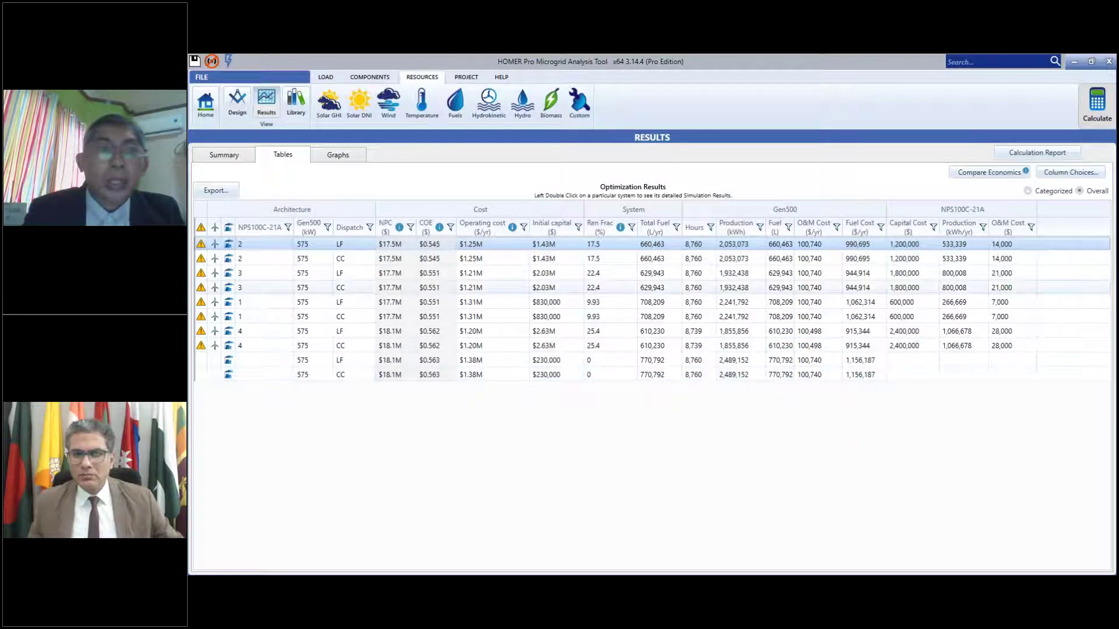
- Return to the design and review the daily, seasonal and yearly profiles of Electric Load #1
{"action": "left_click", "coordinate": [237, 102]}
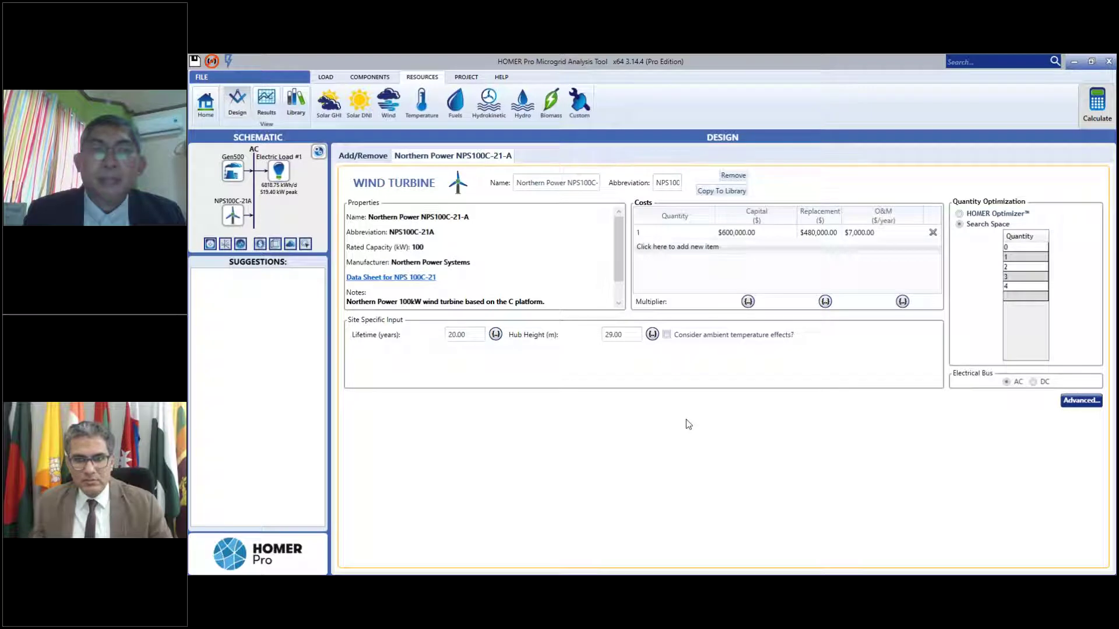
{"action": "left_click", "coordinate": [282, 171]}
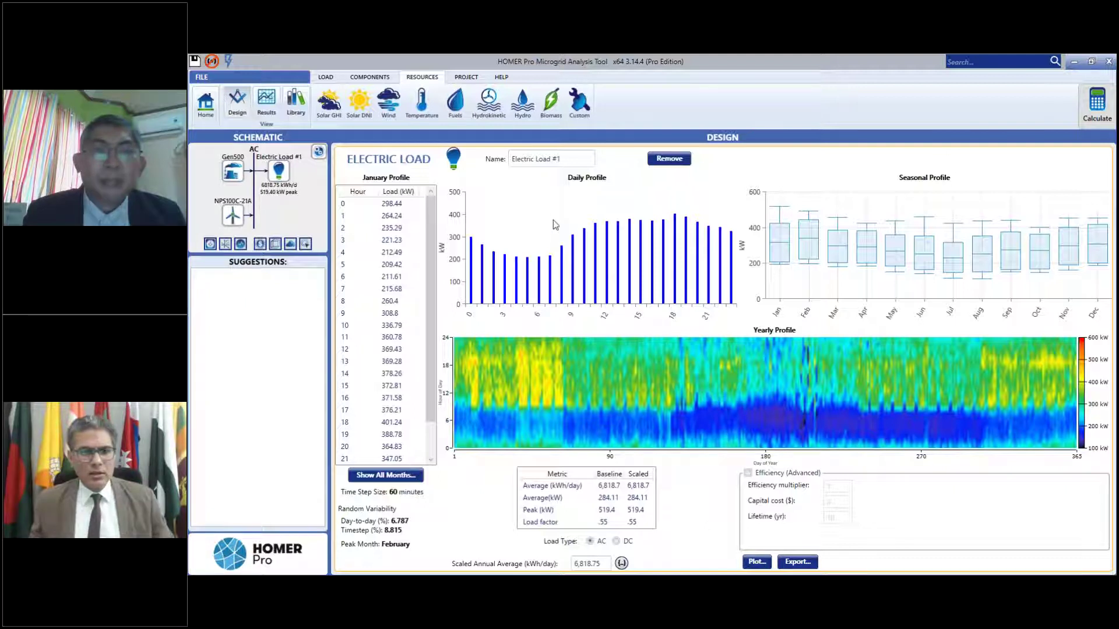
{"action": "mouse_move", "coordinate": [610, 245]}
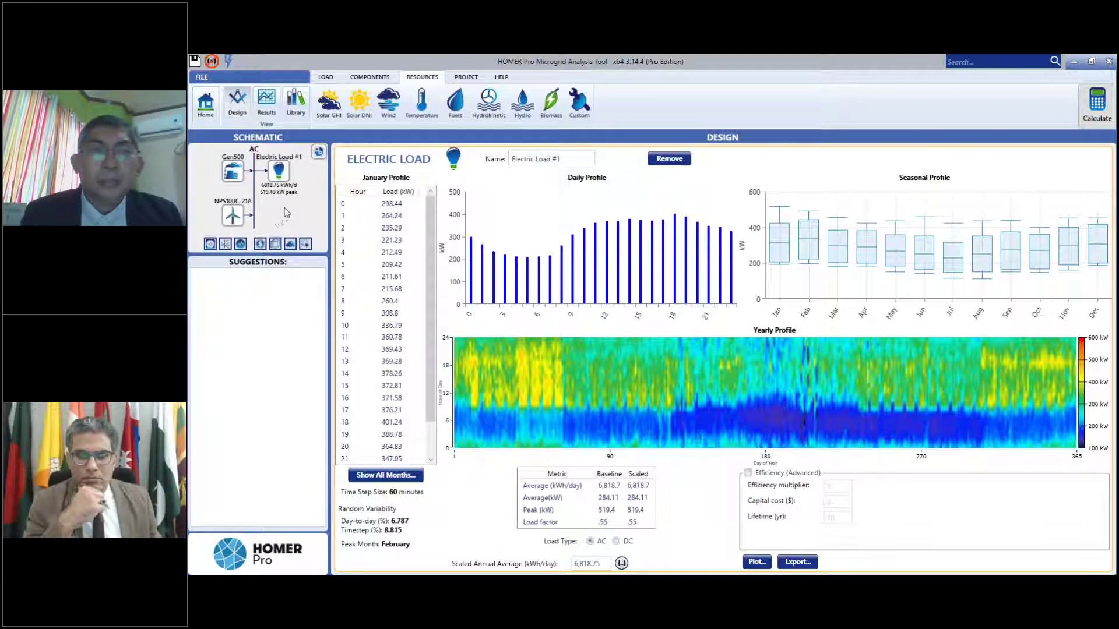
- Browse the wind turbine models available in the component library
{"action": "left_click", "coordinate": [295, 102]}
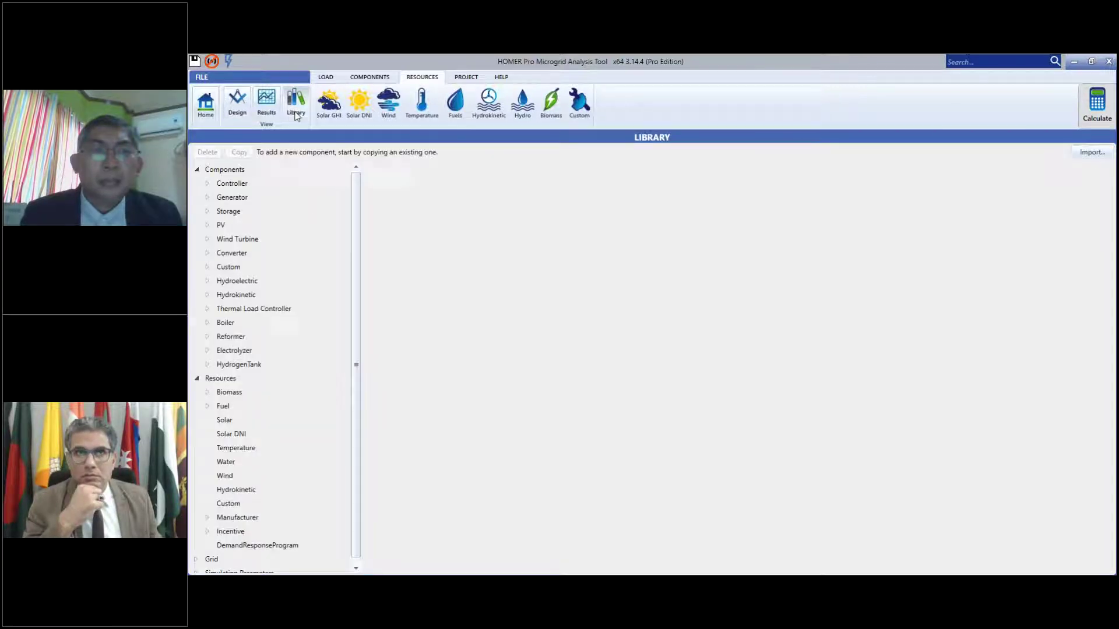
{"action": "left_click", "coordinate": [231, 242]}
{"action": "double_click", "coordinate": [231, 241]}
{"action": "scroll", "coordinate": [276, 260], "scroll_direction": "down", "scroll_amount": 10}
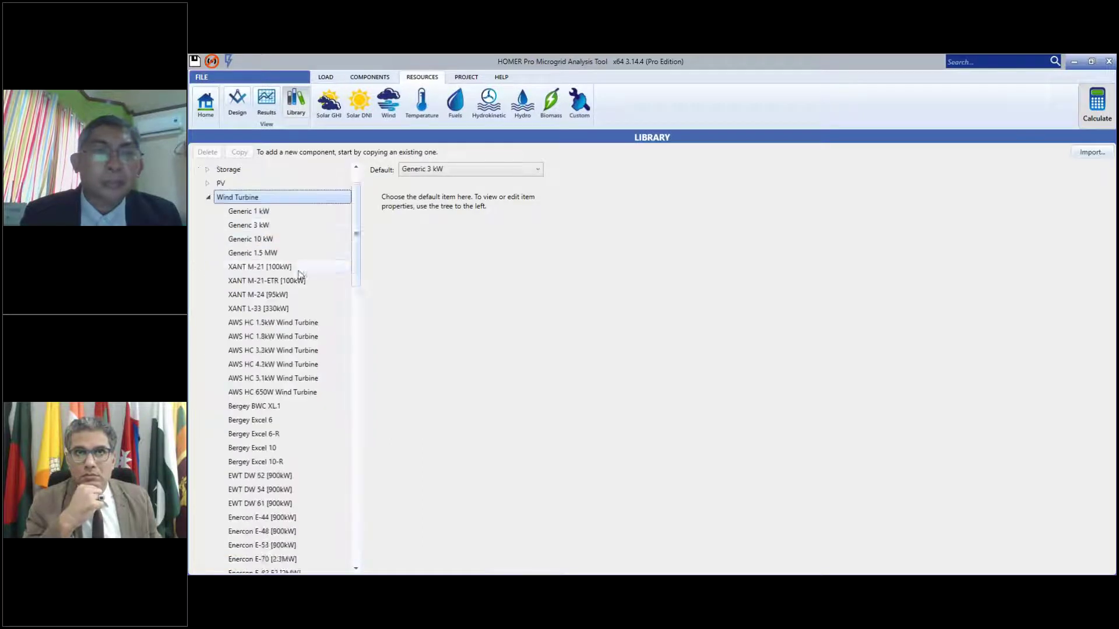
{"action": "scroll", "coordinate": [301, 282], "scroll_direction": "down", "scroll_amount": 5}
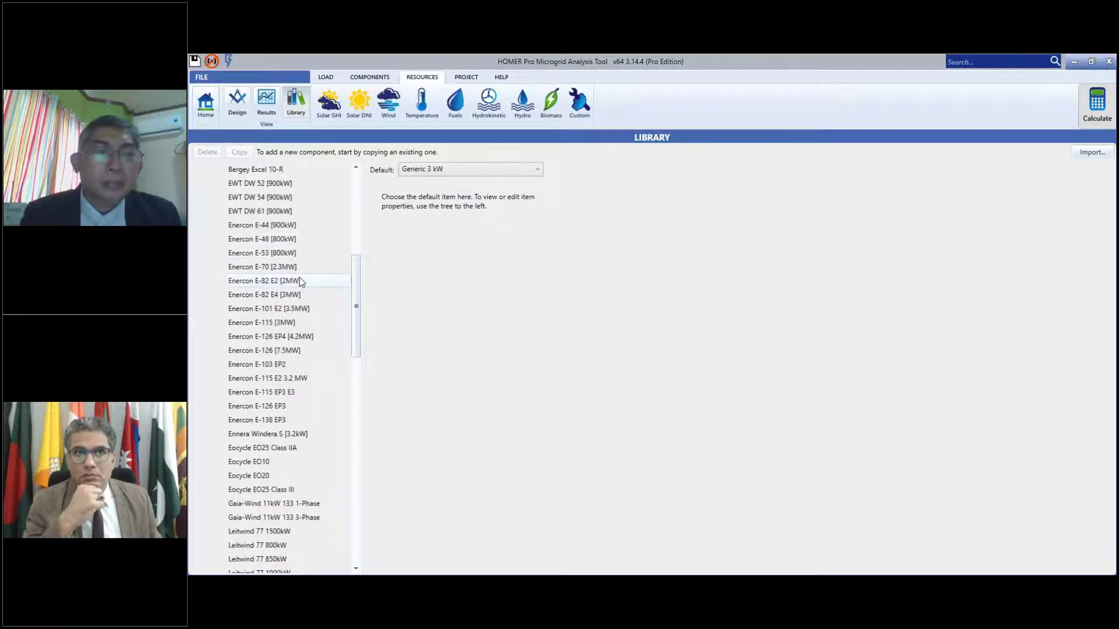
{"action": "scroll", "coordinate": [302, 282], "scroll_direction": "down", "scroll_amount": 6}
{"action": "scroll", "coordinate": [301, 282], "scroll_direction": "down", "scroll_amount": 2}
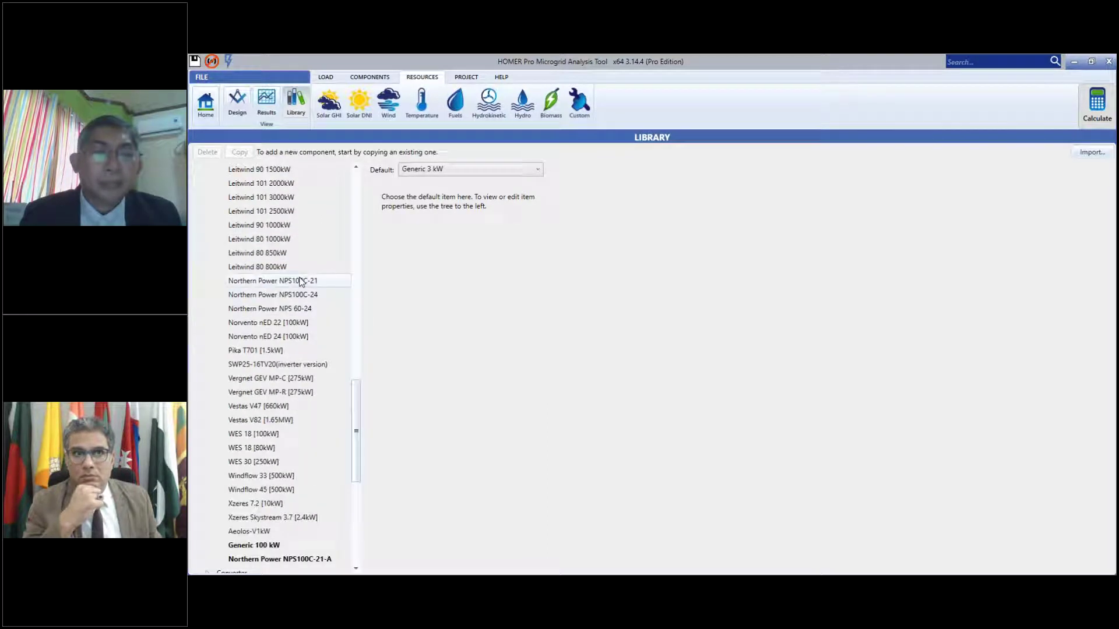
{"action": "scroll", "coordinate": [301, 282], "scroll_direction": "down", "scroll_amount": 1}
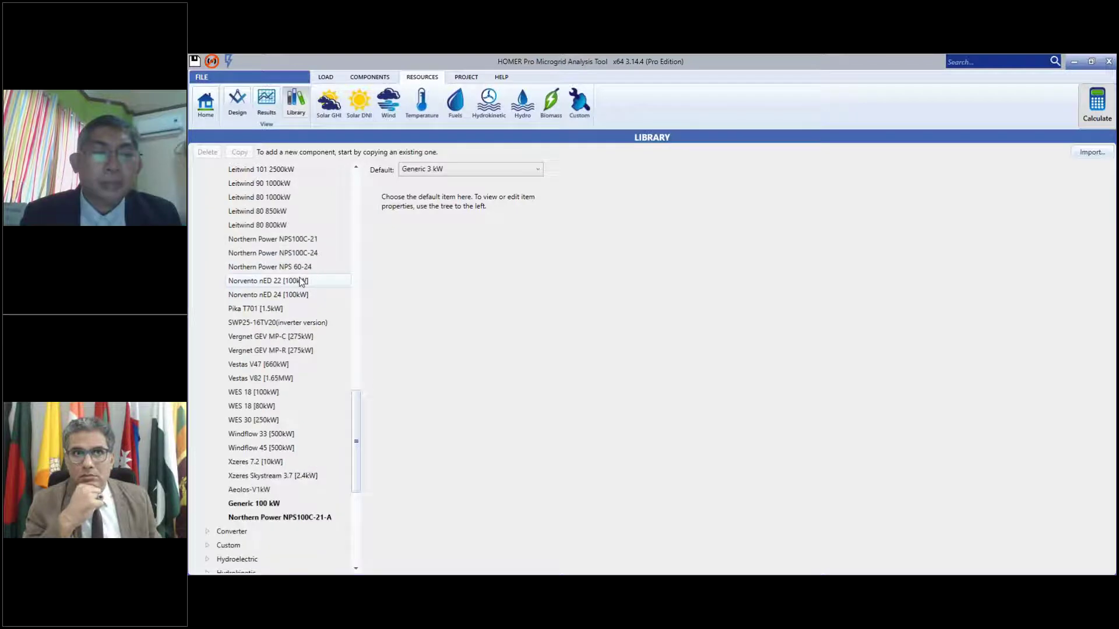
{"action": "scroll", "coordinate": [301, 282], "scroll_direction": "up", "scroll_amount": 2}
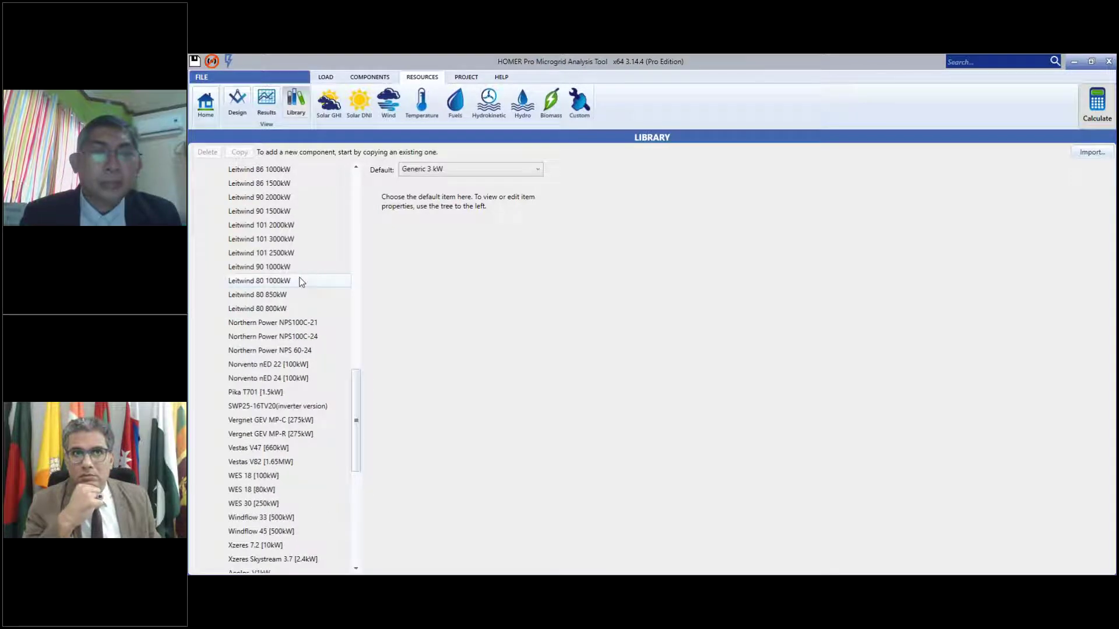
{"action": "scroll", "coordinate": [301, 282], "scroll_direction": "up", "scroll_amount": 1}
{"action": "scroll", "coordinate": [302, 282], "scroll_direction": "up", "scroll_amount": 6}
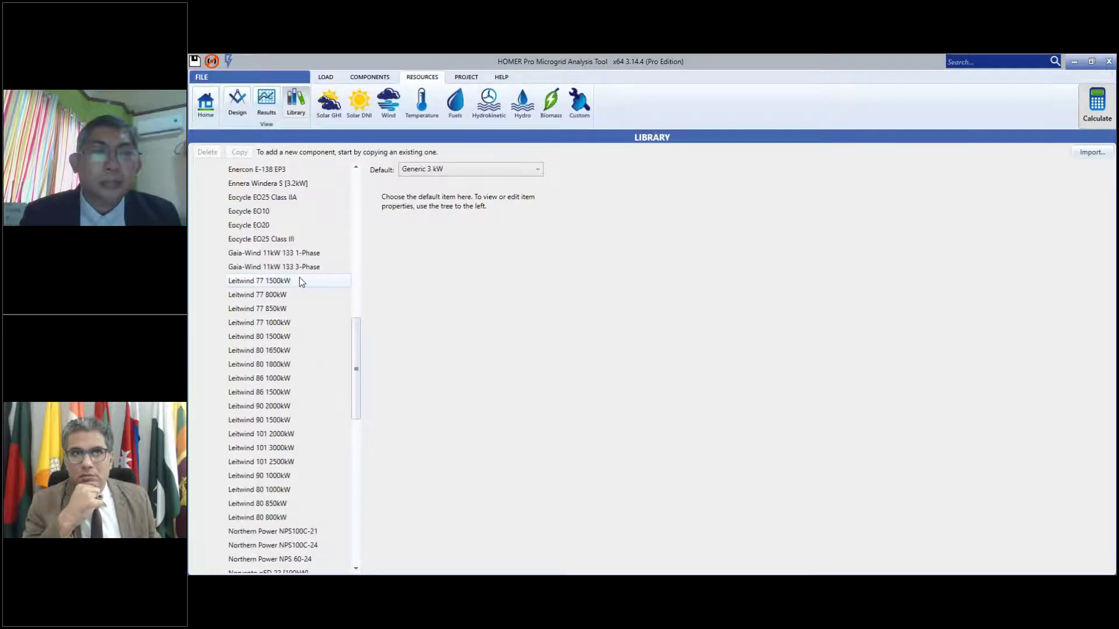
{"action": "scroll", "coordinate": [301, 282], "scroll_direction": "up", "scroll_amount": 11}
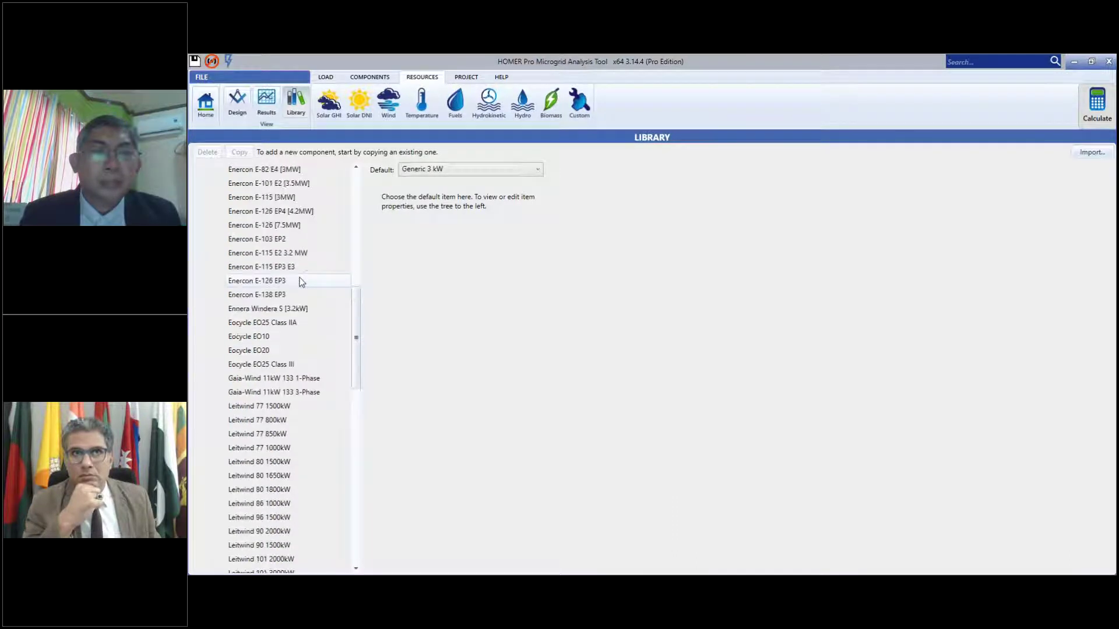
{"action": "scroll", "coordinate": [301, 282], "scroll_direction": "up", "scroll_amount": 2}
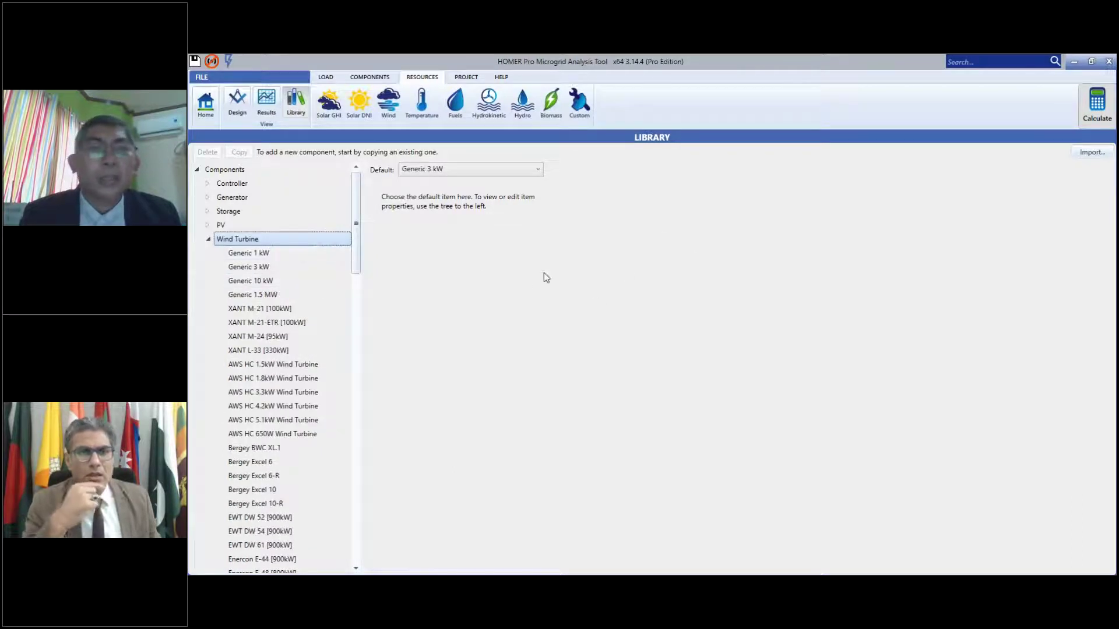
- Return to the design and examine which dispatch strategies the controller setup offers besides HOMER Cycle Charging
{"action": "left_click", "coordinate": [238, 106]}
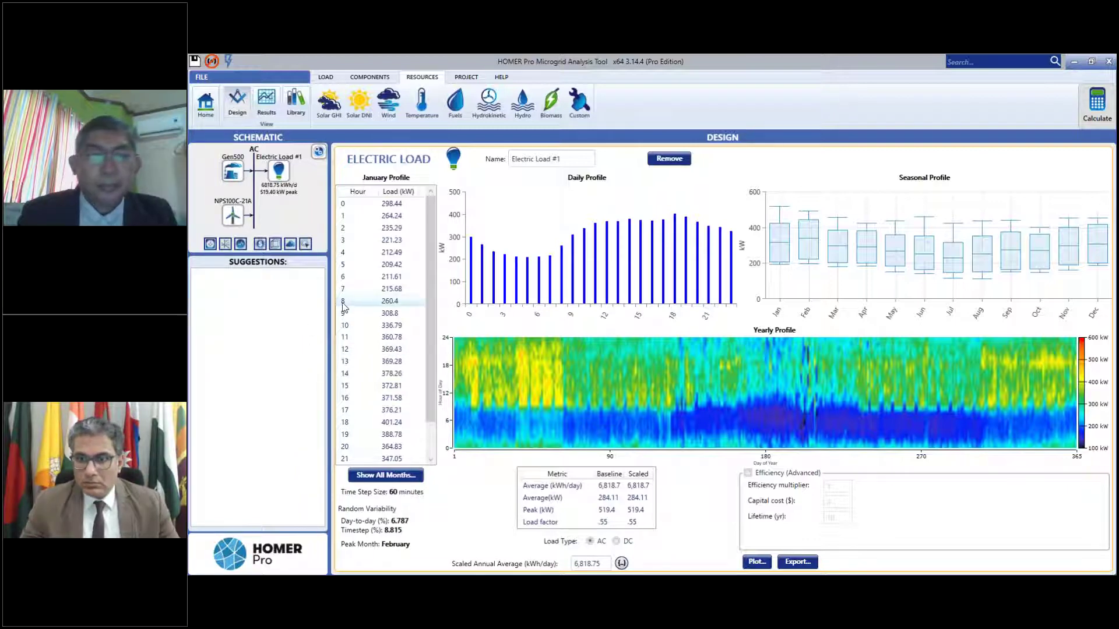
{"action": "left_click", "coordinate": [318, 153]}
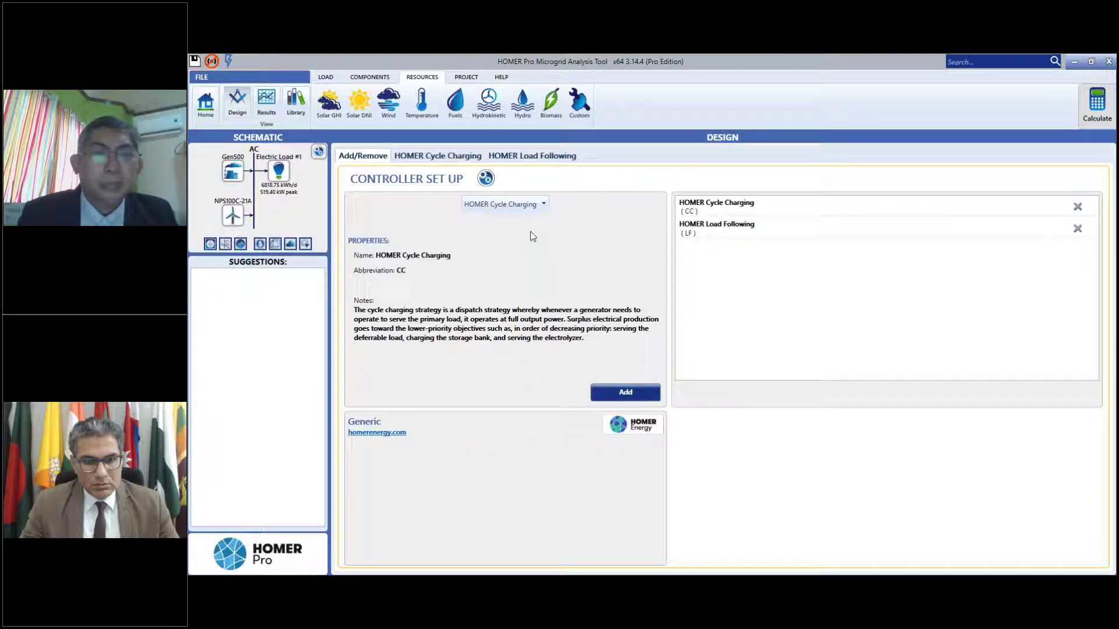
{"action": "left_click", "coordinate": [544, 205]}
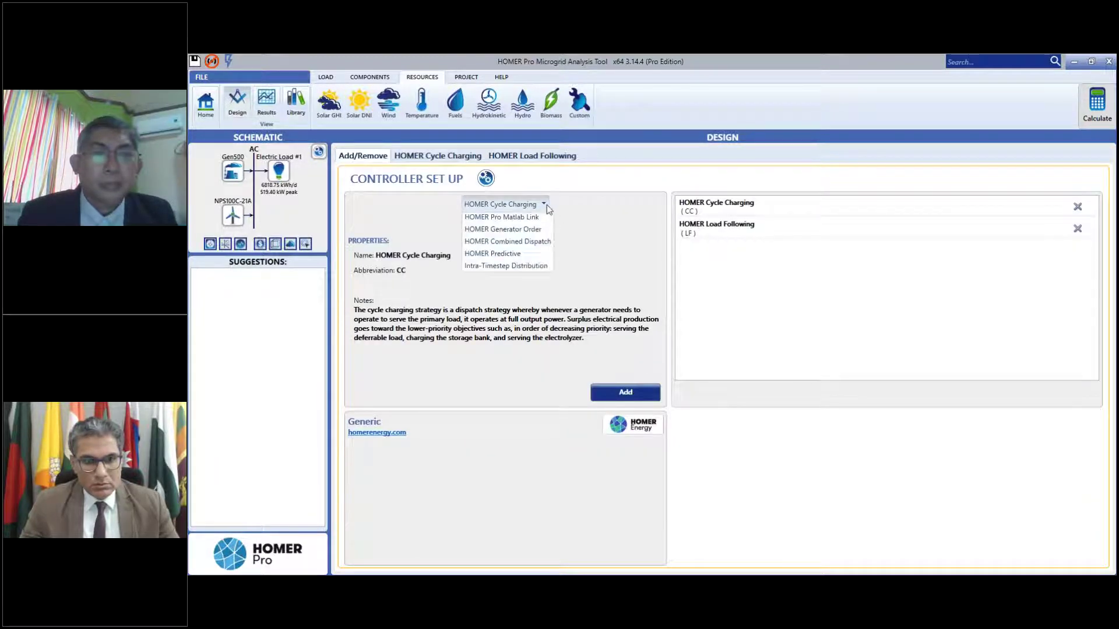
{"action": "left_click", "coordinate": [603, 221]}
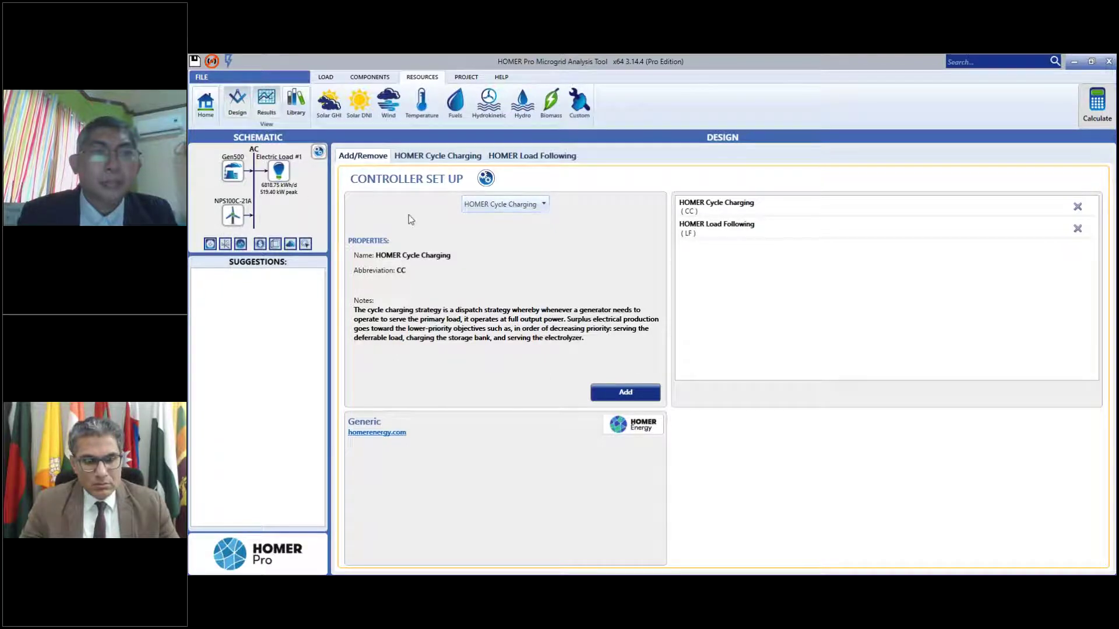
{"action": "left_click", "coordinate": [267, 102]}
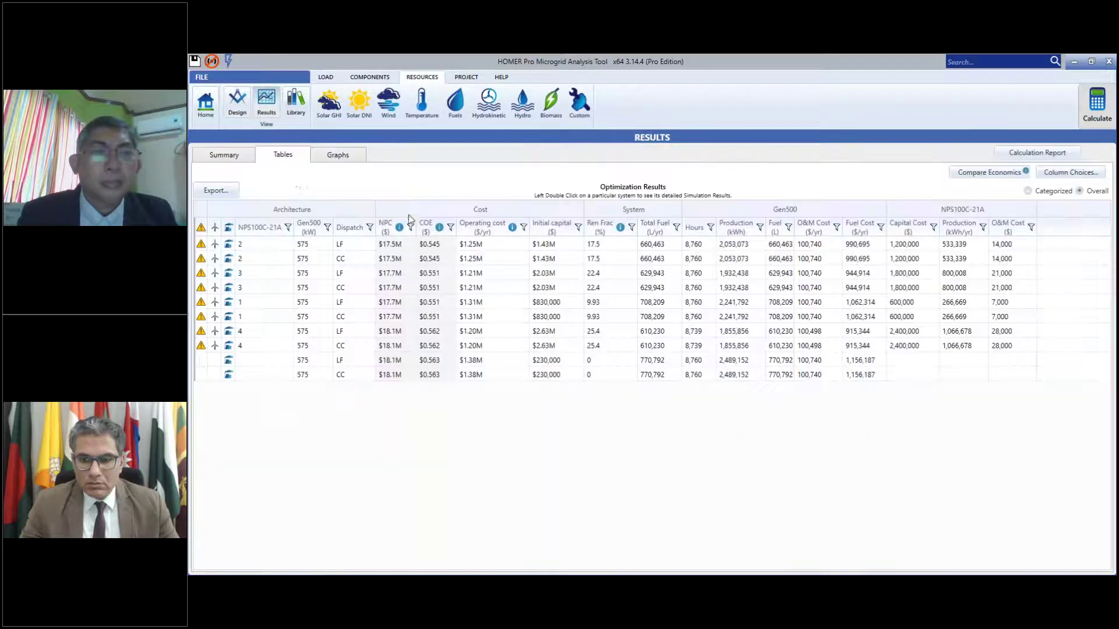
{"action": "left_click", "coordinate": [238, 103]}
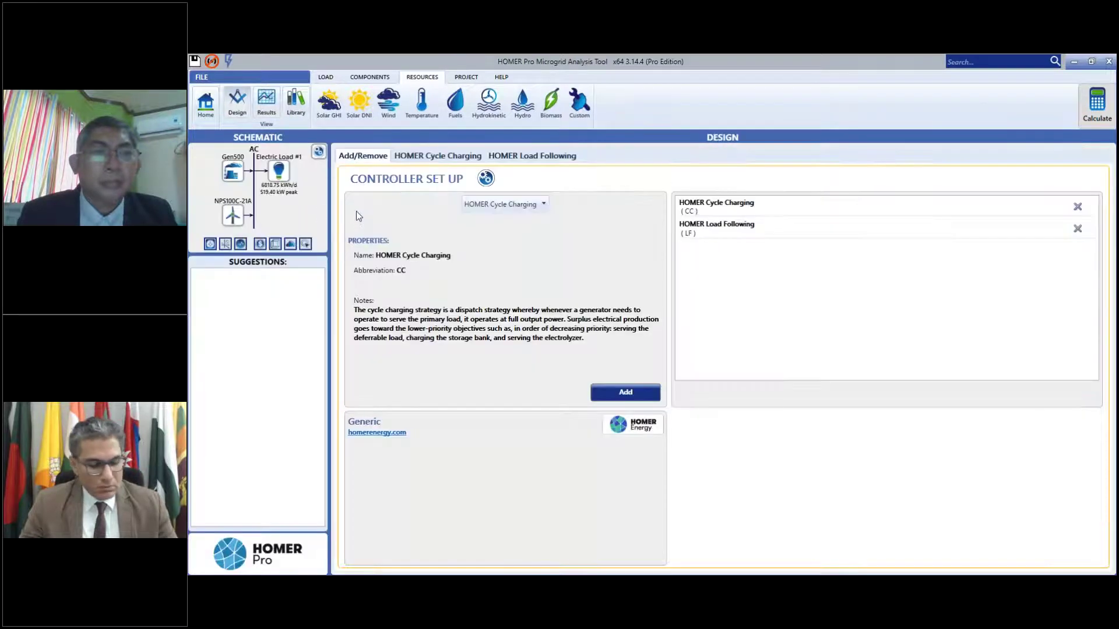
- Review the design inputs of the NPS100C-21A turbine, the wind resource and the project constraints
{"action": "left_click", "coordinate": [233, 217]}
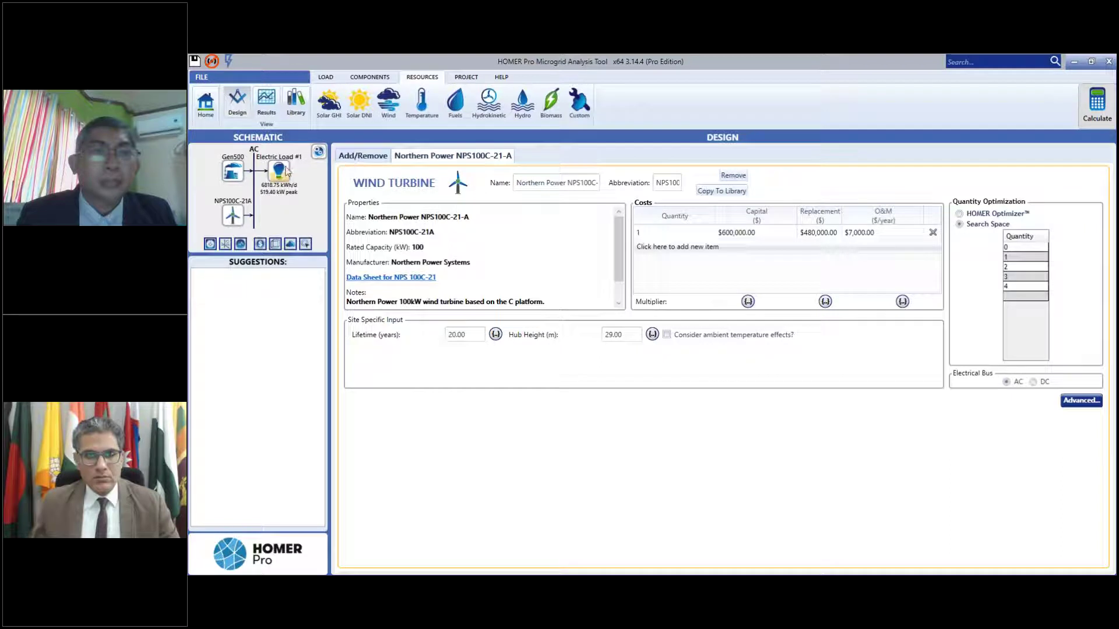
{"action": "left_click", "coordinate": [389, 105]}
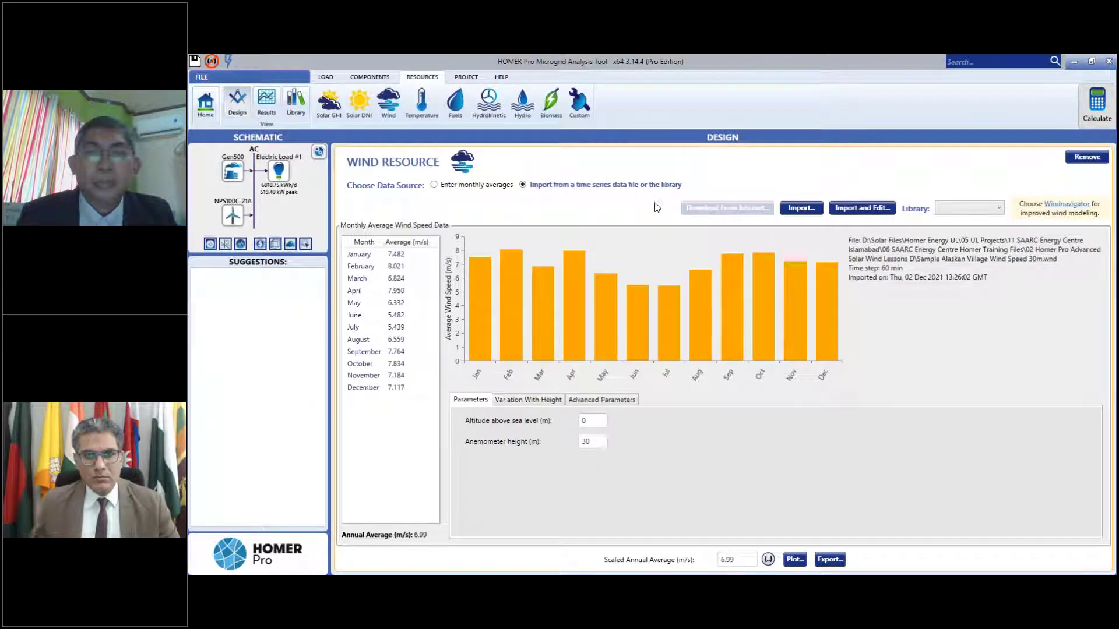
{"action": "left_click", "coordinate": [466, 77]}
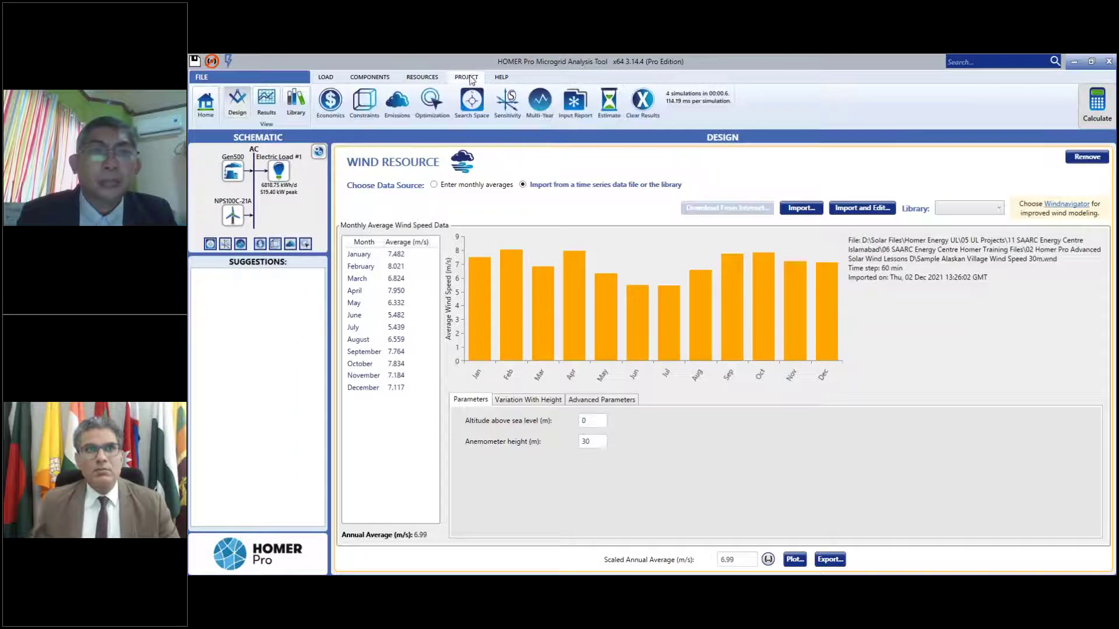
{"action": "left_click", "coordinate": [367, 108]}
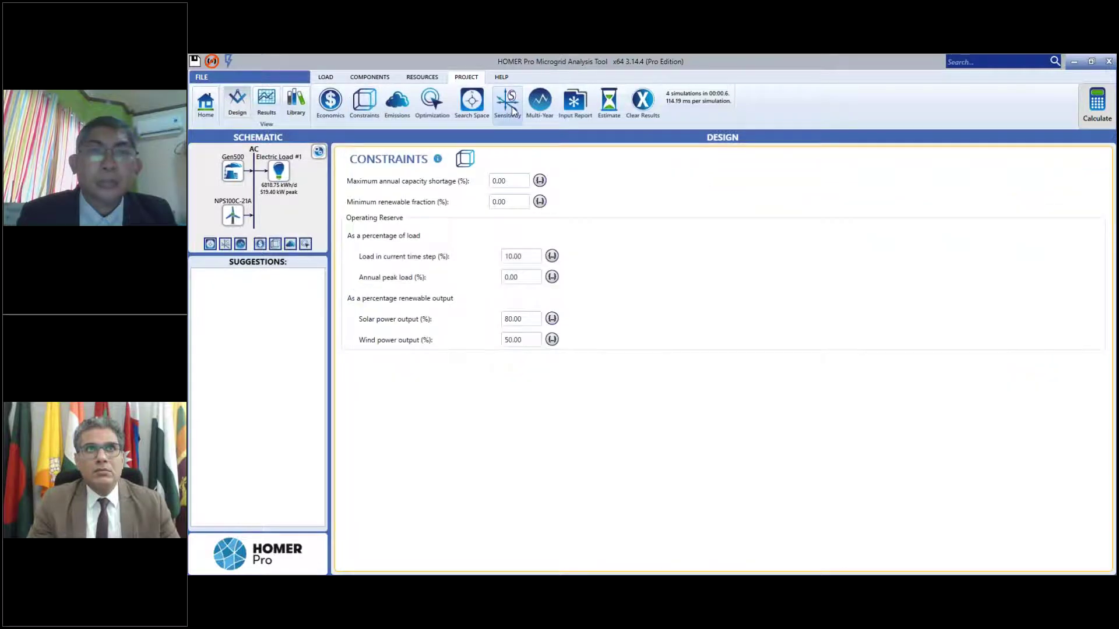
- Examine the minutes-per-time-step choices in the project's optimization settings, keeping 60 minutes selected
{"action": "left_click", "coordinate": [431, 111]}
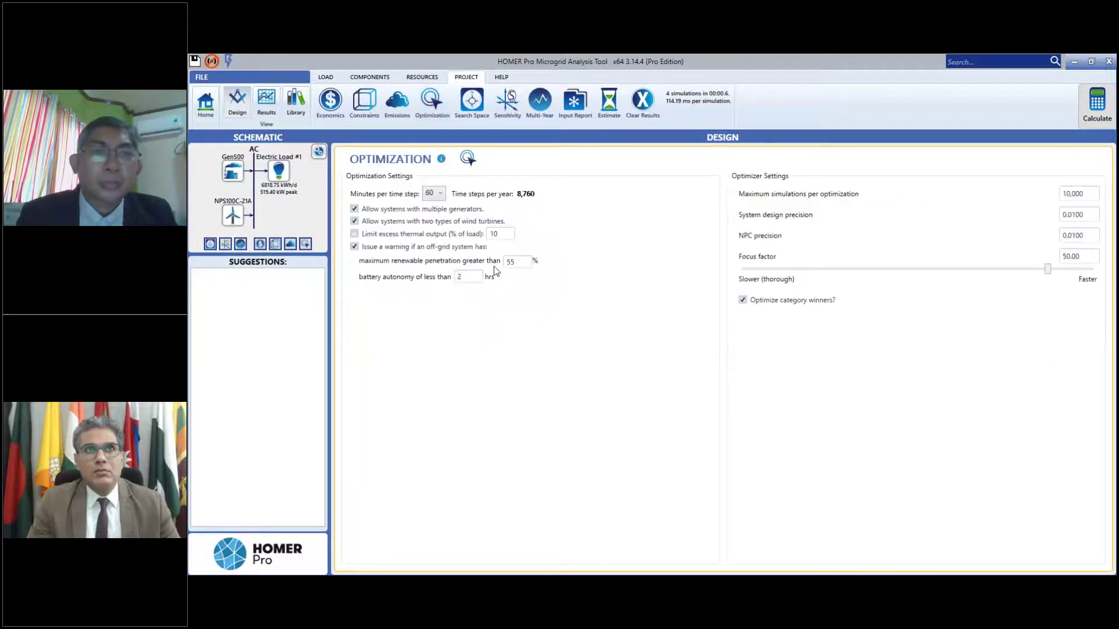
{"action": "left_click", "coordinate": [441, 193]}
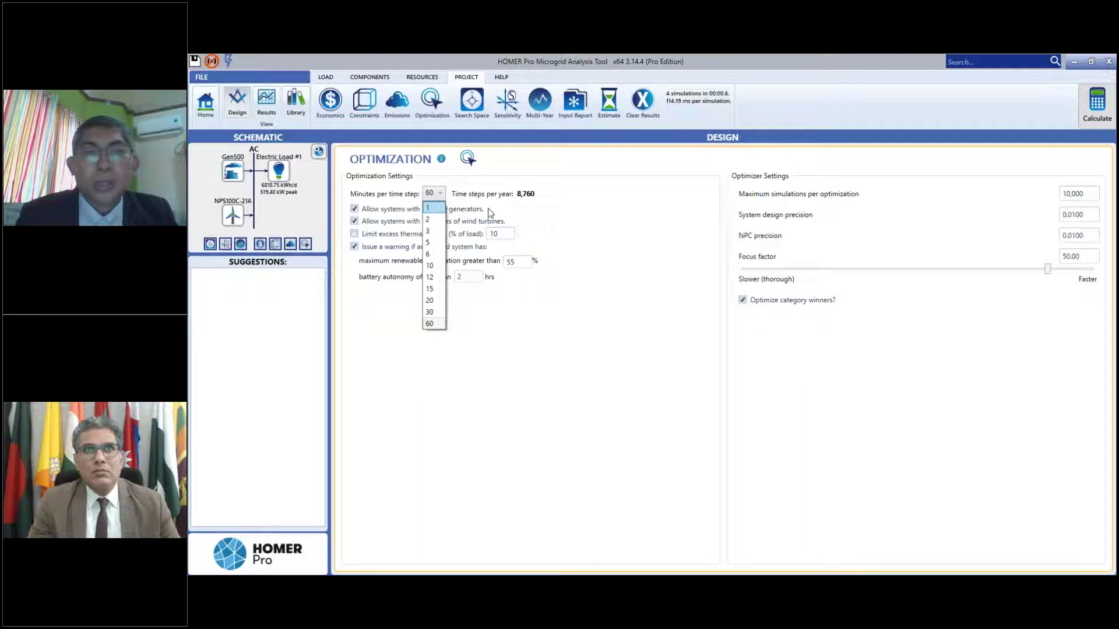
{"action": "left_click", "coordinate": [432, 323]}
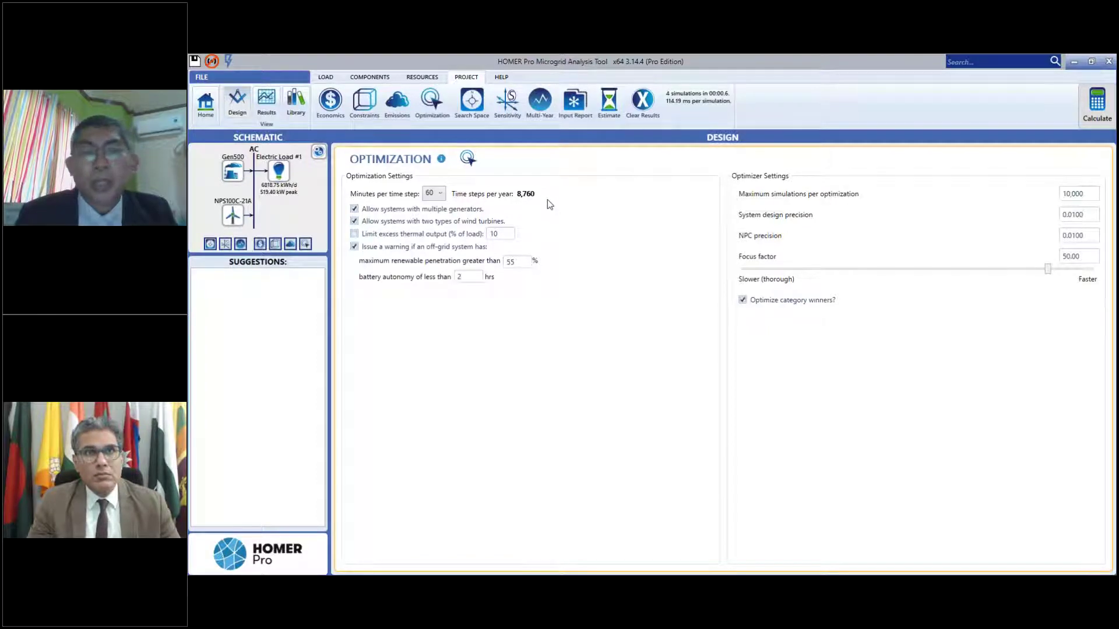
{"action": "left_click", "coordinate": [439, 194]}
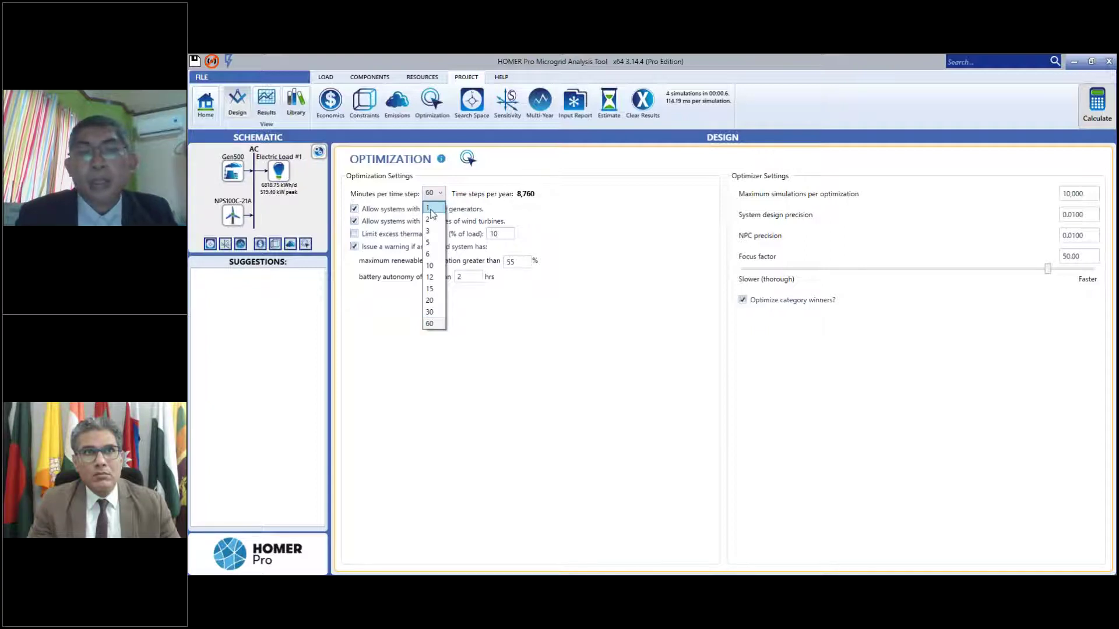
{"action": "left_click", "coordinate": [548, 198]}
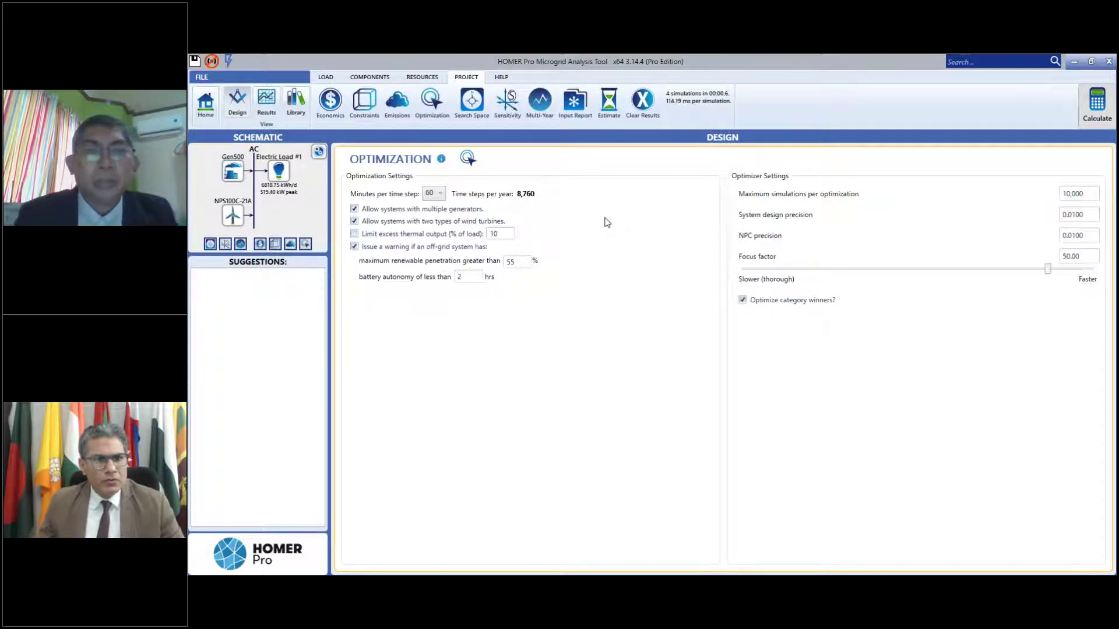
{"action": "left_click", "coordinate": [441, 196]}
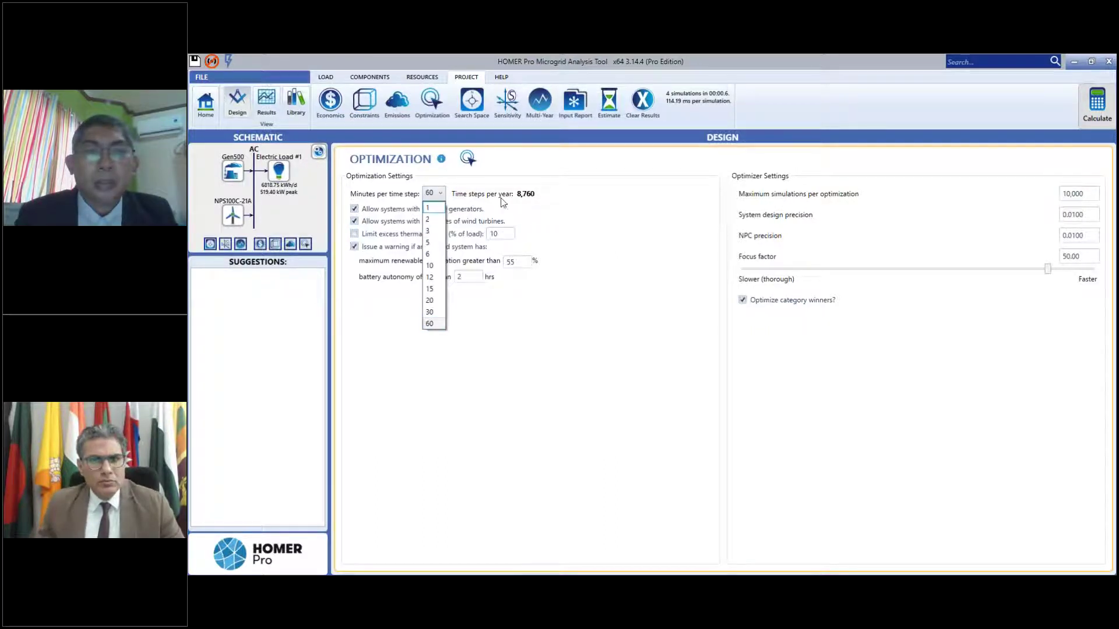
{"action": "left_click", "coordinate": [613, 200]}
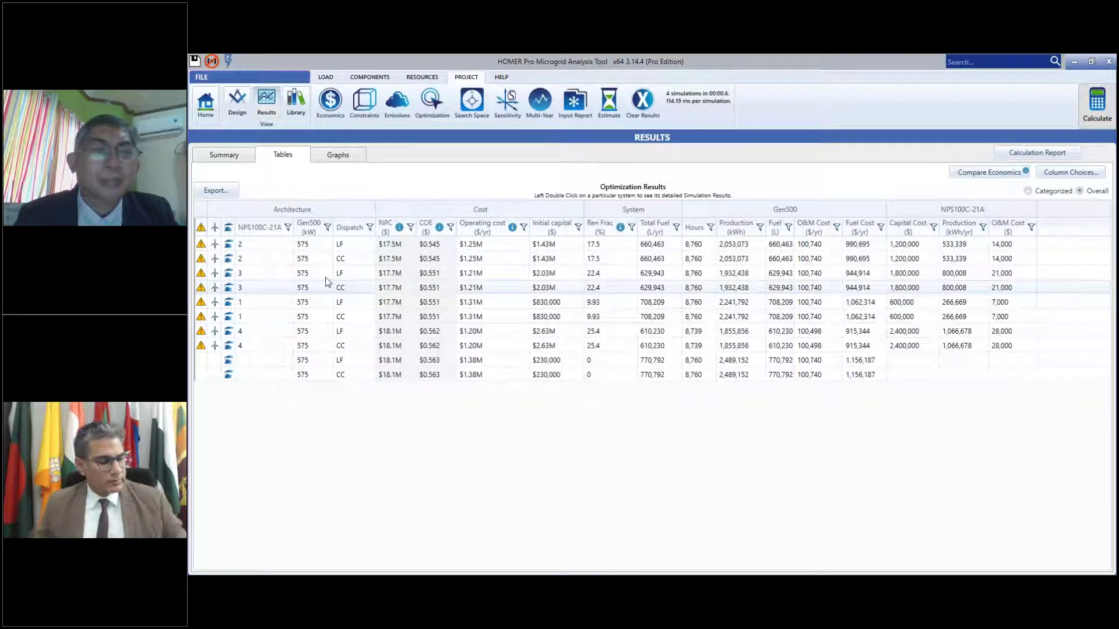
- Plot the hourly power sources of the two-turbine load-following system and examine the days from May 9 to May 15
{"action": "left_click", "coordinate": [340, 247]}
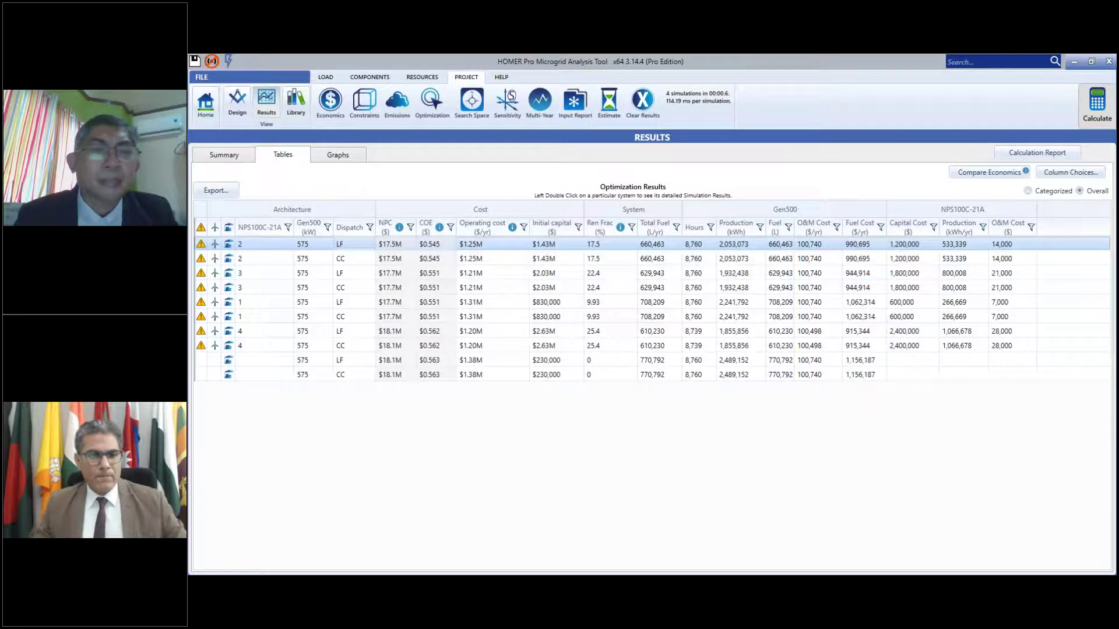
{"action": "double_click", "coordinate": [627, 243]}
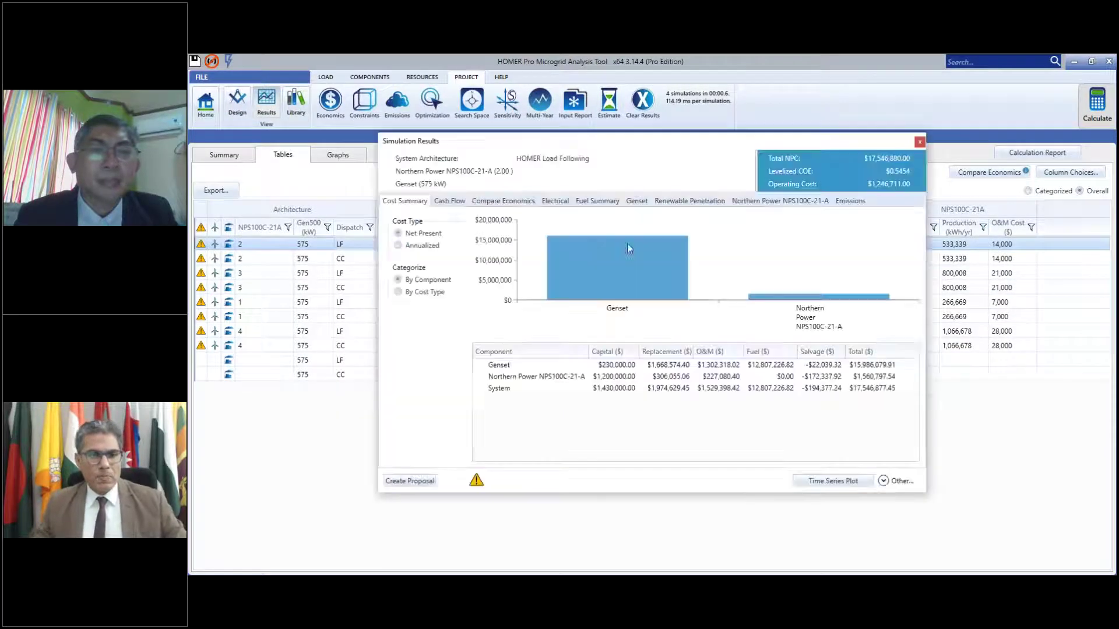
{"action": "left_click", "coordinate": [827, 481]}
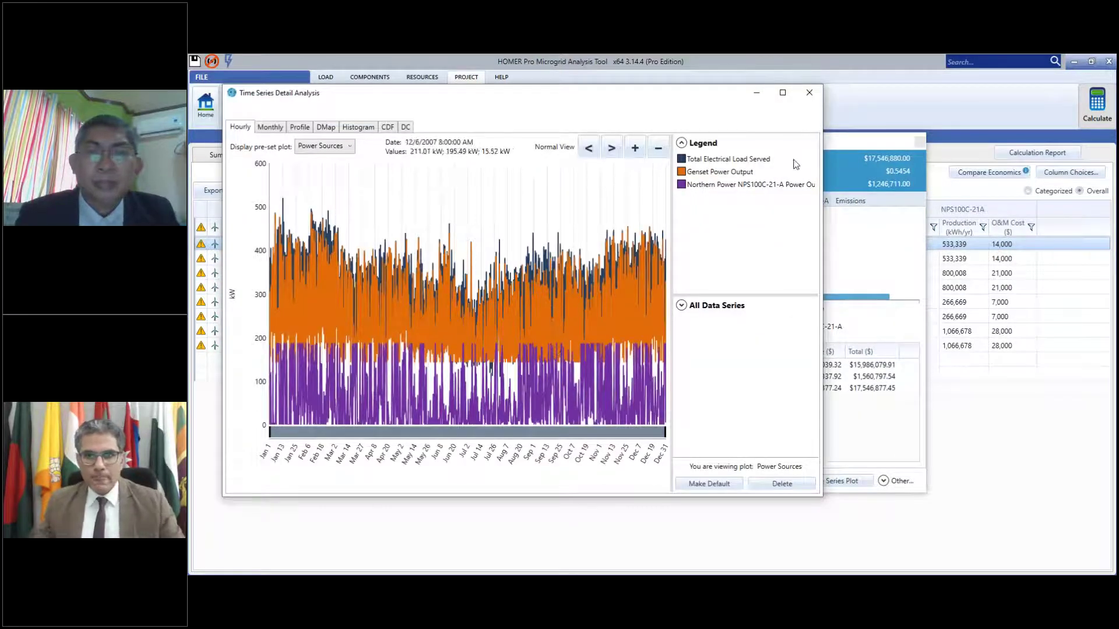
{"action": "left_click", "coordinate": [782, 92]}
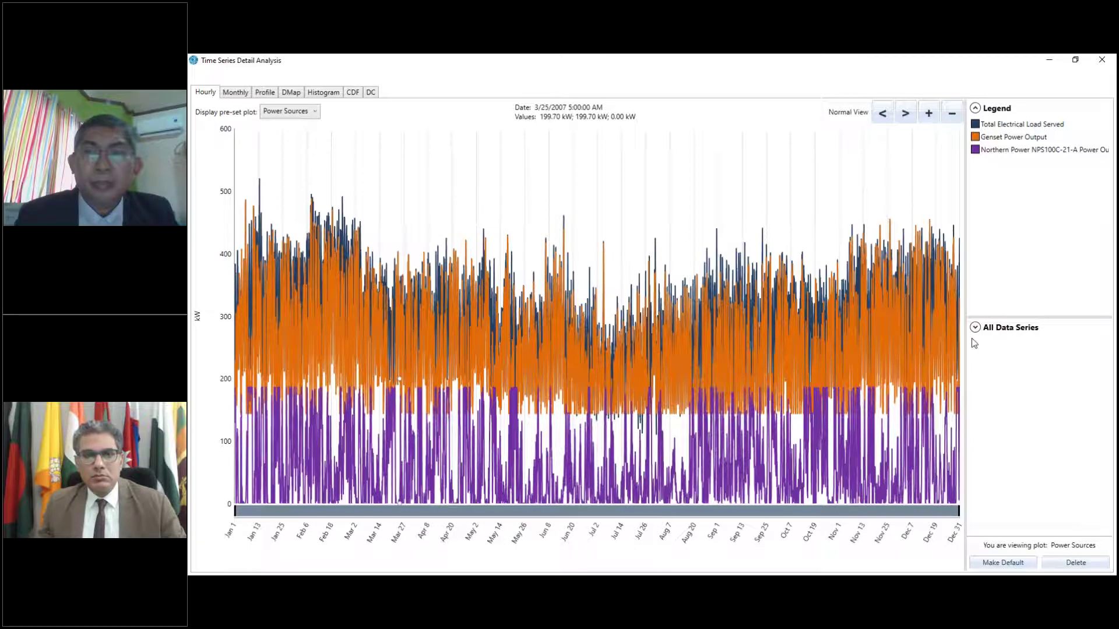
{"action": "left_click_drag", "start_coordinate": [472, 369], "coordinate": [521, 370]}
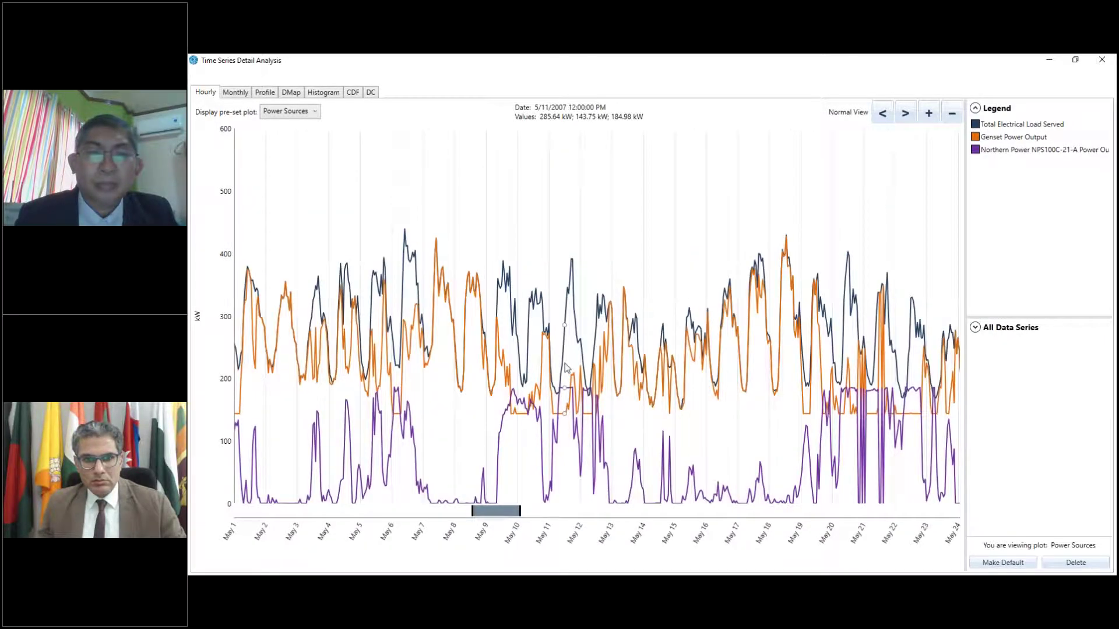
{"action": "scroll", "coordinate": [565, 367], "scroll_direction": "up", "scroll_amount": 3}
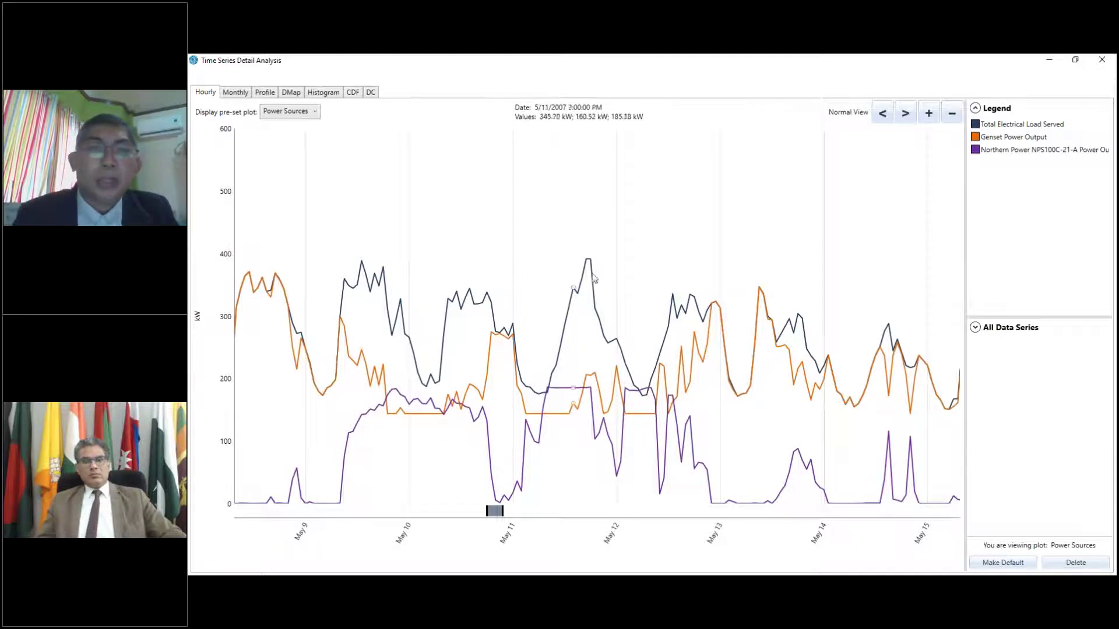
- Close the time series plot and the simulation results, and return to the project's home page
{"action": "left_click", "coordinate": [1075, 60]}
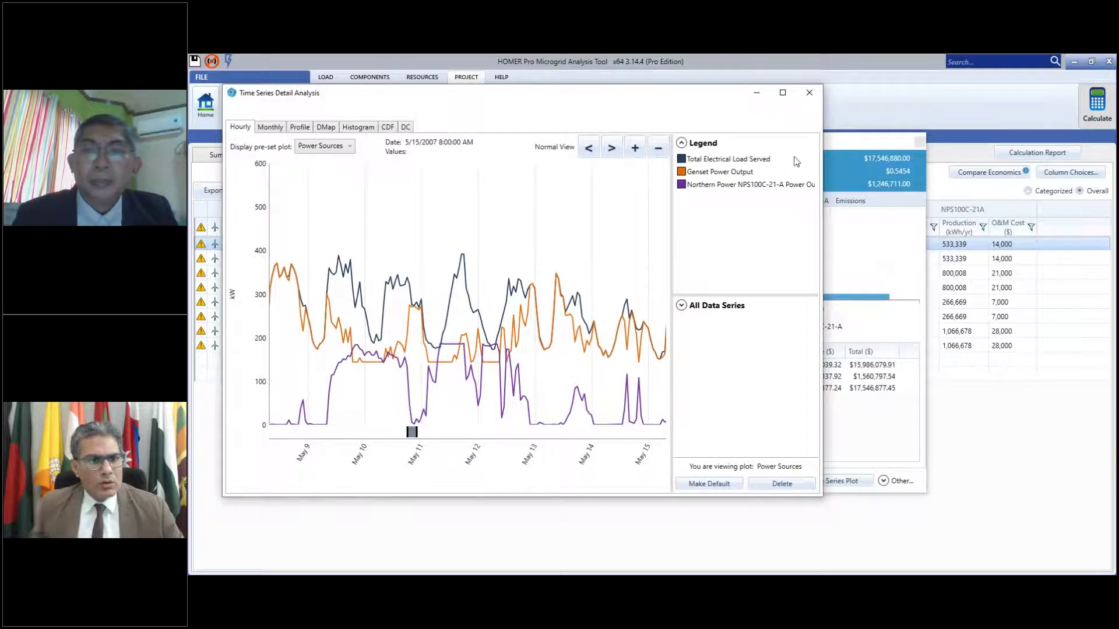
{"action": "left_click", "coordinate": [809, 93]}
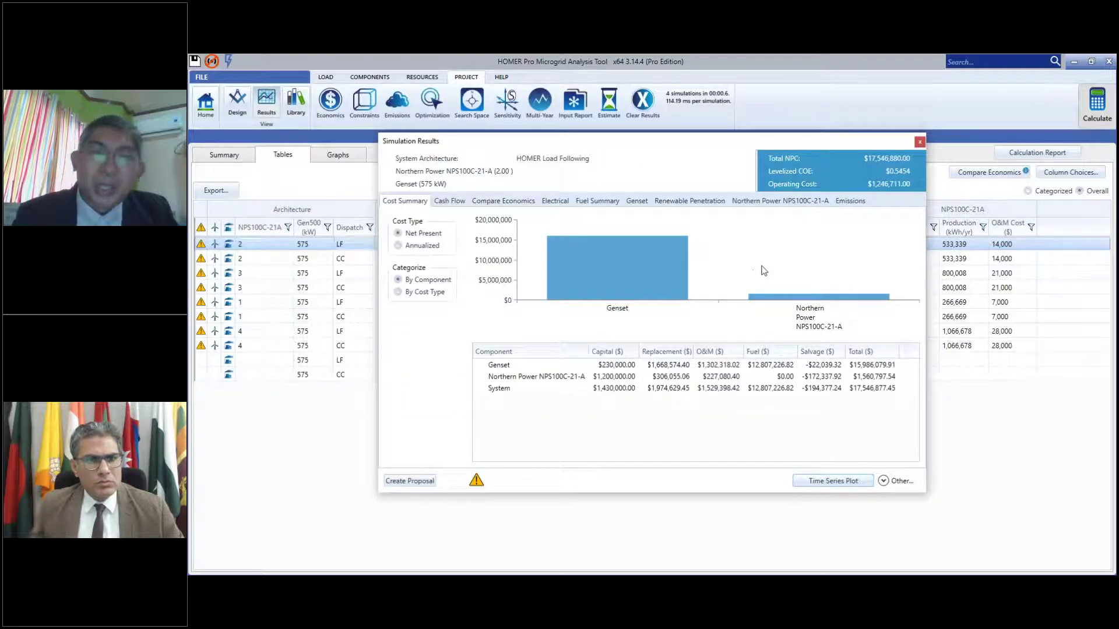
{"action": "left_click", "coordinate": [919, 143]}
{"action": "left_click", "coordinate": [207, 108]}
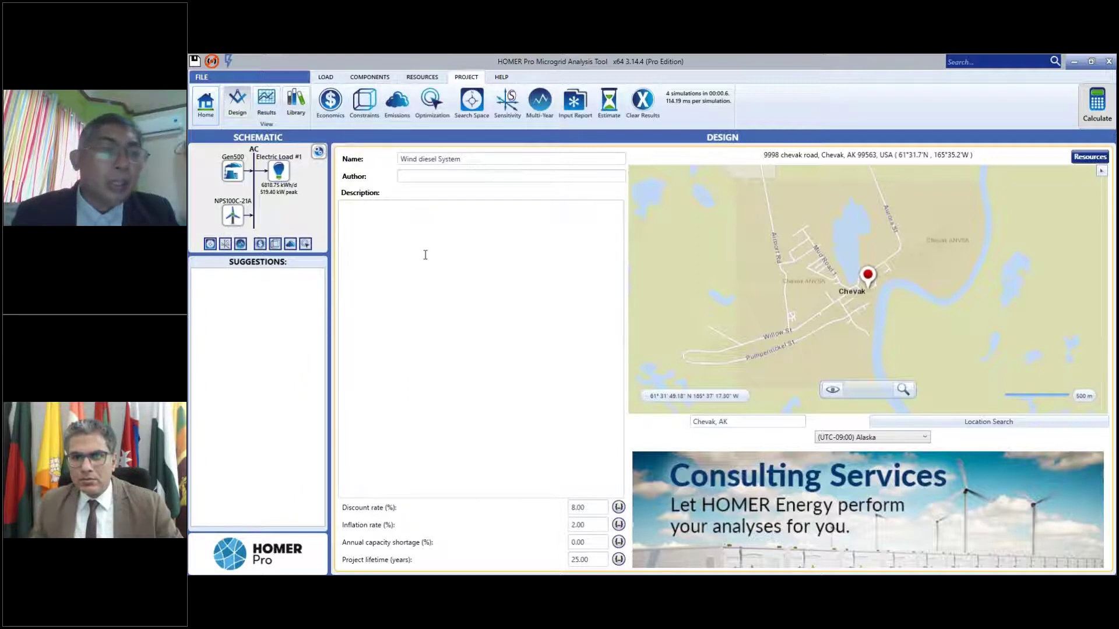
- Add a thermal load controller to the system with search-space sizes of 0, 100 and 200 kW
{"action": "left_click", "coordinate": [369, 78]}
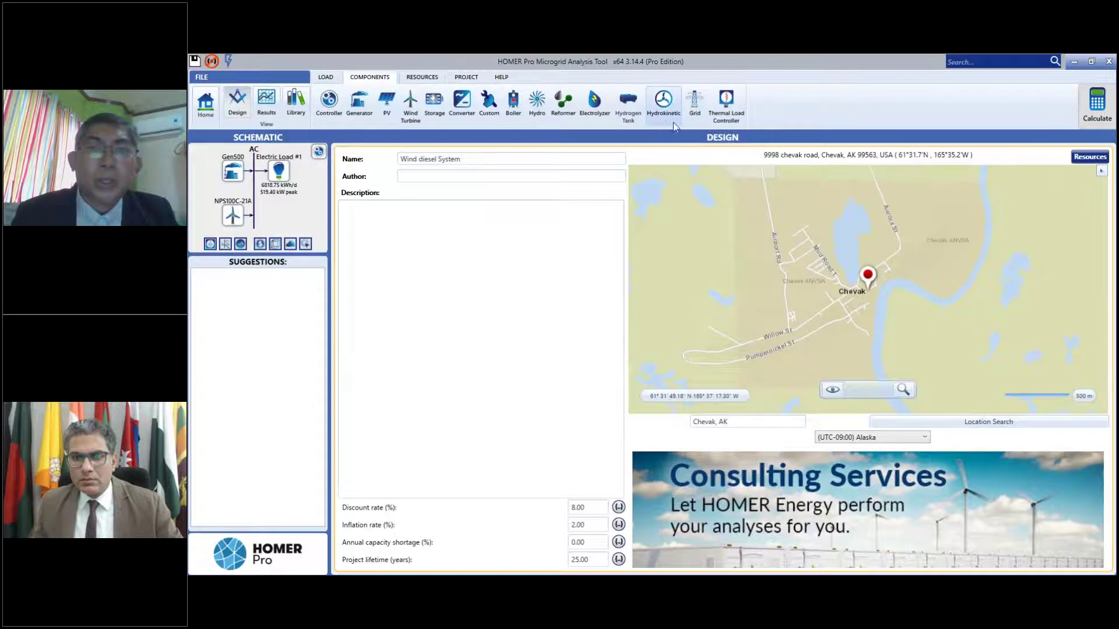
{"action": "left_click", "coordinate": [726, 104]}
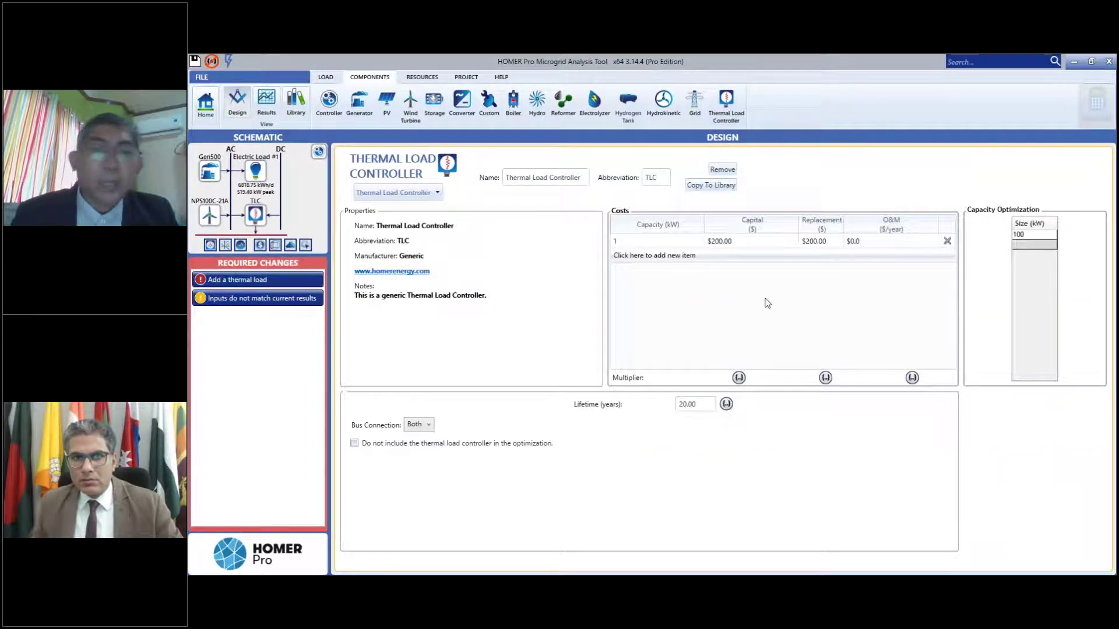
{"action": "left_click", "coordinate": [1033, 233]}
{"action": "type", "text": "0"}
{"action": "key", "text": "Return"}
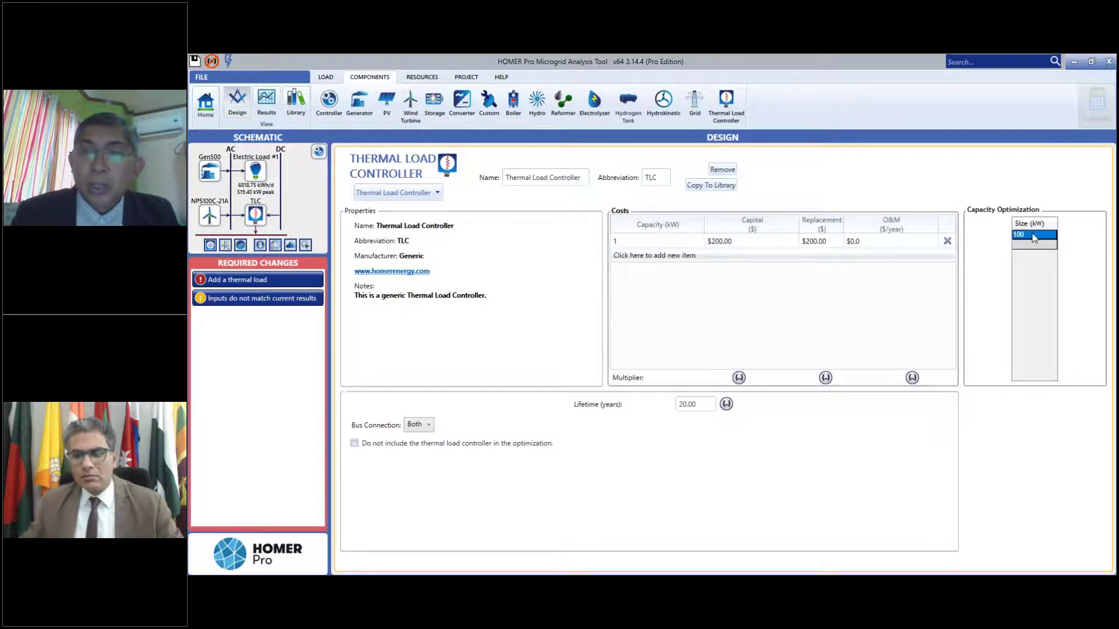
{"action": "type", "text": "100"}
{"action": "key", "text": "Return"}
{"action": "type", "text": "200"}
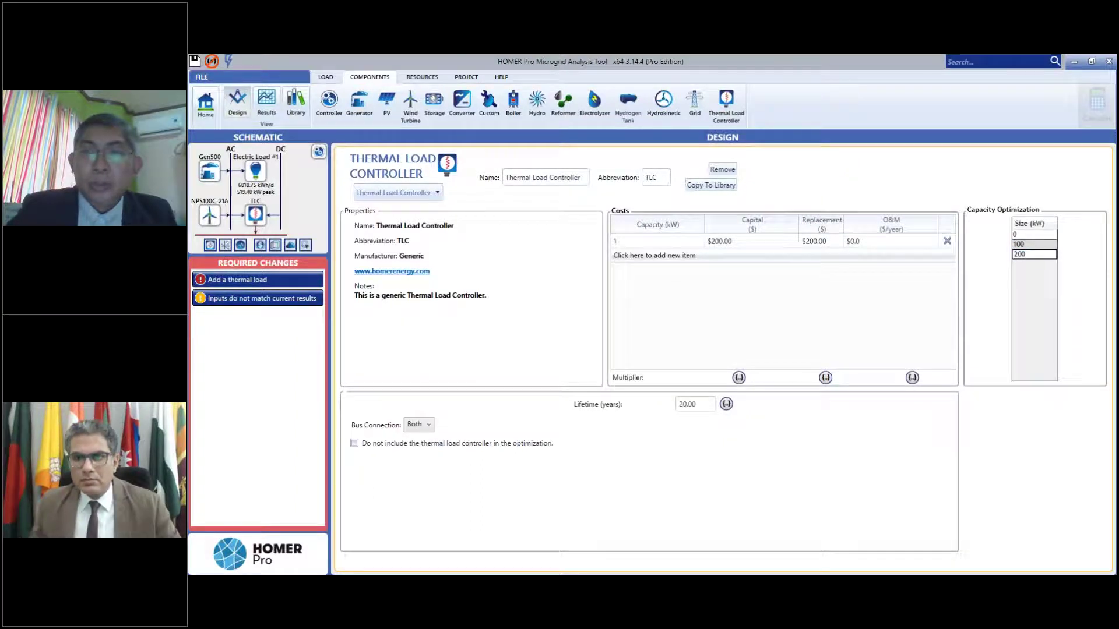
{"action": "key", "text": "Return"}
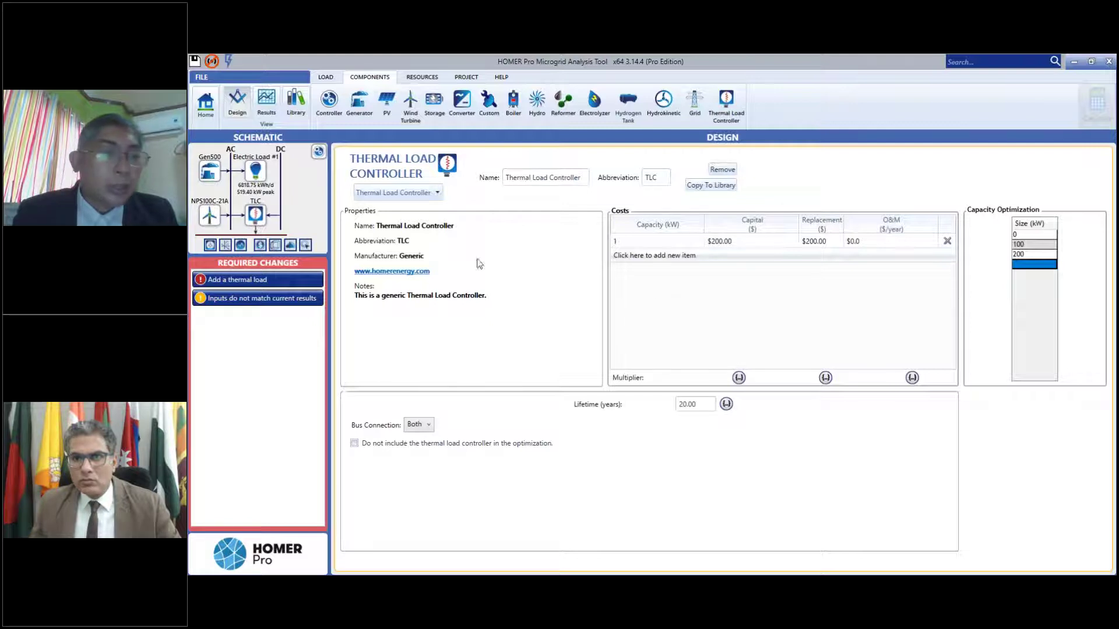
- Add a synthetic thermal load from the Residential profile with no peak month and a scaled annual average of 0 kWh/day
{"action": "mouse_move", "coordinate": [247, 284]}
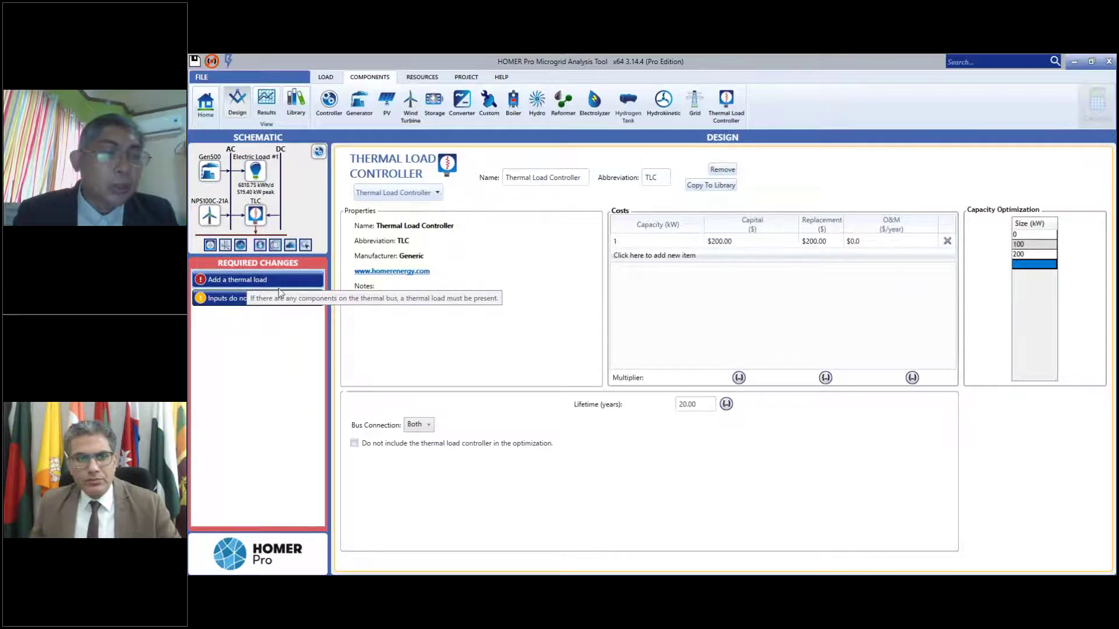
{"action": "left_click", "coordinate": [246, 280]}
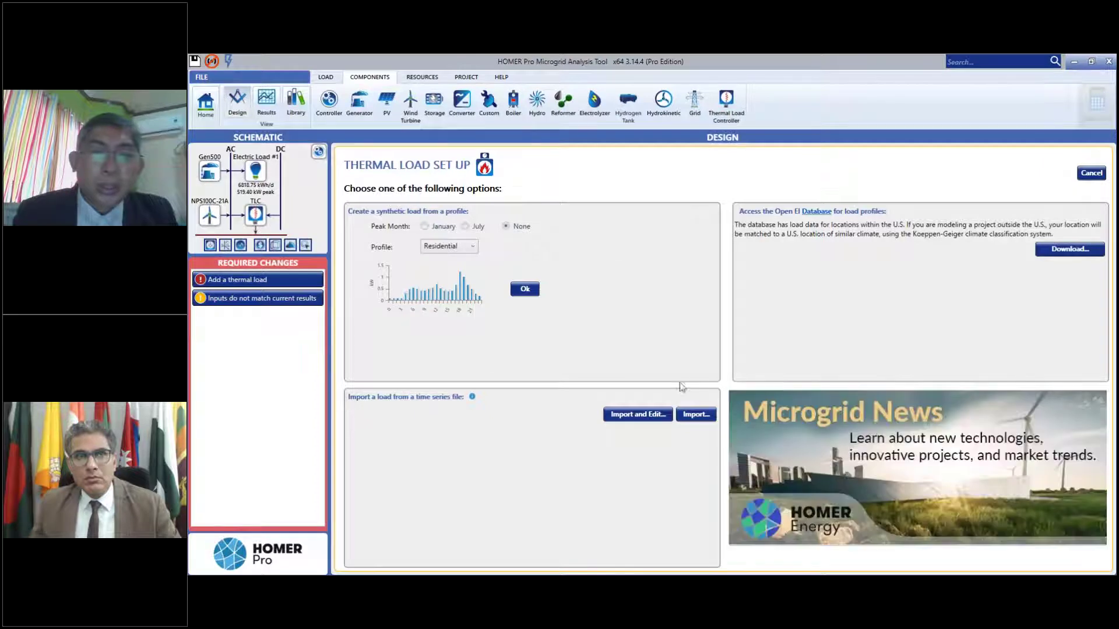
{"action": "left_click", "coordinate": [525, 290]}
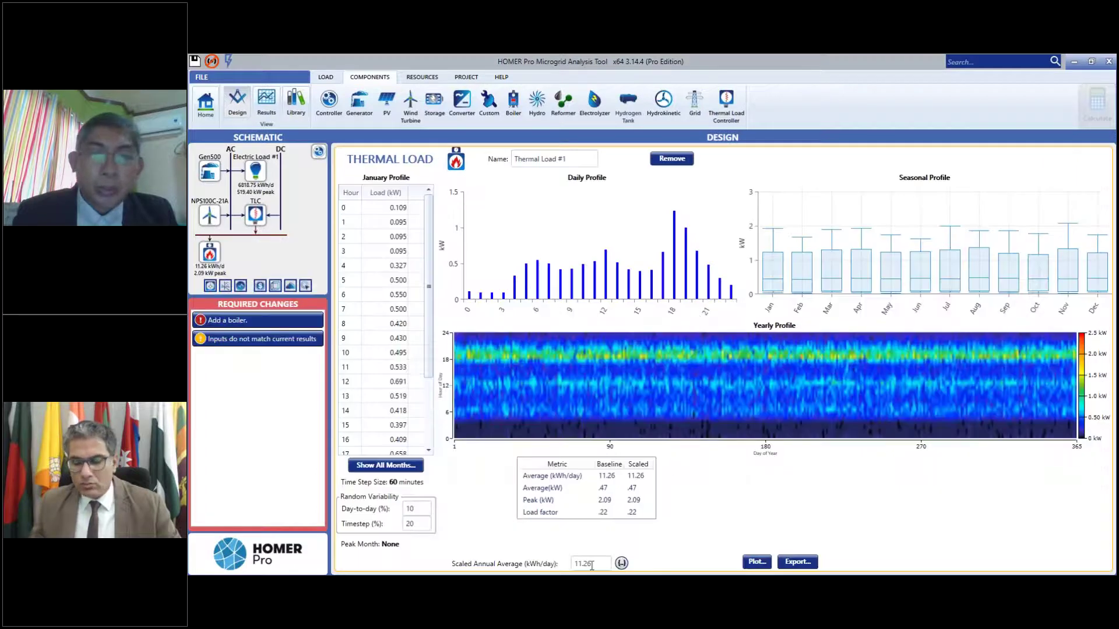
{"action": "double_click", "coordinate": [595, 564]}
{"action": "type", "text": "0"}
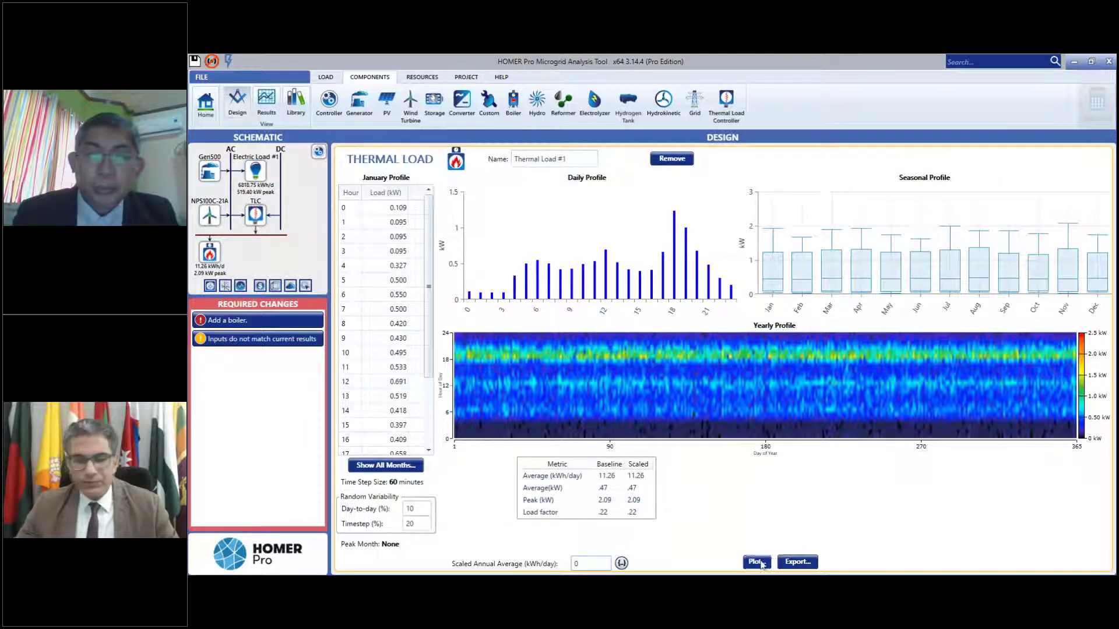
{"action": "left_click", "coordinate": [621, 563]}
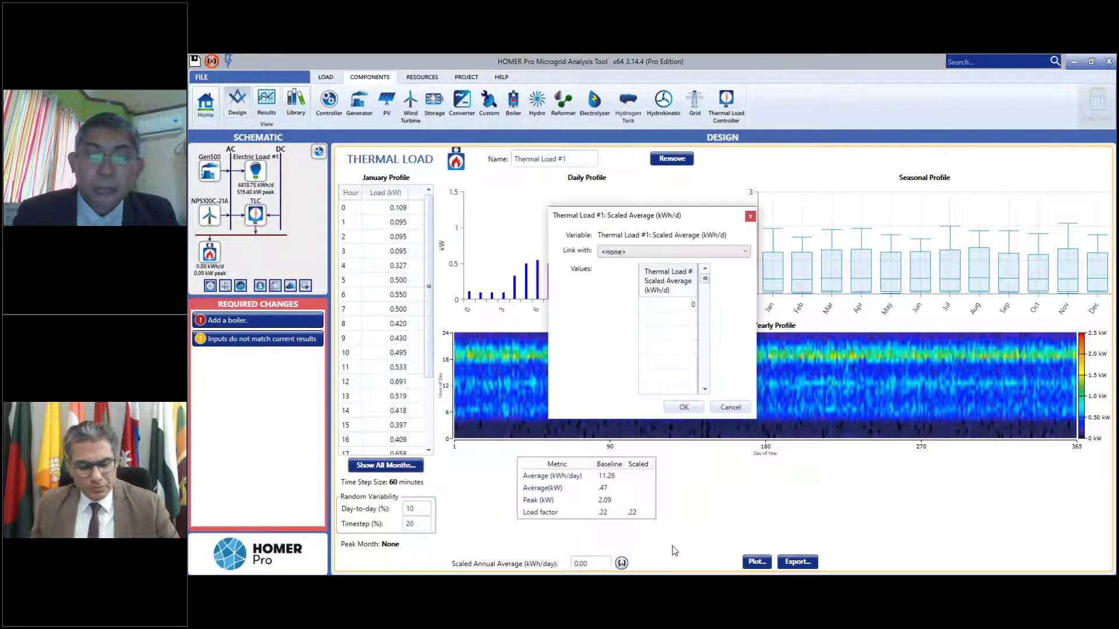
{"action": "left_click", "coordinate": [684, 408]}
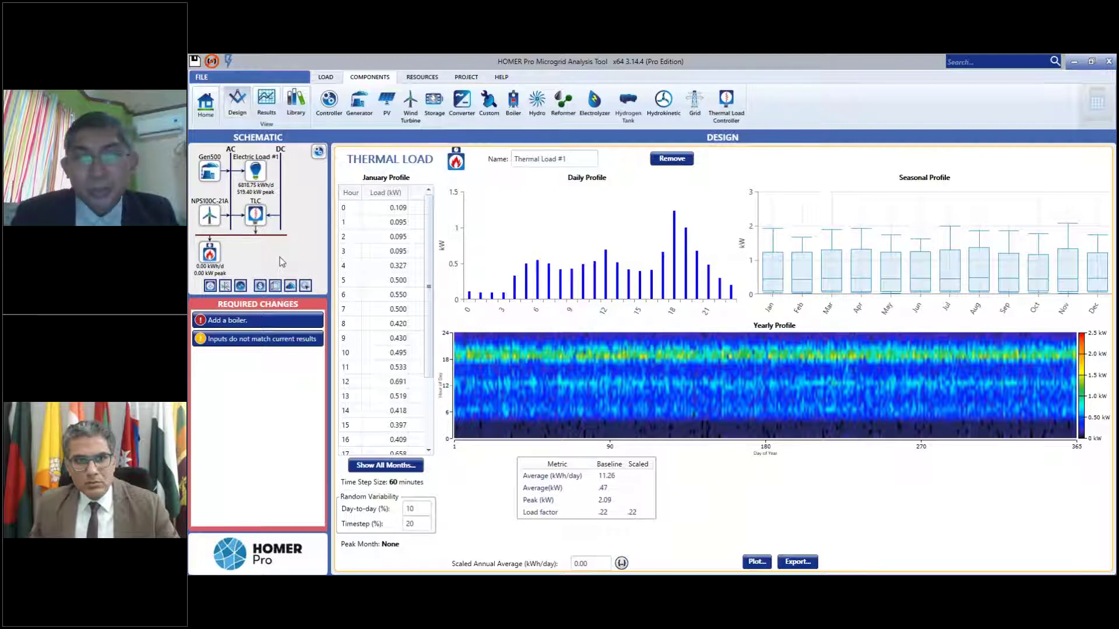
- Add the required generic boiler to the thermal load and calculate the system
{"action": "mouse_move", "coordinate": [263, 323]}
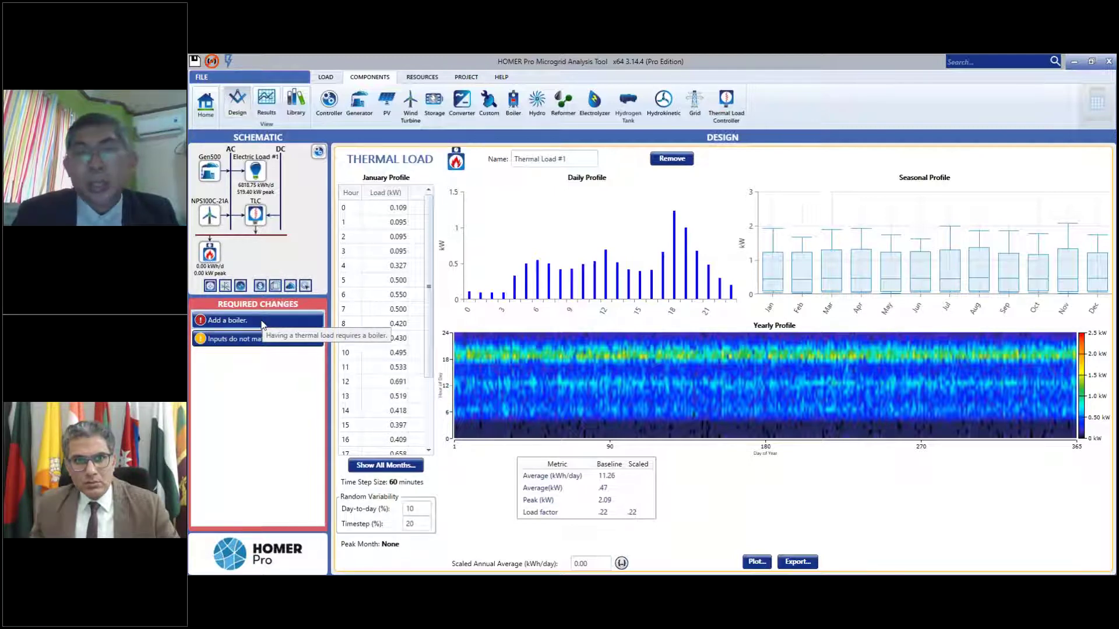
{"action": "left_click", "coordinate": [280, 324]}
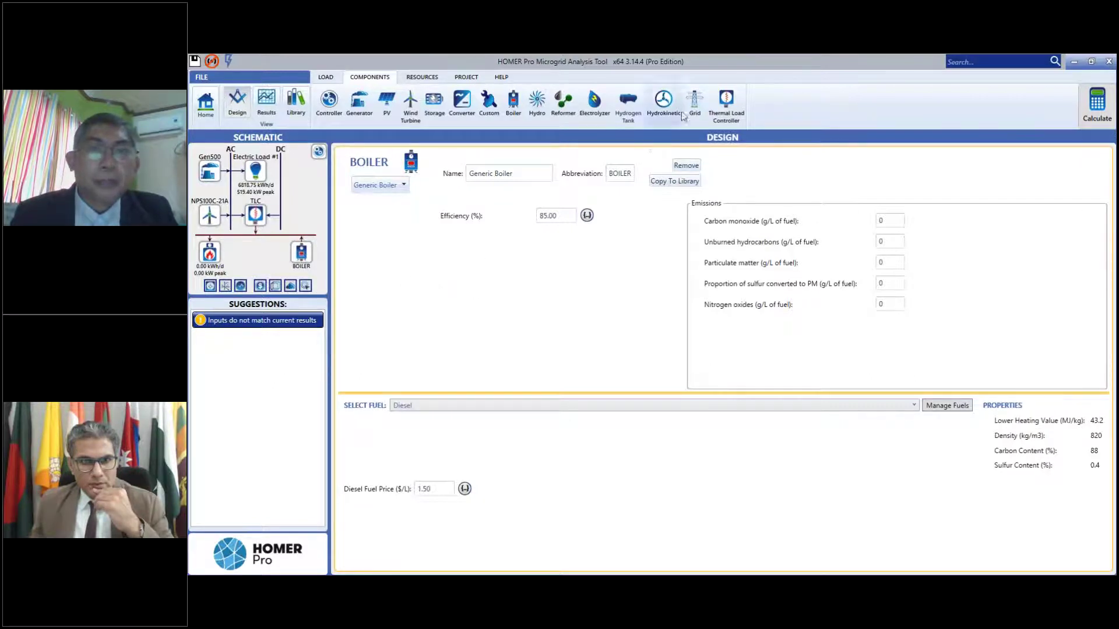
{"action": "left_click", "coordinate": [1086, 106]}
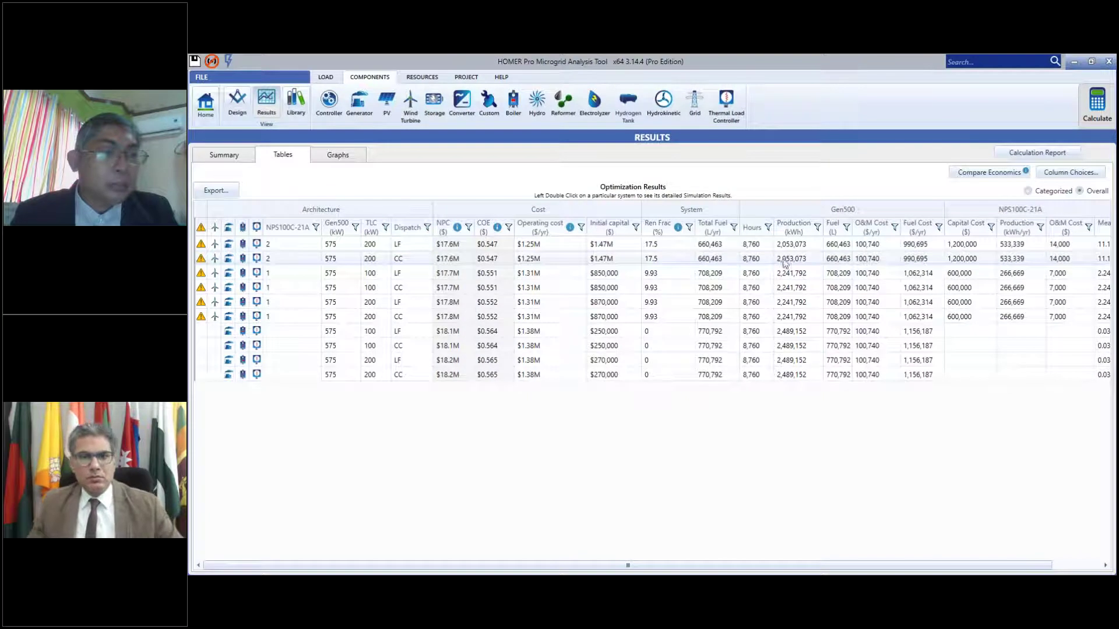
- Review the economic comparison of the one-turbine load-following system with the 100 kW thermal load controller against the base system
{"action": "left_click", "coordinate": [291, 246]}
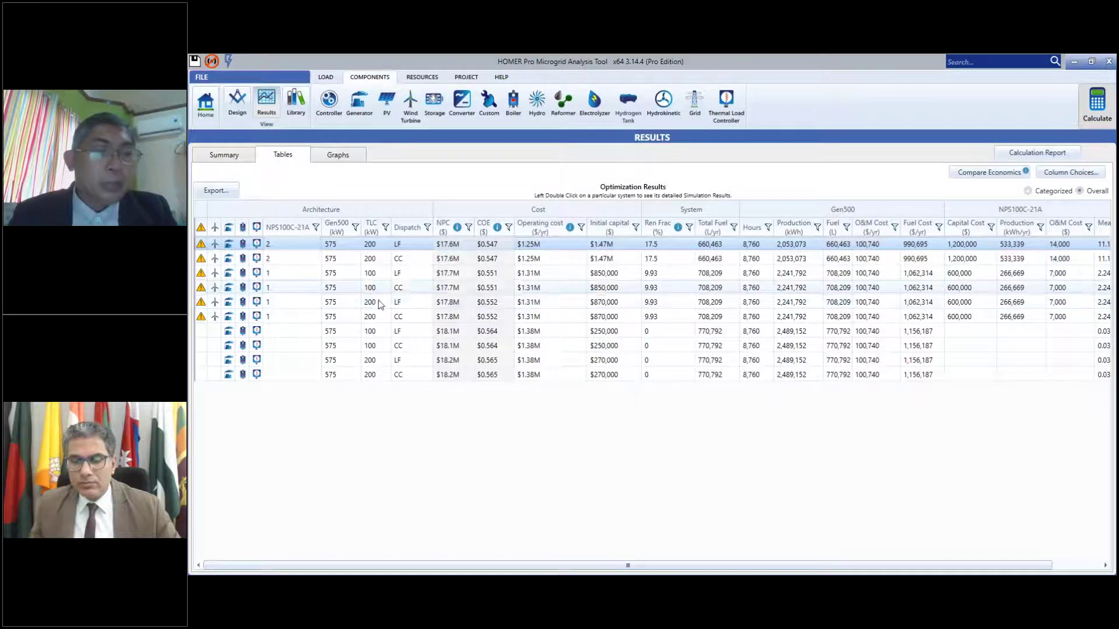
{"action": "double_click", "coordinate": [291, 274]}
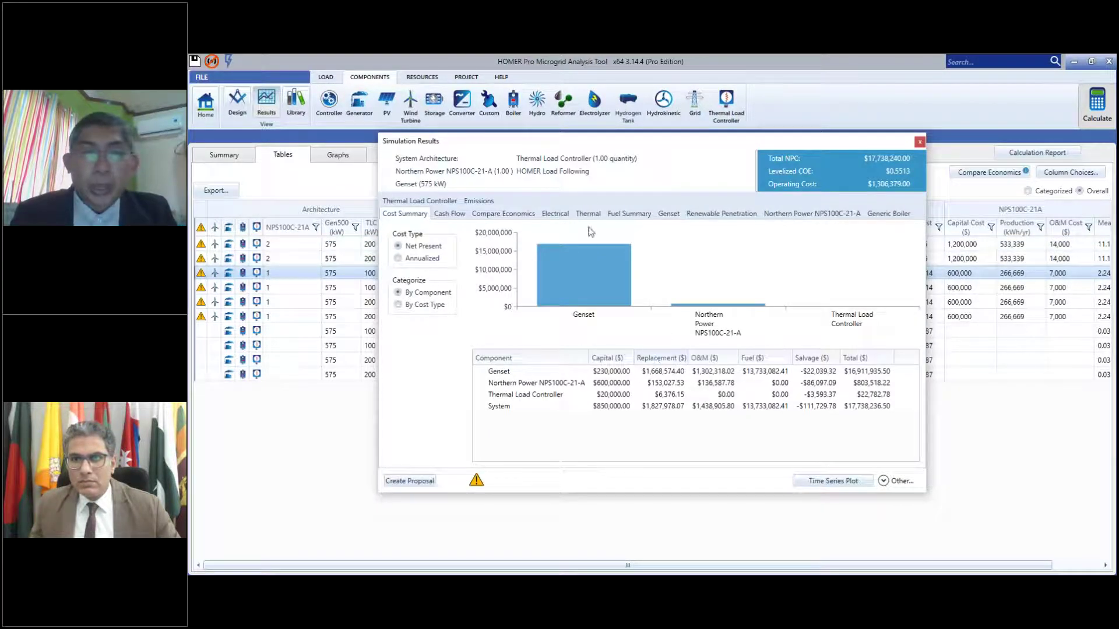
{"action": "left_click", "coordinate": [498, 214]}
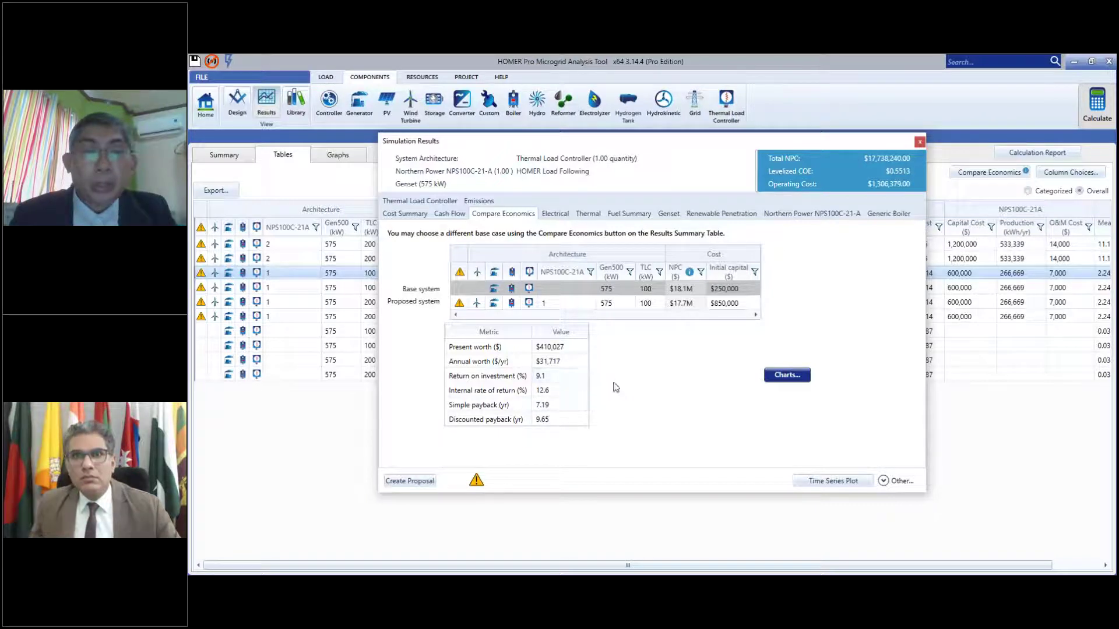
{"action": "left_click", "coordinate": [920, 142]}
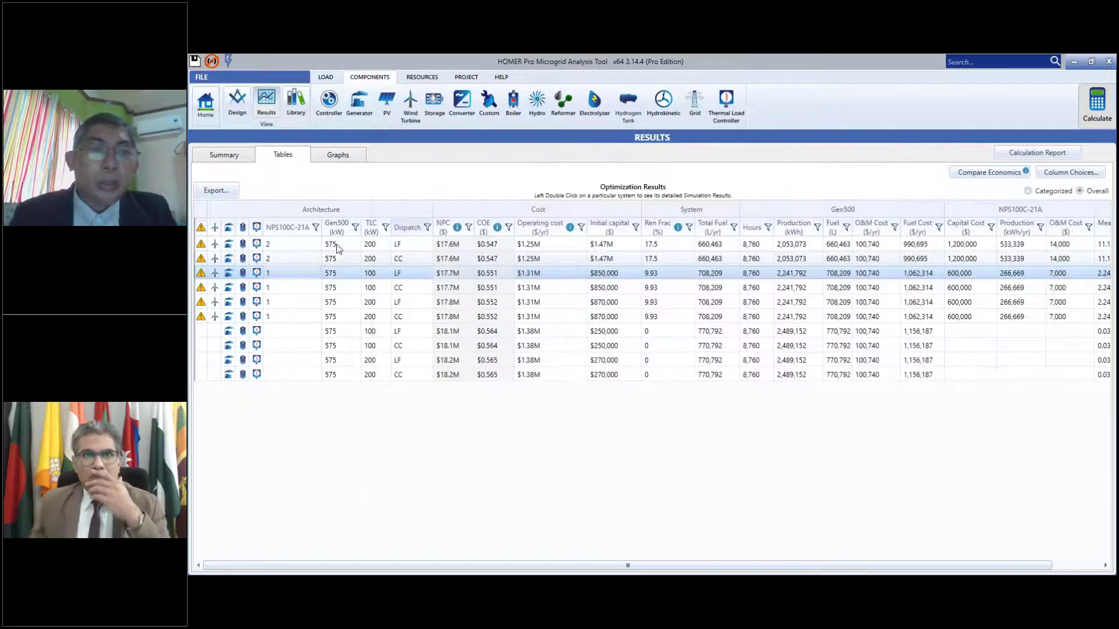
- Review the economic comparison of the two-turbine load-following system, including its simple payback, and return to the optimization results
{"action": "left_click", "coordinate": [341, 244]}
{"action": "double_click", "coordinate": [341, 244]}
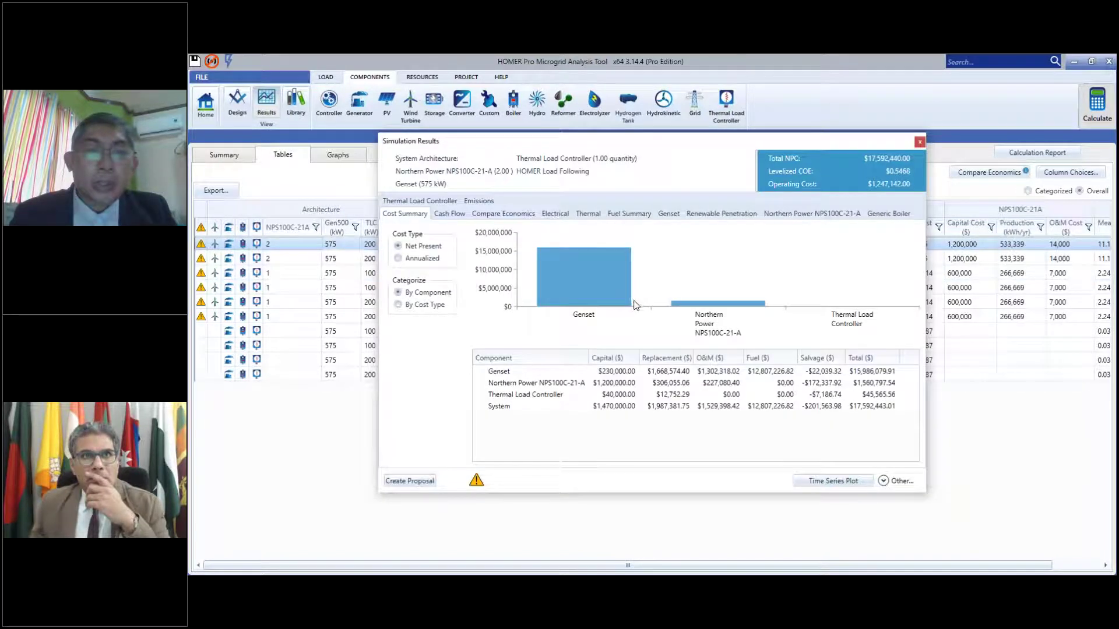
{"action": "left_click", "coordinate": [509, 214]}
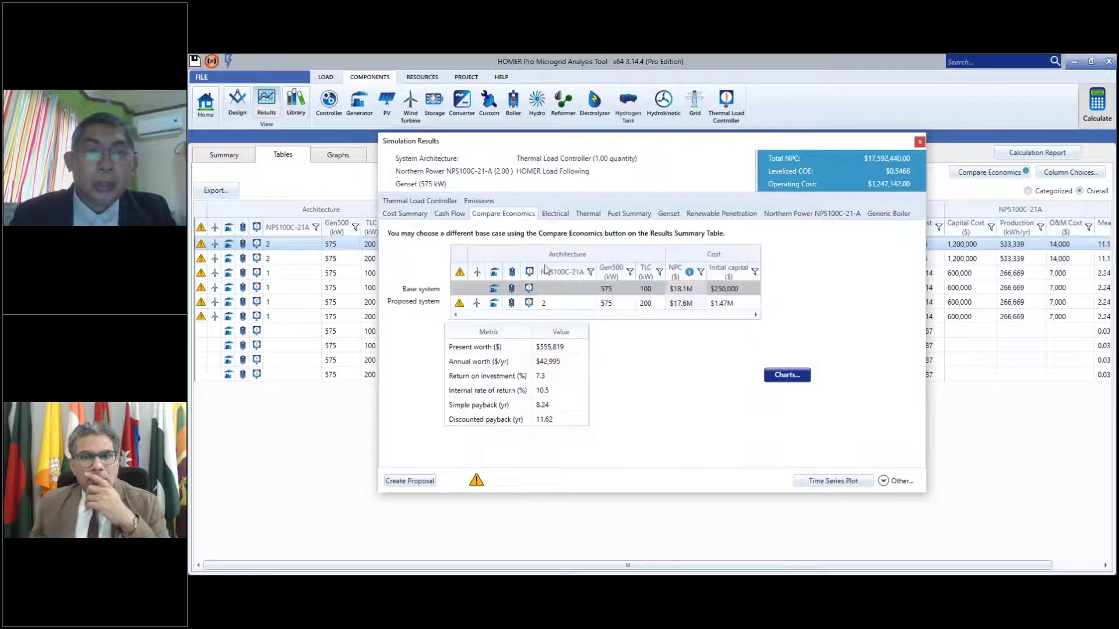
{"action": "left_click", "coordinate": [573, 406]}
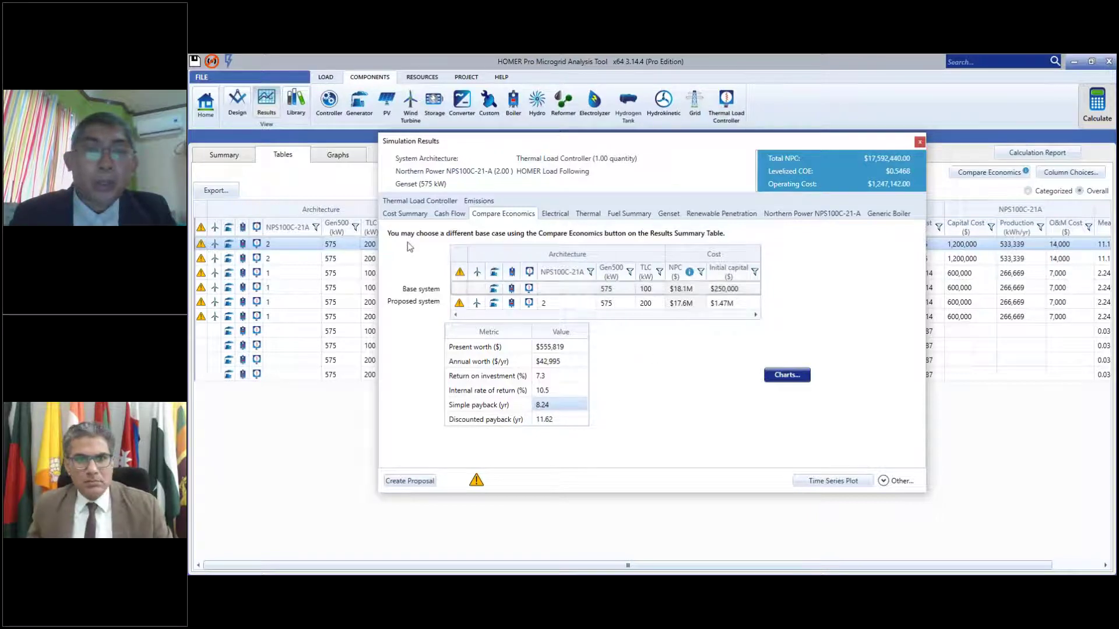
{"action": "left_click", "coordinate": [920, 142]}
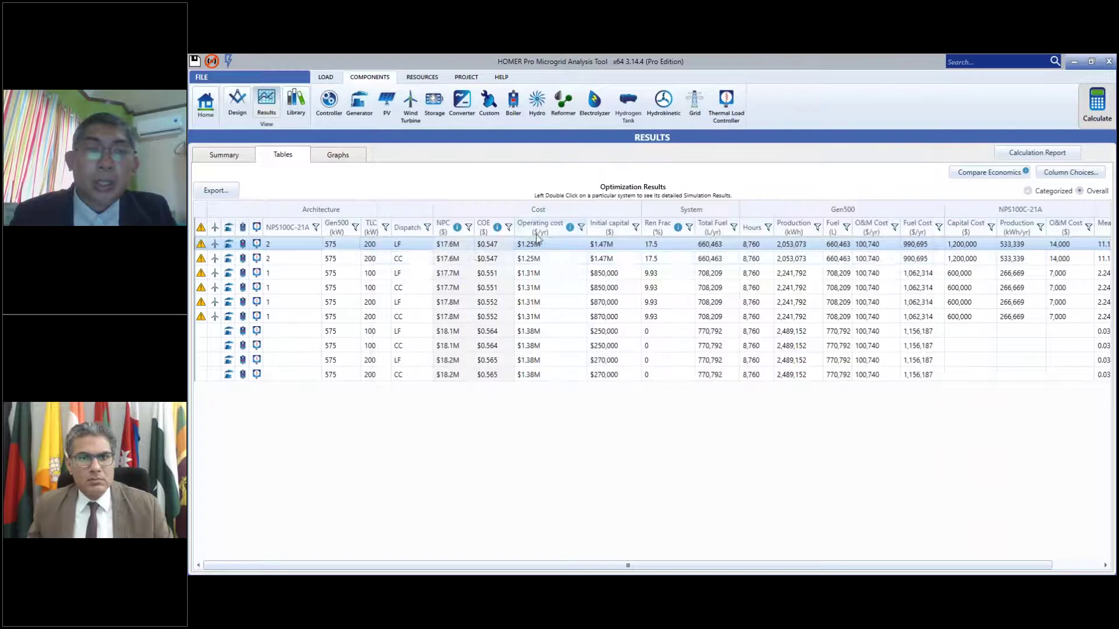
{"action": "left_click", "coordinate": [504, 272]}
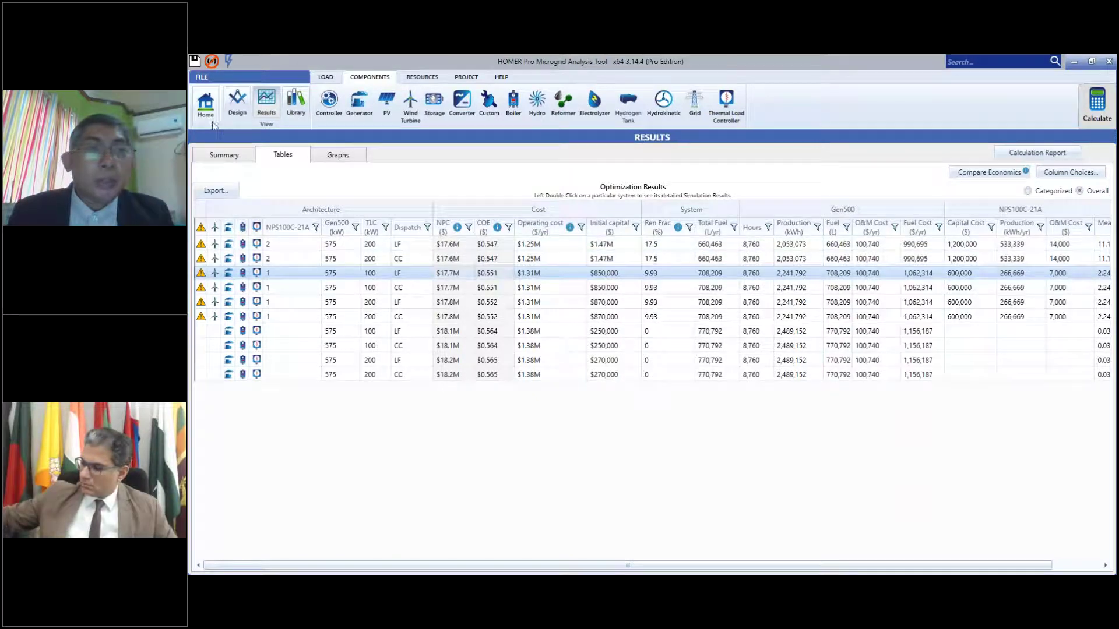
- Enter 1 and 1.25 $/L as additional sensitivity values for the genset's diesel fuel price
{"action": "left_click", "coordinate": [205, 103]}
{"action": "left_click", "coordinate": [209, 171]}
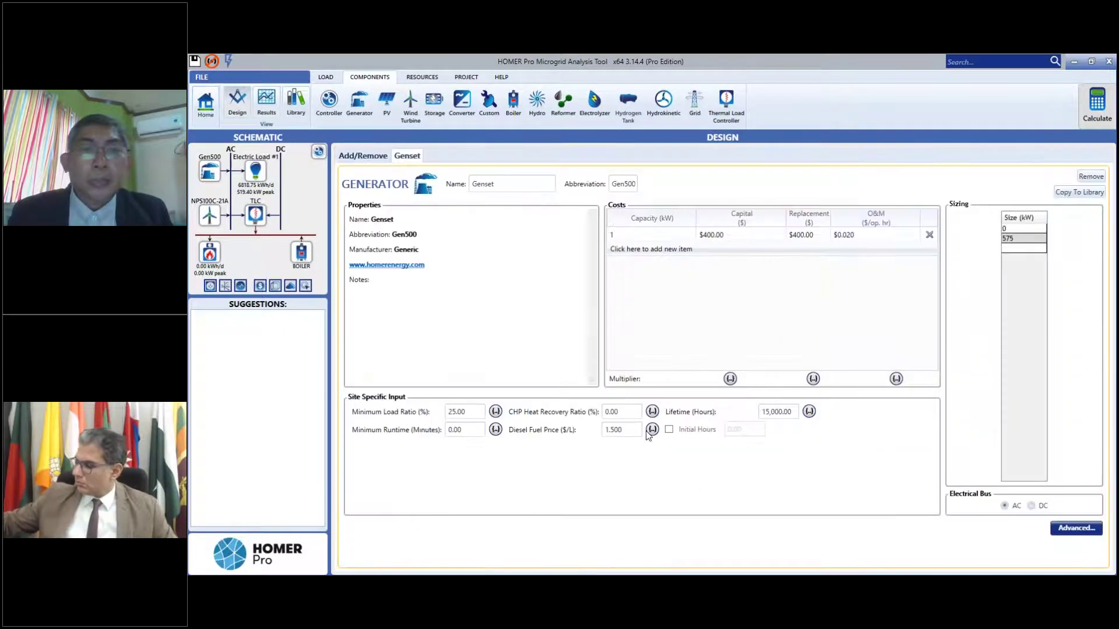
{"action": "left_click", "coordinate": [653, 430]}
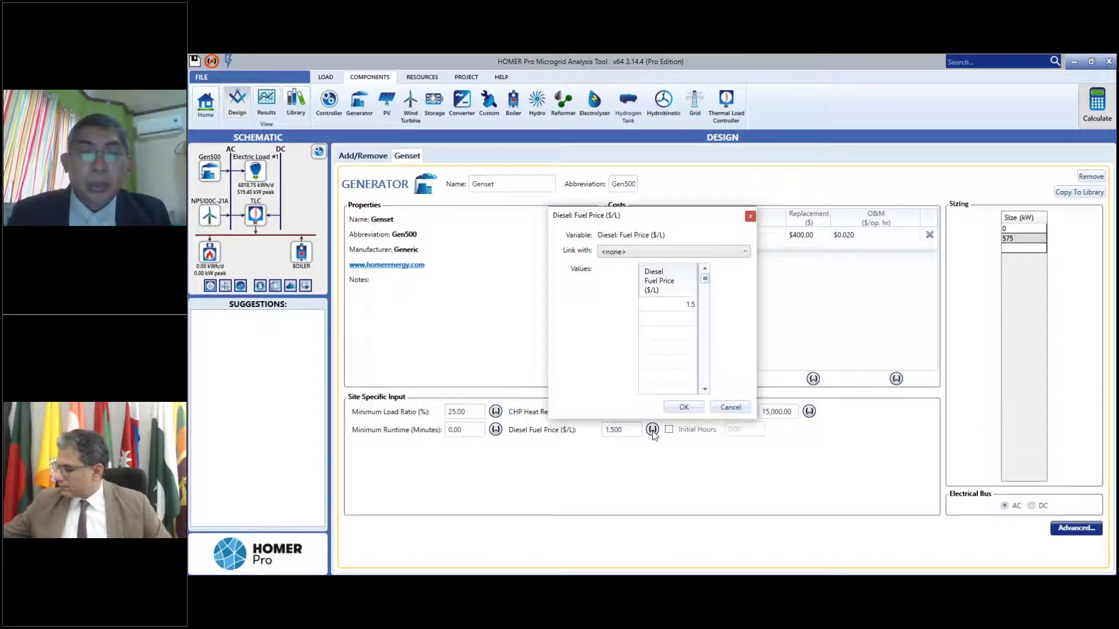
{"action": "left_click", "coordinate": [669, 318]}
{"action": "type", "text": "1"}
{"action": "left_click", "coordinate": [677, 334]}
{"action": "type", "text": "1.25"}
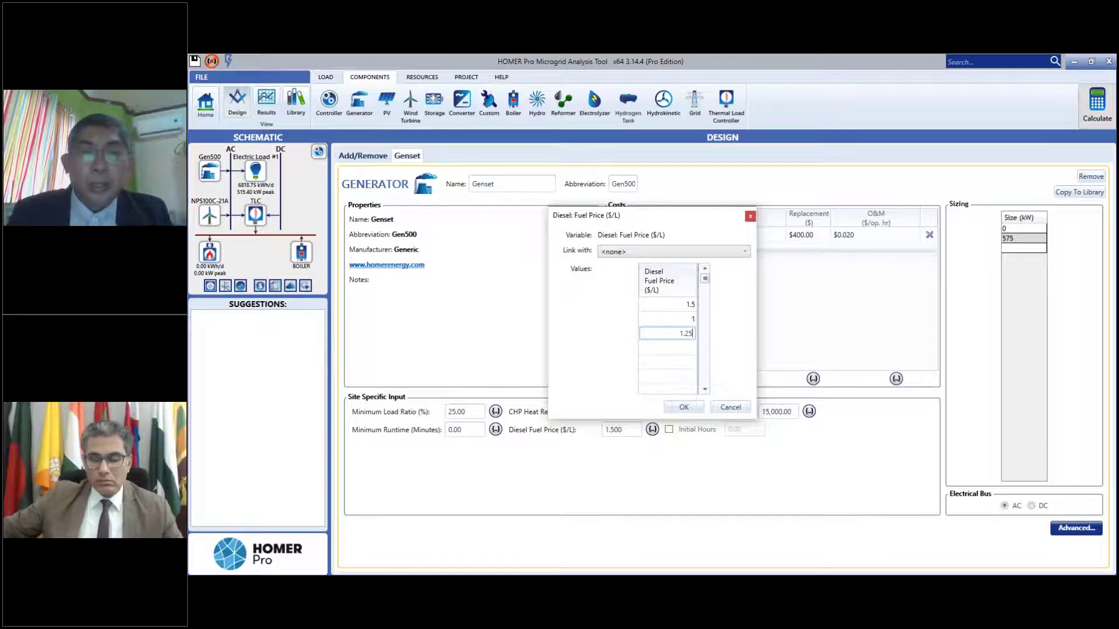
- Accept the diesel fuel price sensitivity values and add 4 and 12 % as sensitivity values for the nominal discount rate
{"action": "left_click", "coordinate": [688, 407]}
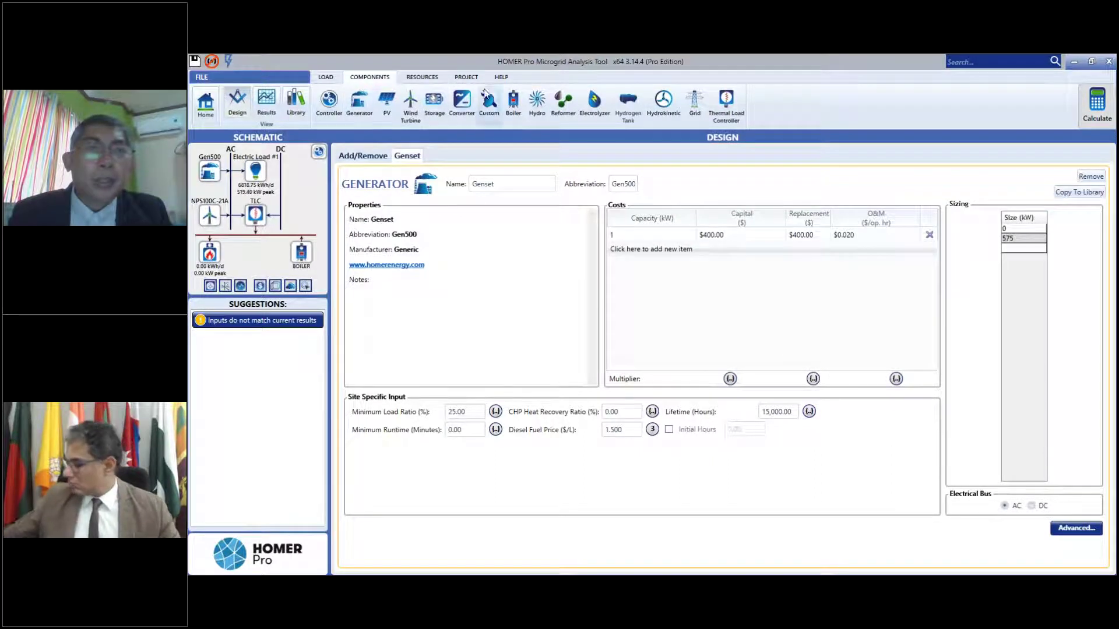
{"action": "left_click", "coordinate": [468, 77]}
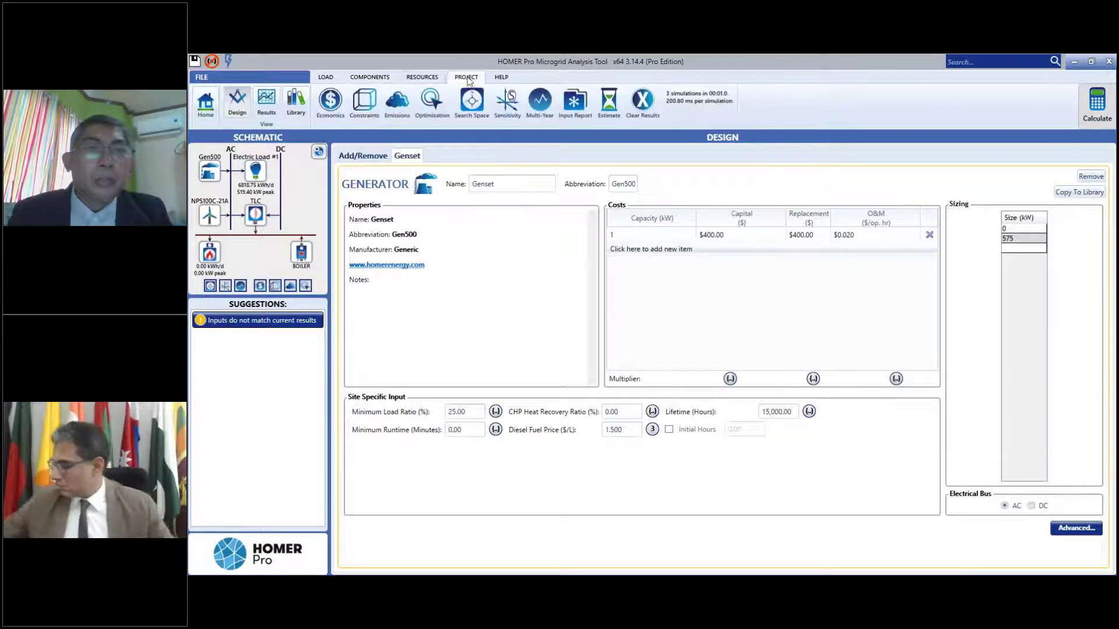
{"action": "left_click", "coordinate": [340, 106]}
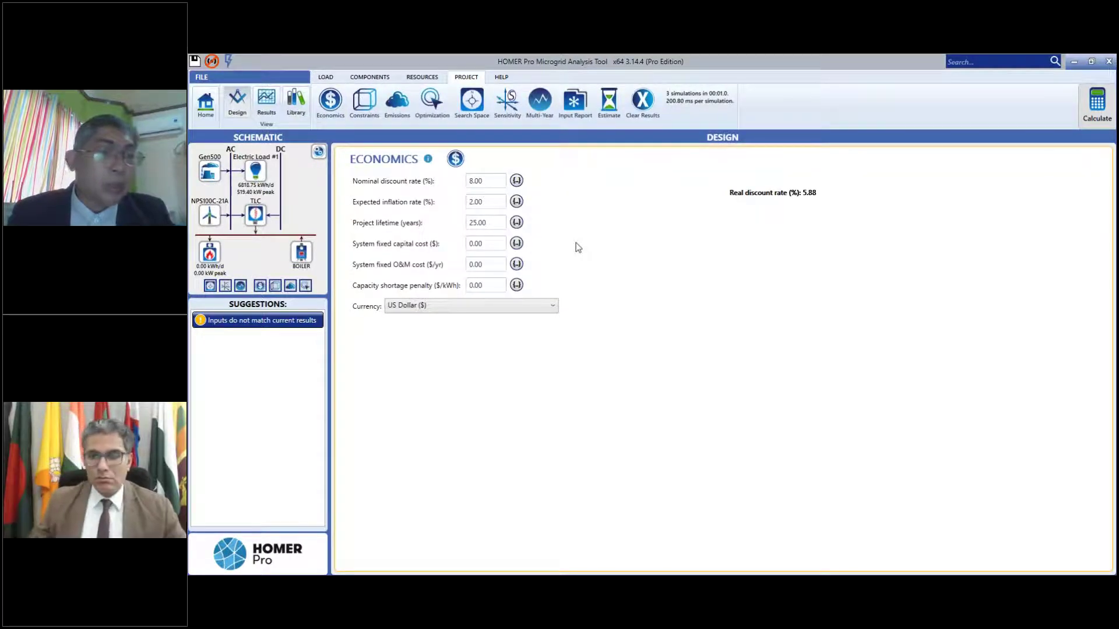
{"action": "left_click", "coordinate": [516, 181]}
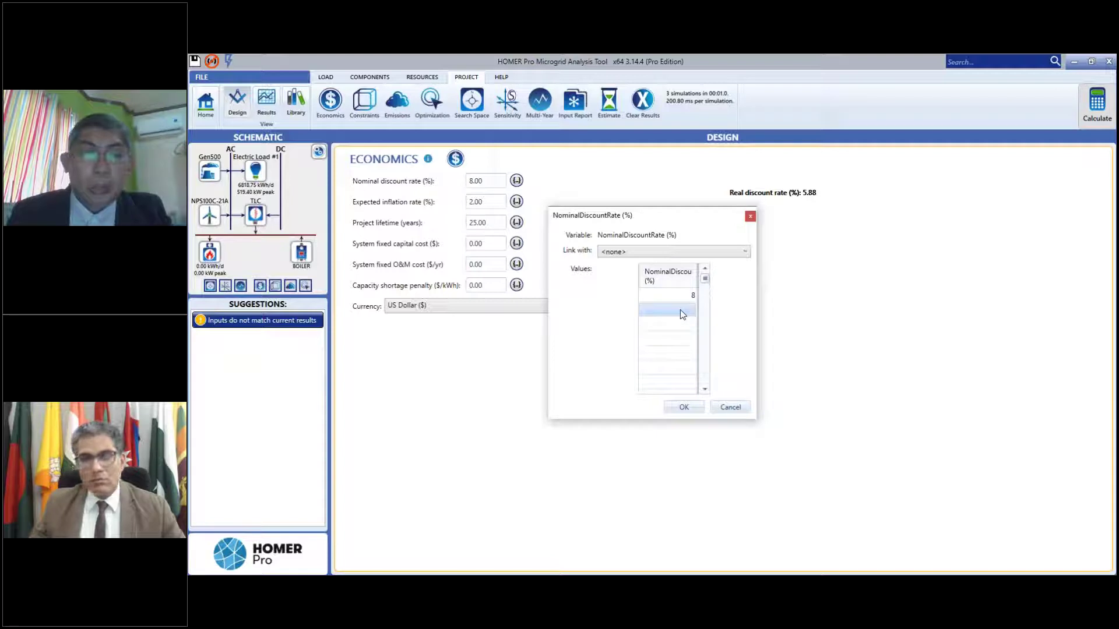
{"action": "left_click", "coordinate": [682, 315]}
{"action": "type", "text": "4"}
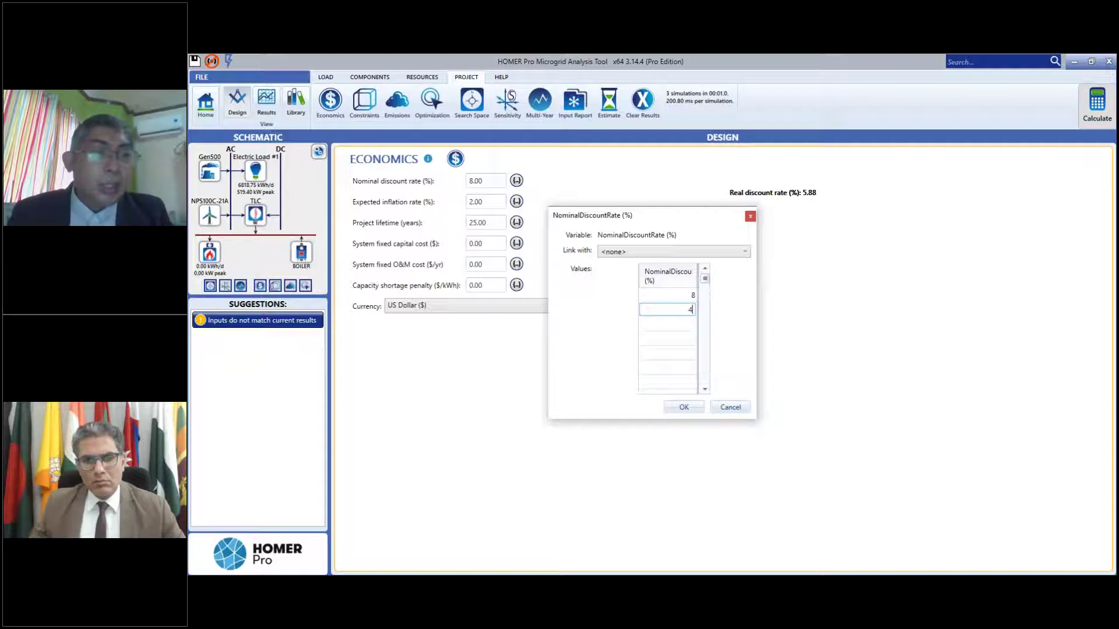
{"action": "left_click", "coordinate": [680, 325]}
{"action": "type", "text": "12"}
{"action": "left_click", "coordinate": [685, 337]}
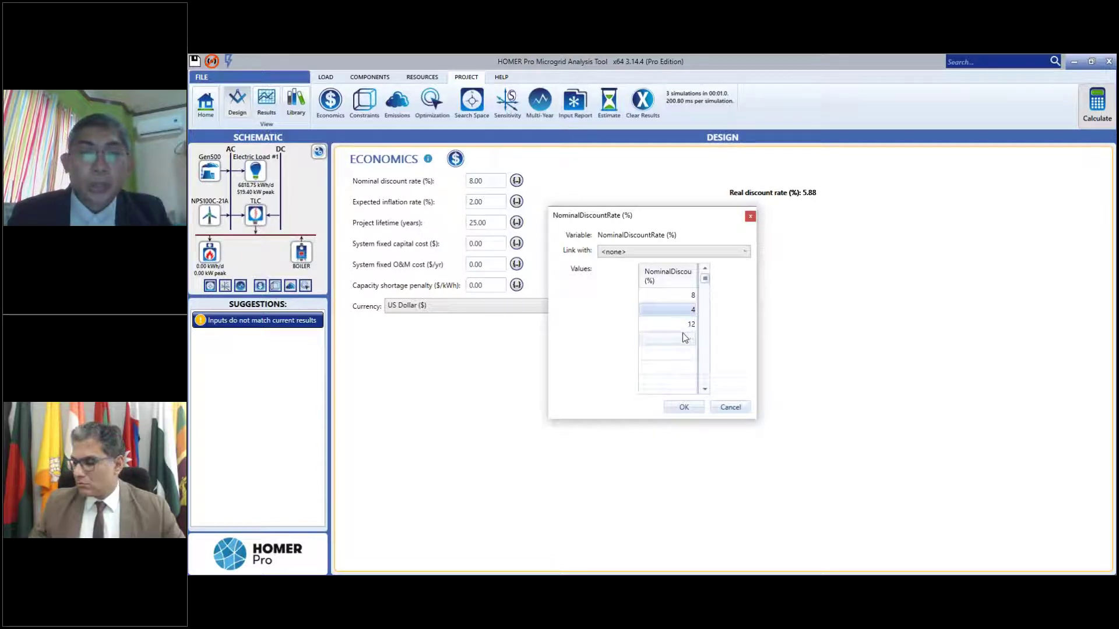
{"action": "left_click", "coordinate": [684, 406]}
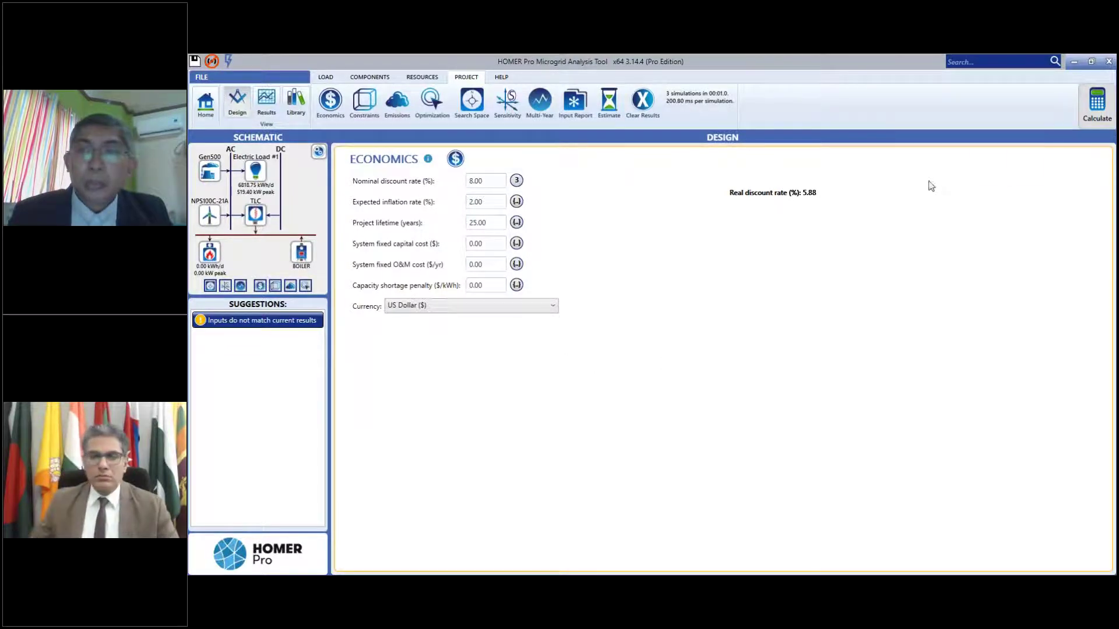
- Calculate the model with the sensitivity values and display the optimal system type graph
{"action": "left_click", "coordinate": [1096, 105]}
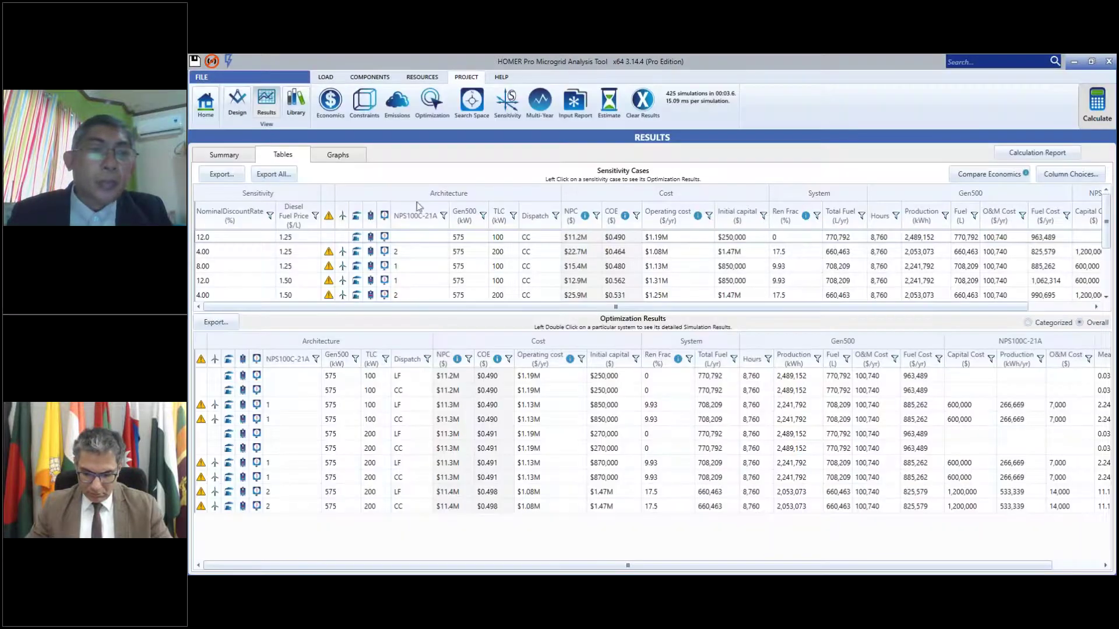
{"action": "left_click", "coordinate": [349, 157]}
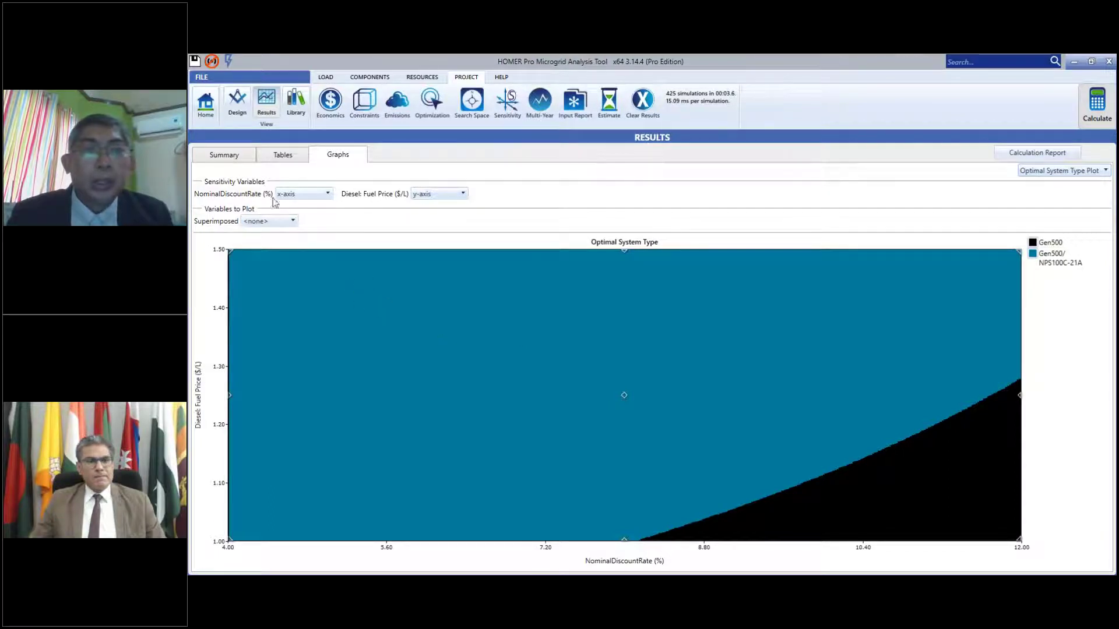
- Examine the project constraints, especially the maximum annual capacity shortage and the minimum renewable fraction
{"action": "left_click", "coordinate": [211, 110]}
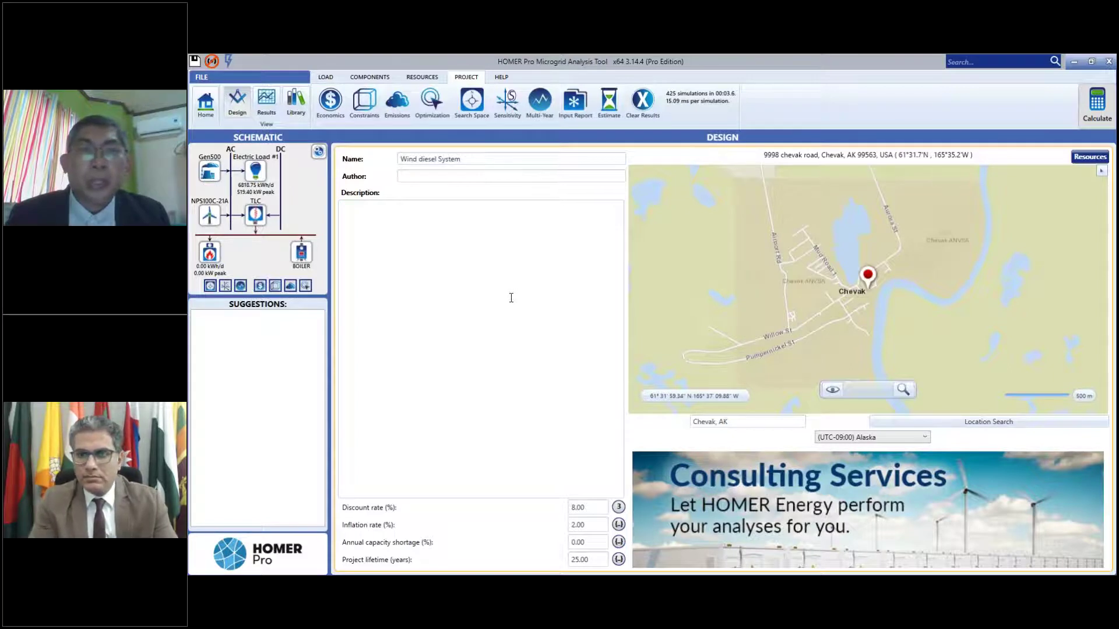
{"action": "left_click", "coordinate": [364, 101]}
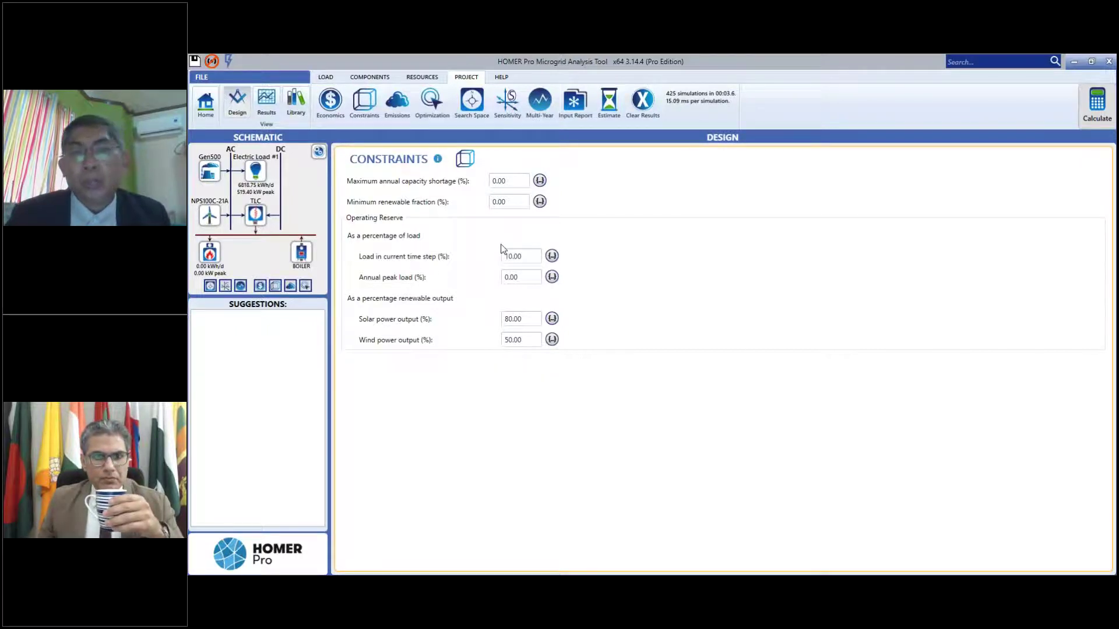
{"action": "left_click", "coordinate": [510, 182]}
{"action": "left_click", "coordinate": [510, 181]}
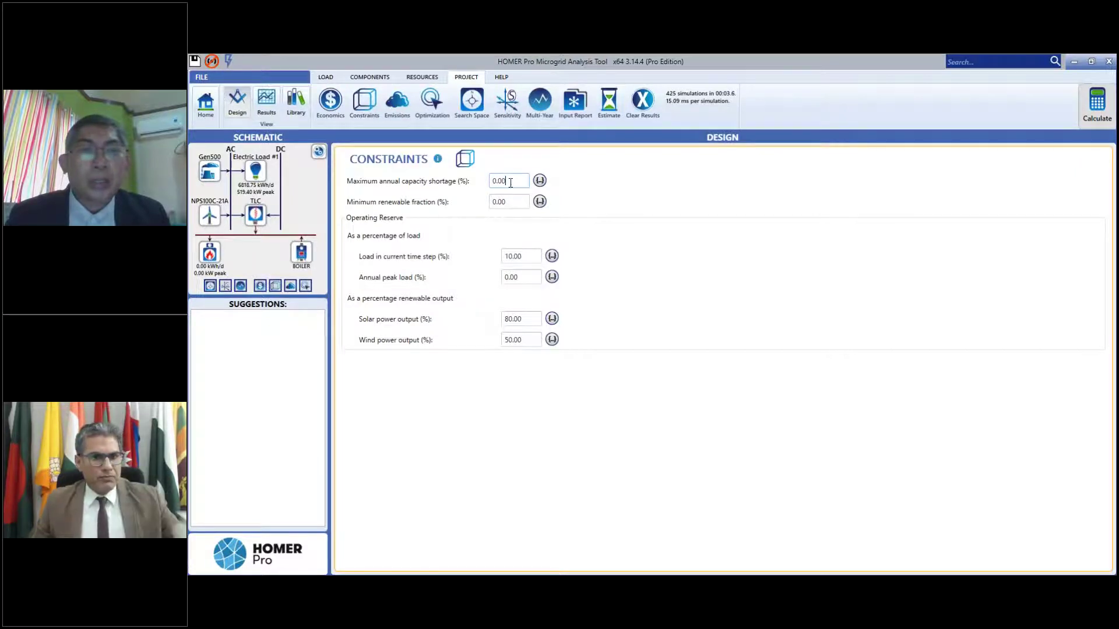
{"action": "left_click", "coordinate": [500, 201]}
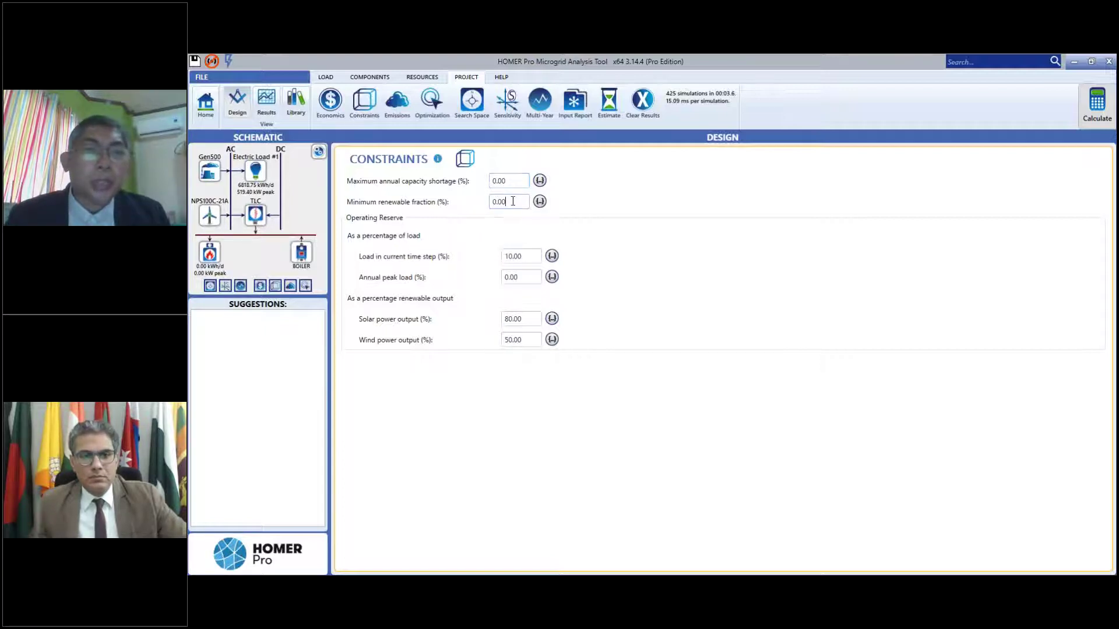
{"action": "left_click_drag", "start_coordinate": [509, 202], "coordinate": [455, 208]}
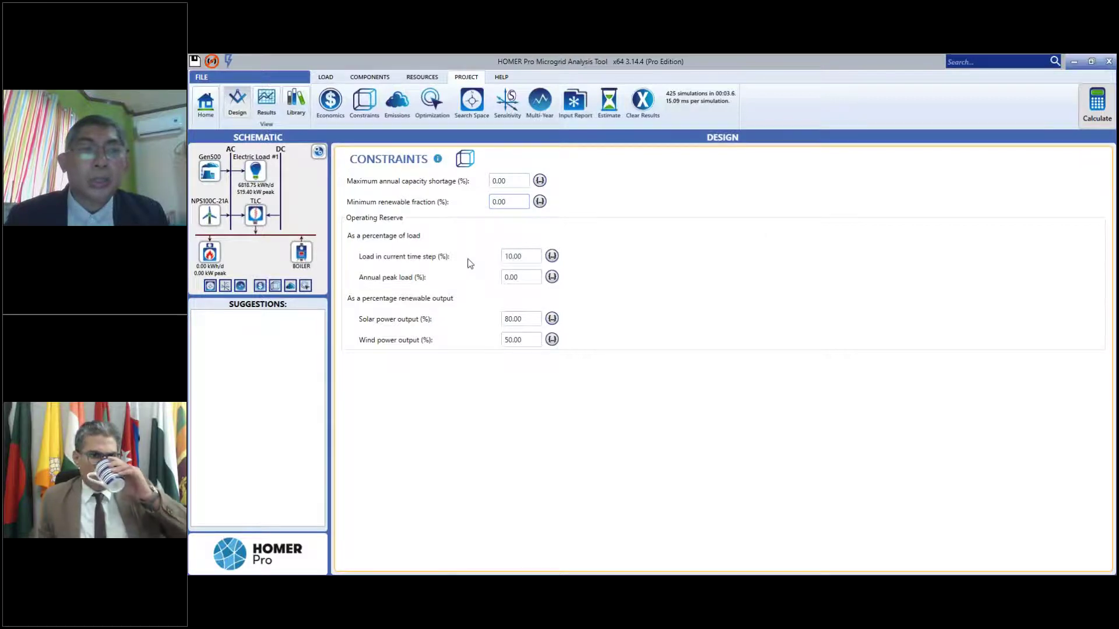
{"action": "double_click", "coordinate": [508, 200]}
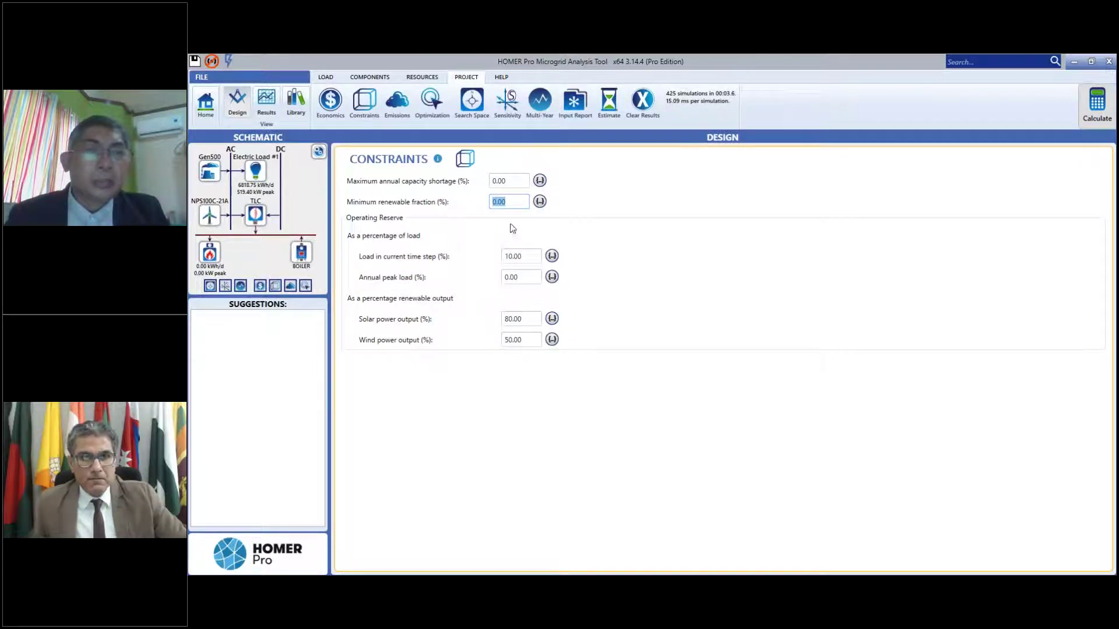
{"action": "left_click", "coordinate": [315, 211]}
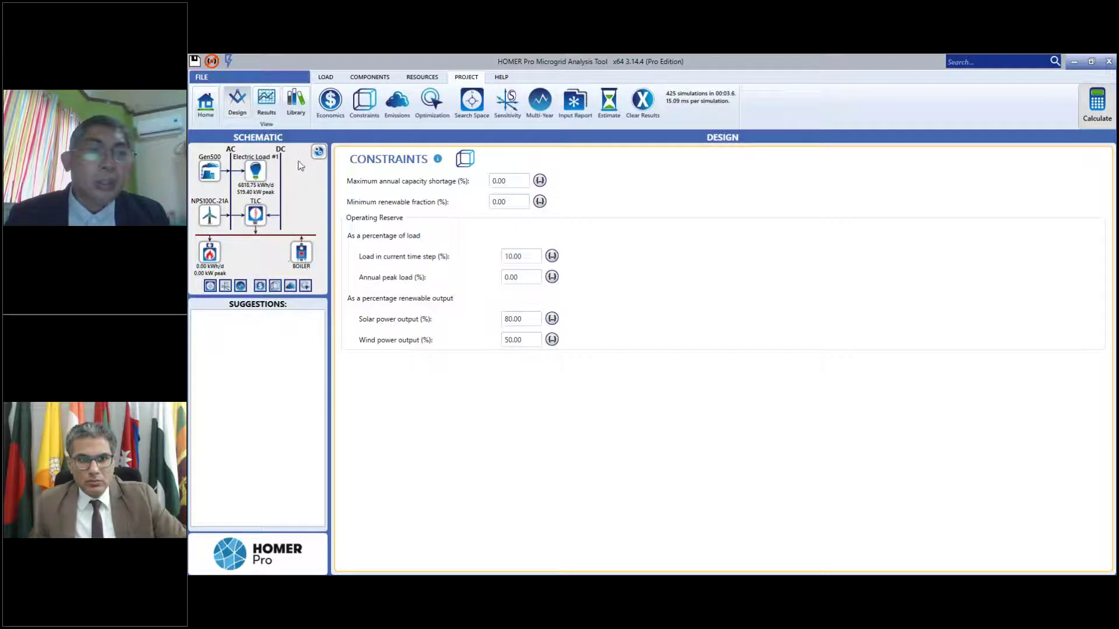
- Show the tabulated optimization results for the sensitivity case with a 12 % nominal discount rate and 1.00 $/L diesel price
{"action": "left_click", "coordinate": [274, 111]}
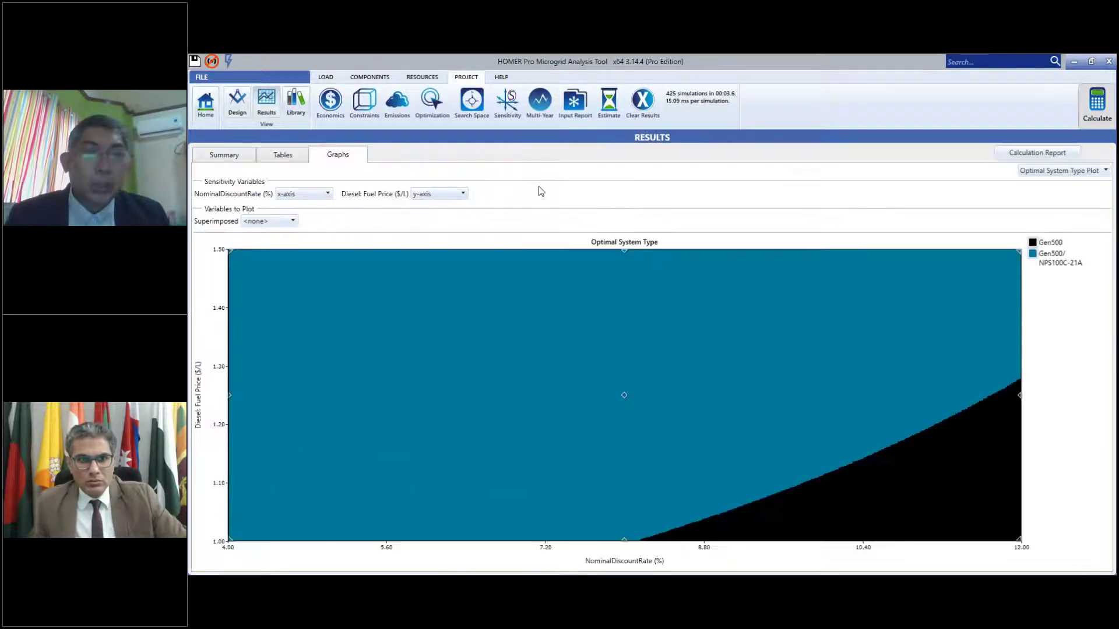
{"action": "left_click", "coordinate": [285, 157]}
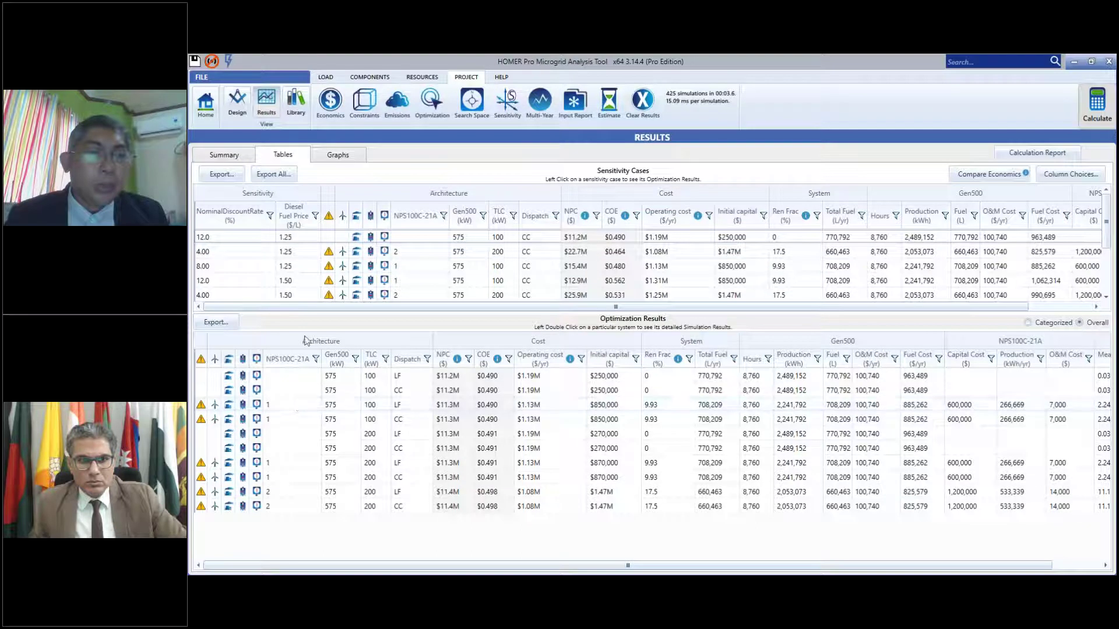
{"action": "scroll", "coordinate": [301, 274], "scroll_direction": "down", "scroll_amount": 2}
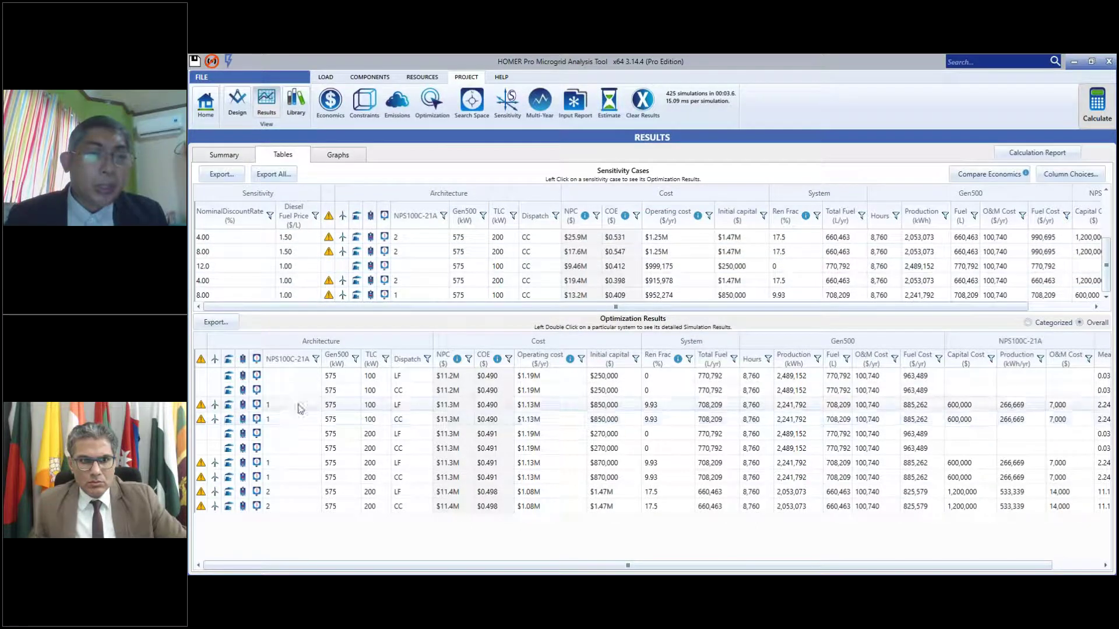
{"action": "scroll", "coordinate": [254, 238], "scroll_direction": "up", "scroll_amount": 2}
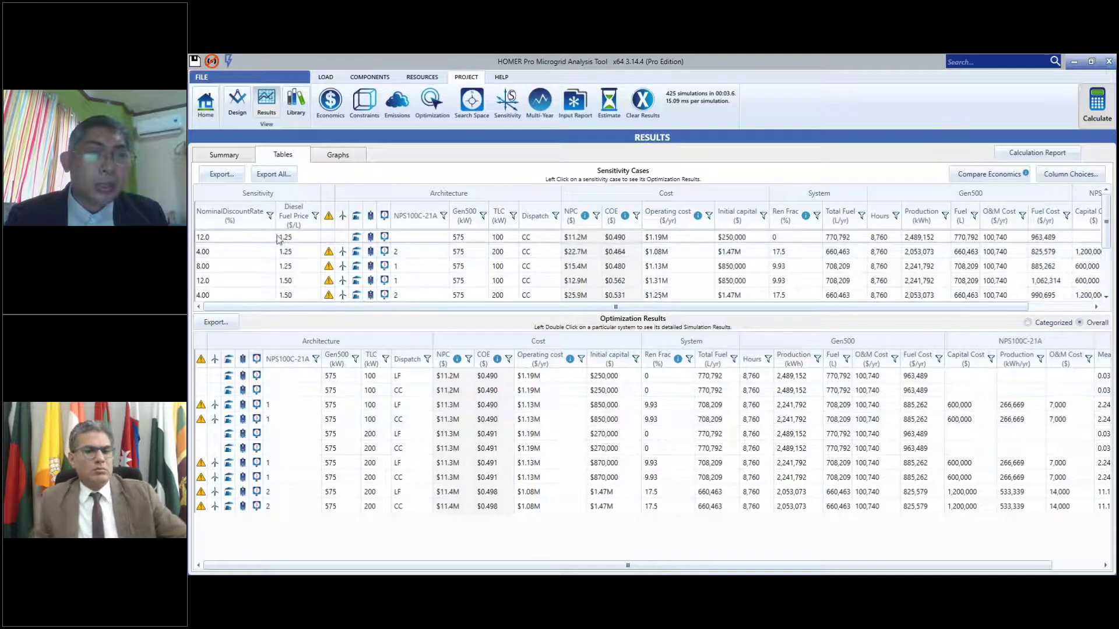
{"action": "left_click", "coordinate": [245, 266]}
{"action": "scroll", "coordinate": [244, 266], "scroll_direction": "down", "scroll_amount": 2}
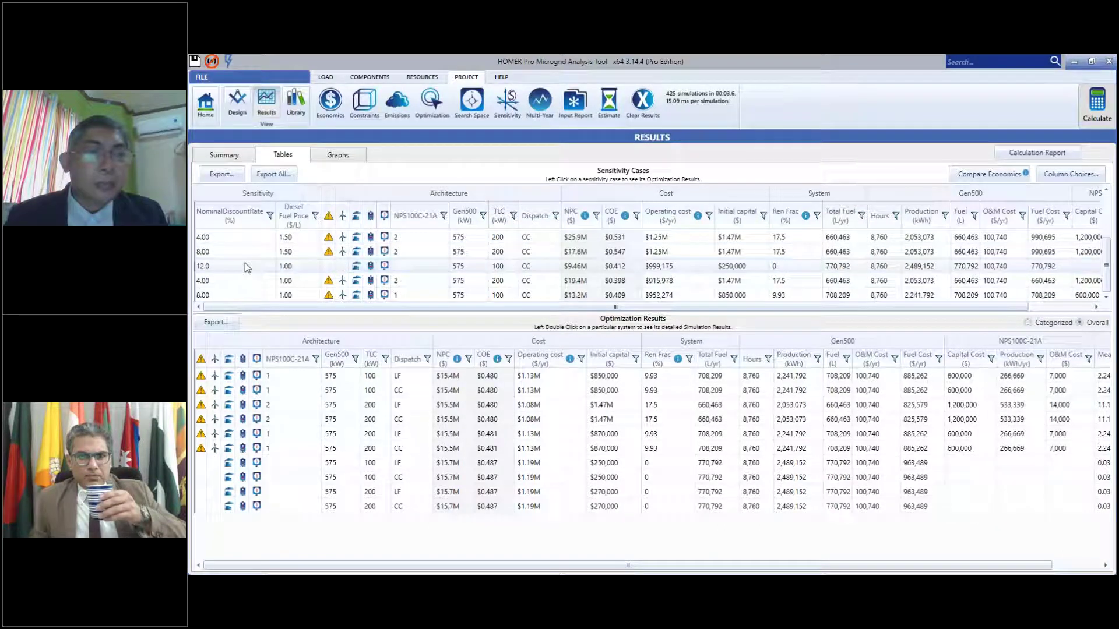
{"action": "left_click", "coordinate": [296, 267]}
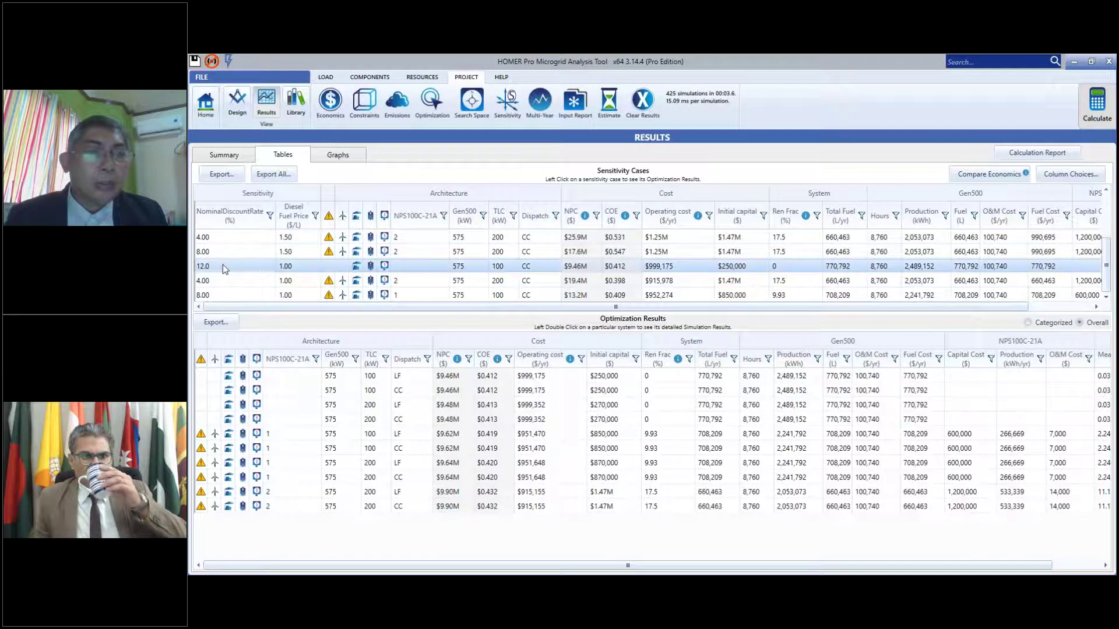
- Review the renewable penetration metrics of the load-following system with one NPS100C-21A turbine and a 100 kW TLC, and close its simulation results
{"action": "double_click", "coordinate": [276, 438]}
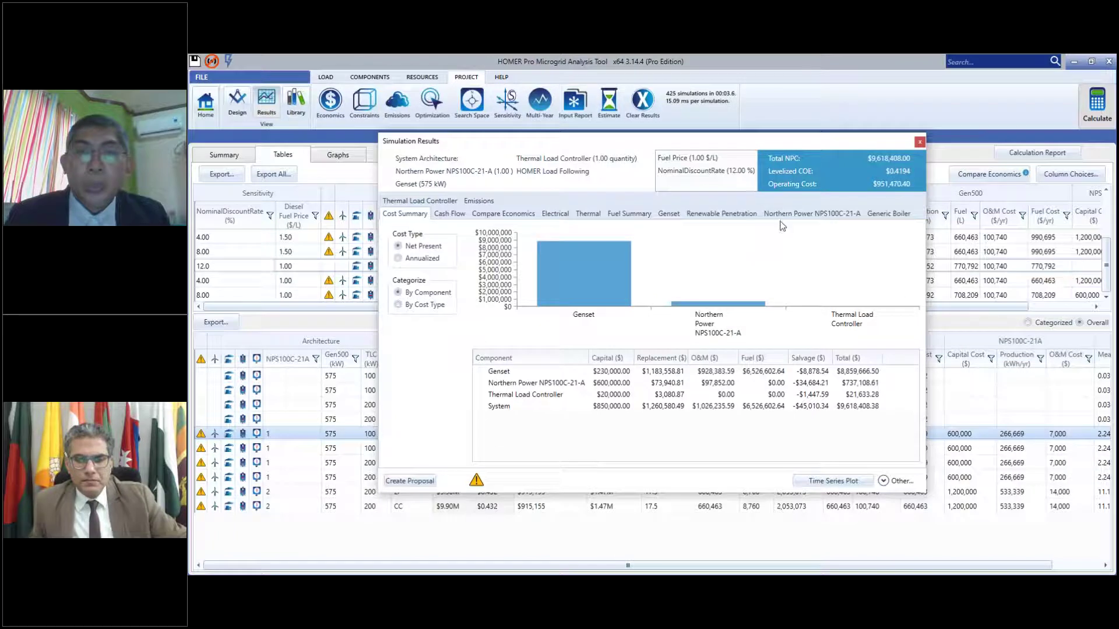
{"action": "left_click", "coordinate": [722, 215]}
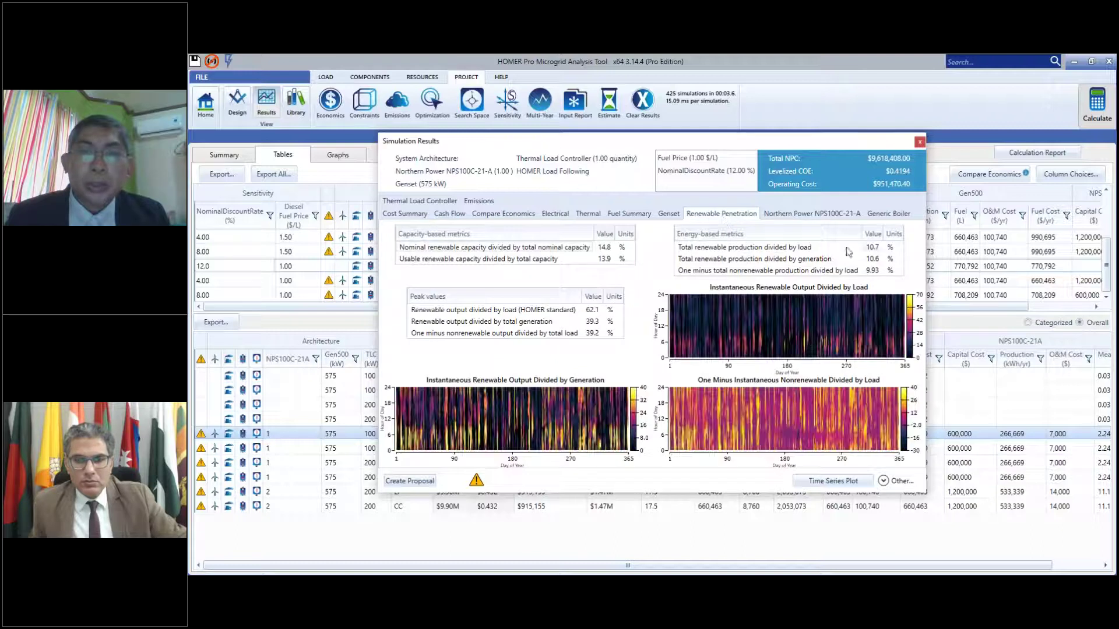
{"action": "mouse_move", "coordinate": [871, 263]}
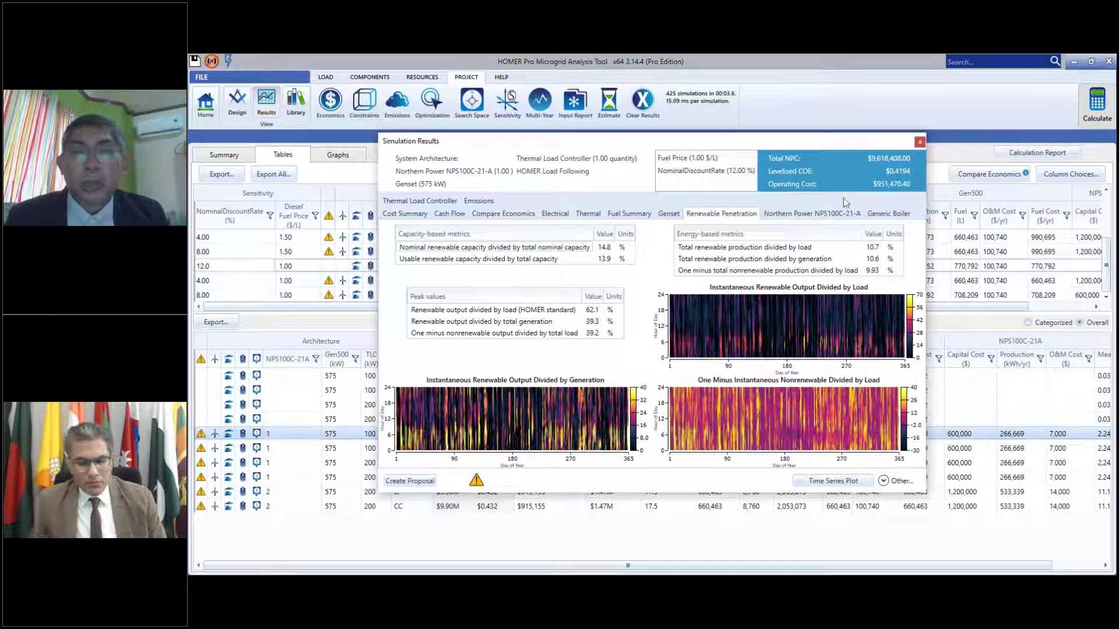
{"action": "left_click", "coordinate": [920, 143]}
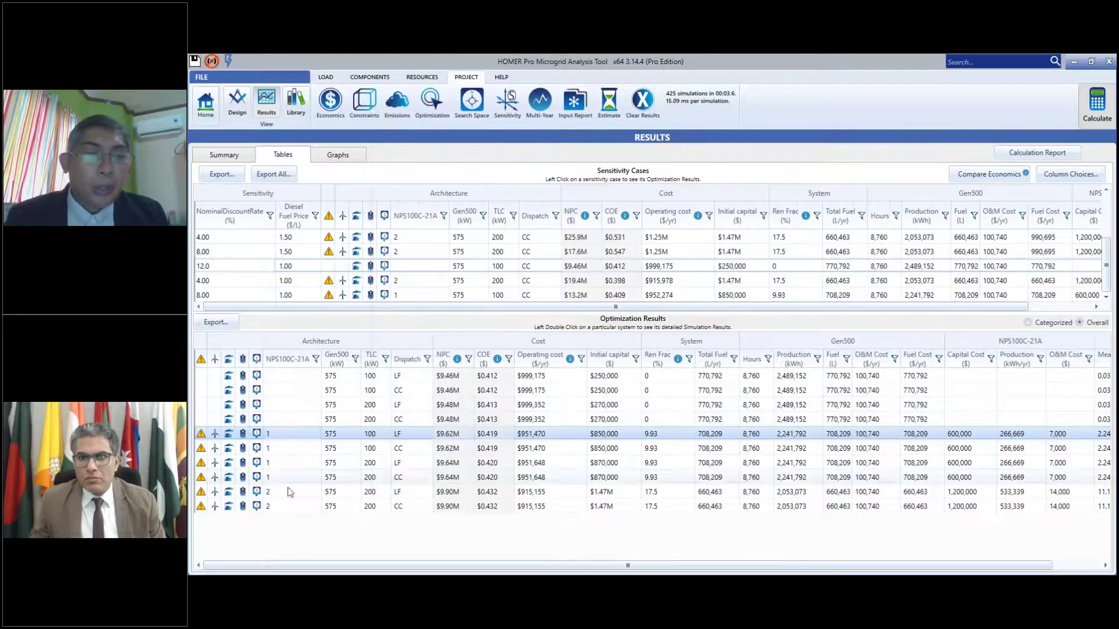
- Review the renewable penetration metrics of the load-following system with two NPS100C-21A turbines and a 200 kW TLC, and close its simulation results
{"action": "double_click", "coordinate": [289, 492]}
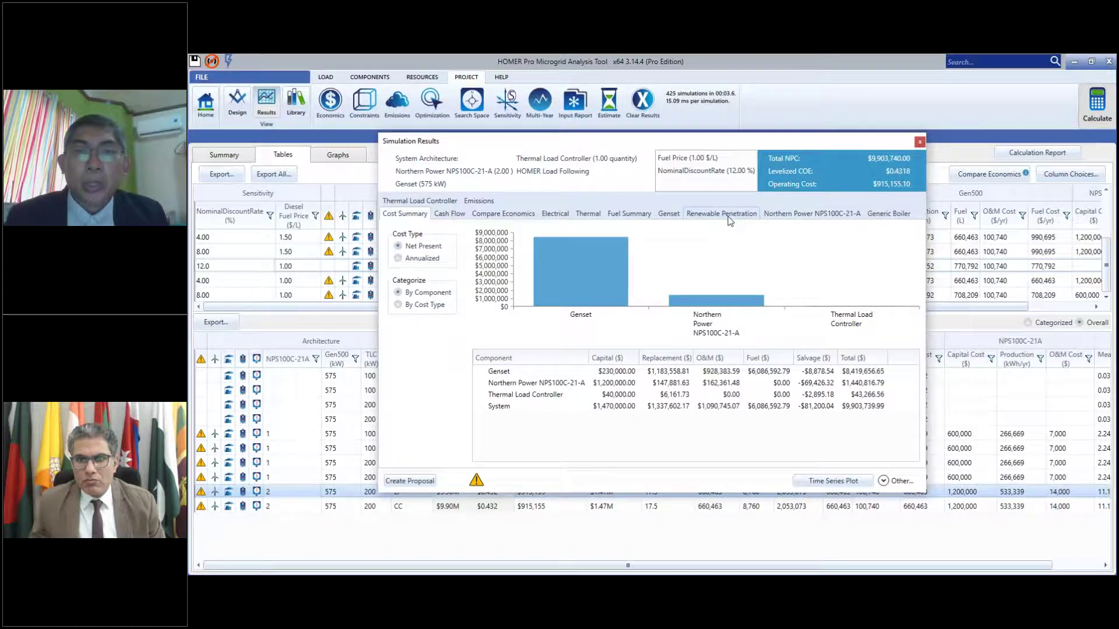
{"action": "left_click", "coordinate": [728, 219]}
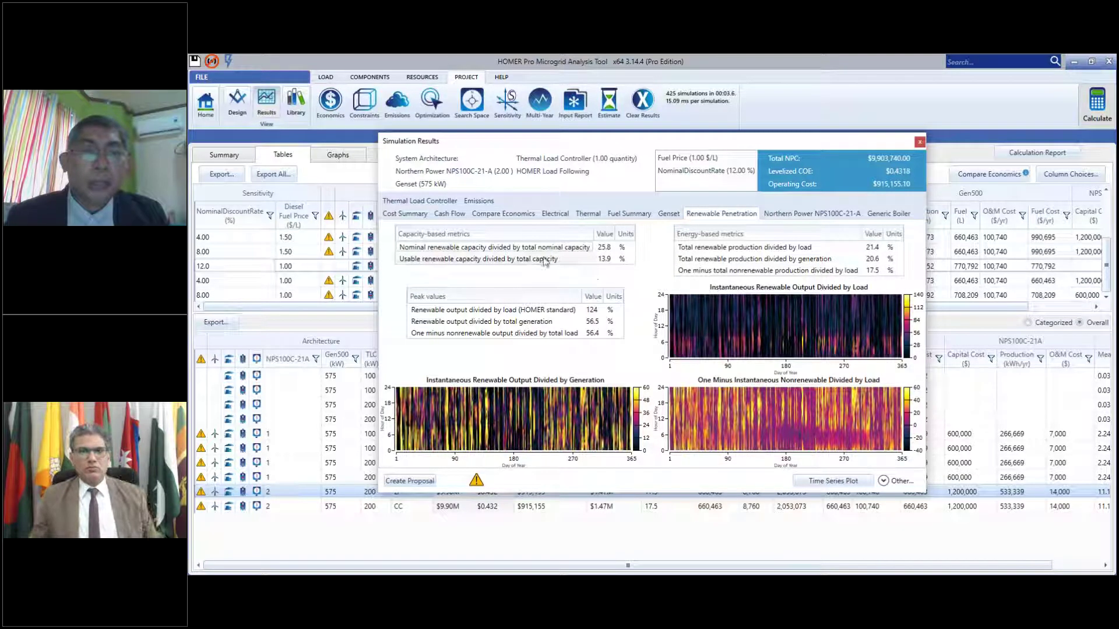
{"action": "mouse_move", "coordinate": [590, 261]}
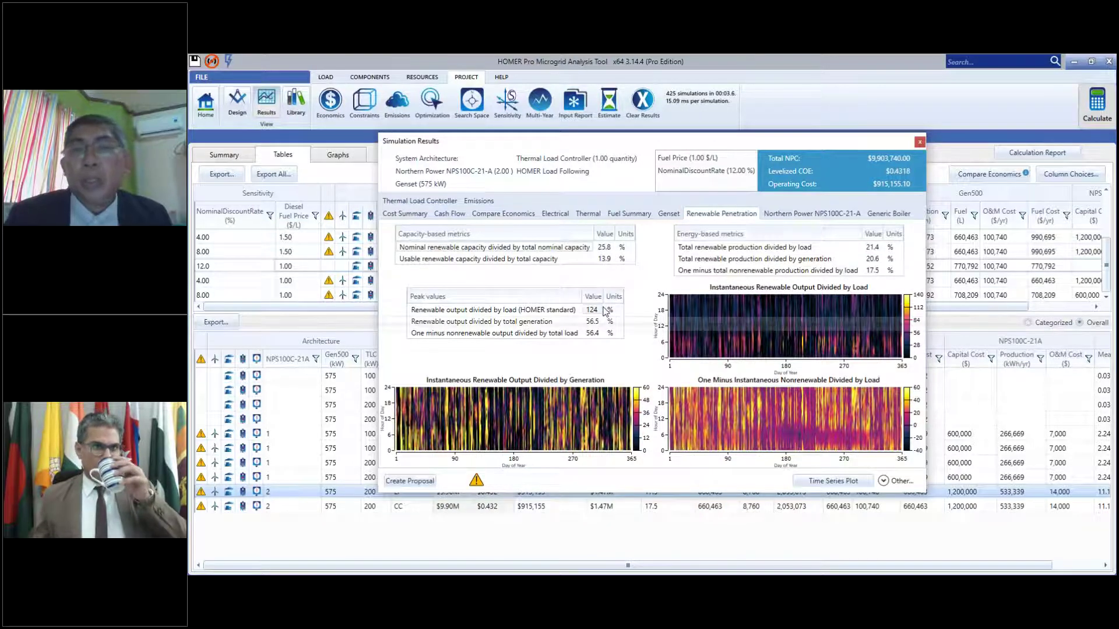
{"action": "mouse_move", "coordinate": [606, 316]}
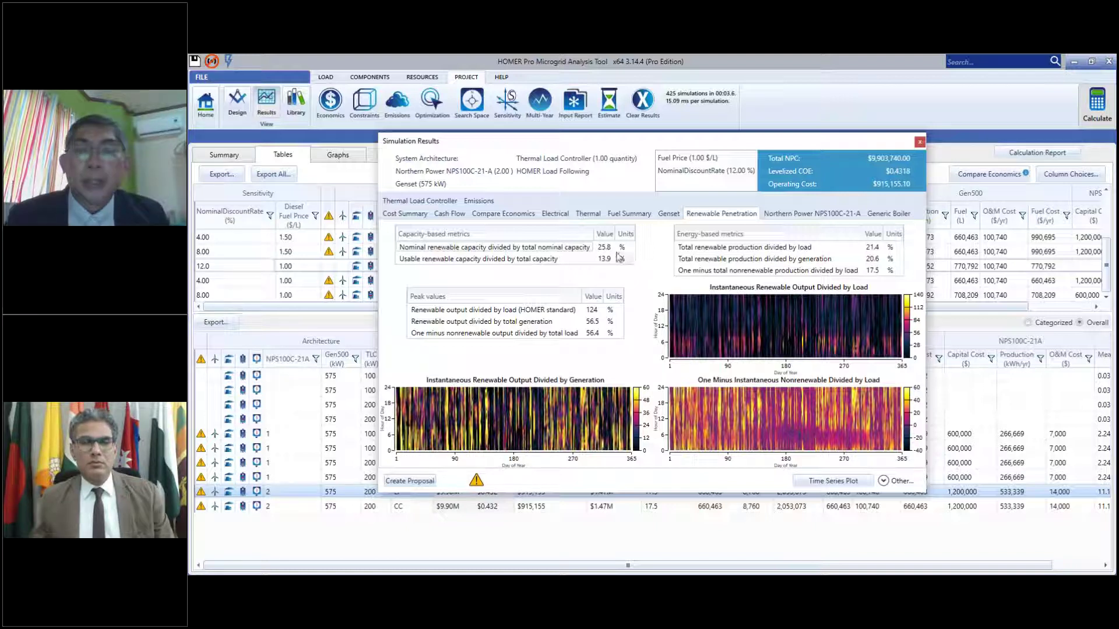
{"action": "mouse_move", "coordinate": [847, 236]}
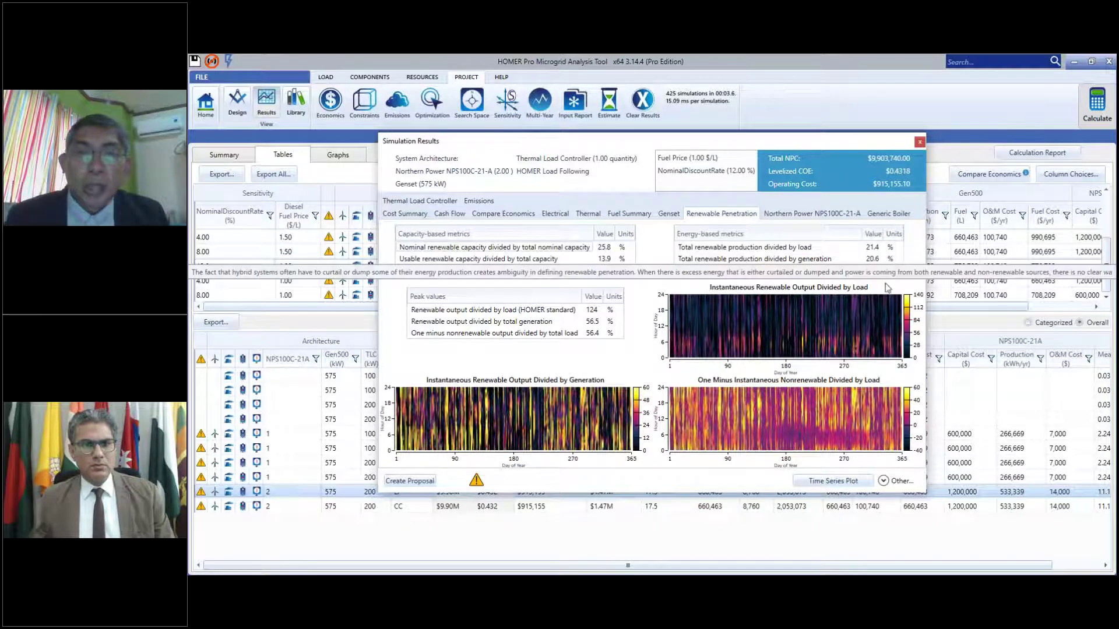
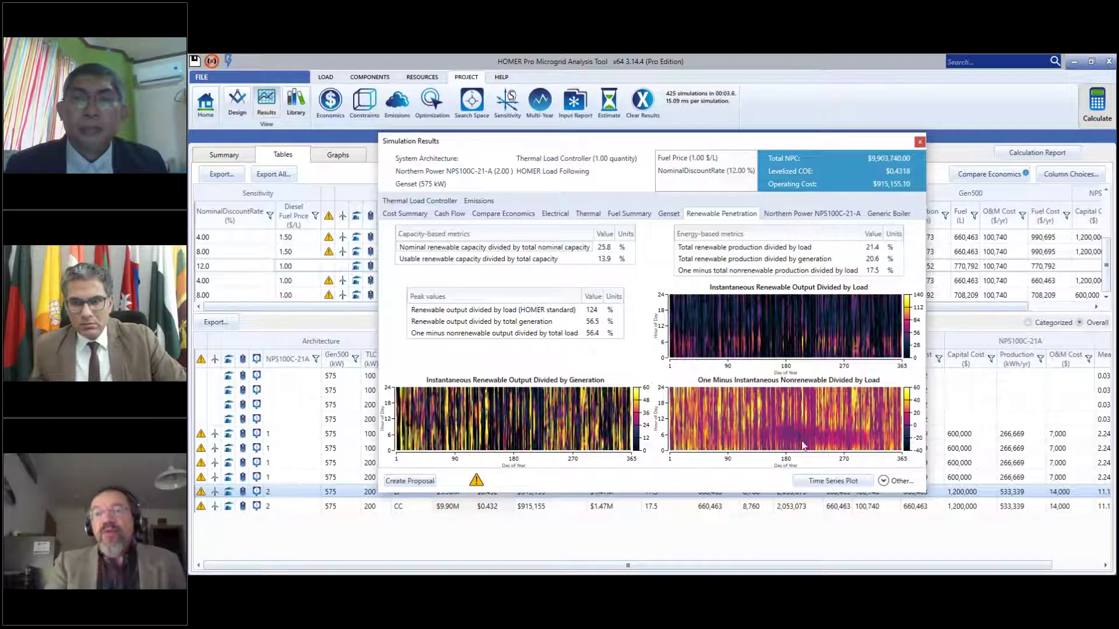
{"action": "left_click", "coordinate": [920, 142]}
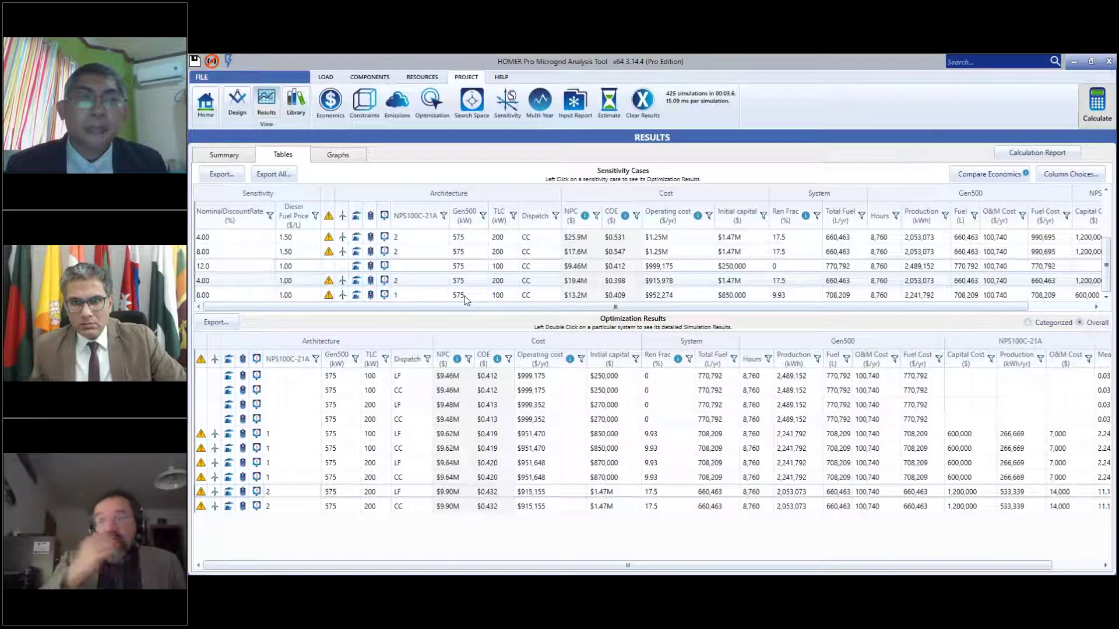
{"action": "left_click", "coordinate": [208, 114]}
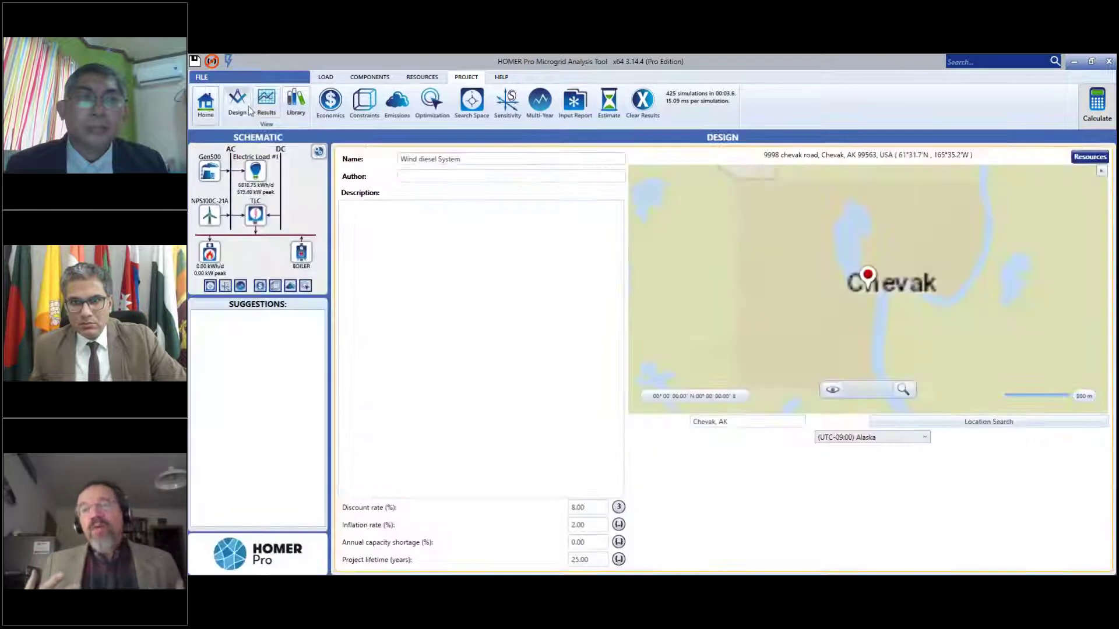
{"action": "left_click", "coordinate": [358, 102]}
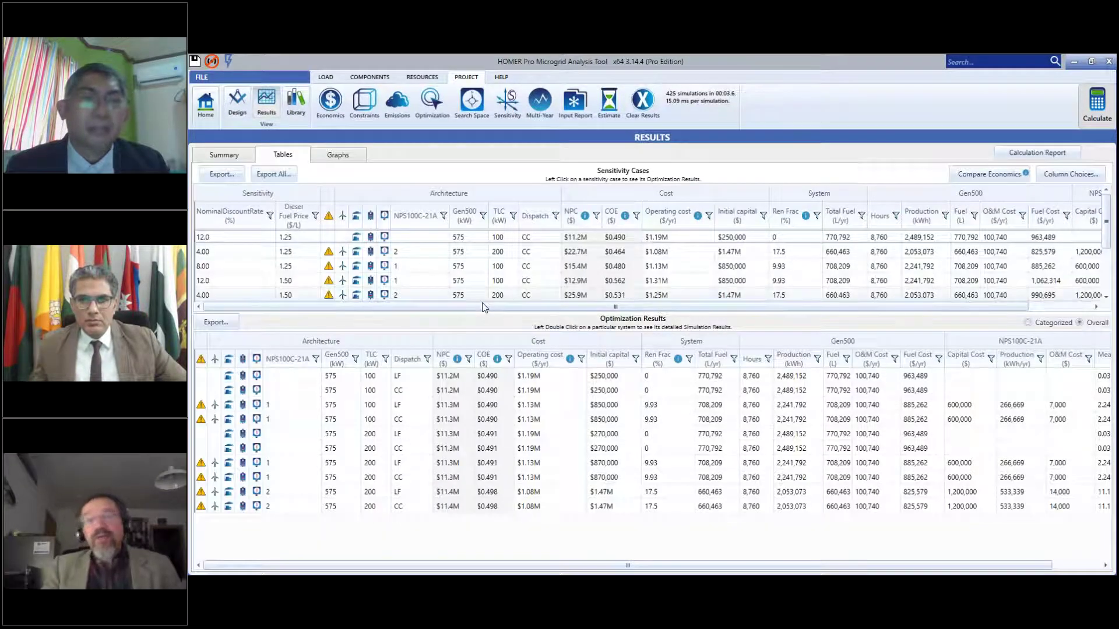
- Review the renewable penetration metrics of the load-following system with one NPS100C-21A turbine and 100 kW TLC at 12 % discount rate and 1.25 $/L diesel
{"action": "double_click", "coordinate": [345, 407]}
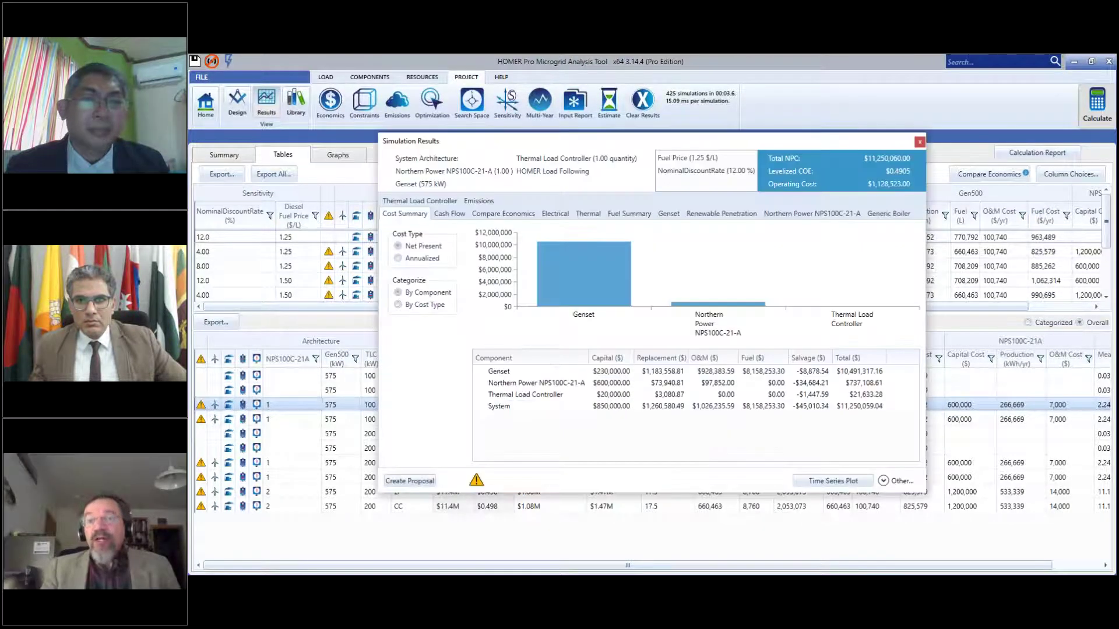
{"action": "left_click", "coordinate": [733, 216]}
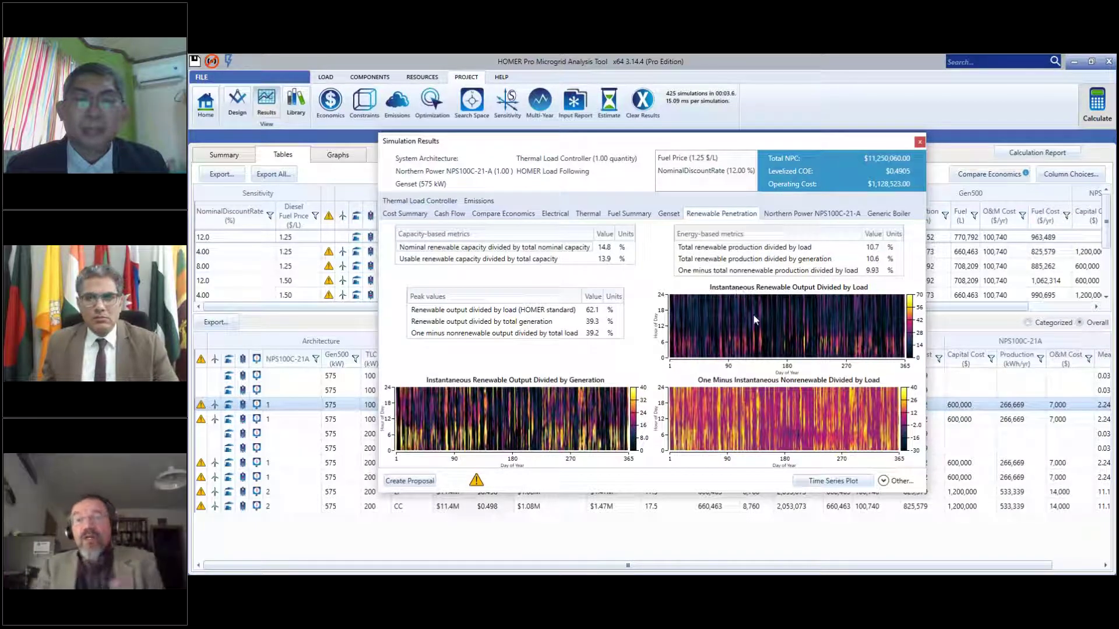
{"action": "mouse_move", "coordinate": [889, 322]}
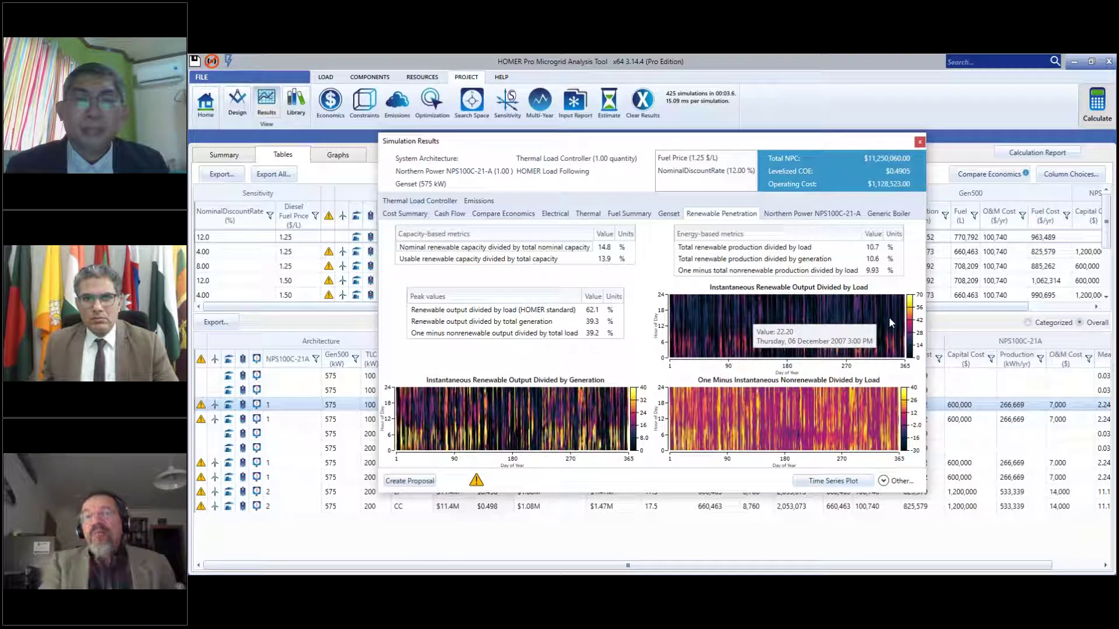
{"action": "mouse_move", "coordinate": [896, 265]}
{"action": "mouse_move", "coordinate": [804, 323]}
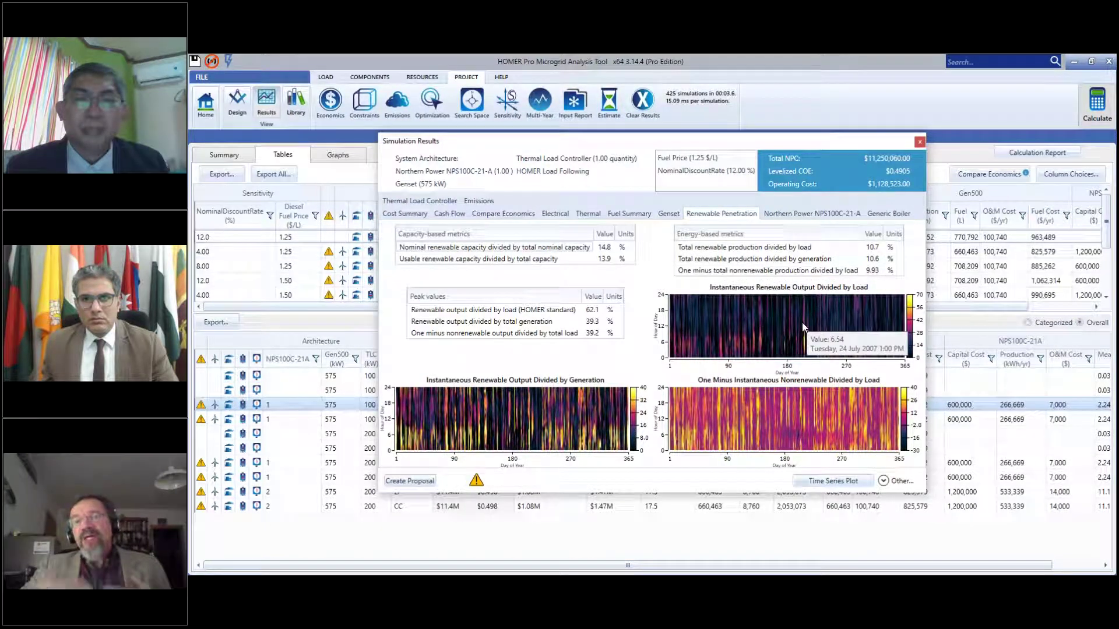
{"action": "mouse_move", "coordinate": [592, 259]}
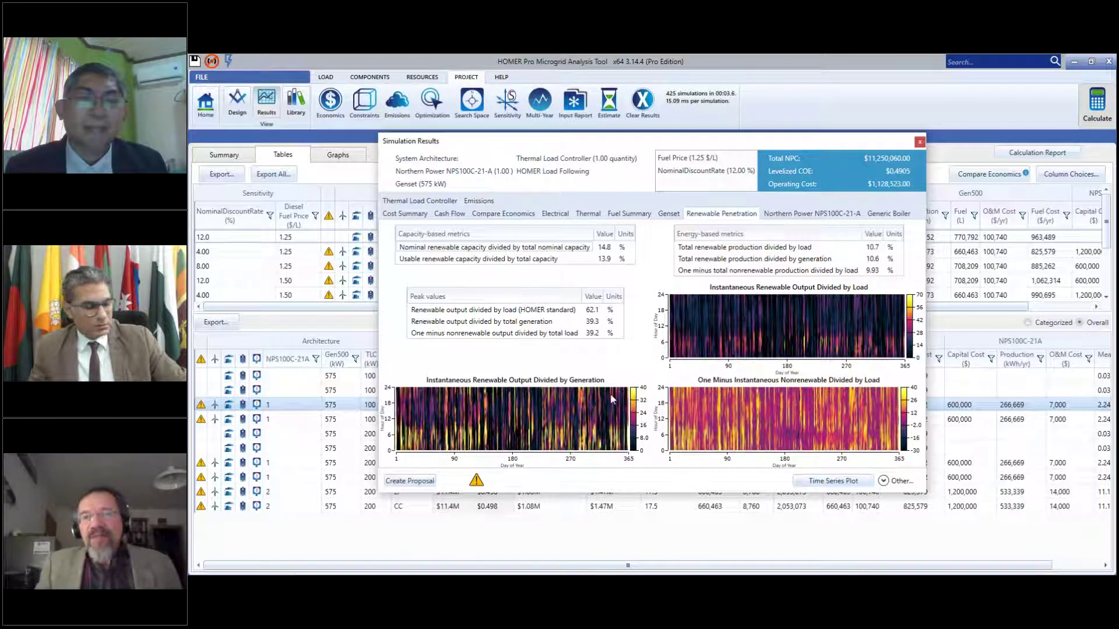
- Examine the Generic Boiler results in the open simulation results
{"action": "left_click", "coordinate": [881, 216]}
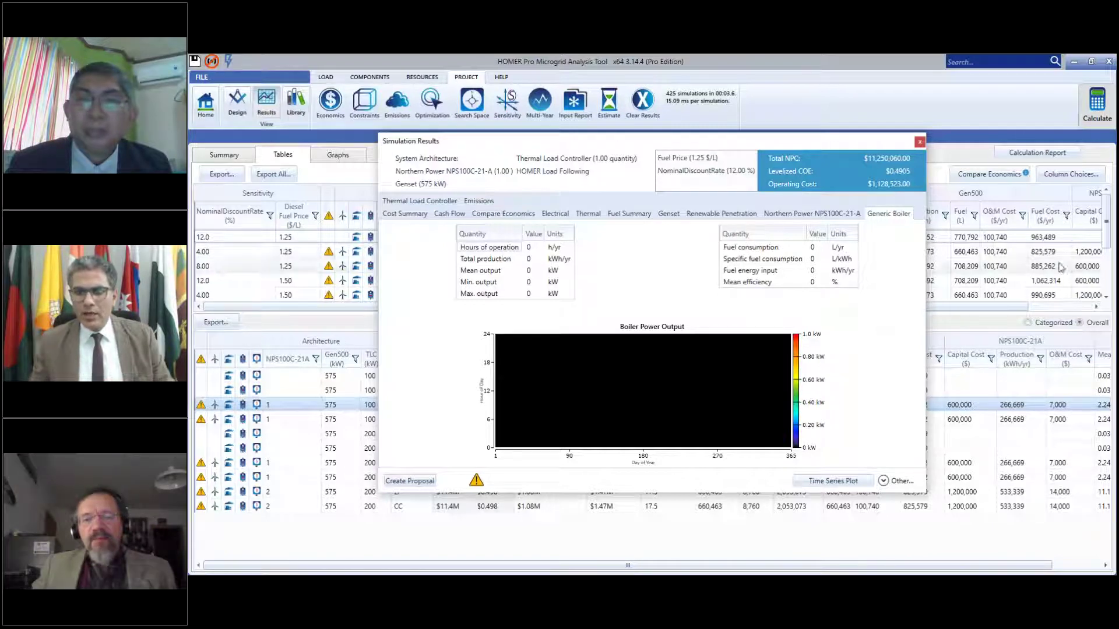
{"action": "left_click", "coordinate": [1103, 249]}
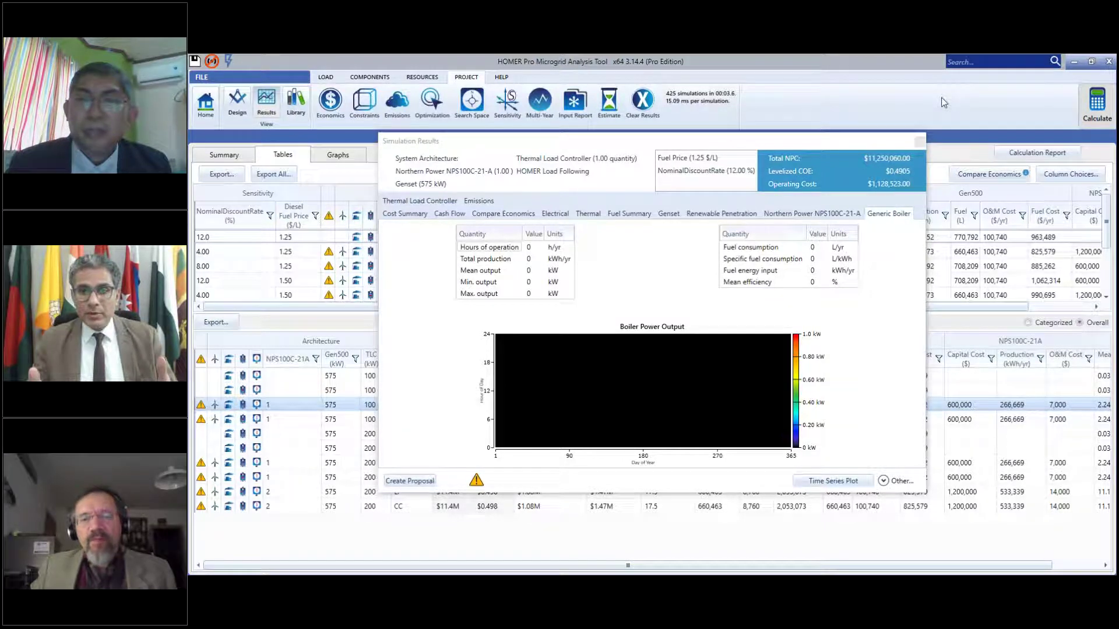
{"action": "left_click", "coordinate": [895, 396]}
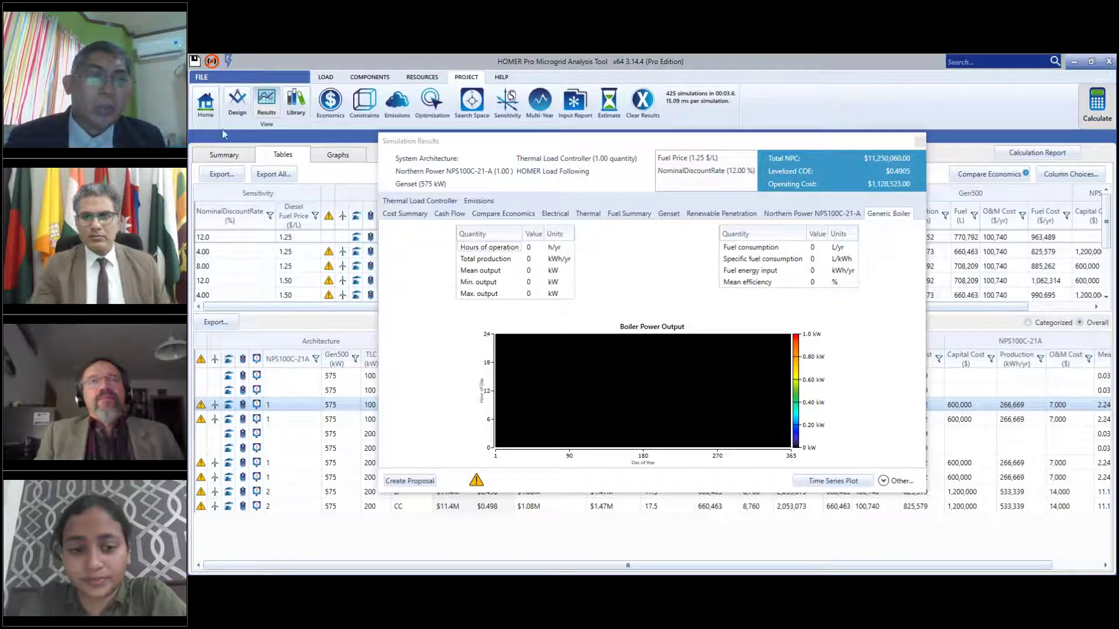
- Close the simulation results and inspect the generic boiler's input settings in the project design
{"action": "left_click", "coordinate": [228, 107]}
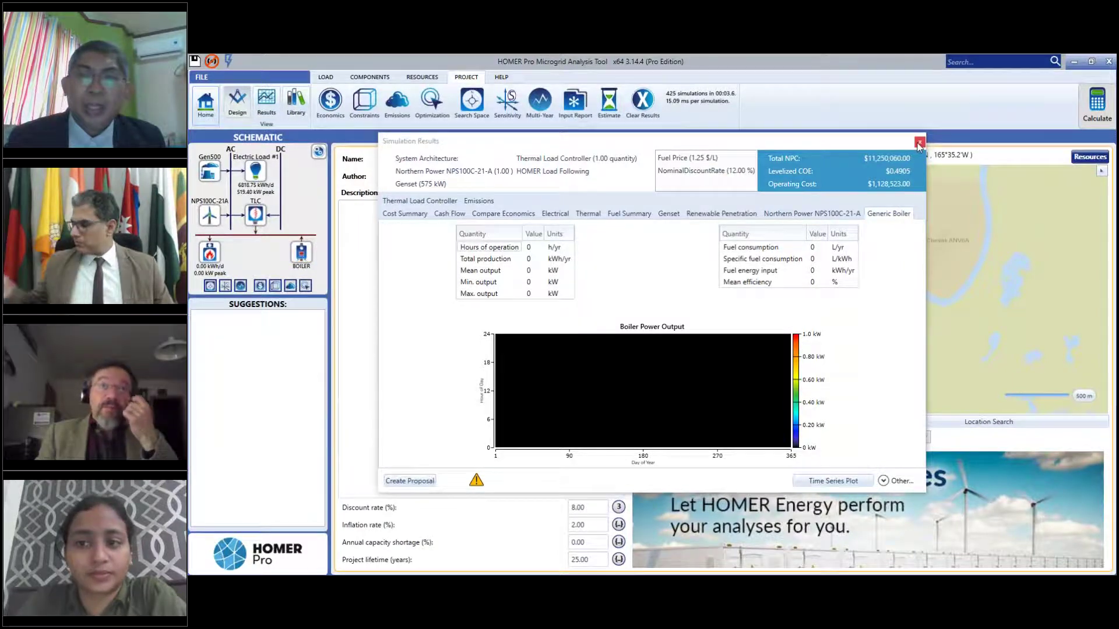
{"action": "key", "text": "Escape"}
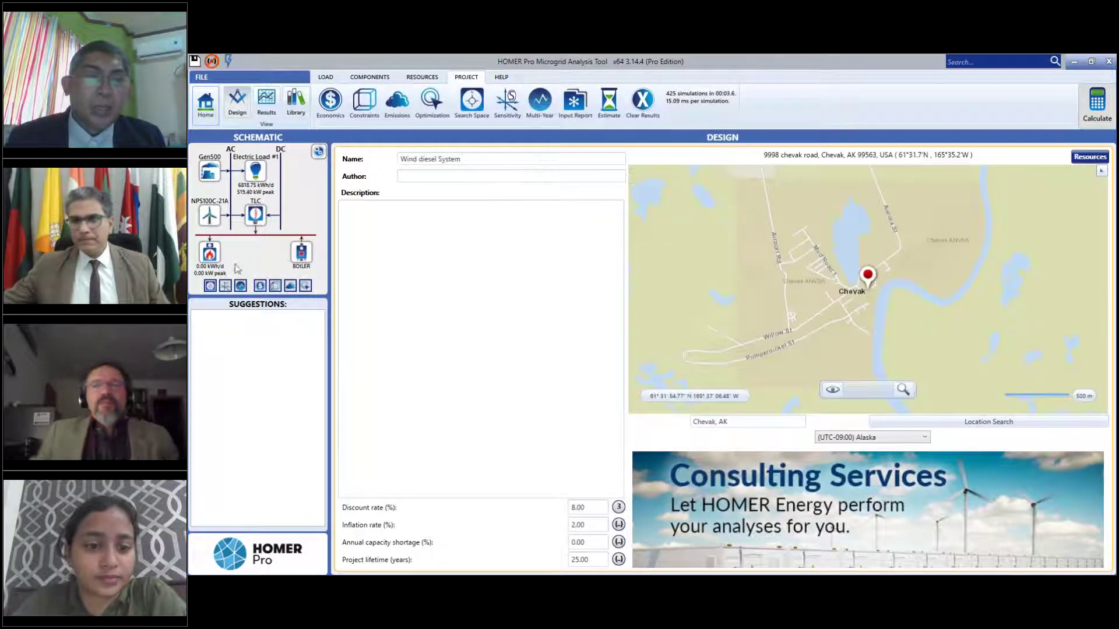
{"action": "left_click", "coordinate": [303, 258]}
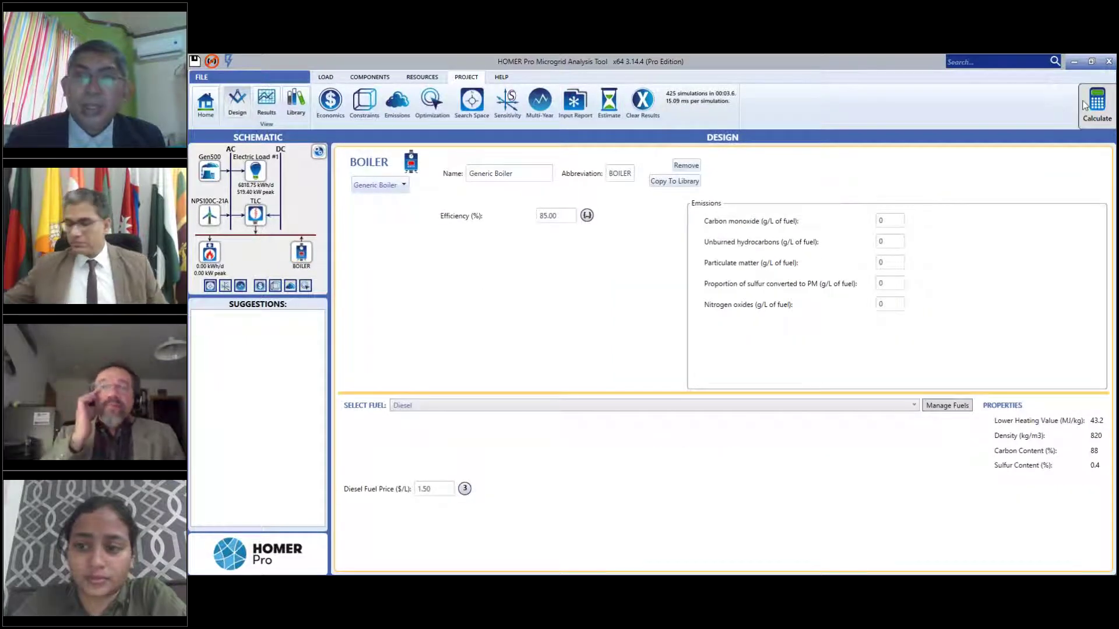
- Reopen the detailed results of the load-following system with one turbine and 100 kW TLC, check its boiler output, and close them
{"action": "left_click", "coordinate": [265, 105]}
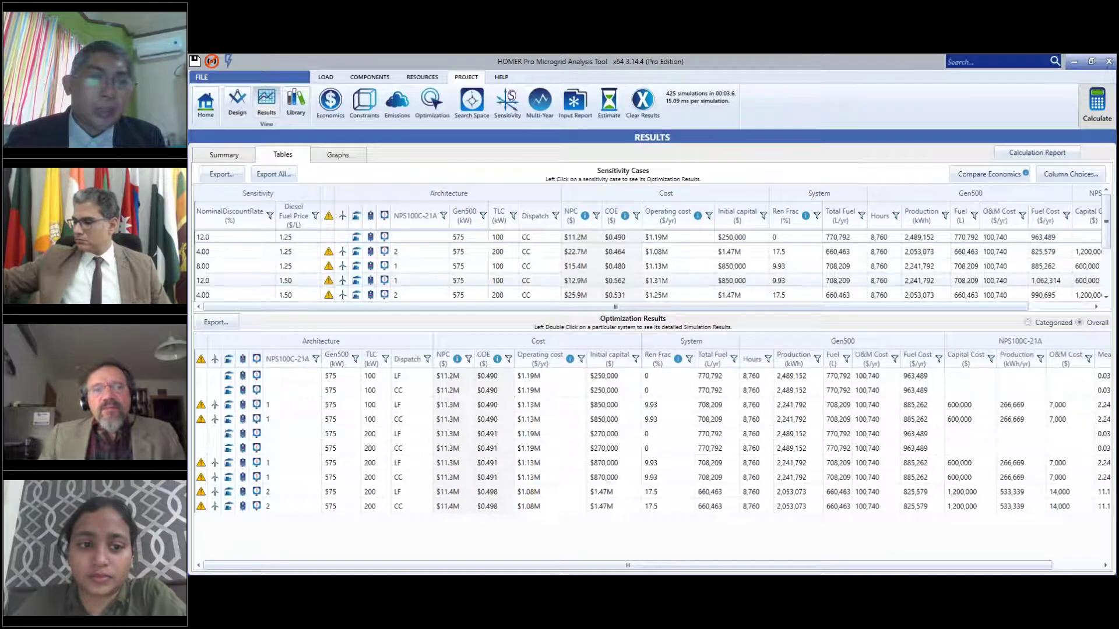
{"action": "double_click", "coordinate": [284, 407]}
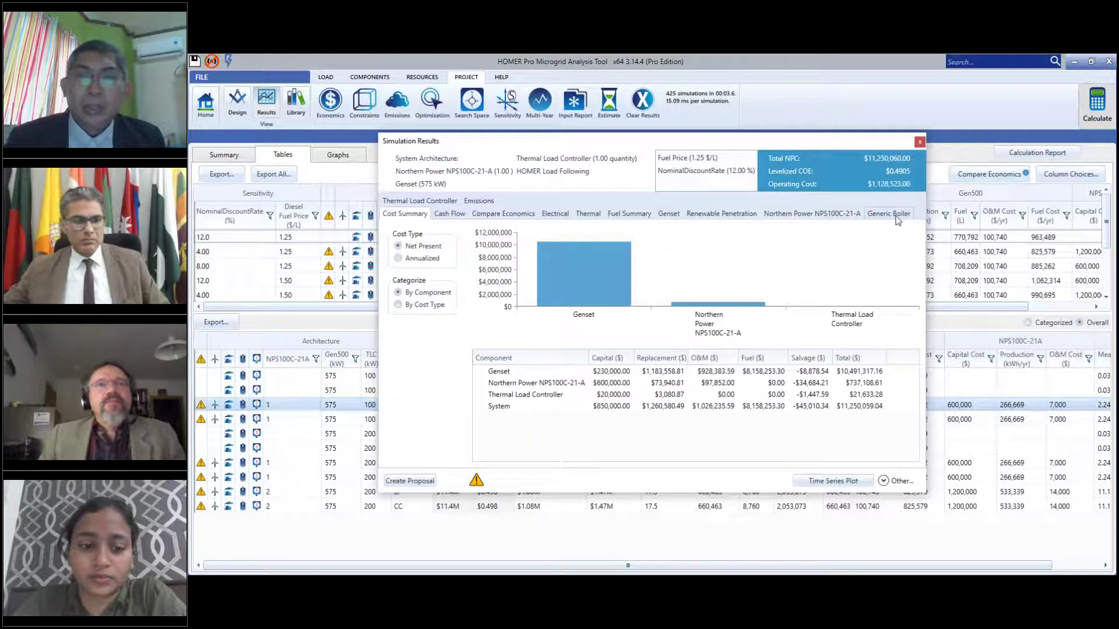
{"action": "left_click", "coordinate": [898, 220]}
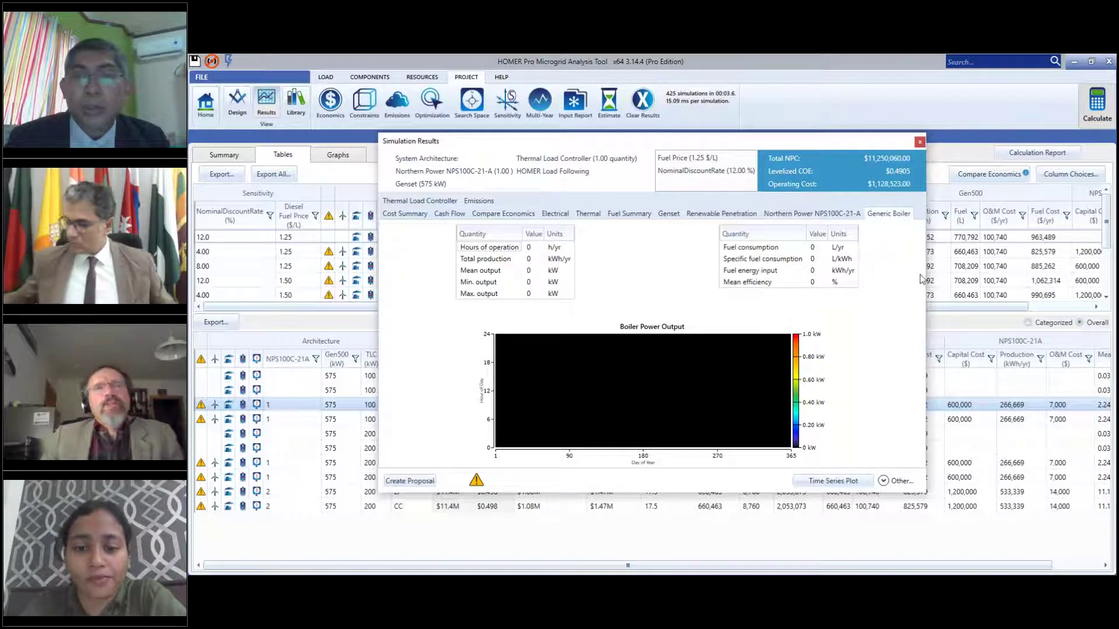
{"action": "left_click", "coordinate": [919, 142]}
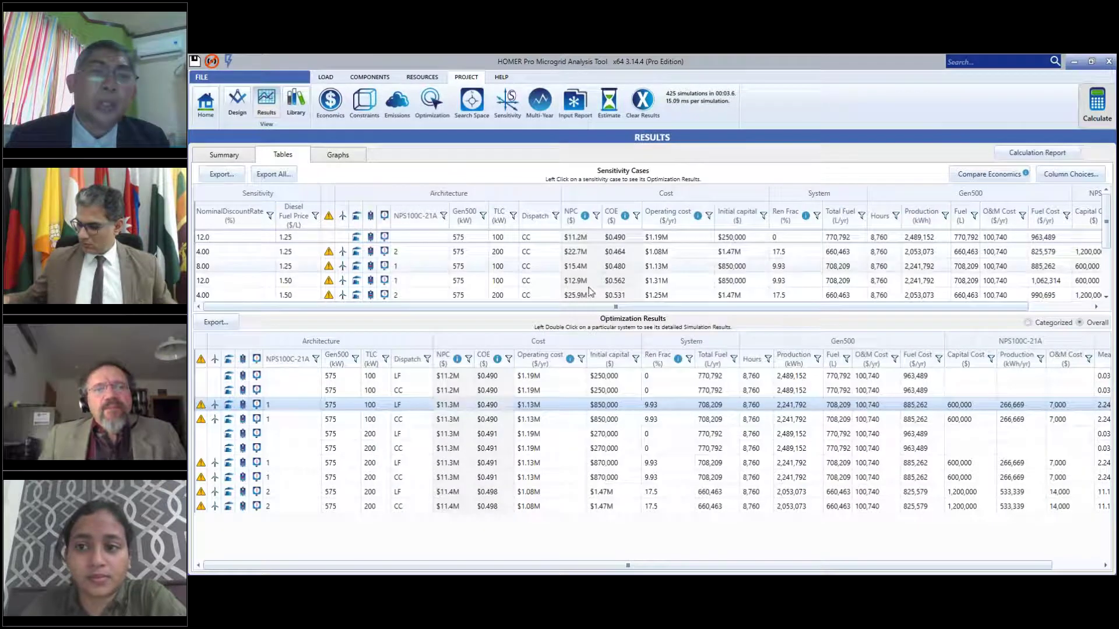
- Start a new project, discarding the unsaved changes to the wind-diesel project
{"action": "left_click", "coordinate": [220, 156]}
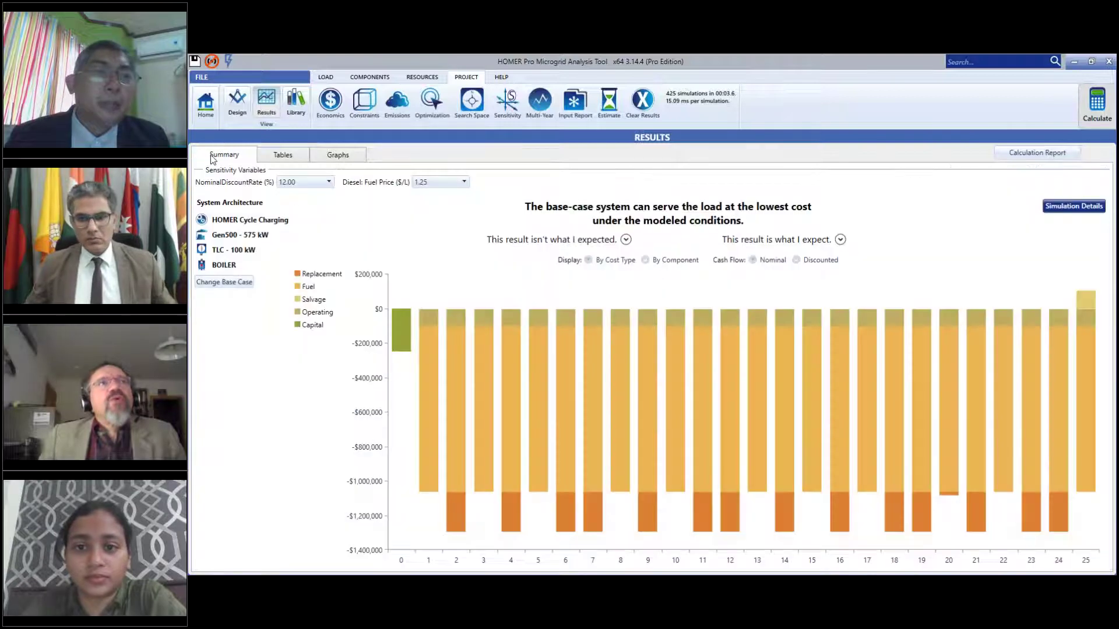
{"action": "left_click", "coordinate": [205, 108]}
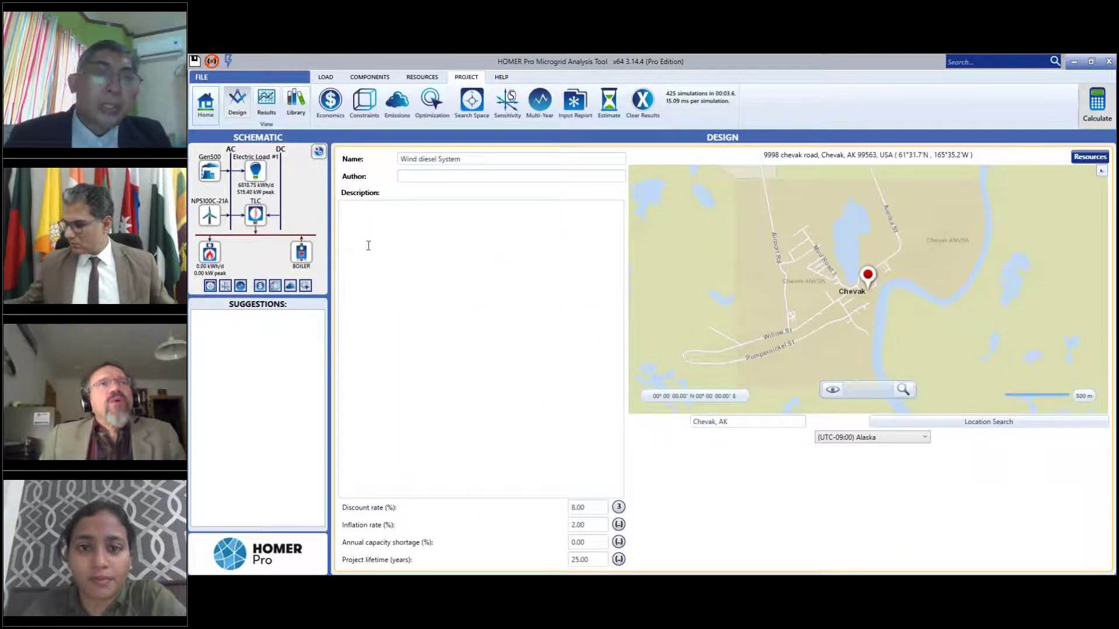
{"action": "left_click", "coordinate": [201, 75]}
{"action": "left_click", "coordinate": [211, 96]}
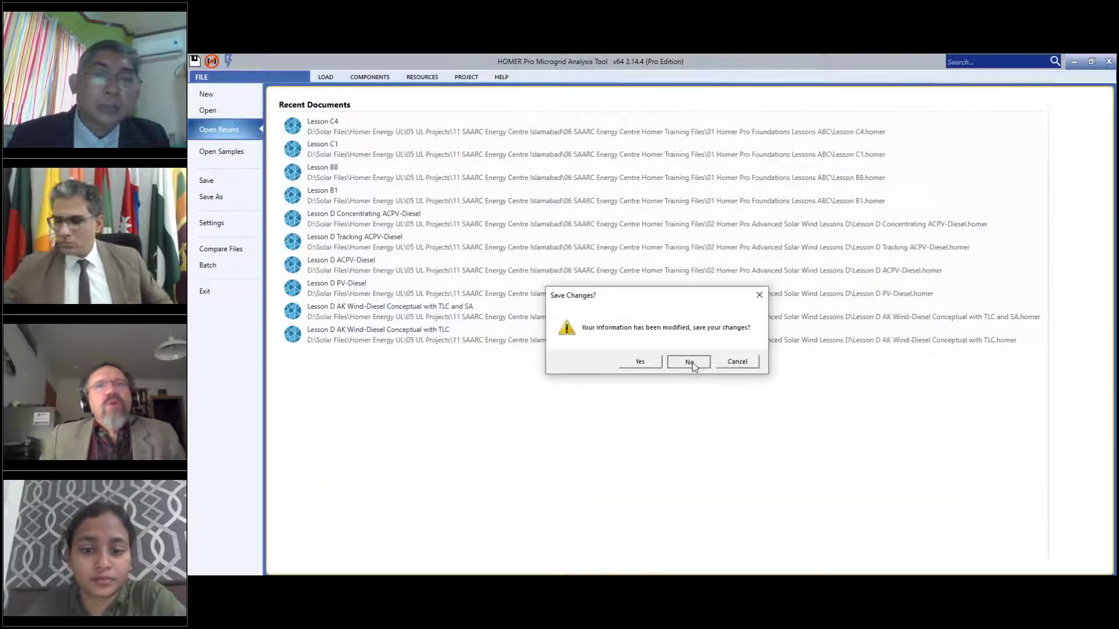
{"action": "left_click", "coordinate": [688, 362]}
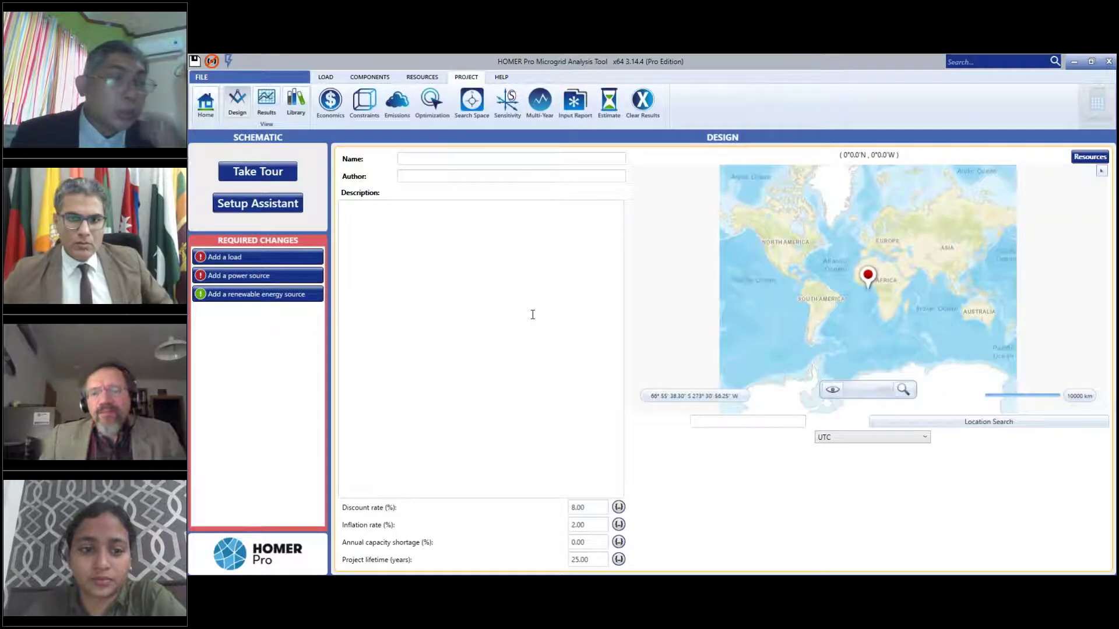
- Name the new project "Commercial PV Diesel System"
{"action": "left_click", "coordinate": [464, 159]}
{"action": "type", "text": "Co"}
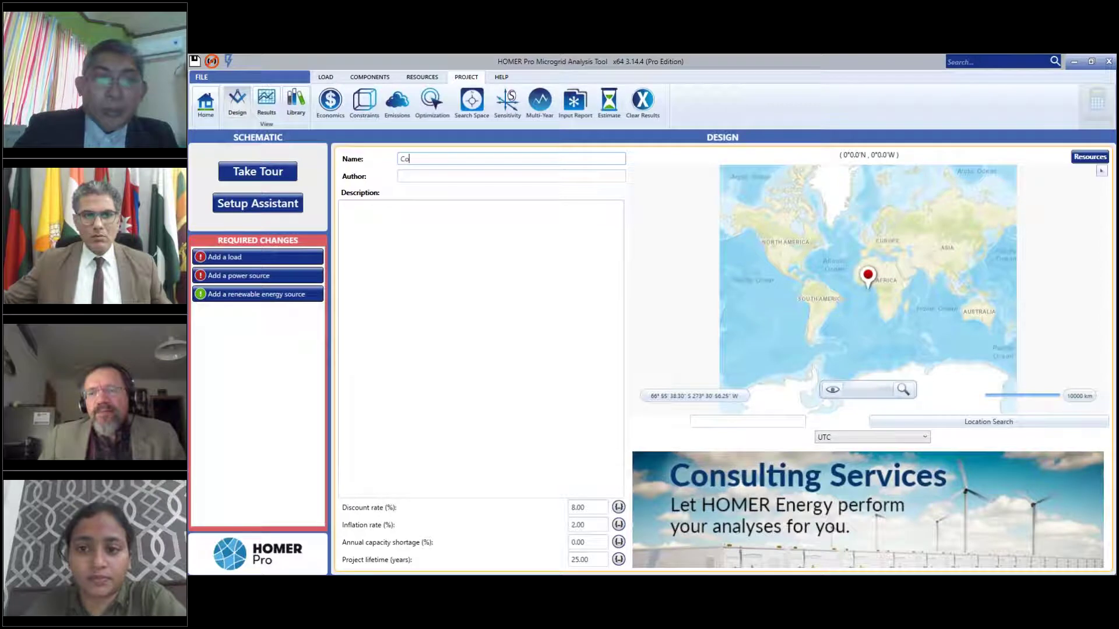
{"action": "type", "text": "mmercial PV Diesel"}
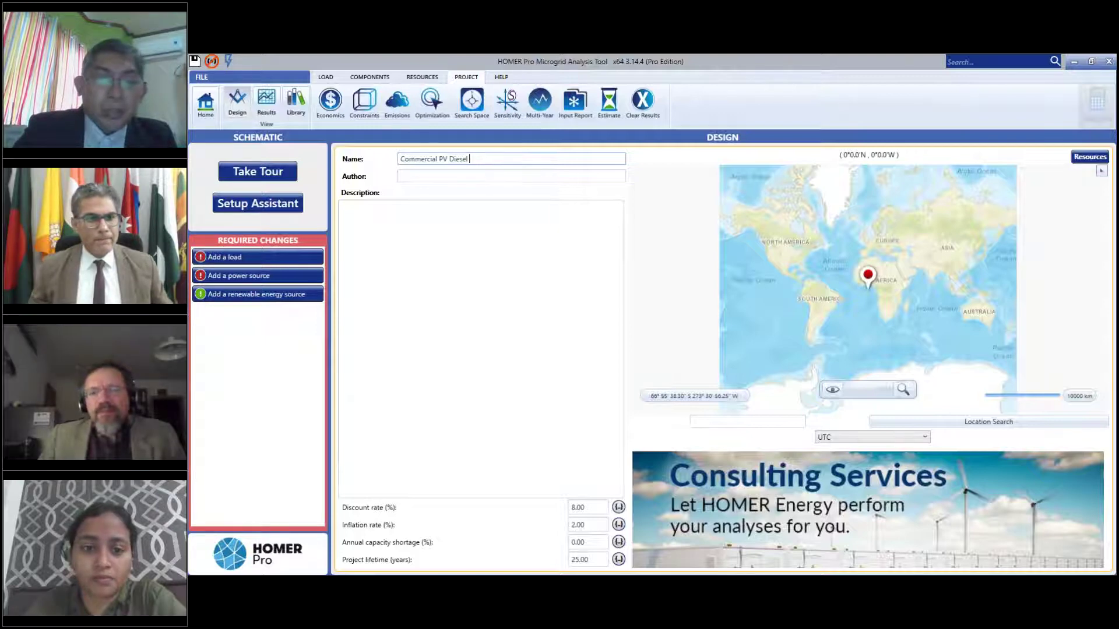
{"action": "type", "text": " System"}
{"action": "left_click", "coordinate": [445, 250]}
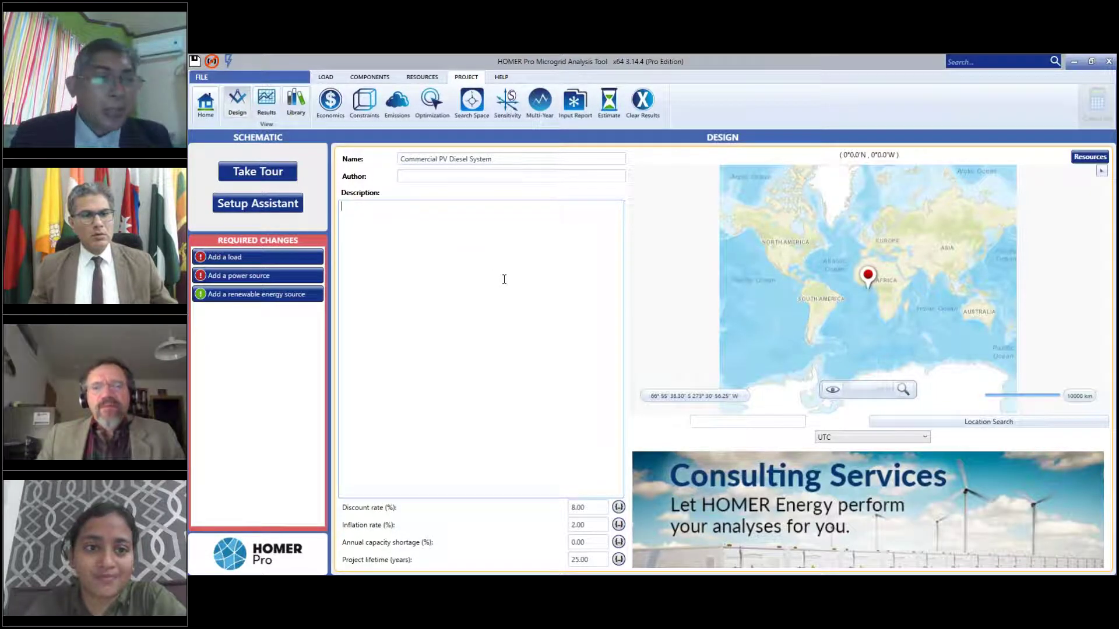
- Set the project location by searching for the coordinates 40.13N, 105.24W
{"action": "left_click", "coordinate": [710, 422]}
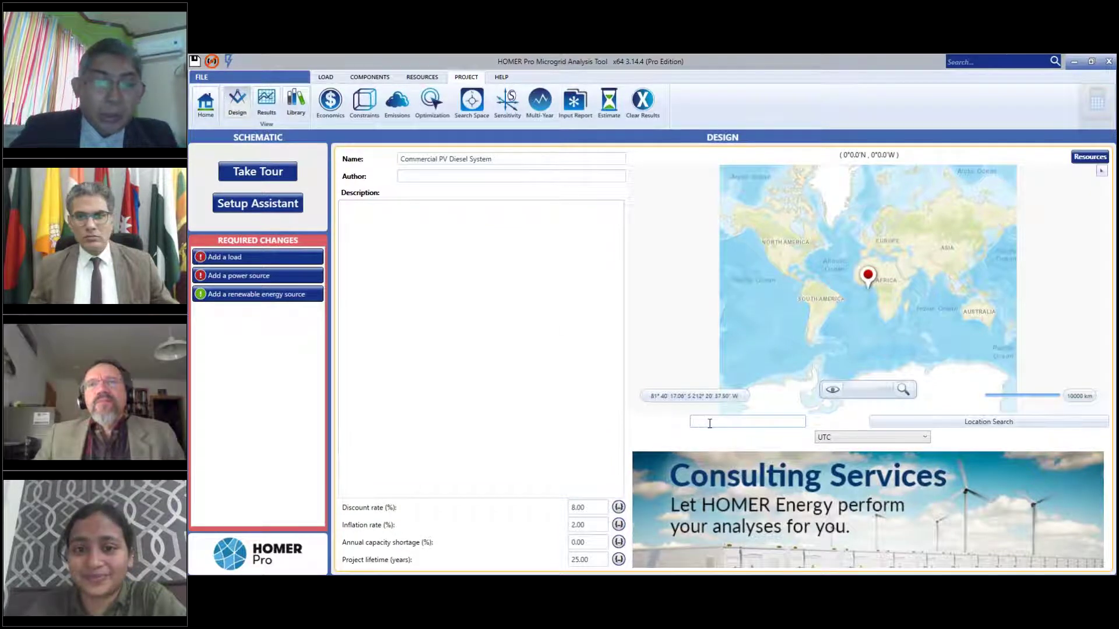
{"action": "type", "text": "40"}
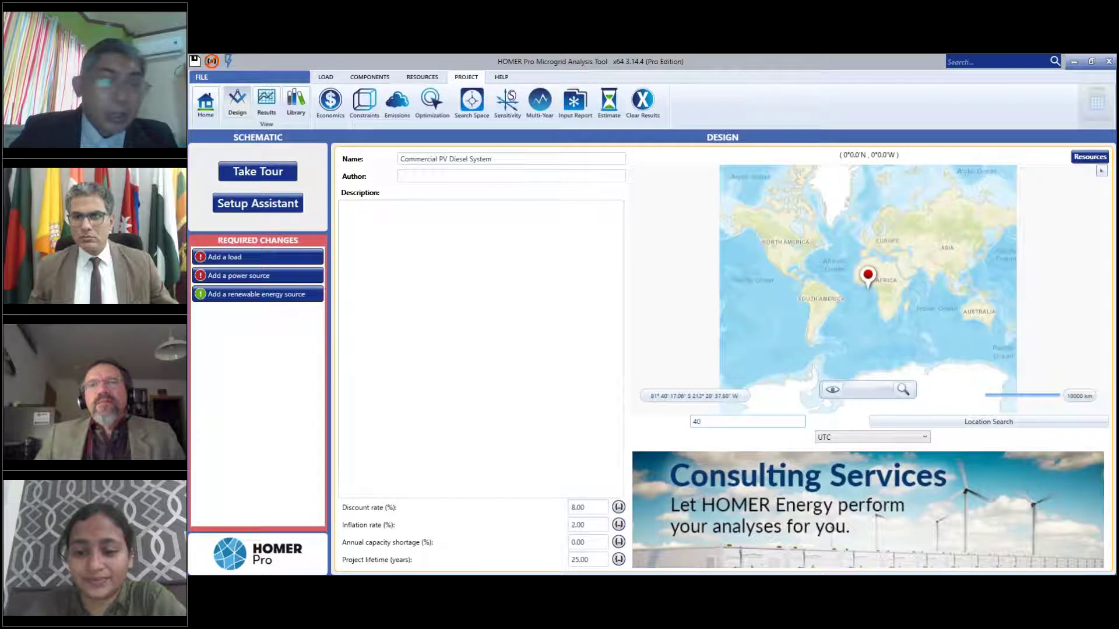
{"action": "type", "text": ".14N"}
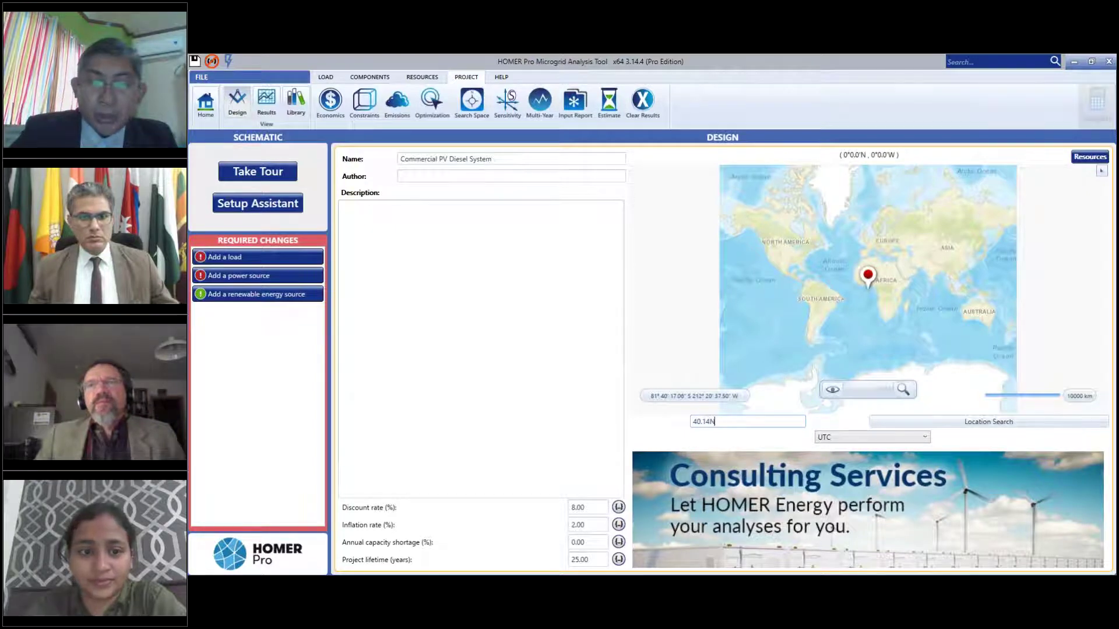
{"action": "type", "text": ","}
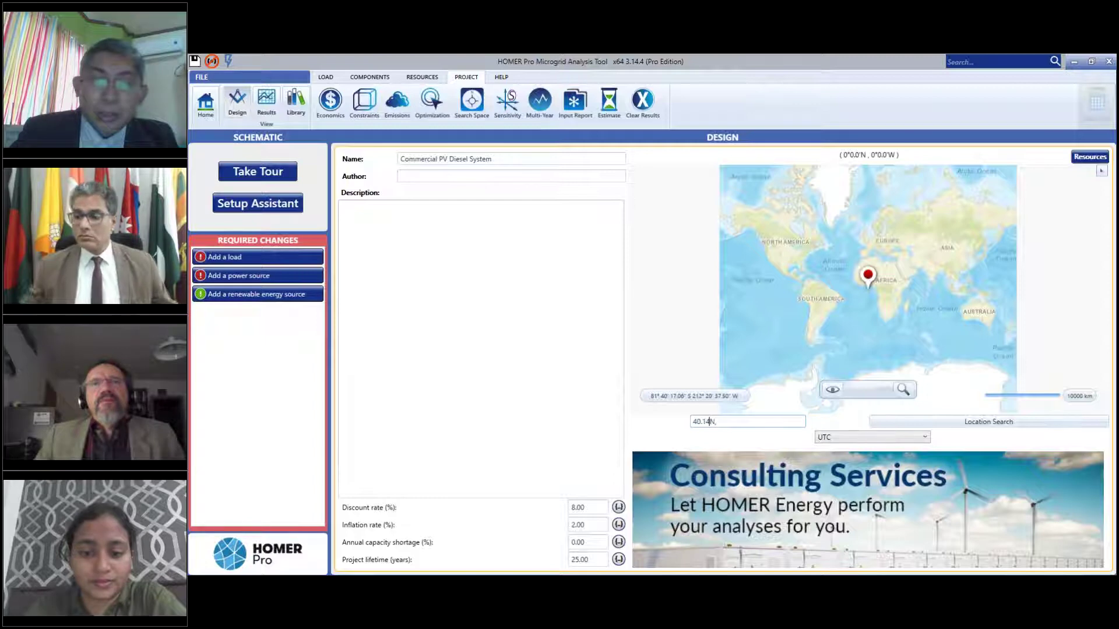
{"action": "key", "text": "BackSpace"}
{"action": "type", "text": "3N, 10"}
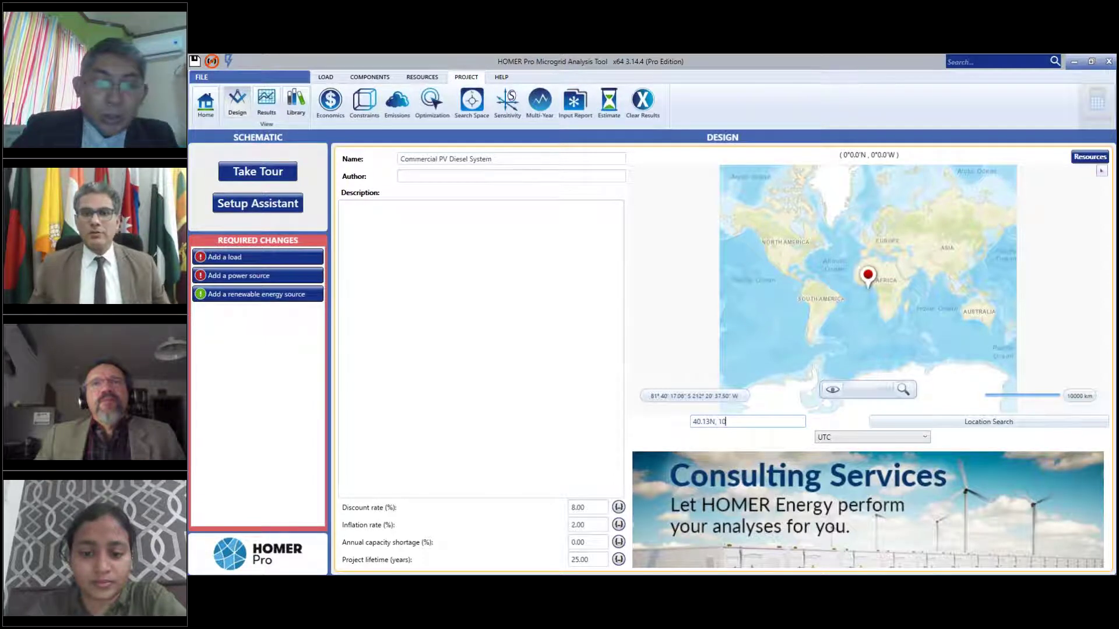
{"action": "type", "text": "5.24W"}
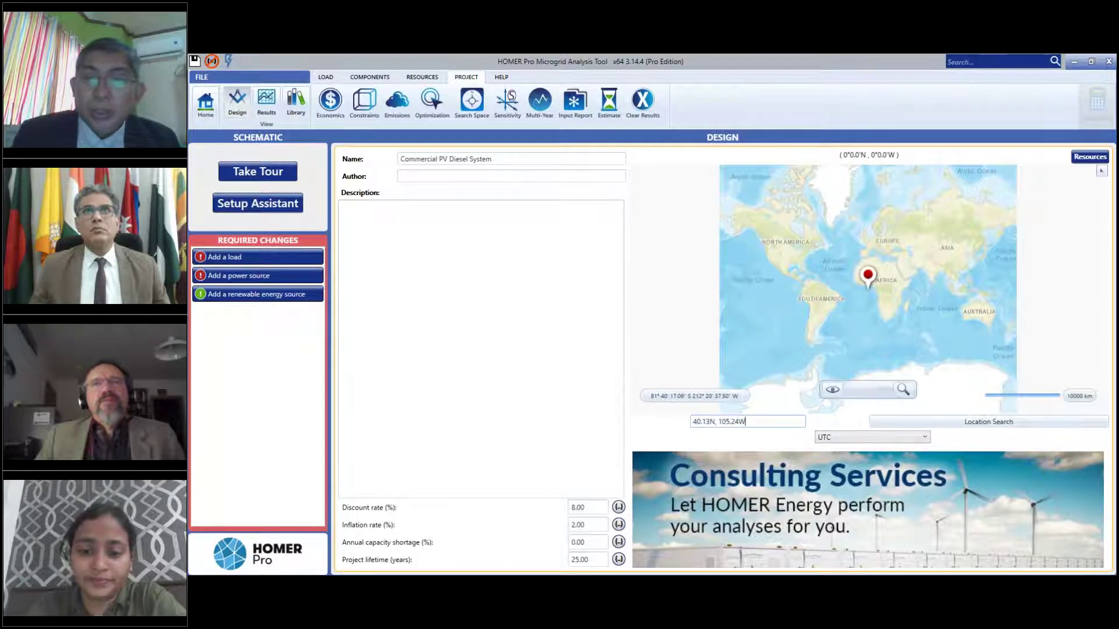
{"action": "left_click", "coordinate": [966, 425]}
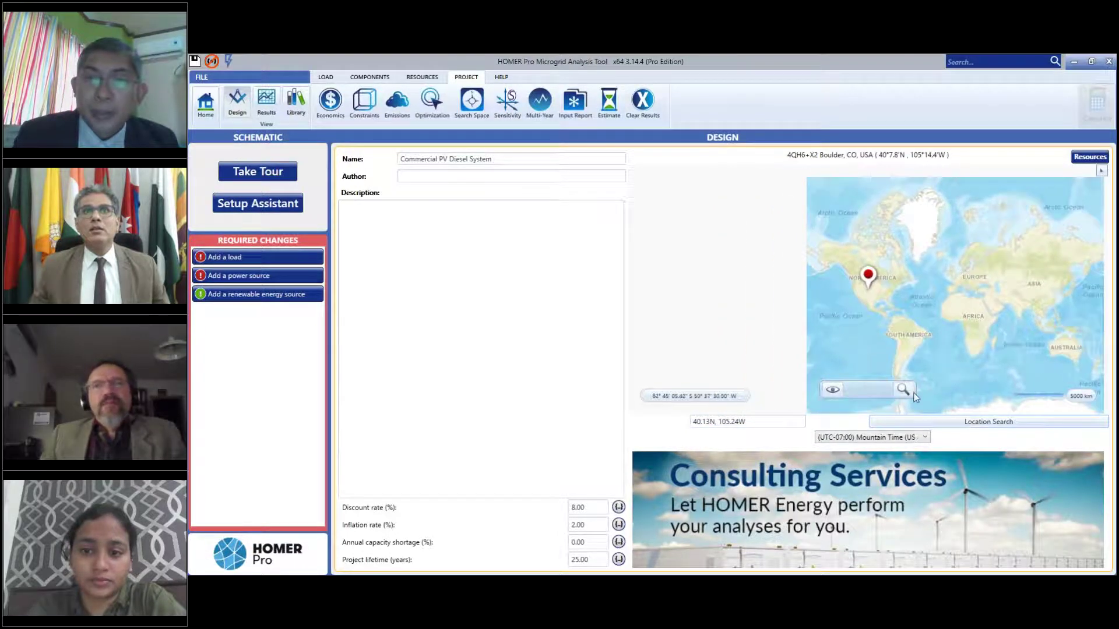
- Show the project site on the map at City level in Aerial View and inspect its surroundings
{"action": "mouse_move", "coordinate": [903, 391]}
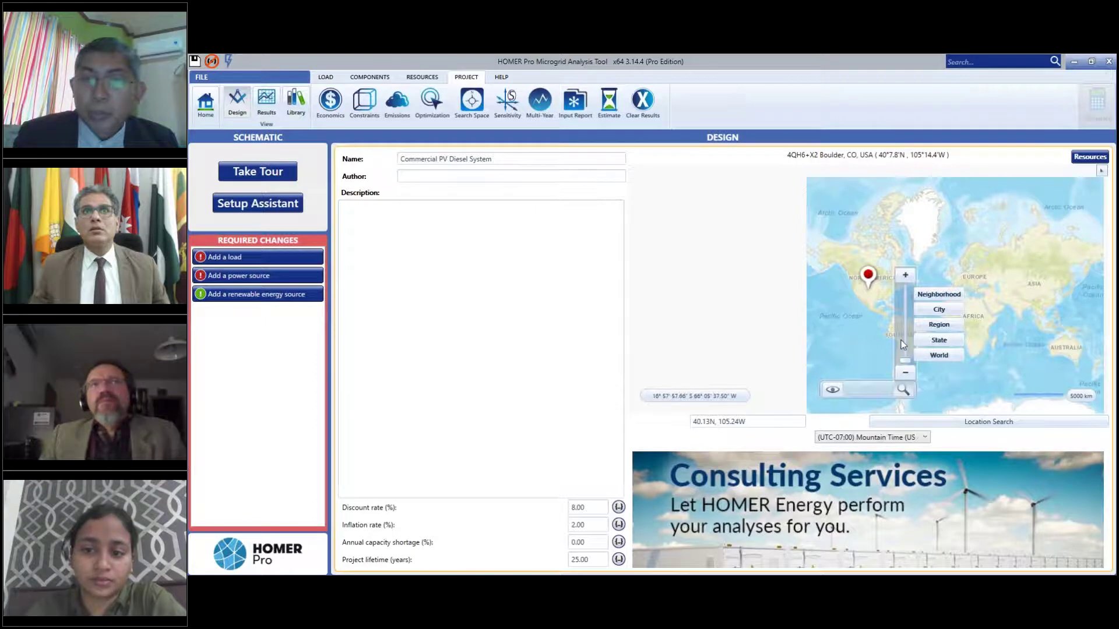
{"action": "left_click", "coordinate": [936, 308]}
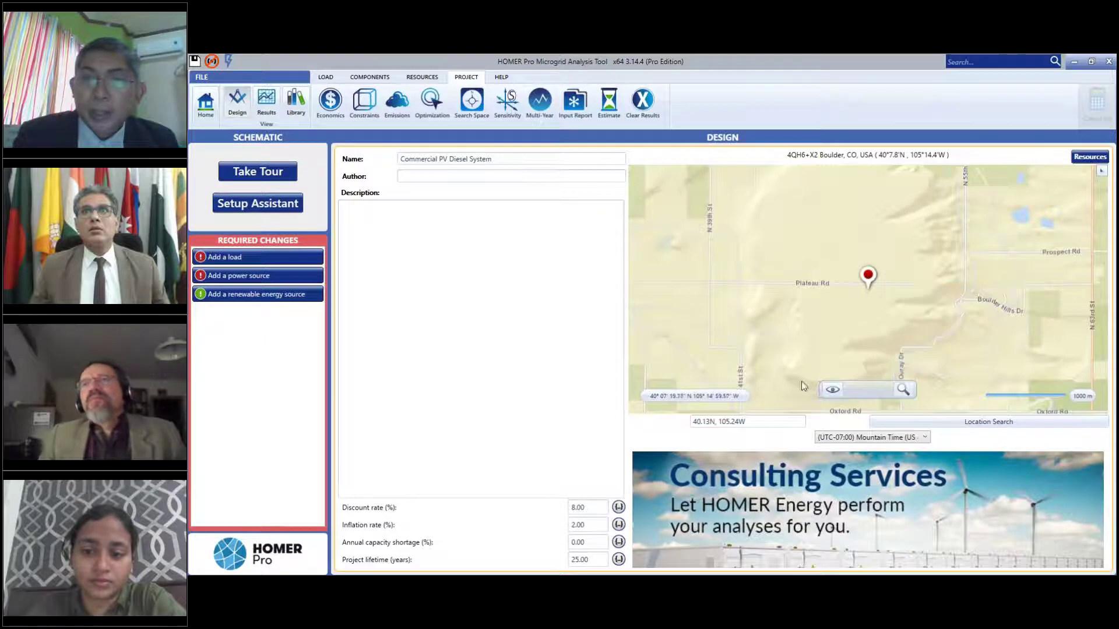
{"action": "mouse_move", "coordinate": [830, 390]}
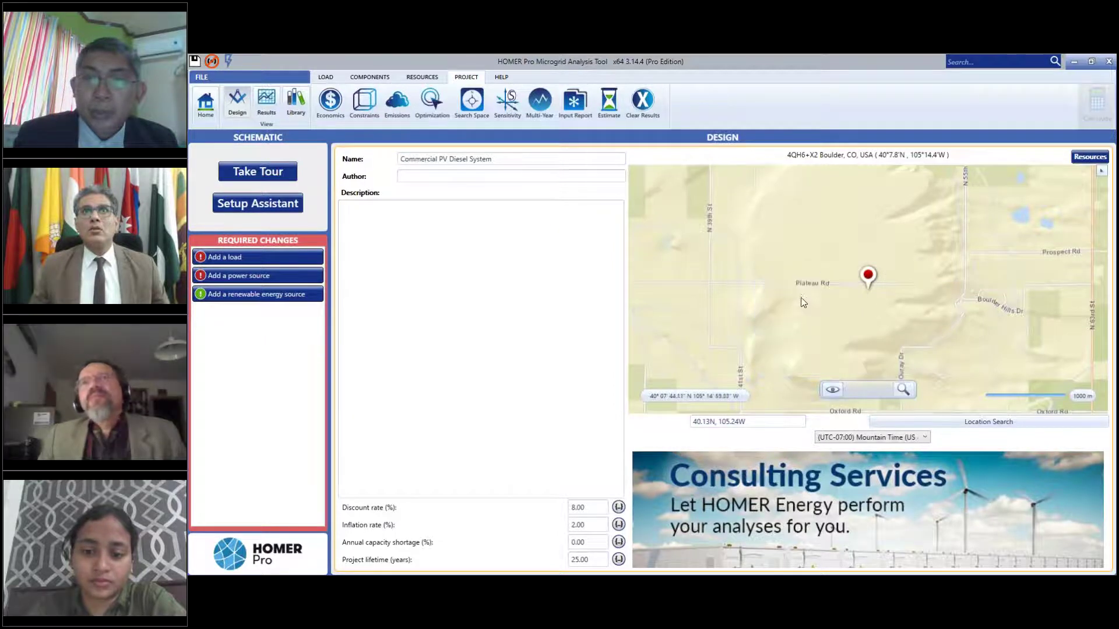
{"action": "left_click", "coordinate": [790, 284]}
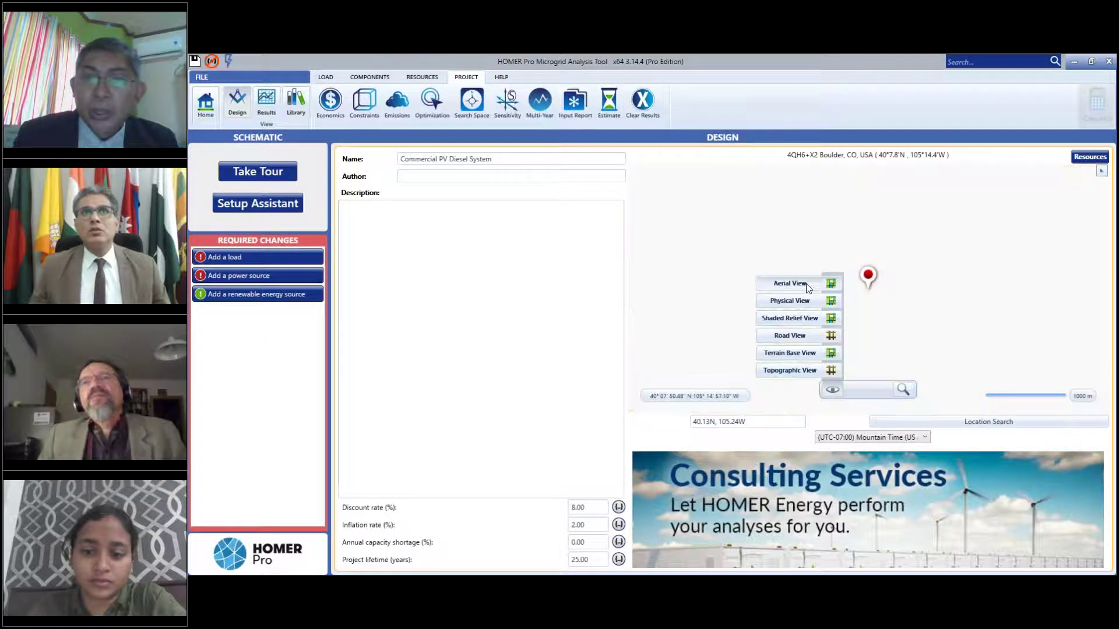
{"action": "scroll", "coordinate": [877, 280], "scroll_direction": "up", "scroll_amount": 2}
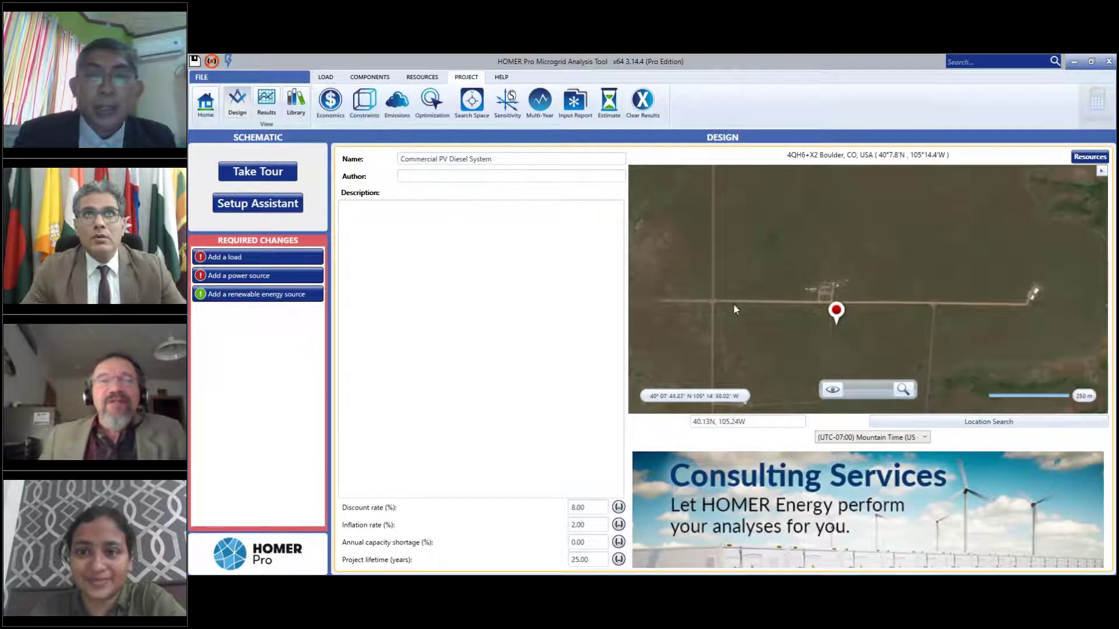
{"action": "scroll", "coordinate": [804, 295], "scroll_direction": "down", "scroll_amount": 1}
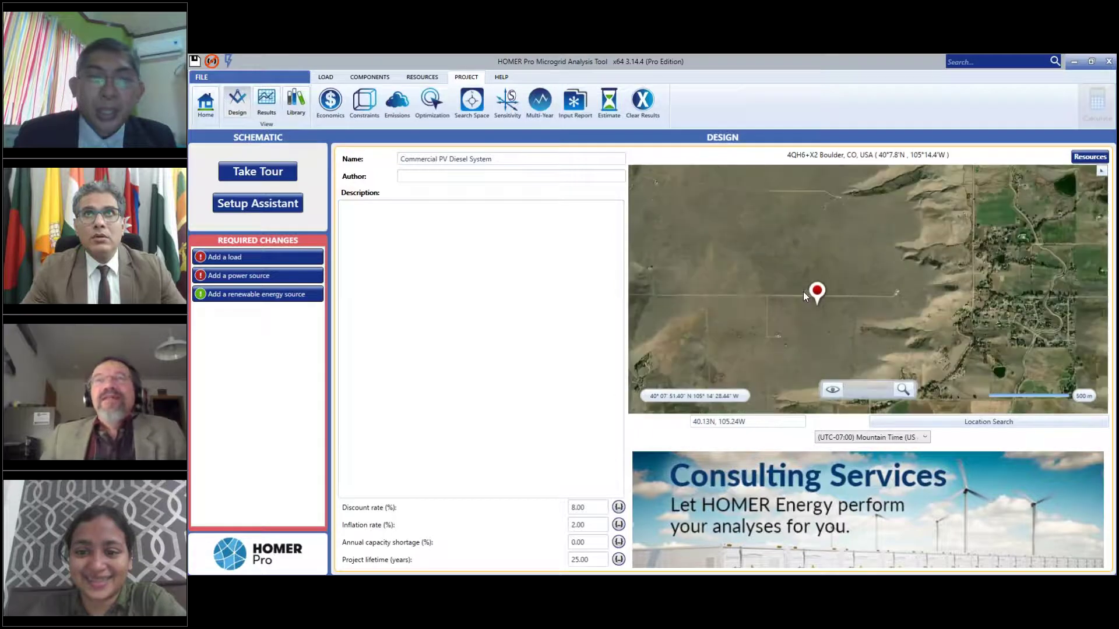
- Examine the terrain and nearby settlements around the project site on the aerial map at closer and wider scales
{"action": "scroll", "coordinate": [803, 291], "scroll_direction": "up", "scroll_amount": 1}
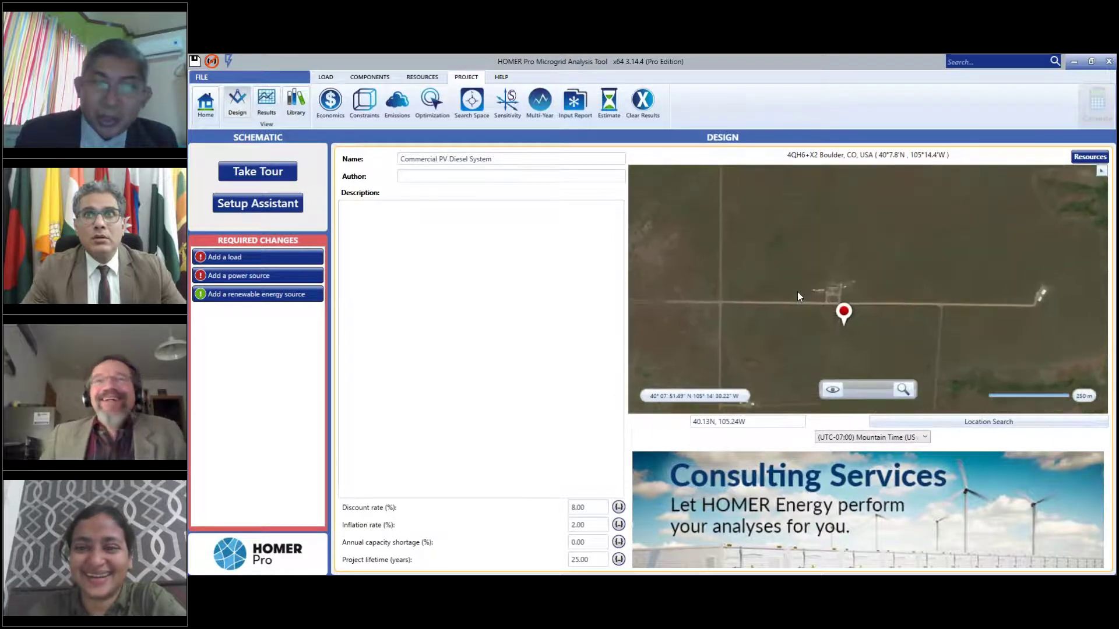
{"action": "scroll", "coordinate": [797, 296], "scroll_direction": "down", "scroll_amount": 1}
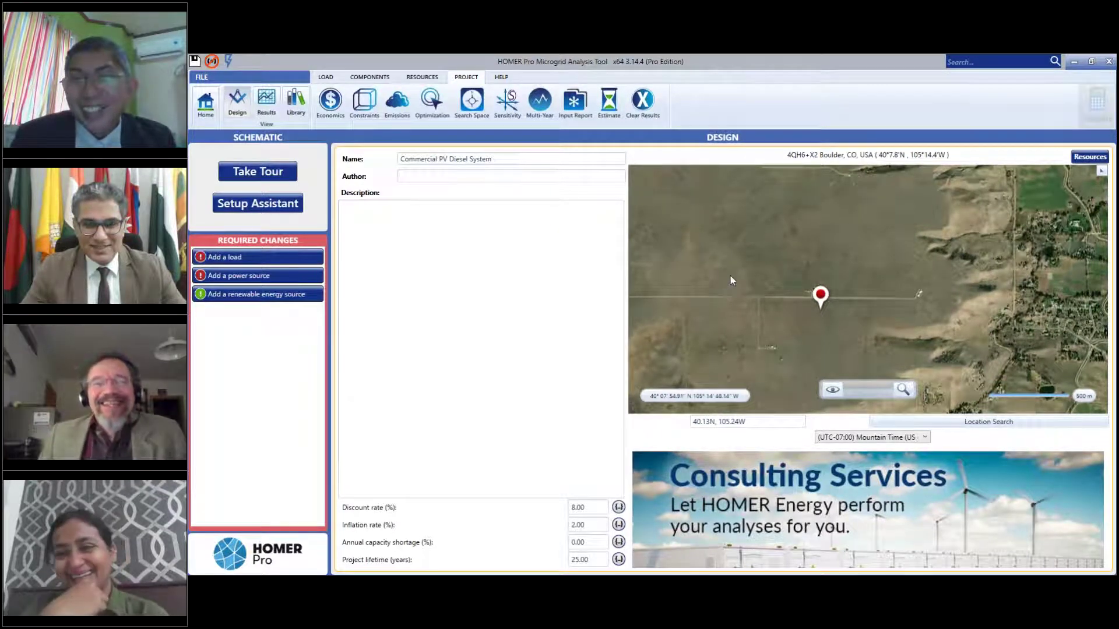
{"action": "scroll", "coordinate": [731, 277], "scroll_direction": "down", "scroll_amount": 2}
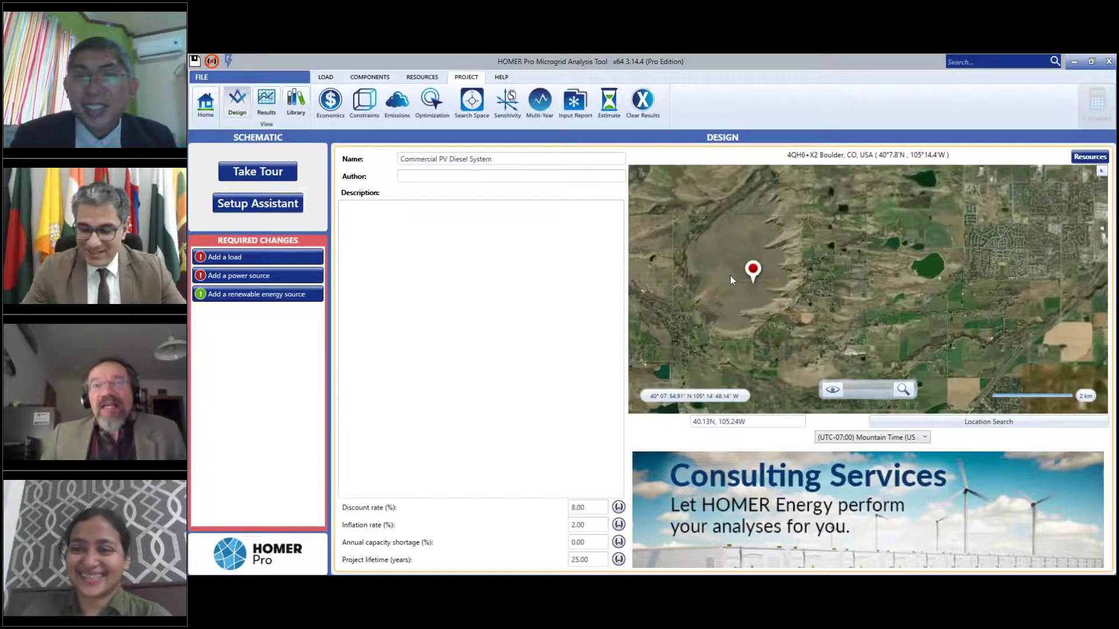
{"action": "scroll", "coordinate": [729, 275], "scroll_direction": "up", "scroll_amount": 1}
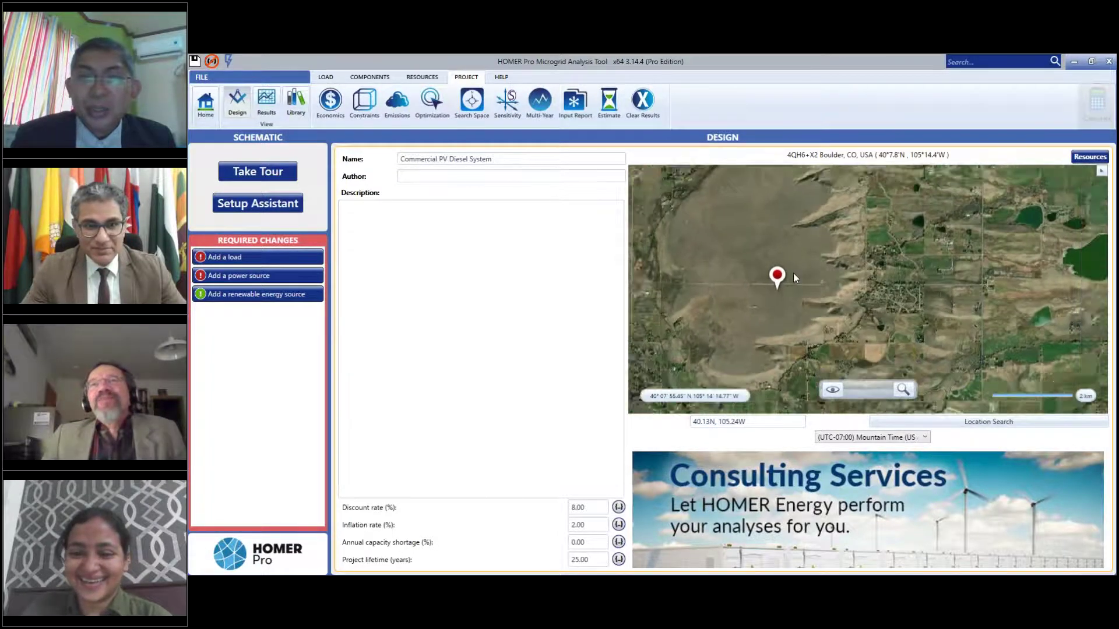
{"action": "scroll", "coordinate": [793, 273], "scroll_direction": "down", "scroll_amount": 1}
{"action": "scroll", "coordinate": [747, 264], "scroll_direction": "up", "scroll_amount": 1}
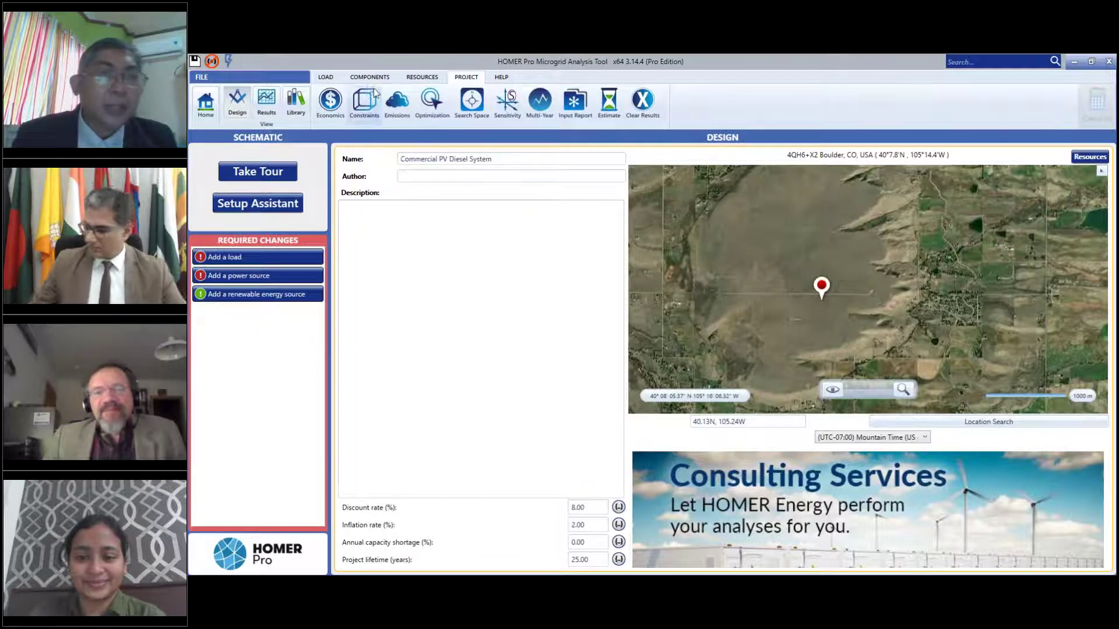
- Add an electric load to the project from the synthetic Commercial profile with no peak month
{"action": "left_click", "coordinate": [325, 77]}
{"action": "left_click", "coordinate": [329, 102]}
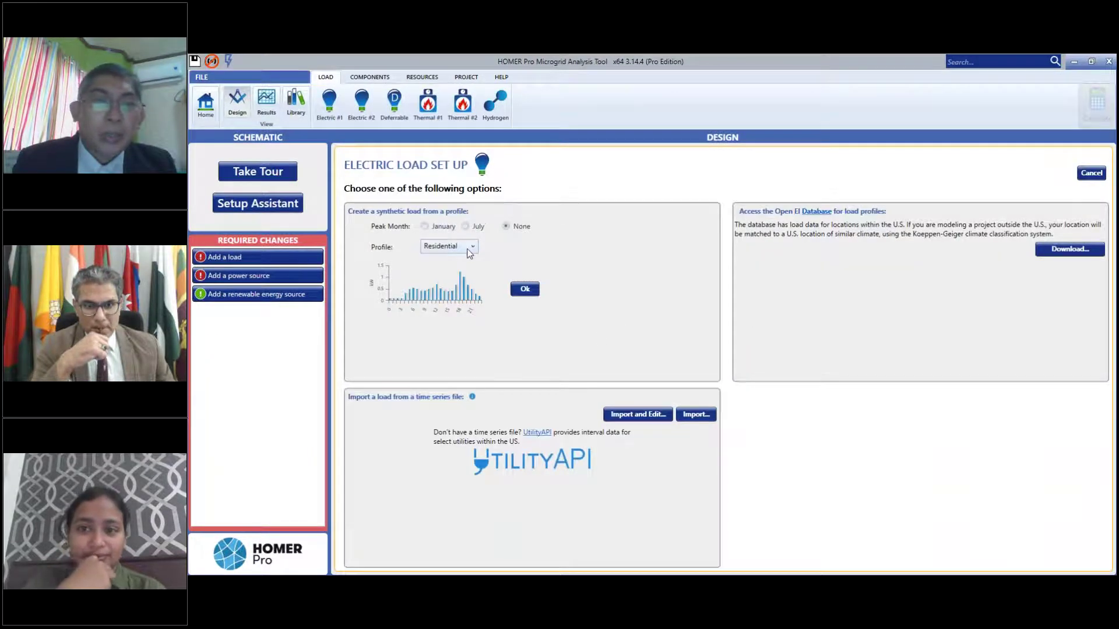
{"action": "left_click", "coordinate": [466, 248]}
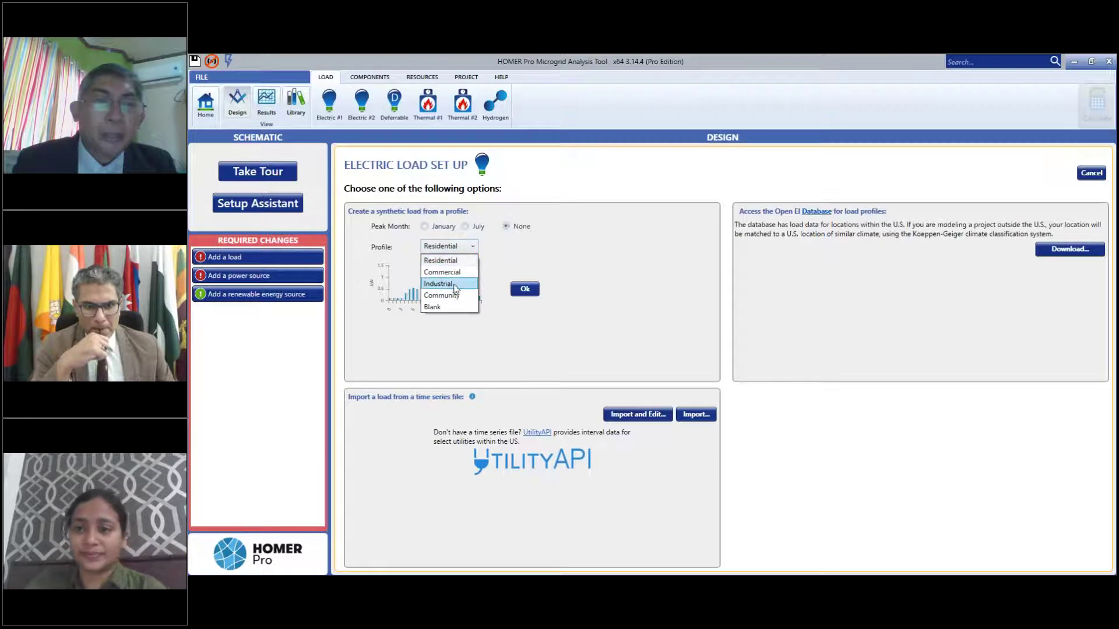
{"action": "left_click", "coordinate": [454, 273]}
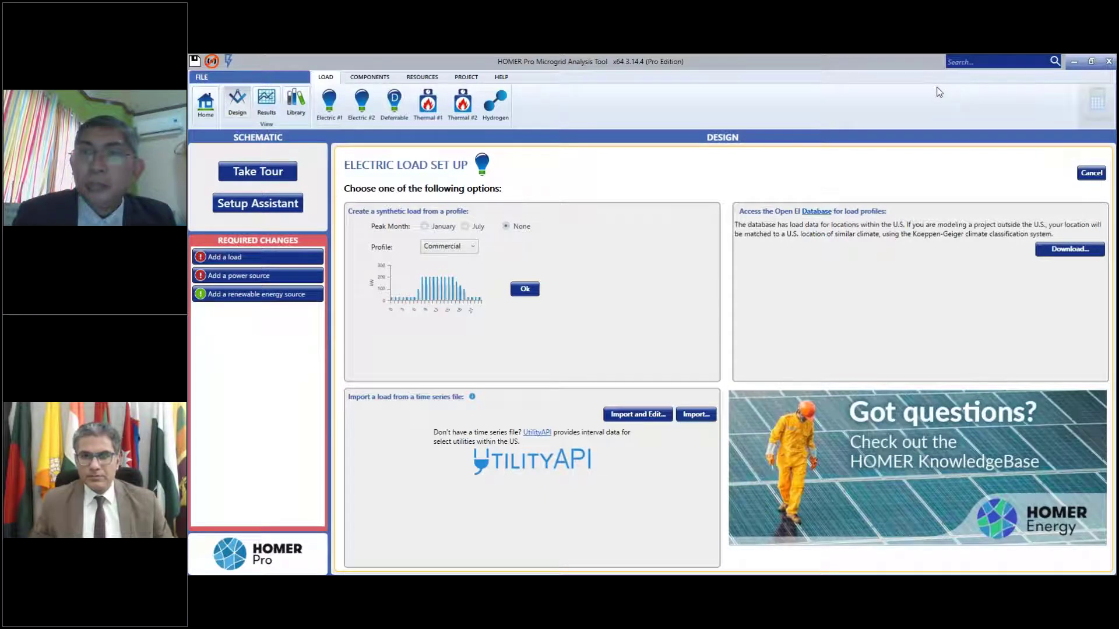
{"action": "left_click", "coordinate": [531, 295]}
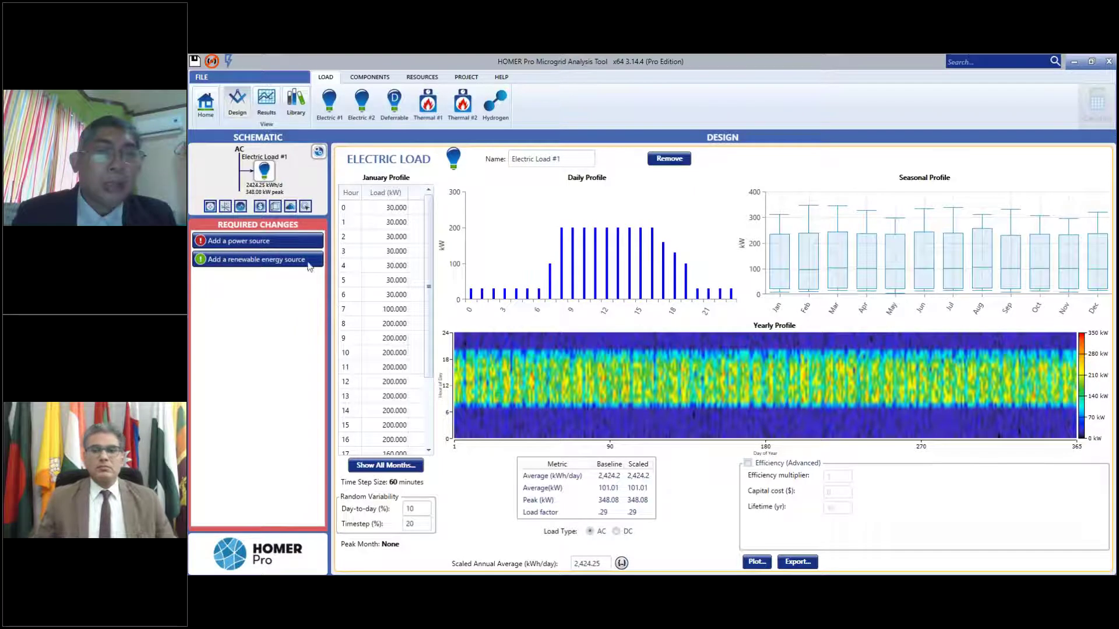
- Add a Generic Medium Genset (size-your-own) generator to the system
{"action": "left_click", "coordinate": [367, 78]}
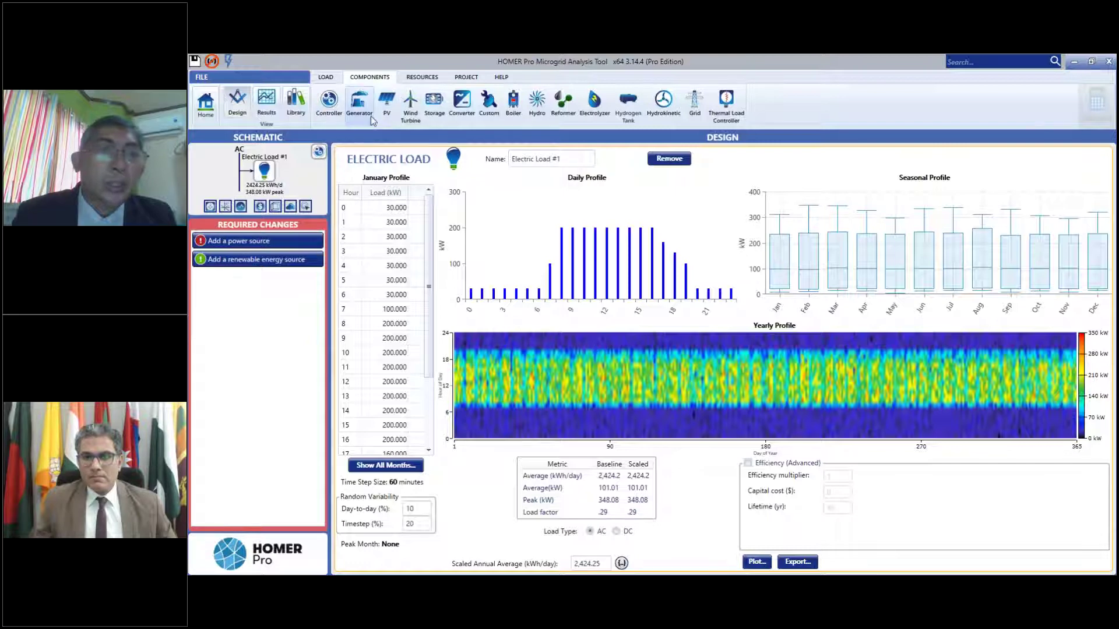
{"action": "left_click", "coordinate": [357, 110]}
{"action": "left_click", "coordinate": [522, 185]}
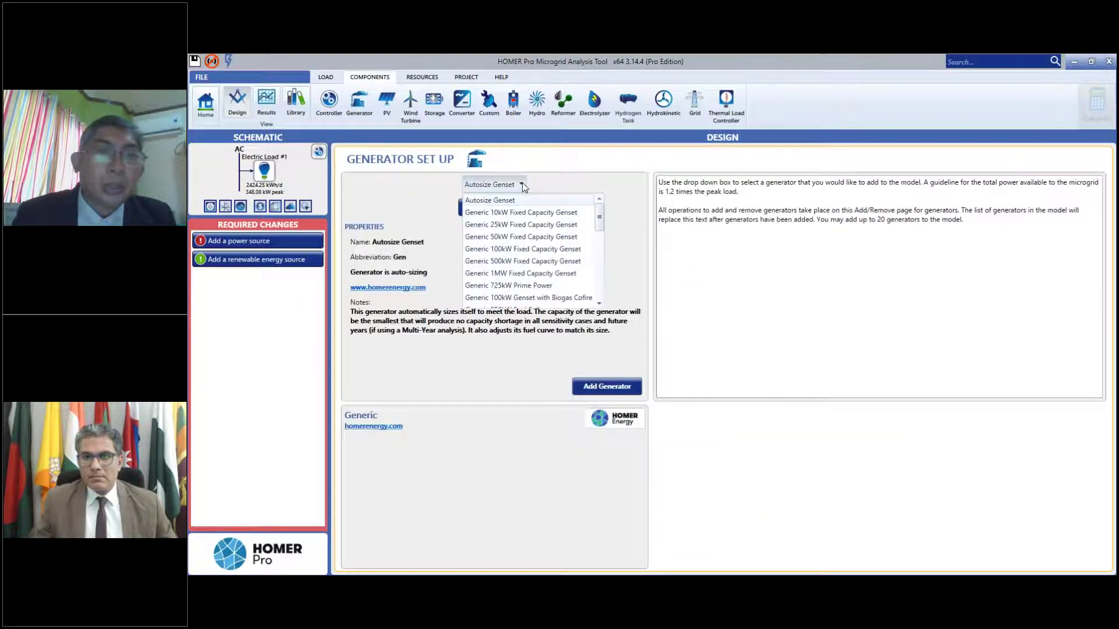
{"action": "scroll", "coordinate": [553, 259], "scroll_direction": "down", "scroll_amount": 2}
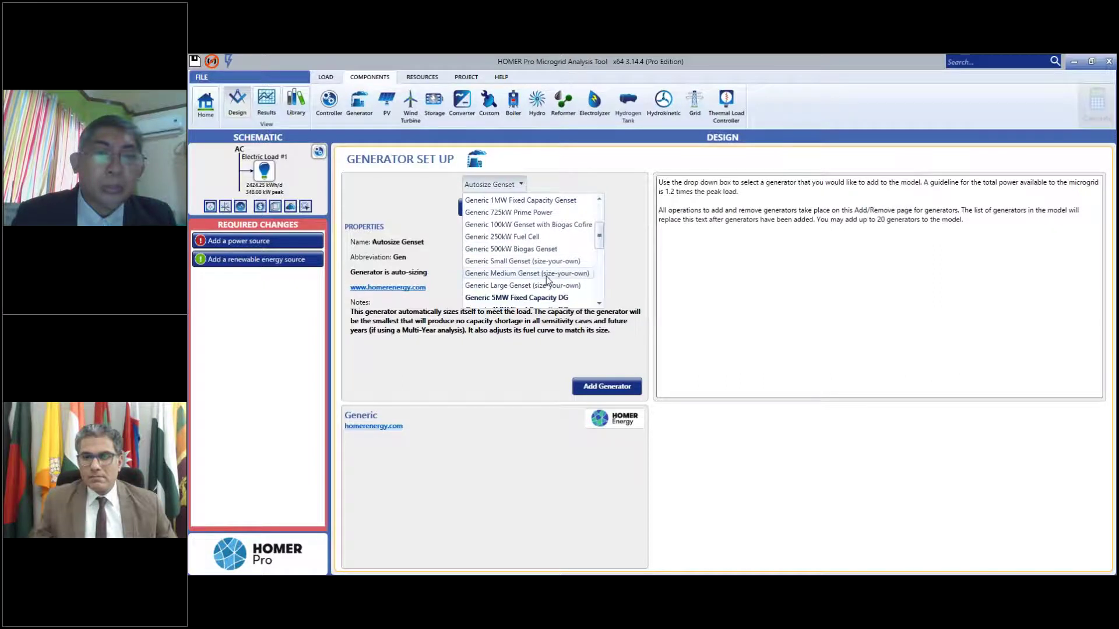
{"action": "left_click", "coordinate": [527, 273]}
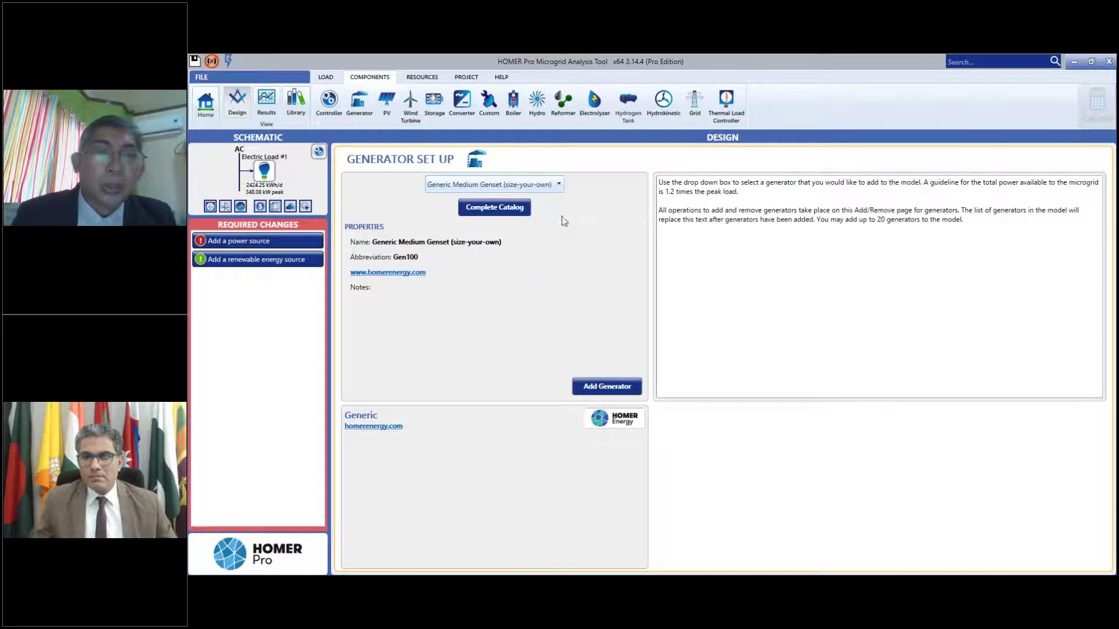
{"action": "left_click", "coordinate": [618, 388]}
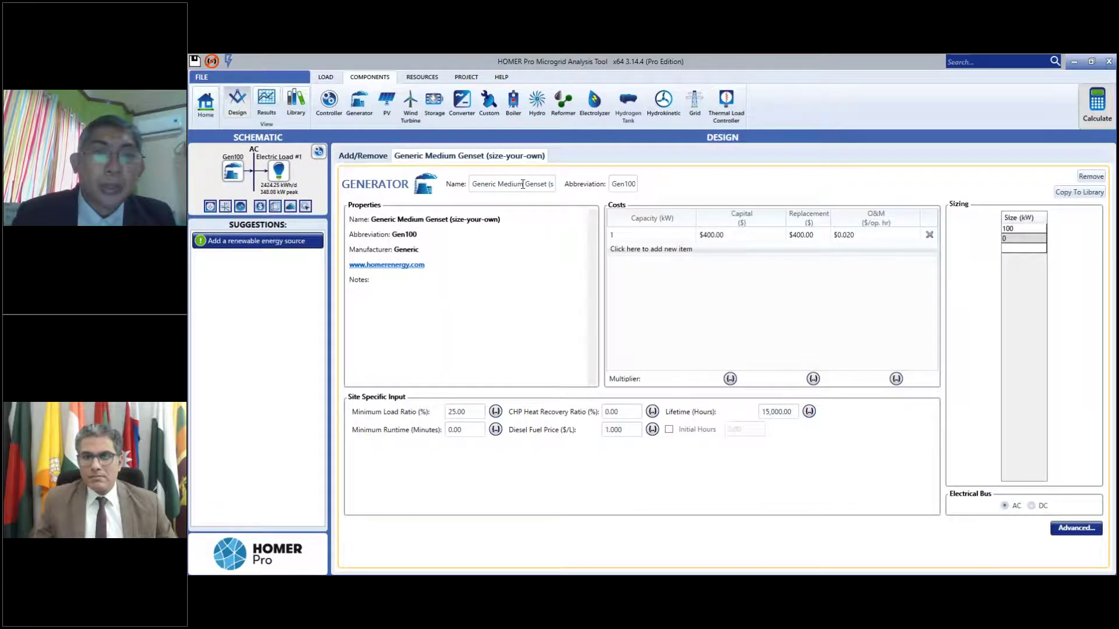
- Shorten the generator's name to "Genset" and change its abbreviation to "Gen400"
{"action": "left_click", "coordinate": [522, 184]}
{"action": "key", "text": "End"}
{"action": "key", "text": "BackSpace"}
{"action": "key", "text": "BackSpace"}
{"action": "key", "text": "BackSpace"}
{"action": "key", "text": "BackSpace"}
{"action": "key", "text": "BackSpace"}
{"action": "key", "text": "BackSpace"}
{"action": "key", "text": "BackSpace"}
{"action": "key", "text": "BackSpace"}
{"action": "key", "text": "BackSpace"}
{"action": "key", "text": "BackSpace"}
{"action": "key", "text": "BackSpace"}
{"action": "key", "text": "BackSpace"}
{"action": "key", "text": "BackSpace"}
{"action": "key", "text": "BackSpace"}
{"action": "key", "text": "BackSpace"}
{"action": "key", "text": "BackSpace"}
{"action": "key", "text": "Home"}
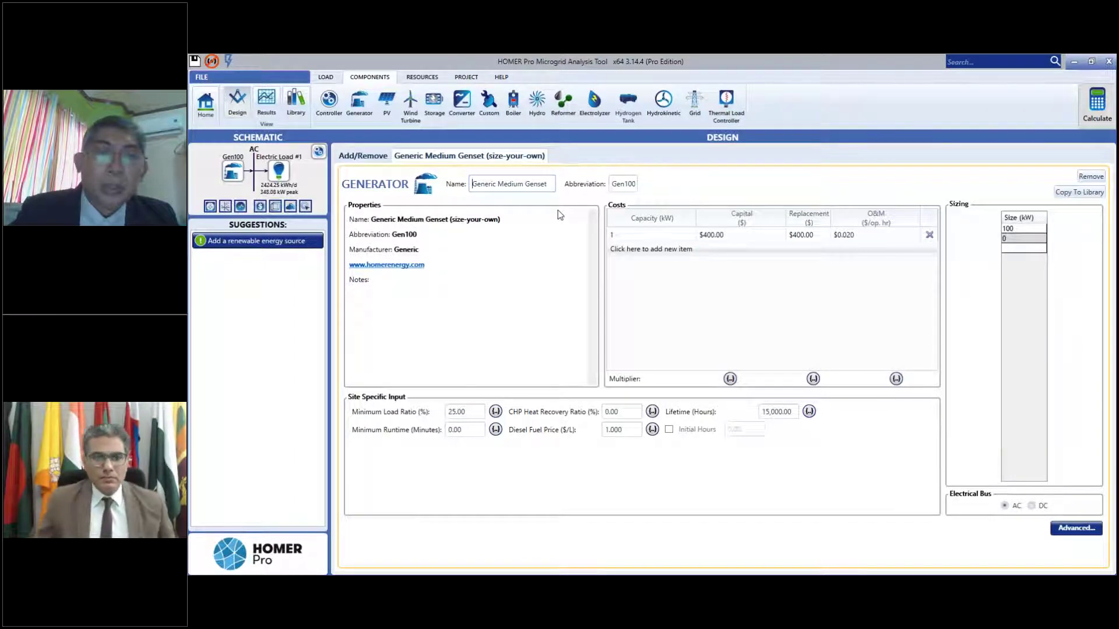
{"action": "key", "text": "Delete"}
{"action": "key", "text": "Delete"}
{"action": "key", "text": "Delete"}
{"action": "key", "text": "Delete"}
{"action": "key", "text": "Delete"}
{"action": "key", "text": "Delete"}
{"action": "key", "text": "Delete"}
{"action": "key", "text": "Delete"}
{"action": "key", "text": "Delete"}
{"action": "key", "text": "Delete"}
{"action": "key", "text": "Delete"}
{"action": "key", "text": "Delete"}
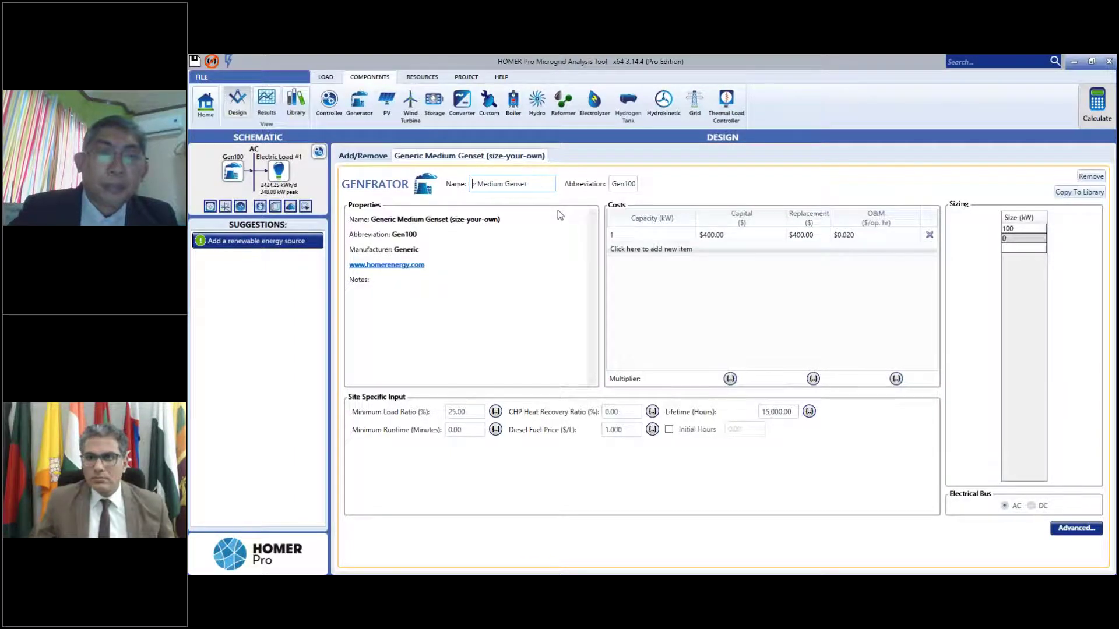
{"action": "key", "text": "Delete"}
{"action": "key", "text": "Delete"}
{"action": "key", "text": "Delete"}
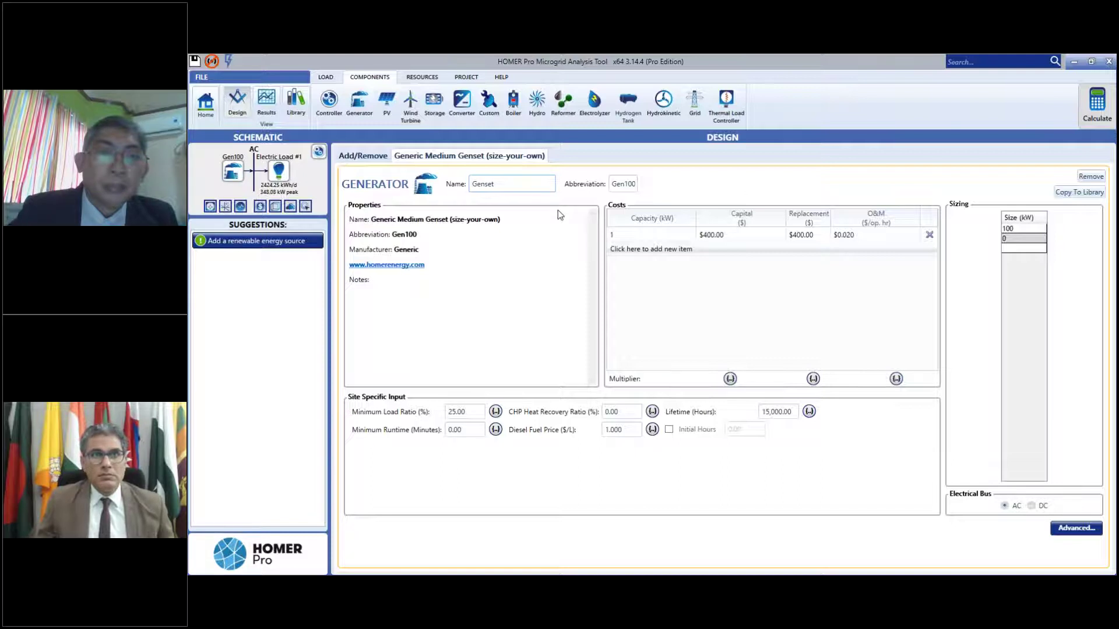
{"action": "left_click", "coordinate": [625, 184]}
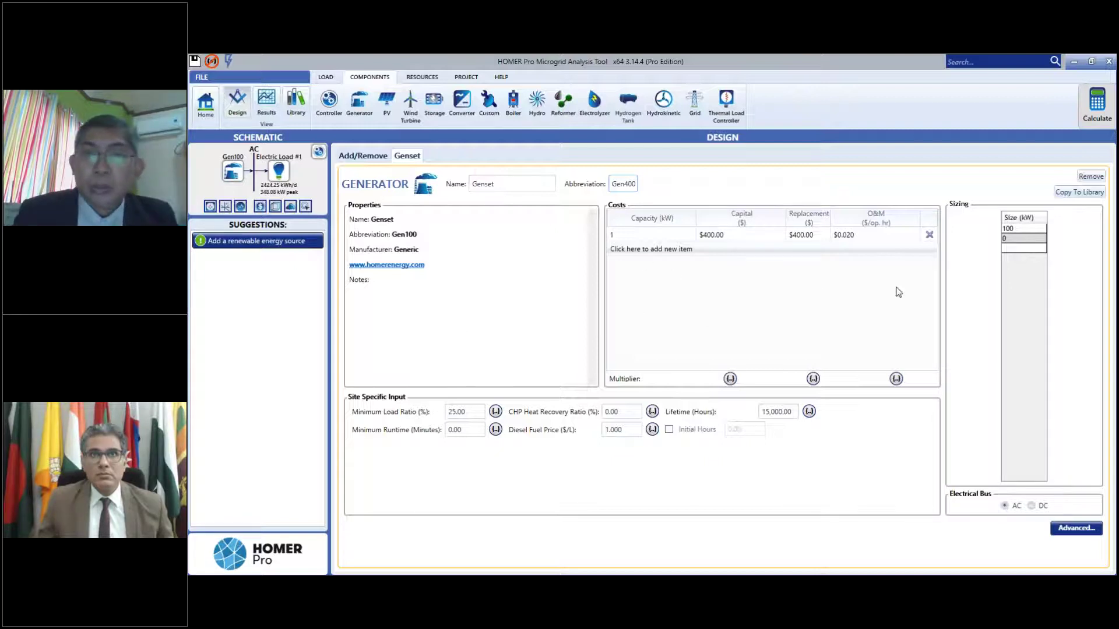
- Remove the 0 kW entry from the generator's sizing list and set its only size to 400 kW
{"action": "left_click", "coordinate": [1017, 230]}
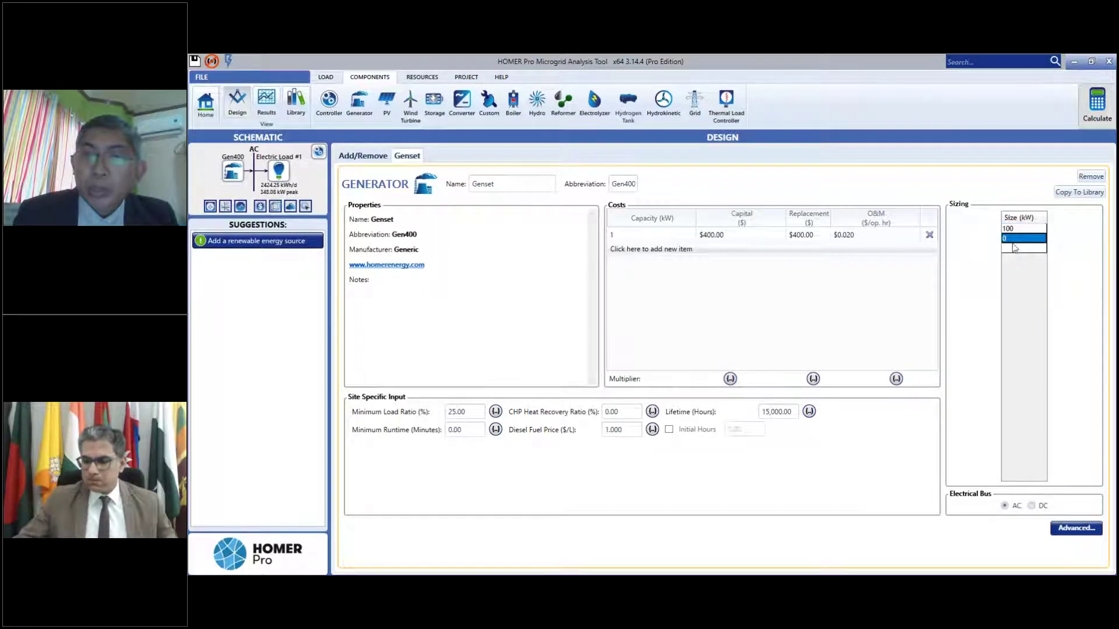
{"action": "left_click", "coordinate": [1018, 284]}
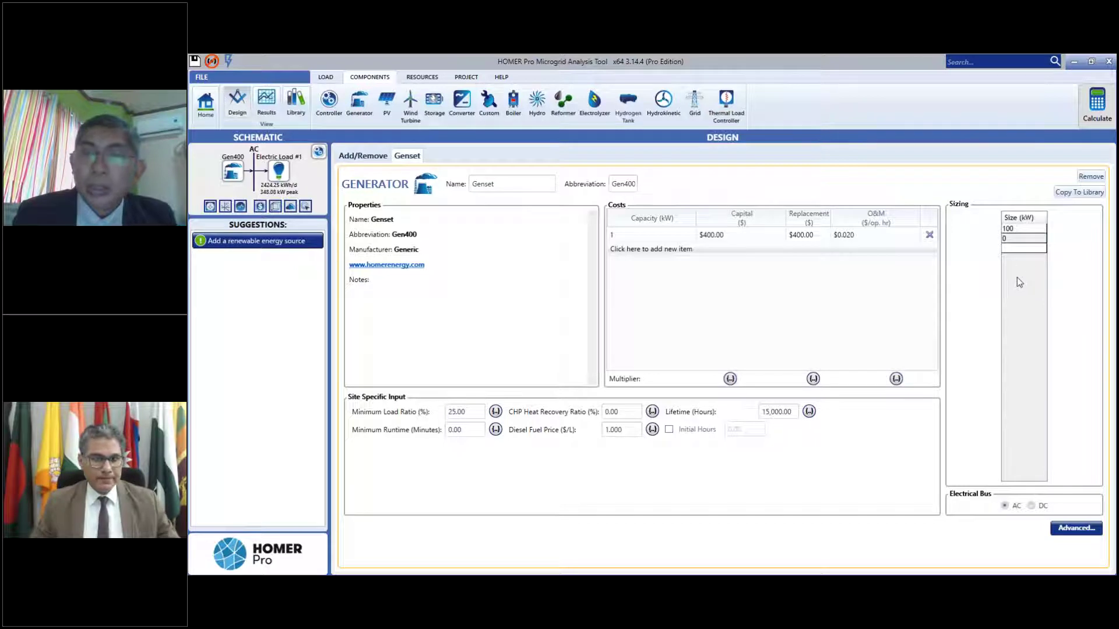
{"action": "left_click", "coordinate": [1015, 239]}
{"action": "key", "text": "Delete"}
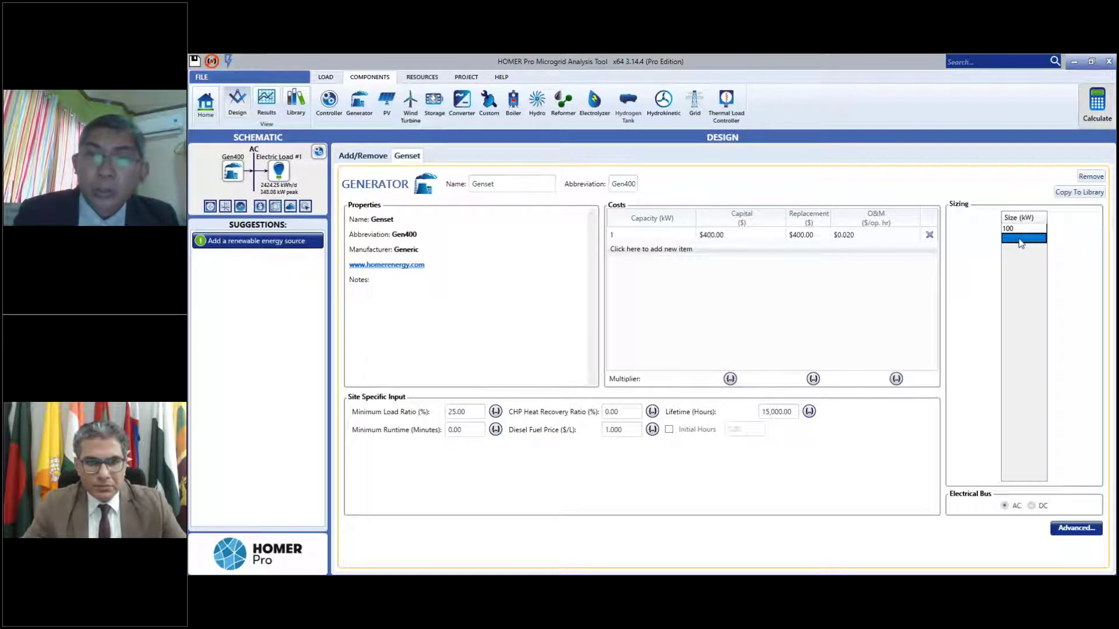
{"action": "left_click", "coordinate": [1024, 229]}
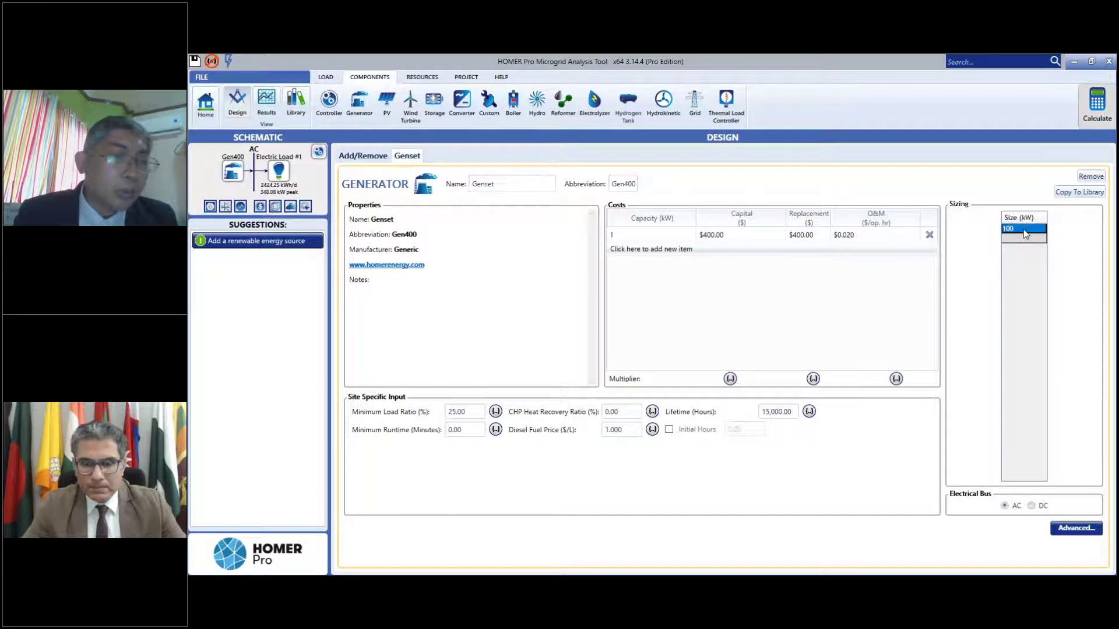
{"action": "type", "text": "4"}
{"action": "key", "text": "Return"}
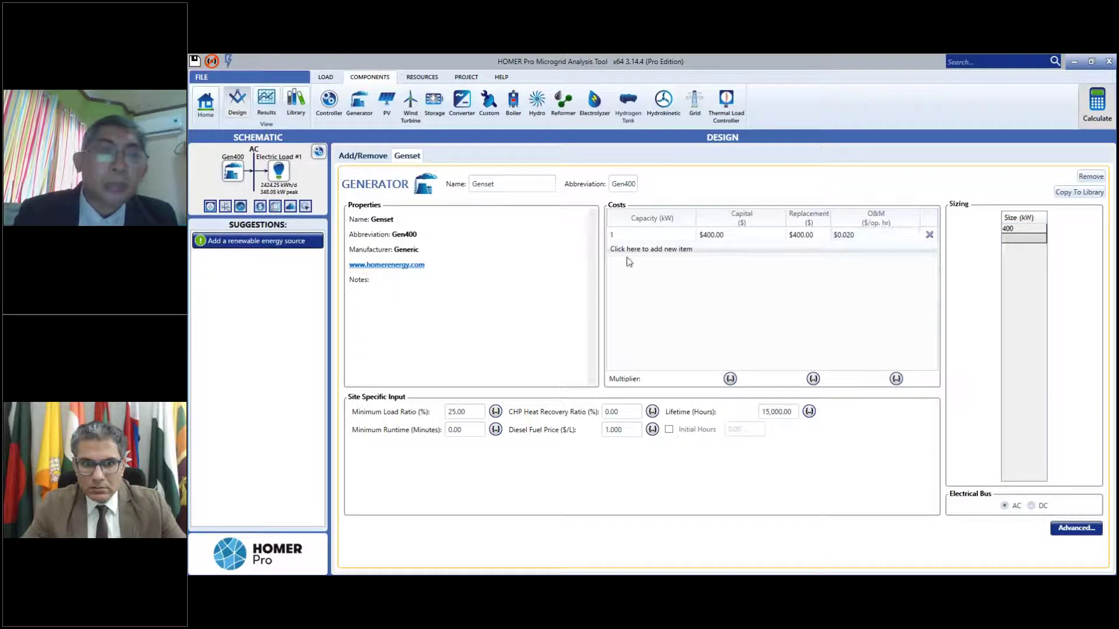
- Calculate the diesel-only system, check its optimization results table, and return to the project's design page
{"action": "left_click", "coordinate": [1087, 113]}
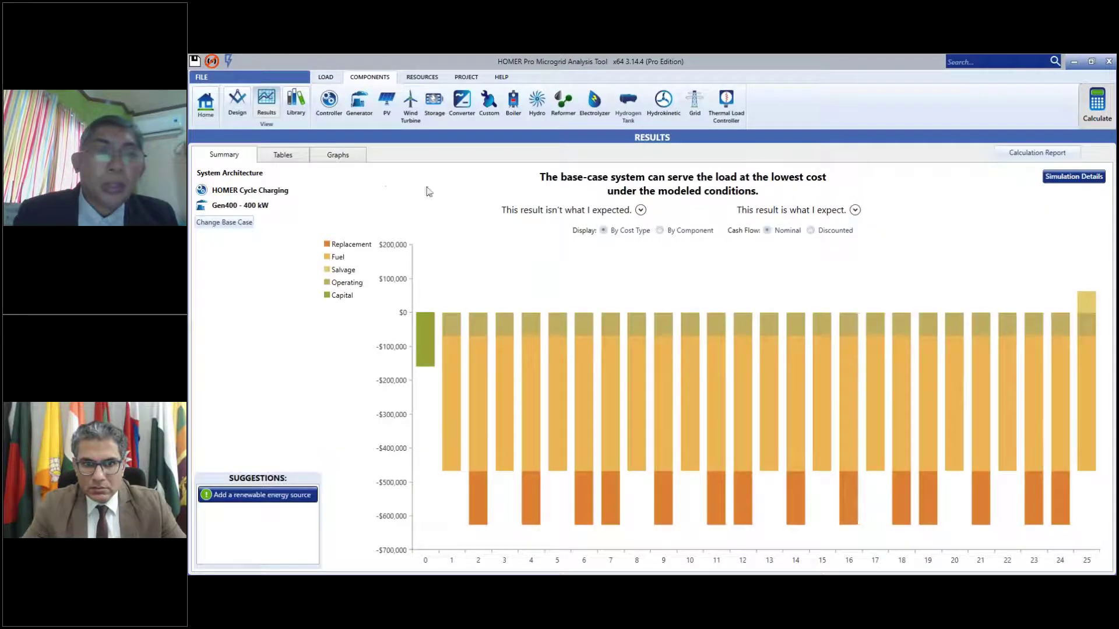
{"action": "left_click", "coordinate": [285, 156]}
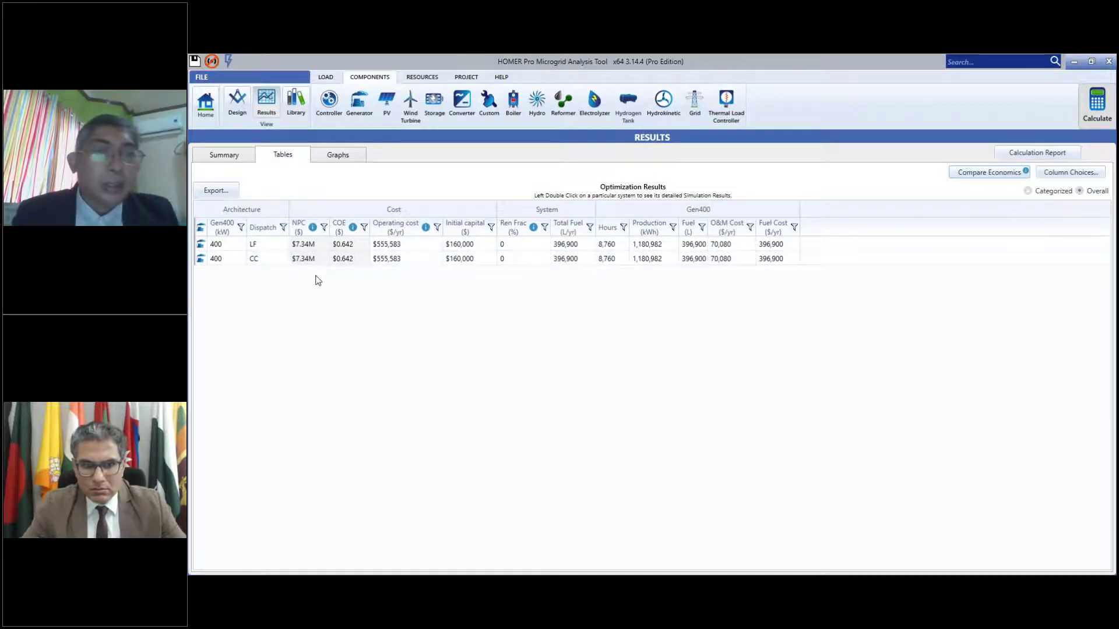
{"action": "left_click", "coordinate": [207, 109]}
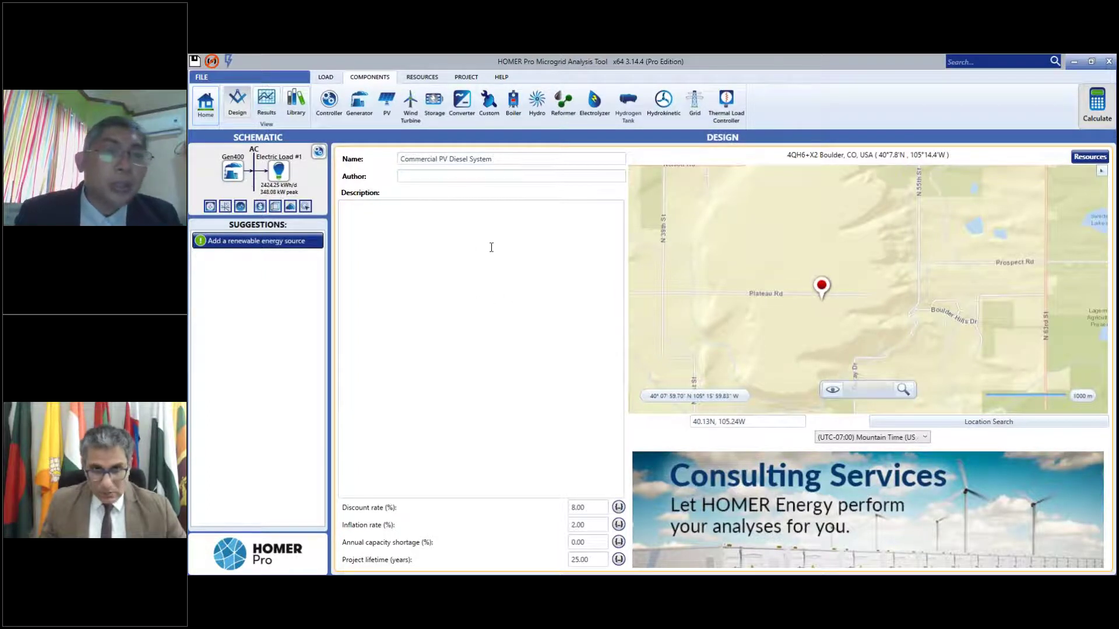
- Add a Generic flat plate PV to the system and check its cost inputs
{"action": "left_click", "coordinate": [387, 103]}
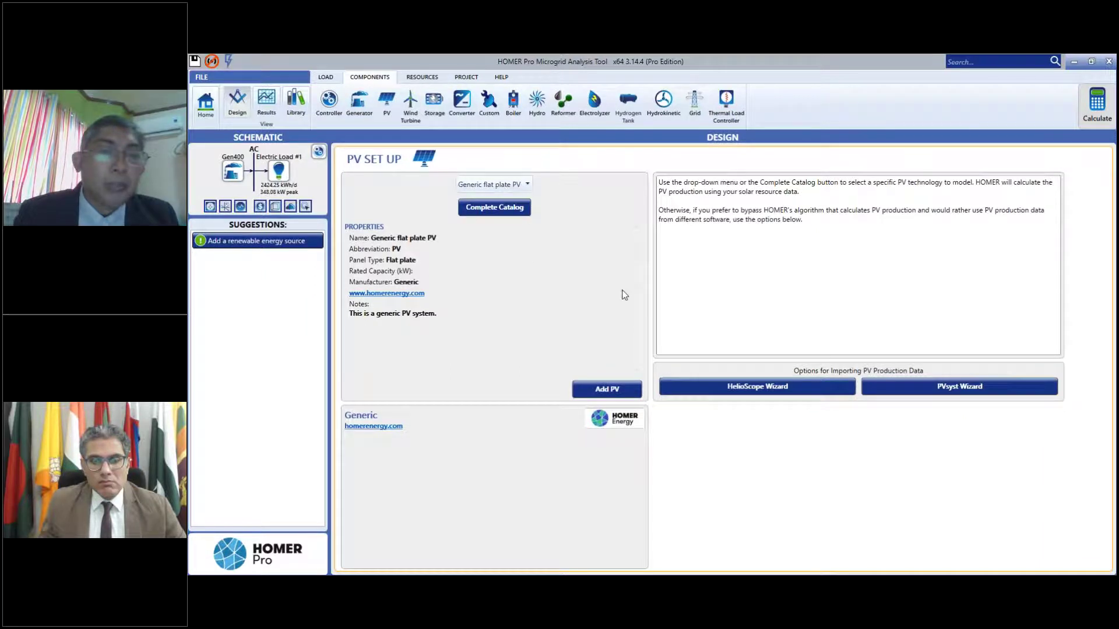
{"action": "left_click", "coordinate": [600, 390]}
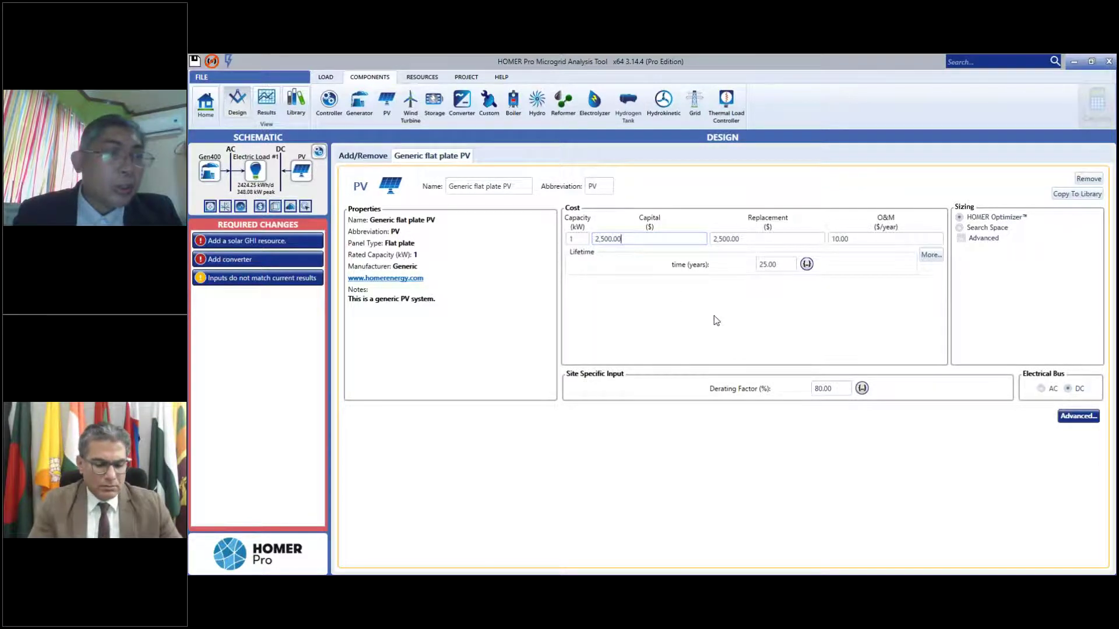
{"action": "left_click", "coordinate": [783, 240]}
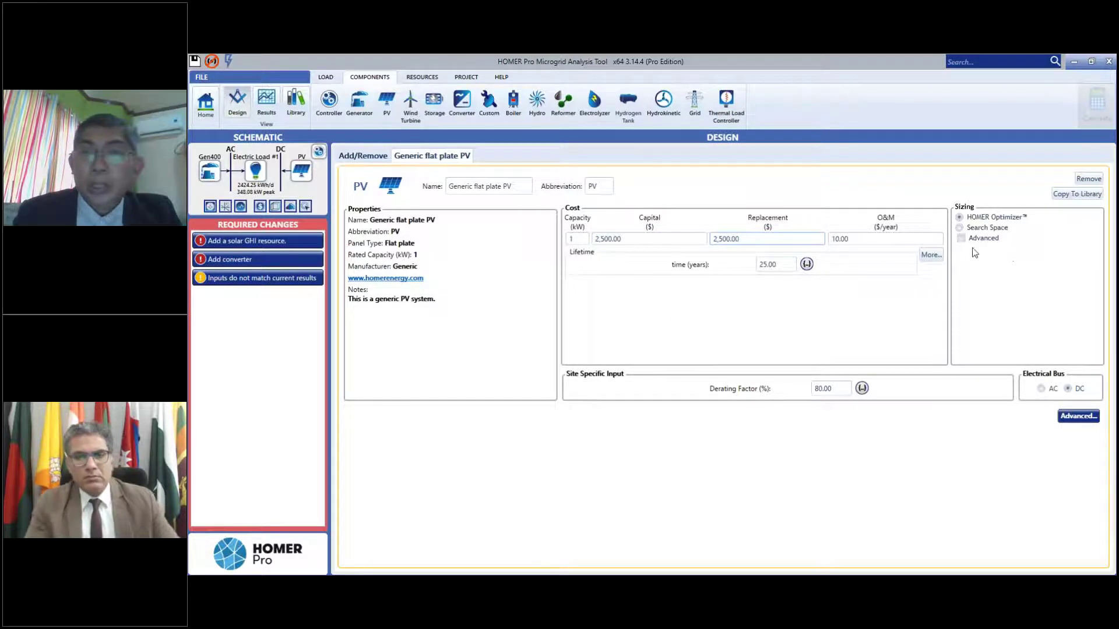
- Size the PV by search space, keeping 0 kW and entering 100, 200, 300 and 400 kW
{"action": "left_click", "coordinate": [960, 227]}
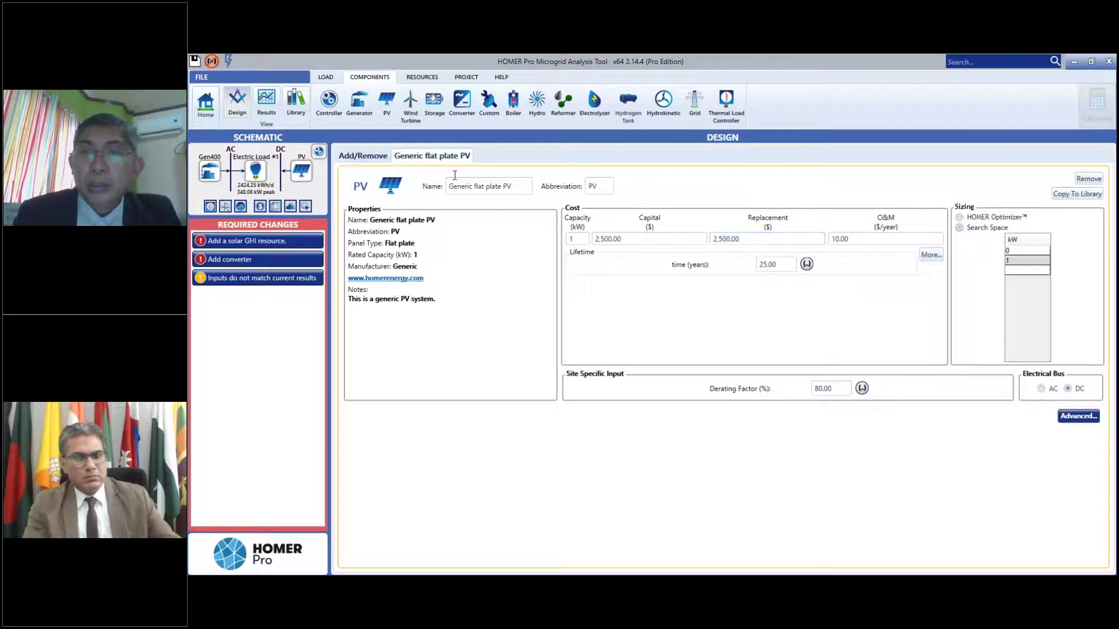
{"action": "left_click", "coordinate": [1026, 265]}
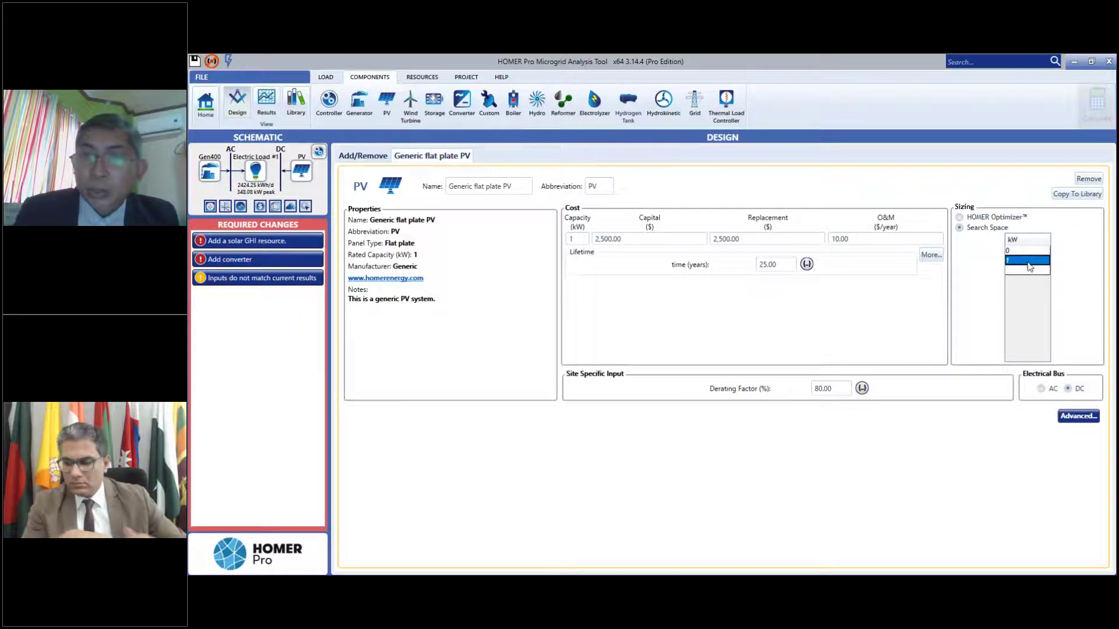
{"action": "type", "text": "100"}
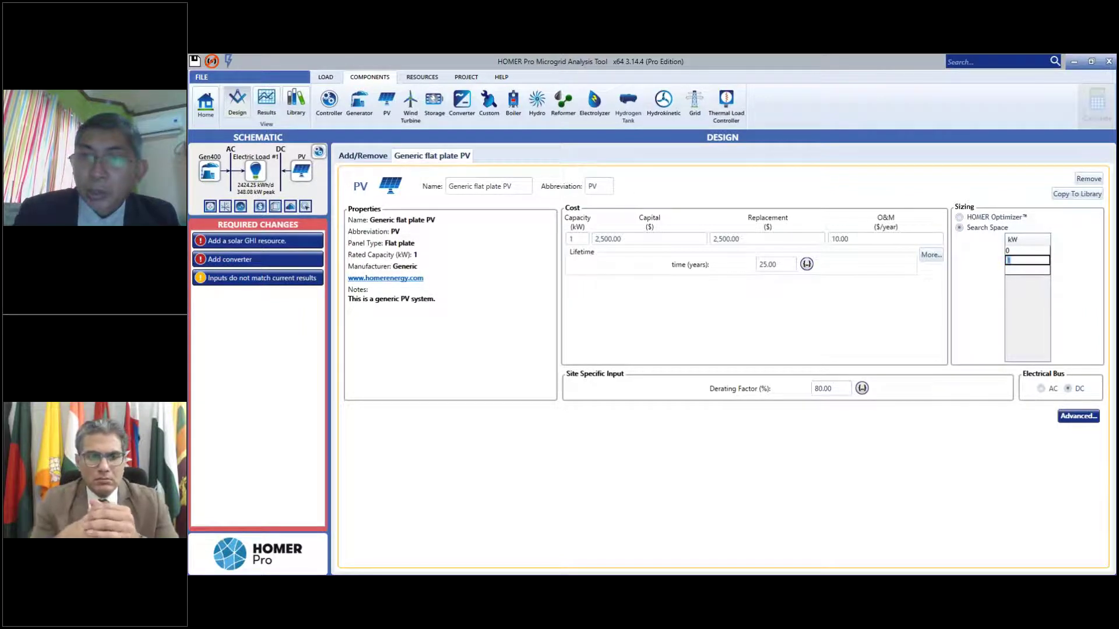
{"action": "key", "text": "Return"}
{"action": "type", "text": "200"}
{"action": "key", "text": "Return"}
{"action": "type", "text": "300"}
{"action": "key", "text": "Return"}
{"action": "type", "text": "400"}
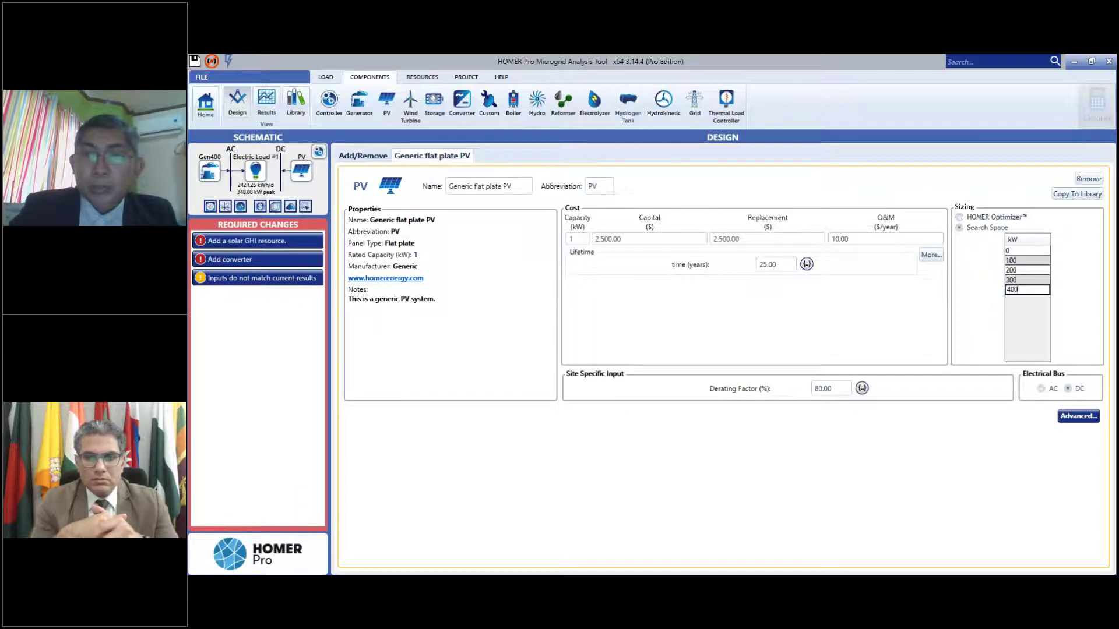
{"action": "key", "text": "Return"}
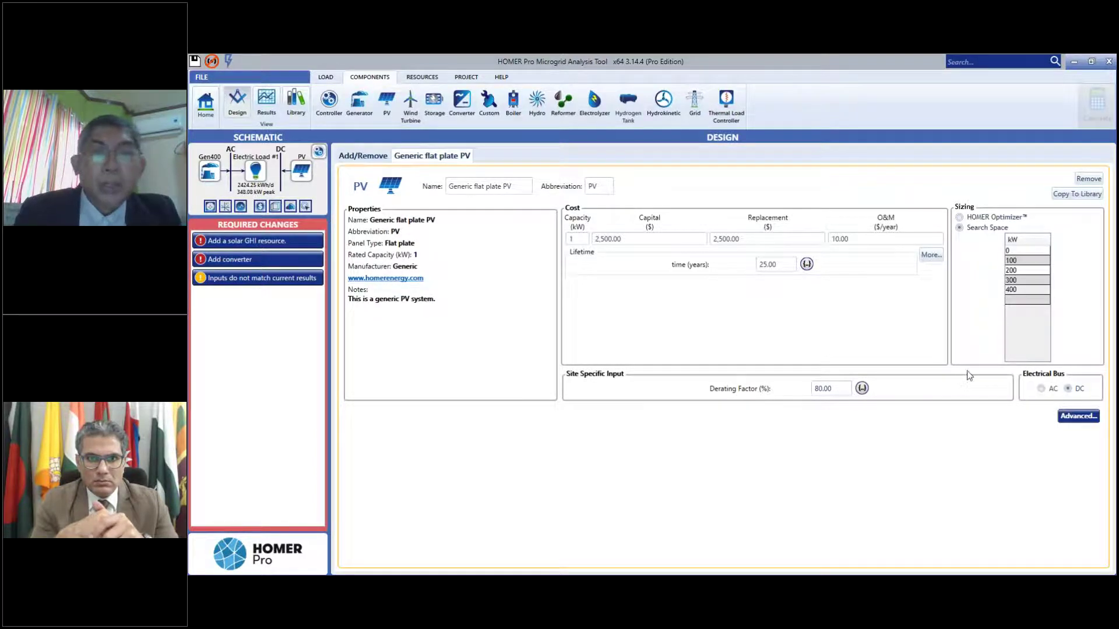
- Open the PV's advanced properties and check the settings for explicitly modelling the maximum power point tracker, leaving that option off
{"action": "left_click", "coordinate": [1077, 418]}
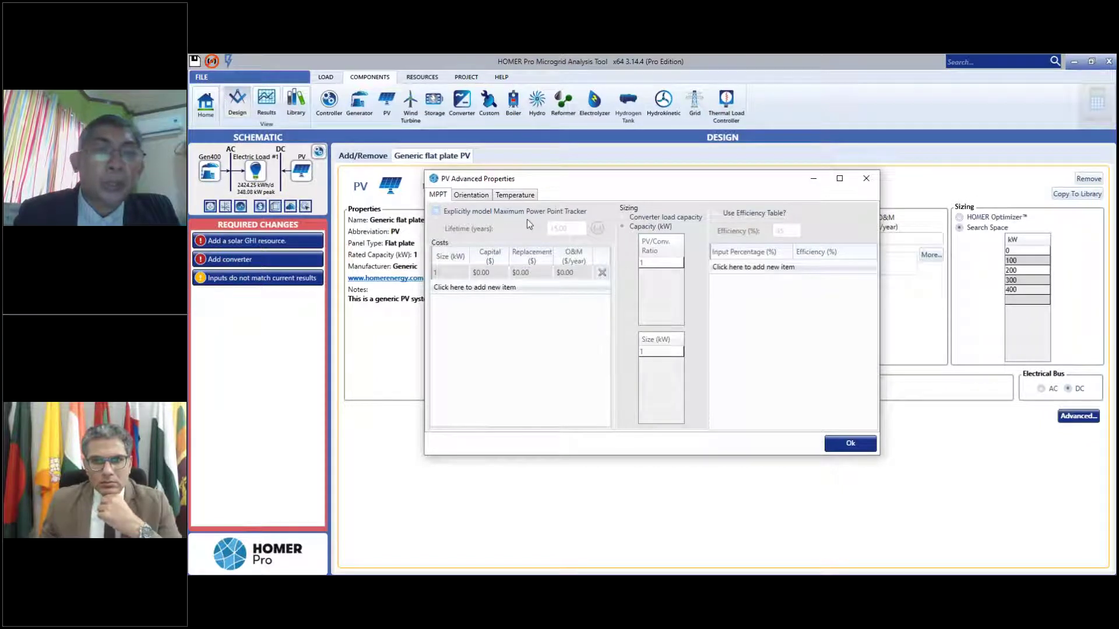
{"action": "left_click", "coordinate": [437, 214]}
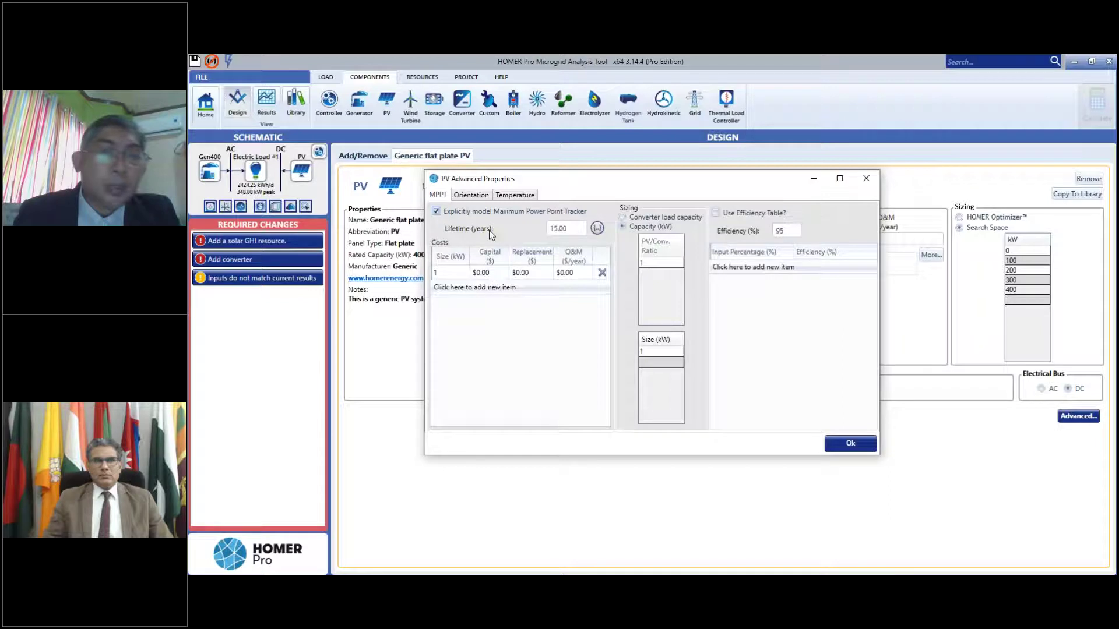
{"action": "left_click", "coordinate": [438, 212]}
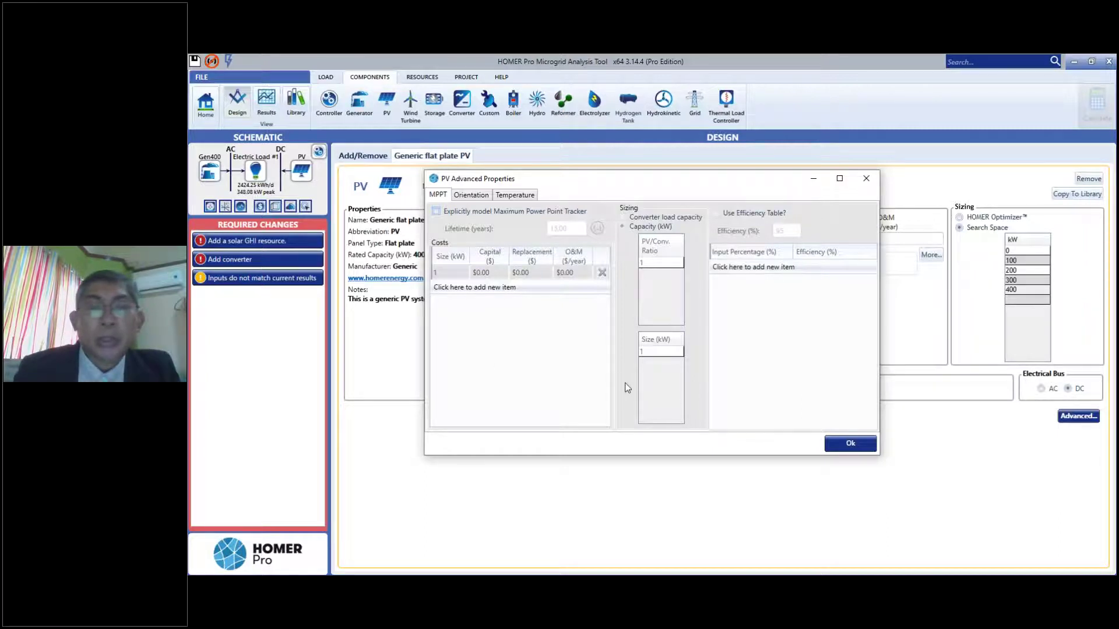
- Review the PV's orientation properties and the available tracking systems, keeping No Tracking
{"action": "left_click", "coordinate": [472, 197]}
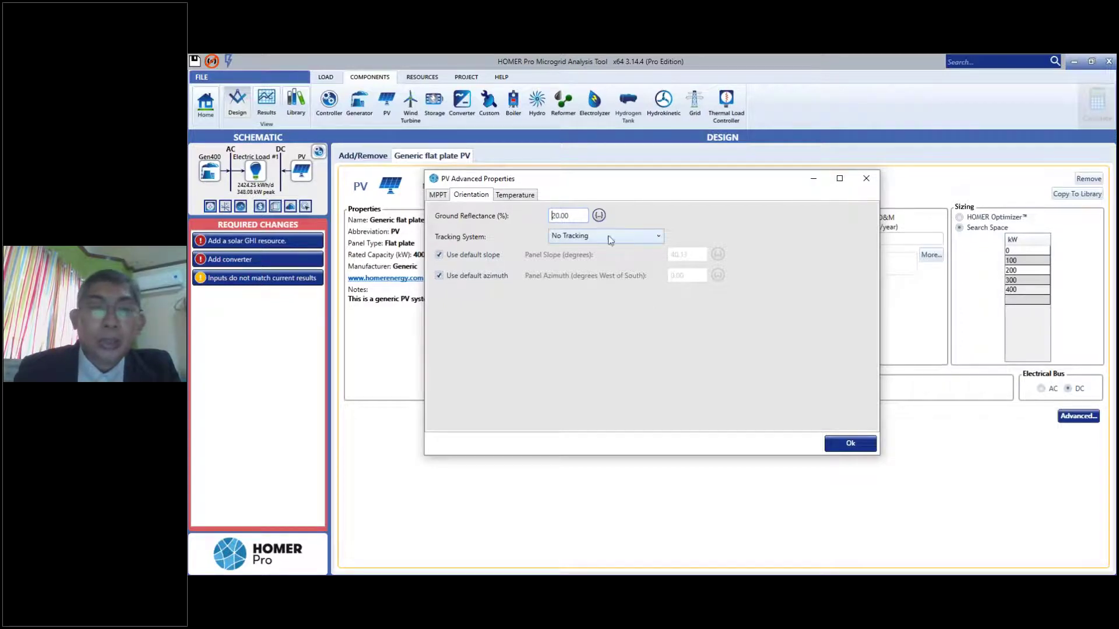
{"action": "left_click", "coordinate": [660, 243]}
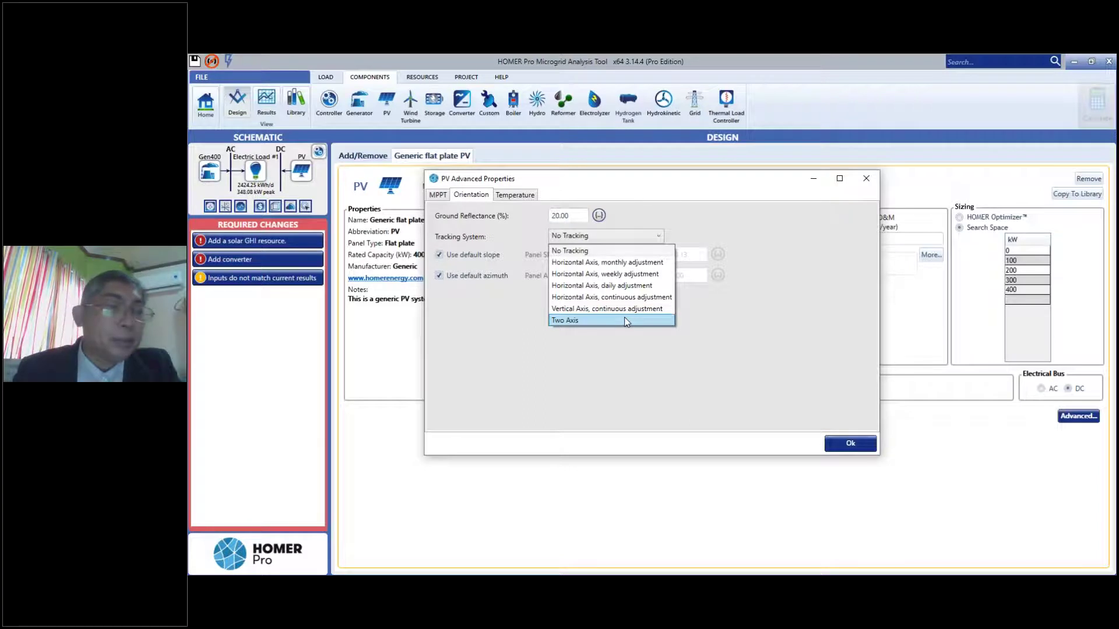
{"action": "left_click", "coordinate": [653, 213]}
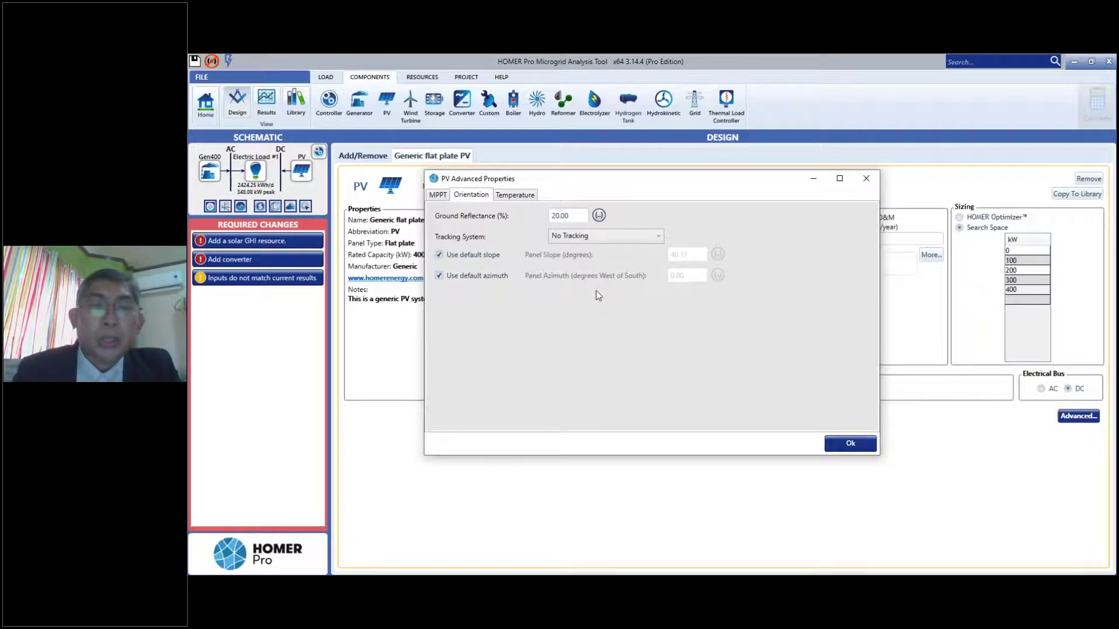
- Try overriding the default panel slope with 0 degrees, then restore the default slope
{"action": "left_click", "coordinate": [440, 256]}
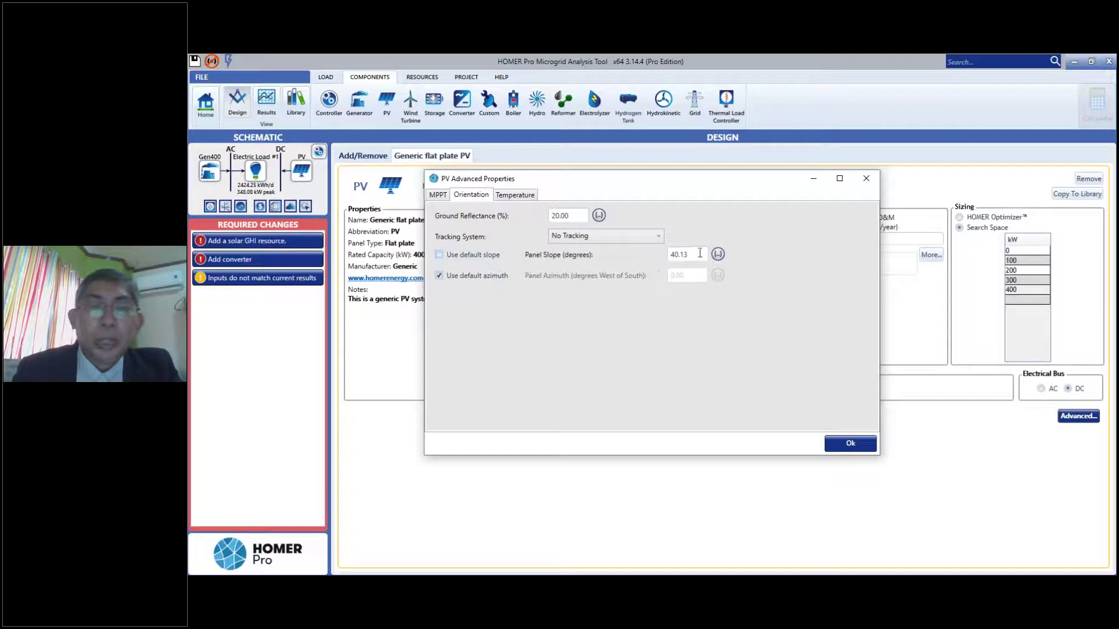
{"action": "left_click_drag", "start_coordinate": [704, 255], "coordinate": [633, 255]}
{"action": "type", "text": "0"}
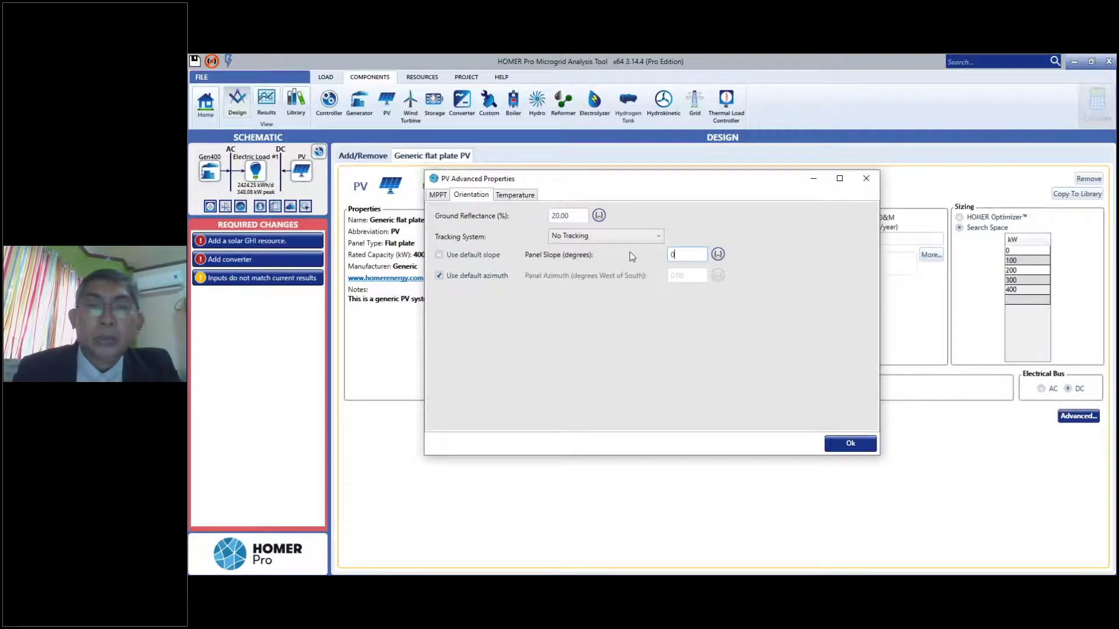
{"action": "left_click", "coordinate": [440, 256]}
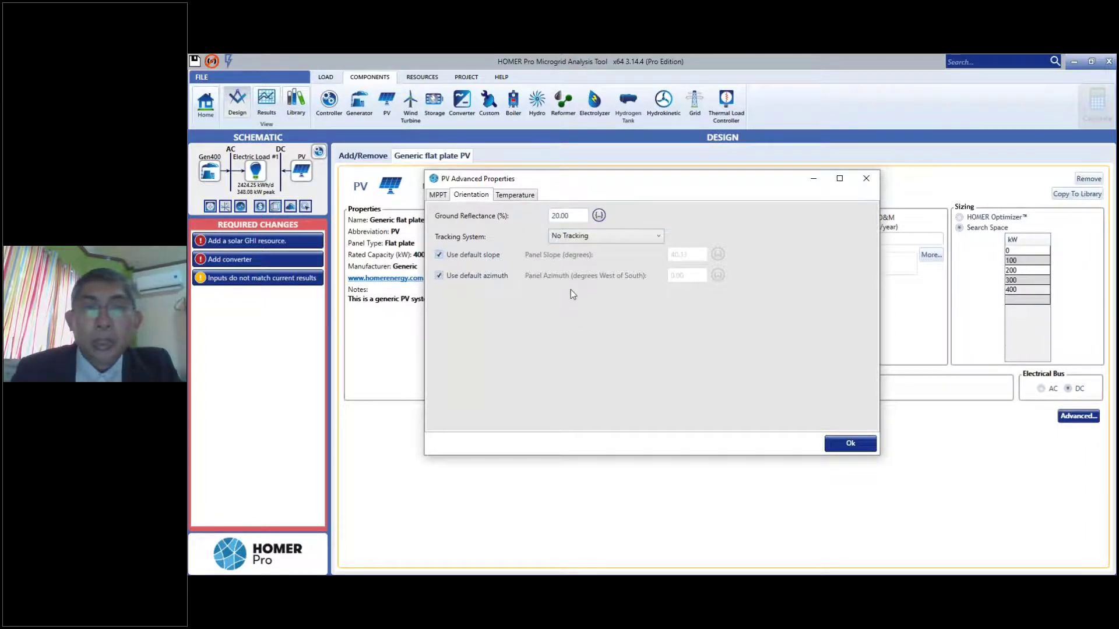
- Enable temperature effects for the PV and accept its advanced properties
{"action": "left_click", "coordinate": [519, 197]}
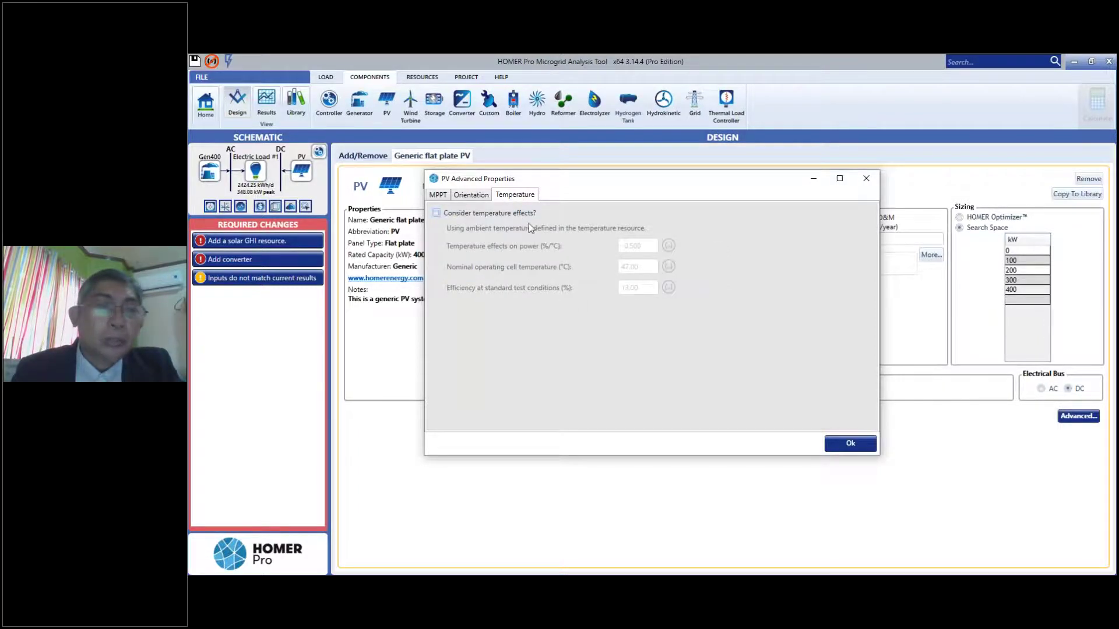
{"action": "left_click", "coordinate": [437, 214]}
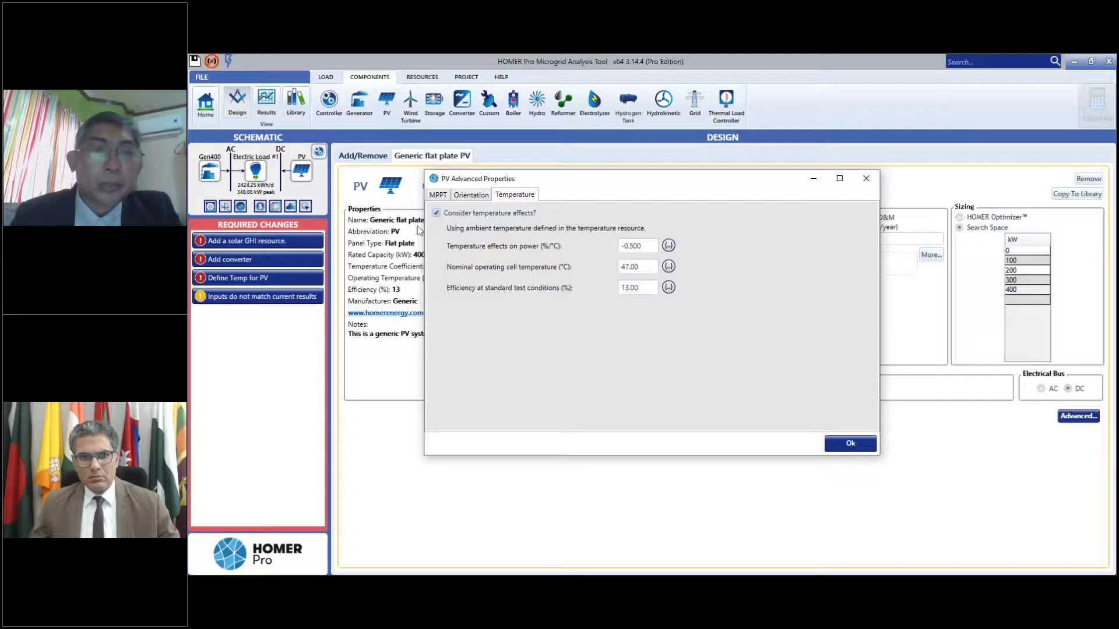
{"action": "left_click", "coordinate": [835, 447]}
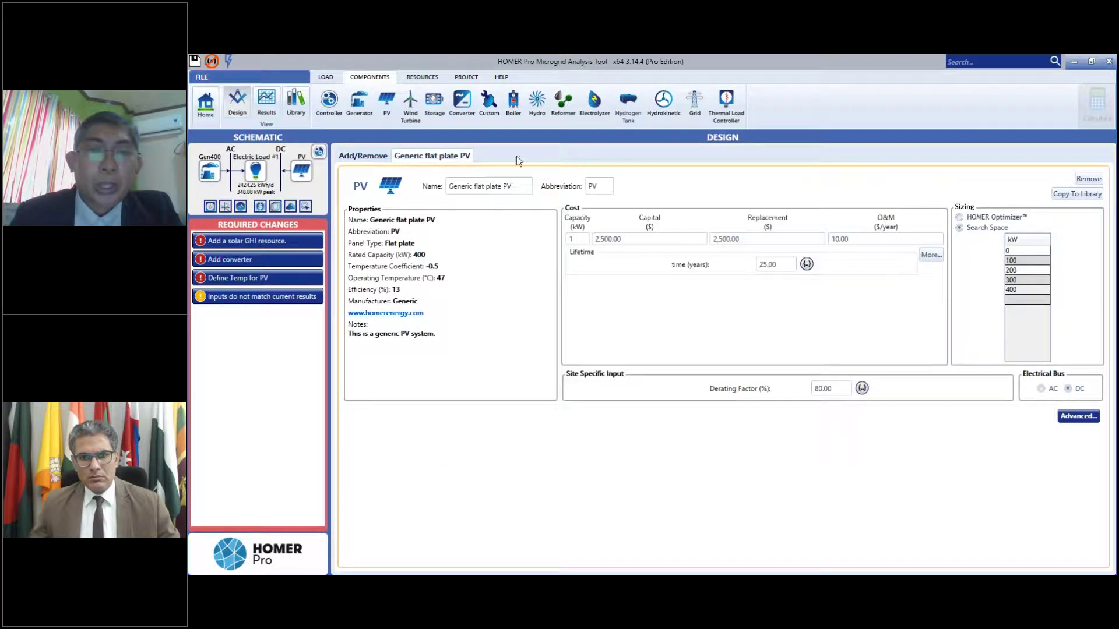
- Define the temperature resource for the PV by downloading the monthly averages from the internet
{"action": "left_click", "coordinate": [236, 278]}
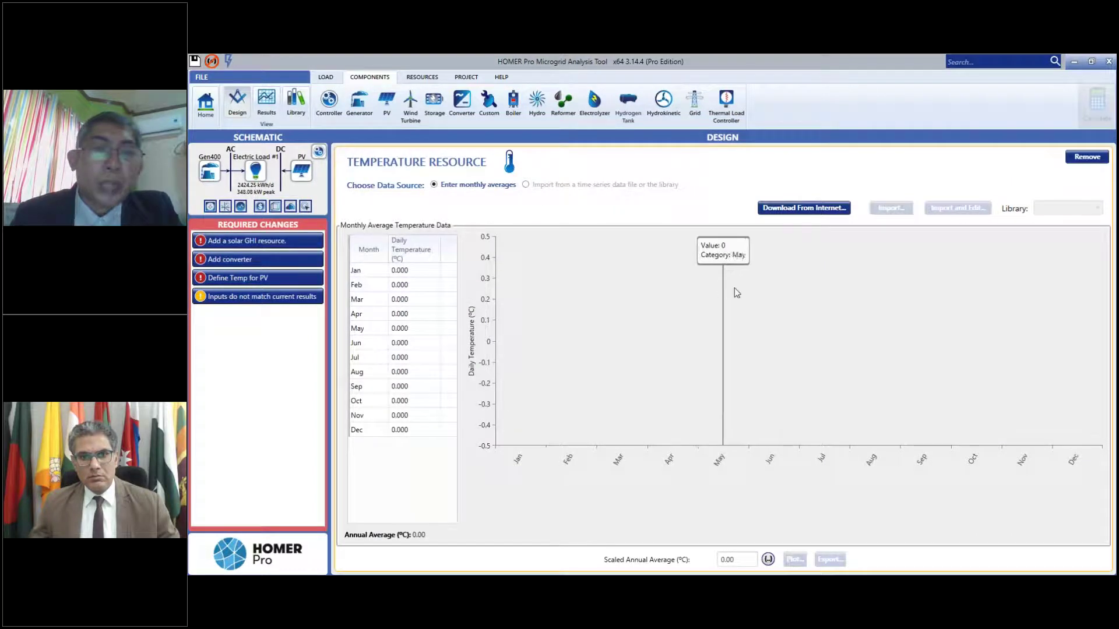
{"action": "left_click", "coordinate": [806, 209]}
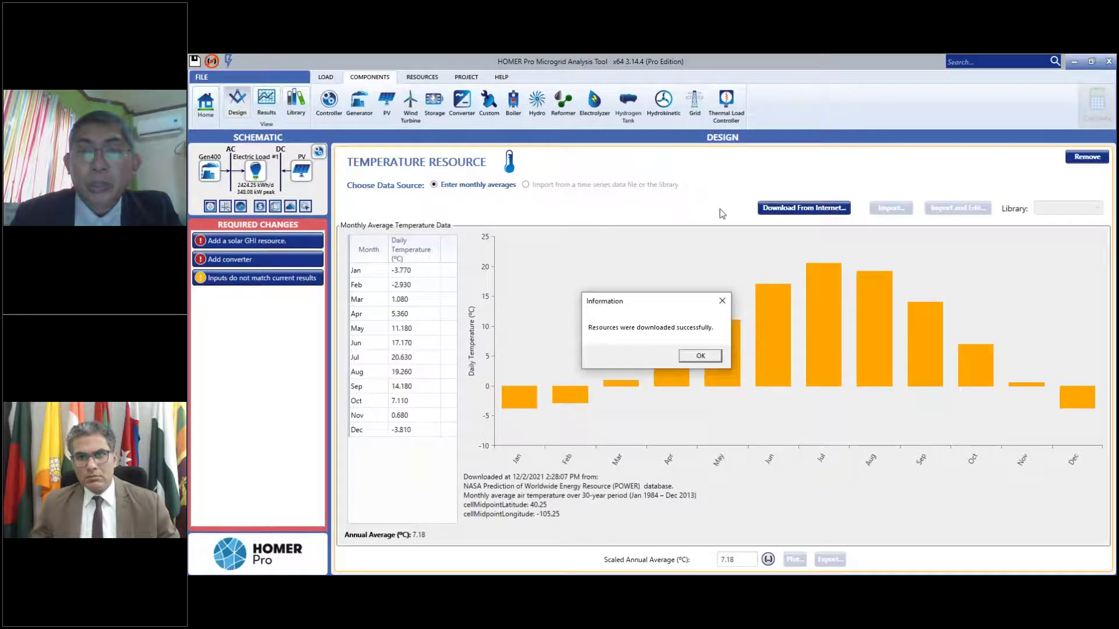
{"action": "left_click", "coordinate": [701, 355]}
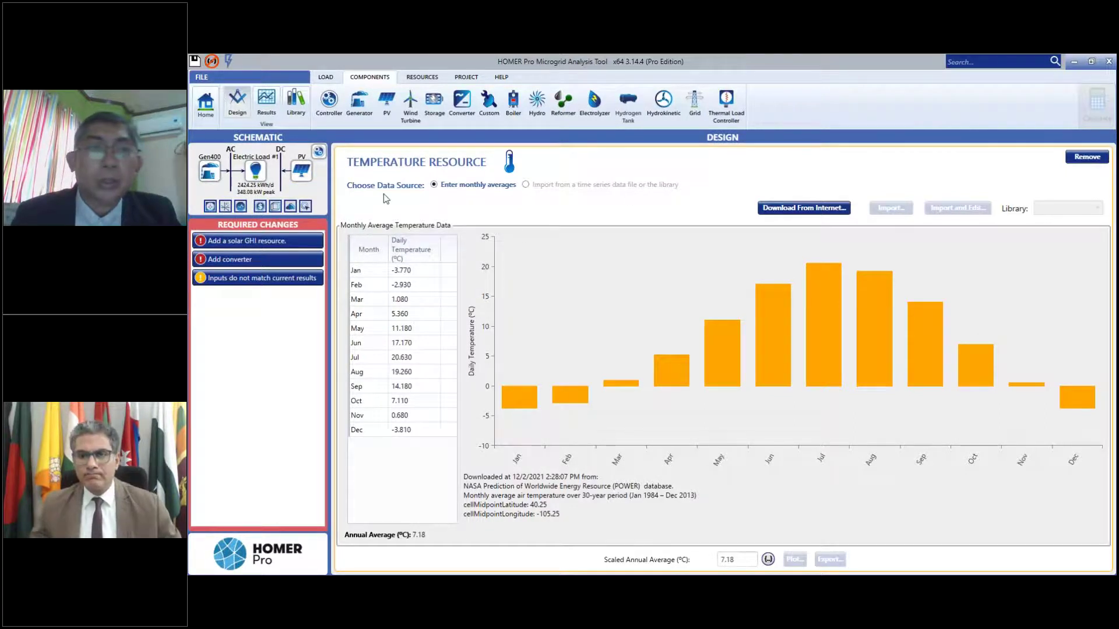
- Connect the Generic flat plate PV to the AC electrical bus
{"action": "left_click", "coordinate": [301, 172]}
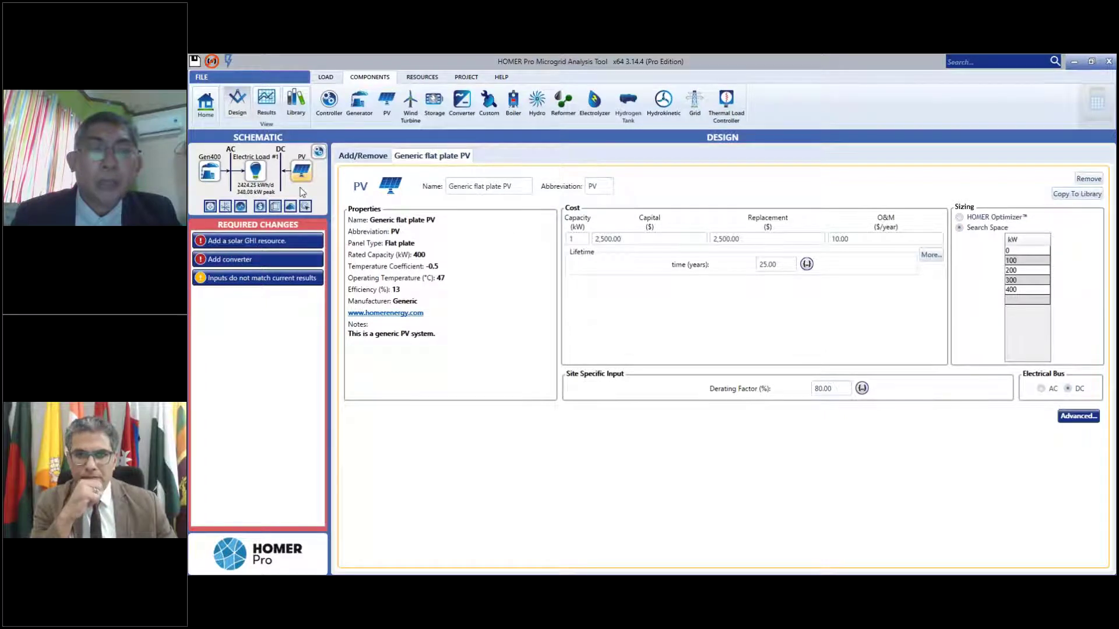
{"action": "left_click", "coordinate": [1042, 390]}
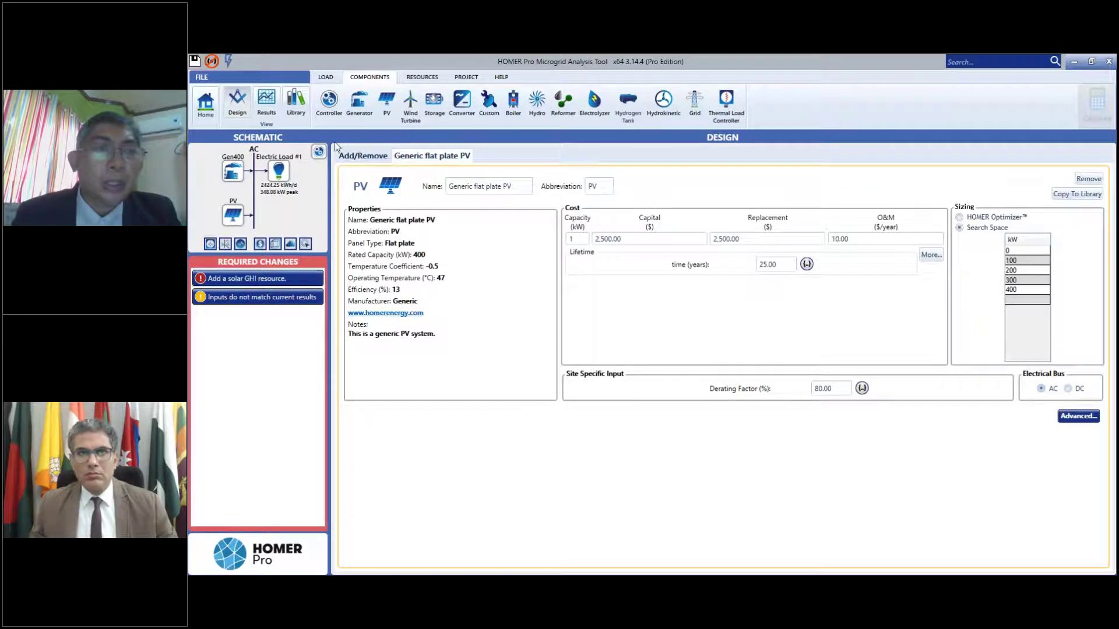
- Download the solar resource for the project site from the National Renewable Energy Laboratory's National Solar Radiation Database
{"action": "left_click", "coordinate": [211, 114]}
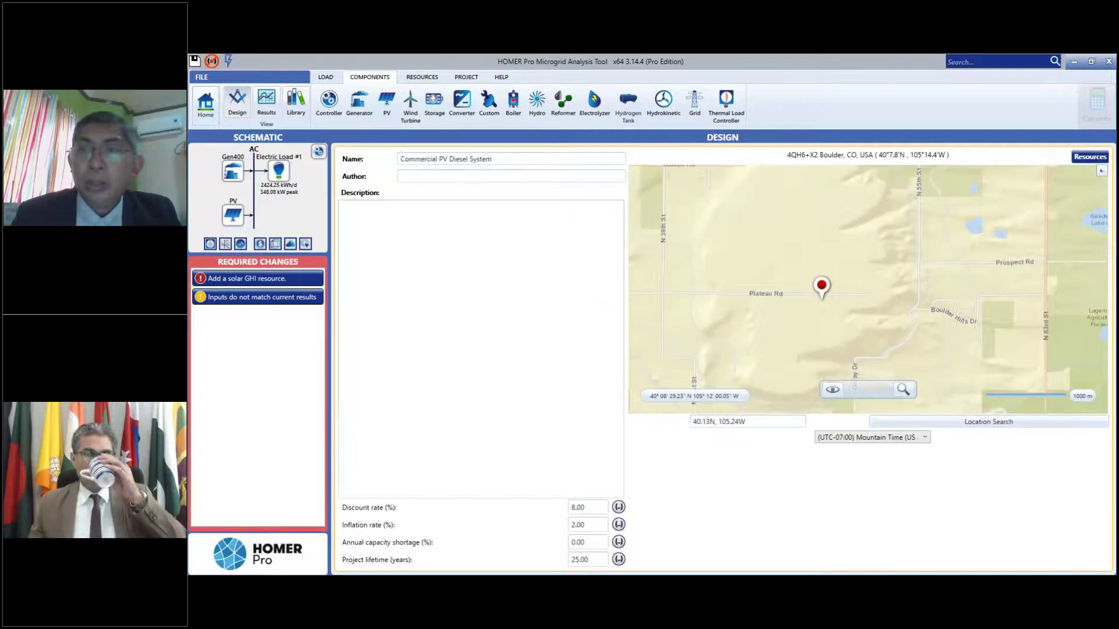
{"action": "left_click", "coordinate": [1089, 158]}
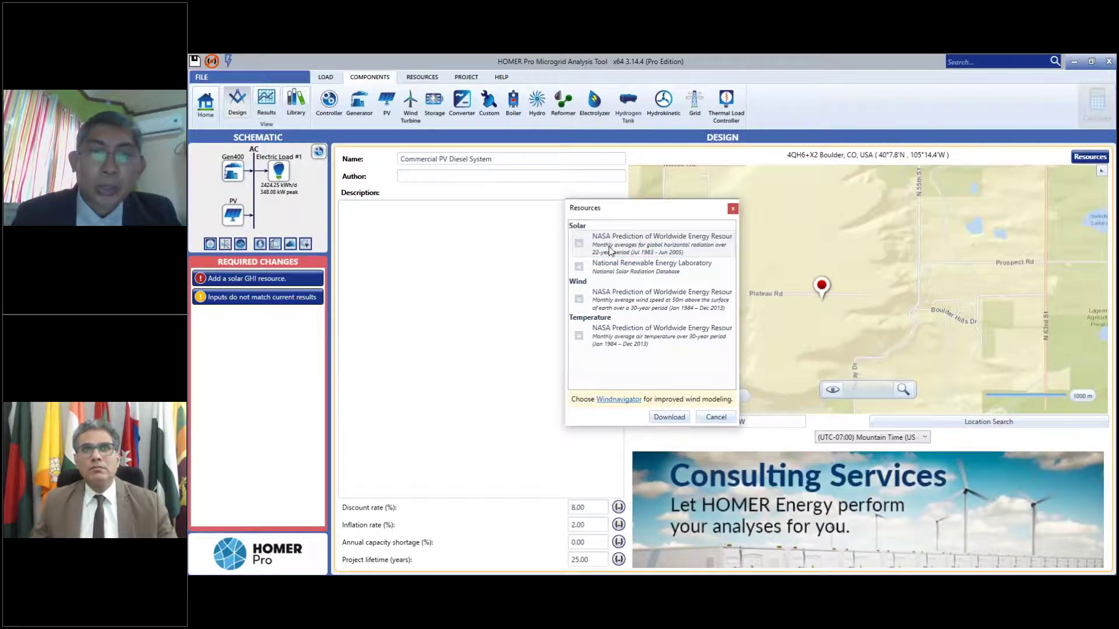
{"action": "left_click", "coordinate": [579, 267]}
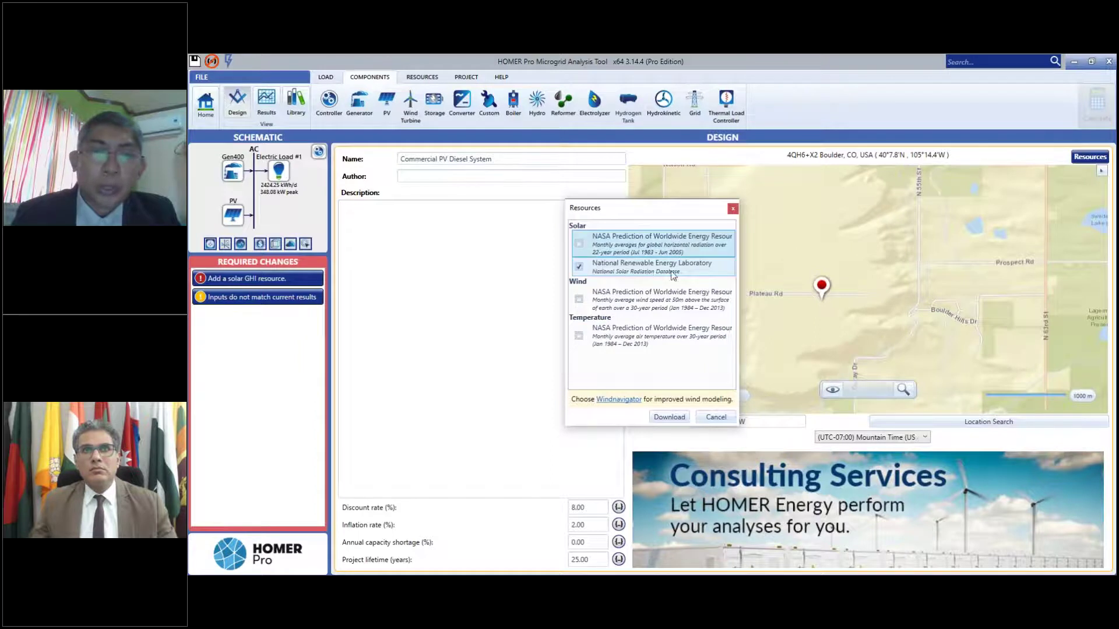
{"action": "left_click", "coordinate": [674, 416]}
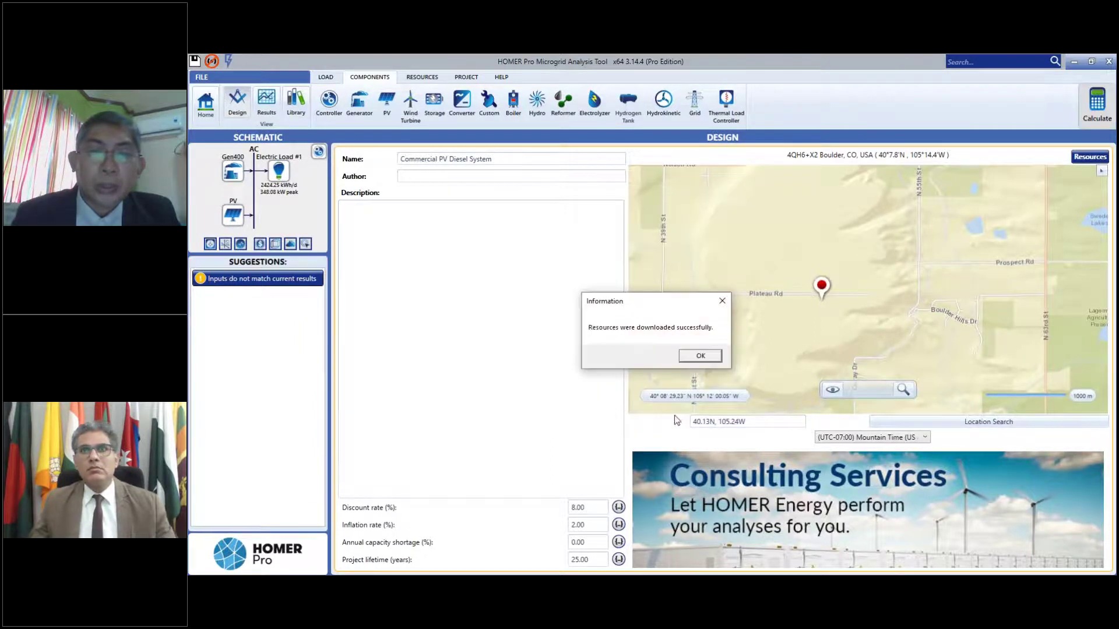
{"action": "left_click", "coordinate": [701, 355]}
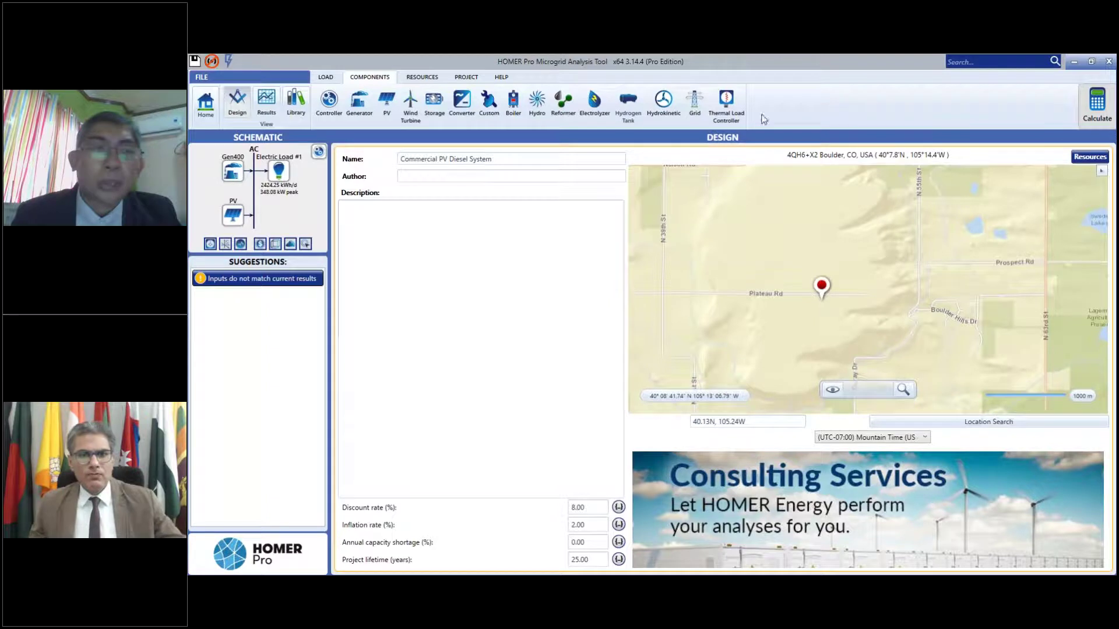
- Calculate the PV-diesel system and show the optimization results categorized by system type
{"action": "left_click", "coordinate": [240, 220]}
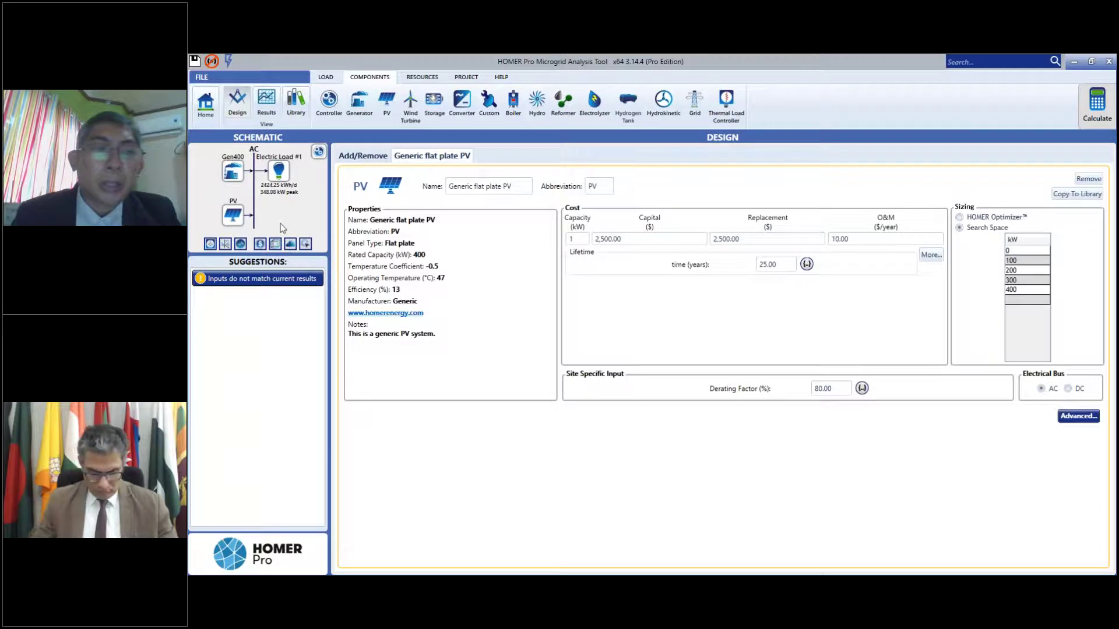
{"action": "left_click", "coordinate": [1095, 102]}
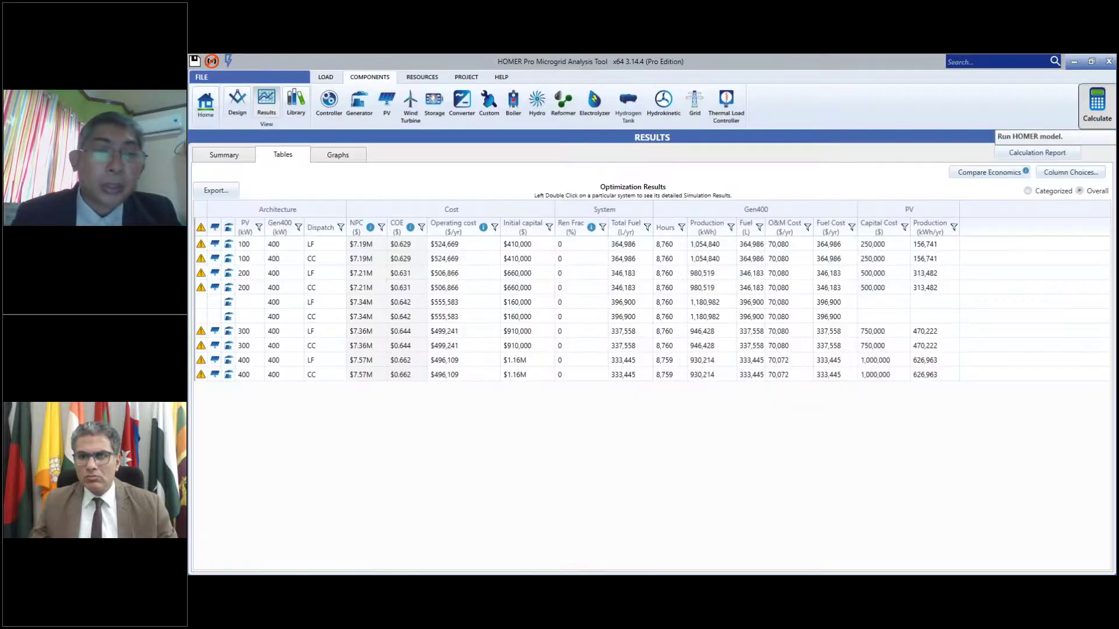
{"action": "left_click", "coordinate": [1027, 192]}
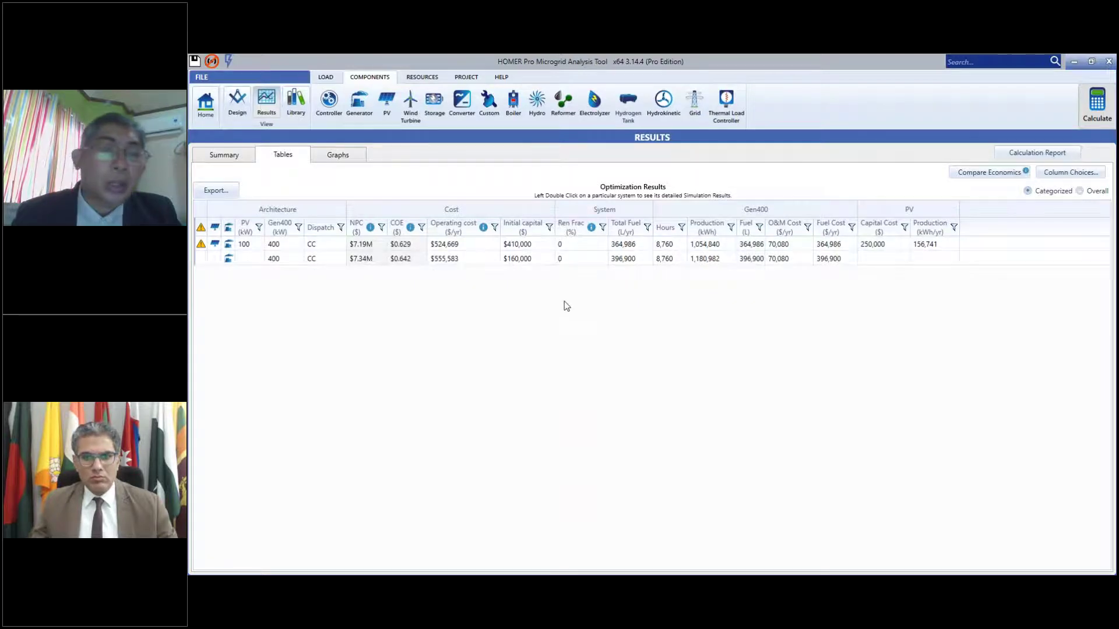
- Compare the diesel-only and PV-diesel results, and check the cost summary of the system with 100 kW PV
{"action": "left_click", "coordinate": [337, 259]}
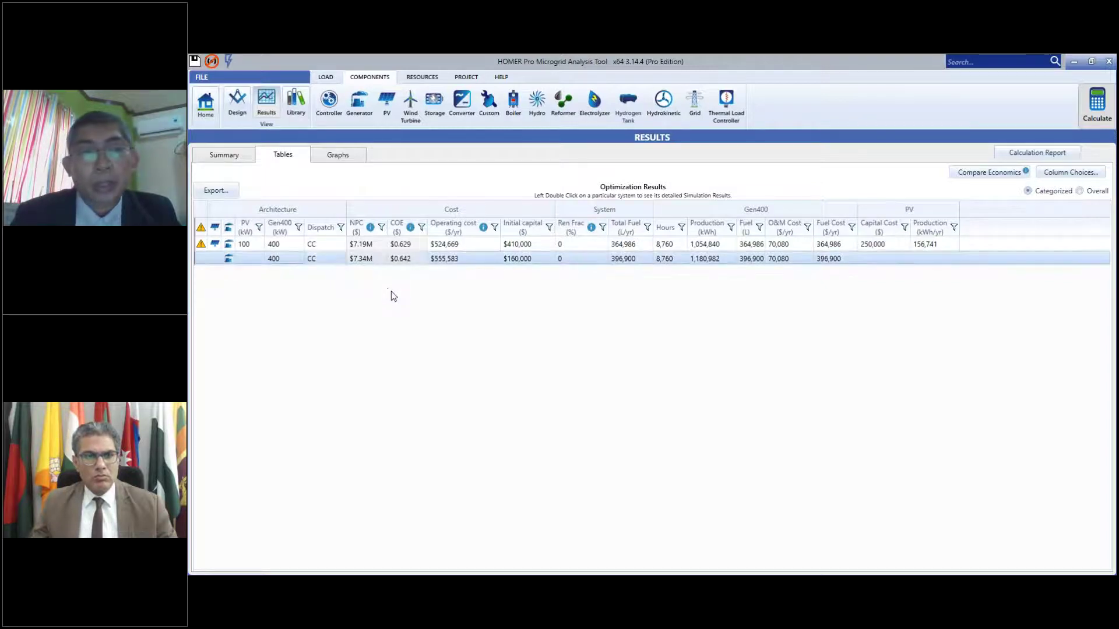
{"action": "left_click", "coordinate": [403, 246]}
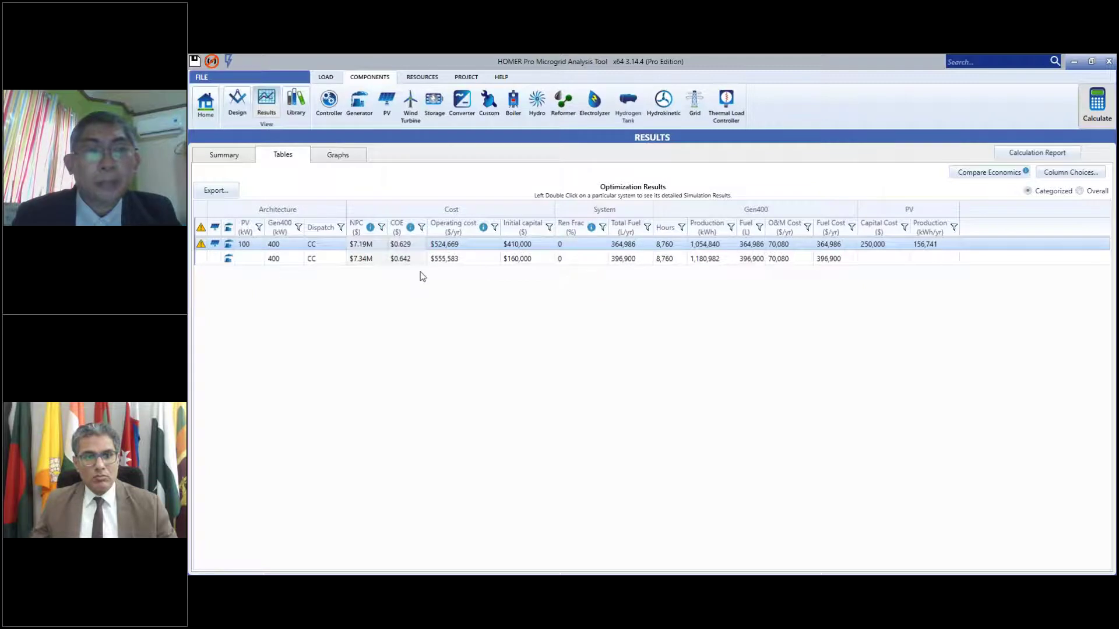
{"action": "mouse_move", "coordinate": [202, 246]}
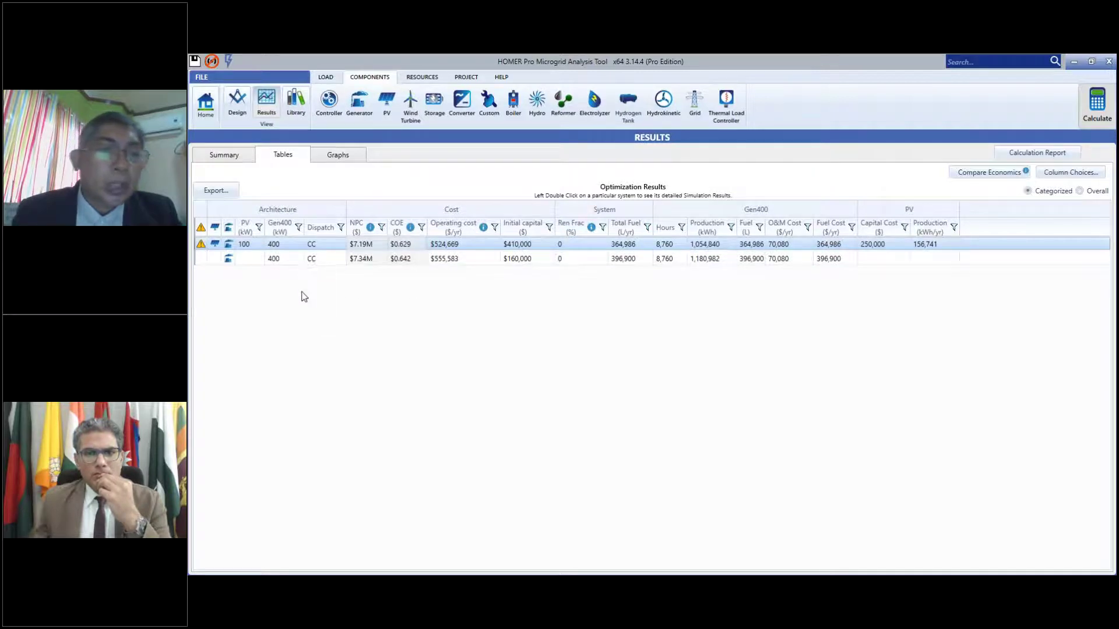
{"action": "double_click", "coordinate": [295, 246]}
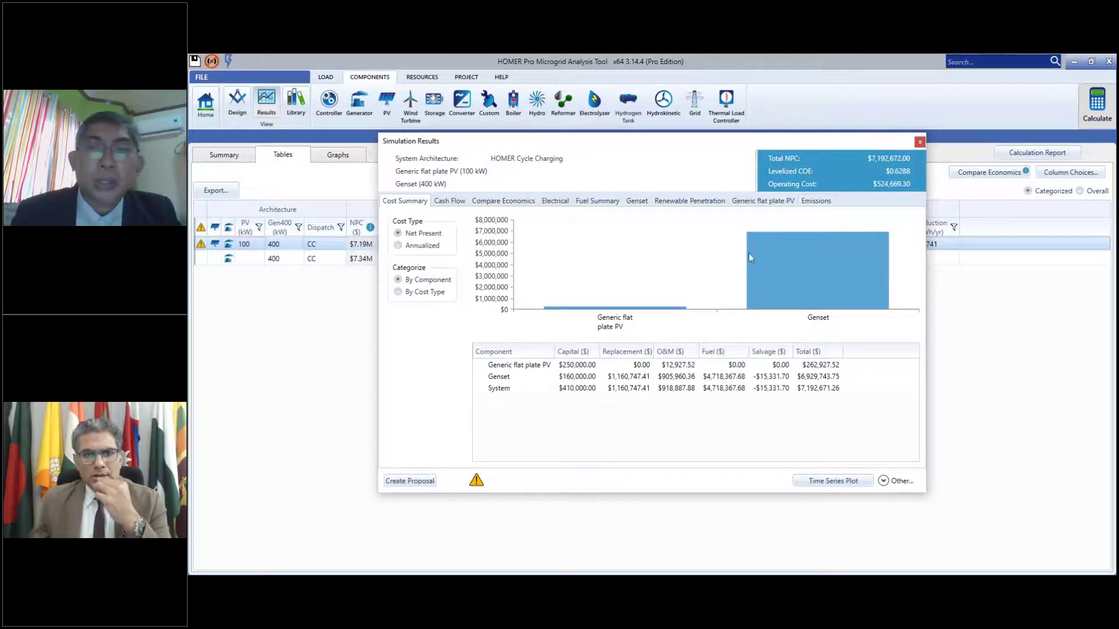
{"action": "left_click", "coordinate": [919, 142]}
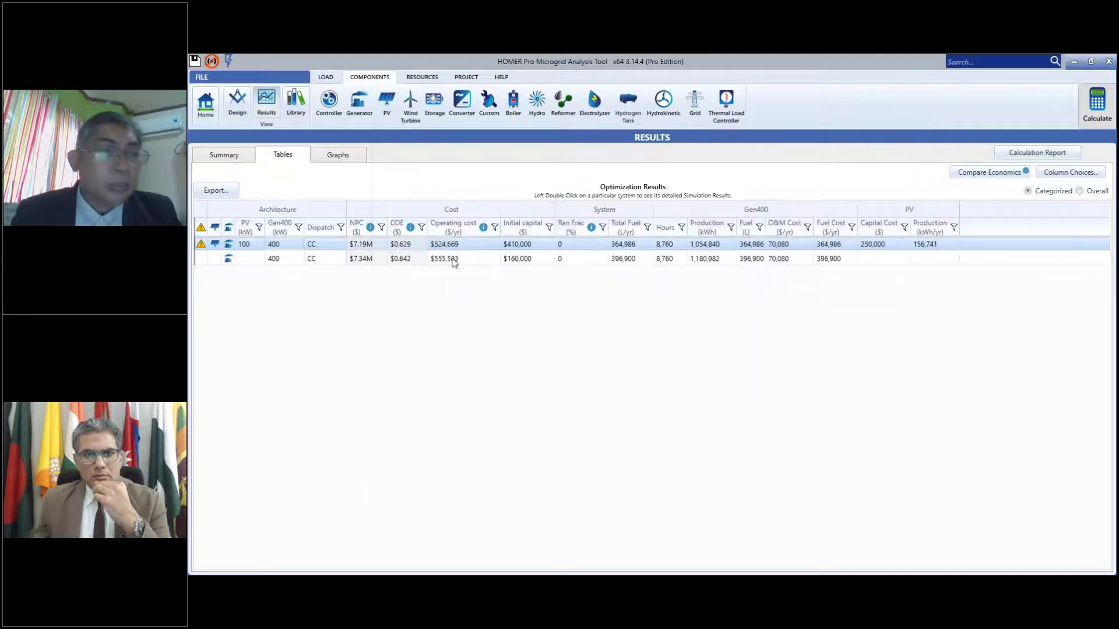
- Return to the project design and review the PV setup options and the Generic flat plate PV's inputs
{"action": "left_click", "coordinate": [211, 109]}
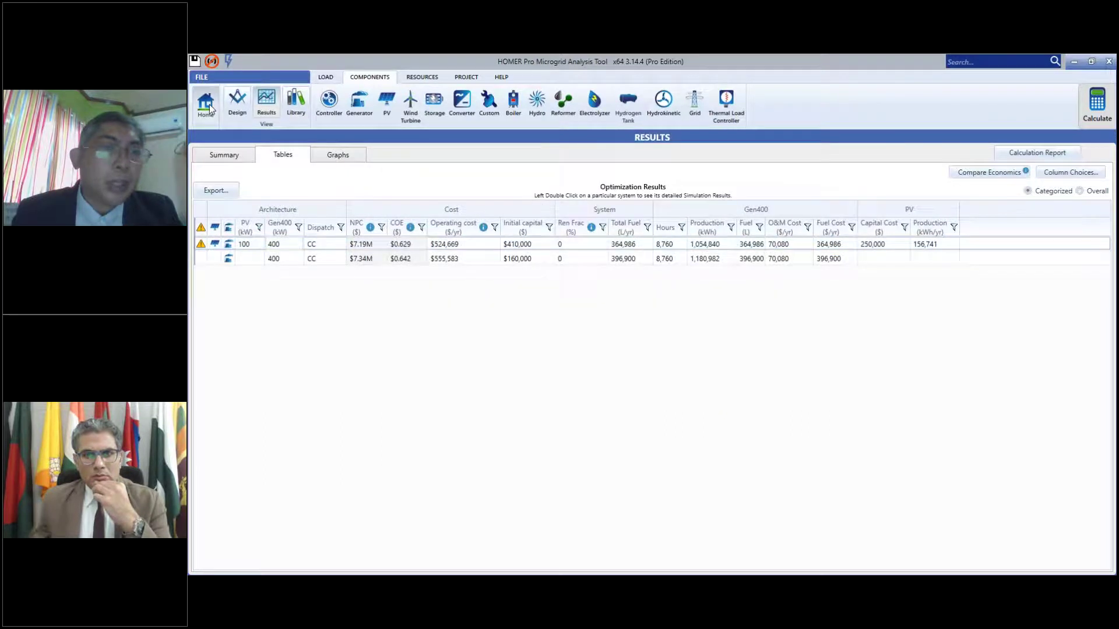
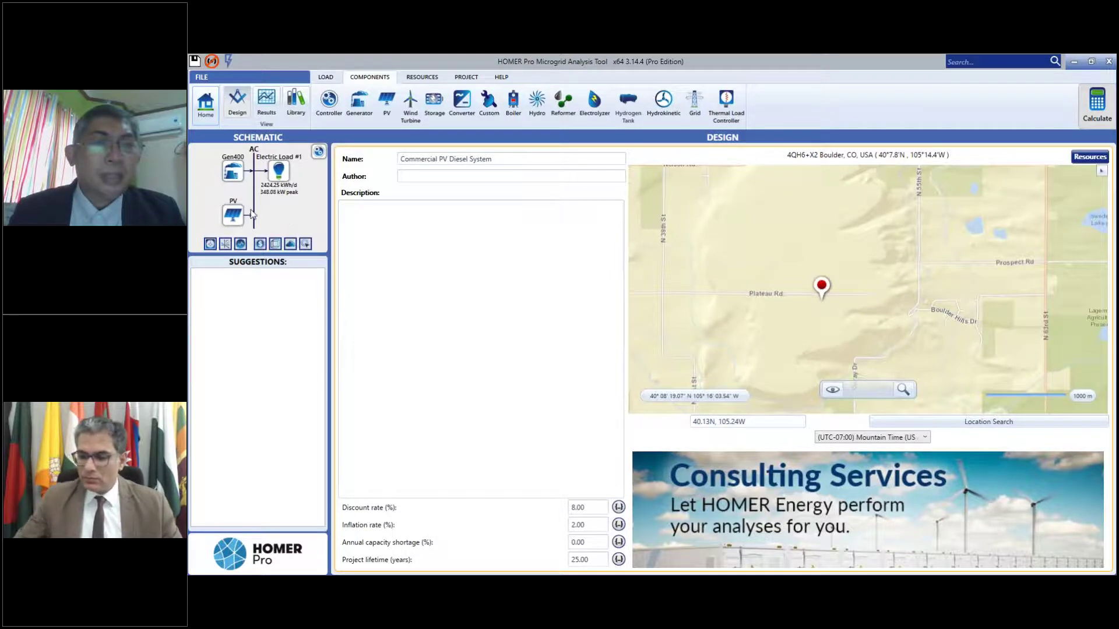
{"action": "left_click", "coordinate": [233, 215]}
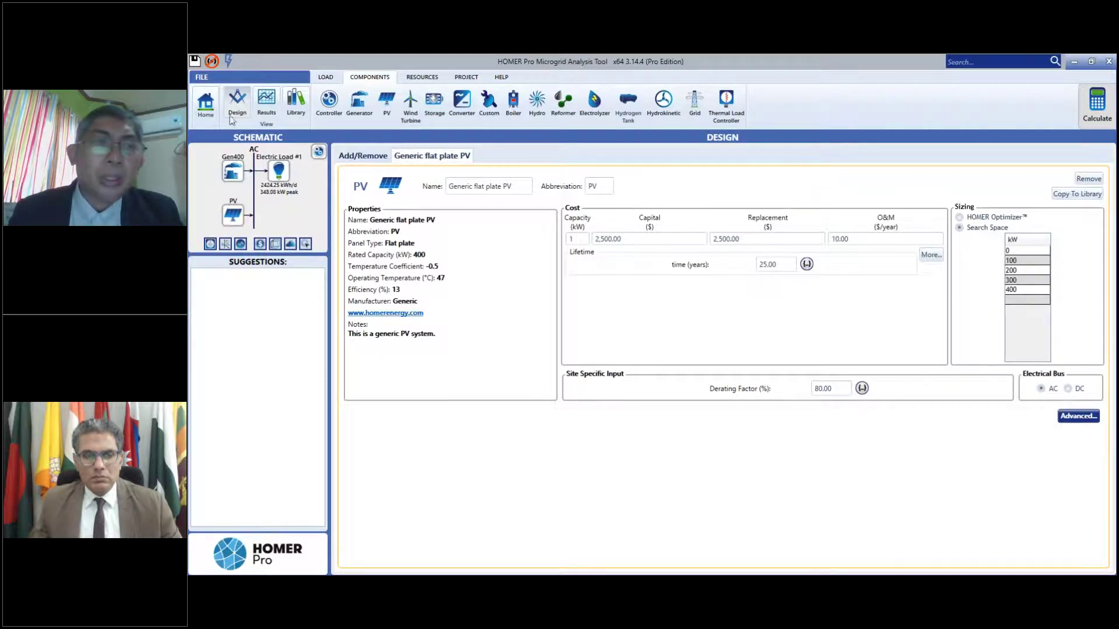
{"action": "left_click", "coordinate": [386, 102]}
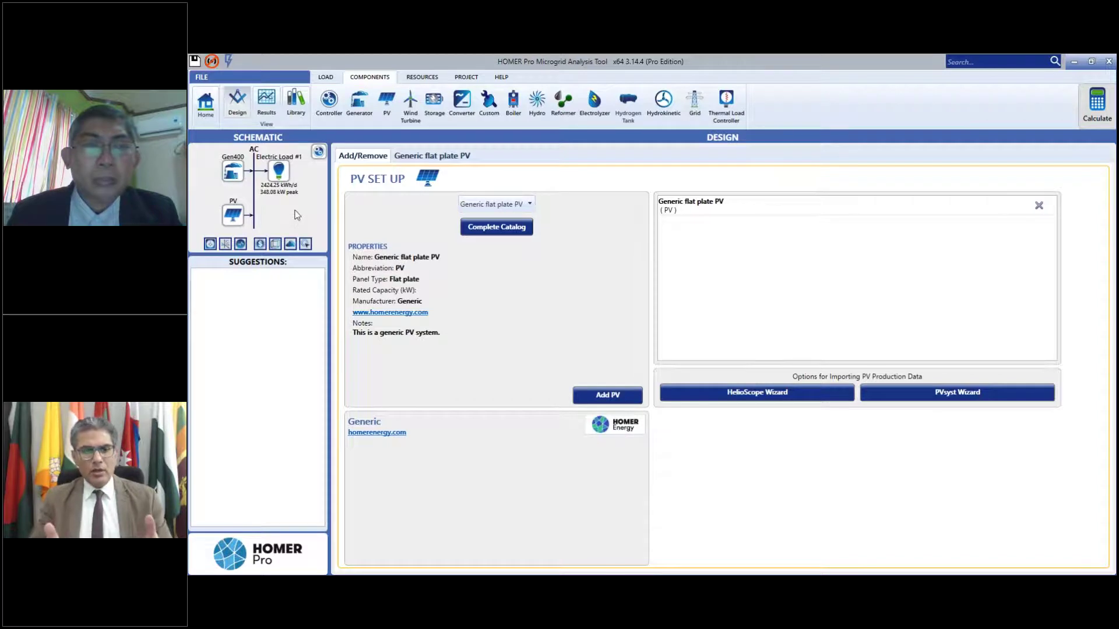
{"action": "left_click", "coordinate": [233, 215]}
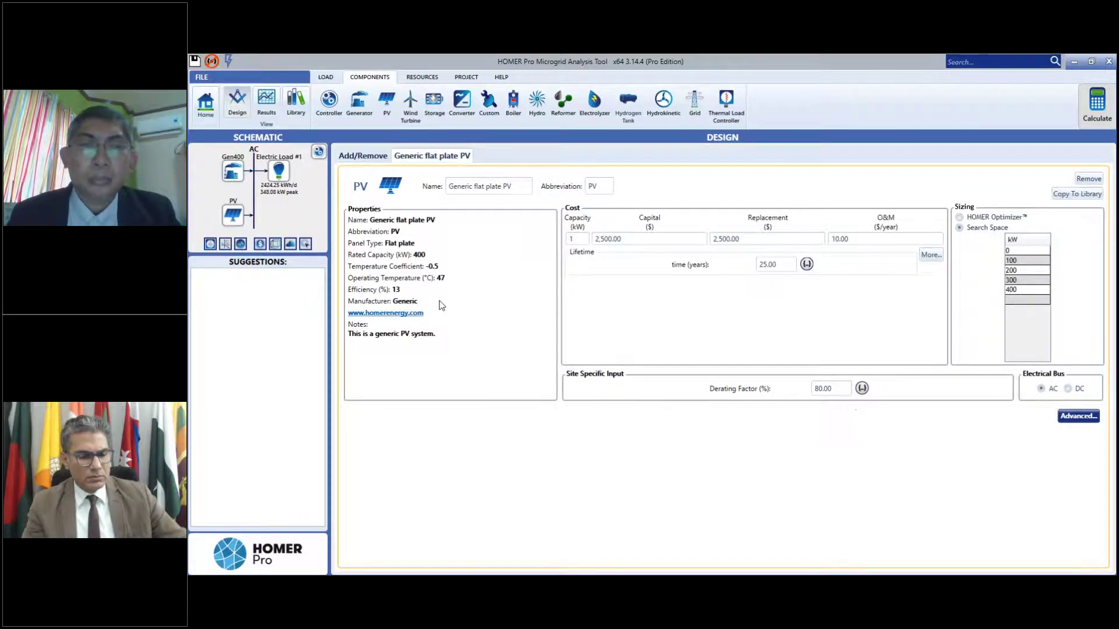
- Review the temperature effect settings in the Generic flat plate PV's advanced properties
{"action": "left_click", "coordinate": [1075, 417]}
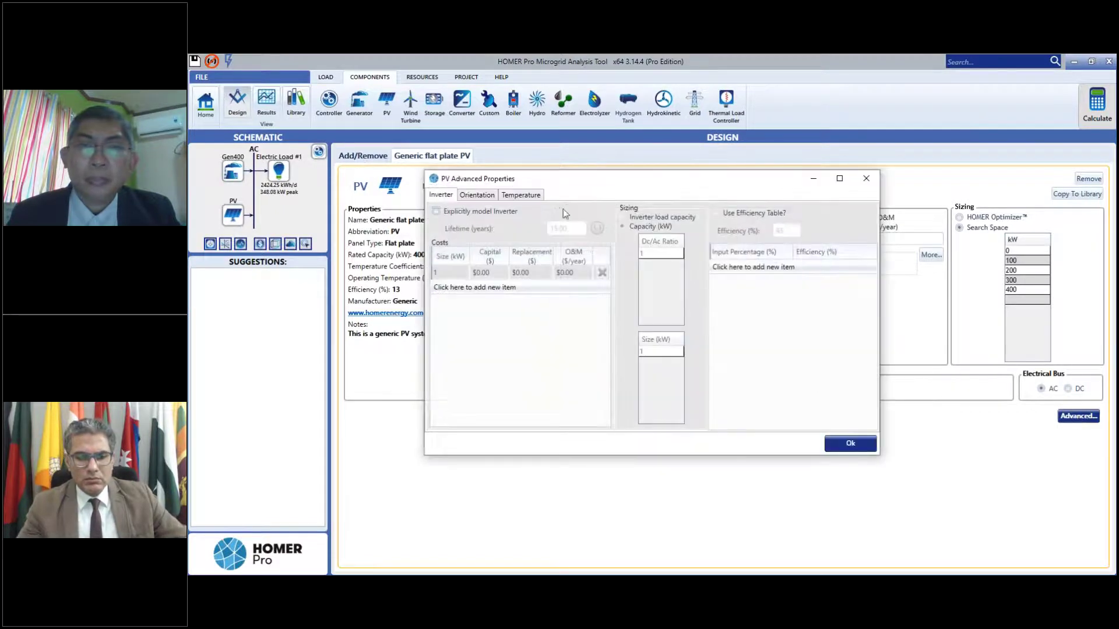
{"action": "left_click", "coordinate": [529, 197]}
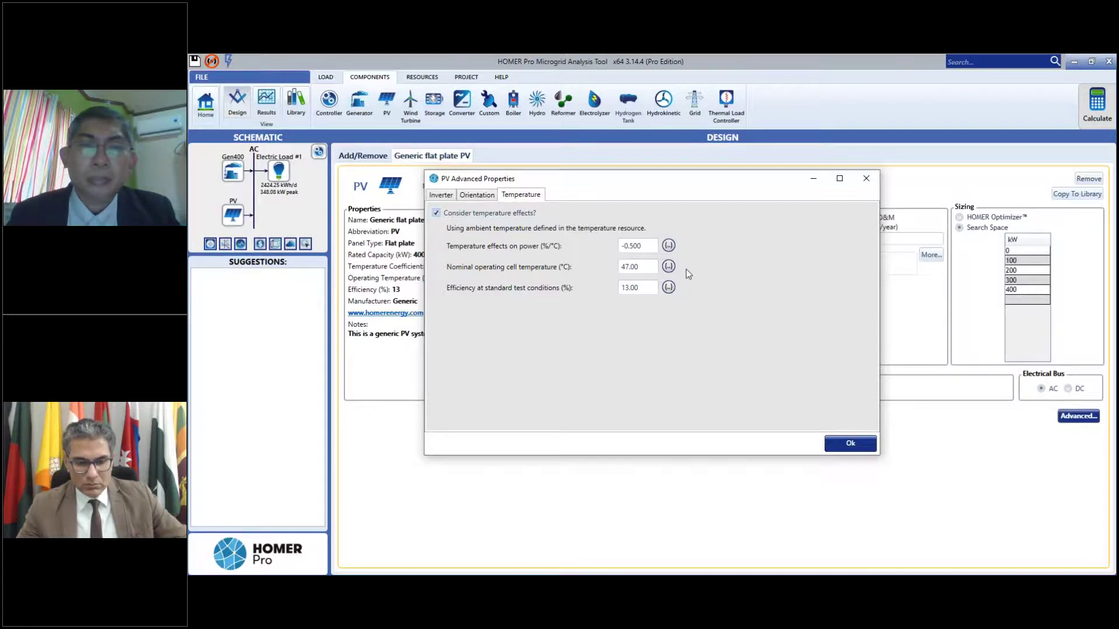
{"action": "left_click", "coordinate": [841, 446]}
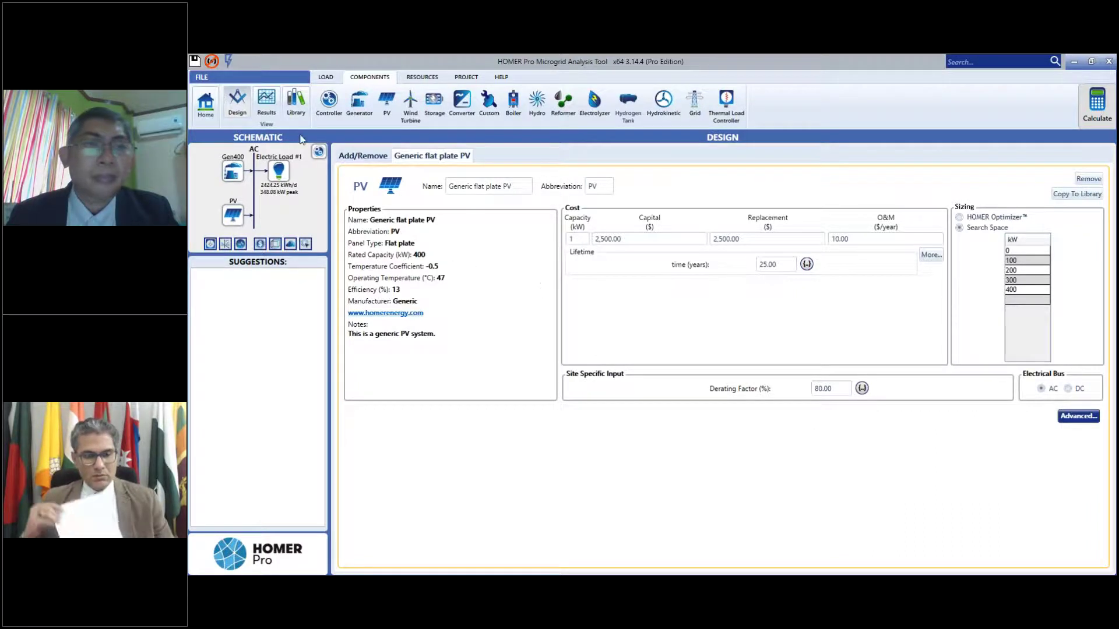
- Add the HOMER Generator Order dispatch strategy to the controller setup, and remove it again
{"action": "left_click", "coordinate": [319, 153]}
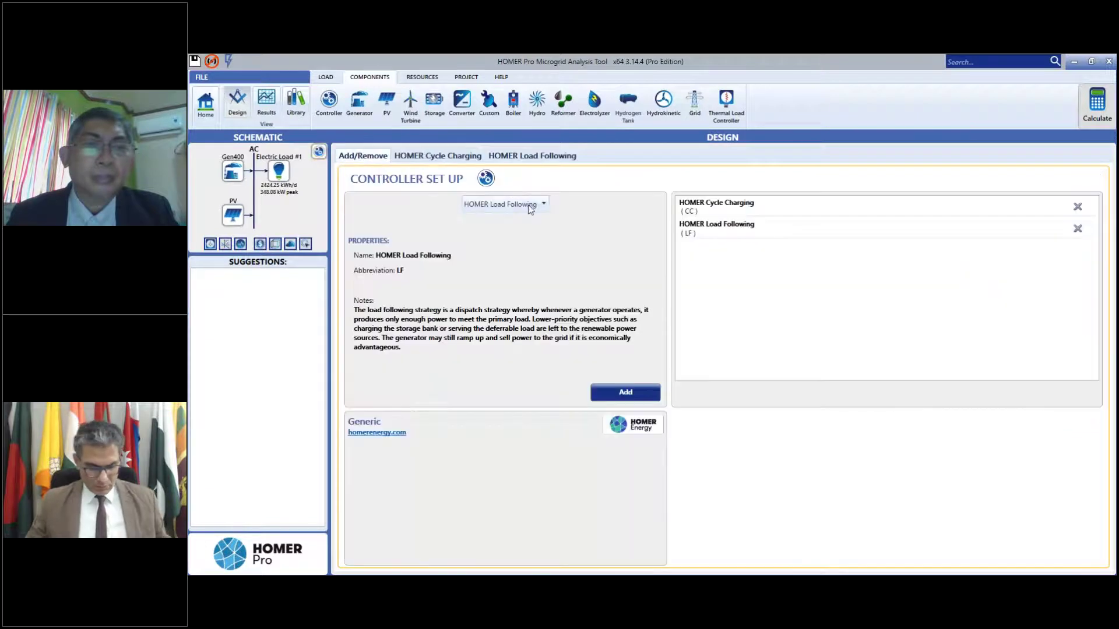
{"action": "left_click", "coordinate": [545, 204]}
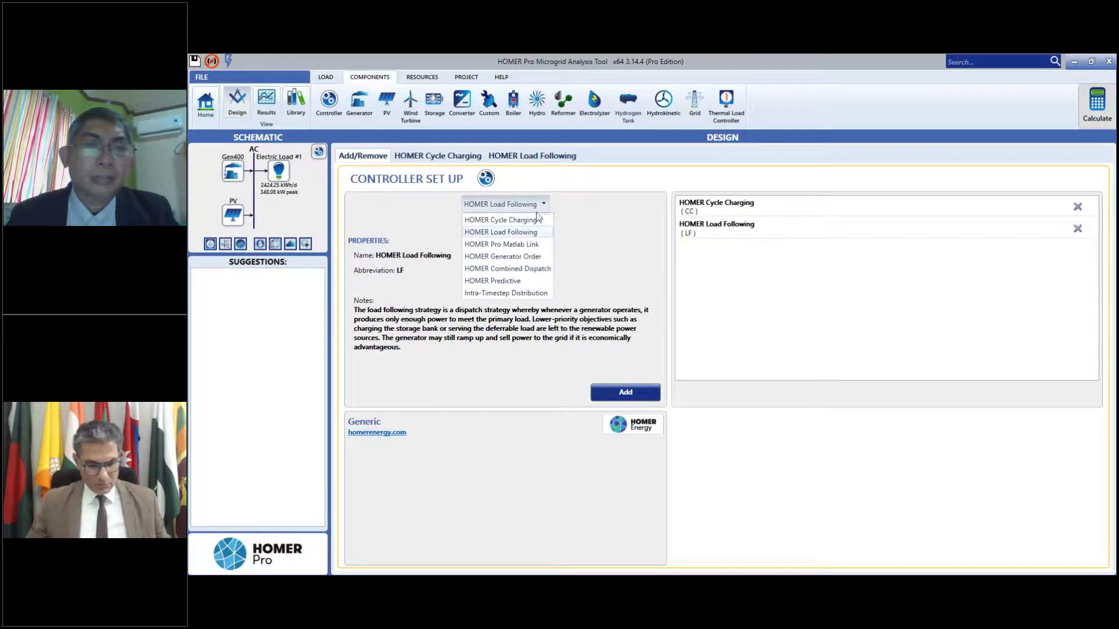
{"action": "left_click", "coordinate": [537, 257]}
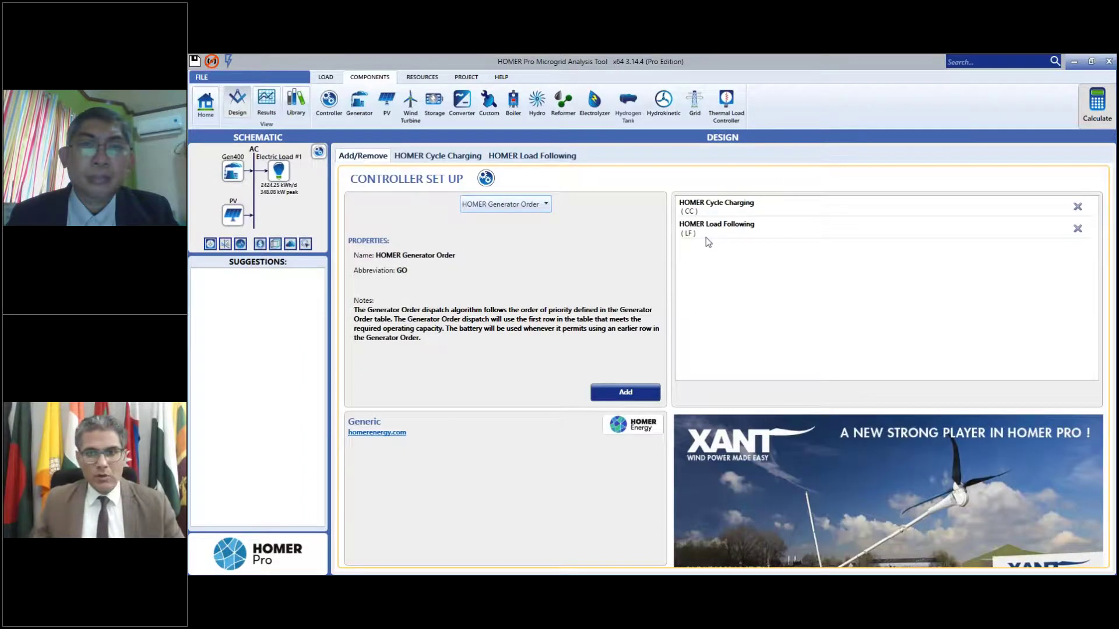
{"action": "left_click", "coordinate": [547, 204]}
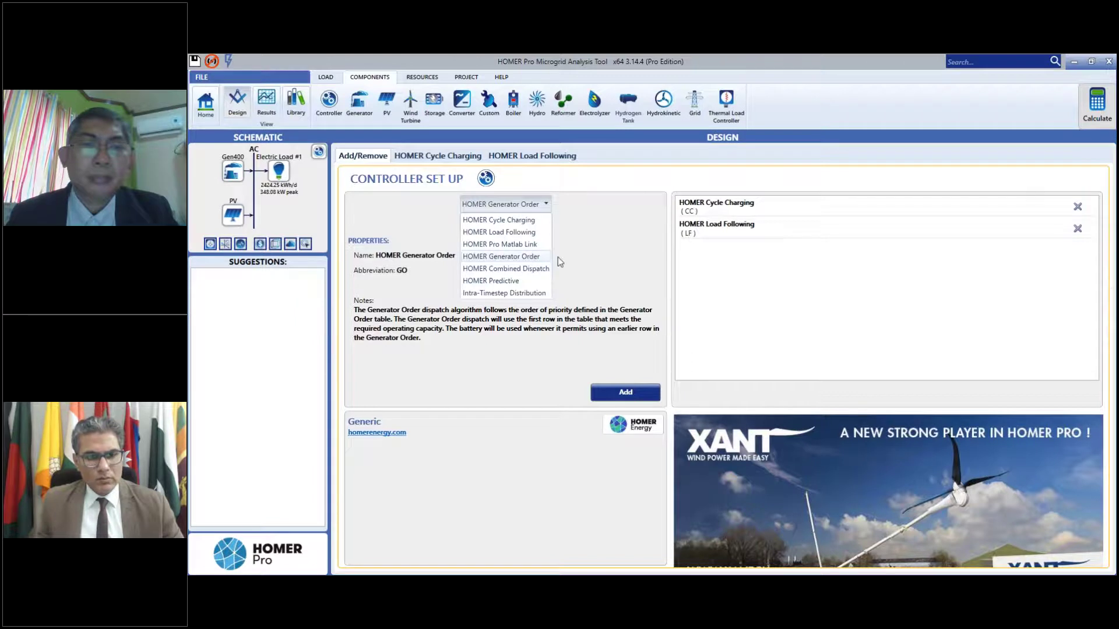
{"action": "left_click", "coordinate": [619, 394]}
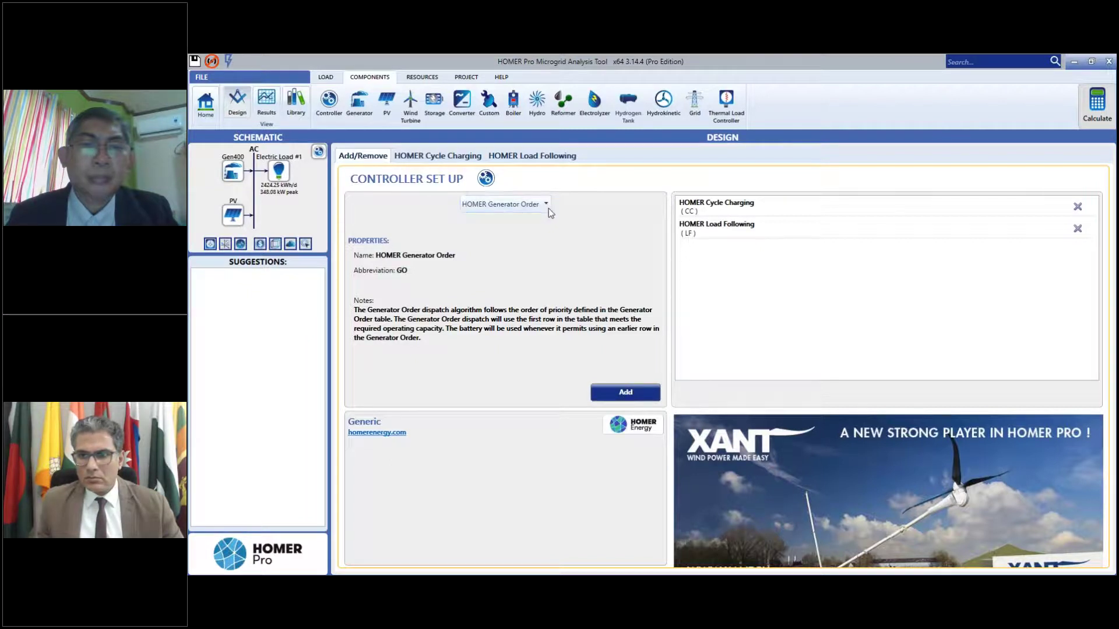
{"action": "left_click", "coordinate": [621, 392]}
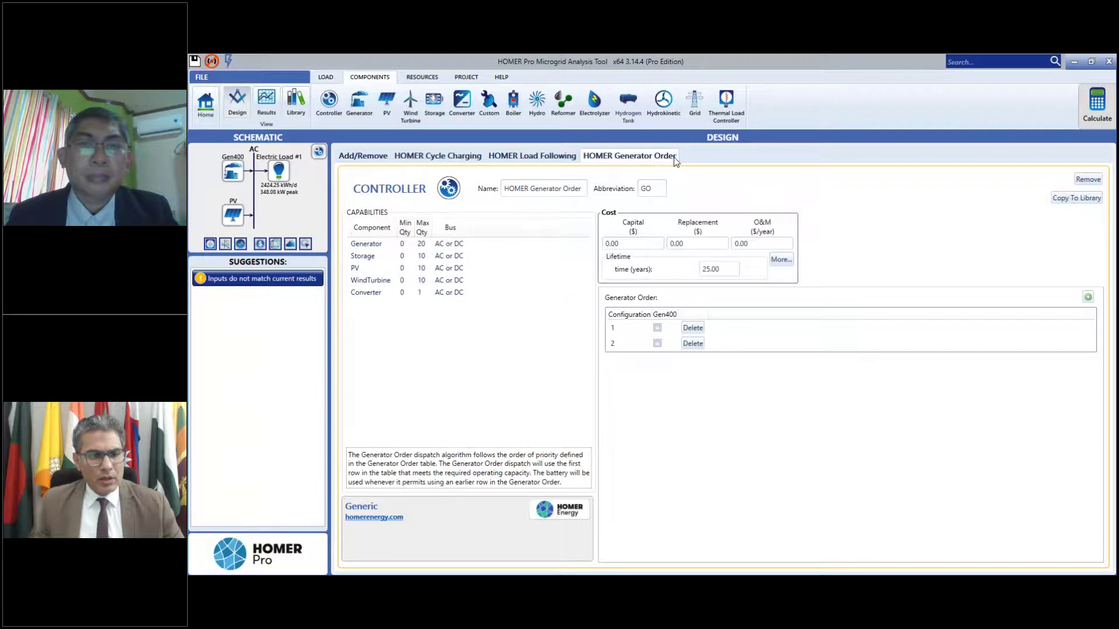
{"action": "left_click", "coordinate": [1084, 180]}
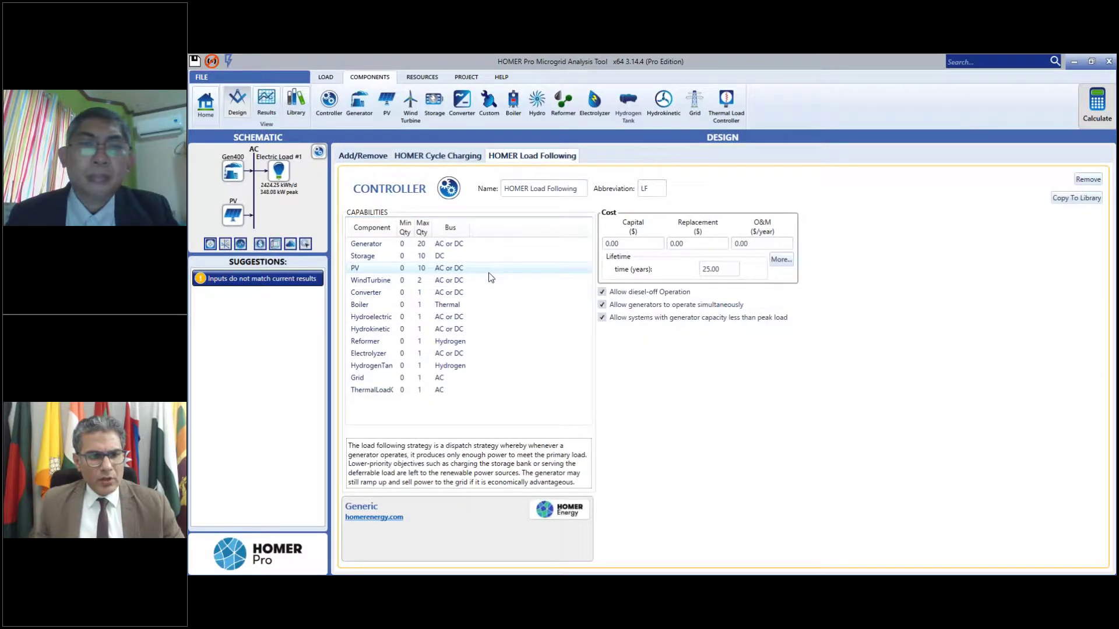
- Disallow systems with generator capacity less than peak load in the HOMER Cycle Charging controller
{"action": "left_click", "coordinate": [426, 154]}
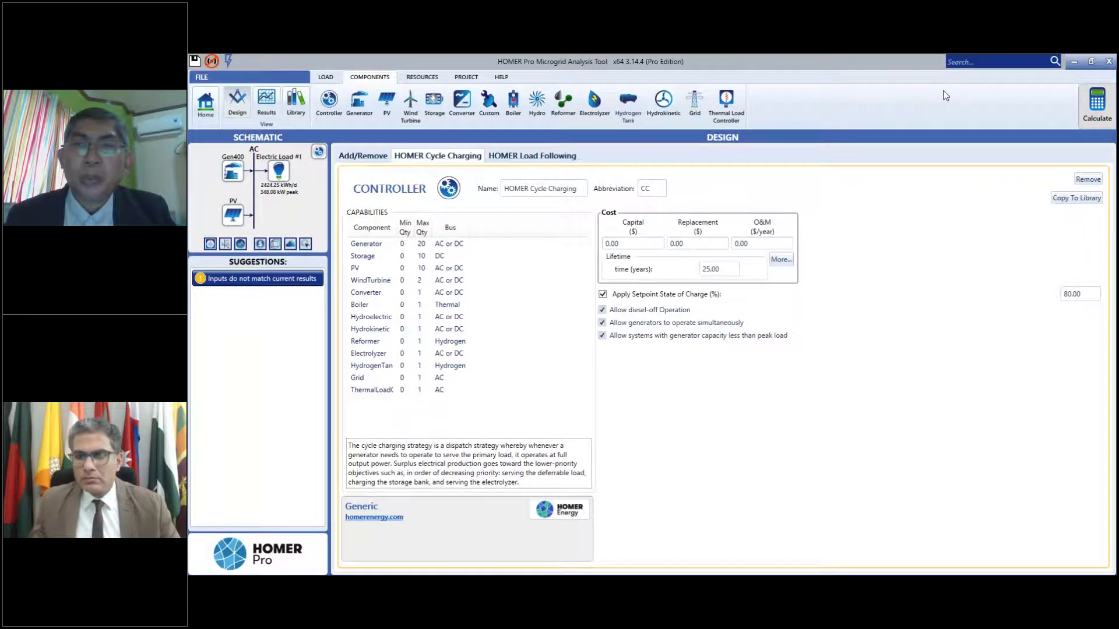
{"action": "left_click", "coordinate": [875, 336]}
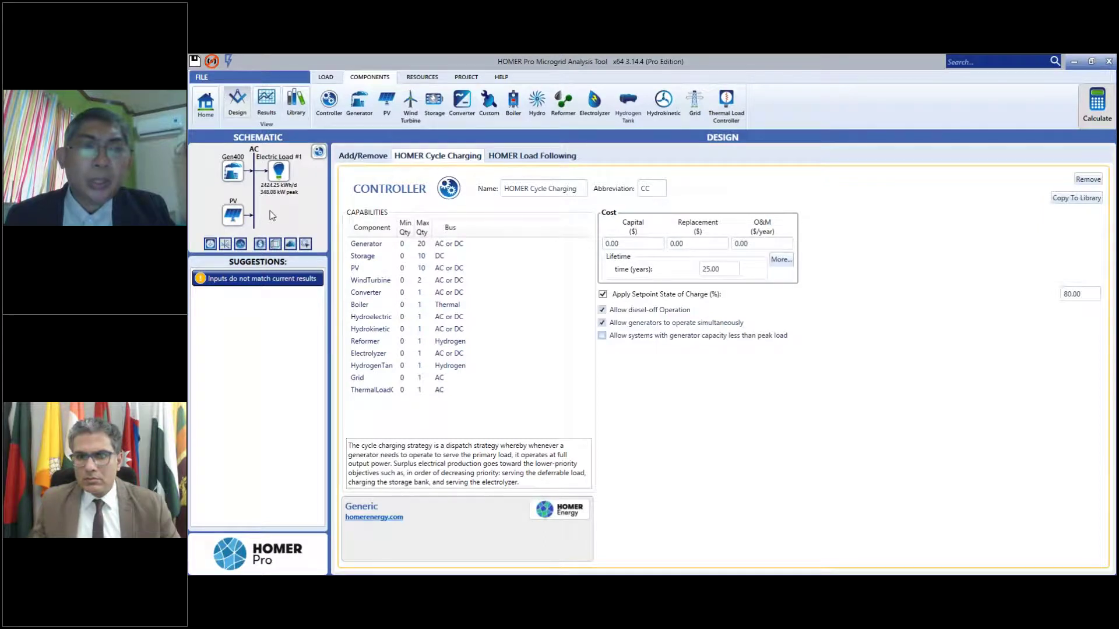
- Switch the Generic flat plate PV to the DC electrical bus and check its maximum power point tracker options
{"action": "left_click", "coordinate": [233, 218]}
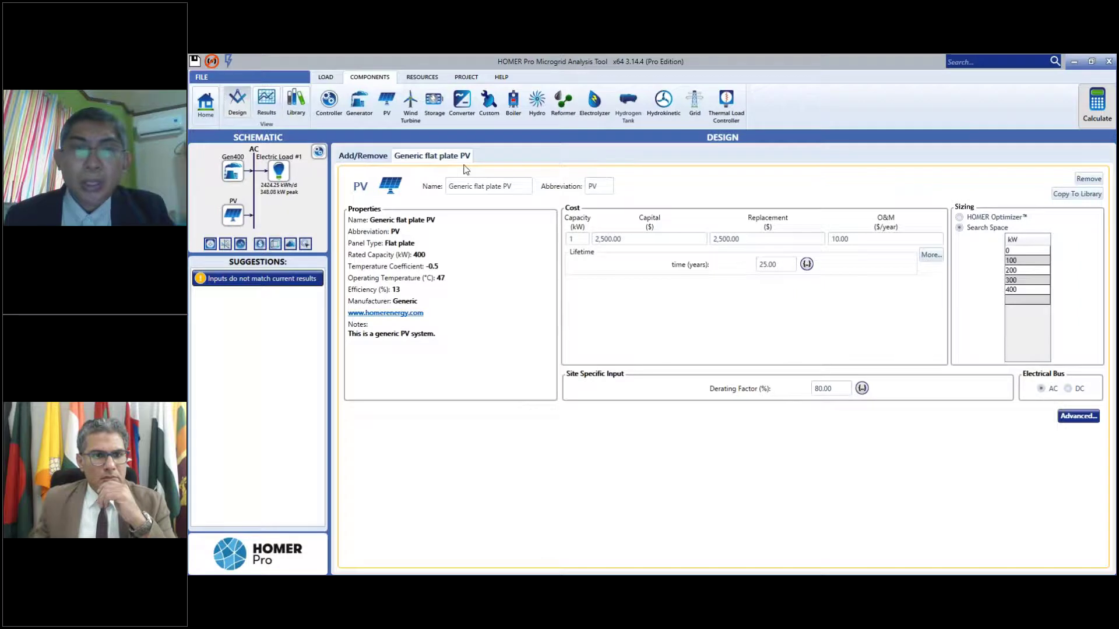
{"action": "left_click", "coordinate": [1073, 392]}
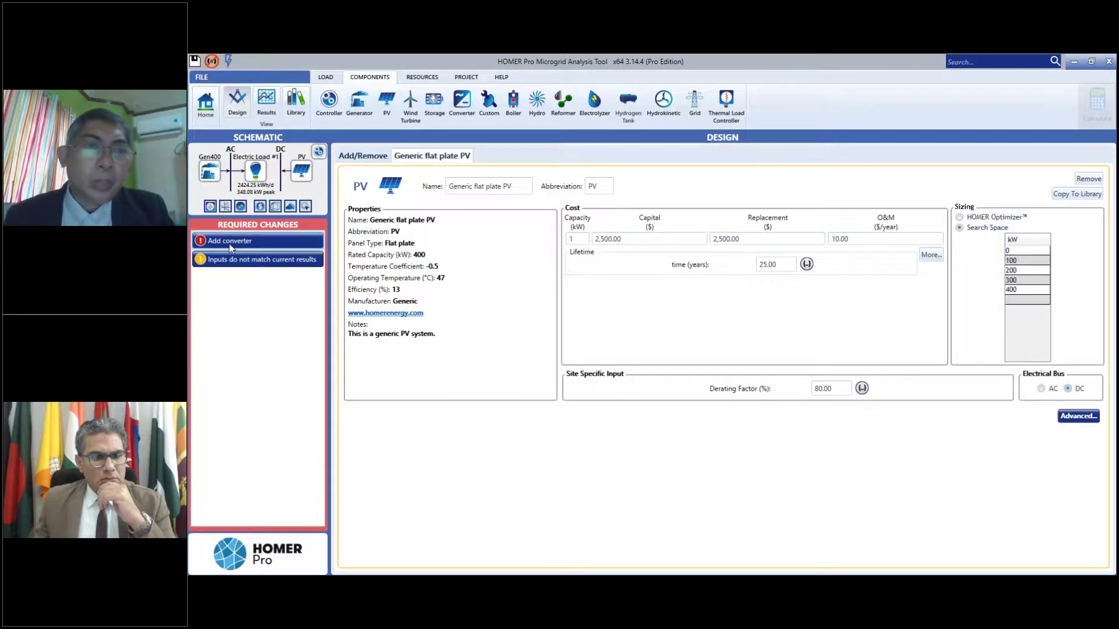
{"action": "mouse_move", "coordinate": [229, 242]}
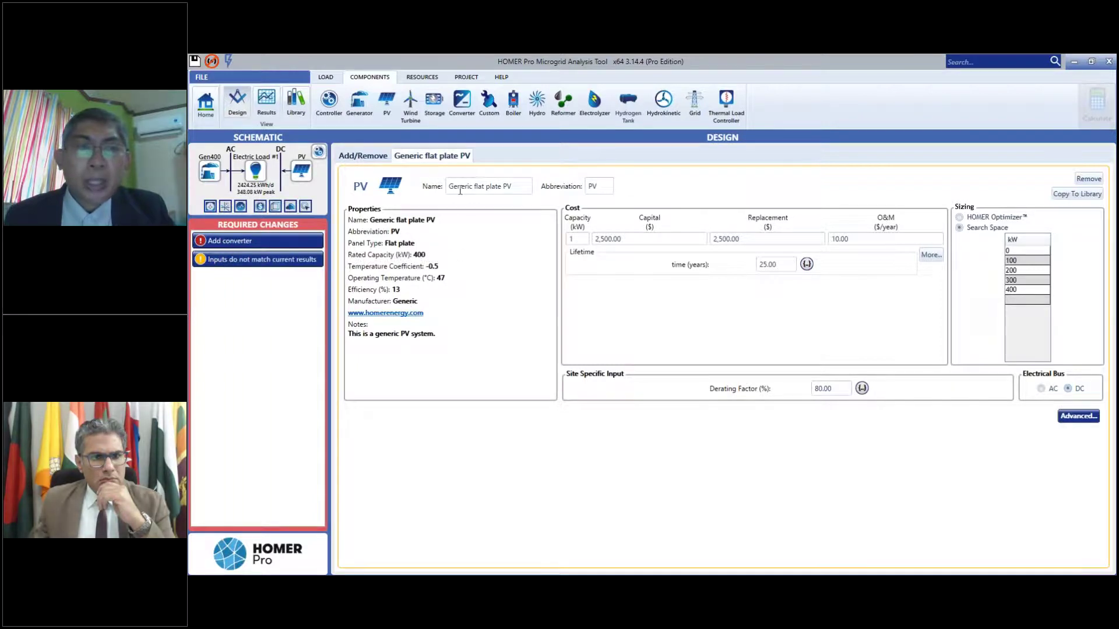
{"action": "left_click", "coordinate": [1078, 417]}
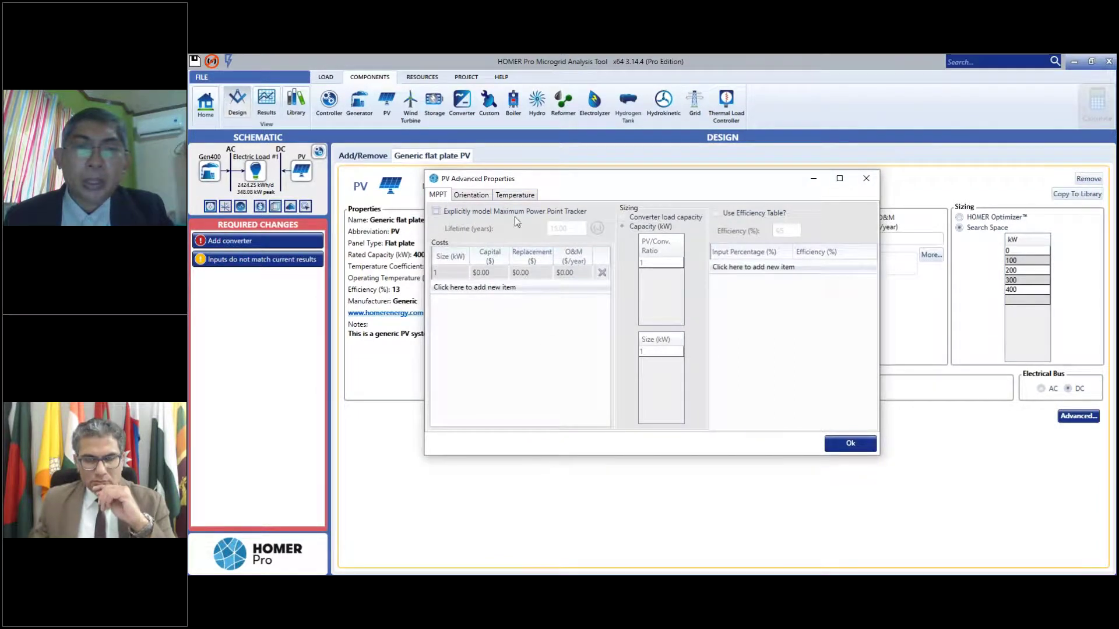
{"action": "left_click", "coordinate": [848, 446]}
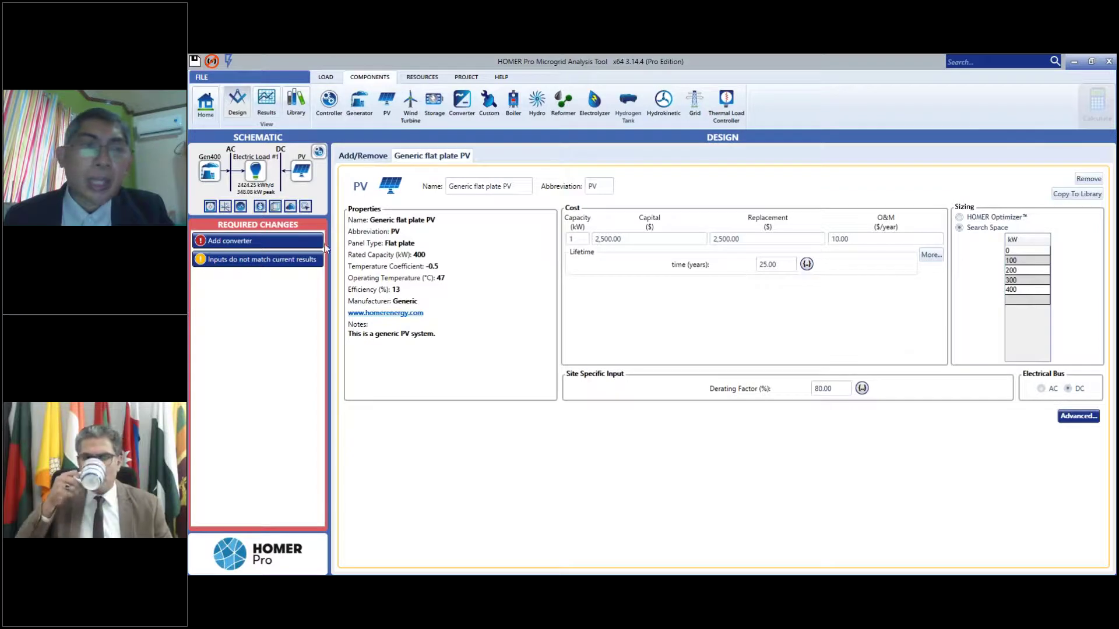
- Add the required system converter and define its capacity search space as 0, 100, 200, 300 and 400 kW
{"action": "left_click", "coordinate": [229, 242]}
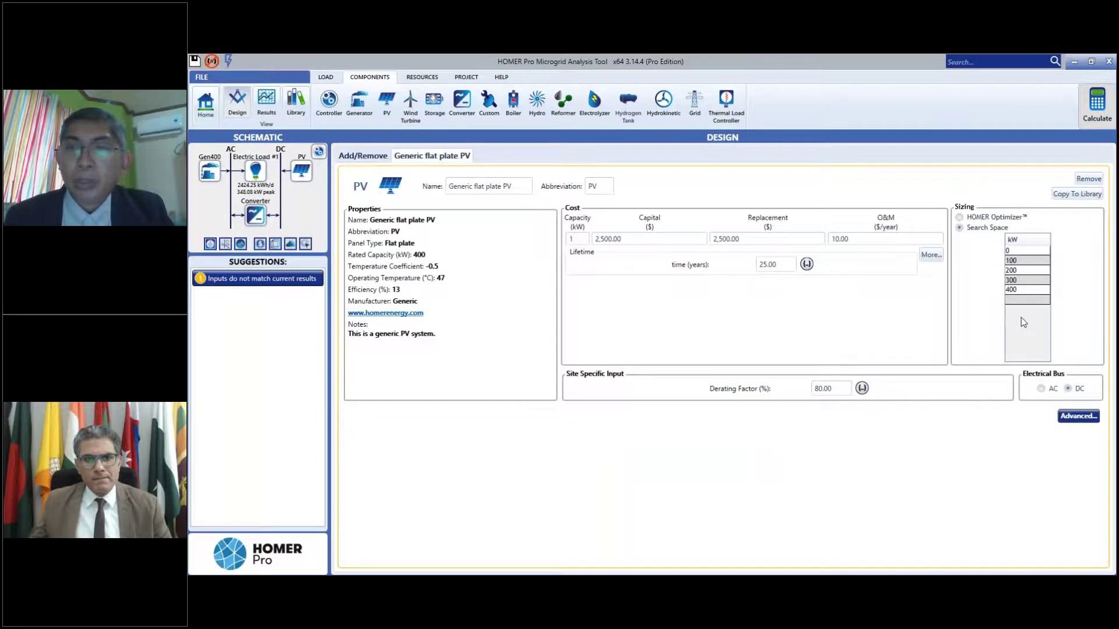
{"action": "left_click", "coordinate": [255, 217]}
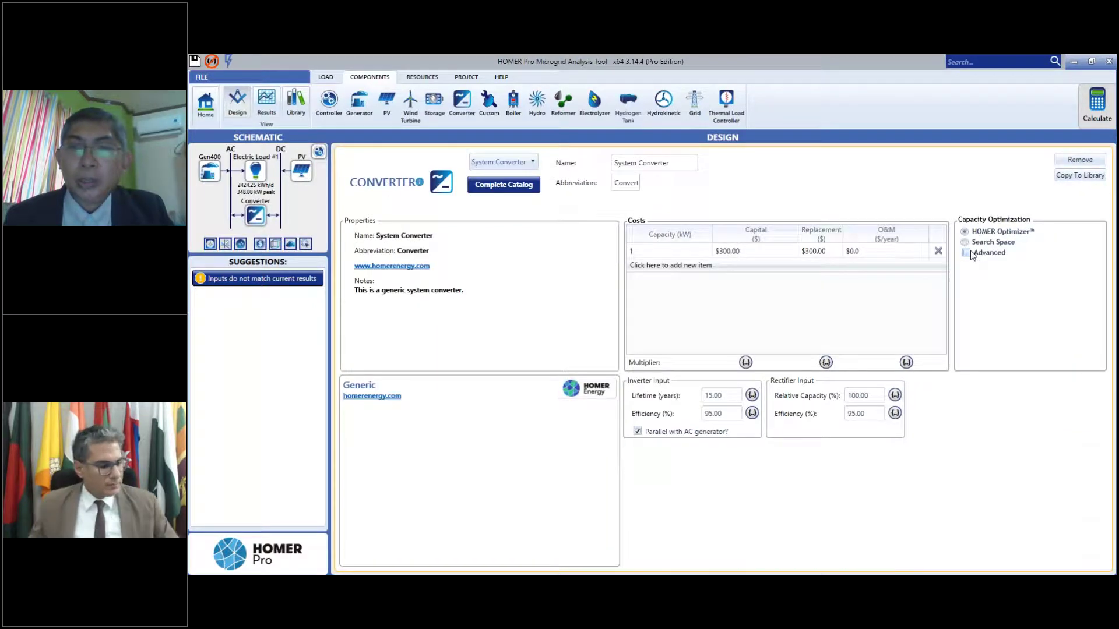
{"action": "left_click", "coordinate": [965, 242]}
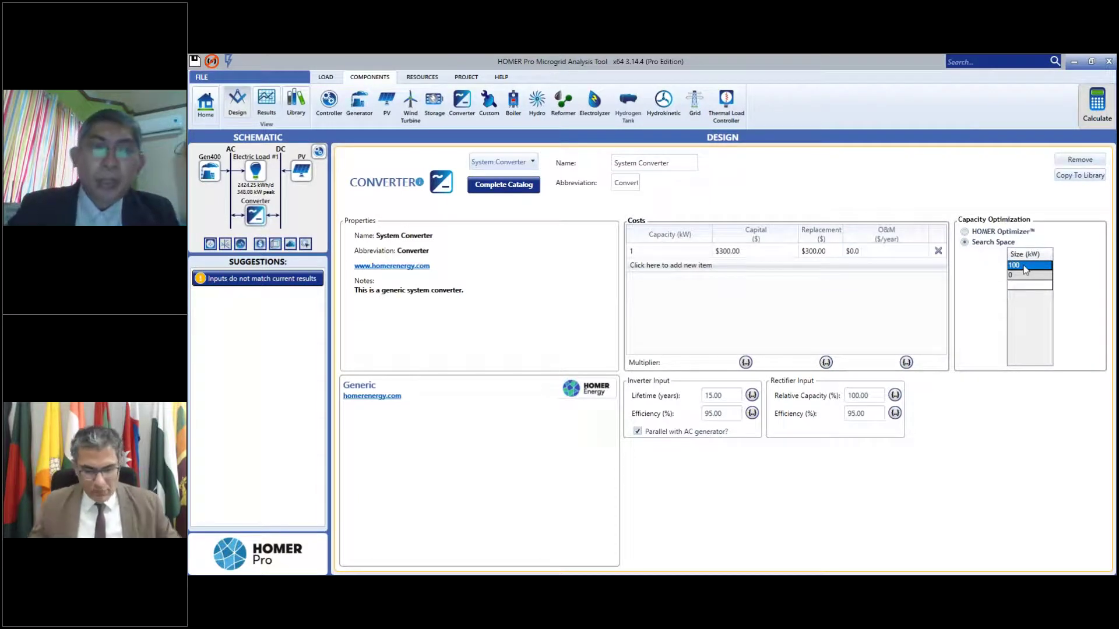
{"action": "type", "text": "0"}
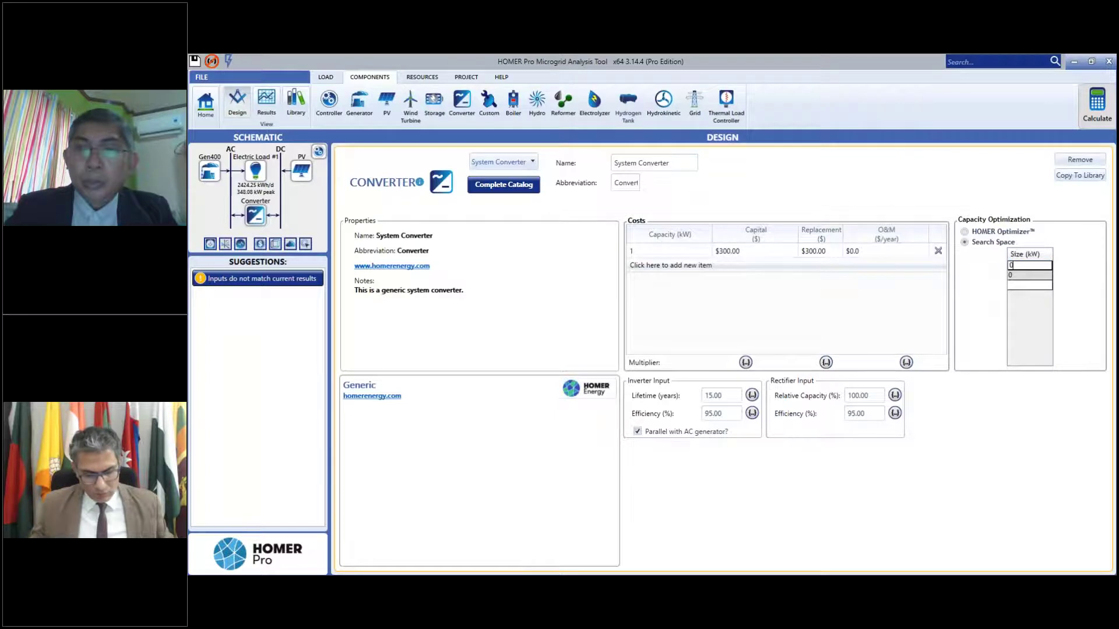
{"action": "key", "text": "Return"}
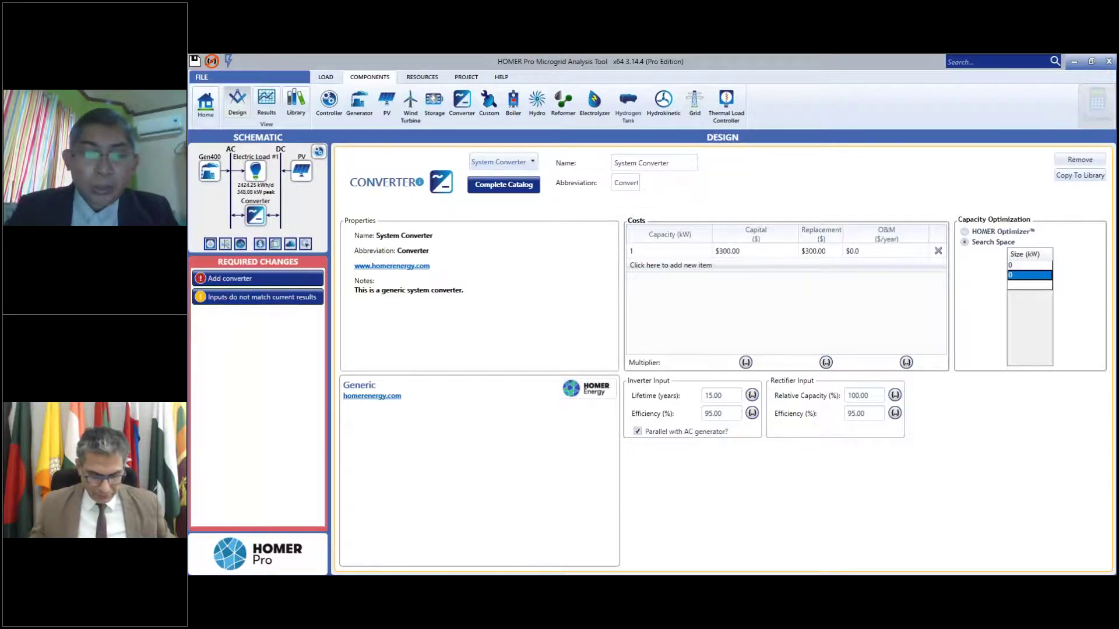
{"action": "type", "text": "100"}
{"action": "key", "text": "Return"}
{"action": "type", "text": "200"}
{"action": "key", "text": "Return"}
{"action": "type", "text": "300"}
{"action": "key", "text": "Return"}
{"action": "type", "text": "400"}
{"action": "key", "text": "Return"}
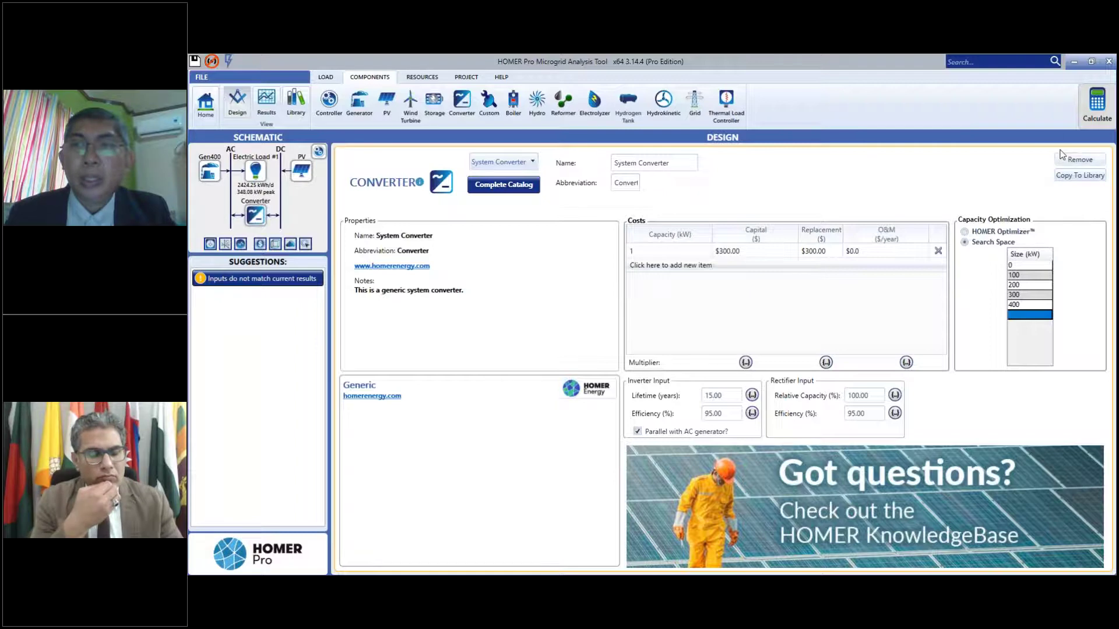
- Calculate the DC-coupled PV-diesel system and view the winning system's summary against the base case
{"action": "left_click", "coordinate": [1088, 110]}
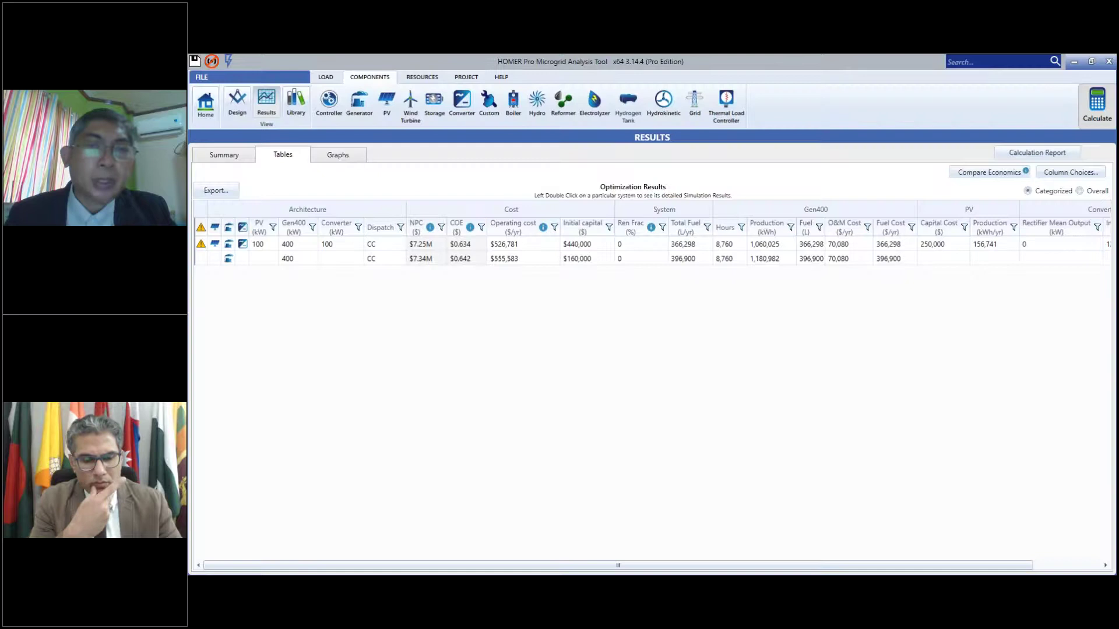
{"action": "left_click", "coordinate": [335, 245]}
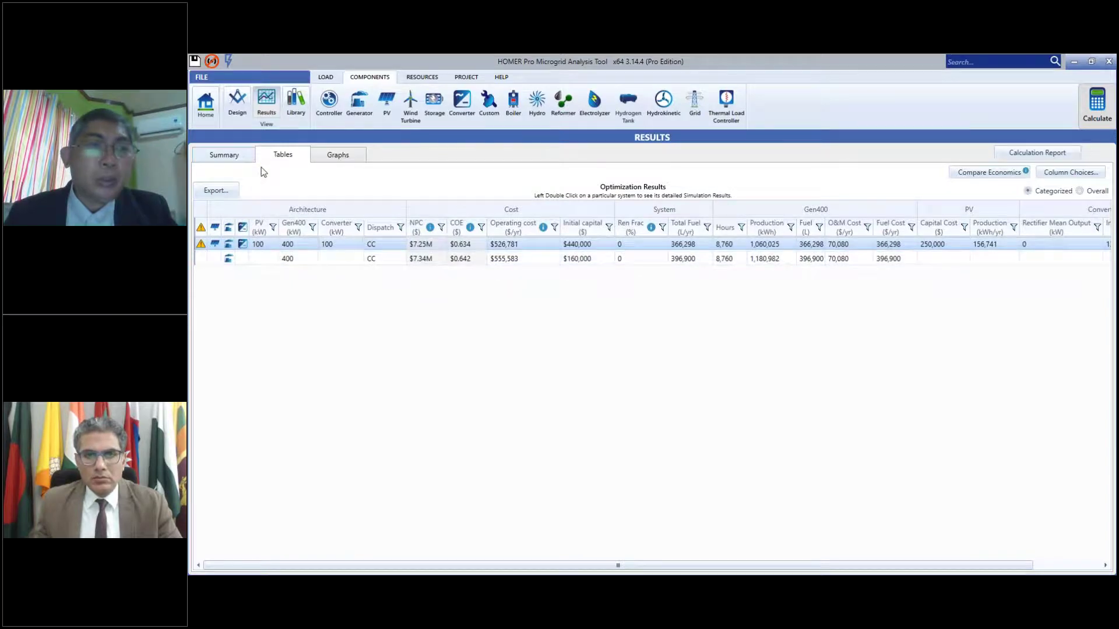
{"action": "left_click", "coordinate": [233, 155]}
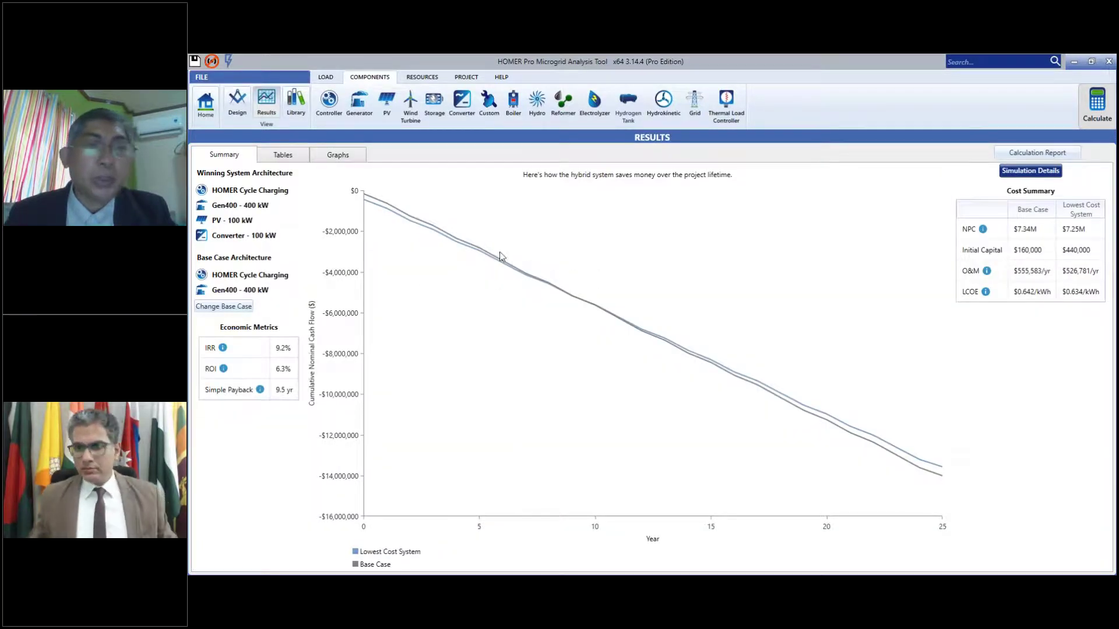
- Add 70% as a second ground reflectance sensitivity value in the Generic flat plate PV's orientation properties
{"action": "left_click", "coordinate": [237, 111]}
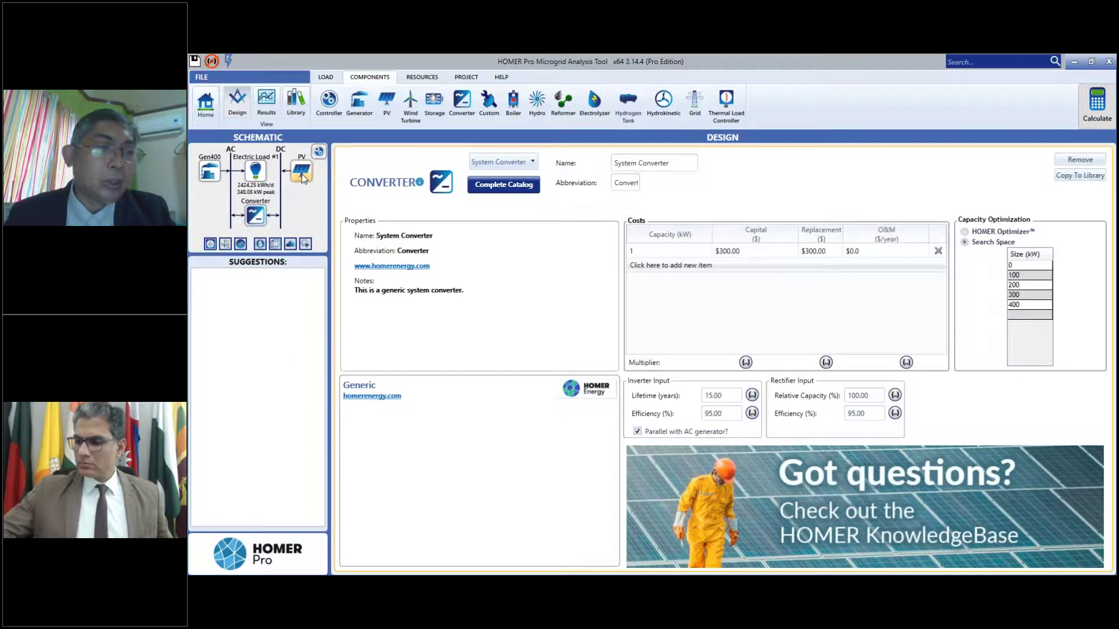
{"action": "left_click", "coordinate": [302, 175]}
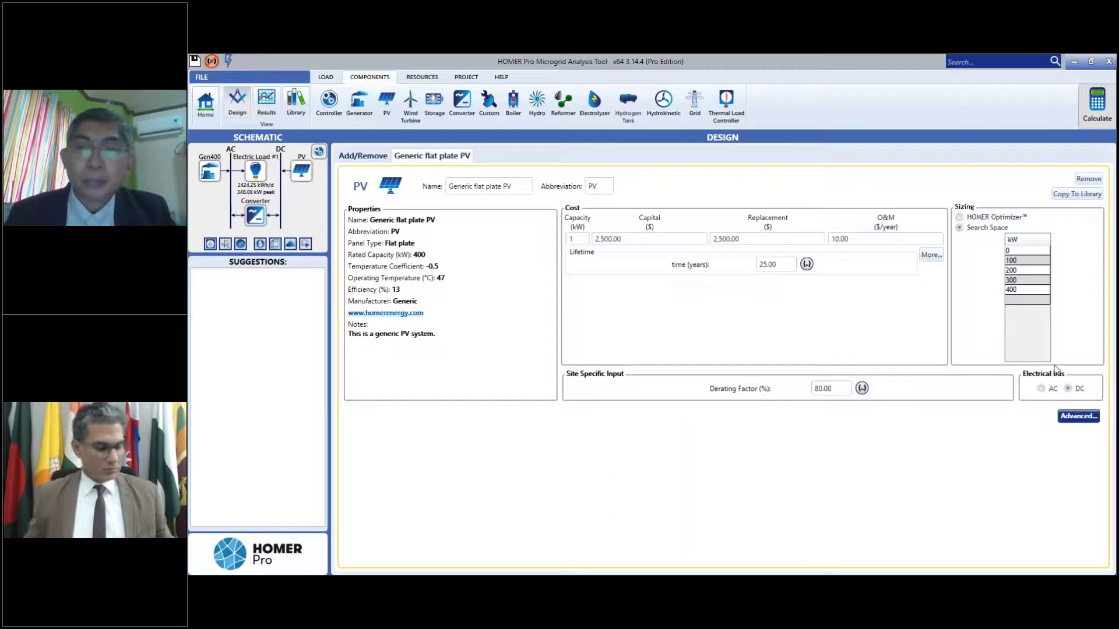
{"action": "left_click", "coordinate": [1088, 417]}
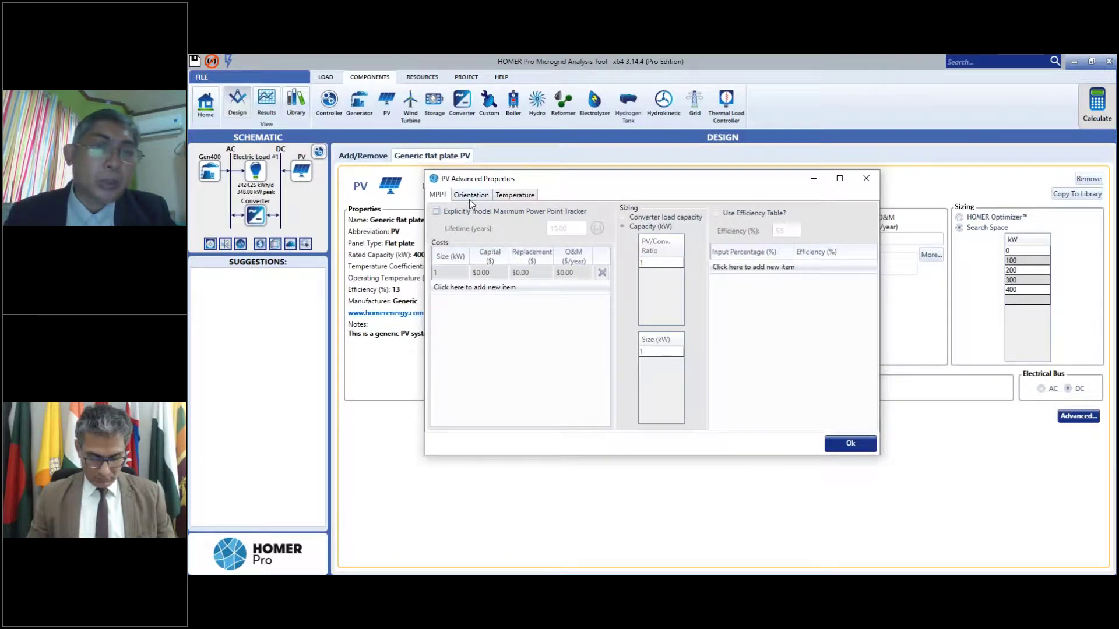
{"action": "left_click", "coordinate": [469, 199]}
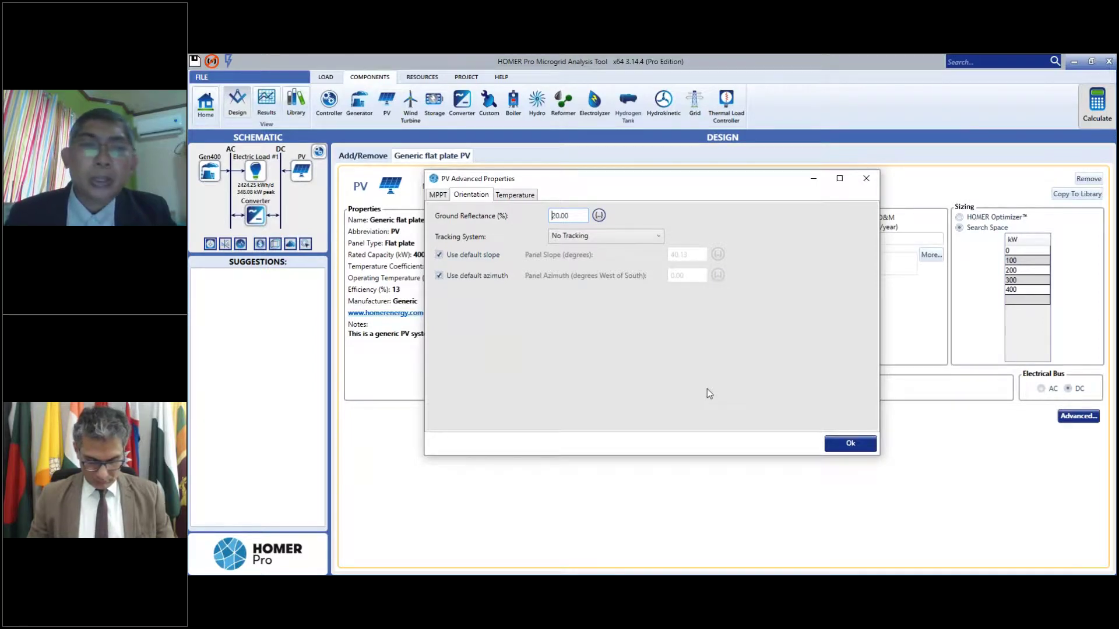
{"action": "left_click", "coordinate": [599, 216]}
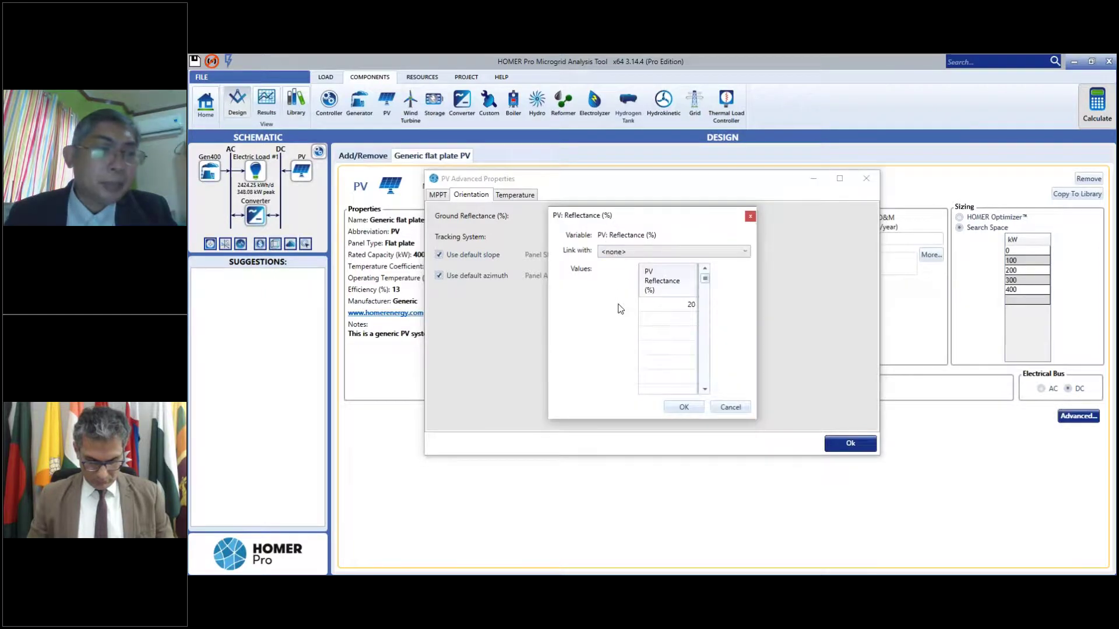
{"action": "left_click", "coordinate": [666, 320]}
{"action": "type", "text": "70"}
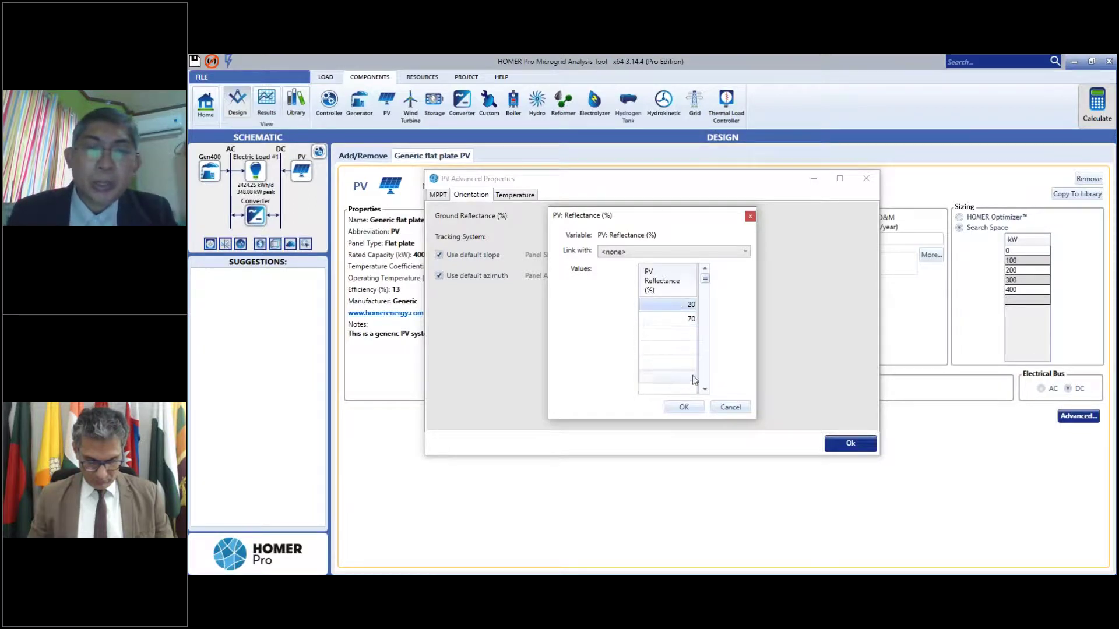
{"action": "left_click", "coordinate": [683, 407]}
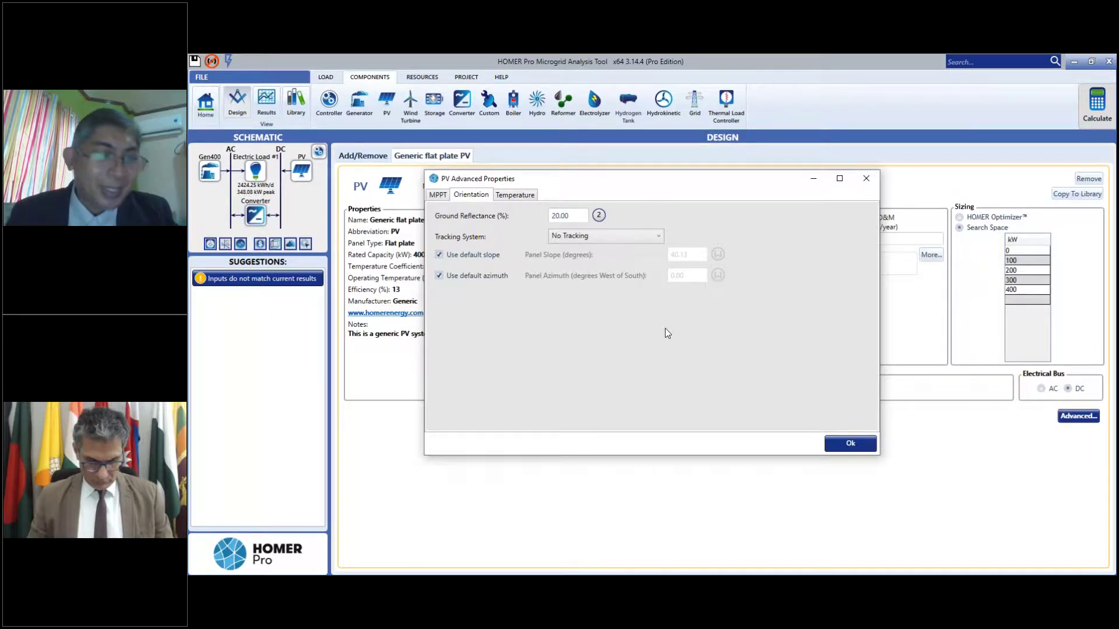
{"action": "left_click", "coordinate": [599, 216]}
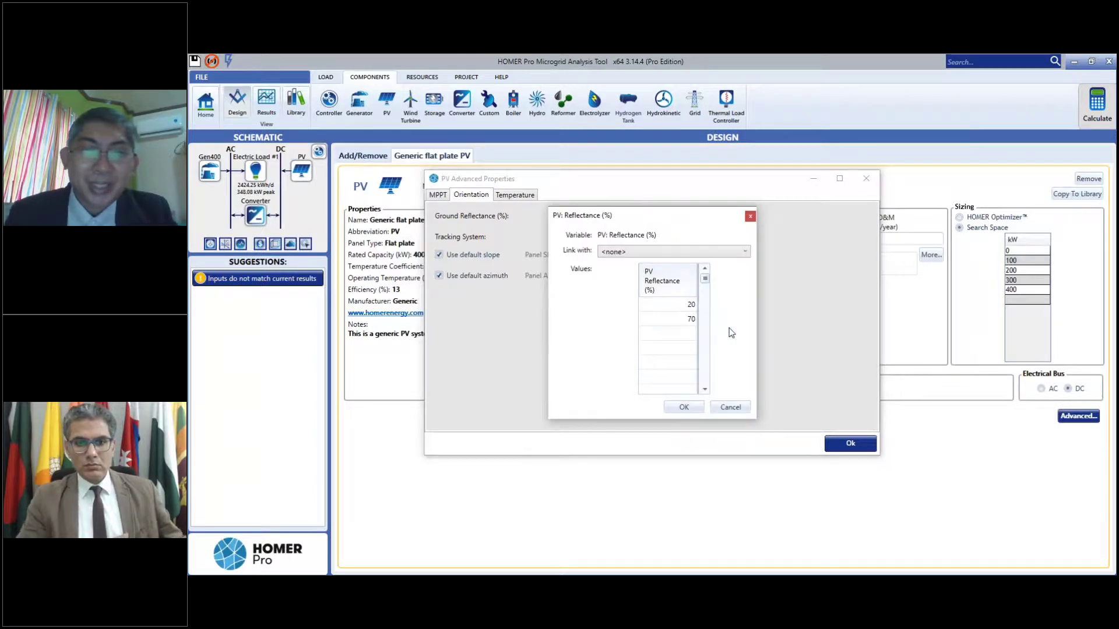
{"action": "left_click", "coordinate": [684, 407]}
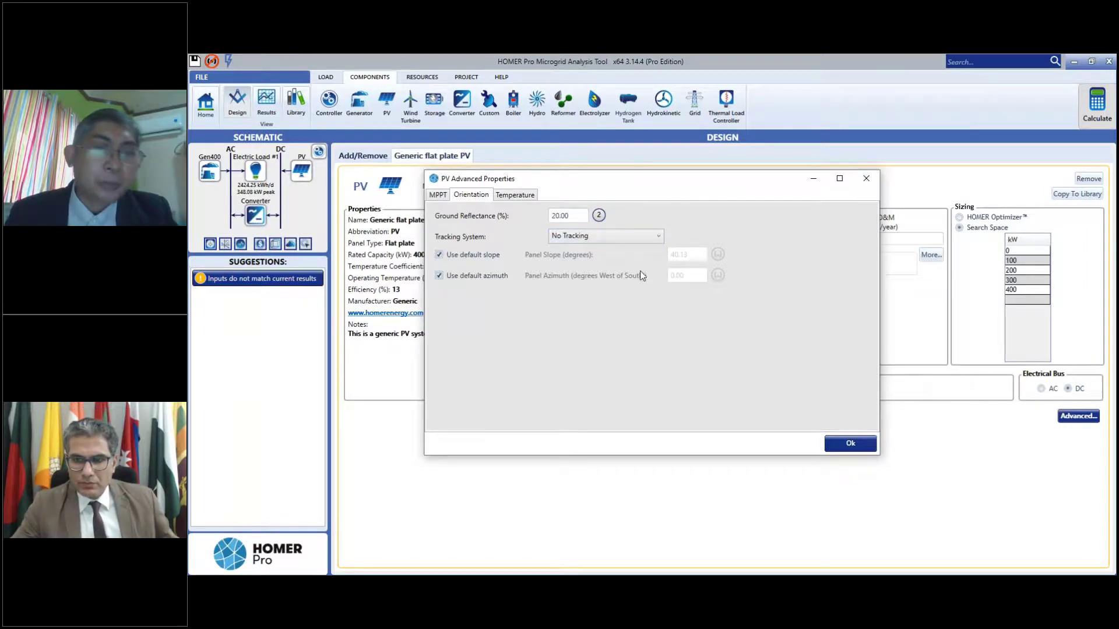
- Override the Generic flat plate PV's default slope and define panel slope sensitivity values of 40 and 0 degrees
{"action": "left_click", "coordinate": [449, 257]}
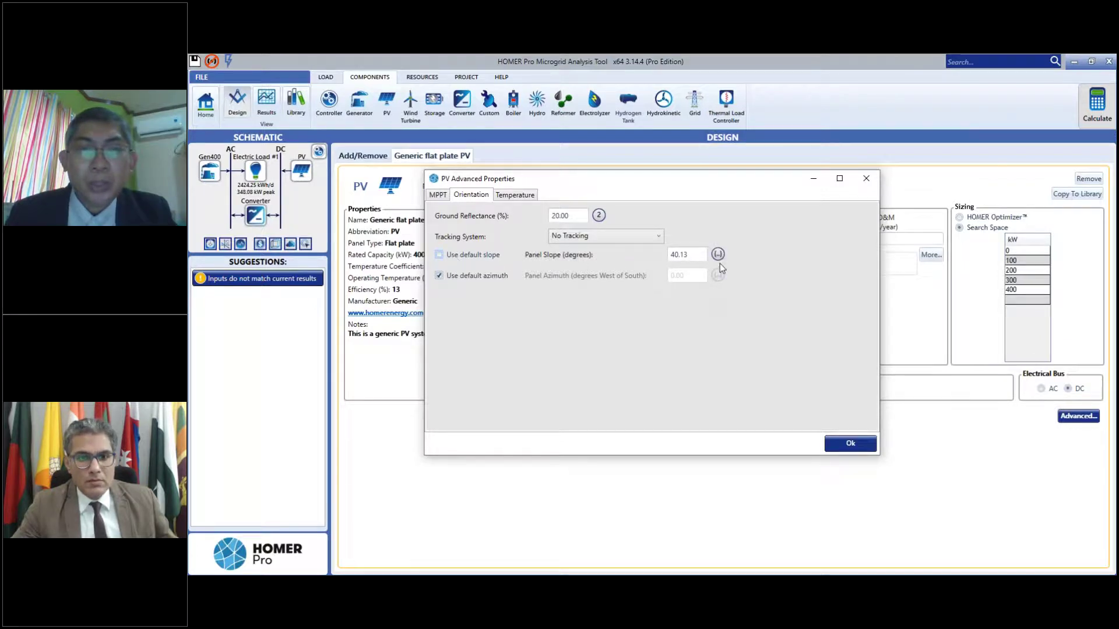
{"action": "left_click", "coordinate": [718, 254]}
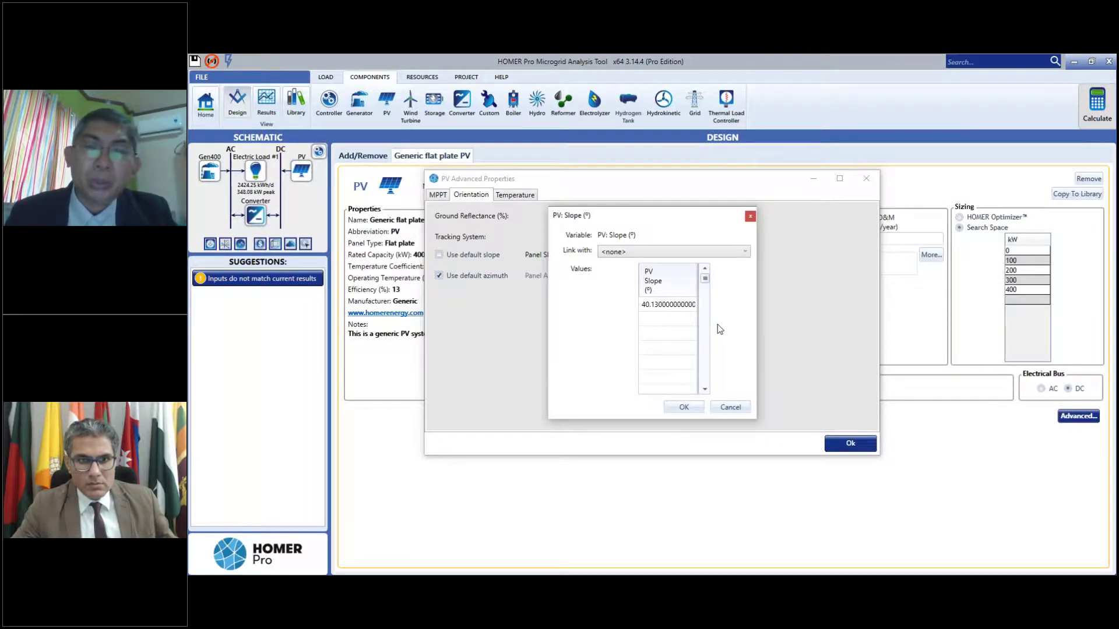
{"action": "left_click", "coordinate": [679, 320]}
{"action": "type", "text": "0"}
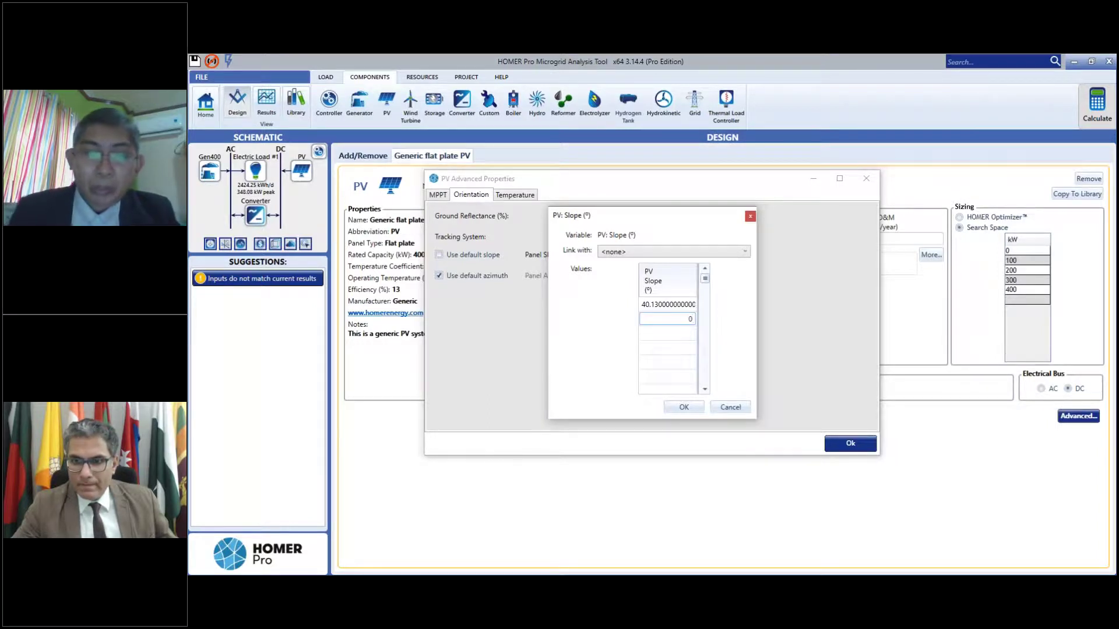
{"action": "key", "text": "Return"}
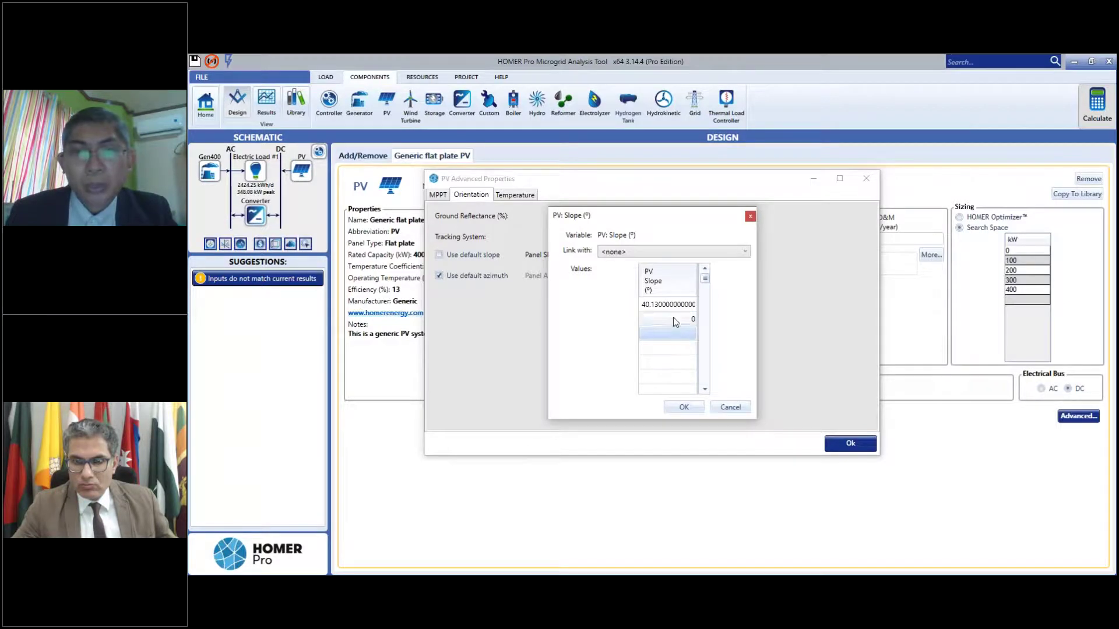
{"action": "key", "text": "Down"}
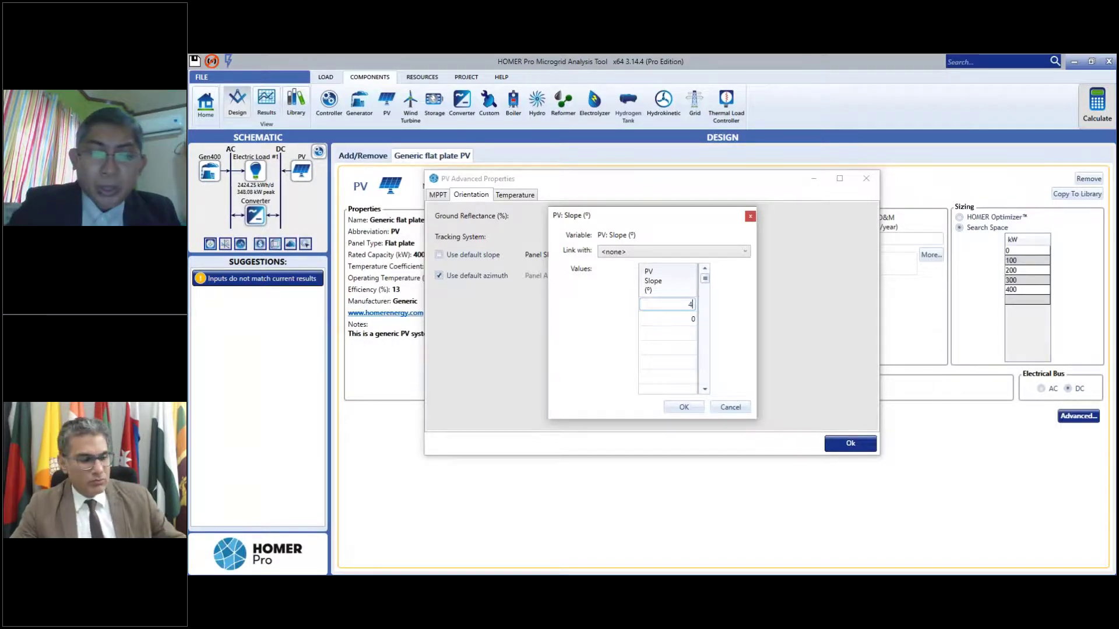
{"action": "left_click", "coordinate": [679, 333]}
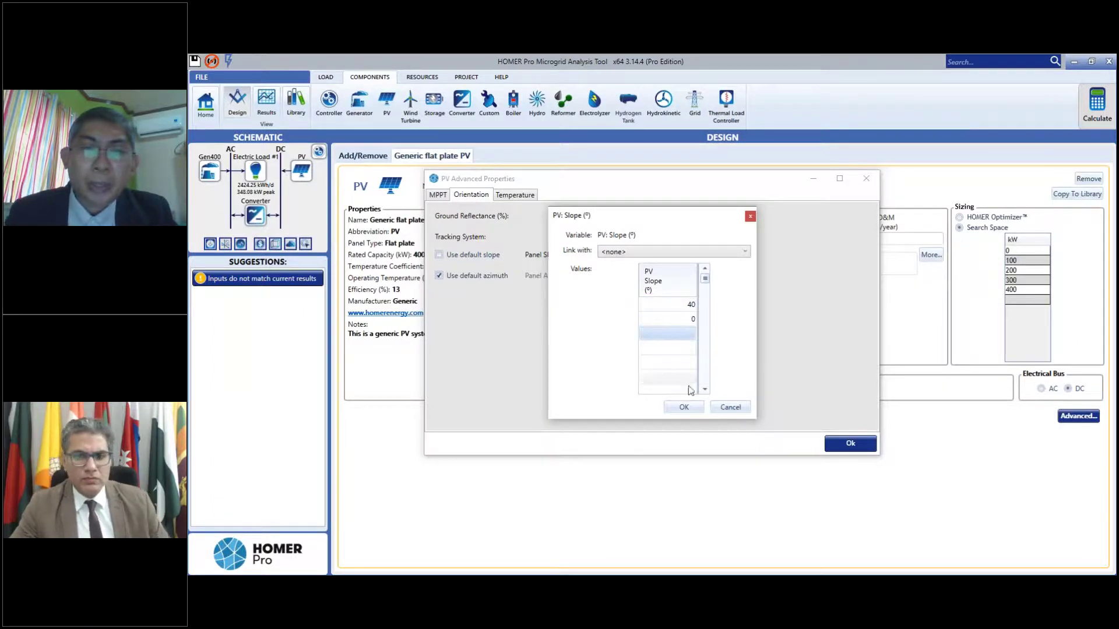
{"action": "left_click", "coordinate": [685, 406]}
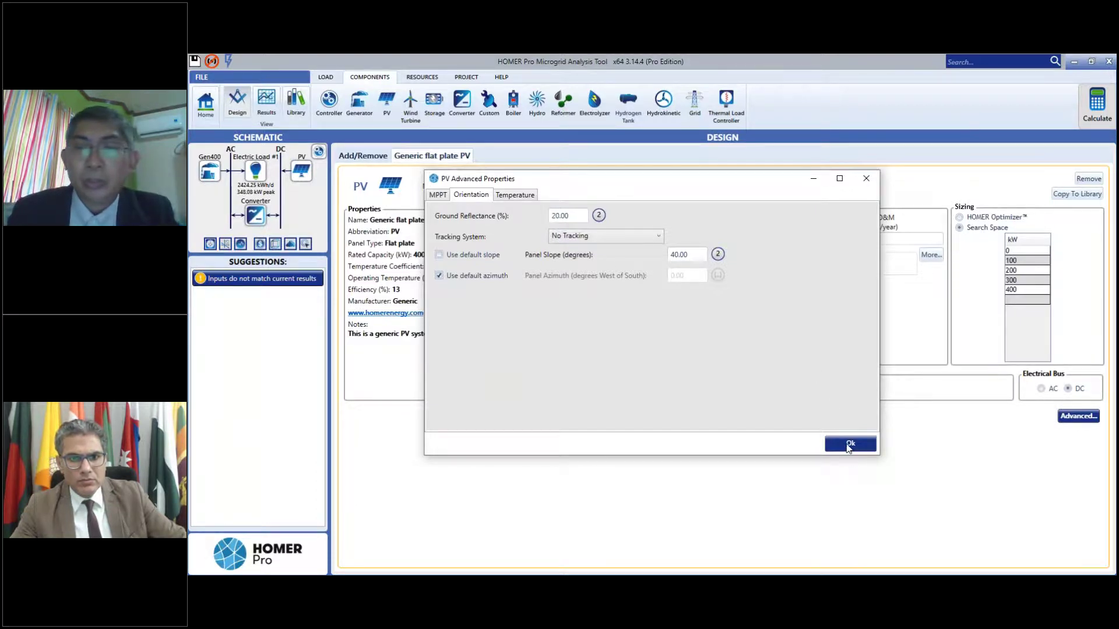
{"action": "left_click", "coordinate": [849, 443]}
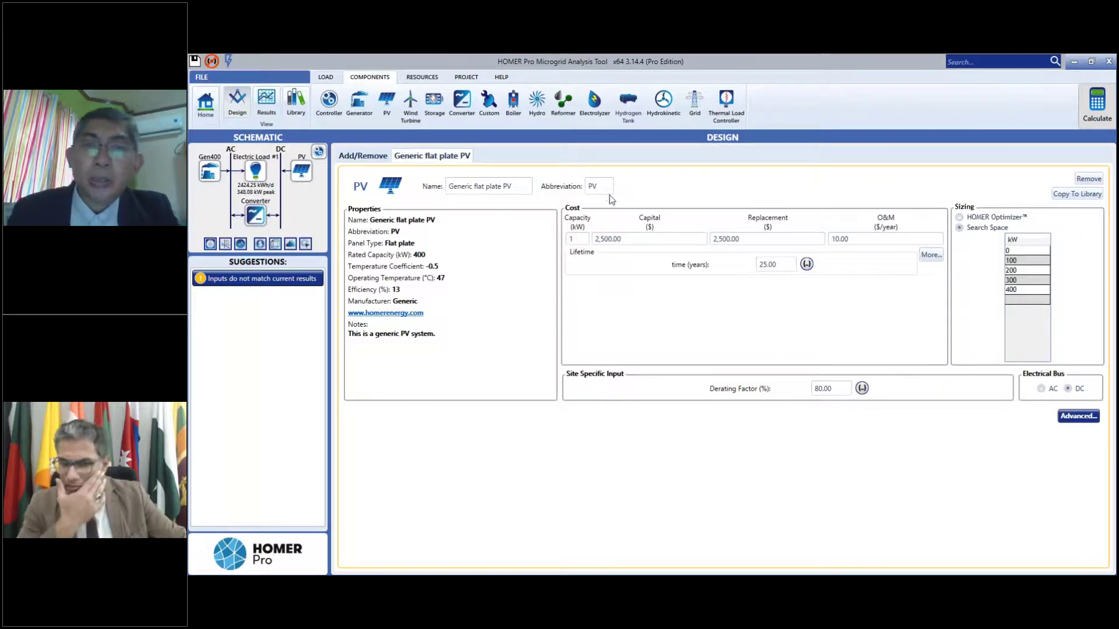
- Calculate the reflectance and slope sensitivity cases and graph Cost of Energy ($) as a surface plot
{"action": "left_click", "coordinate": [1085, 115]}
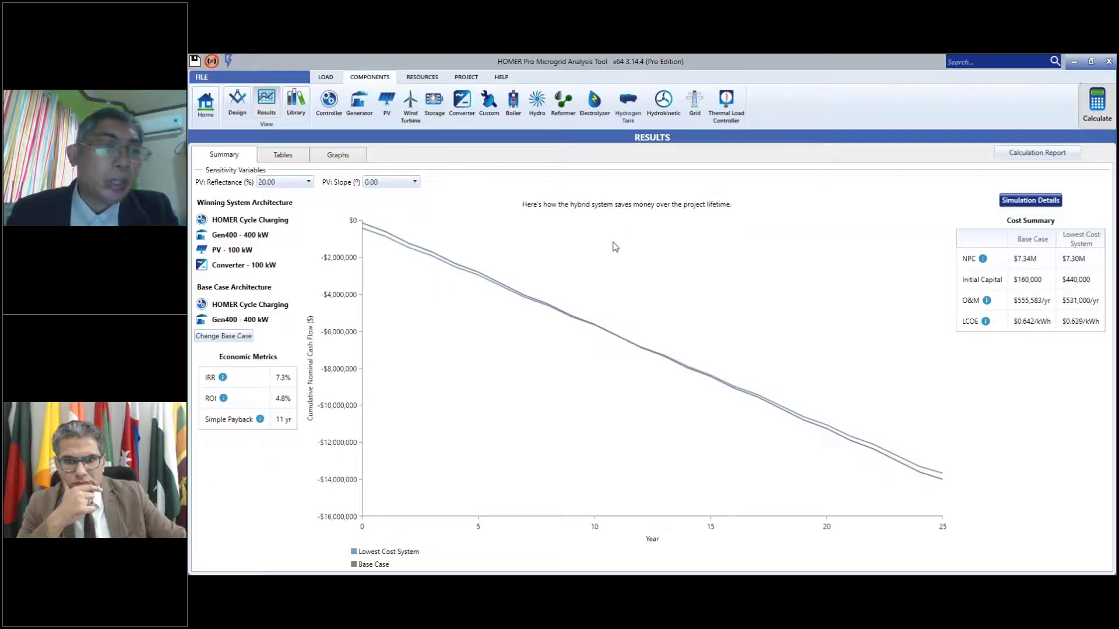
{"action": "left_click", "coordinate": [283, 153]}
{"action": "left_click", "coordinate": [340, 156]}
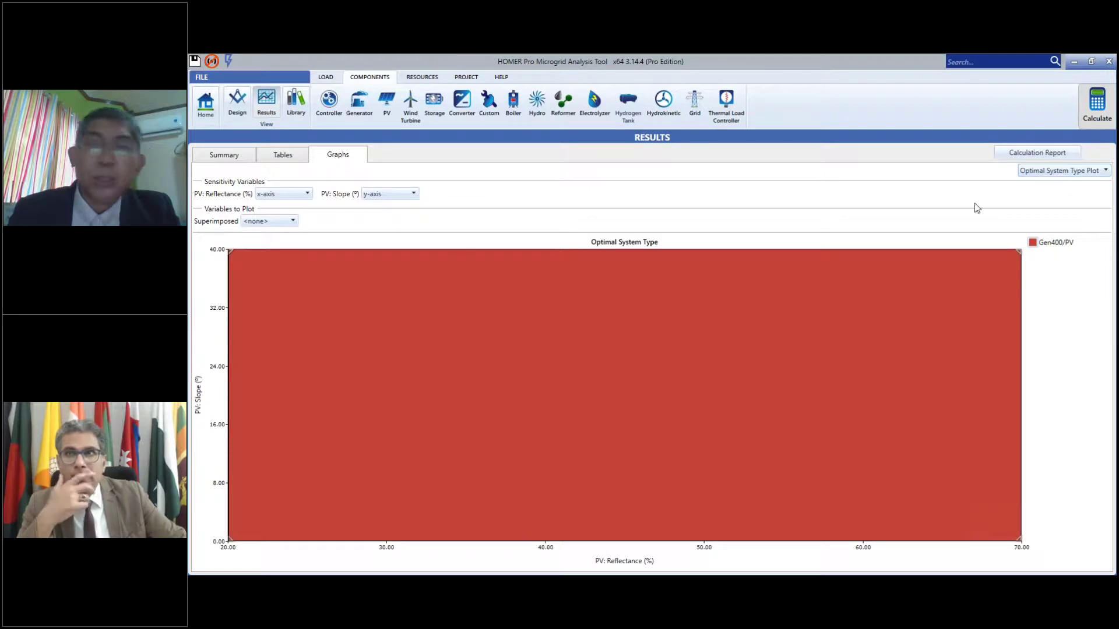
{"action": "left_click", "coordinate": [1055, 172]}
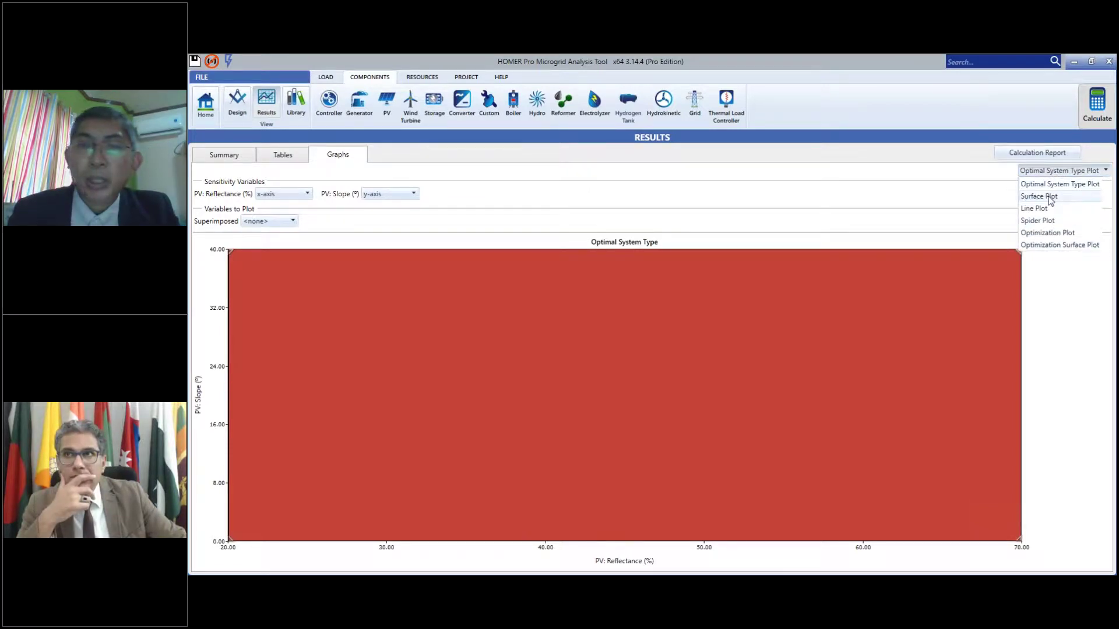
{"action": "left_click", "coordinate": [1050, 198]}
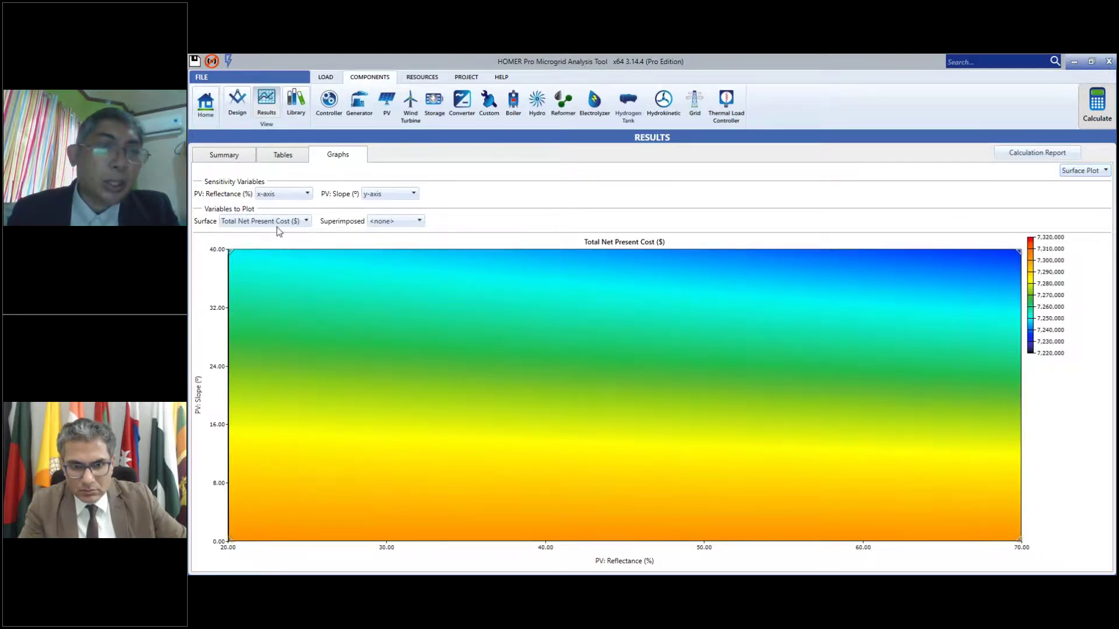
{"action": "left_click", "coordinate": [305, 222]}
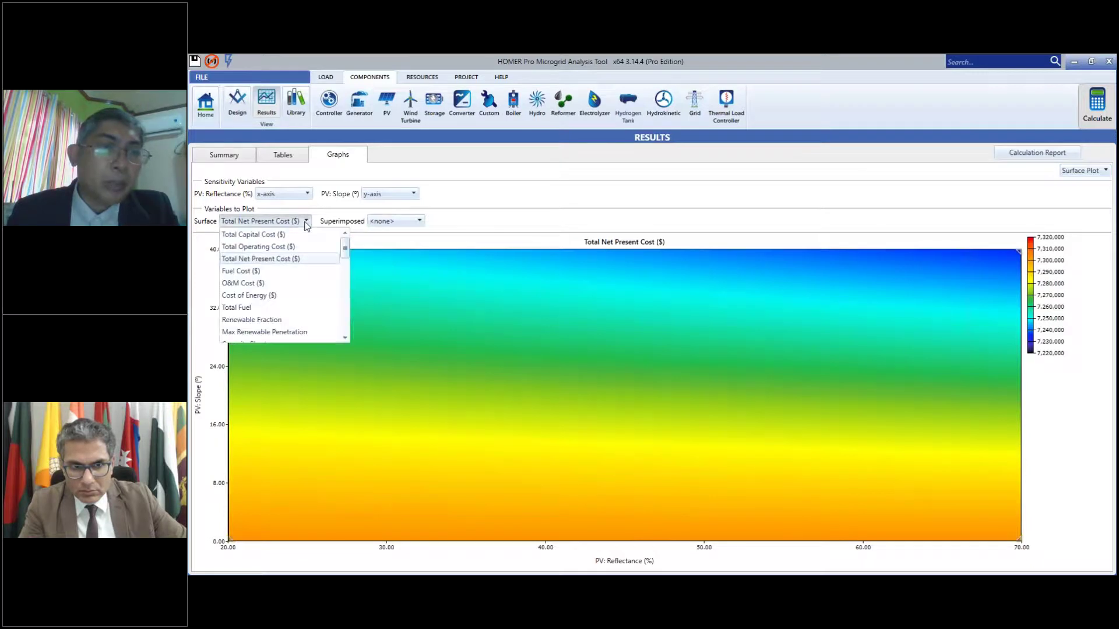
{"action": "left_click", "coordinate": [272, 297]}
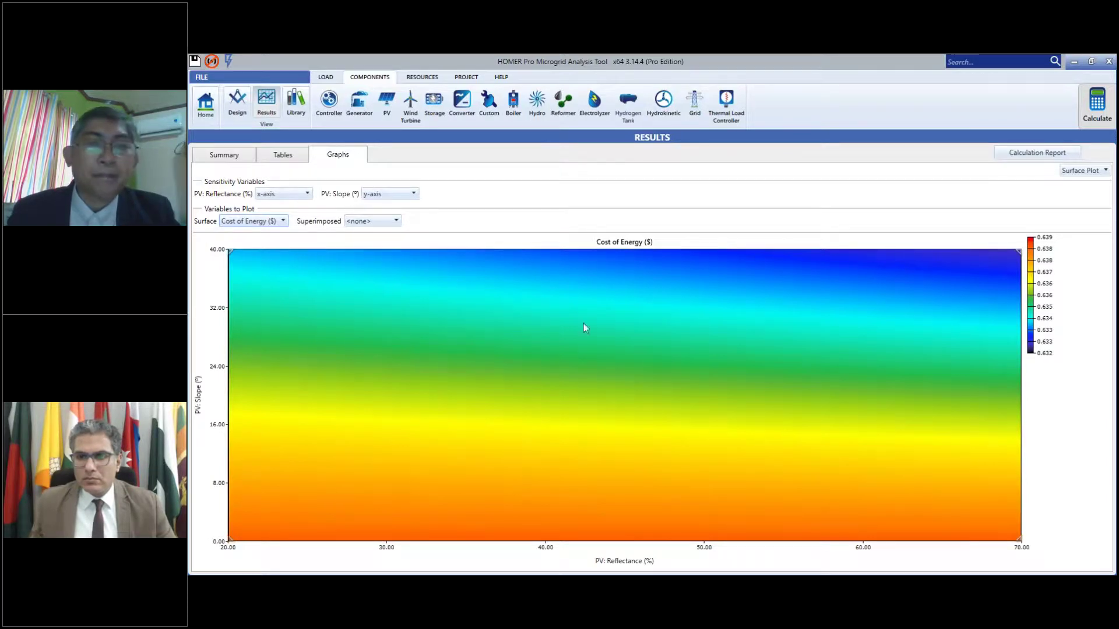
- Check the slope sensitivity values in the Generic flat plate PV's orientation properties and restore the default slope
{"action": "left_click", "coordinate": [205, 114]}
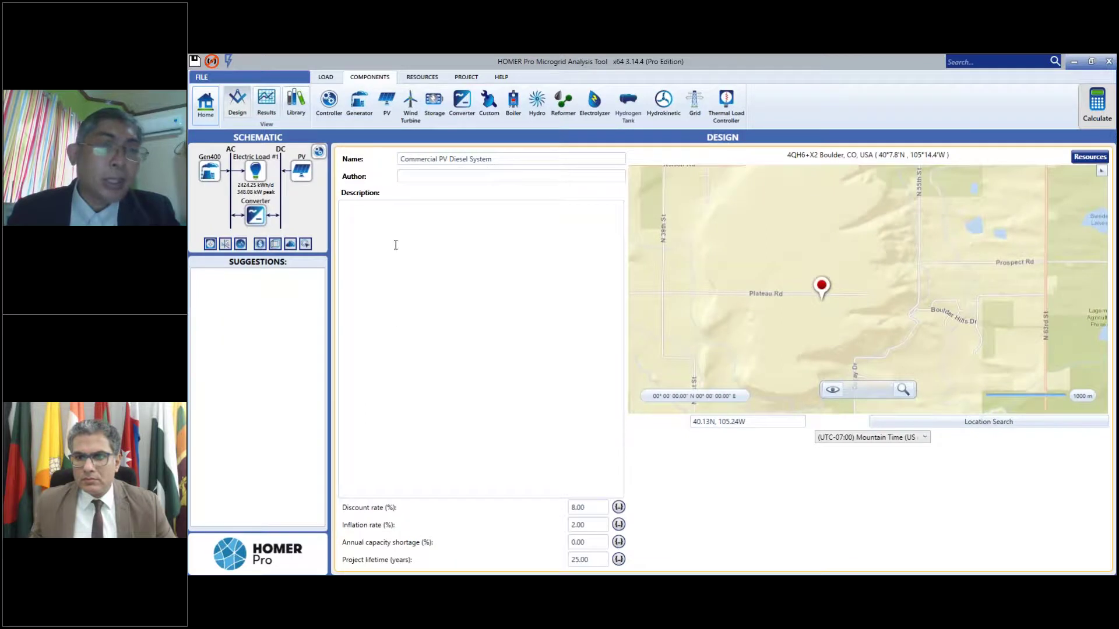
{"action": "left_click", "coordinate": [302, 172]}
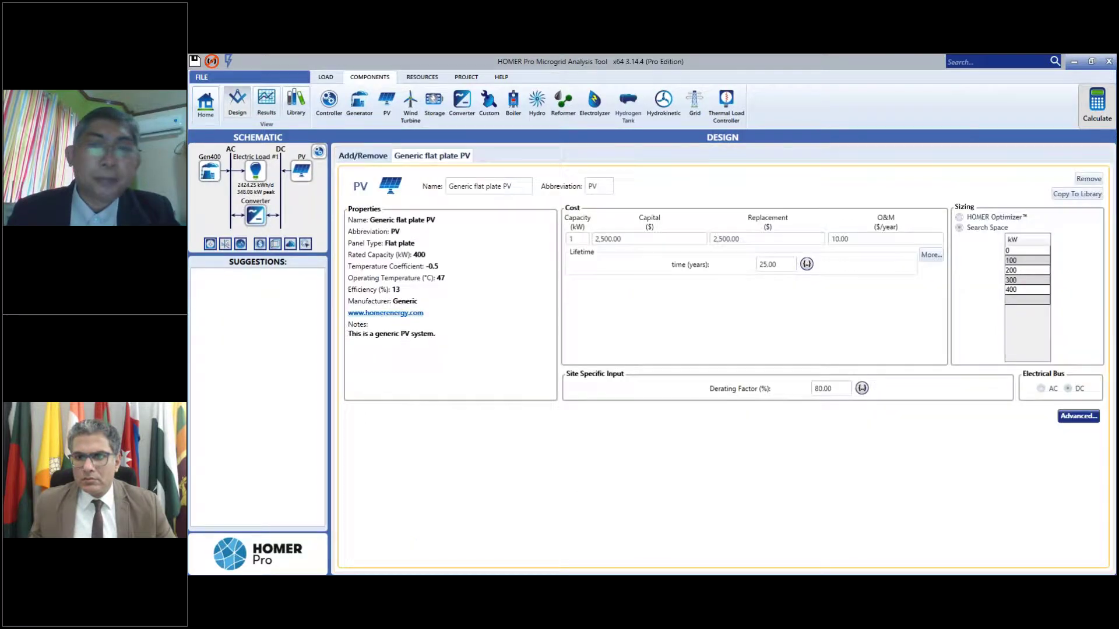
{"action": "left_click", "coordinate": [1072, 417]}
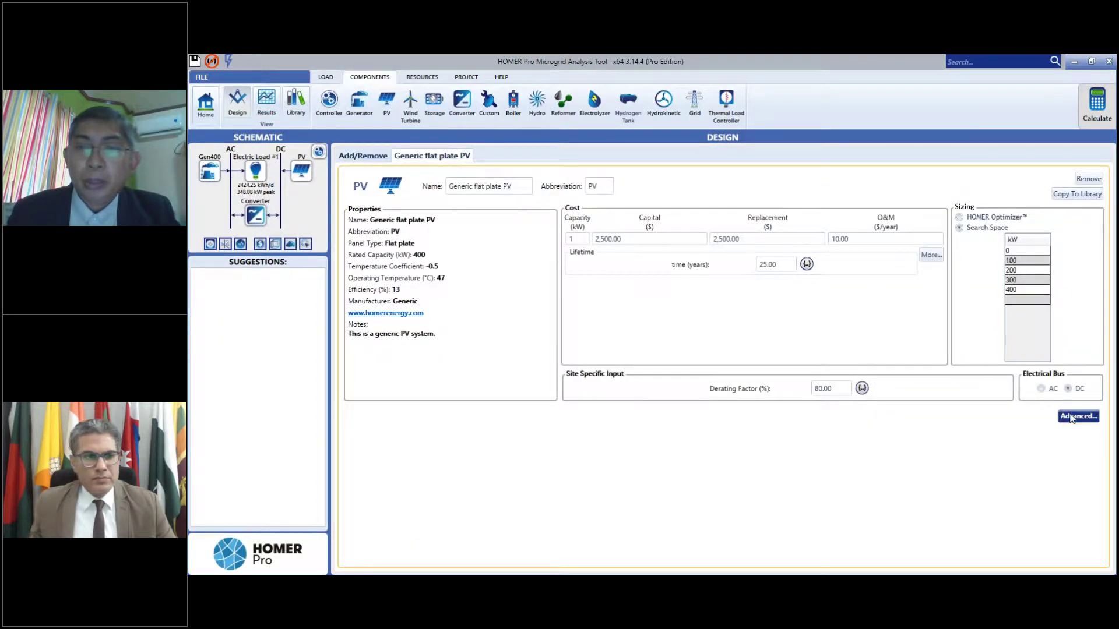
{"action": "left_click", "coordinate": [475, 195]}
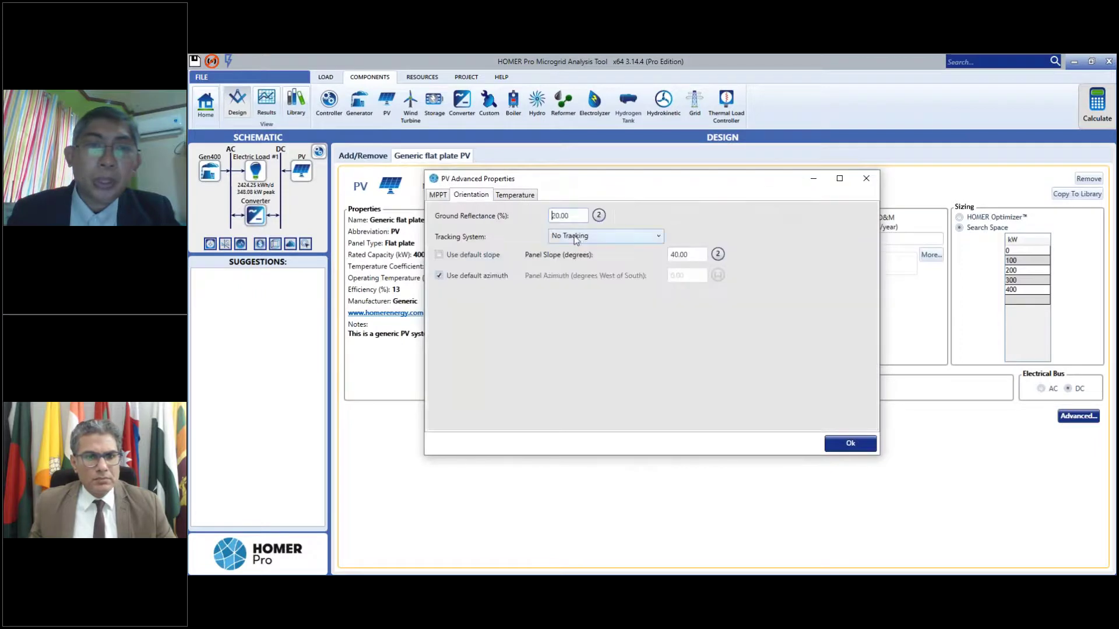
{"action": "left_click", "coordinate": [723, 254]}
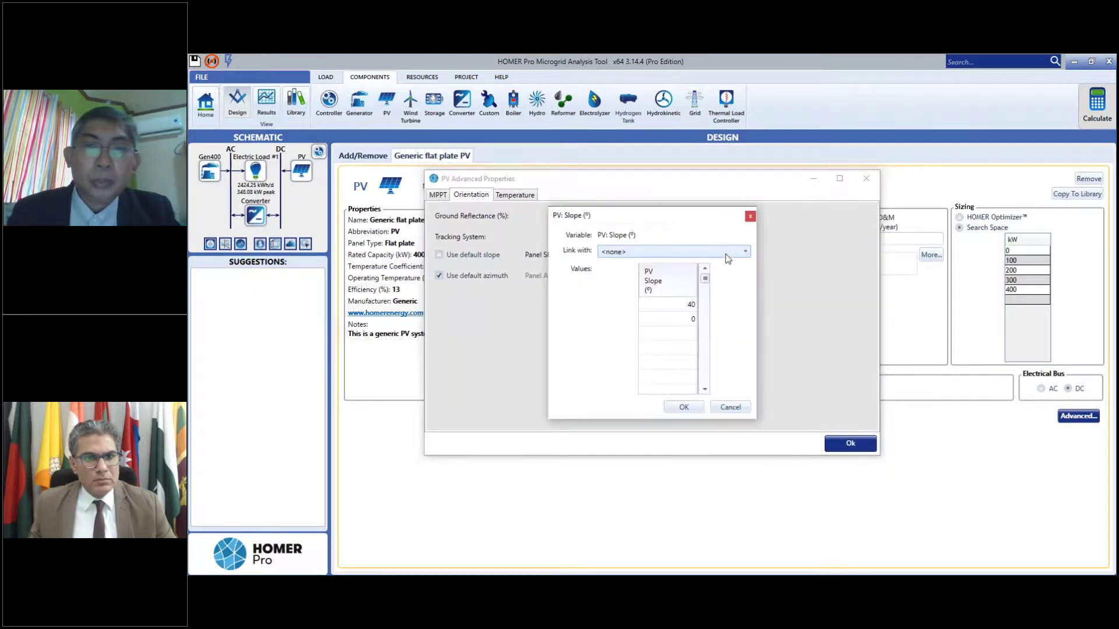
{"action": "left_click", "coordinate": [729, 408]}
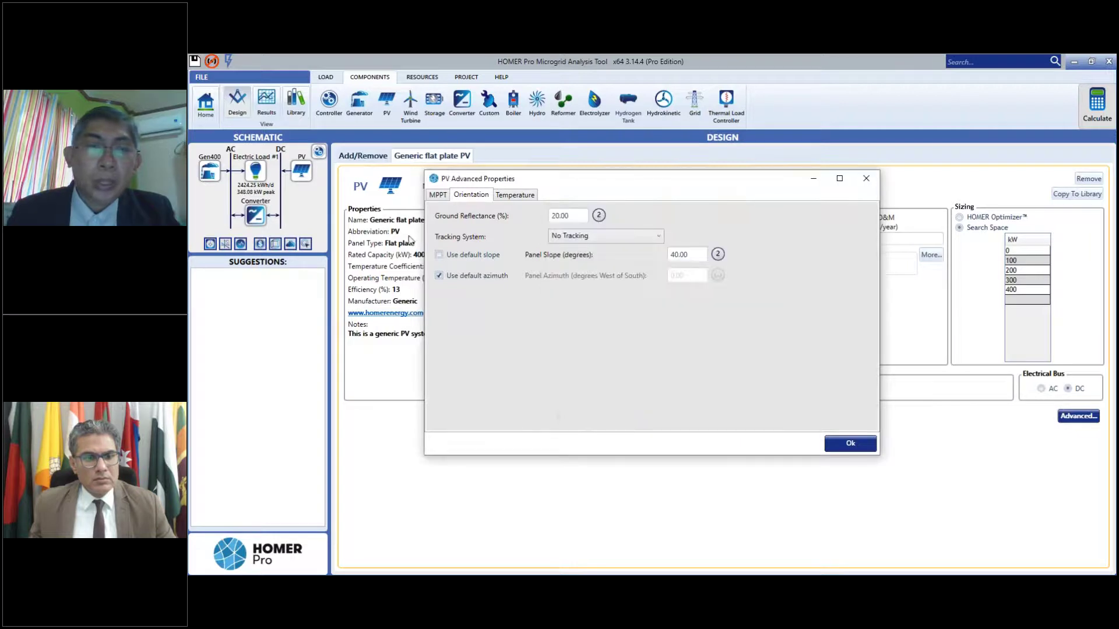
{"action": "left_click", "coordinate": [439, 254]}
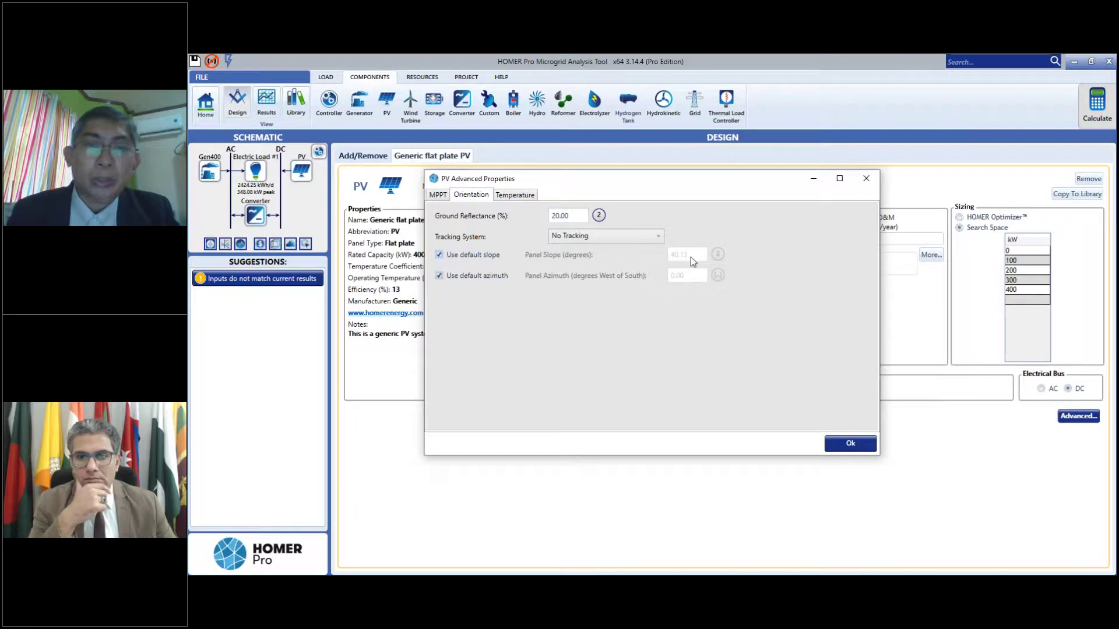
- Remove the 70% ground reflectance sensitivity value and accept the PV's advanced properties
{"action": "left_click", "coordinate": [598, 215]}
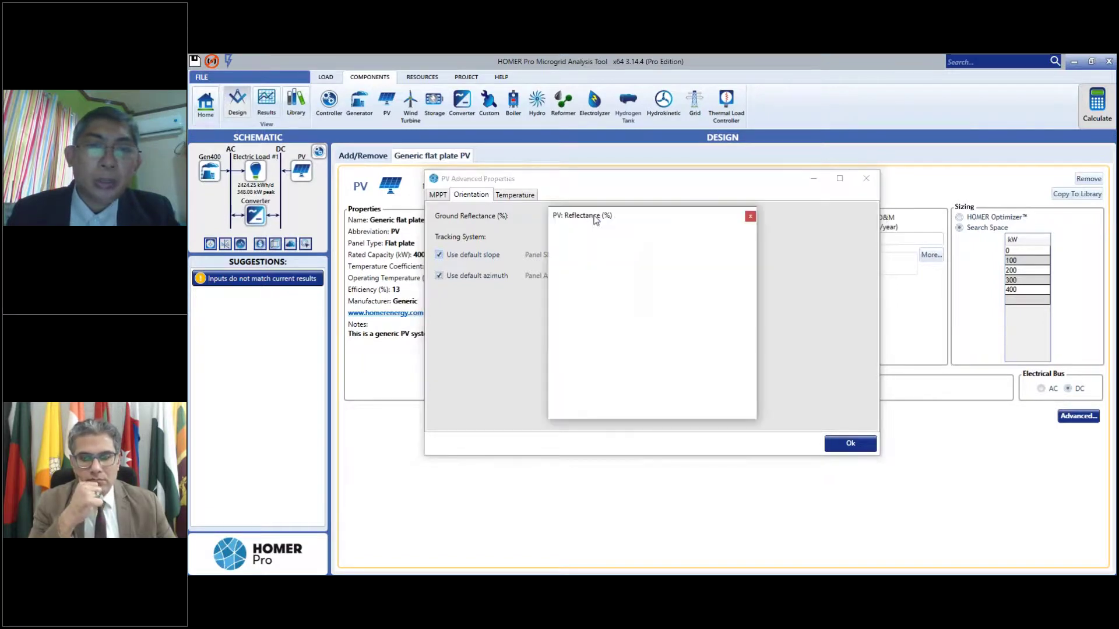
{"action": "left_click", "coordinate": [685, 319]}
{"action": "key", "text": "Delete"}
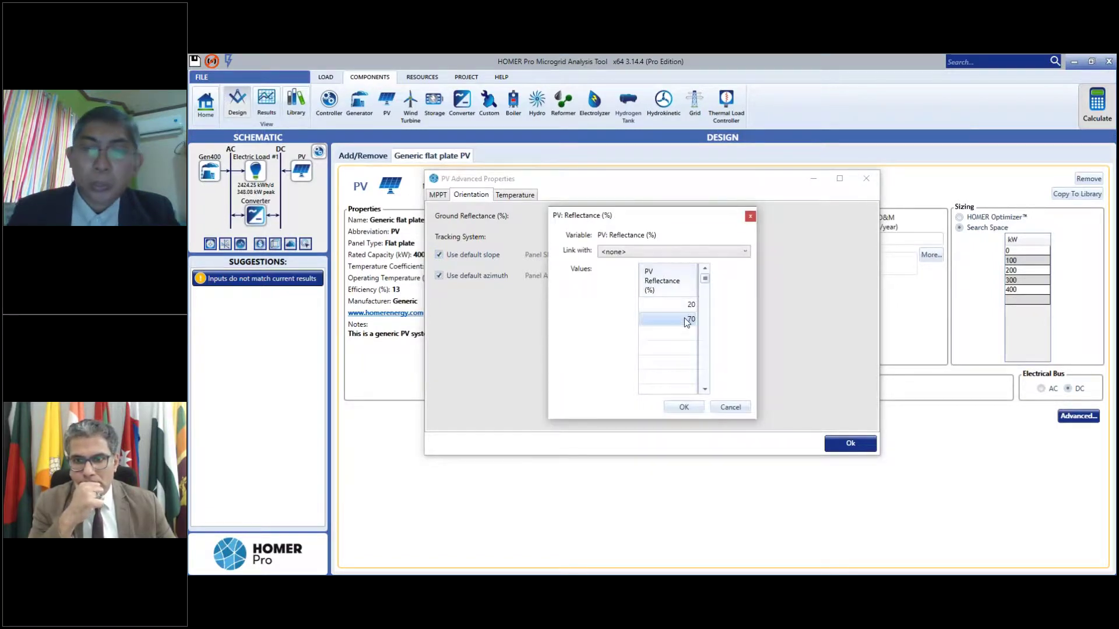
{"action": "left_click", "coordinate": [683, 407]}
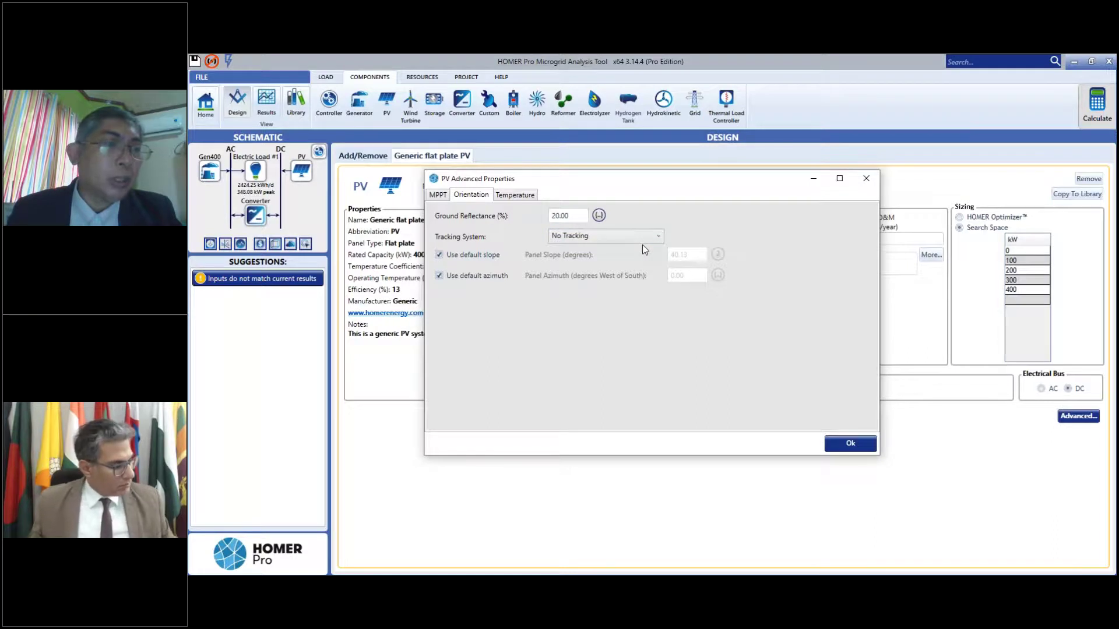
{"action": "left_click", "coordinate": [849, 444]}
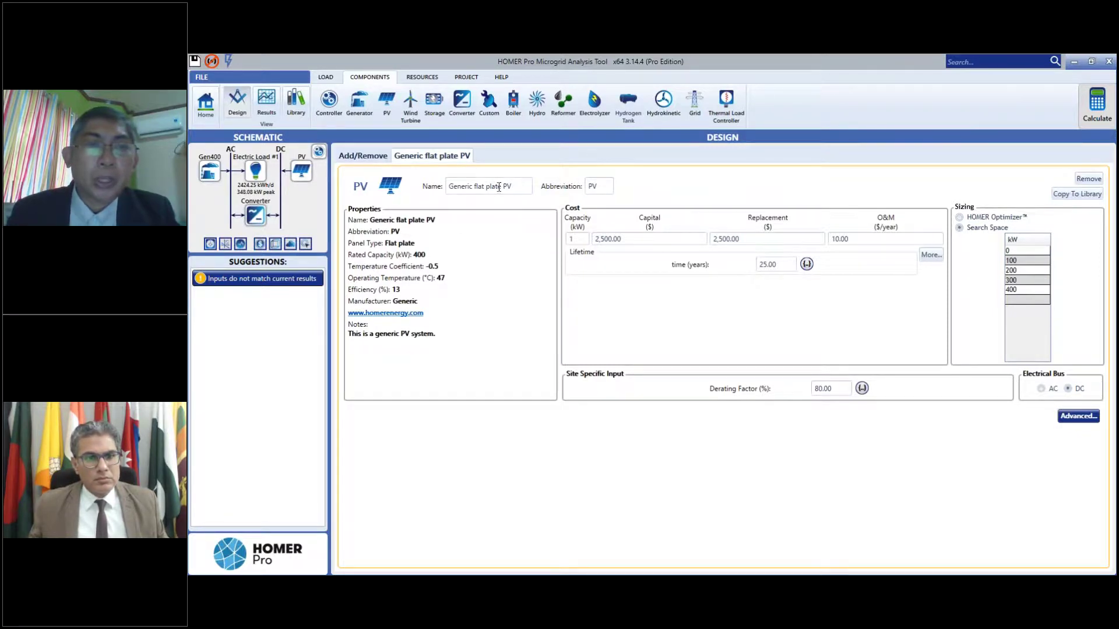
- Rename the Generic flat plate PV as AC PV
{"action": "left_click_drag", "start_coordinate": [502, 185], "coordinate": [385, 189]}
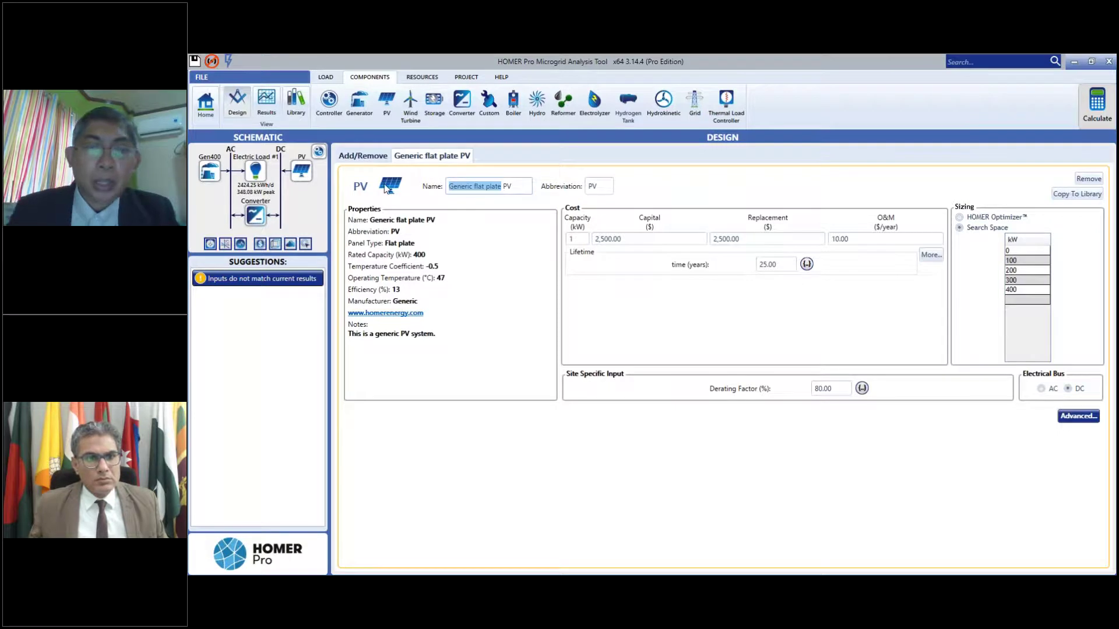
{"action": "type", "text": "AC"}
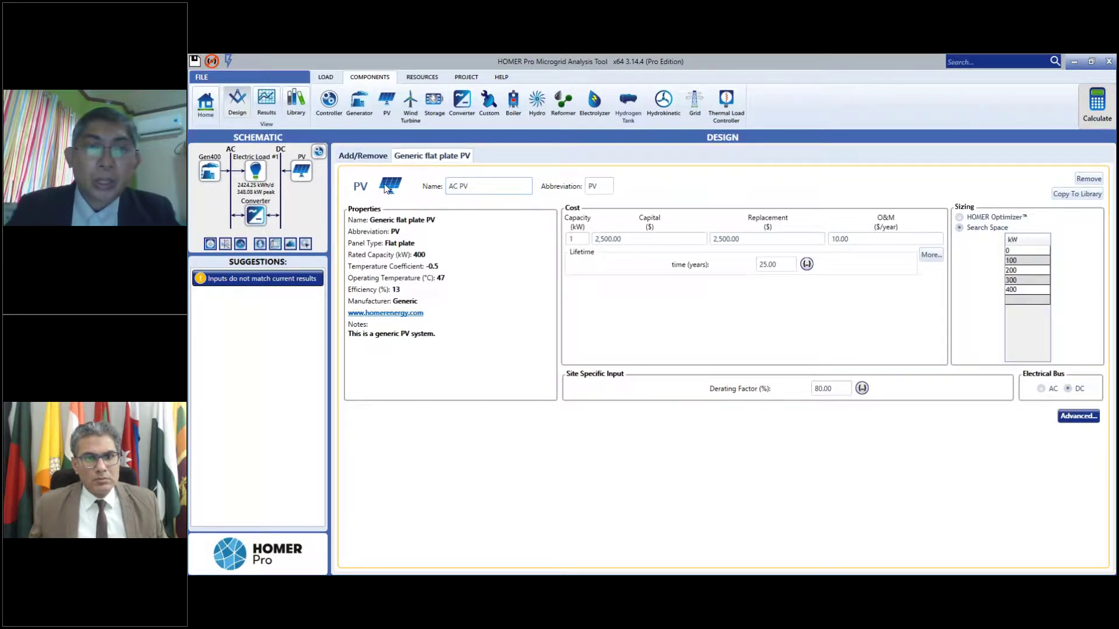
- Switch the PV to the AC electrical bus and remove the system converter from the design
{"action": "left_click", "coordinate": [1042, 388]}
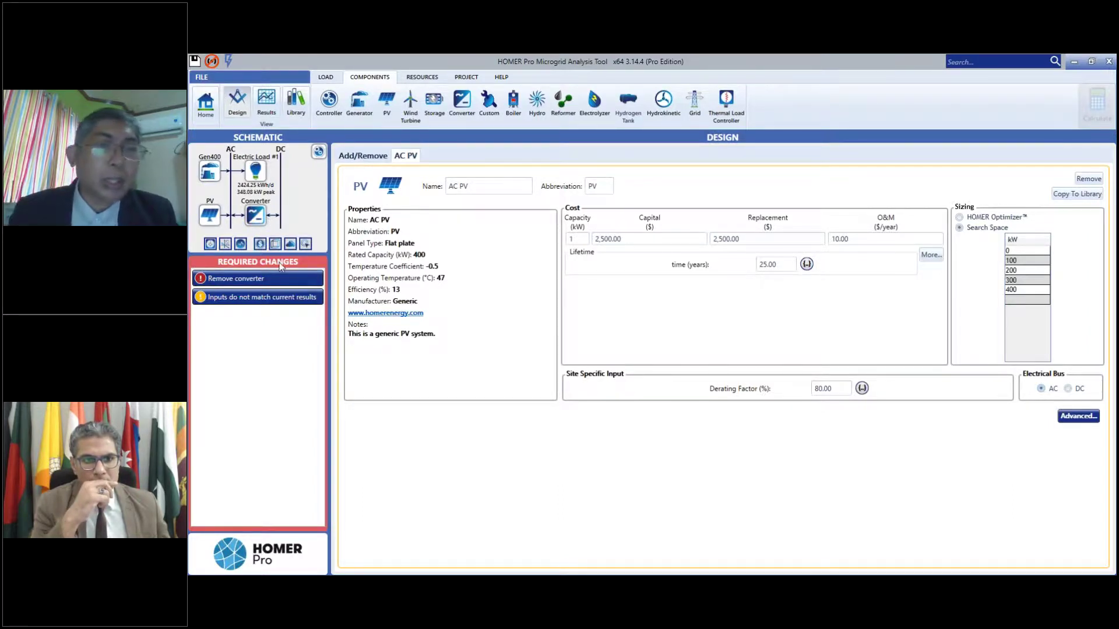
{"action": "left_click", "coordinate": [249, 278]}
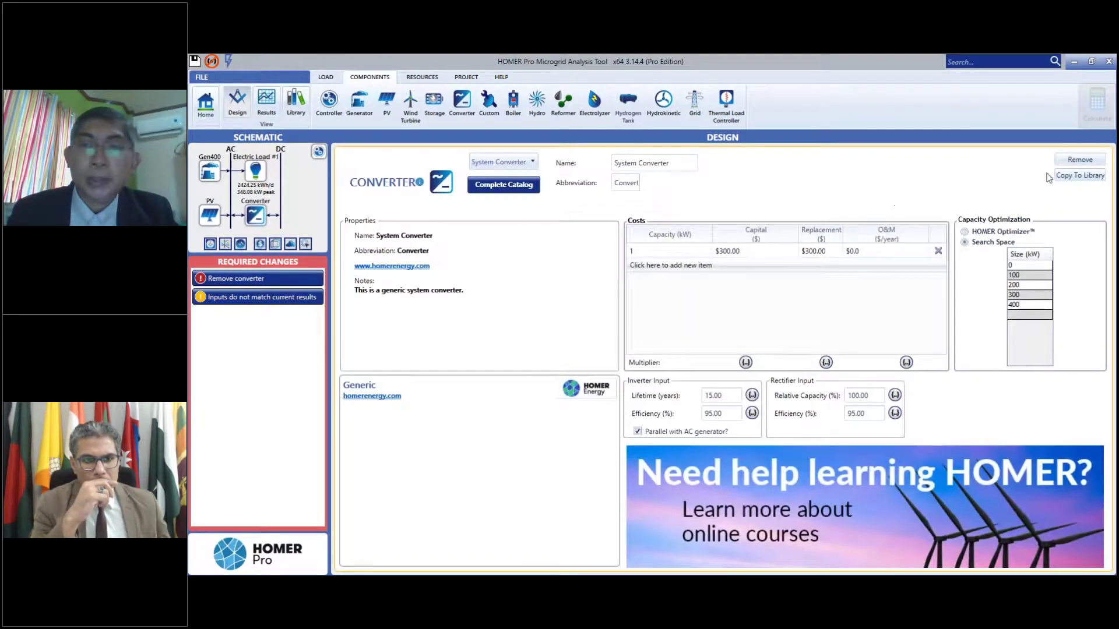
{"action": "left_click", "coordinate": [1079, 160]}
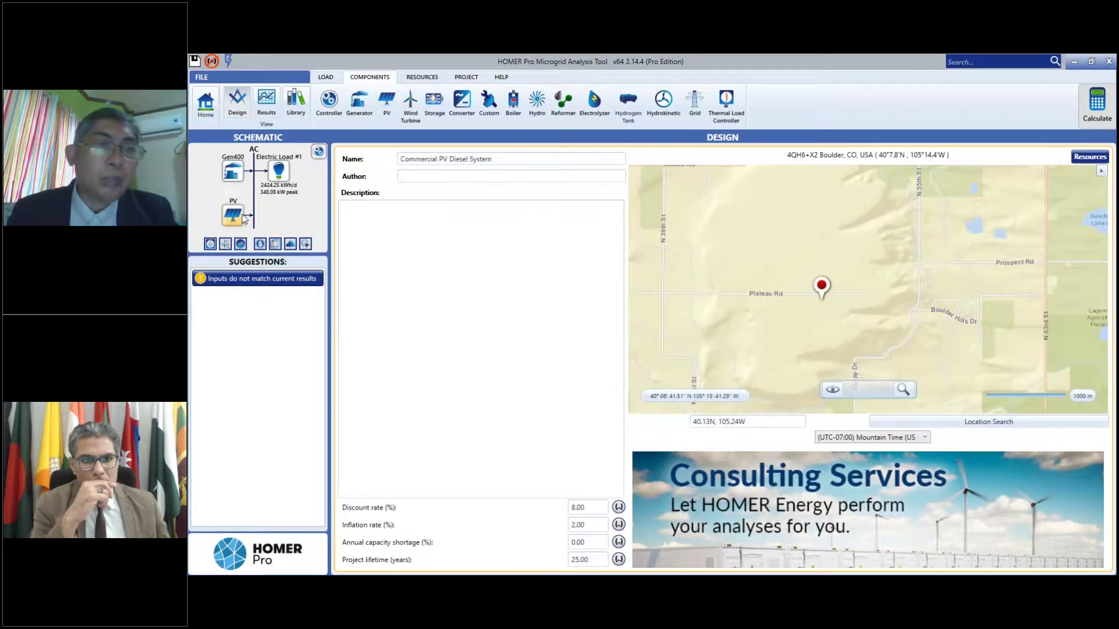
- Set the AC PV component's abbreviation to ACPV
{"action": "left_click", "coordinate": [238, 218]}
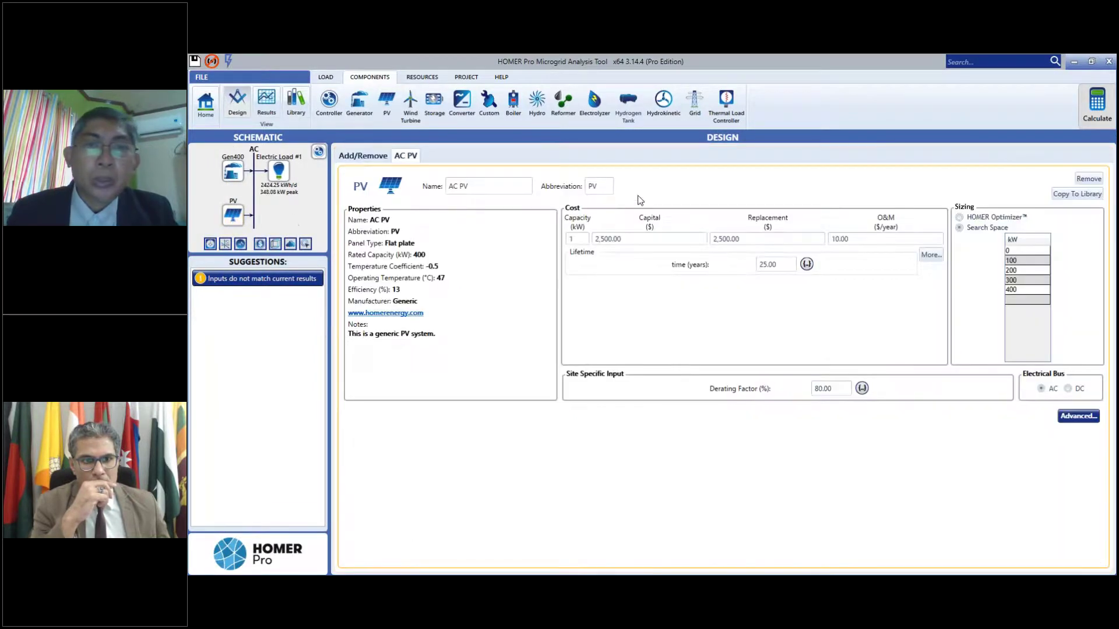
{"action": "left_click", "coordinate": [590, 187]}
{"action": "type", "text": "AC"}
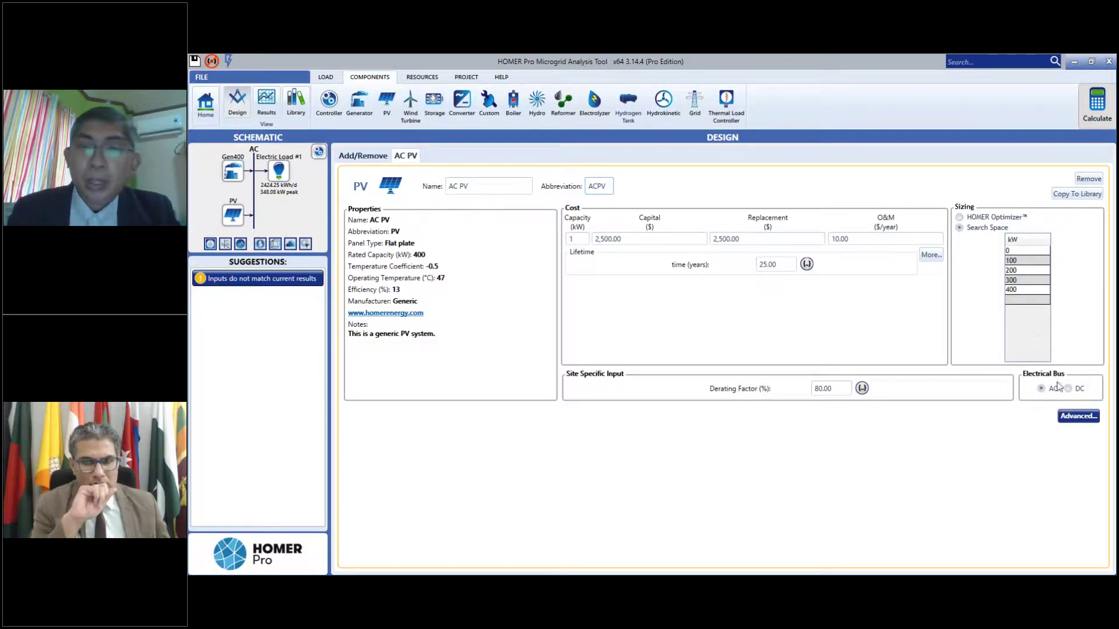
- Explicitly model the AC PV's inverter, with $300 capital, $300 replacement and $0 yearly O&M cost per 1 kW
{"action": "left_click", "coordinate": [1081, 417]}
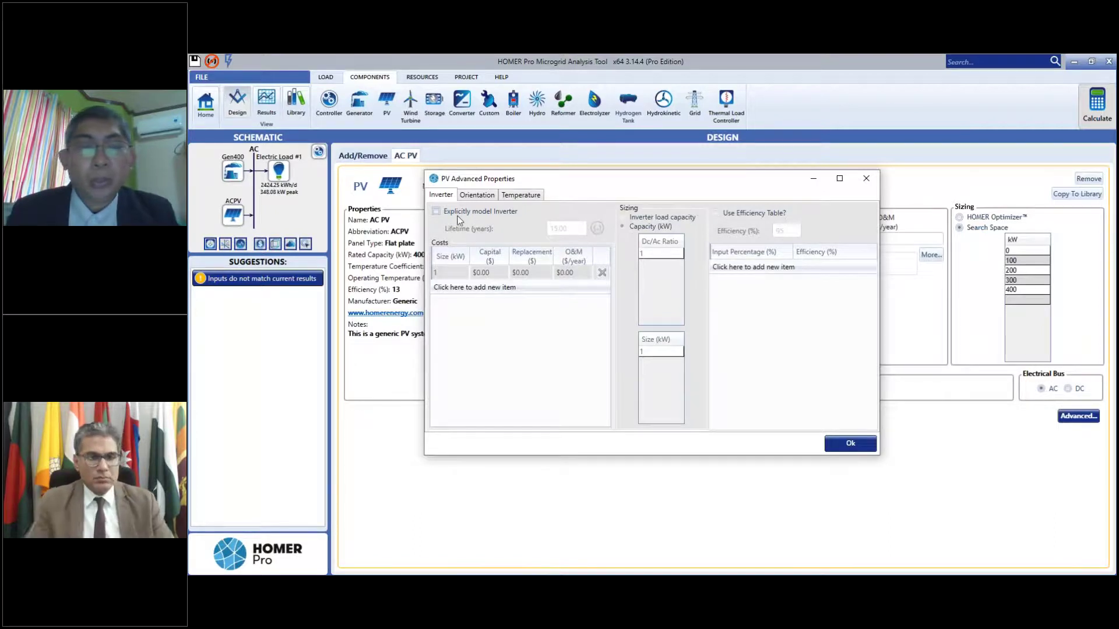
{"action": "left_click", "coordinate": [437, 213]}
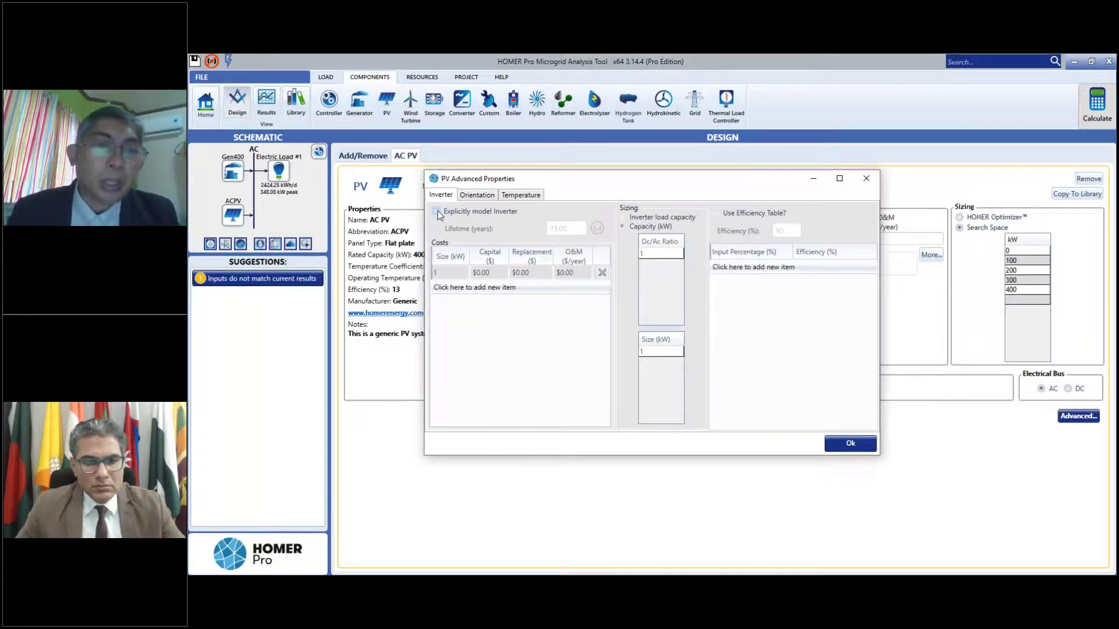
{"action": "left_click", "coordinate": [500, 272]}
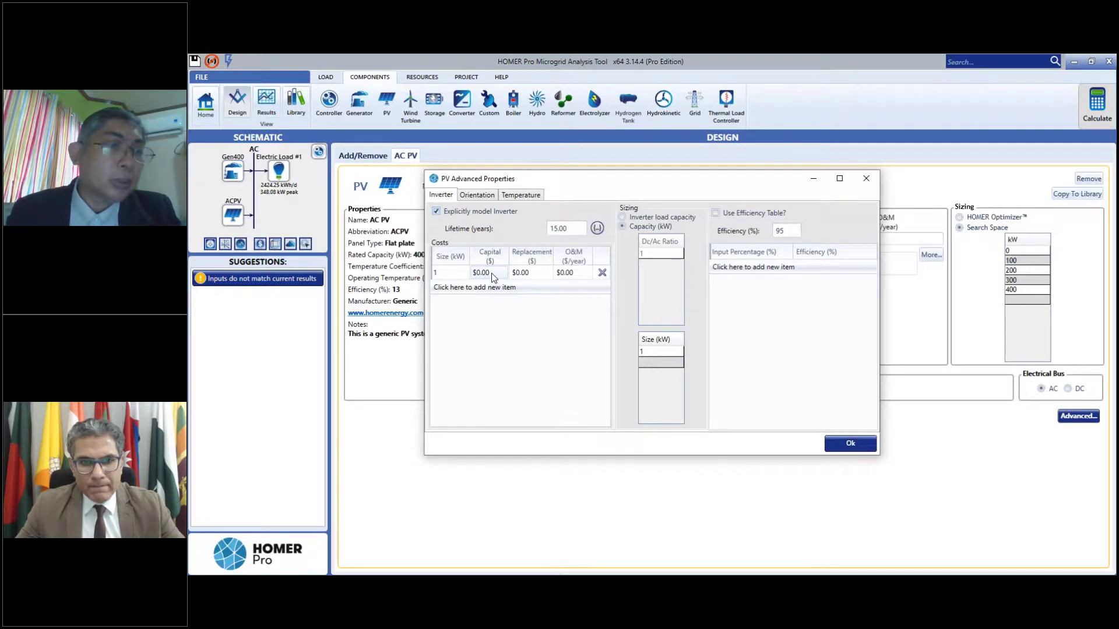
{"action": "left_click", "coordinate": [494, 277]}
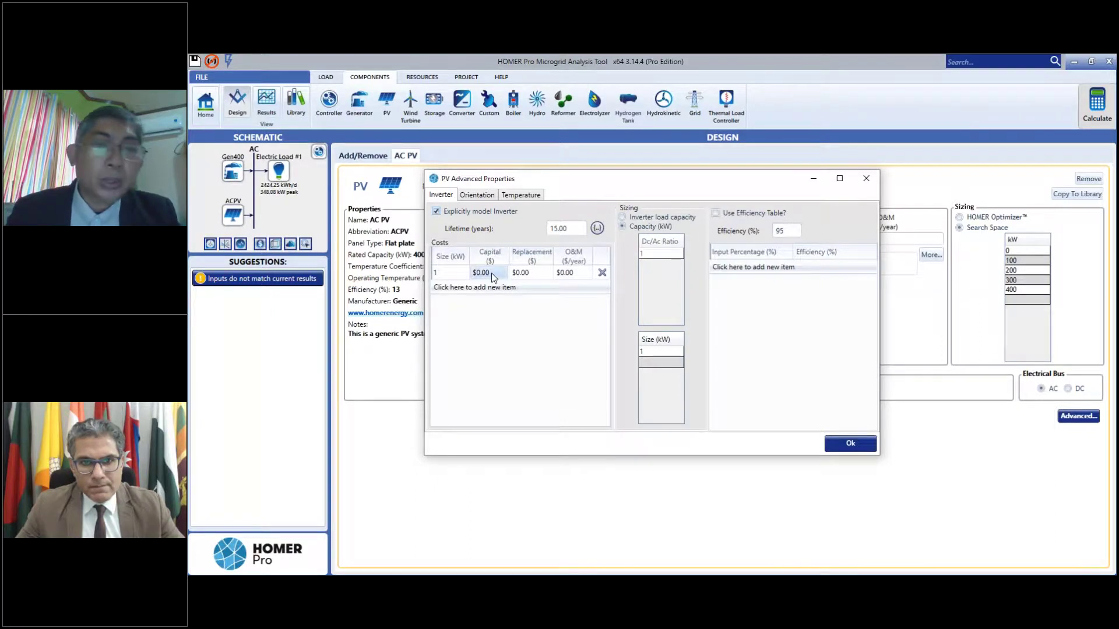
{"action": "type", "text": "300"}
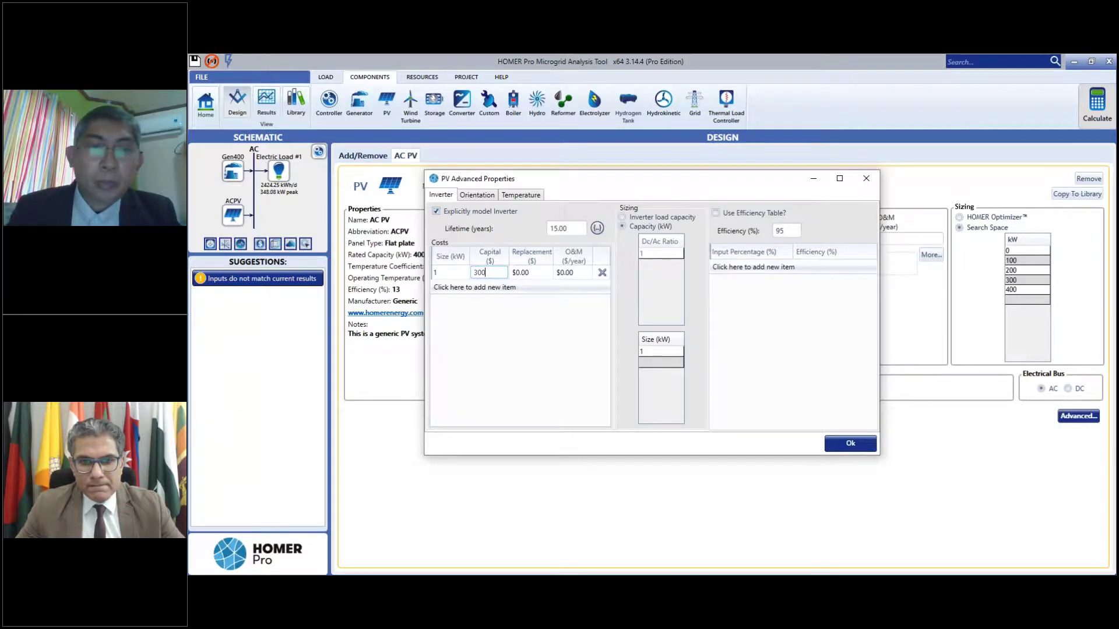
{"action": "left_click", "coordinate": [531, 274]}
{"action": "type", "text": "300"}
{"action": "left_click", "coordinate": [574, 273]}
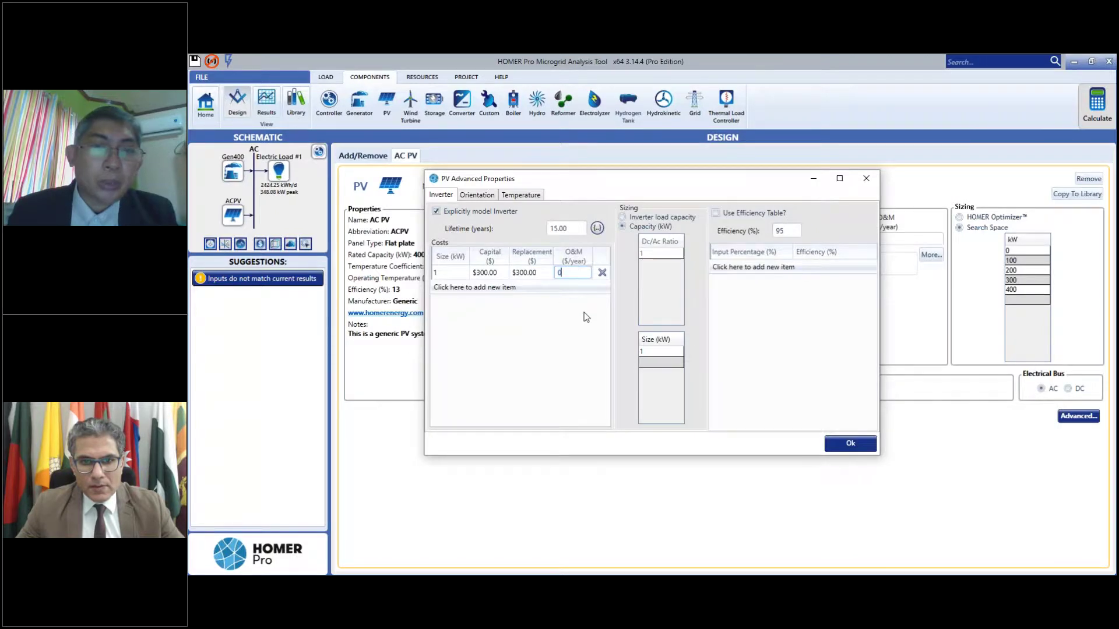
{"action": "type", "text": "0"}
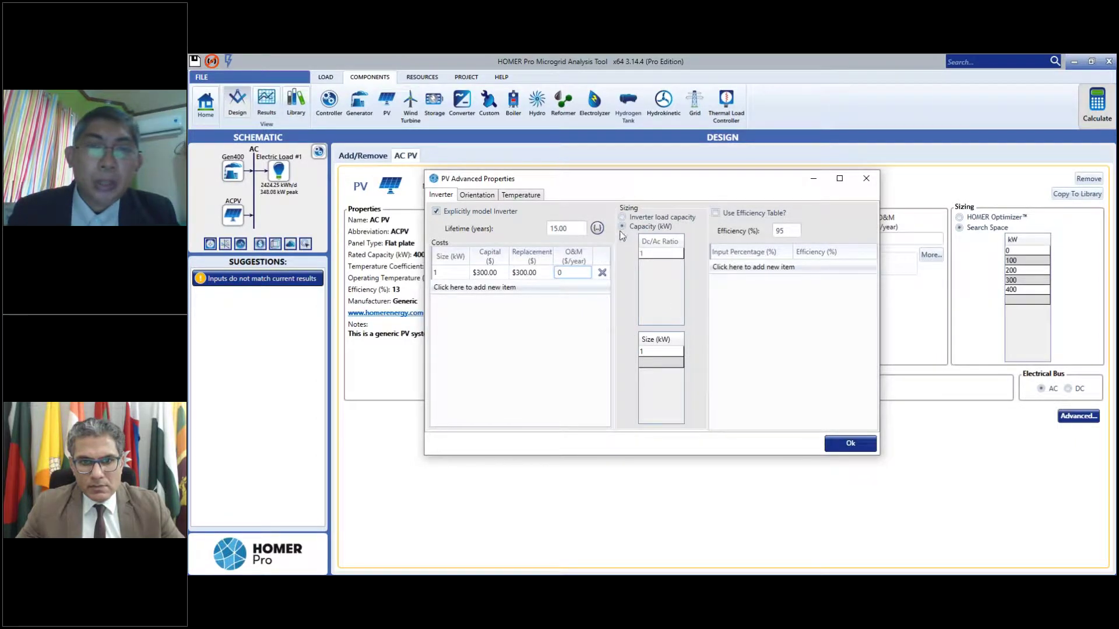
- Set the inverter's capacity search space to 0, 100, 200, 300 and 400 kW
{"action": "left_click", "coordinate": [662, 356]}
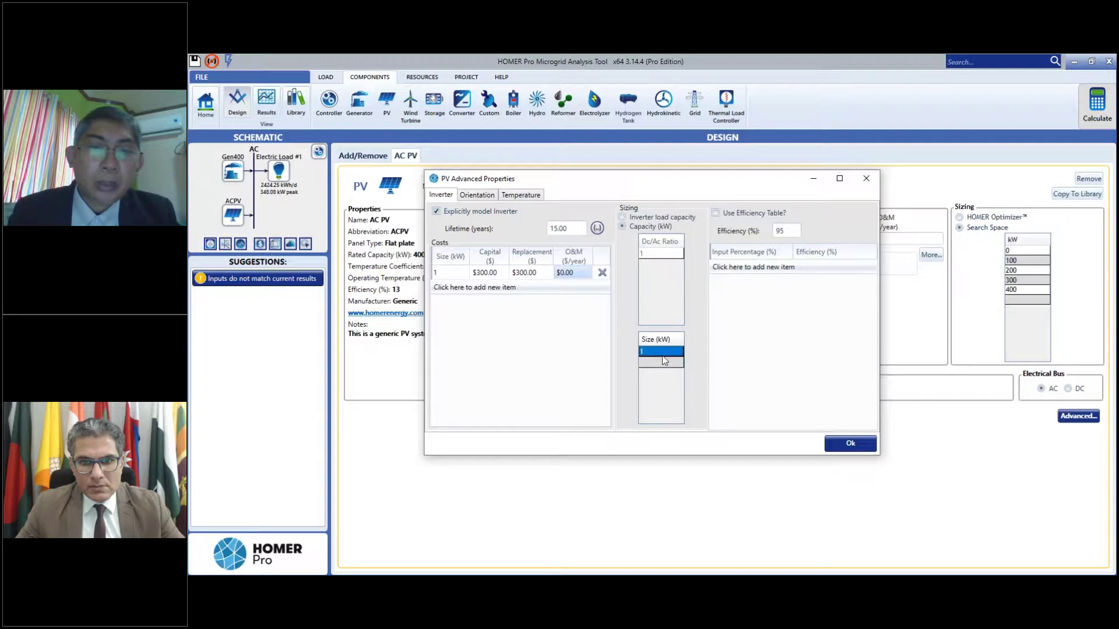
{"action": "type", "text": "0"}
{"action": "key", "text": "Return"}
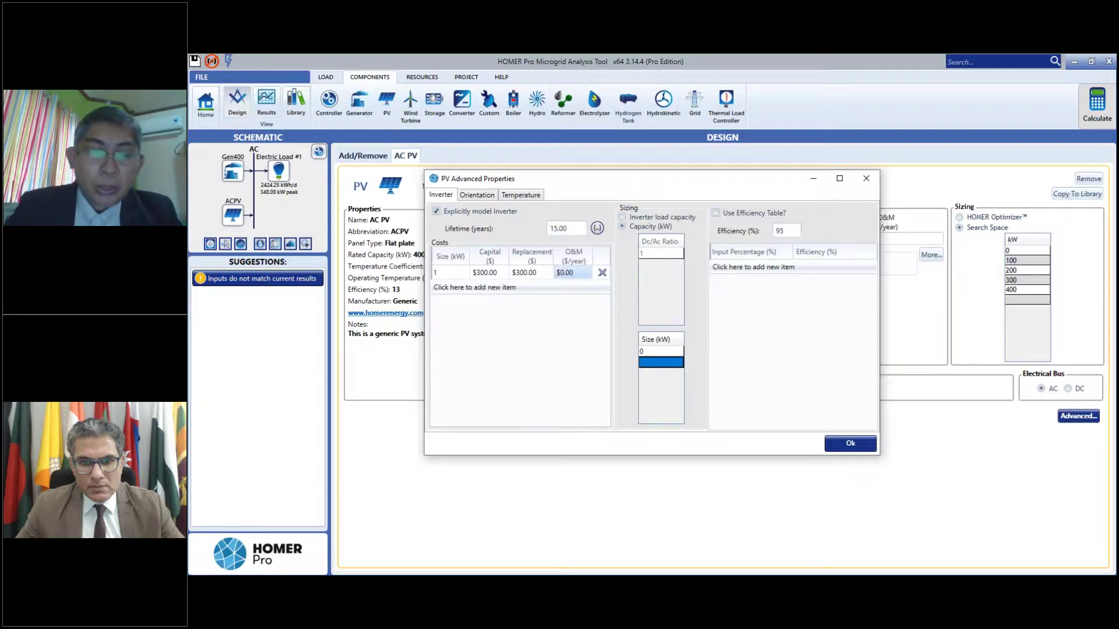
{"action": "type", "text": "100"}
{"action": "key", "text": "Return"}
{"action": "type", "text": "200"}
{"action": "key", "text": "Return"}
{"action": "type", "text": "300"}
{"action": "key", "text": "Return"}
{"action": "type", "text": "40"}
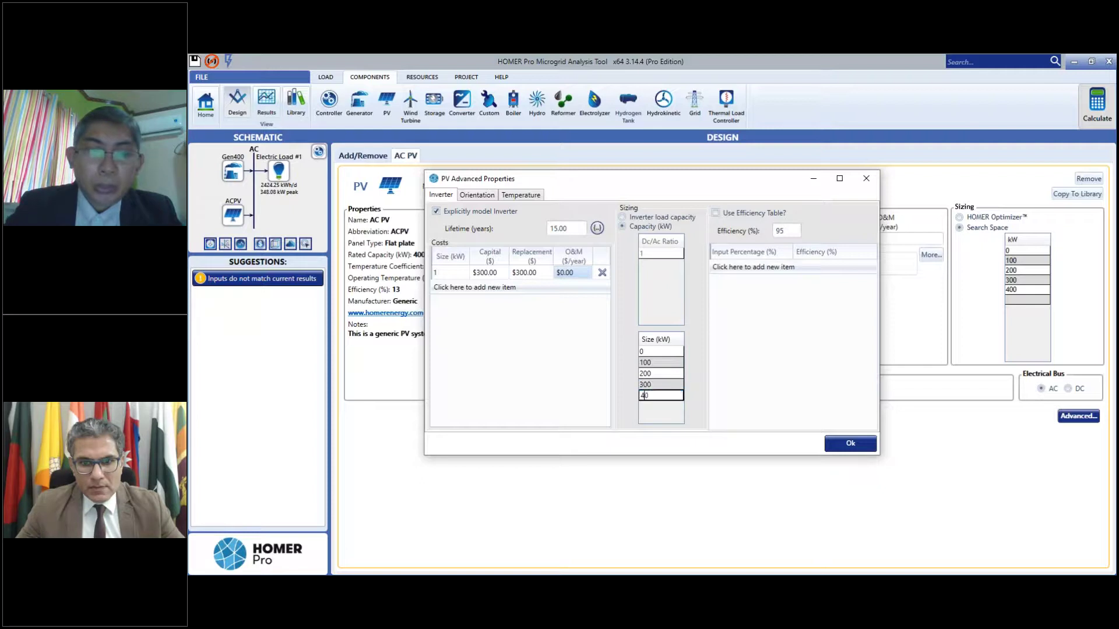
{"action": "type", "text": "0"}
{"action": "key", "text": "Return"}
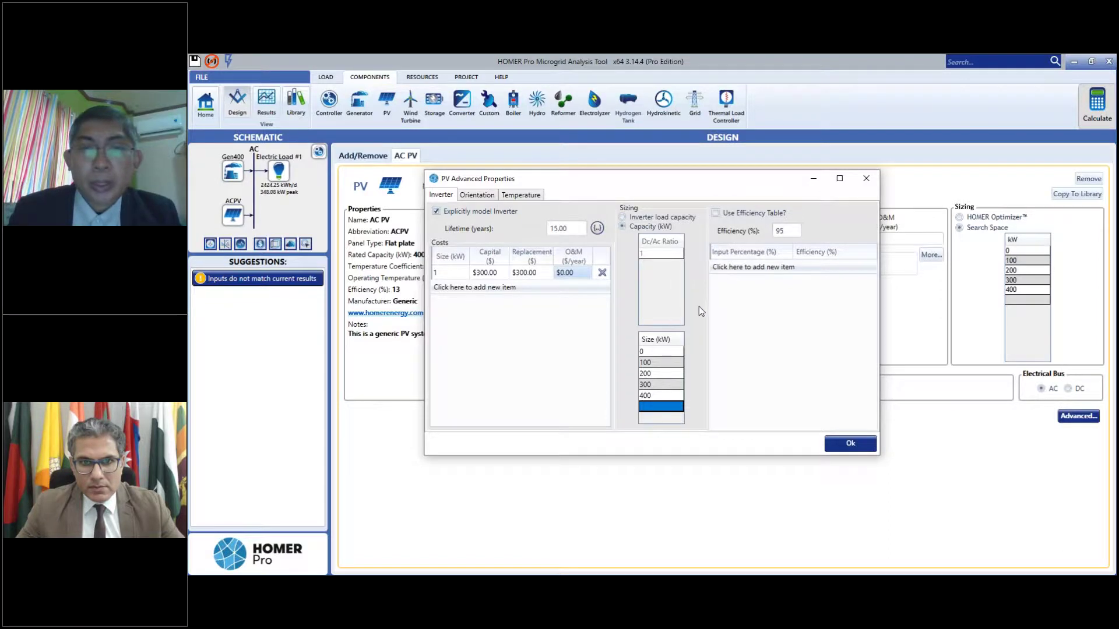
- Use an efficiency table for the inverter, with 85% efficiency at 5% input and 96% at 10% input
{"action": "left_click", "coordinate": [715, 213]}
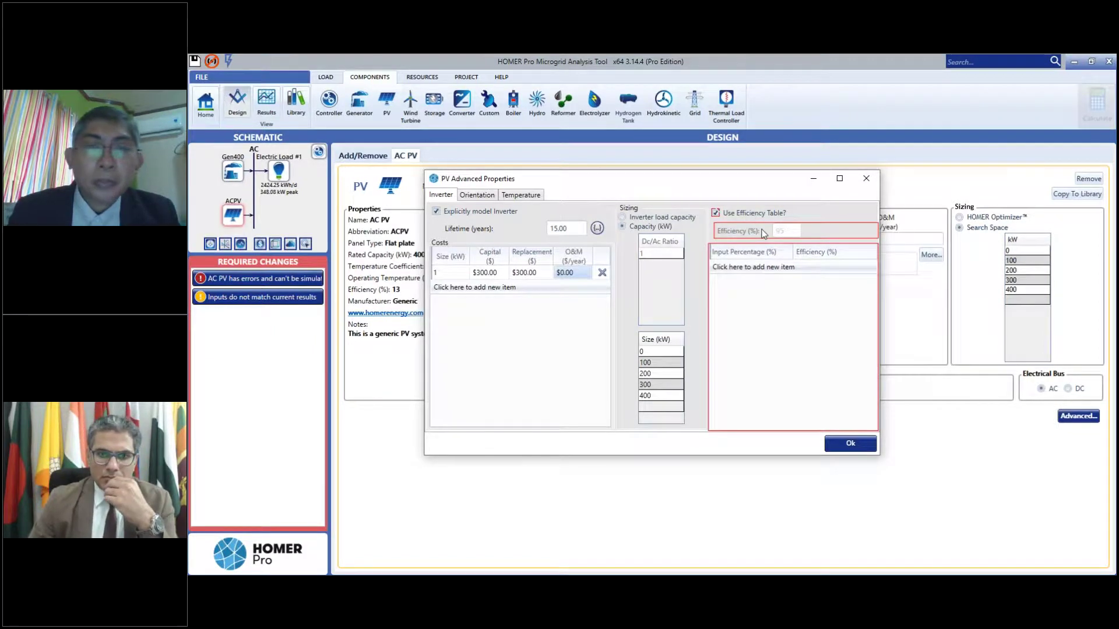
{"action": "left_click", "coordinate": [751, 267]}
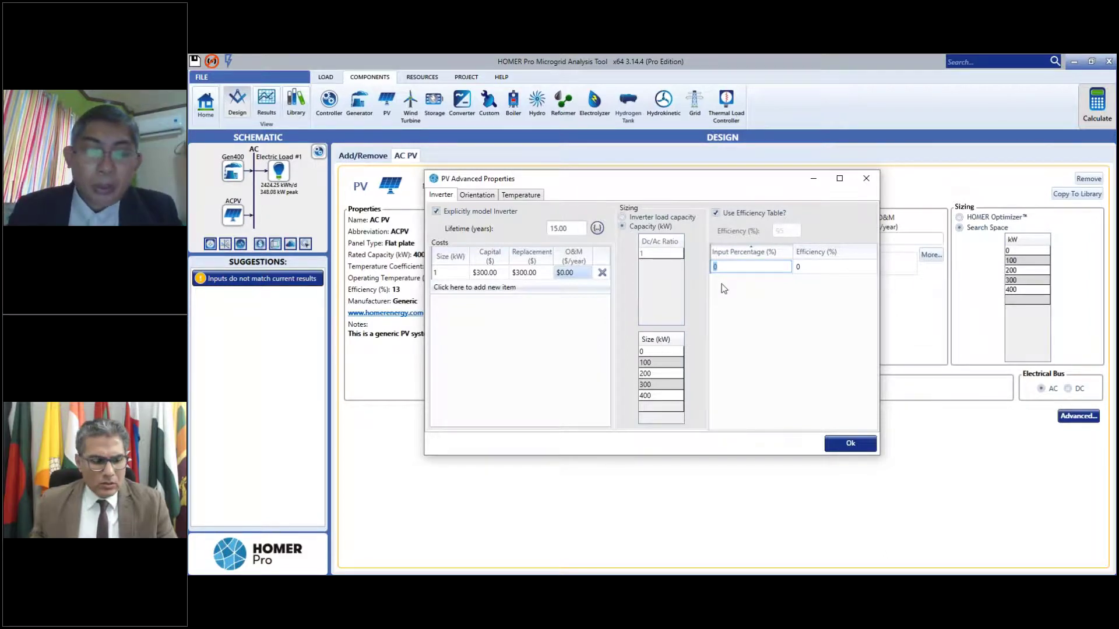
{"action": "type", "text": "5"}
{"action": "key", "text": "Tab"}
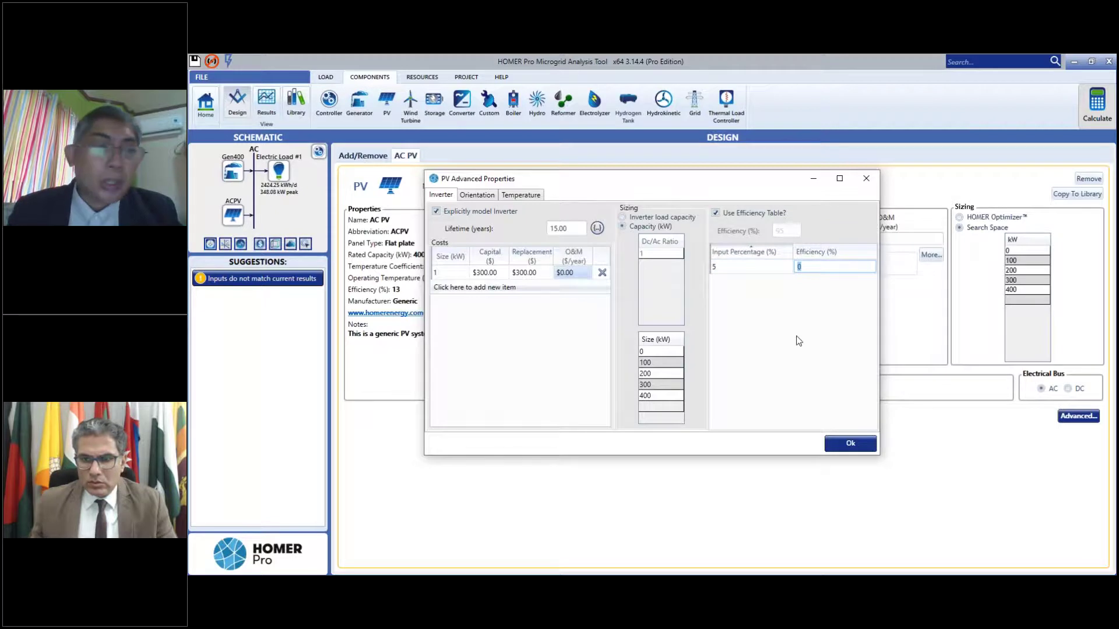
{"action": "type", "text": "85"}
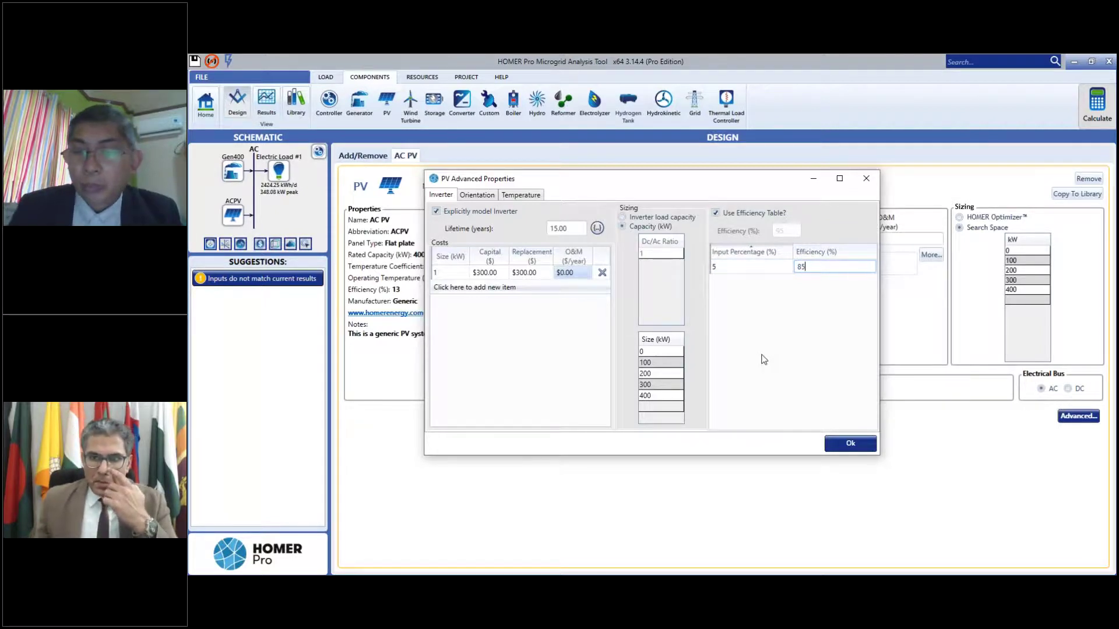
{"action": "key", "text": "Tab"}
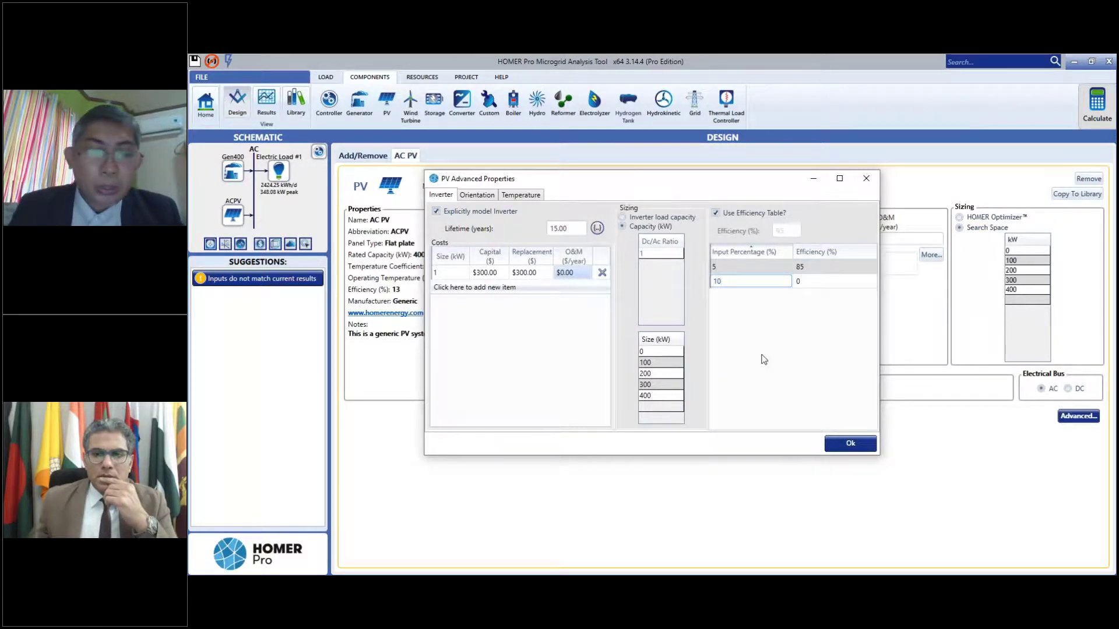
{"action": "key", "text": "Tab"}
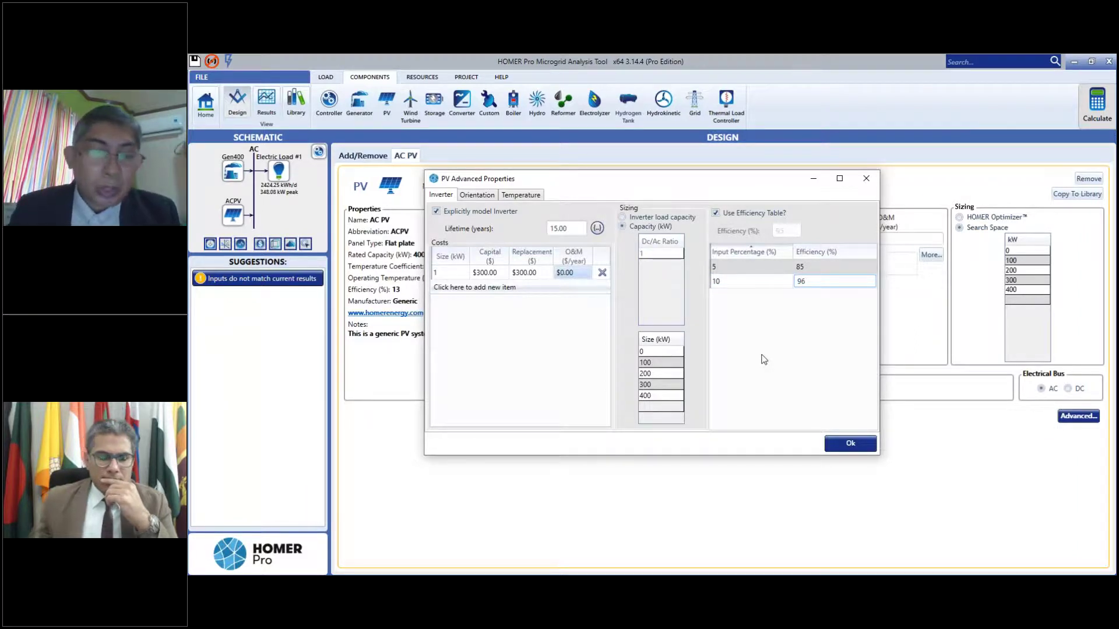
{"action": "key", "text": "Tab"}
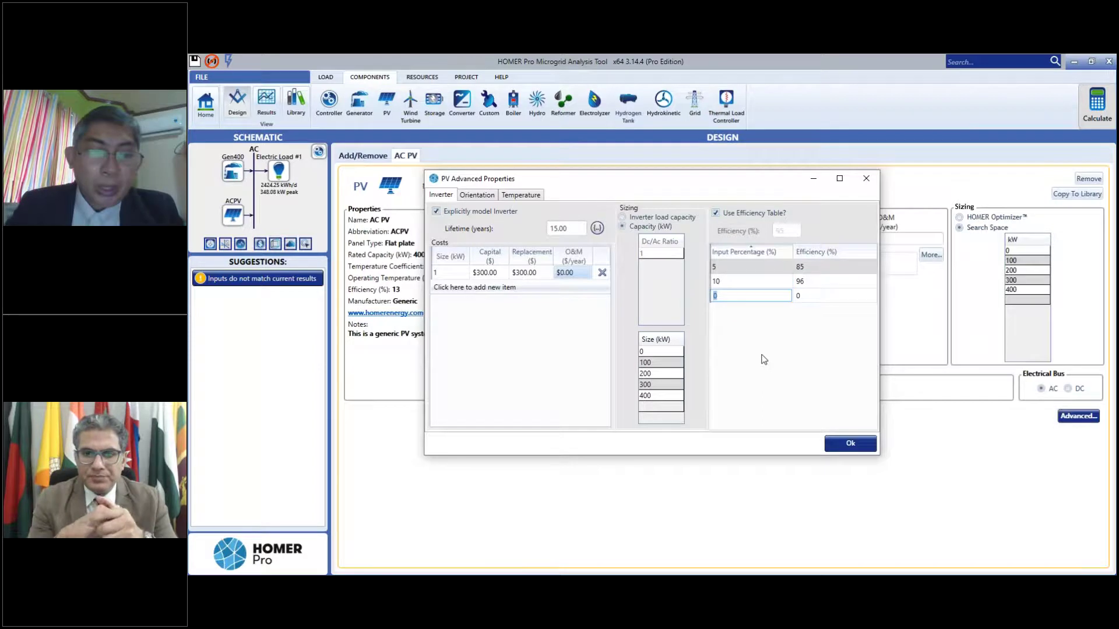
- Add inverter efficiency points of 97.5% at 40% input and 97% at 100% input
{"action": "type", "text": "40"}
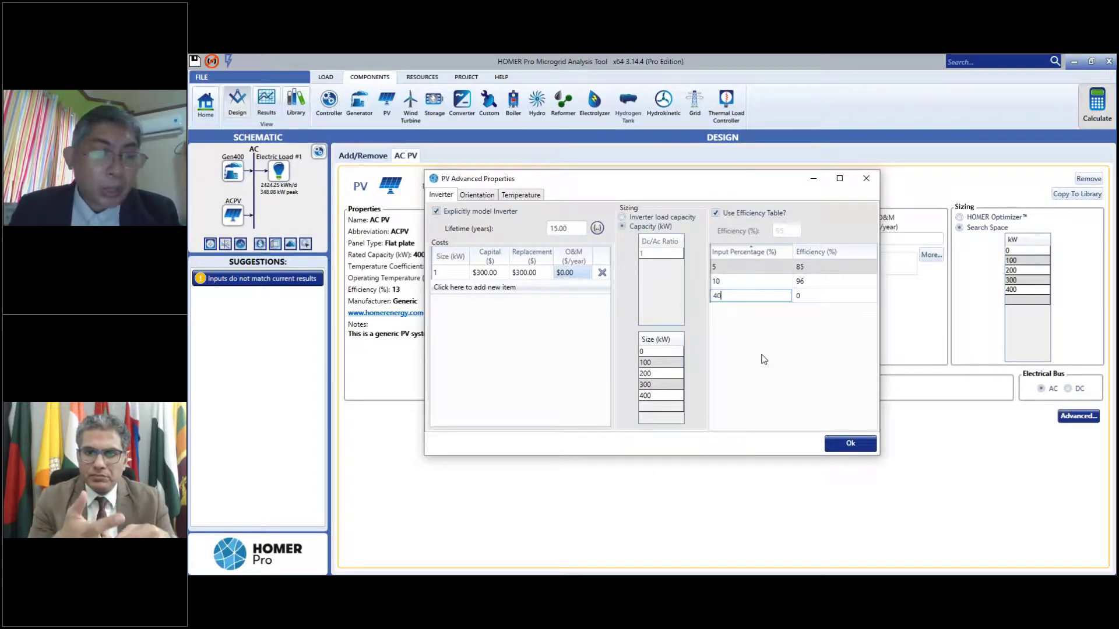
{"action": "key", "text": "Tab"}
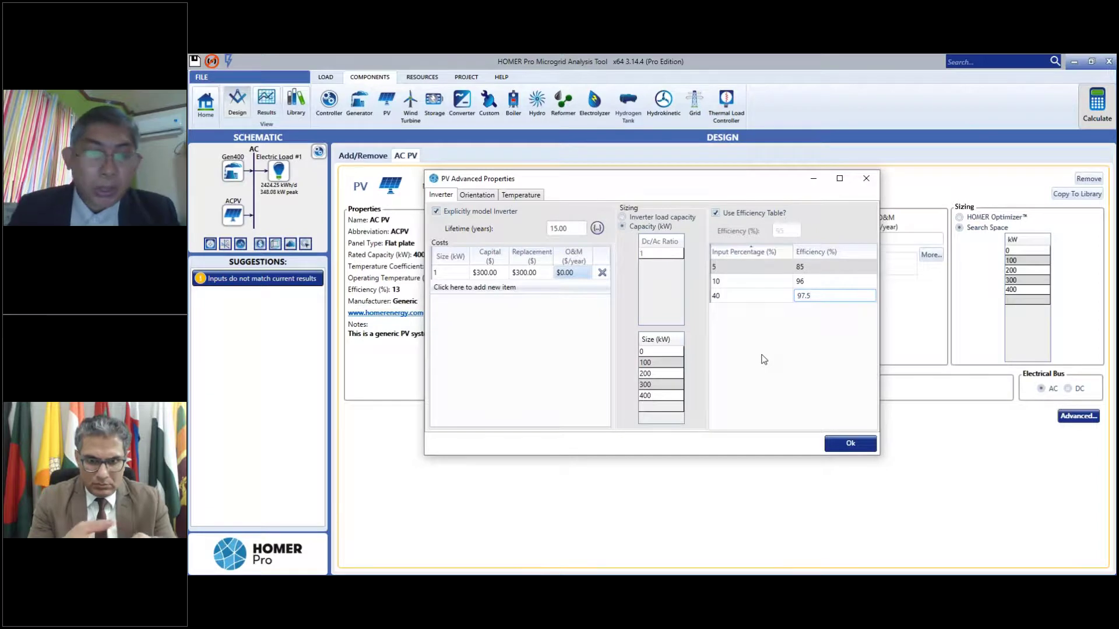
{"action": "type", "text": "97.5"}
{"action": "key", "text": "Tab"}
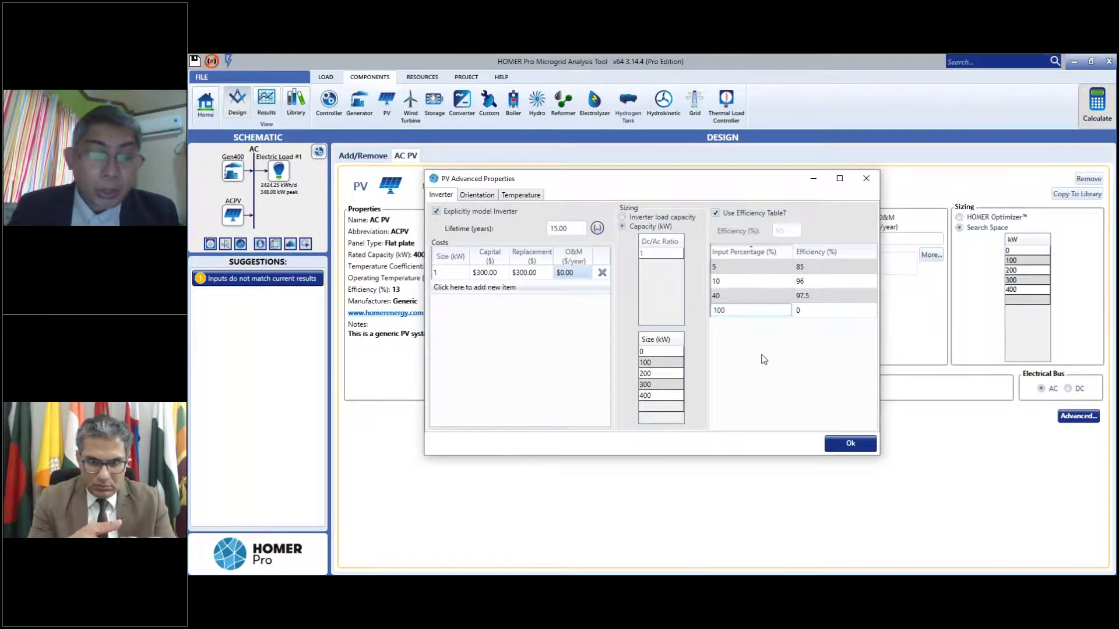
{"action": "key", "text": "Tab"}
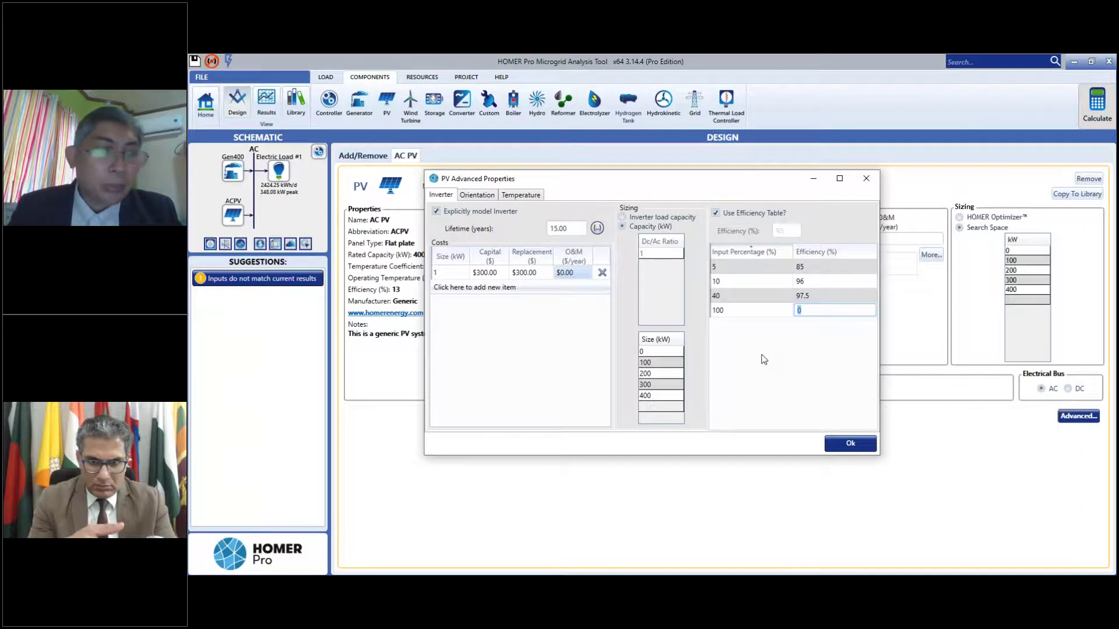
{"action": "type", "text": "97"}
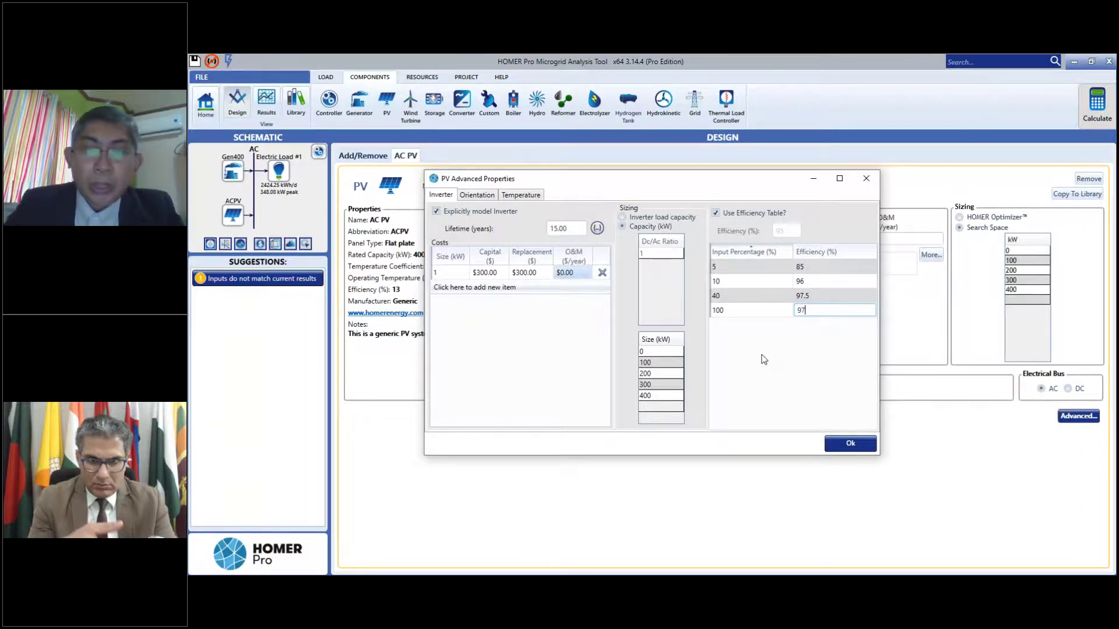
{"action": "left_click", "coordinate": [763, 360]}
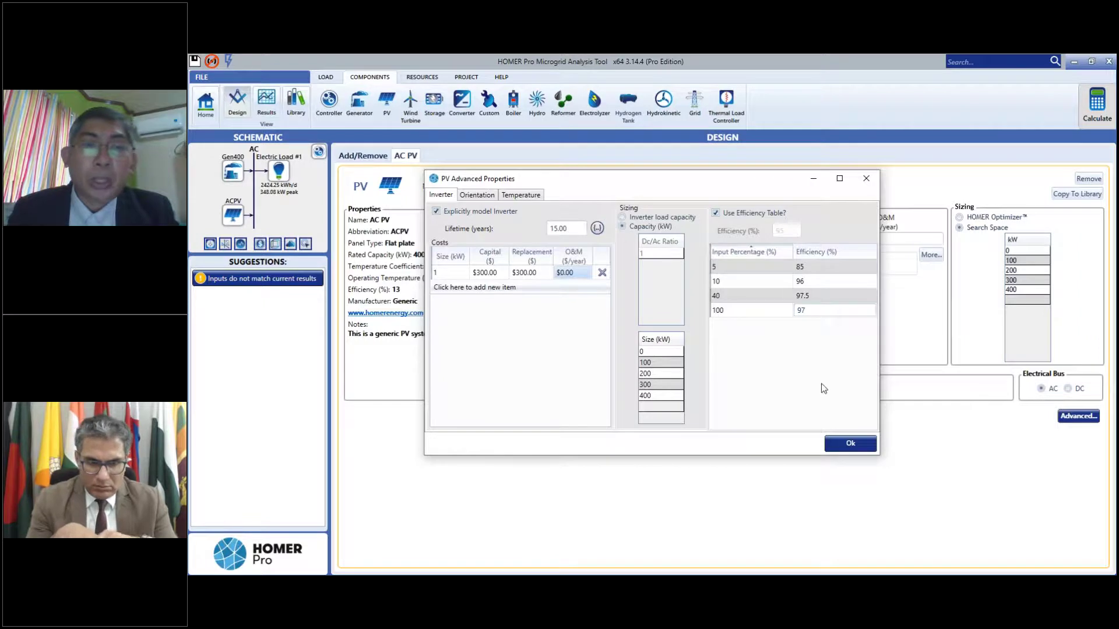
- Review the AC PV's orientation and temperature settings and accept its advanced properties
{"action": "left_click", "coordinate": [476, 195]}
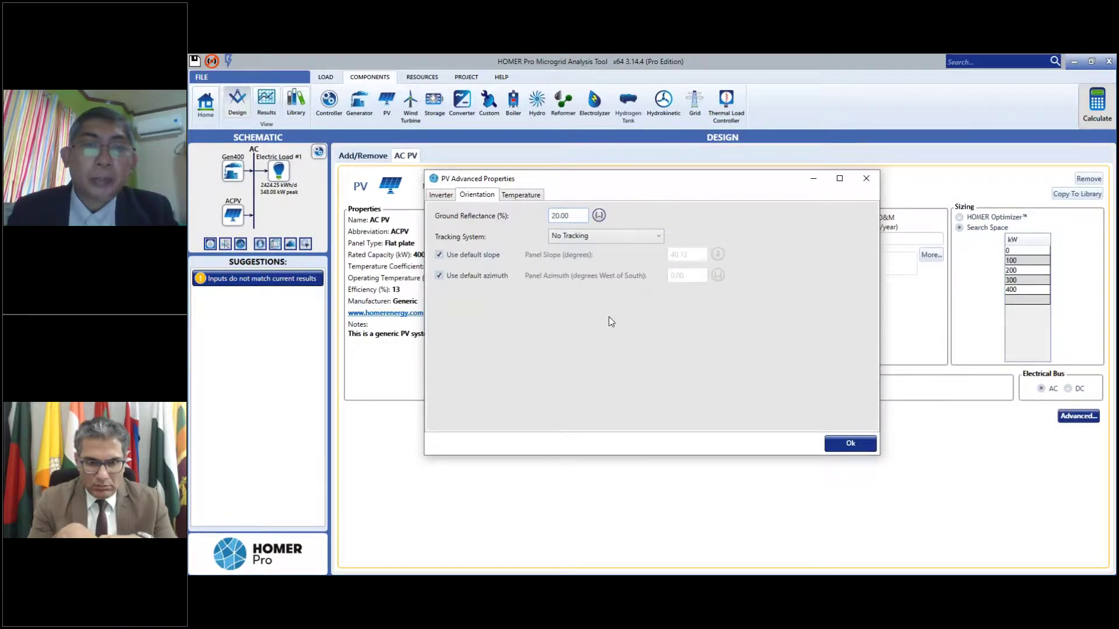
{"action": "left_click", "coordinate": [522, 194]}
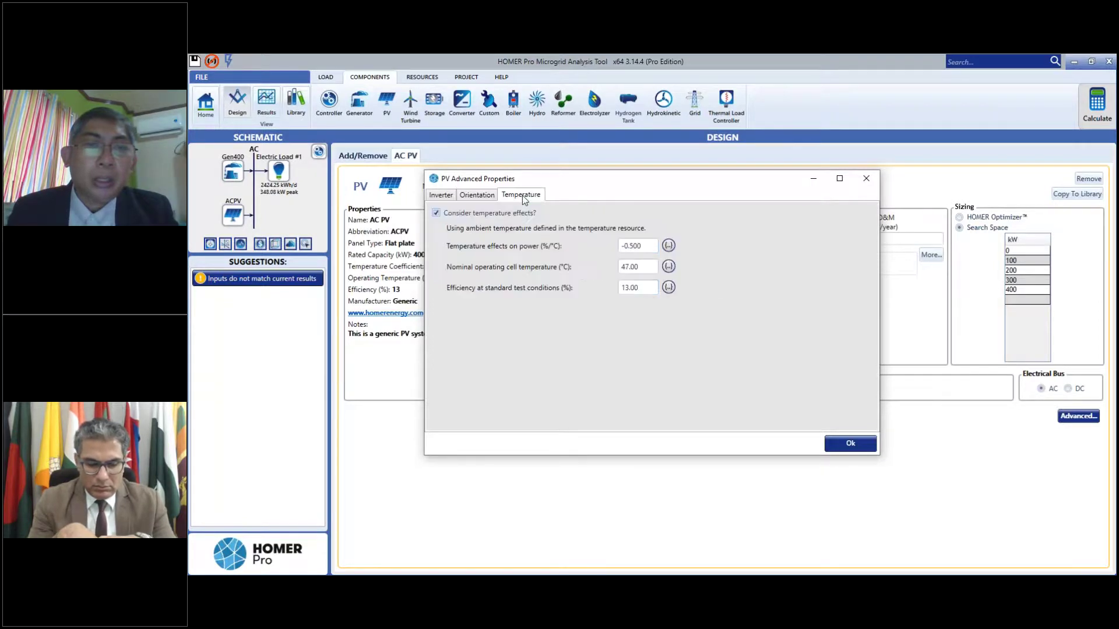
{"action": "left_click", "coordinate": [864, 450]}
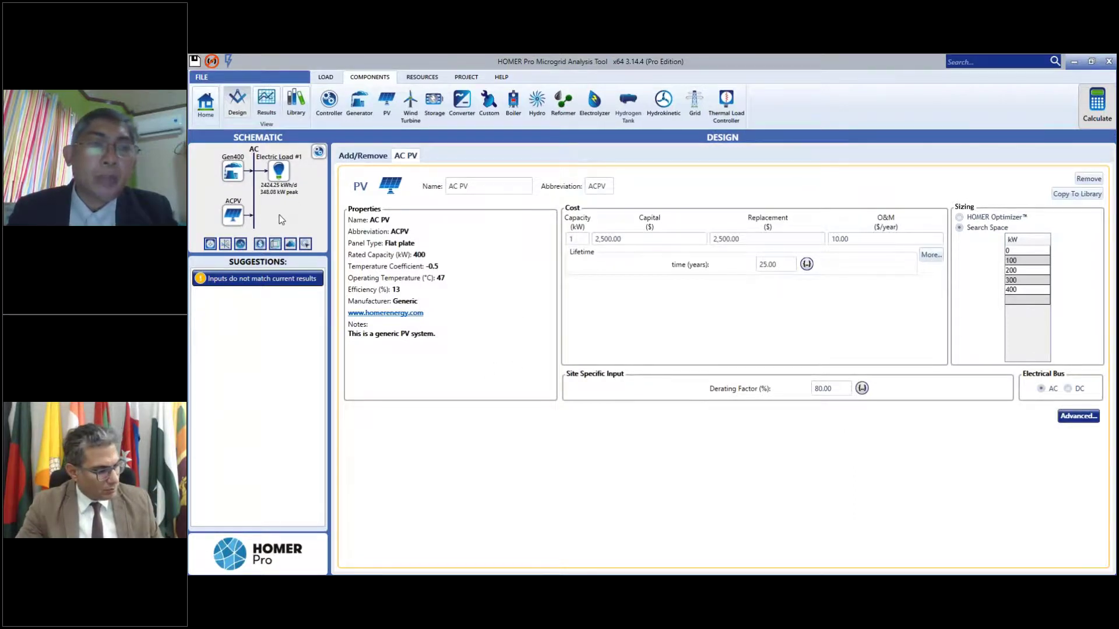
- Calculate the AC-coupled system and show the optimization results as a table
{"action": "left_click", "coordinate": [1087, 110]}
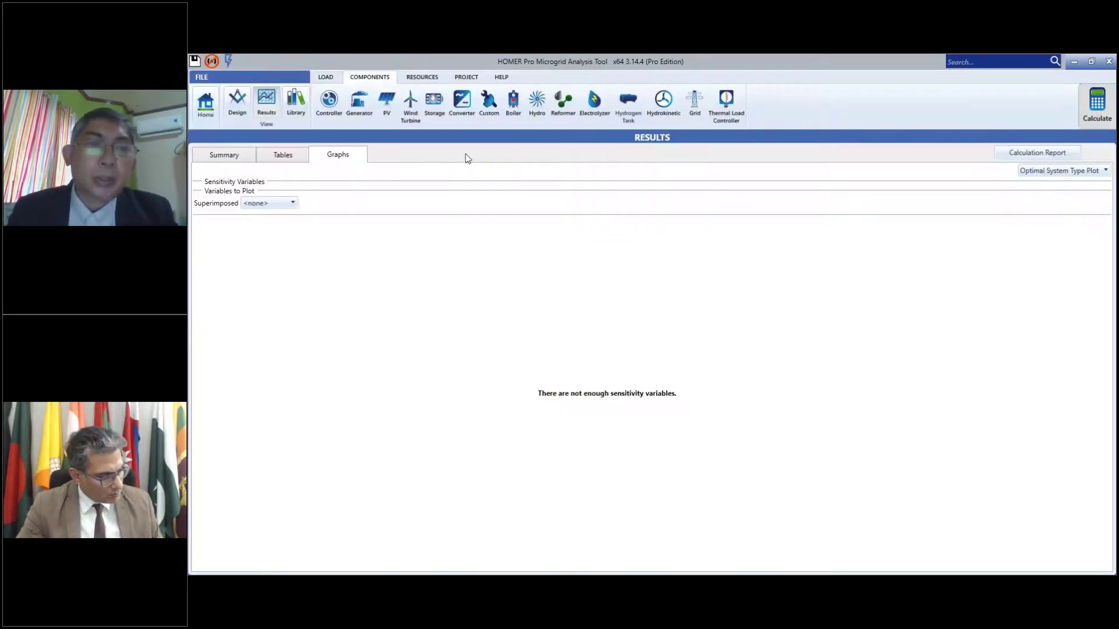
{"action": "left_click", "coordinate": [283, 157]}
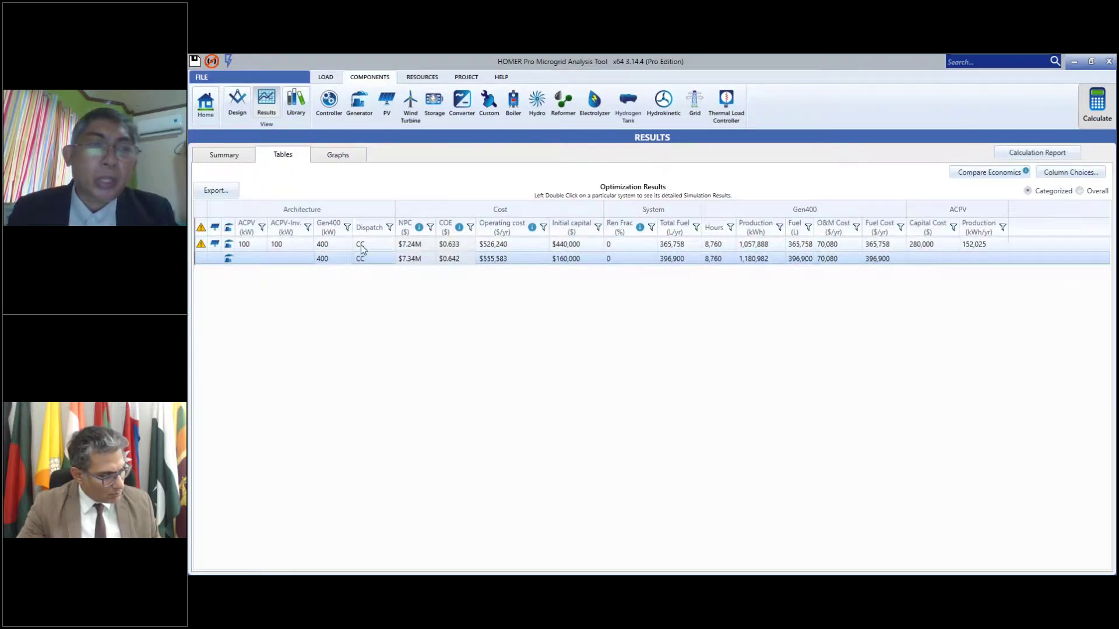
- Return to the design and add 500, 600 and 700 kW to the AC PV's sizing search space
{"action": "left_click", "coordinate": [212, 108]}
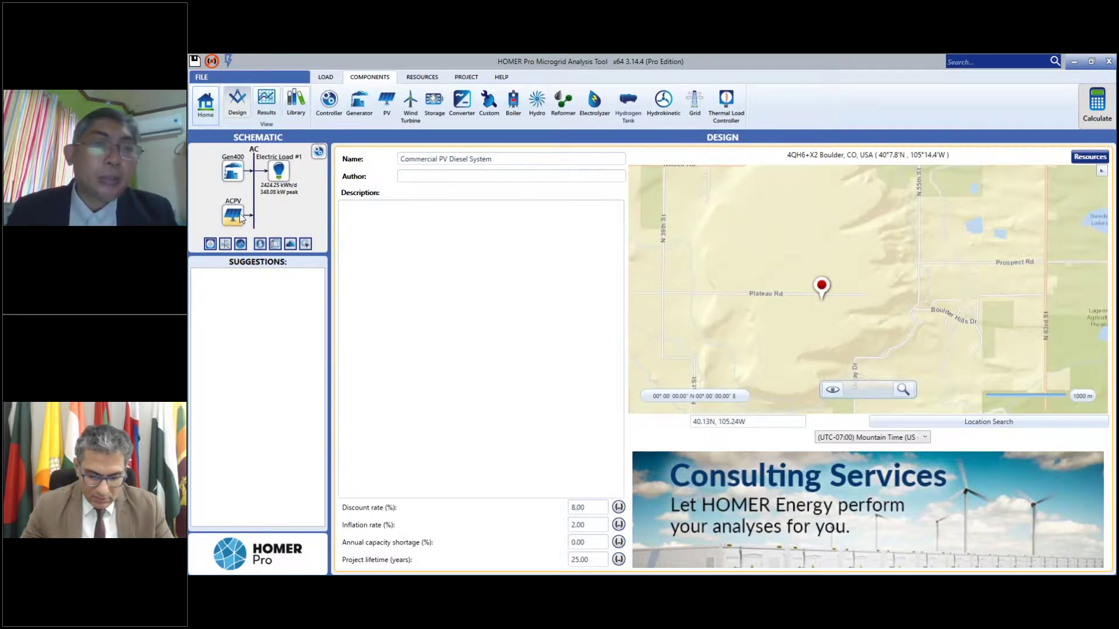
{"action": "left_click", "coordinate": [1028, 299]}
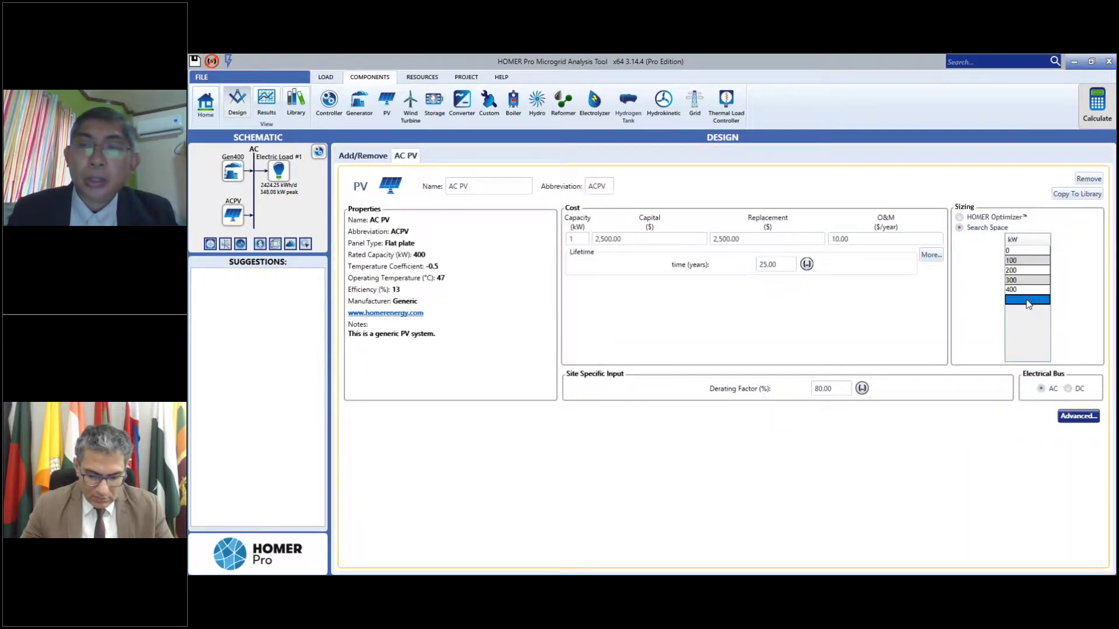
{"action": "type", "text": "500"}
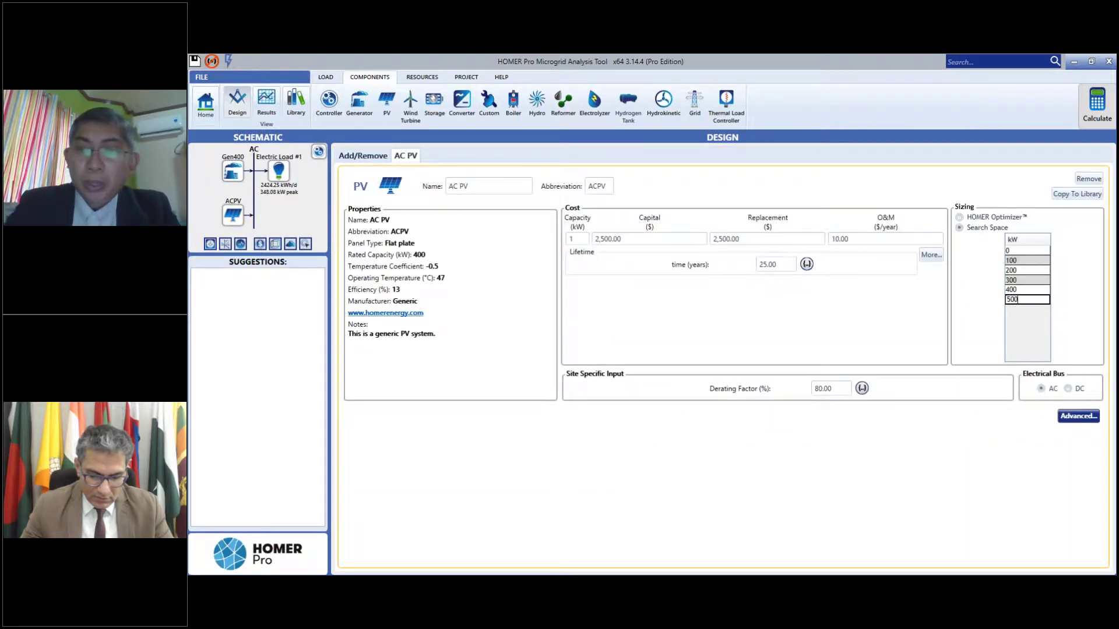
{"action": "key", "text": "Return"}
{"action": "type", "text": "600"}
{"action": "key", "text": "Return"}
{"action": "type", "text": "700"}
{"action": "key", "text": "Return"}
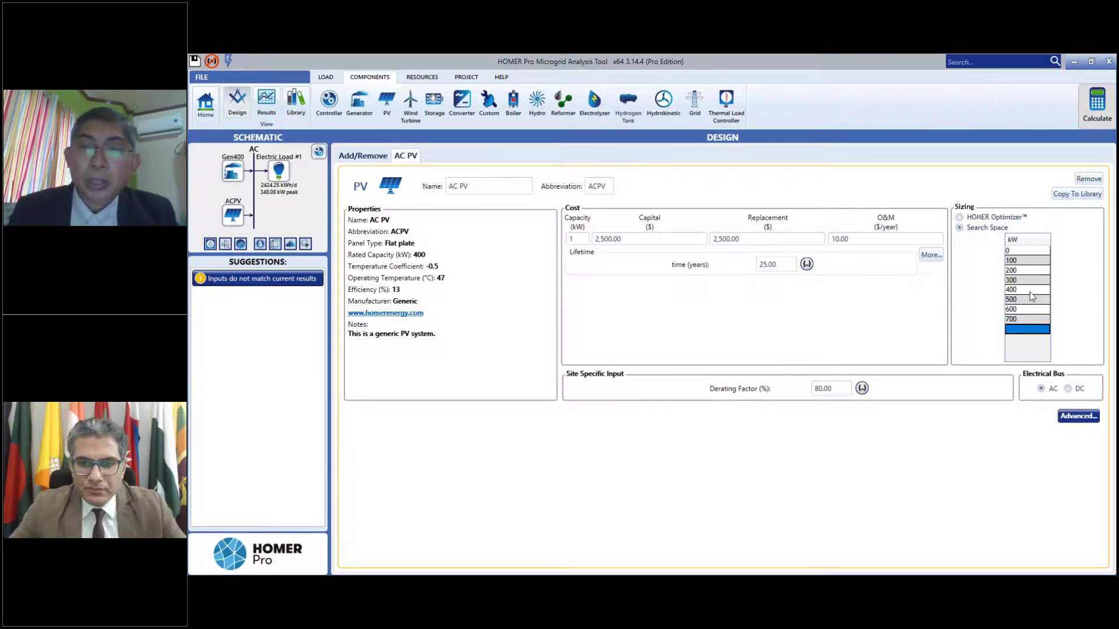
- Add 500, 600 and 700 kW to the AC PV's dedicated inverter capacity sizes and accept the advanced properties
{"action": "left_click", "coordinate": [1074, 417]}
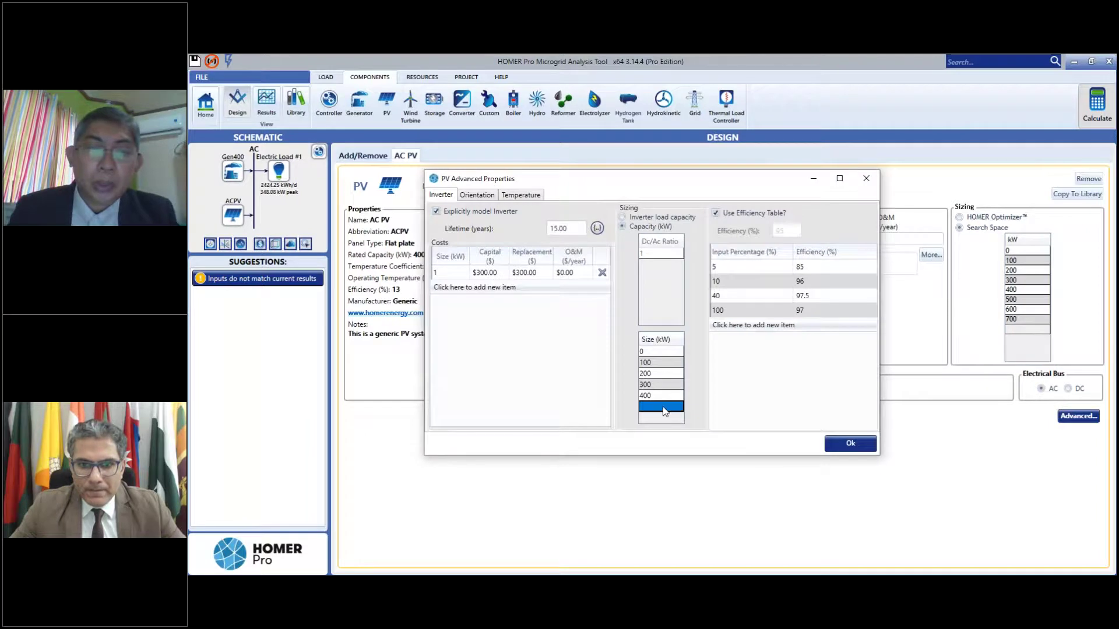
{"action": "type", "text": "500"}
{"action": "key", "text": "Return"}
{"action": "type", "text": "6"}
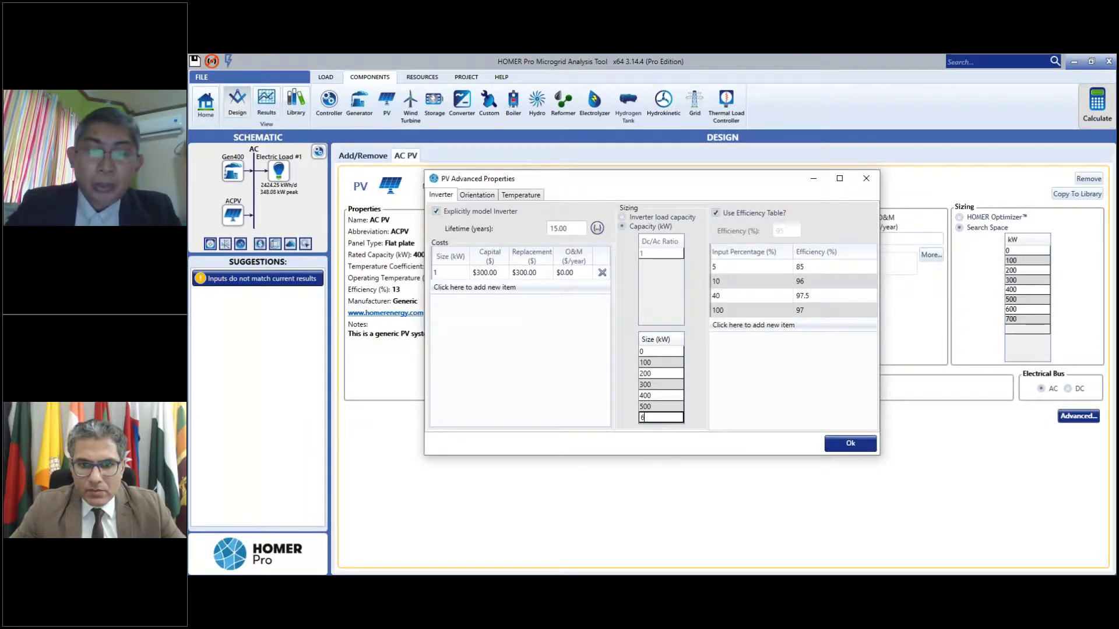
{"action": "type", "text": "00"}
{"action": "key", "text": "Return"}
{"action": "type", "text": "70"}
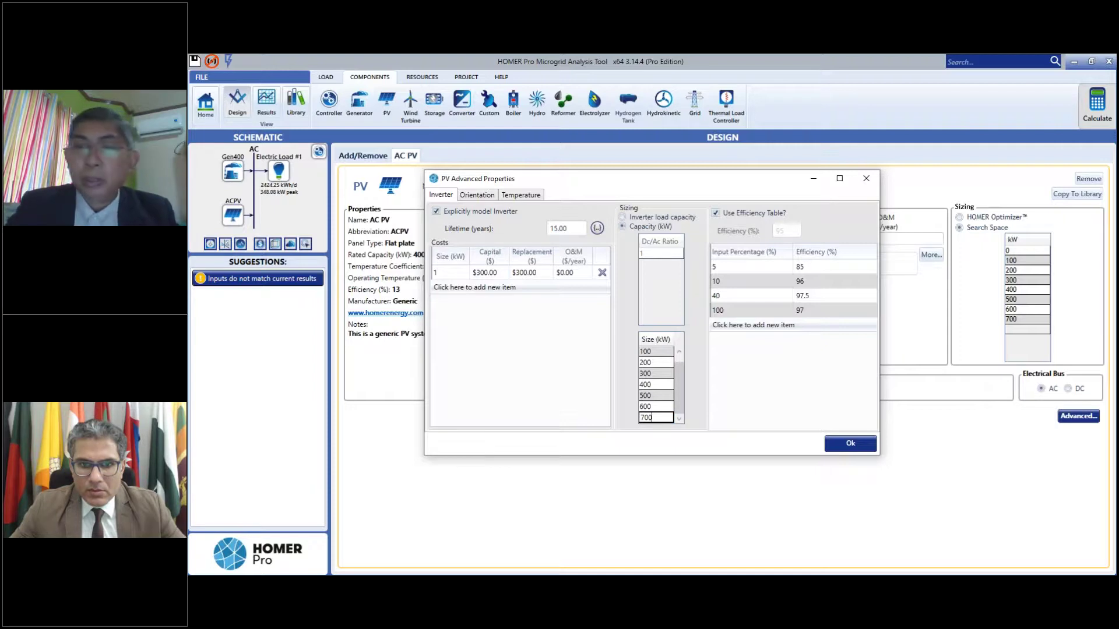
{"action": "key", "text": "Return"}
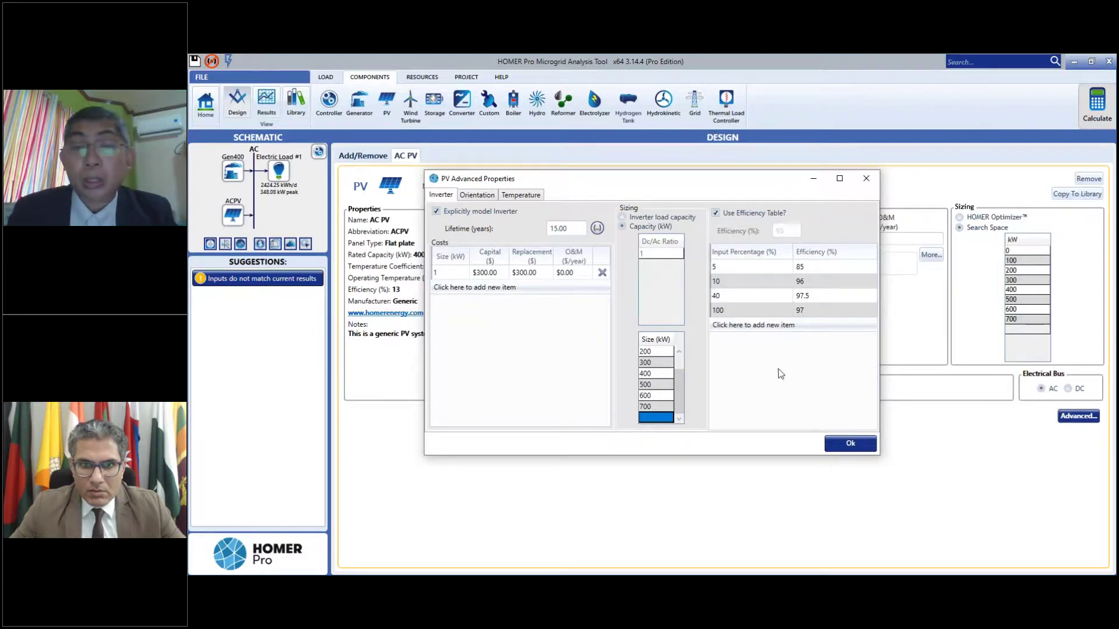
{"action": "left_click", "coordinate": [843, 447]}
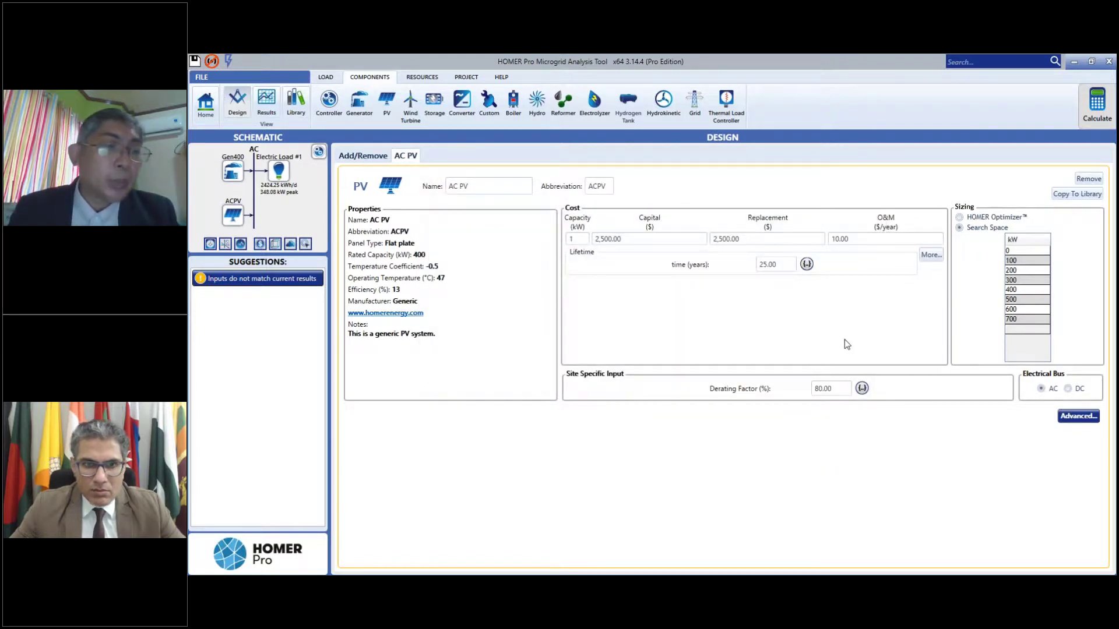
- Recalculate the AC-coupled system and list the overall optimization results instead of the categorized ones
{"action": "left_click", "coordinate": [1096, 112]}
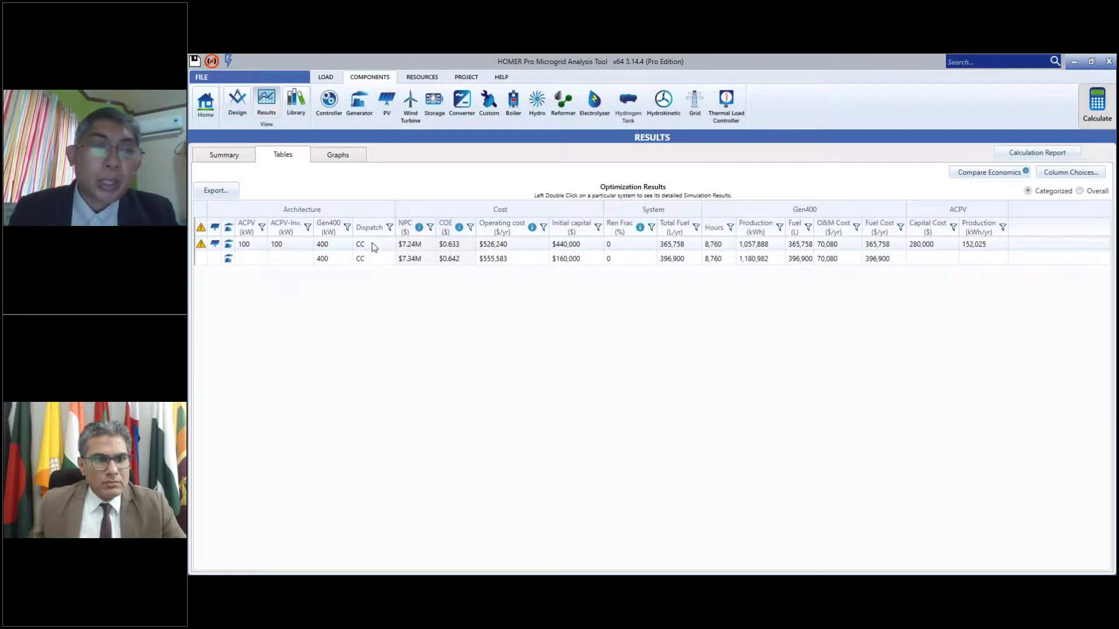
{"action": "left_click", "coordinate": [372, 244]}
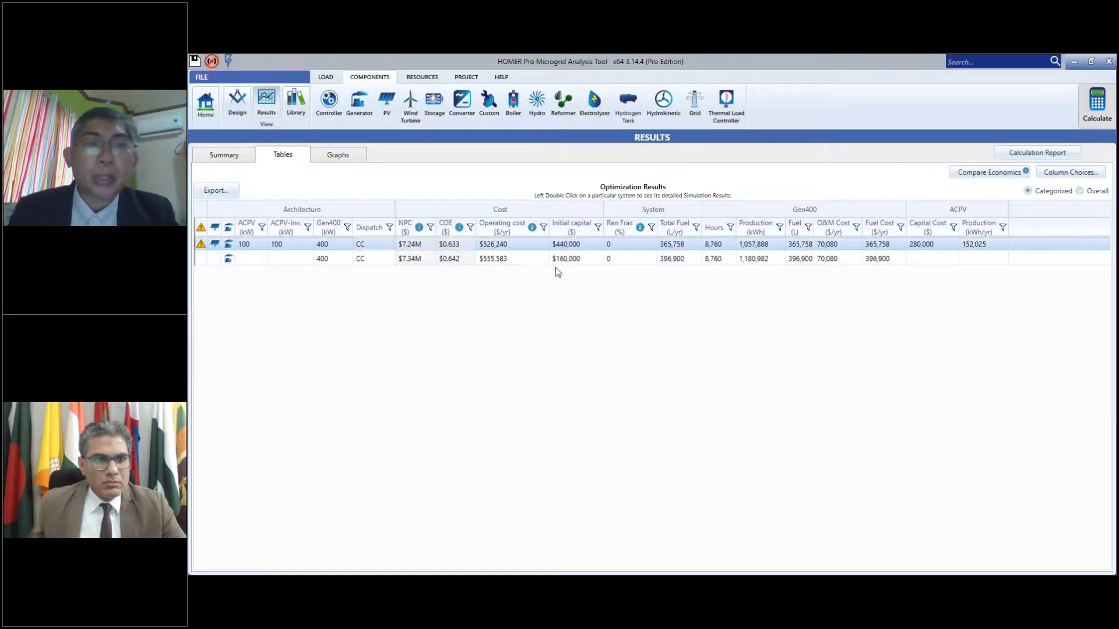
{"action": "left_click", "coordinate": [1078, 192]}
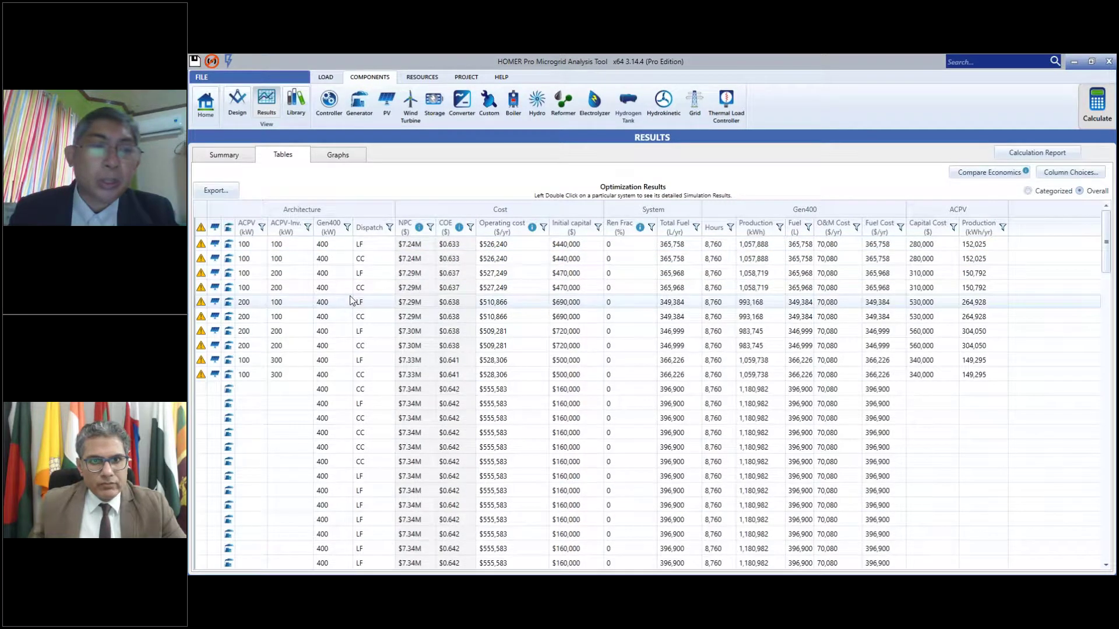
- Examine how the PV and inverter size combinations rank by net present cost, then restore the categorized results
{"action": "scroll", "coordinate": [356, 314], "scroll_direction": "down", "scroll_amount": 10}
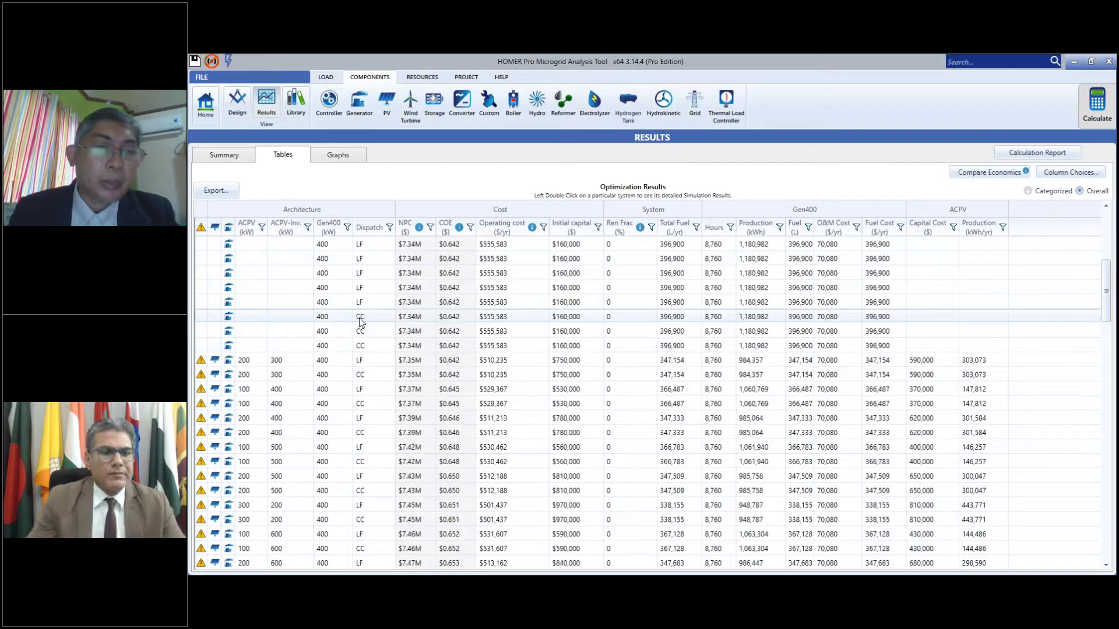
{"action": "scroll", "coordinate": [288, 349], "scroll_direction": "up", "scroll_amount": 3}
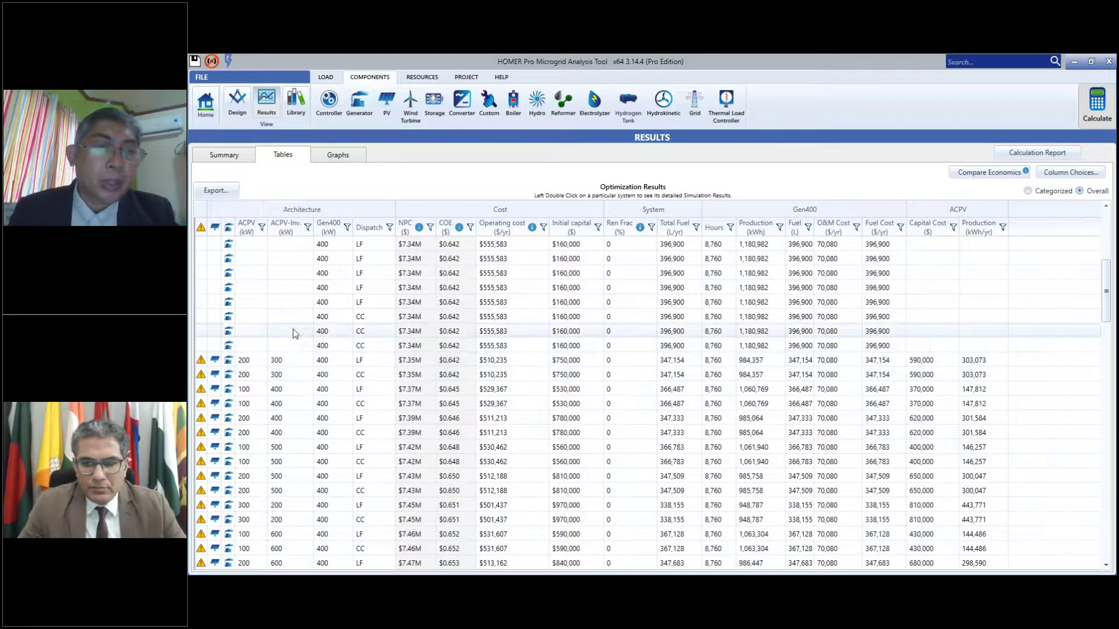
{"action": "scroll", "coordinate": [295, 335], "scroll_direction": "up", "scroll_amount": 3}
{"action": "scroll", "coordinate": [294, 337], "scroll_direction": "down", "scroll_amount": 9}
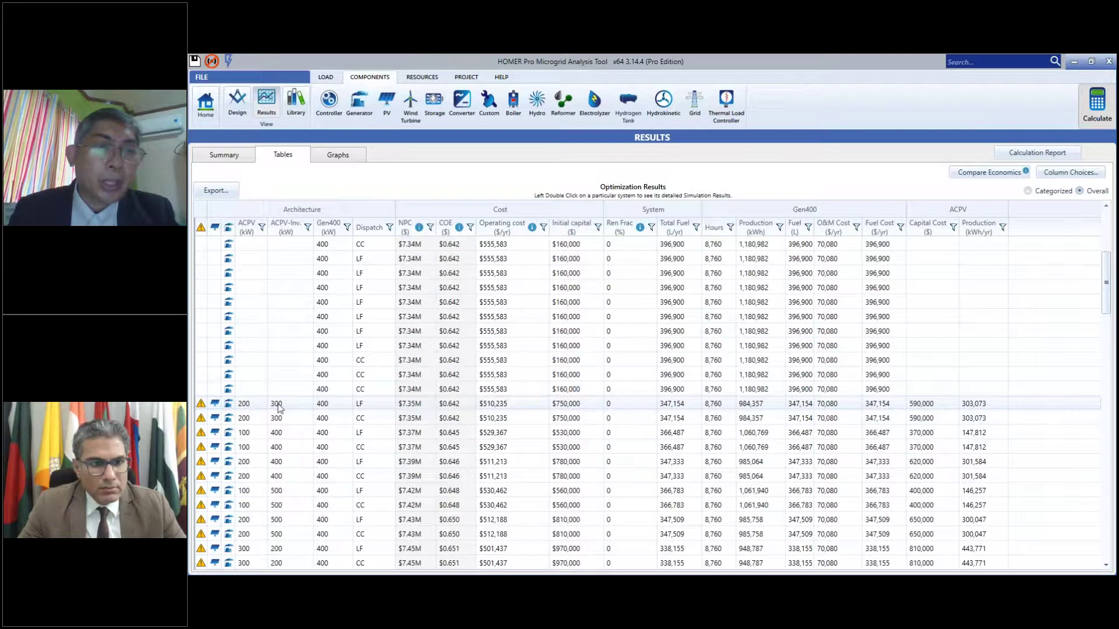
{"action": "scroll", "coordinate": [279, 355], "scroll_direction": "up", "scroll_amount": 1}
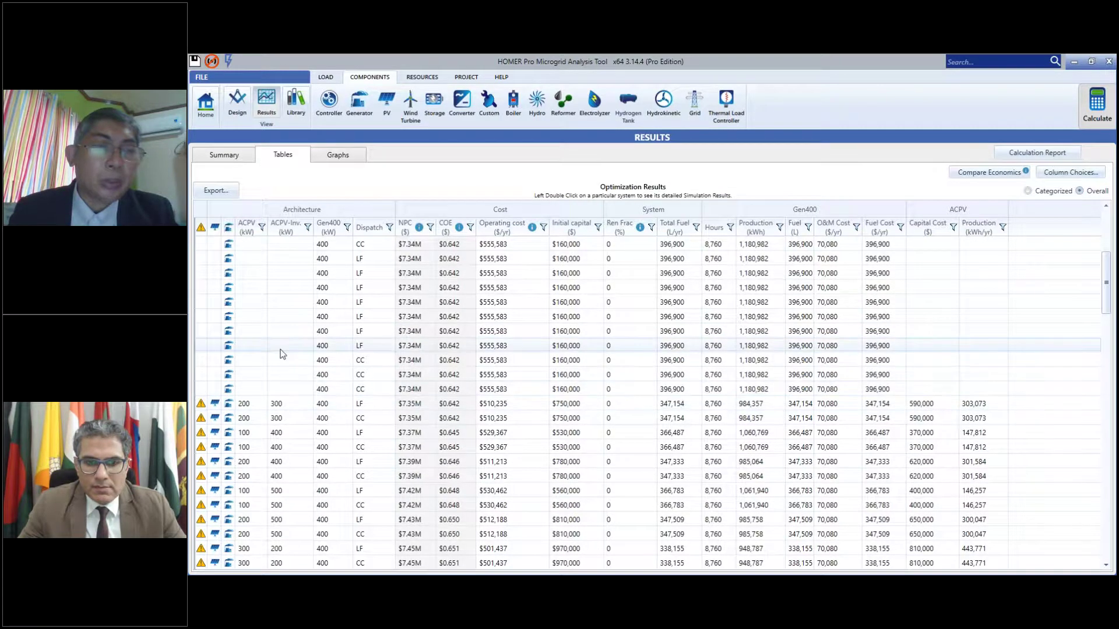
{"action": "scroll", "coordinate": [282, 353], "scroll_direction": "up", "scroll_amount": 5}
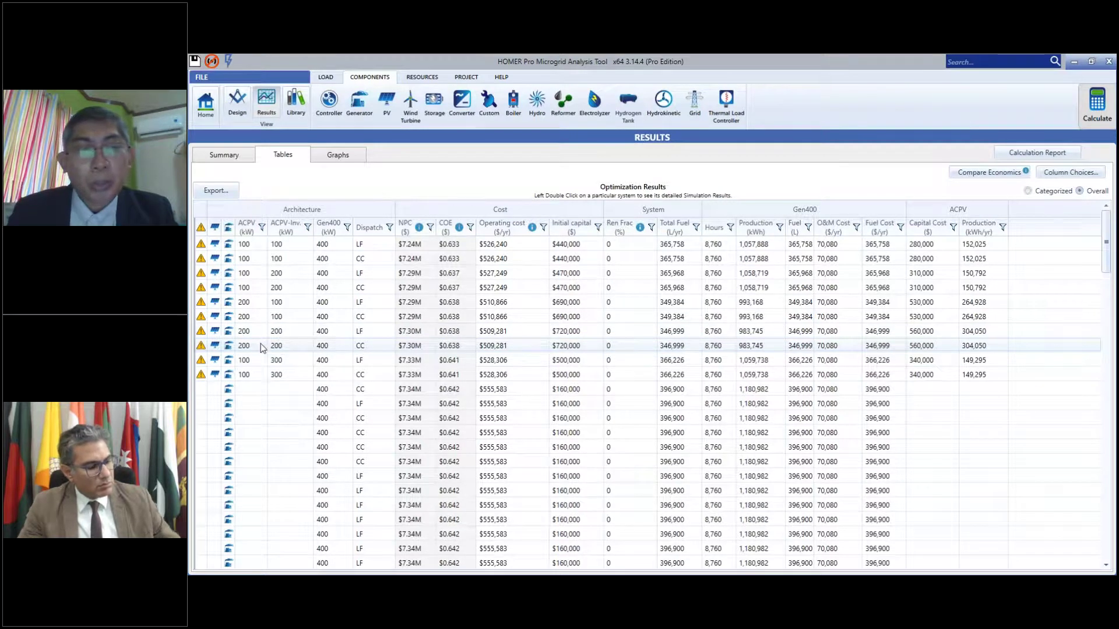
{"action": "scroll", "coordinate": [288, 345], "scroll_direction": "down", "scroll_amount": 3}
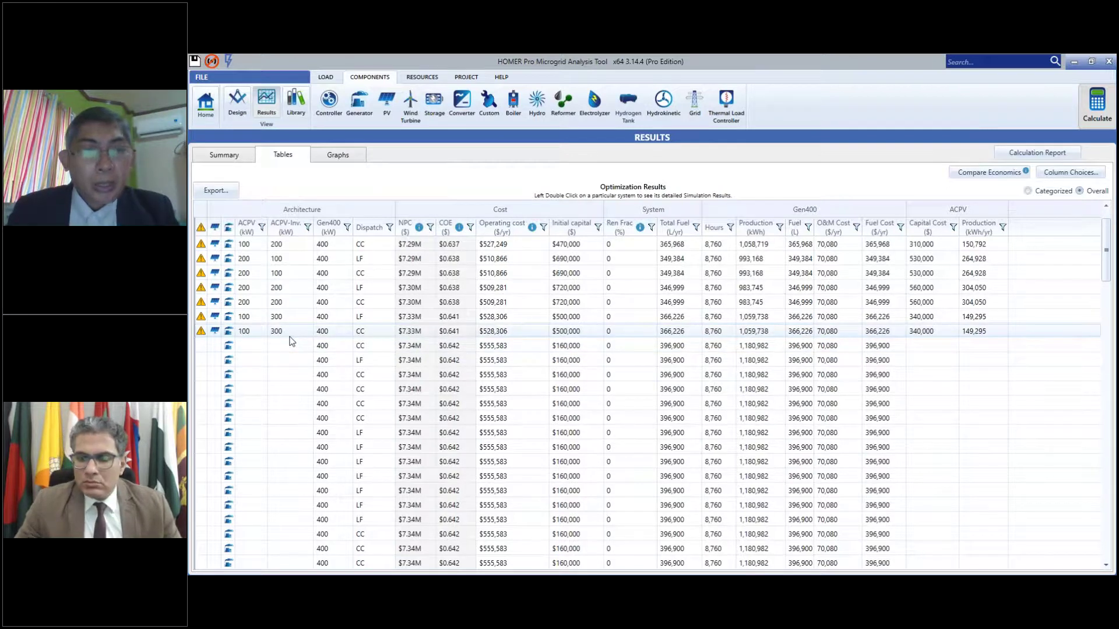
{"action": "scroll", "coordinate": [303, 338], "scroll_direction": "down", "scroll_amount": 3}
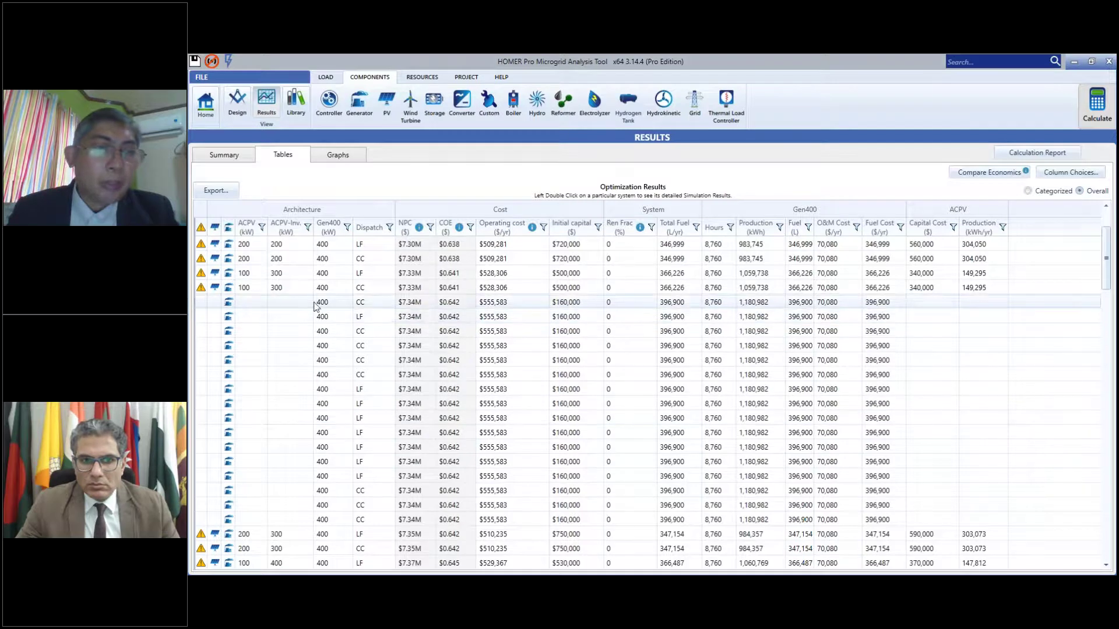
{"action": "scroll", "coordinate": [303, 320], "scroll_direction": "up", "scroll_amount": 3}
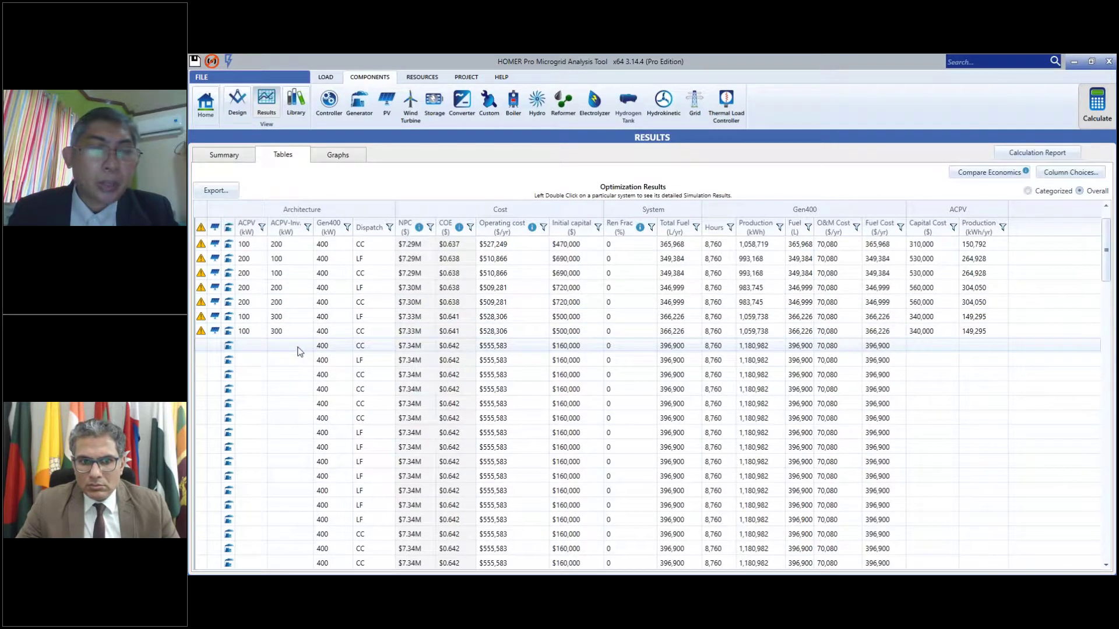
{"action": "scroll", "coordinate": [298, 351], "scroll_direction": "down", "scroll_amount": 6}
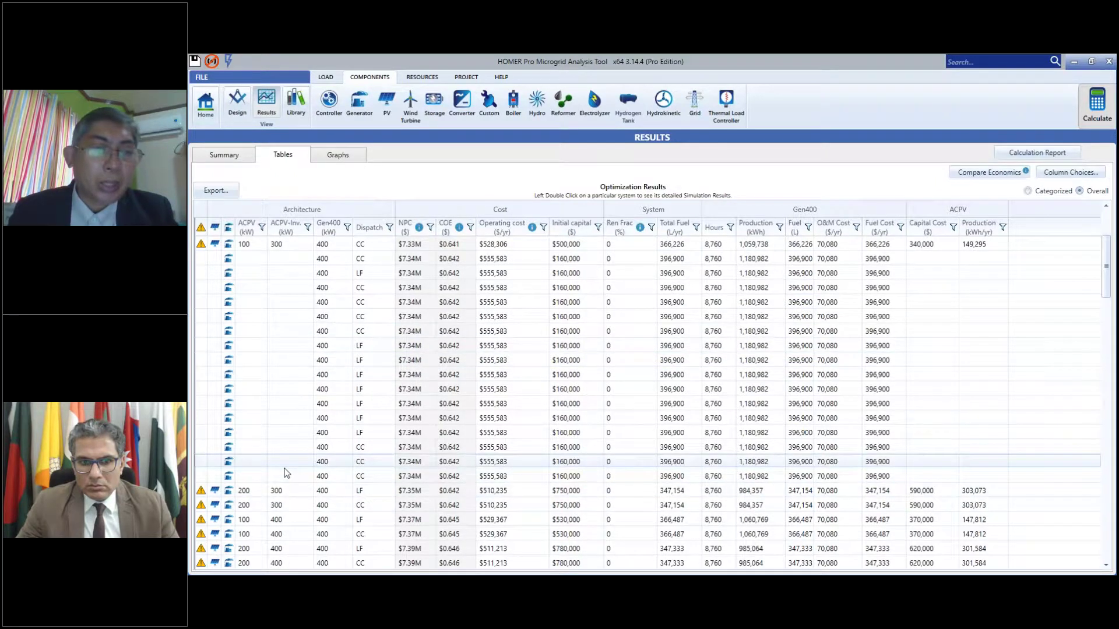
{"action": "scroll", "coordinate": [273, 472], "scroll_direction": "down", "scroll_amount": 3}
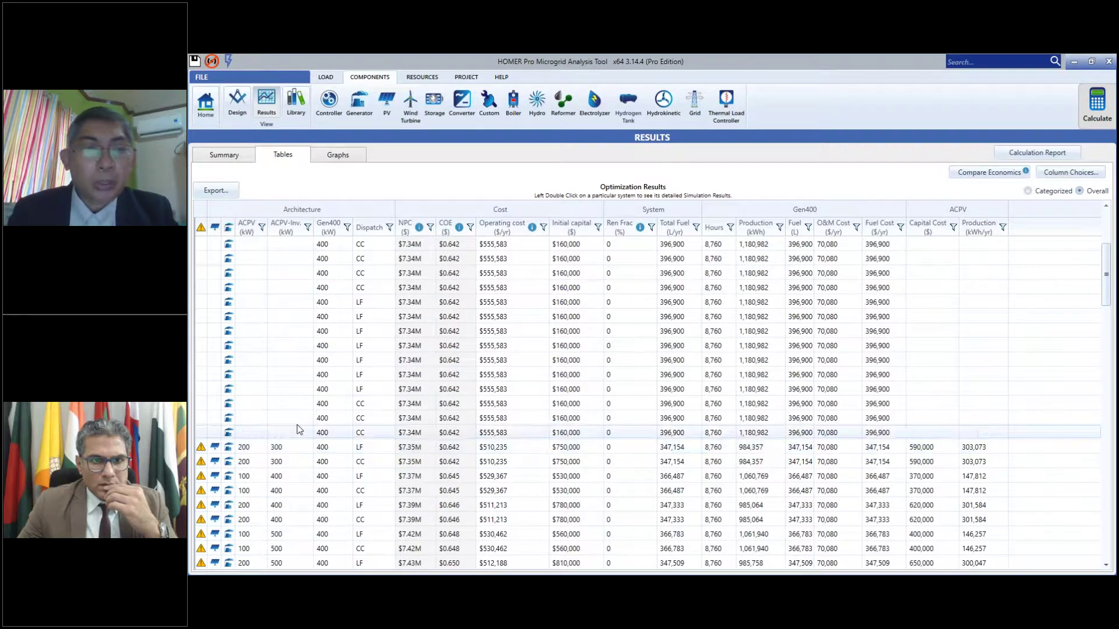
{"action": "scroll", "coordinate": [309, 428], "scroll_direction": "up", "scroll_amount": 5}
{"action": "scroll", "coordinate": [355, 419], "scroll_direction": "down", "scroll_amount": 2}
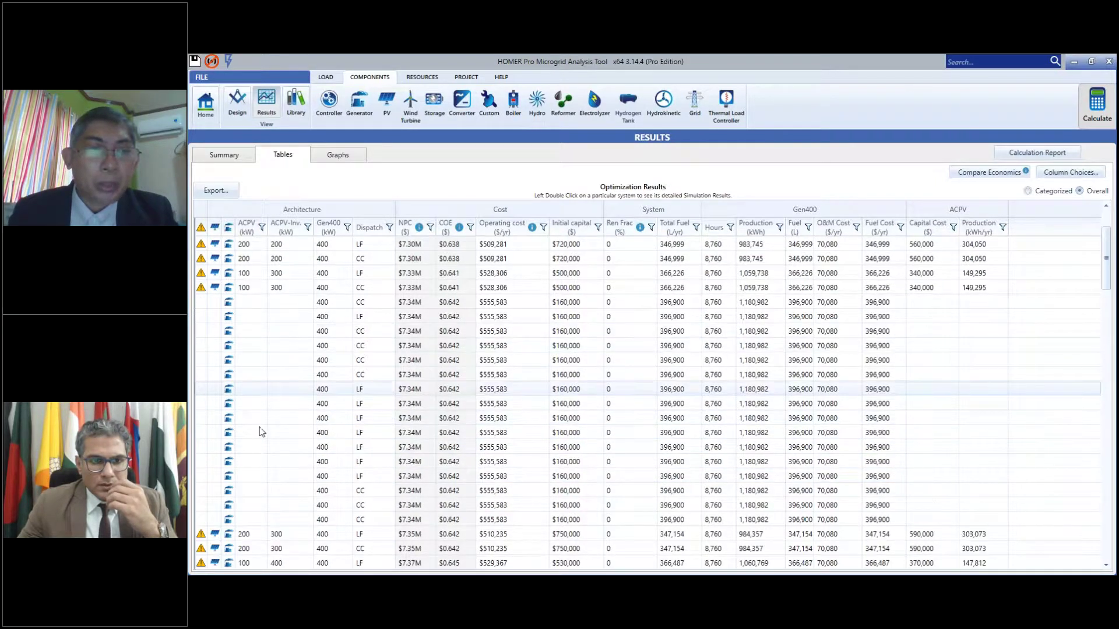
{"action": "scroll", "coordinate": [315, 365], "scroll_direction": "down", "scroll_amount": 2}
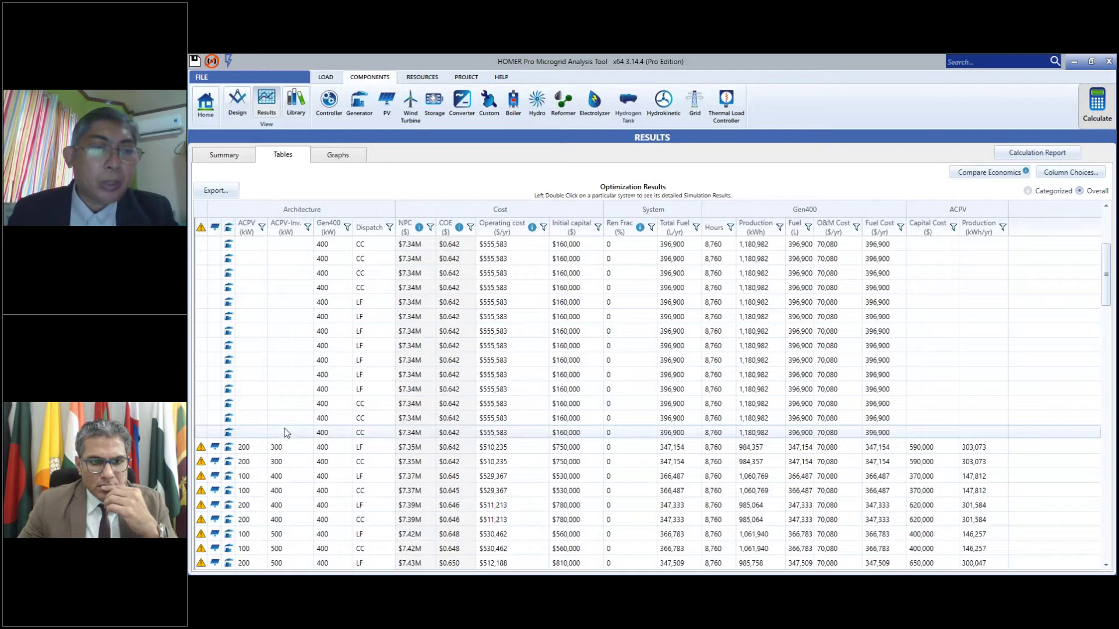
{"action": "scroll", "coordinate": [293, 443], "scroll_direction": "down", "scroll_amount": 2}
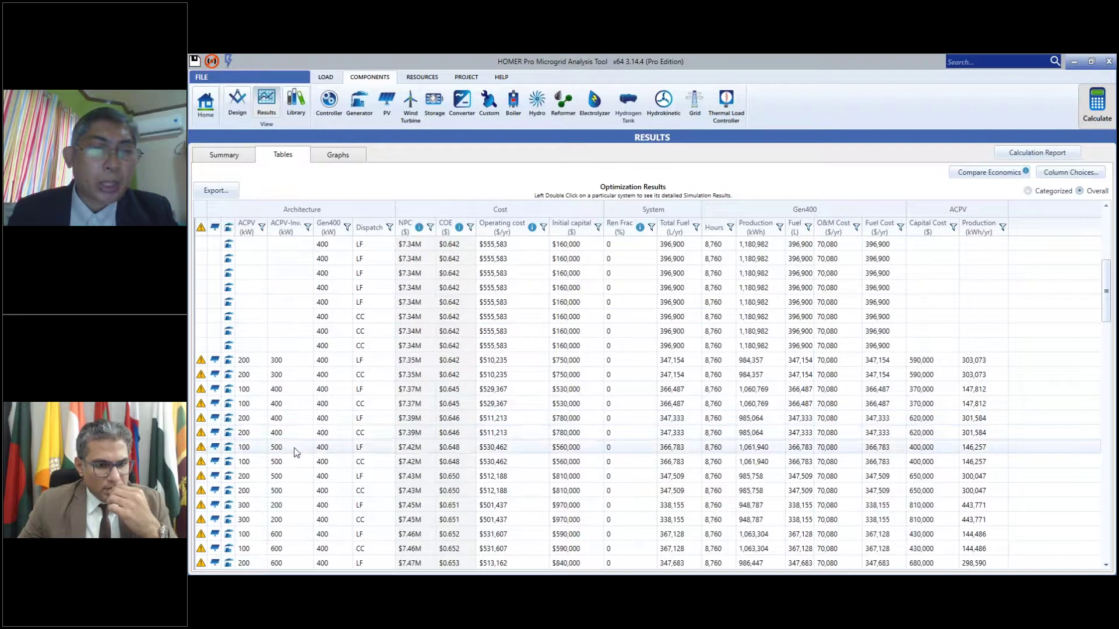
{"action": "scroll", "coordinate": [283, 433], "scroll_direction": "down", "scroll_amount": 2}
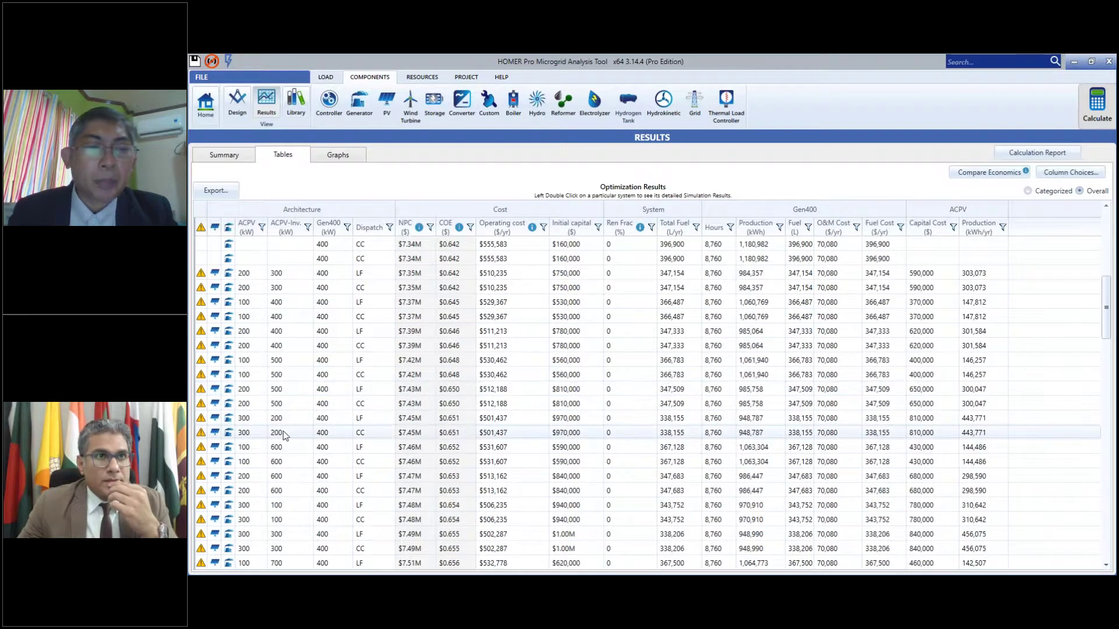
{"action": "scroll", "coordinate": [337, 433], "scroll_direction": "up", "scroll_amount": 2}
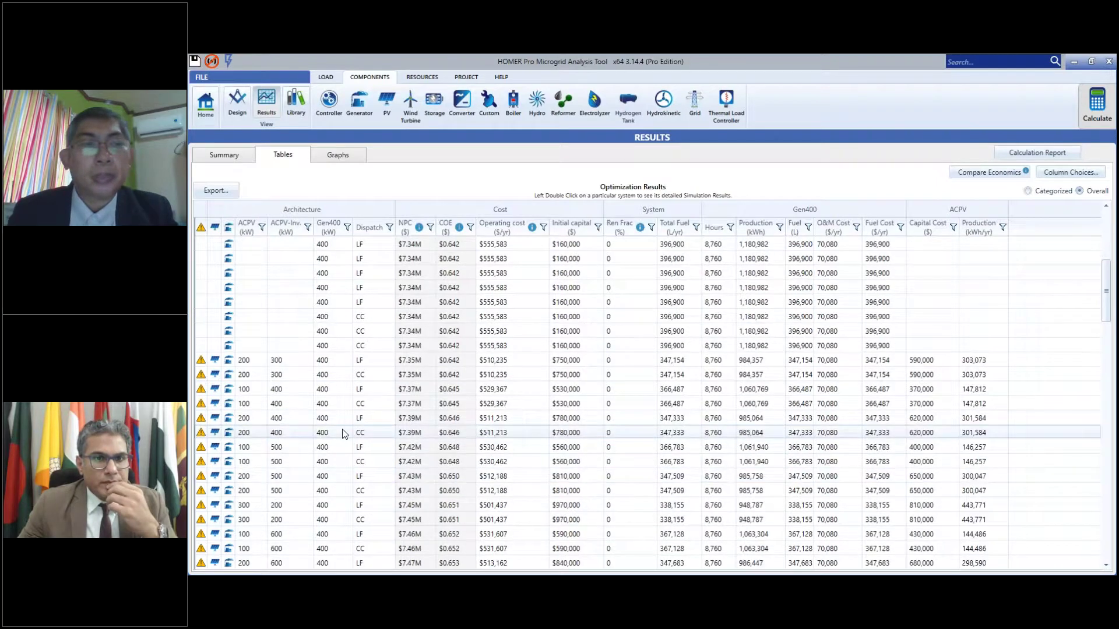
{"action": "scroll", "coordinate": [699, 321], "scroll_direction": "up", "scroll_amount": 8}
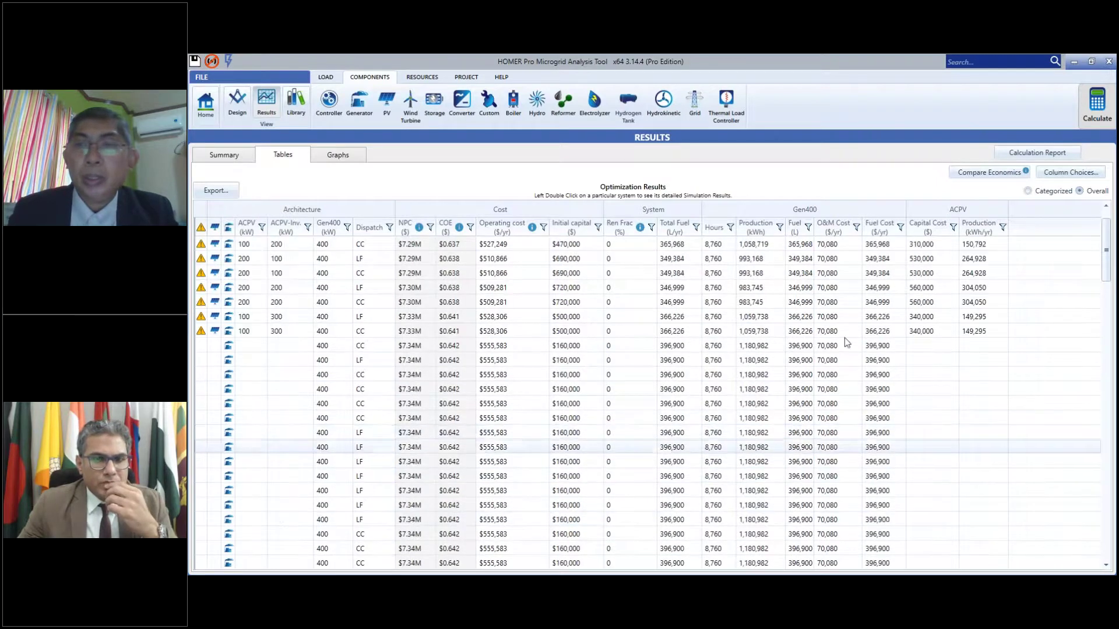
{"action": "left_click", "coordinate": [1027, 191]}
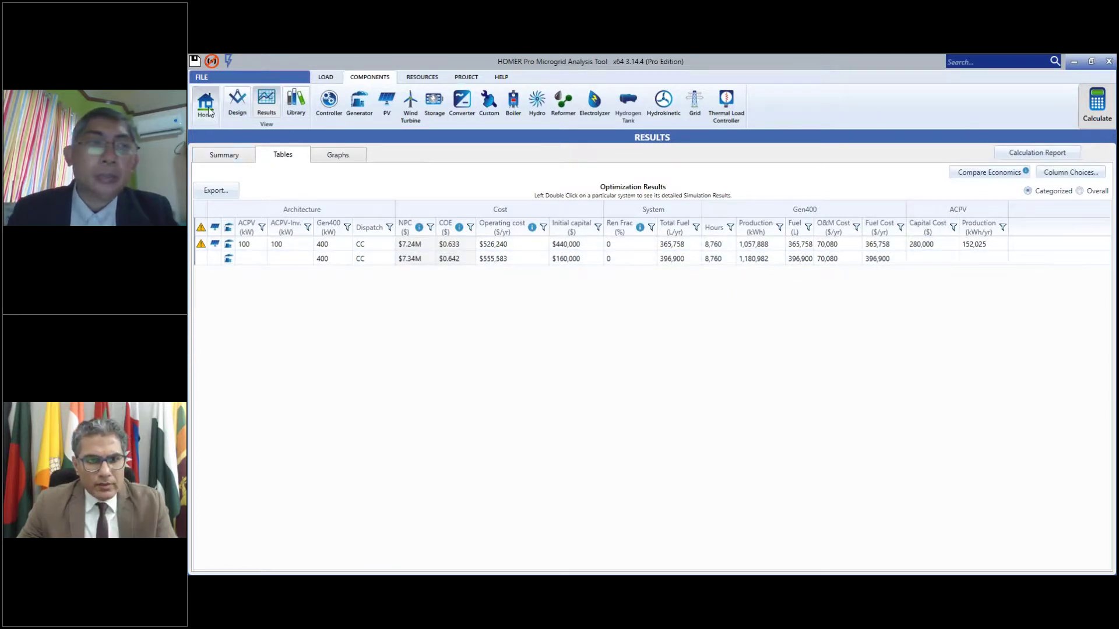
- Return to the AC PV's advanced inverter properties in the design and switch the inverter sizing to Inverter load capacity
{"action": "left_click", "coordinate": [237, 105]}
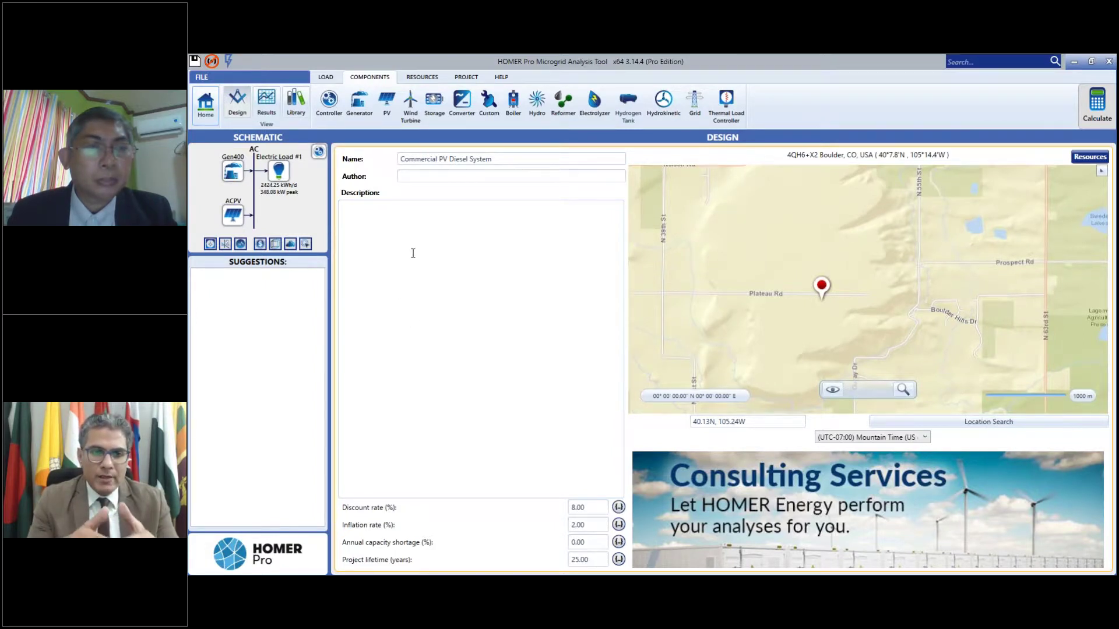
{"action": "left_click", "coordinate": [231, 219]}
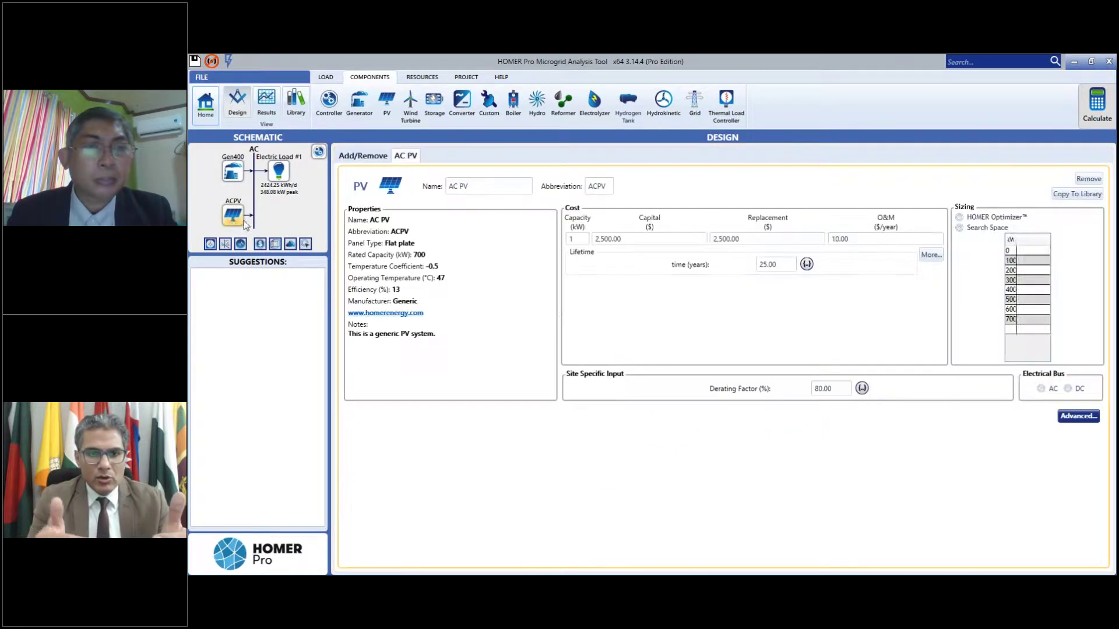
{"action": "left_click", "coordinate": [1076, 416]}
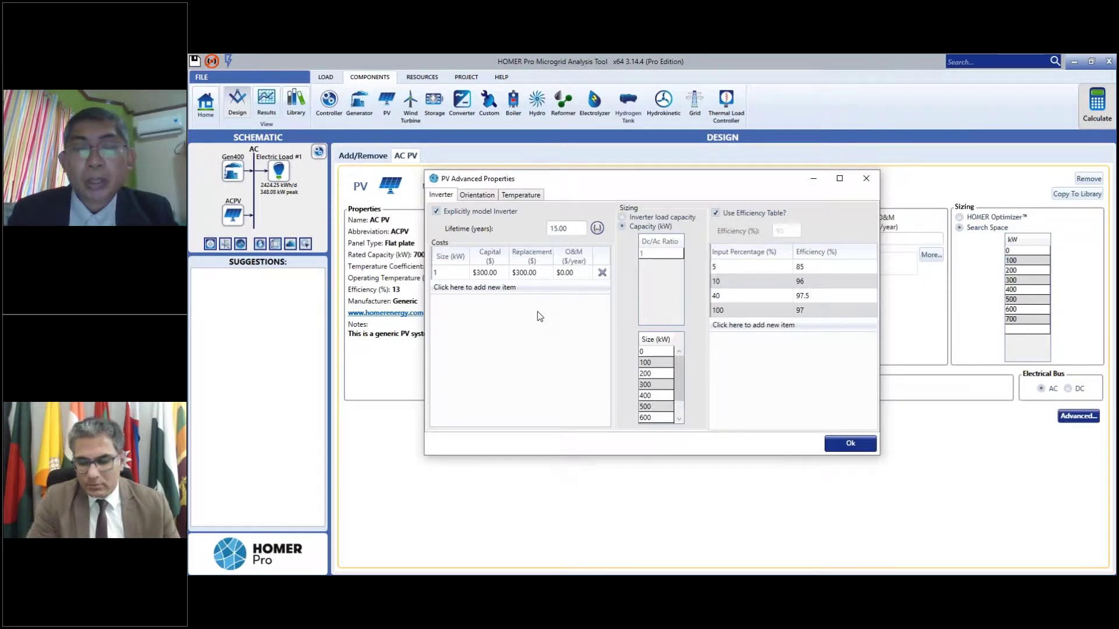
{"action": "left_click", "coordinate": [650, 275]}
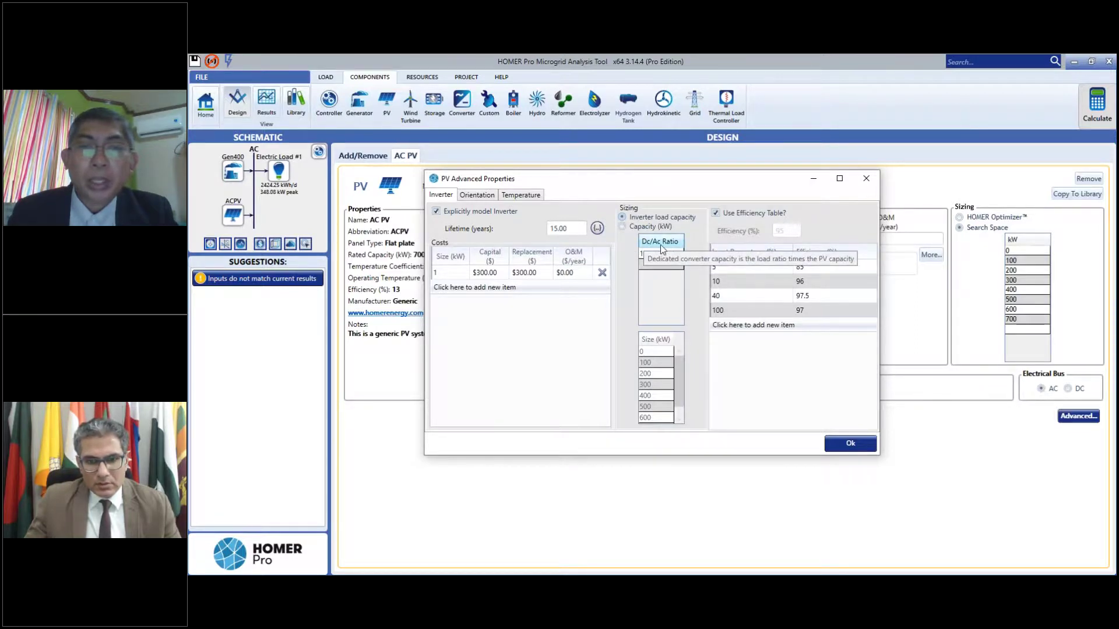
- Add DC/AC ratios of 1.3 and 1.5 to the AC PV inverter's sizing list
{"action": "left_click", "coordinate": [653, 285]}
{"action": "type", "text": "1"}
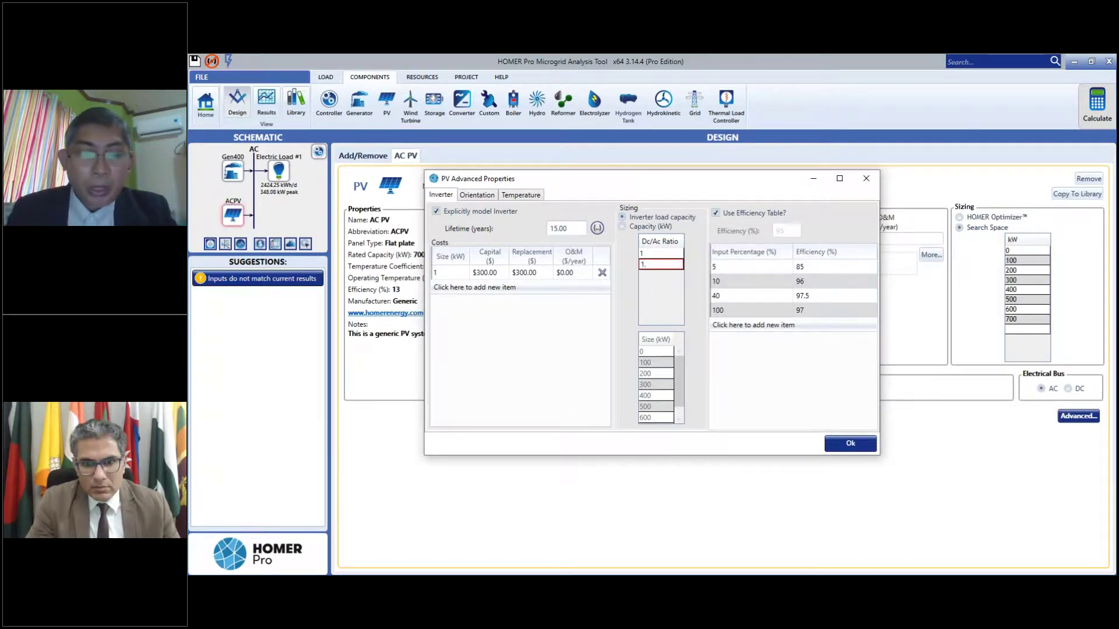
{"action": "type", "text": ".3"}
{"action": "left_click", "coordinate": [669, 254]}
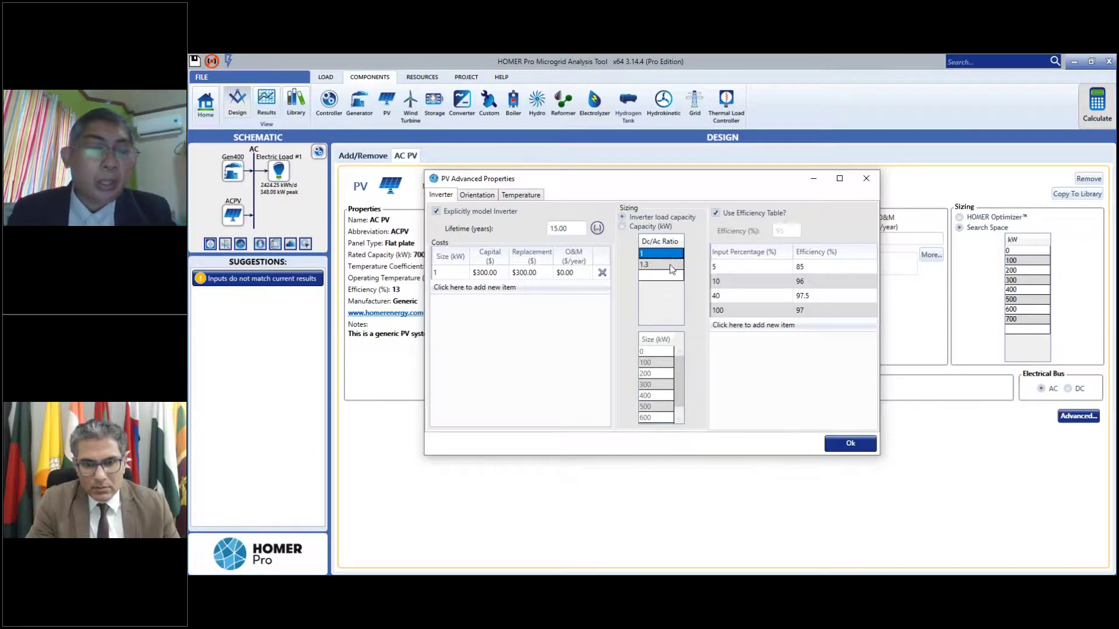
{"action": "left_click", "coordinate": [668, 276]}
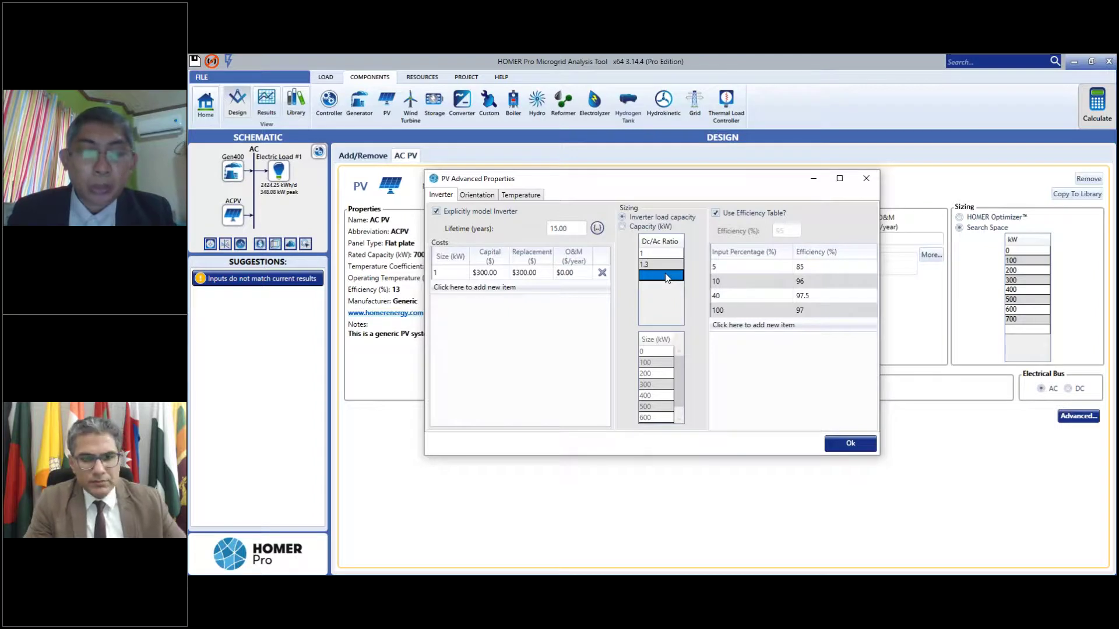
{"action": "type", "text": "1.5"}
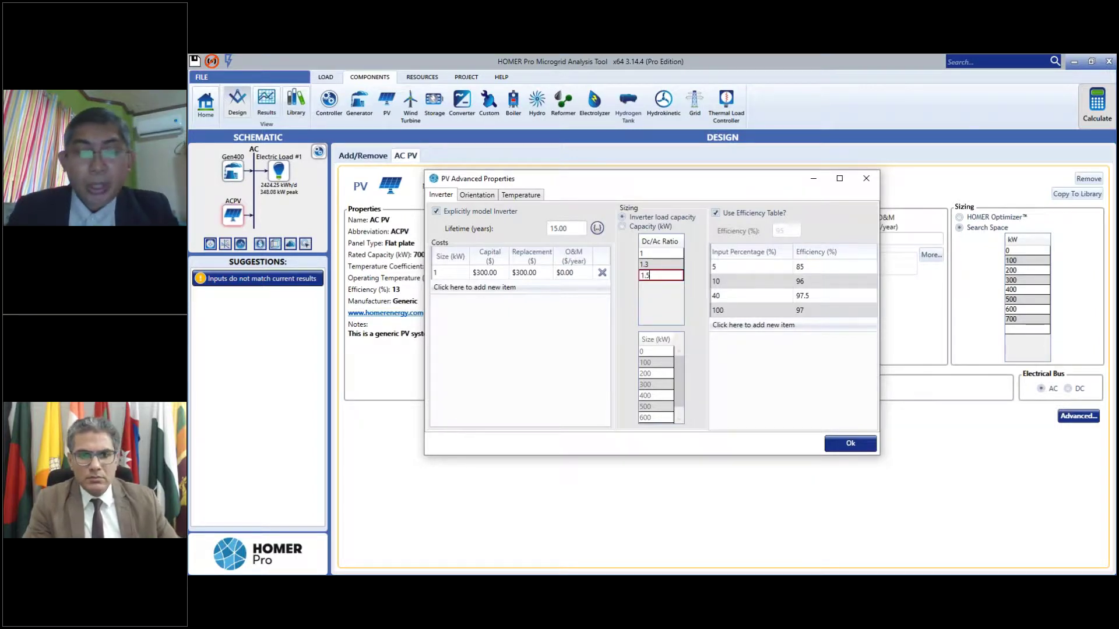
{"action": "left_click", "coordinate": [670, 265]}
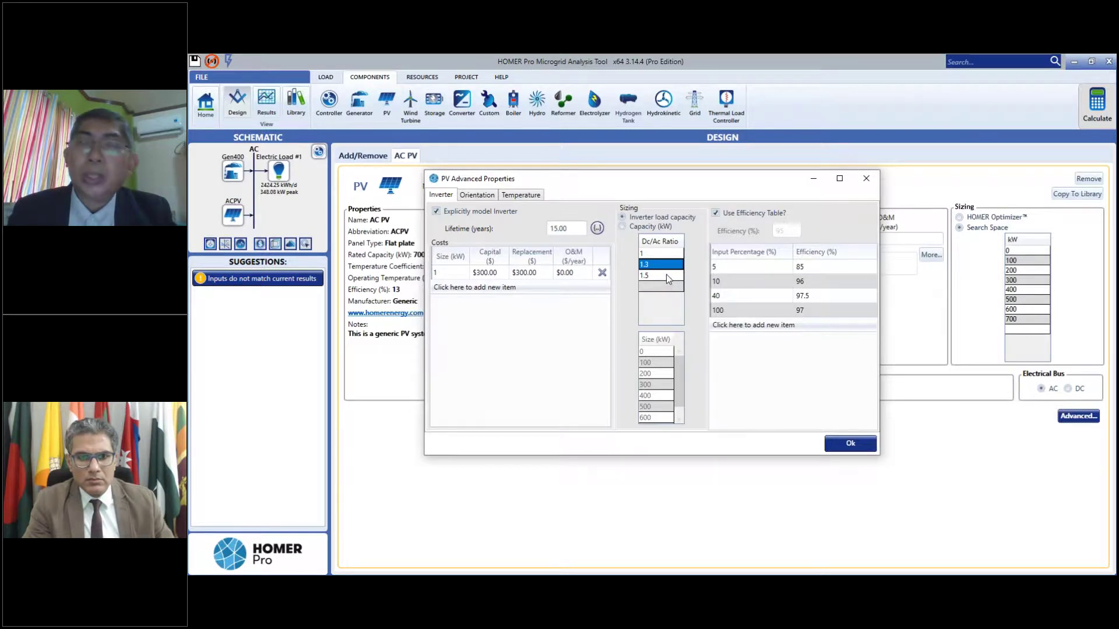
{"action": "left_click", "coordinate": [662, 275]}
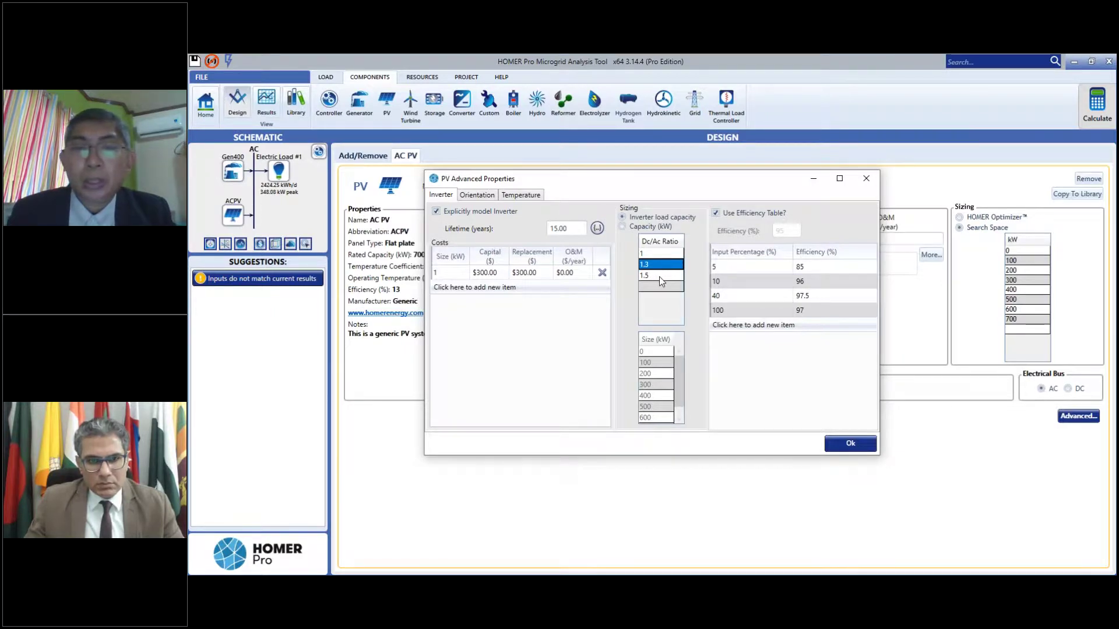
{"action": "left_click", "coordinate": [659, 276]}
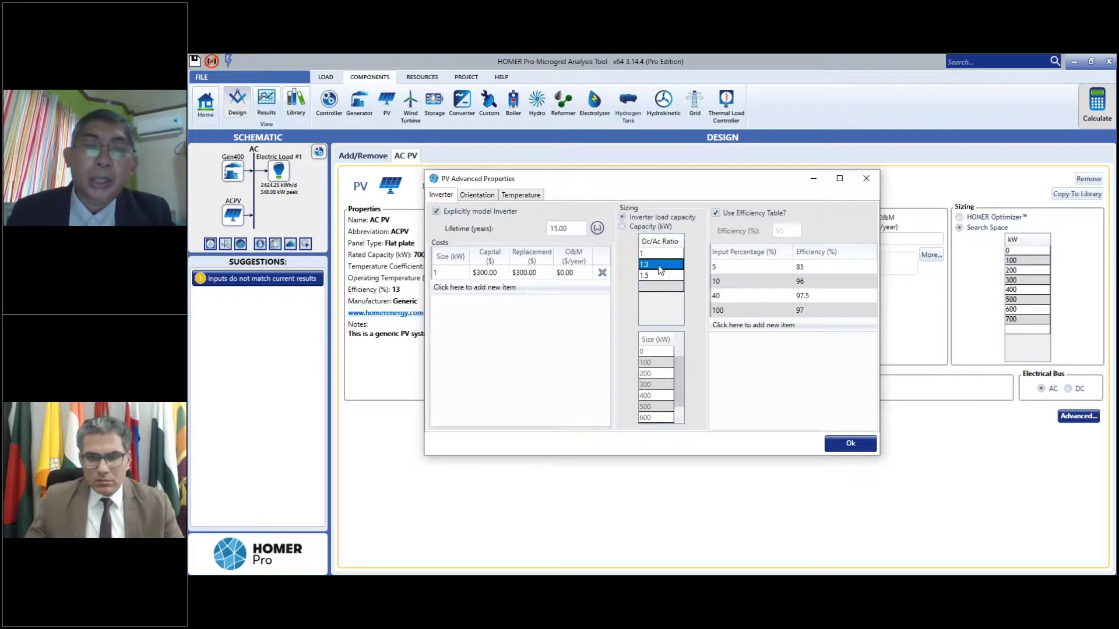
{"action": "left_click", "coordinate": [658, 264]}
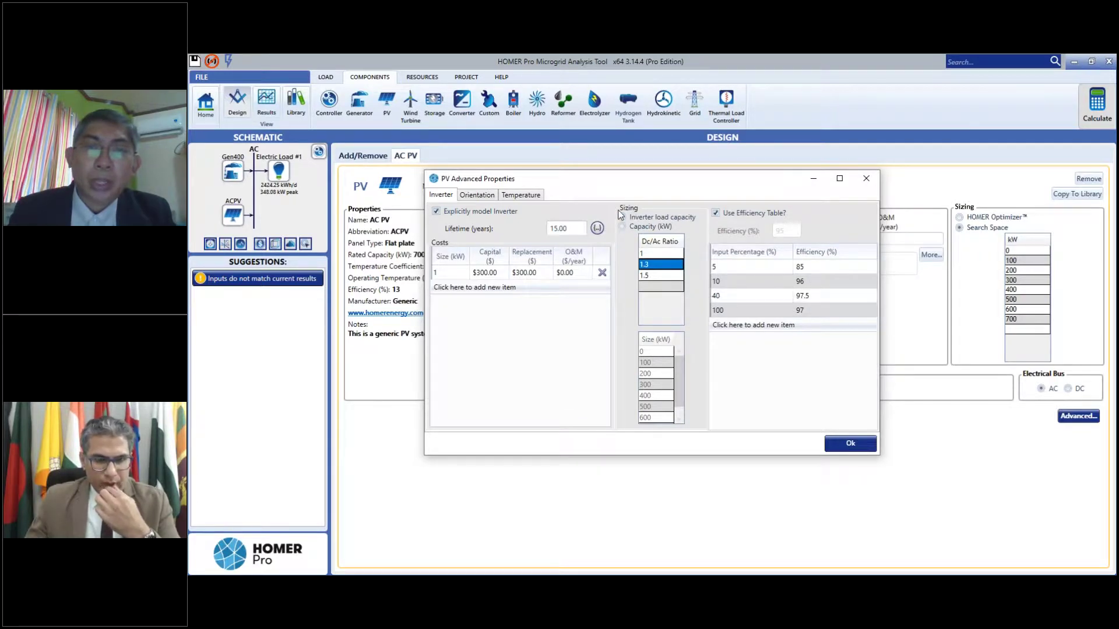
{"action": "left_click", "coordinate": [622, 227]}
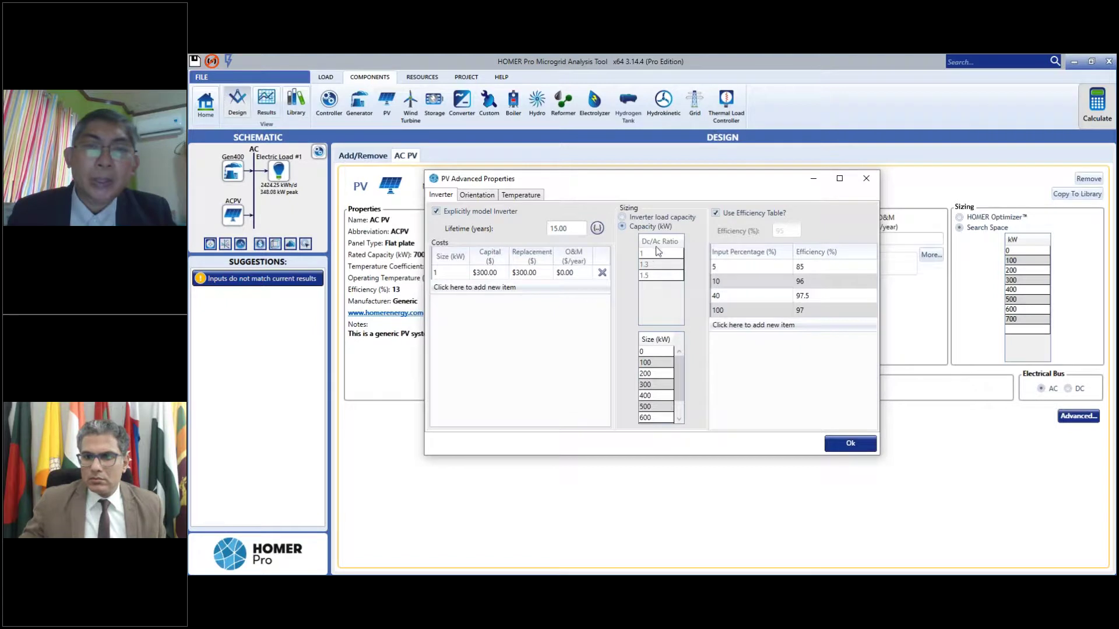
{"action": "left_click", "coordinate": [628, 218]}
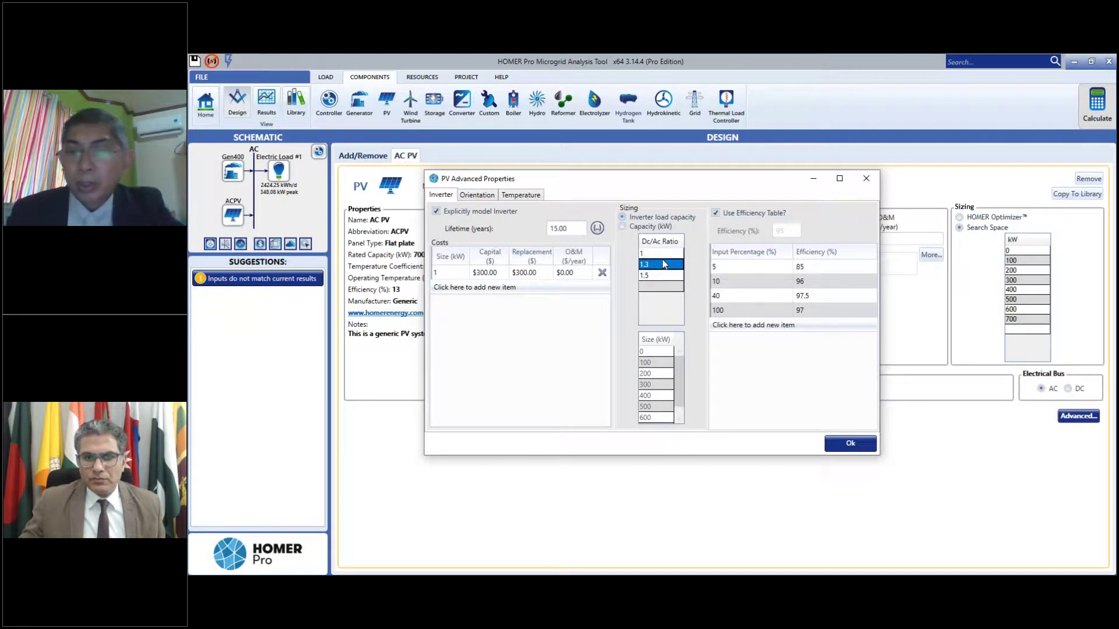
- Delete the 1.3 and 1.5 DC/AC ratios from the inverter sizing list and switch the AC PV inverter sizing back to Capacity
{"action": "key", "text": "BackSpace"}
{"action": "key", "text": "BackSpace"}
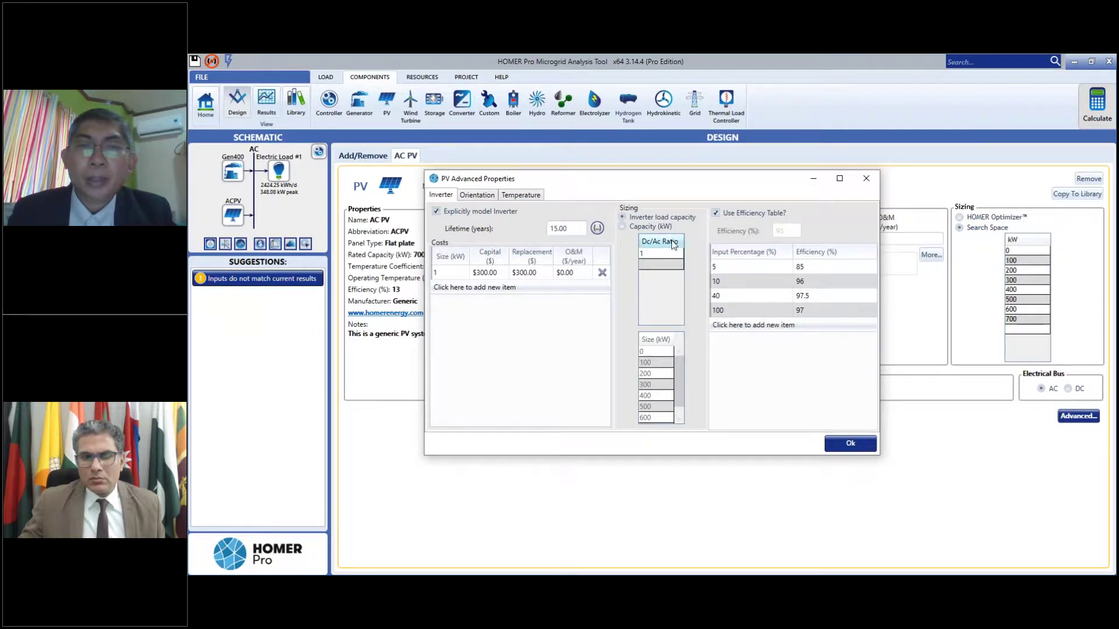
{"action": "left_click", "coordinate": [626, 229]}
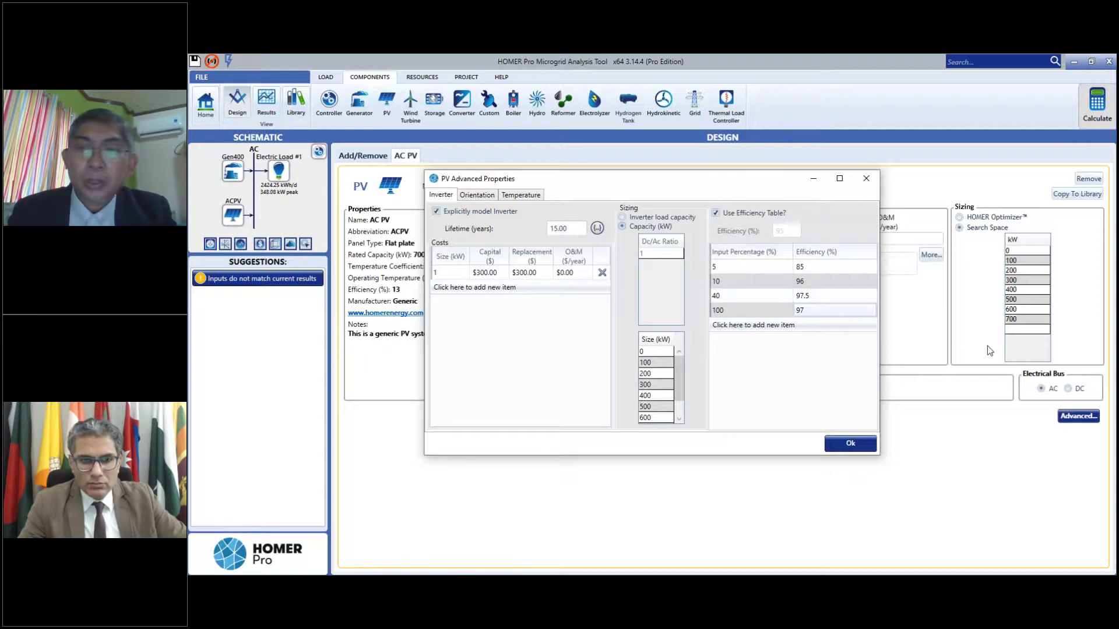
{"action": "left_click", "coordinate": [850, 443]}
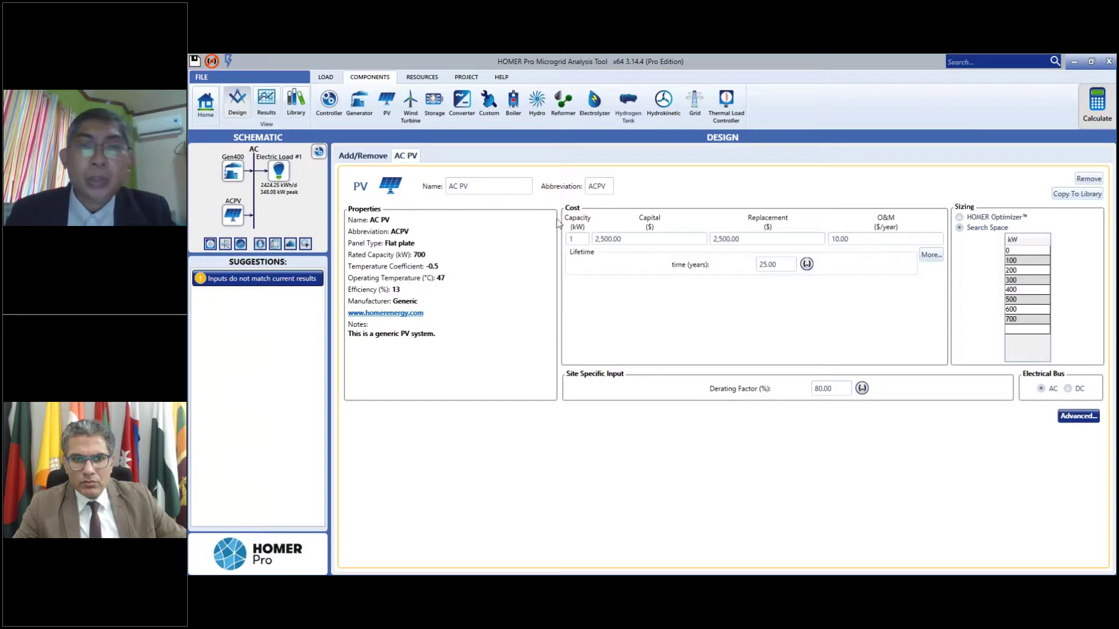
- Copy the AC PV component to the library and rename the one in the design Tracking PV
{"action": "left_click", "coordinate": [1063, 197]}
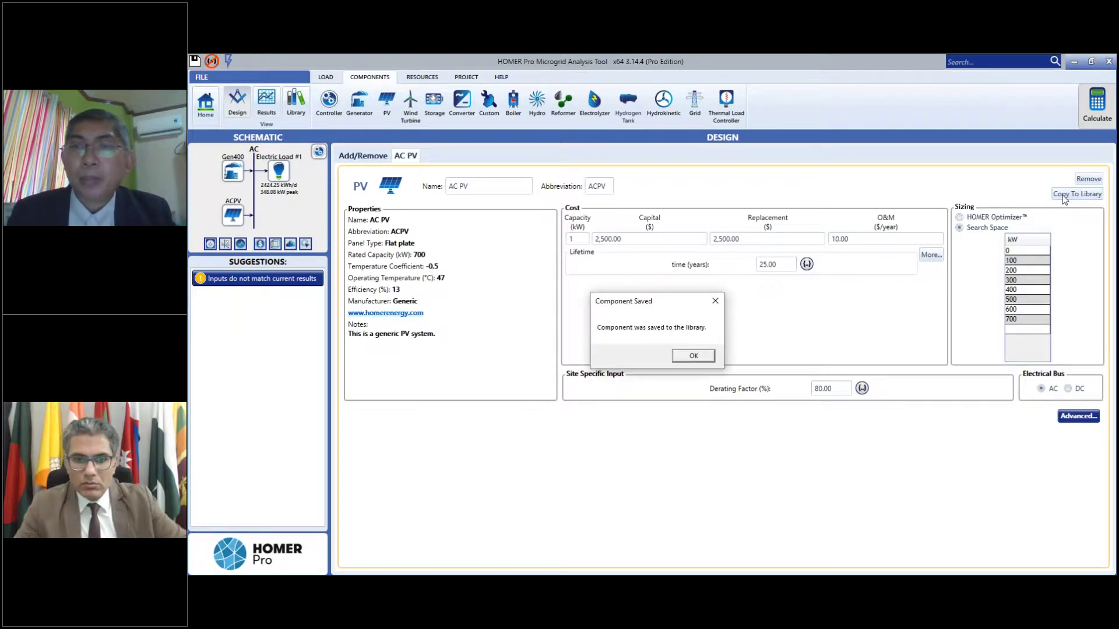
{"action": "left_click", "coordinate": [693, 356]}
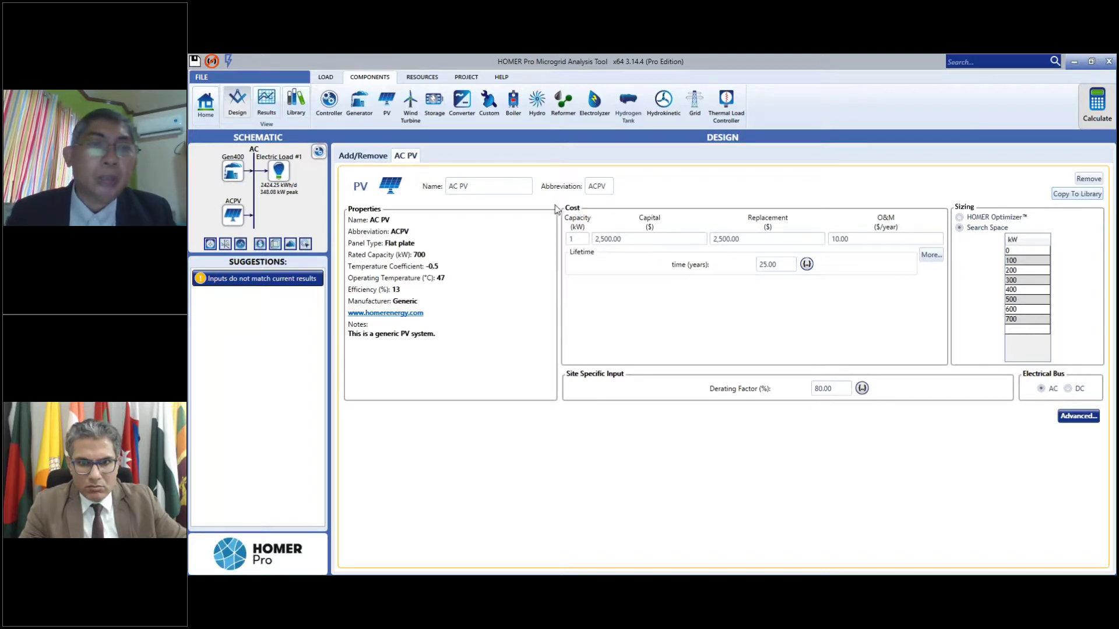
{"action": "left_click", "coordinate": [455, 185]}
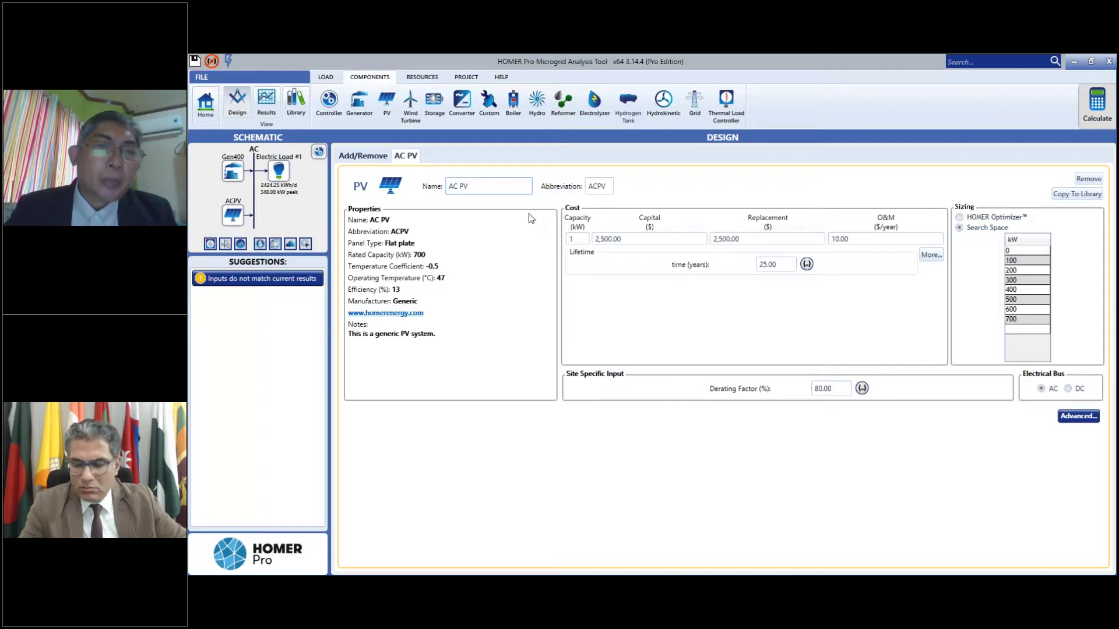
{"action": "type", "text": "Tracking"}
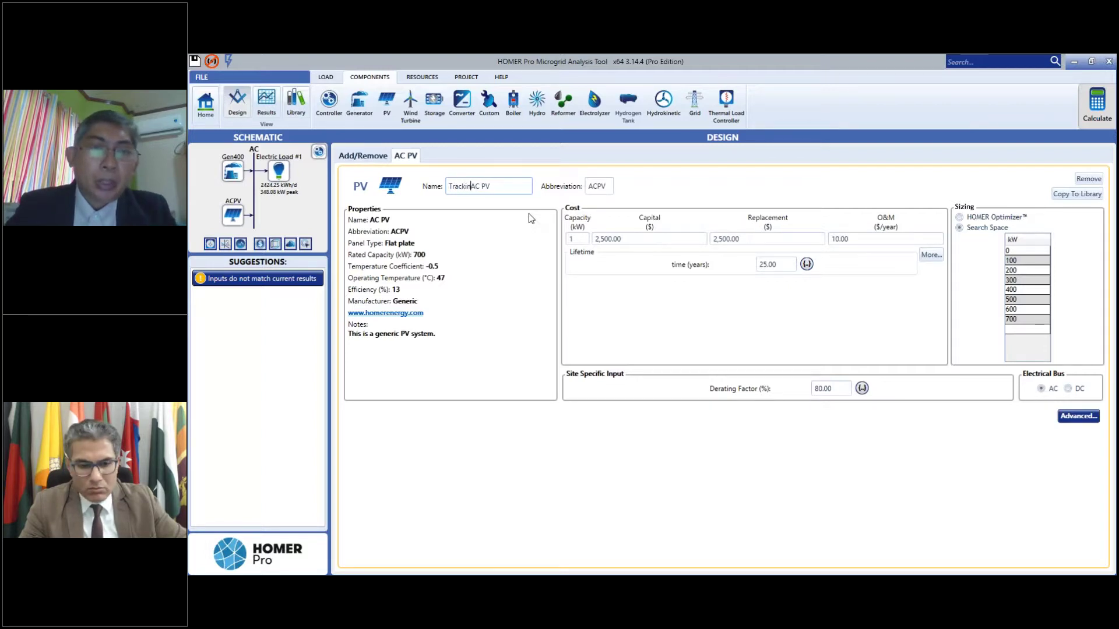
{"action": "key", "text": "Delete"}
{"action": "key", "text": "Delete"}
{"action": "key", "text": "Delete"}
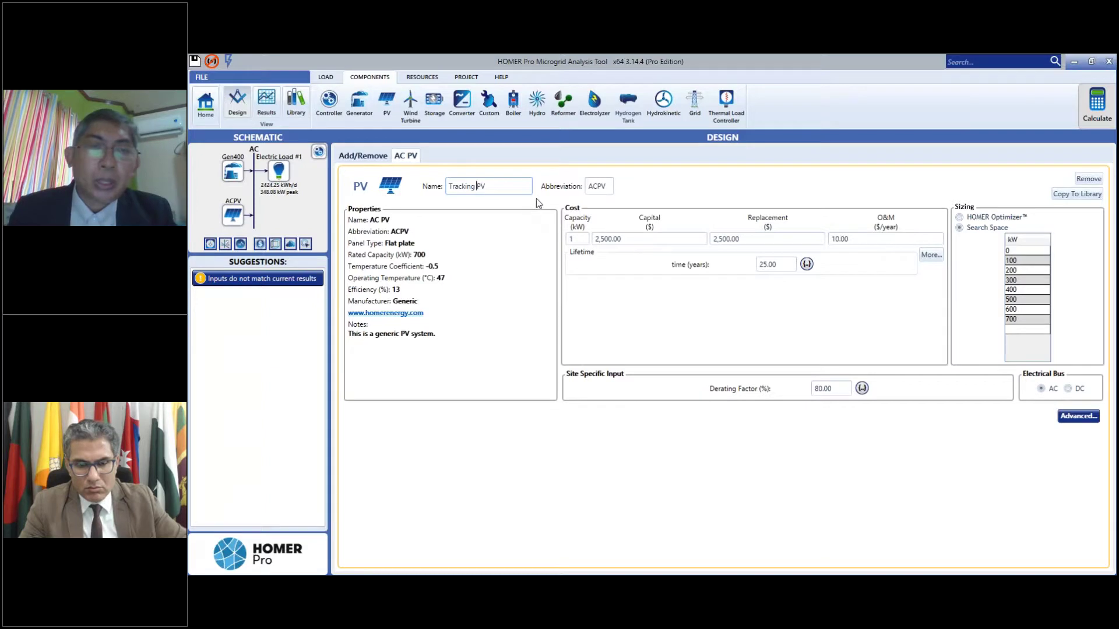
- Set the Tracking PV component's abbreviation to TPV
{"action": "left_click", "coordinate": [592, 188]}
{"action": "key", "text": "Delete"}
{"action": "key", "text": "Delete"}
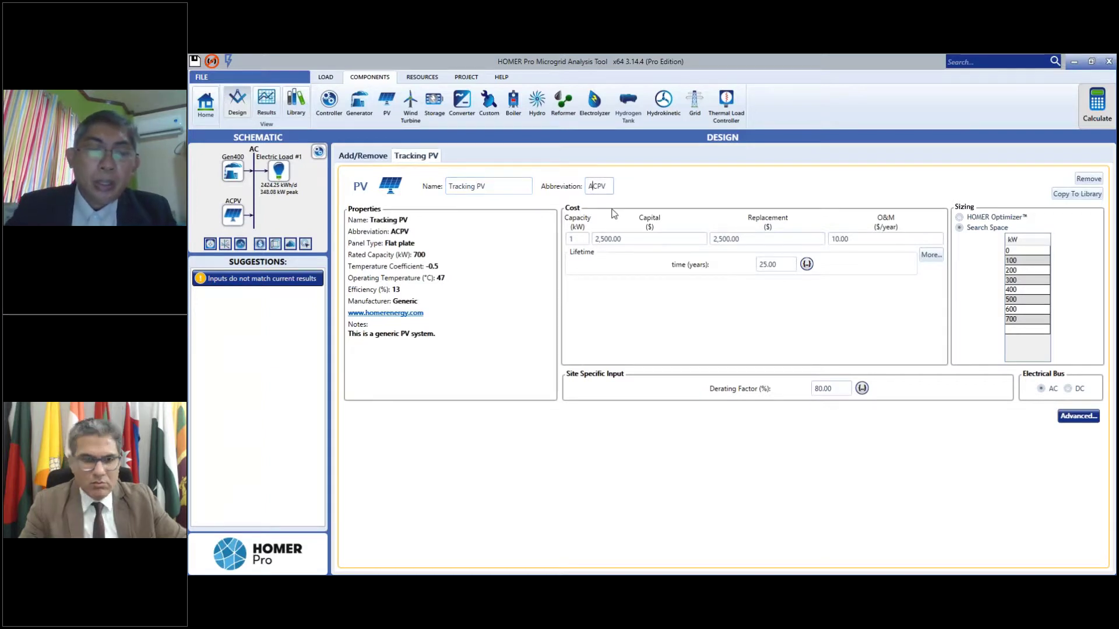
{"action": "type", "text": "T"}
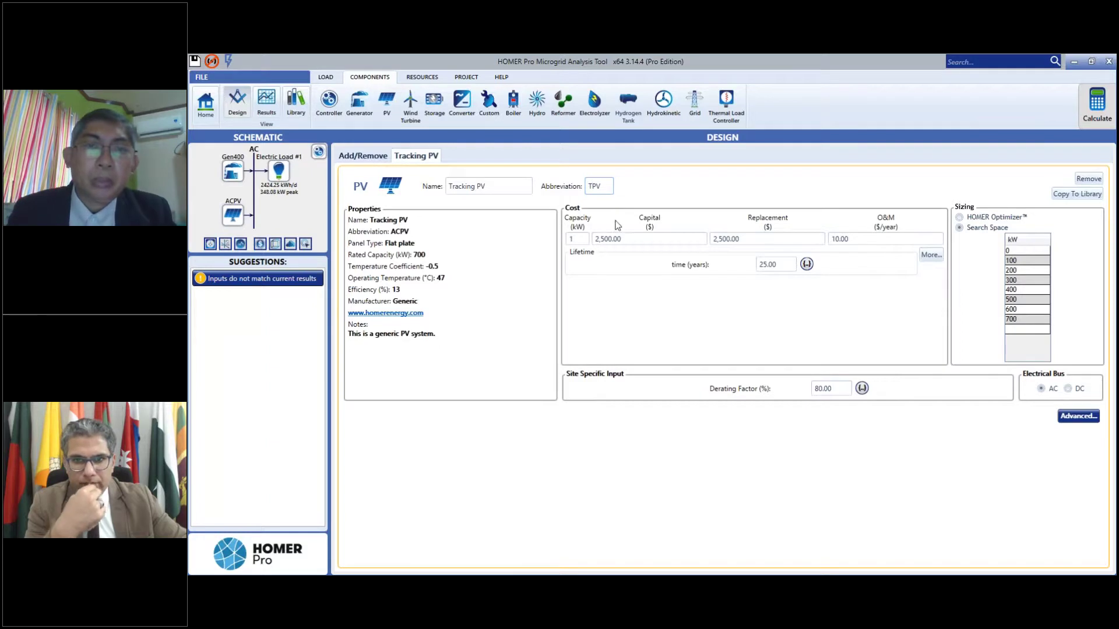
{"action": "left_click", "coordinate": [623, 317]}
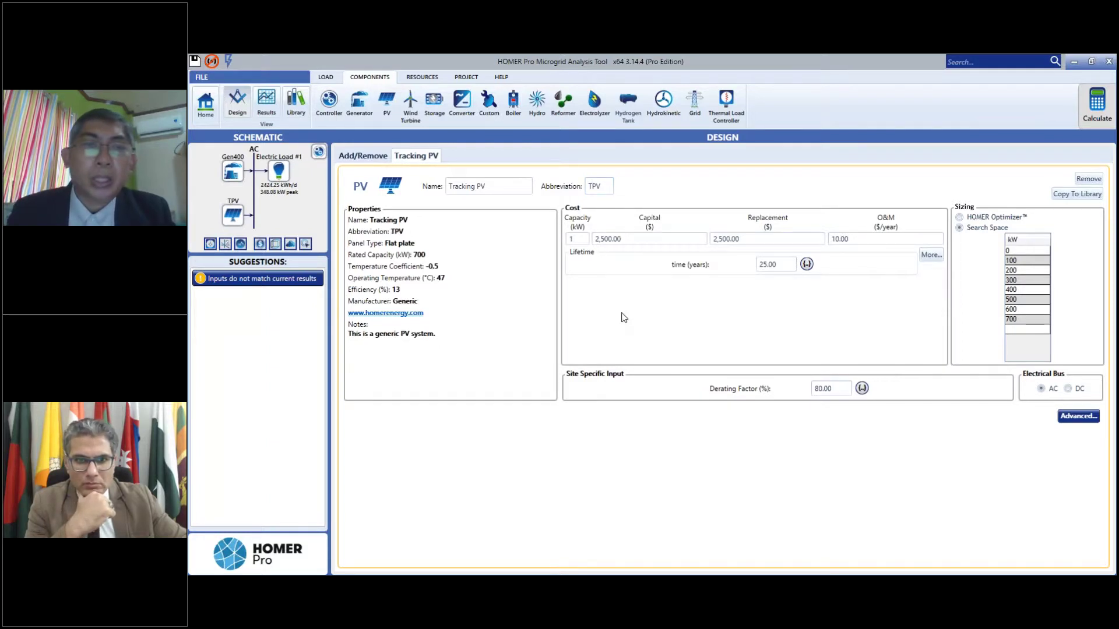
- Set the Tracking PV's tracking system to Two Axis in its advanced orientation properties
{"action": "left_click", "coordinate": [1079, 417]}
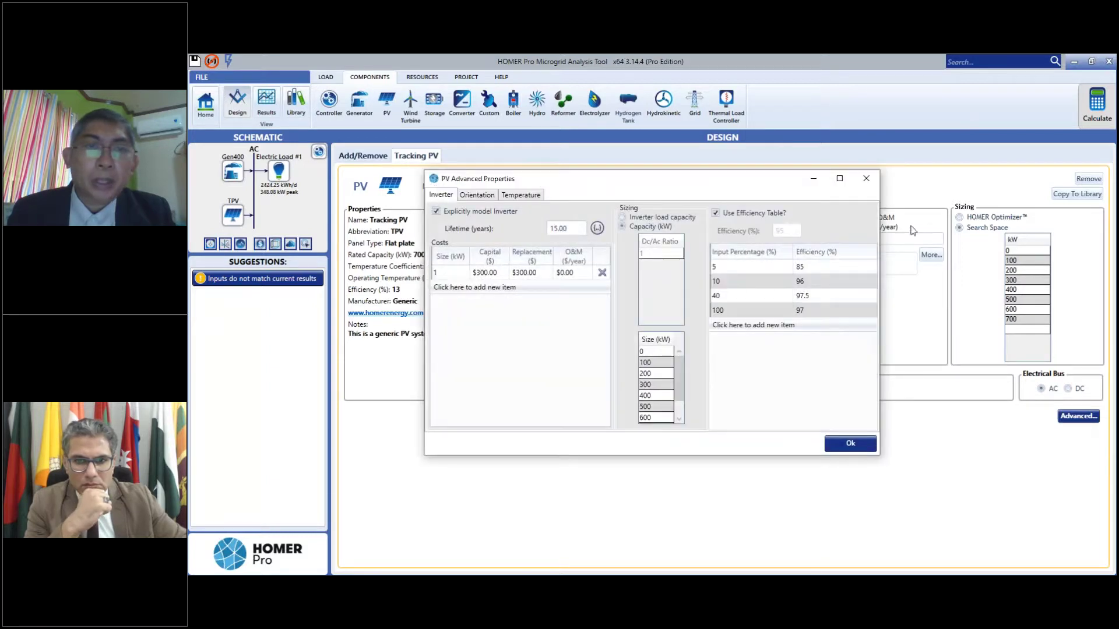
{"action": "left_click", "coordinate": [476, 197]}
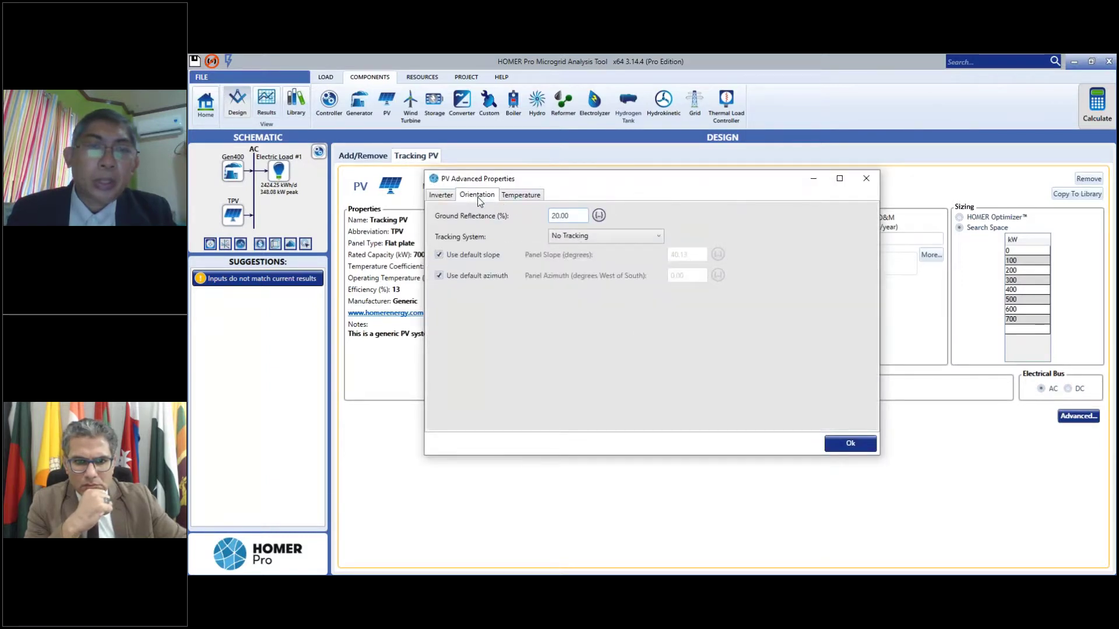
{"action": "left_click", "coordinate": [659, 239]}
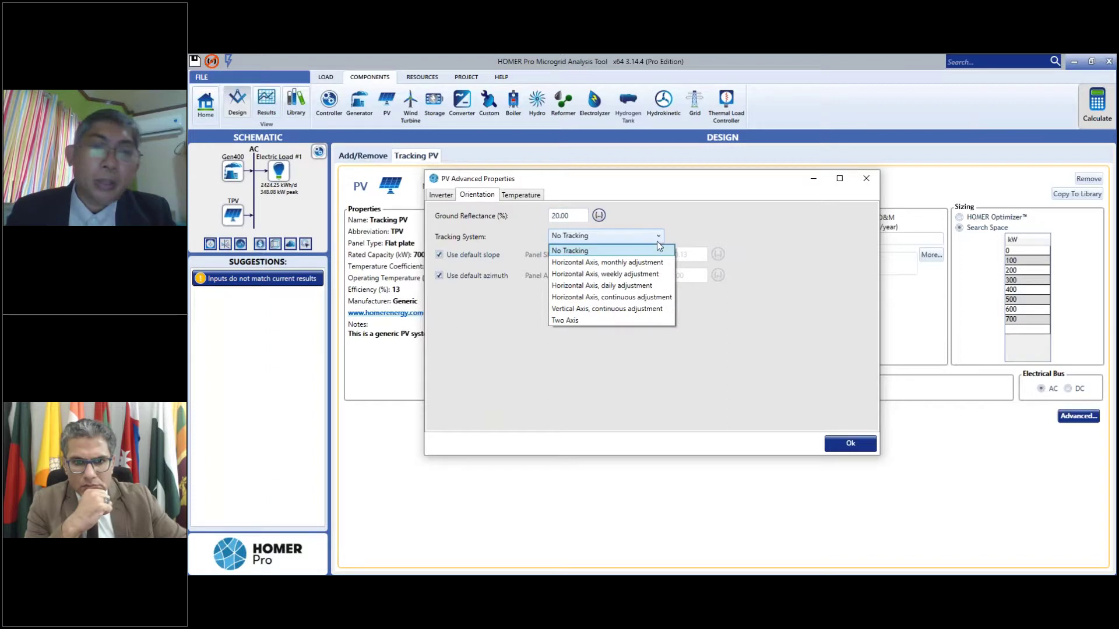
{"action": "left_click", "coordinate": [603, 321]}
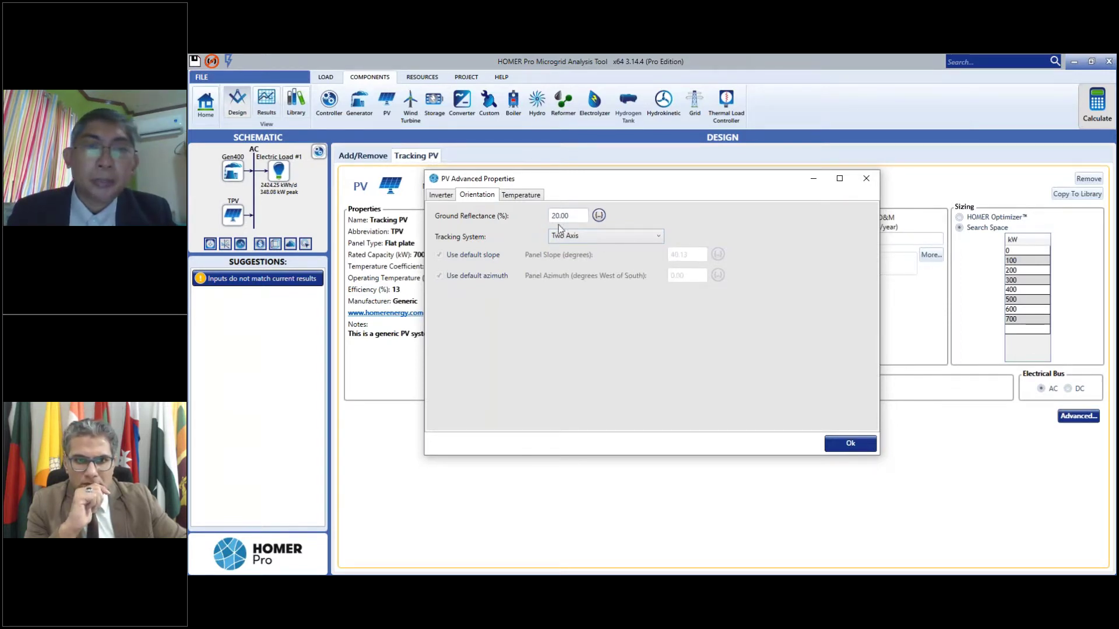
{"action": "left_click", "coordinate": [840, 438]}
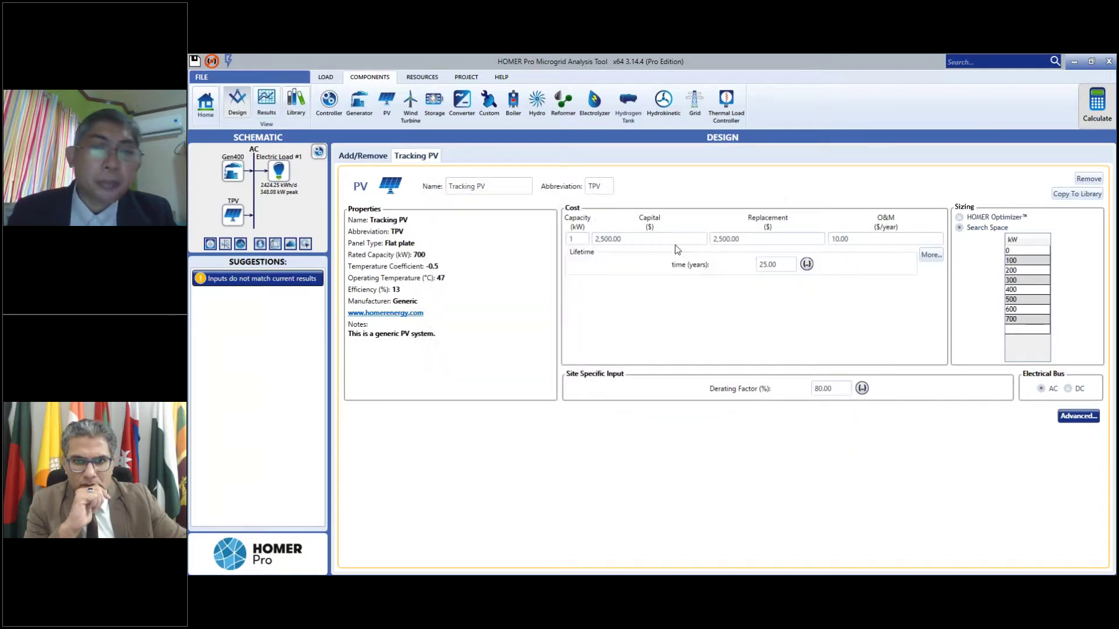
- Set the Tracking PV's capital and replacement costs to $4,000 per kW and its O&M cost to $50 per year
{"action": "left_click_drag", "start_coordinate": [621, 239], "coordinate": [596, 236]}
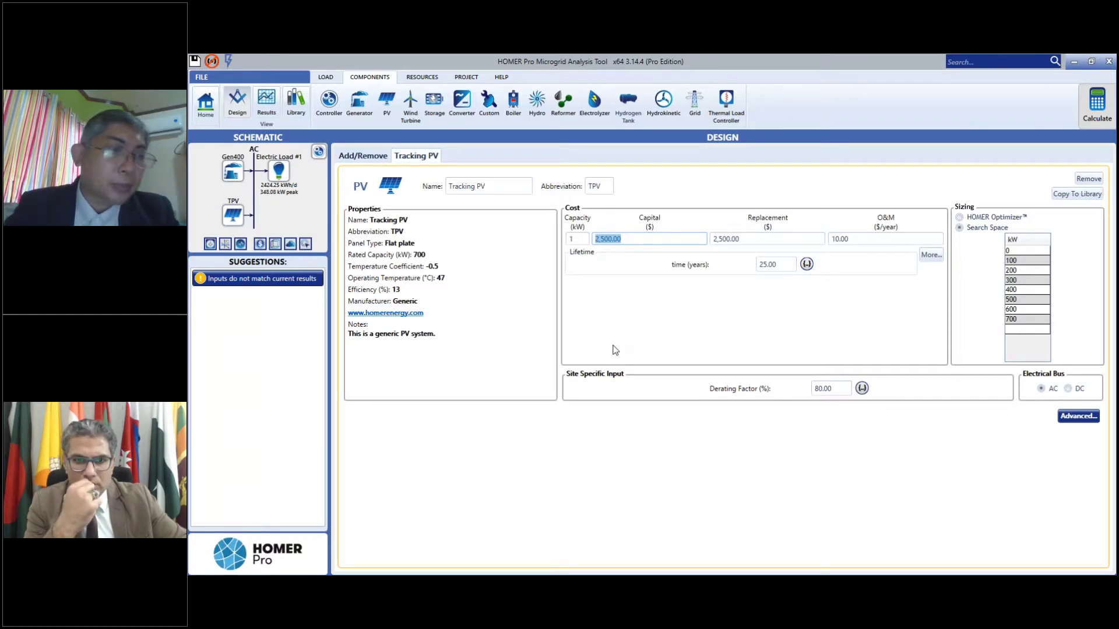
{"action": "type", "text": "4,0"}
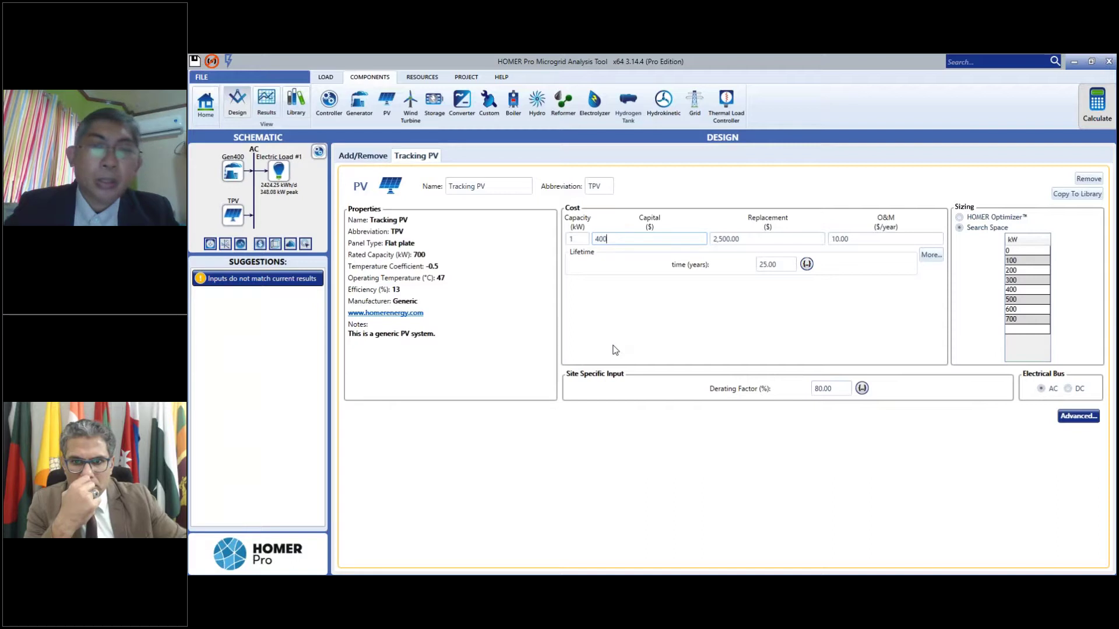
{"action": "type", "text": "00"}
{"action": "left_click", "coordinate": [728, 239]}
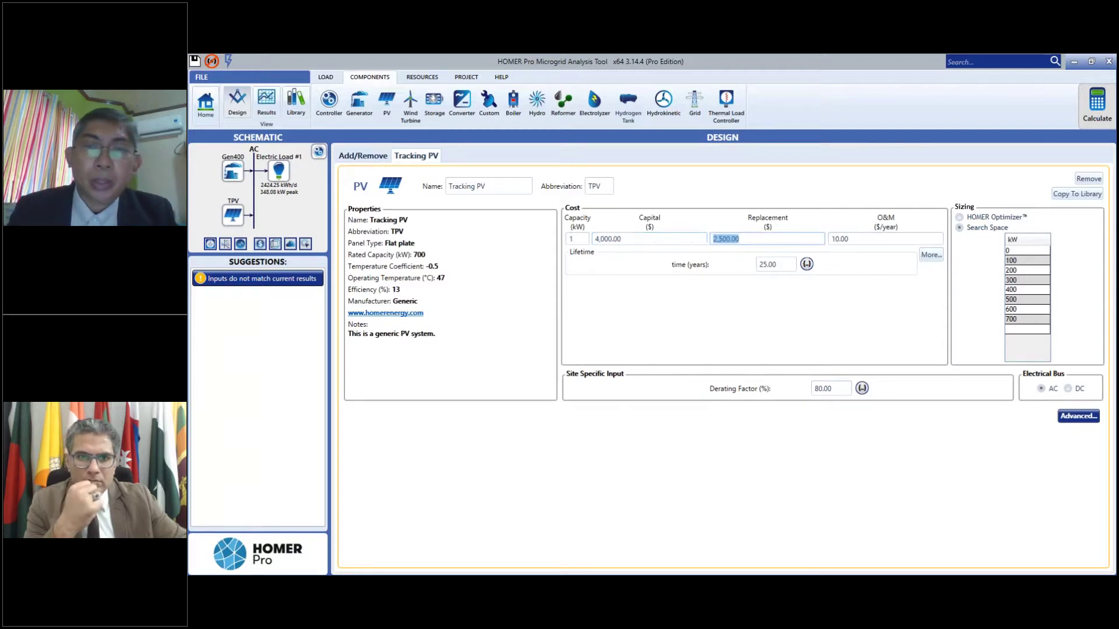
{"action": "type", "text": "4000"}
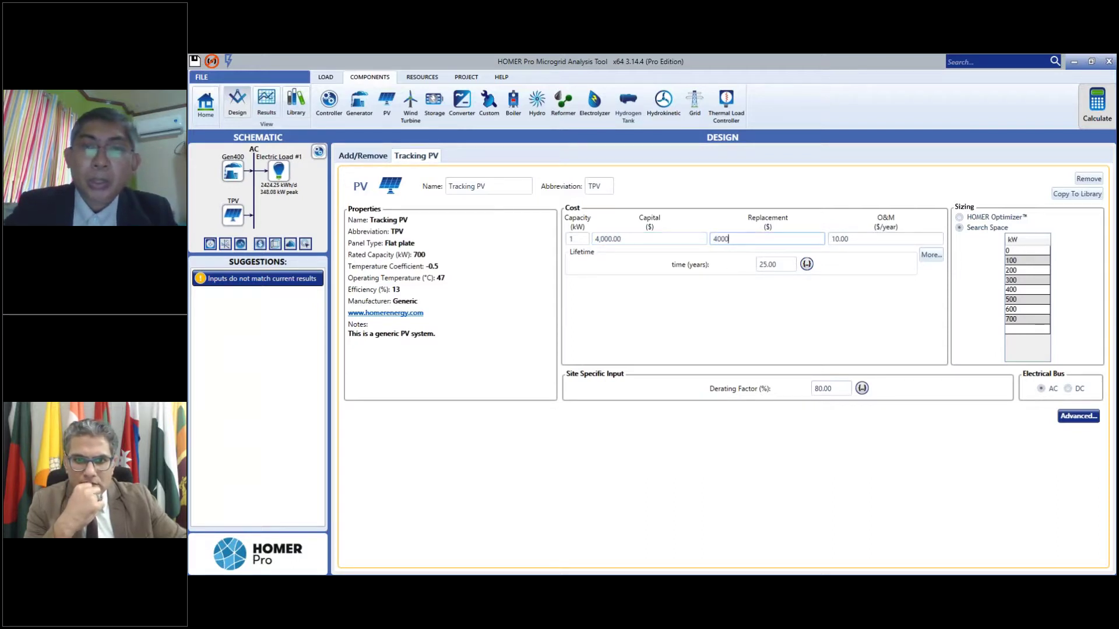
{"action": "left_click", "coordinate": [856, 240]}
{"action": "type", "text": "50"}
{"action": "left_click", "coordinate": [738, 239]}
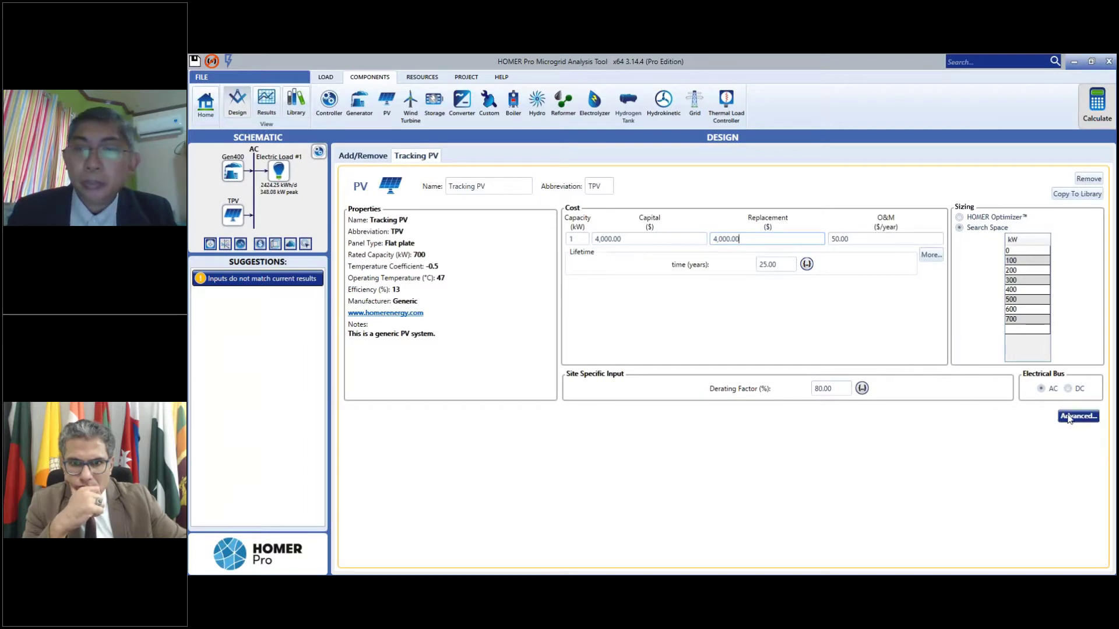
- Add 800 kW to the Tracking PV's search space and to its dedicated inverter's capacity list
{"action": "left_click", "coordinate": [1026, 330]}
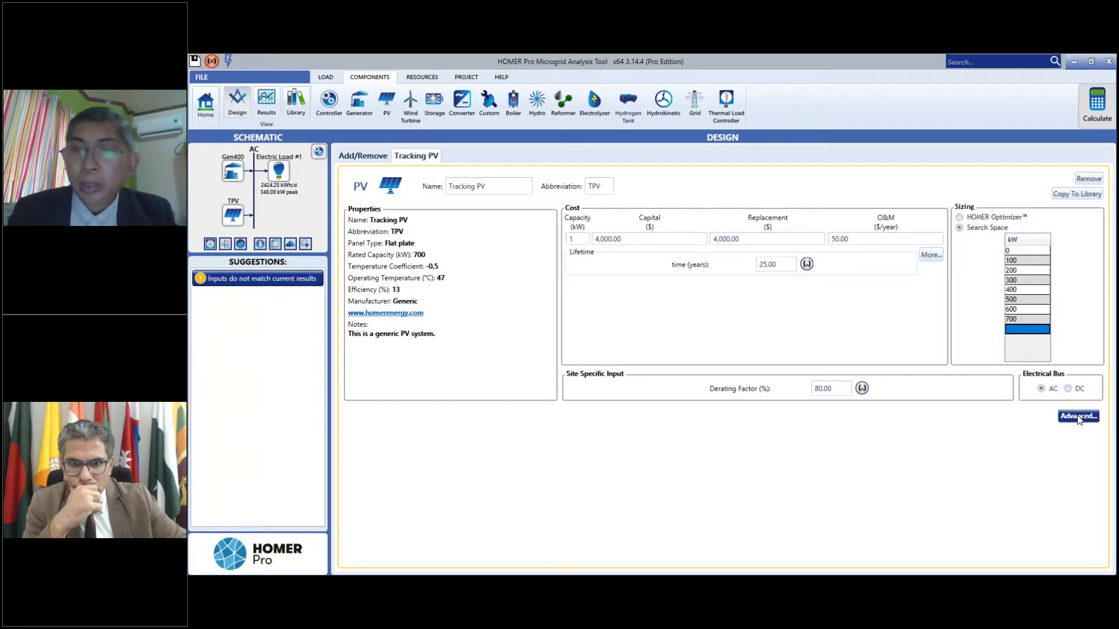
{"action": "type", "text": "800"}
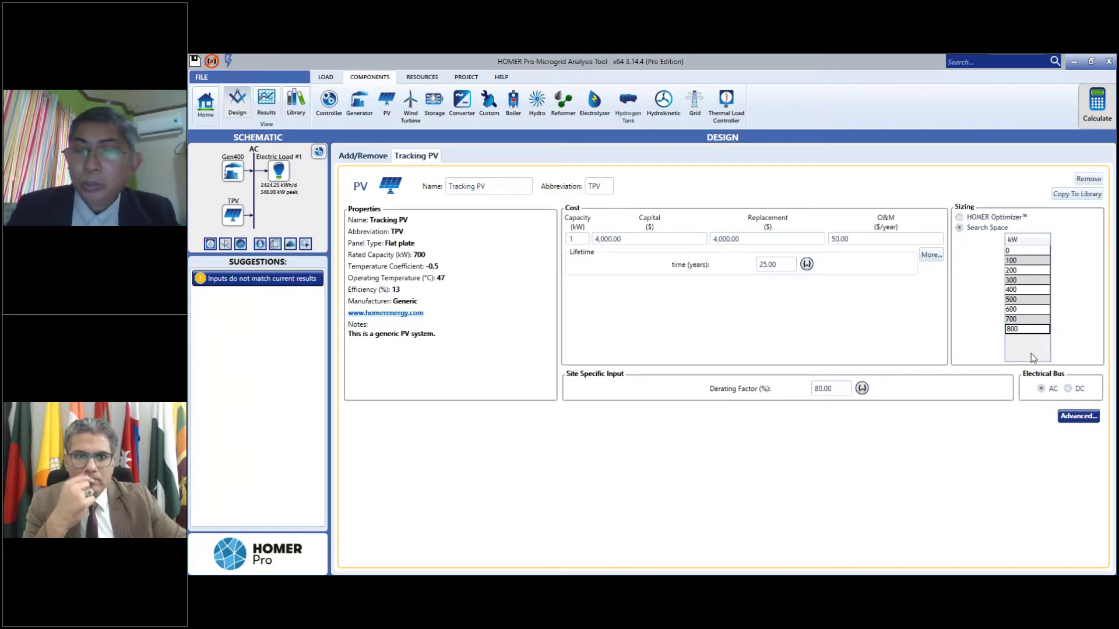
{"action": "left_click", "coordinate": [1027, 319]}
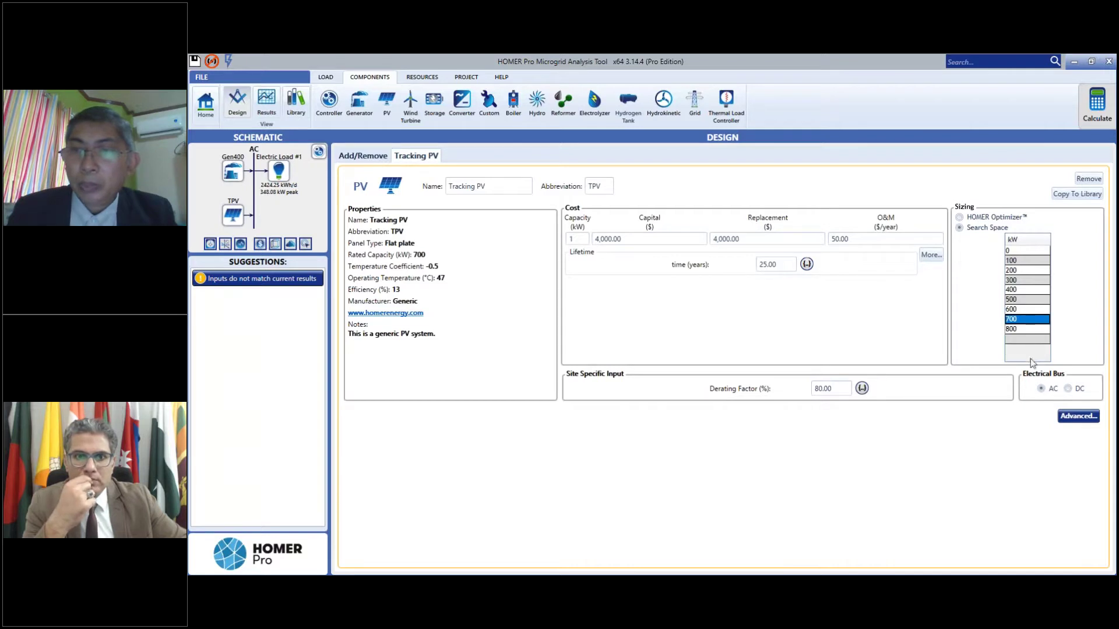
{"action": "left_click", "coordinate": [1074, 417]}
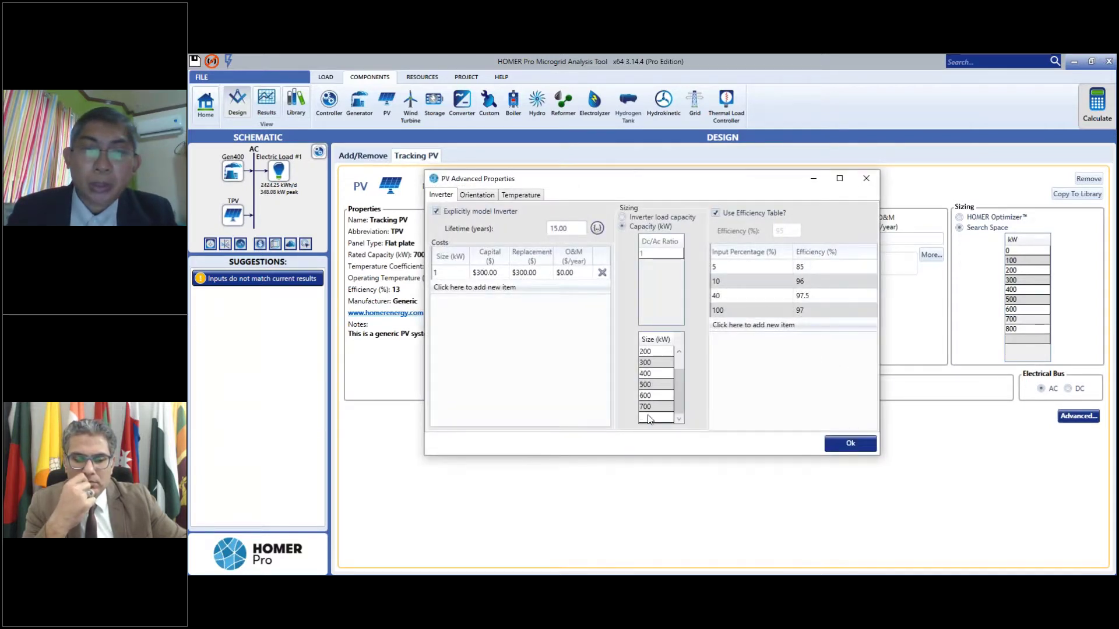
{"action": "left_click", "coordinate": [649, 418]}
{"action": "type", "text": "800"}
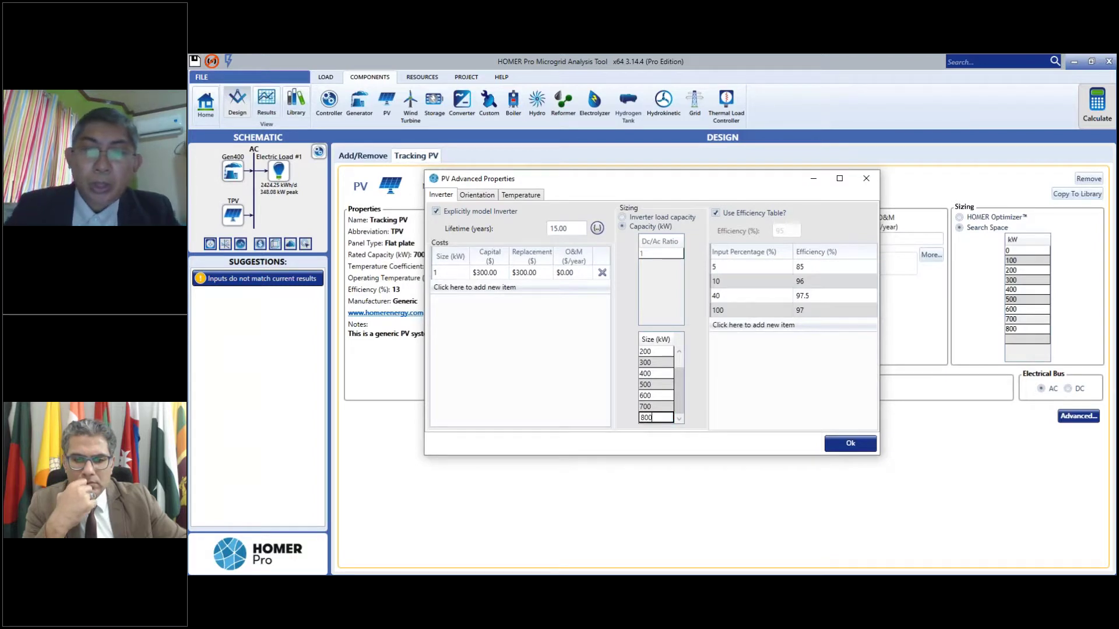
{"action": "left_click", "coordinate": [850, 443]}
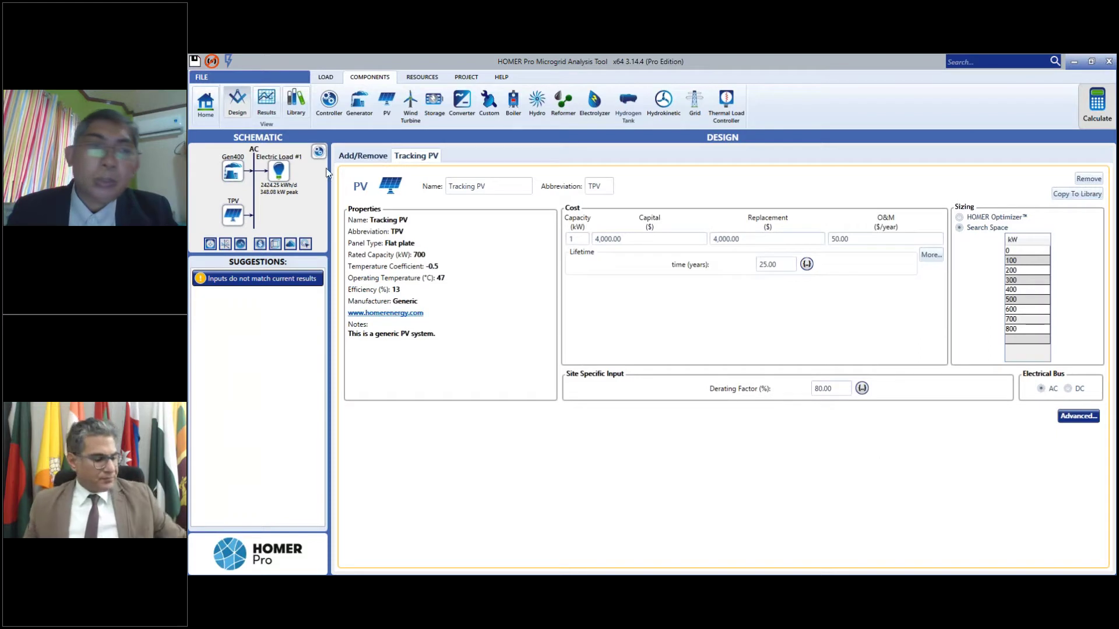
- Recalculate the system with the Tracking PV and compare the generator-only and PV-diesel rows in the optimization results
{"action": "left_click", "coordinate": [1086, 107]}
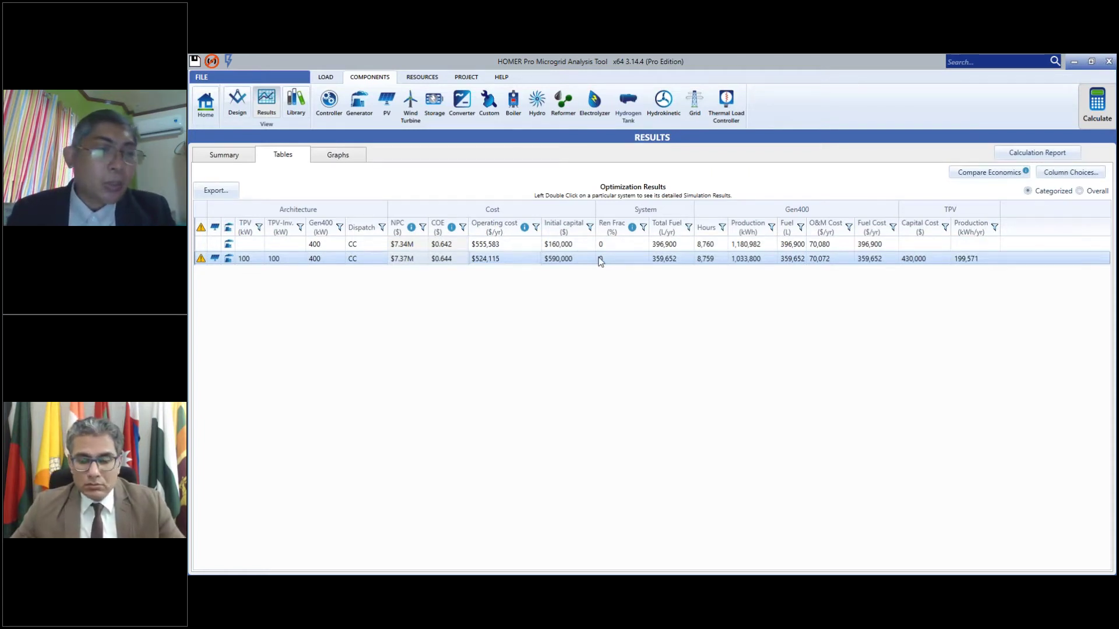
{"action": "key", "text": "Up"}
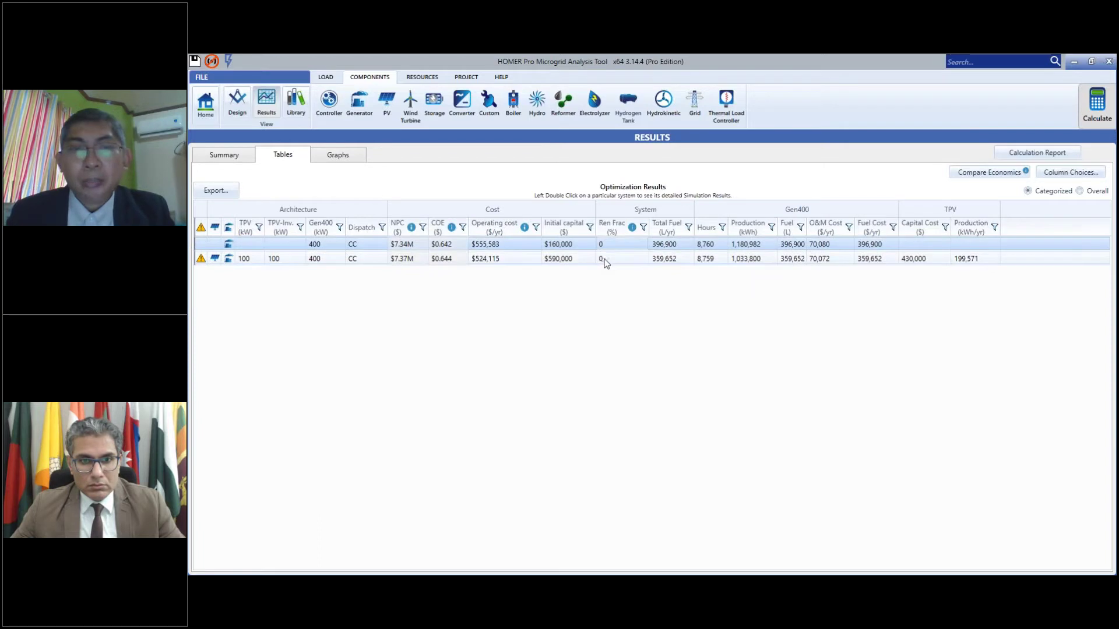
{"action": "left_click", "coordinate": [624, 262]}
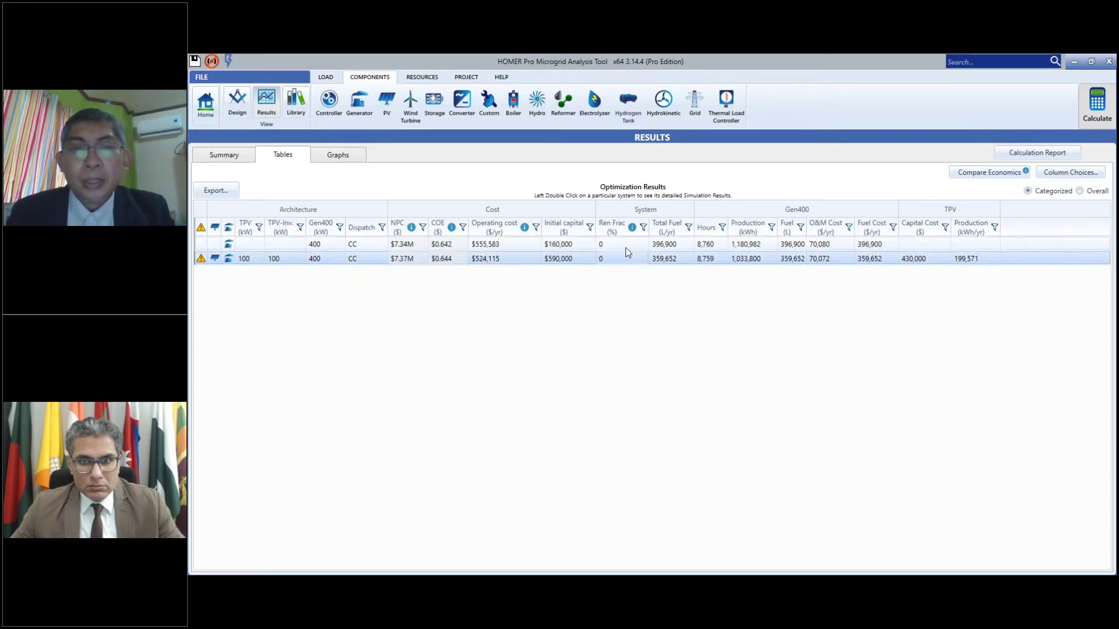
{"action": "left_click", "coordinate": [626, 249]}
{"action": "left_click", "coordinate": [629, 262]}
{"action": "left_click", "coordinate": [628, 249]}
{"action": "left_click", "coordinate": [632, 264]}
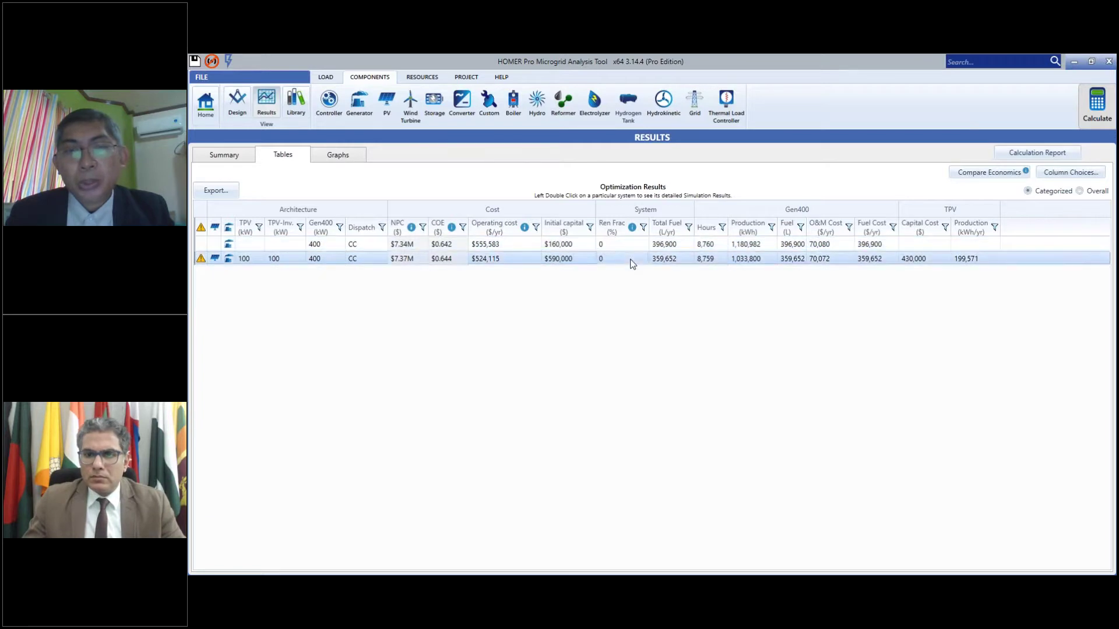
- Compare the costs and renewable fractions of the generator-only and two-axis Tracking PV systems in the optimization results
{"action": "left_click", "coordinate": [626, 247]}
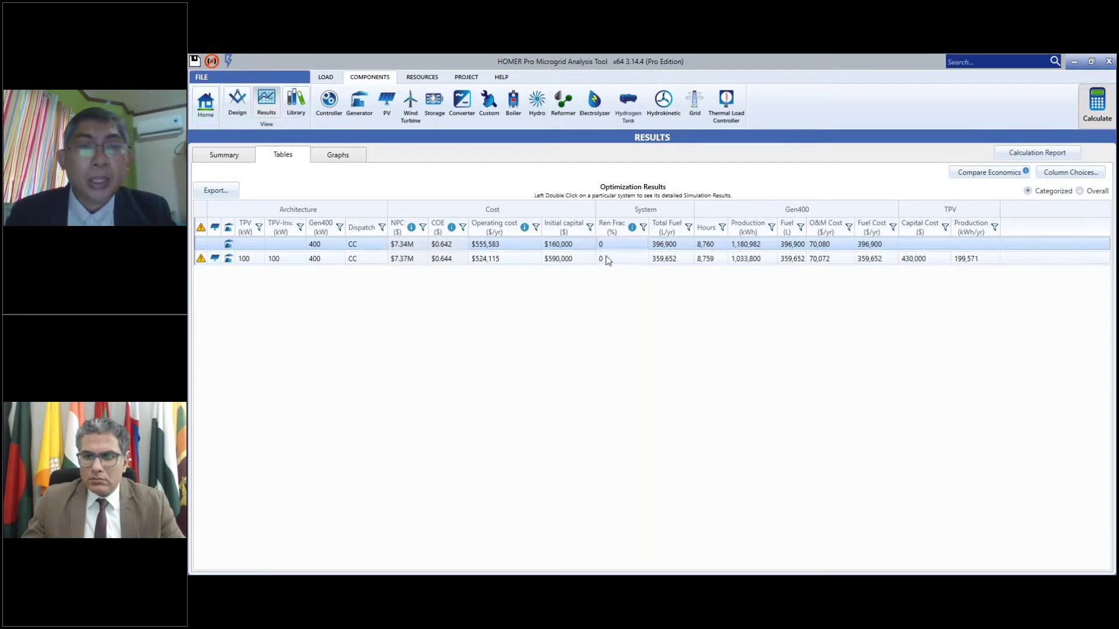
{"action": "left_click", "coordinate": [612, 255]}
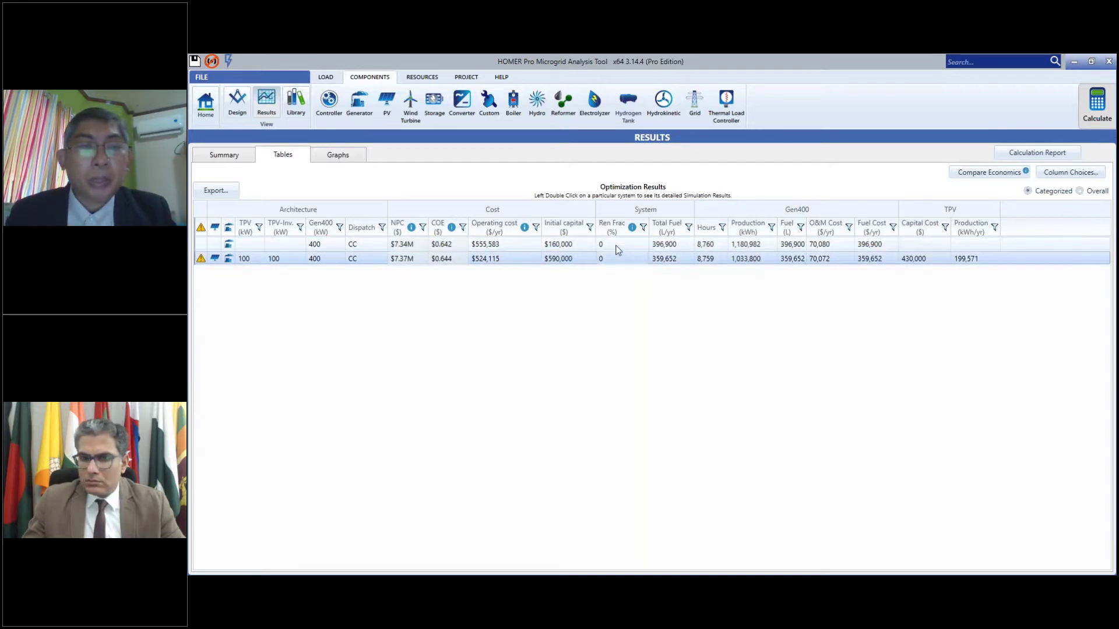
{"action": "left_click", "coordinate": [629, 246]}
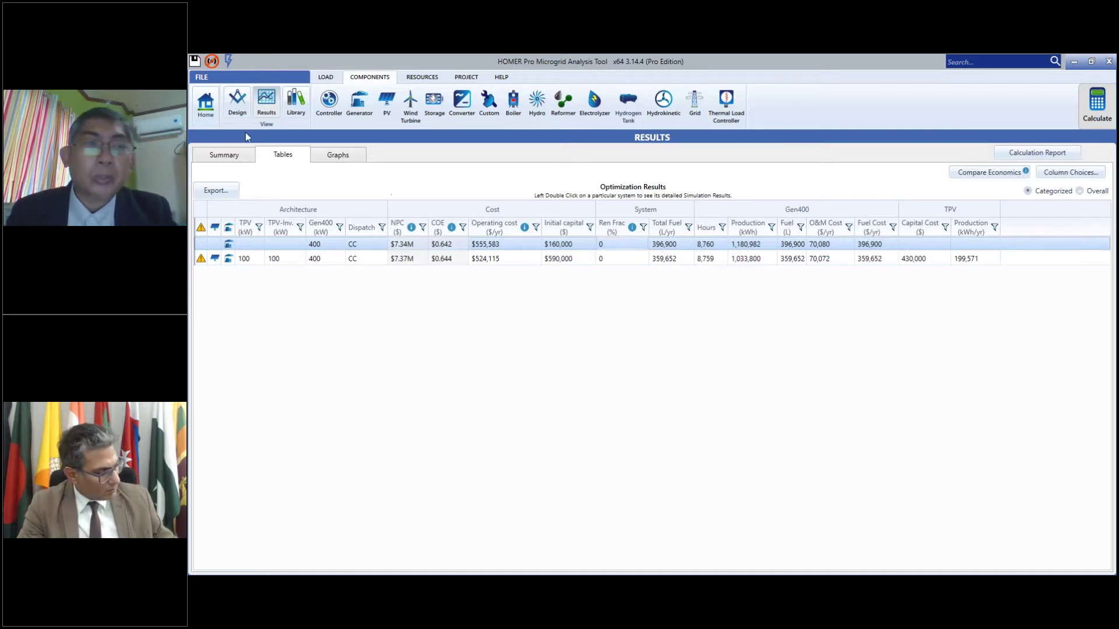
- Return to the system design and remove the Tracking PV component
{"action": "left_click", "coordinate": [213, 112]}
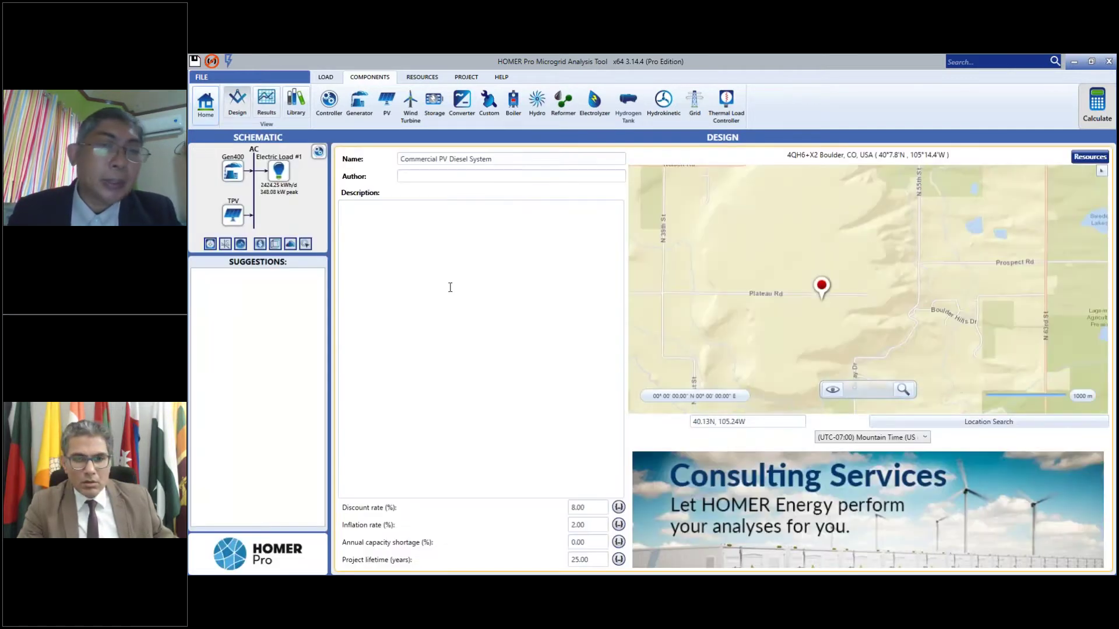
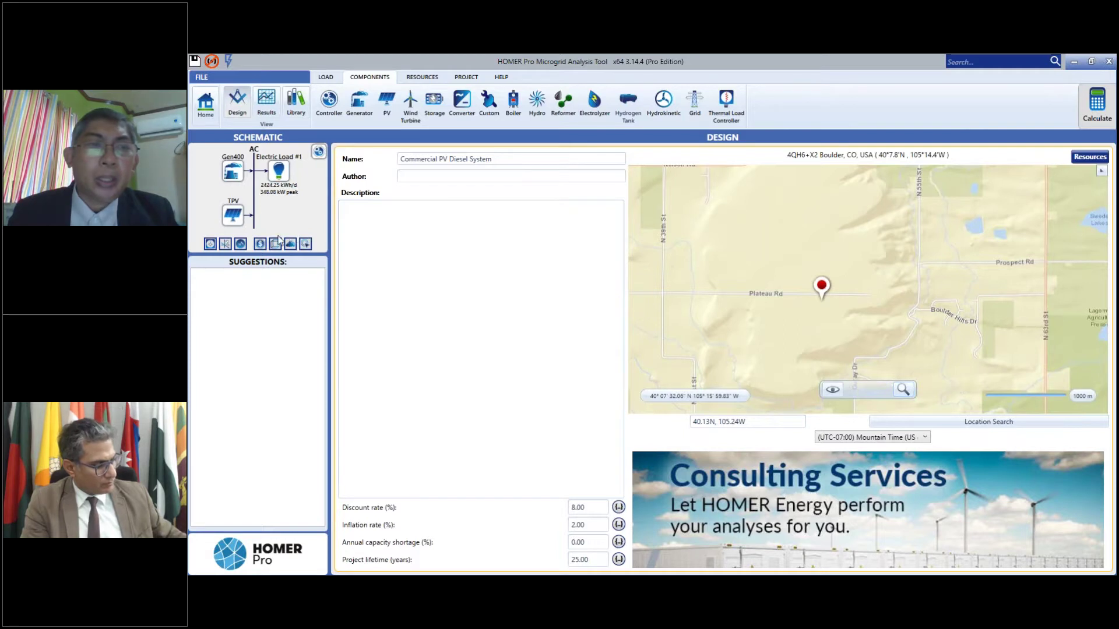
{"action": "left_click", "coordinate": [233, 216]}
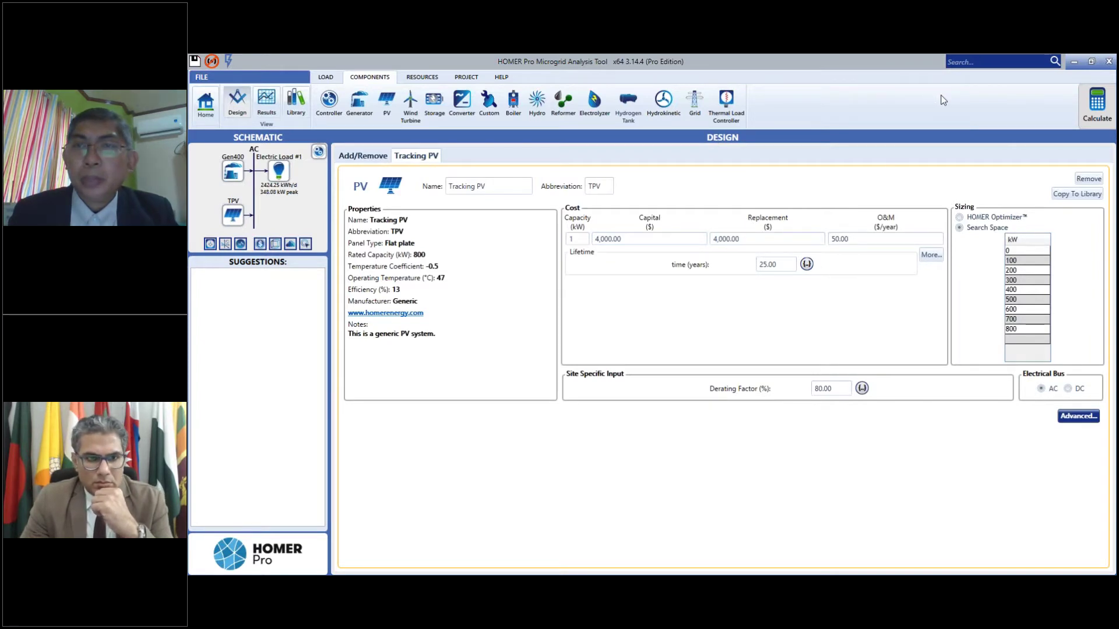
{"action": "left_click", "coordinate": [1087, 179]}
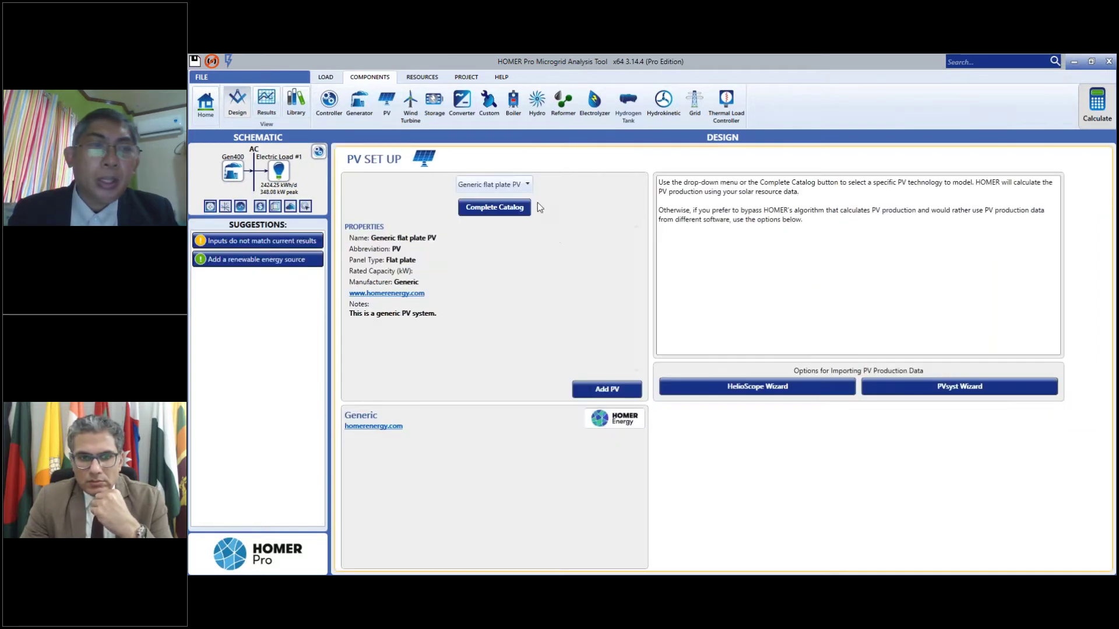
- Add the generic Concentrating PV component to the system
{"action": "left_click", "coordinate": [525, 185]}
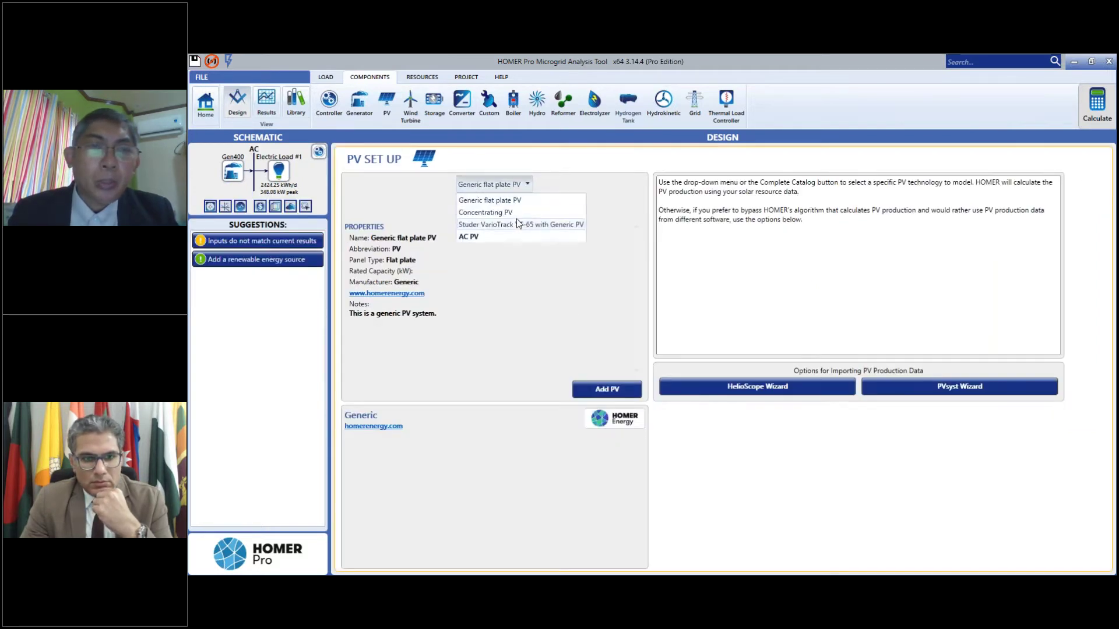
{"action": "left_click", "coordinate": [503, 213]}
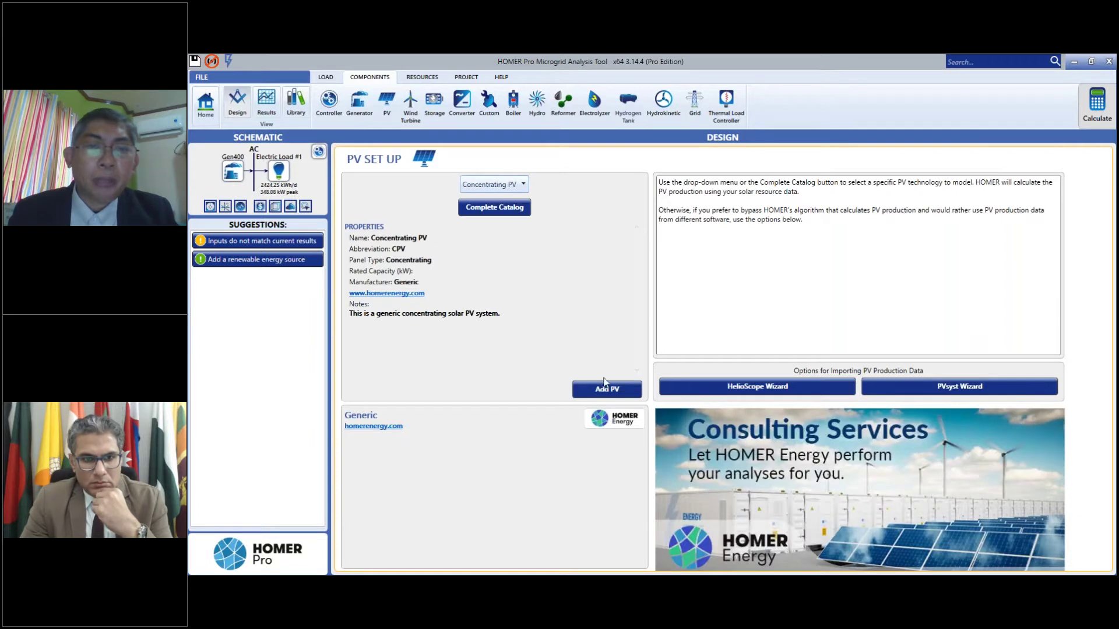
{"action": "left_click", "coordinate": [605, 390]}
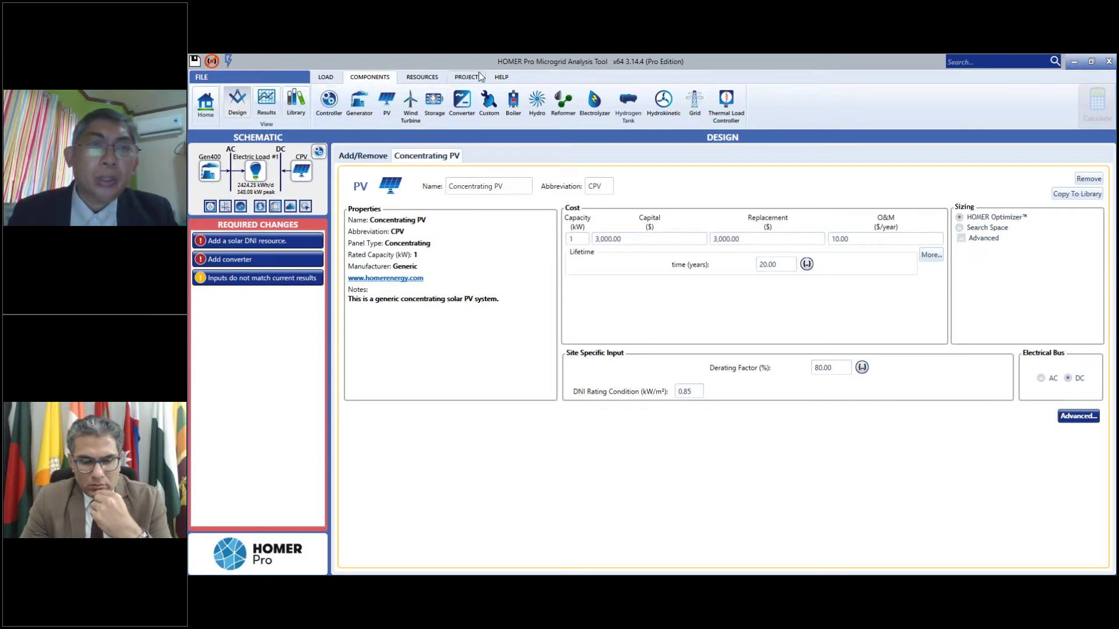
- Connect the Concentrating PV to the AC bus and open the required solar DNI resource
{"action": "left_click", "coordinate": [420, 78]}
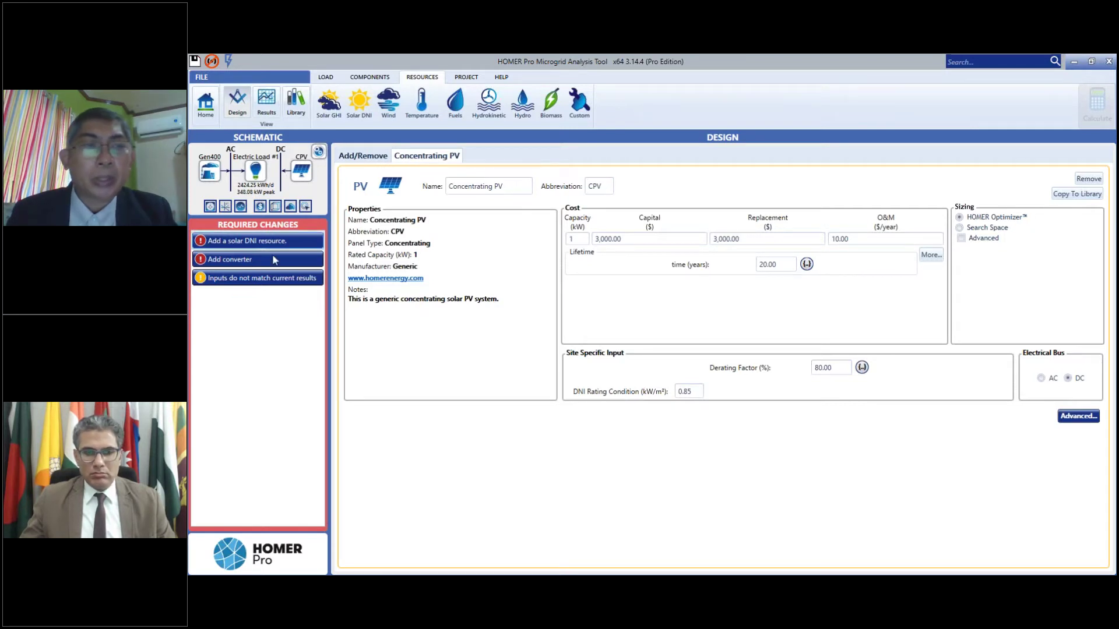
{"action": "left_click", "coordinate": [1041, 379]}
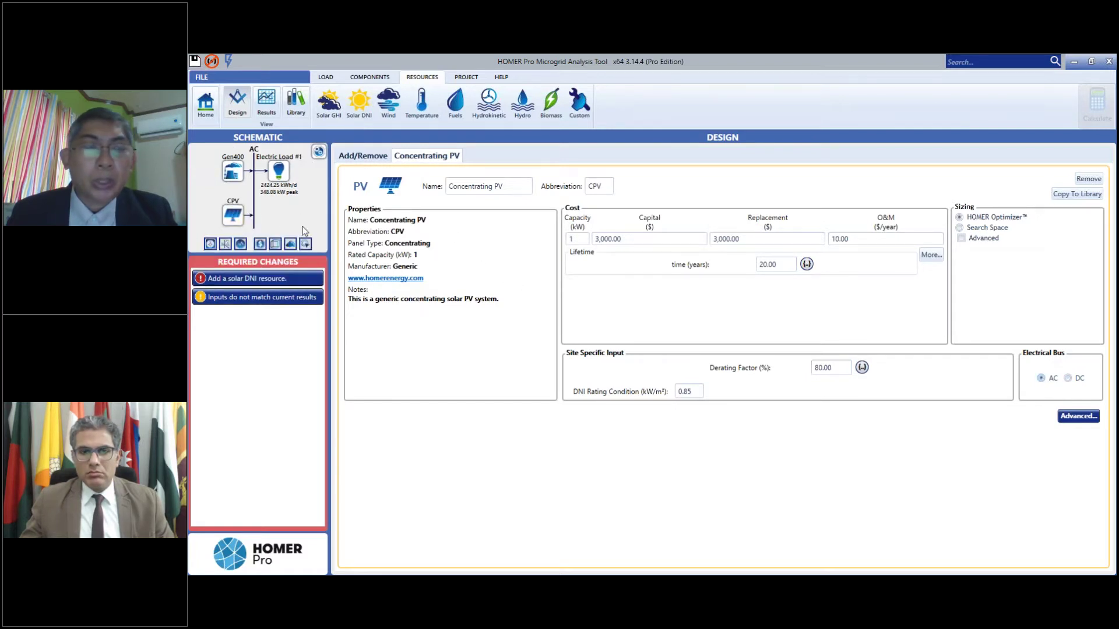
{"action": "left_click", "coordinate": [260, 280]}
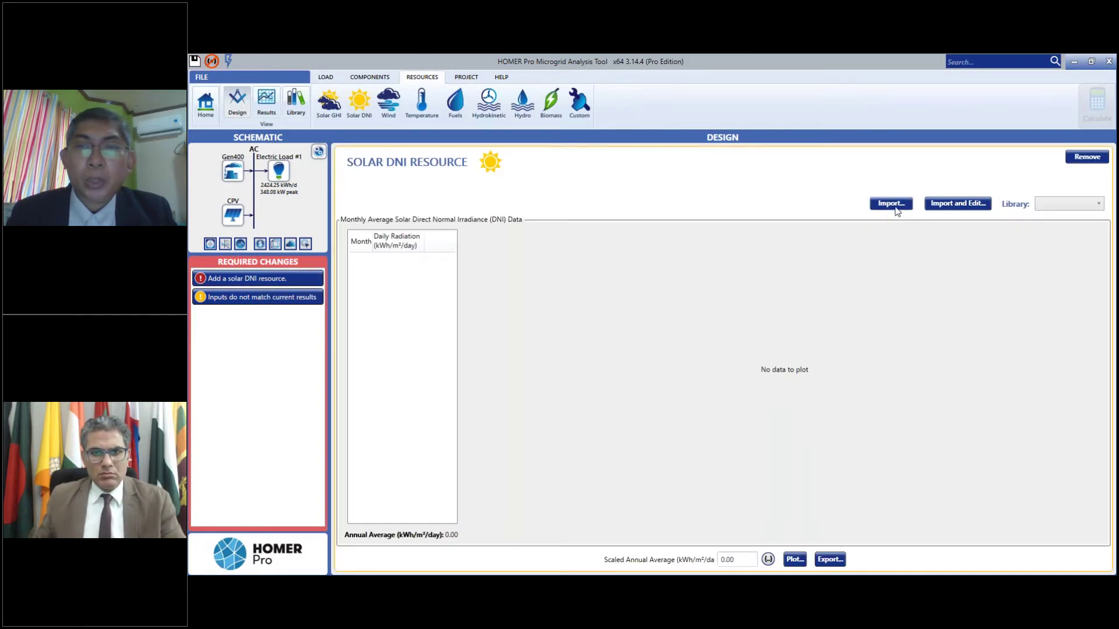
{"action": "left_click", "coordinate": [956, 205]}
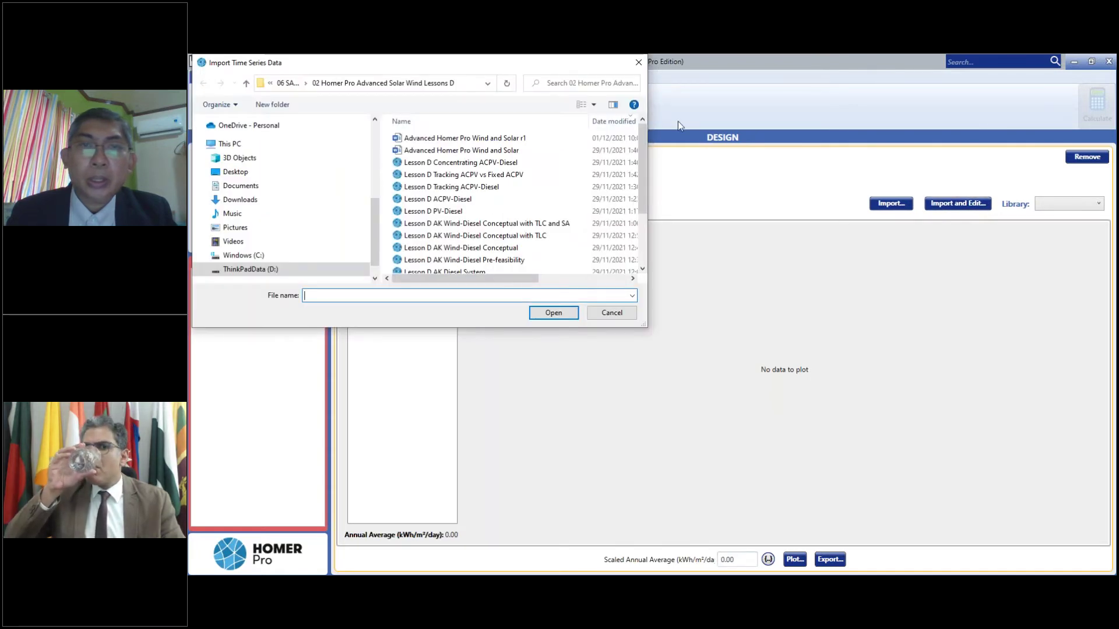
{"action": "left_click", "coordinate": [638, 62]}
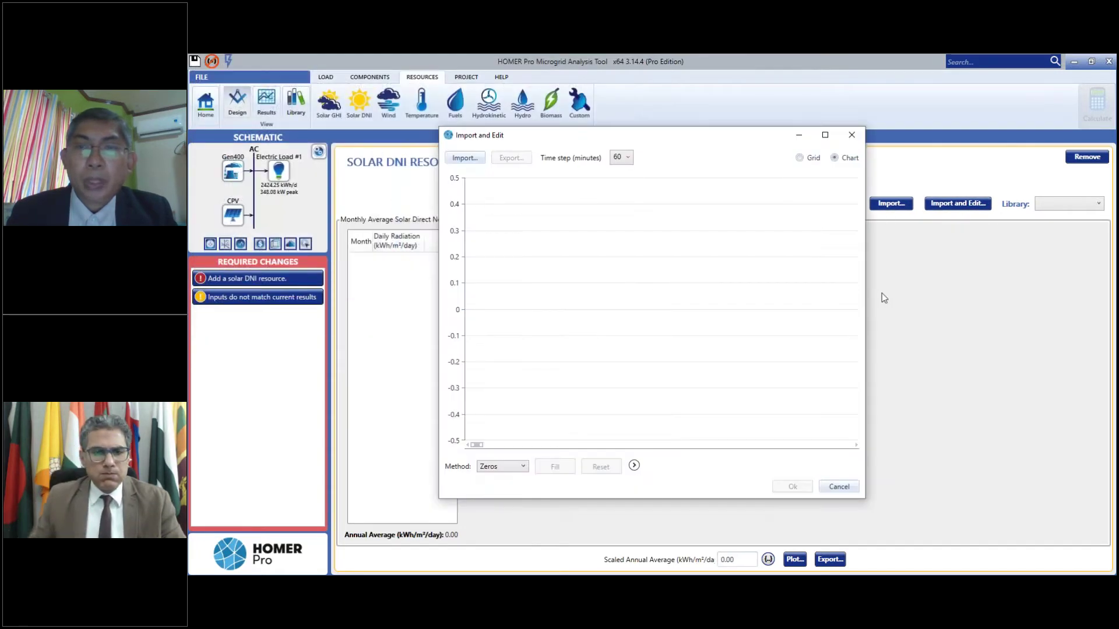
{"action": "left_click", "coordinate": [839, 486]}
- Import the DNI-BJFC-TMY3 file as the solar DNI resource data
{"action": "left_click", "coordinate": [892, 205]}
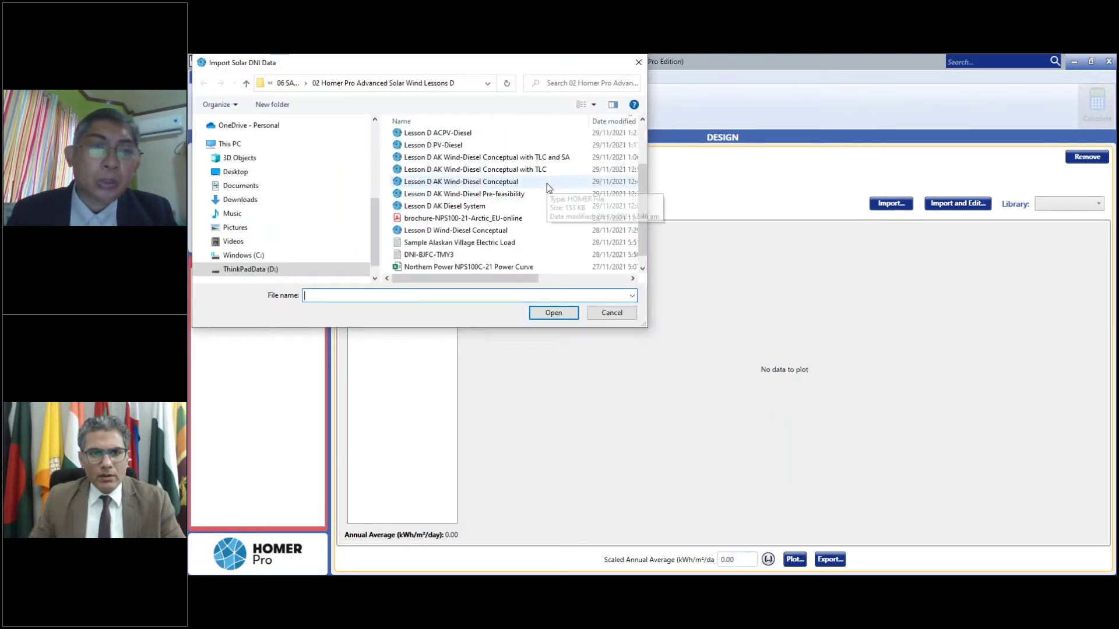
{"action": "left_click", "coordinate": [466, 255]}
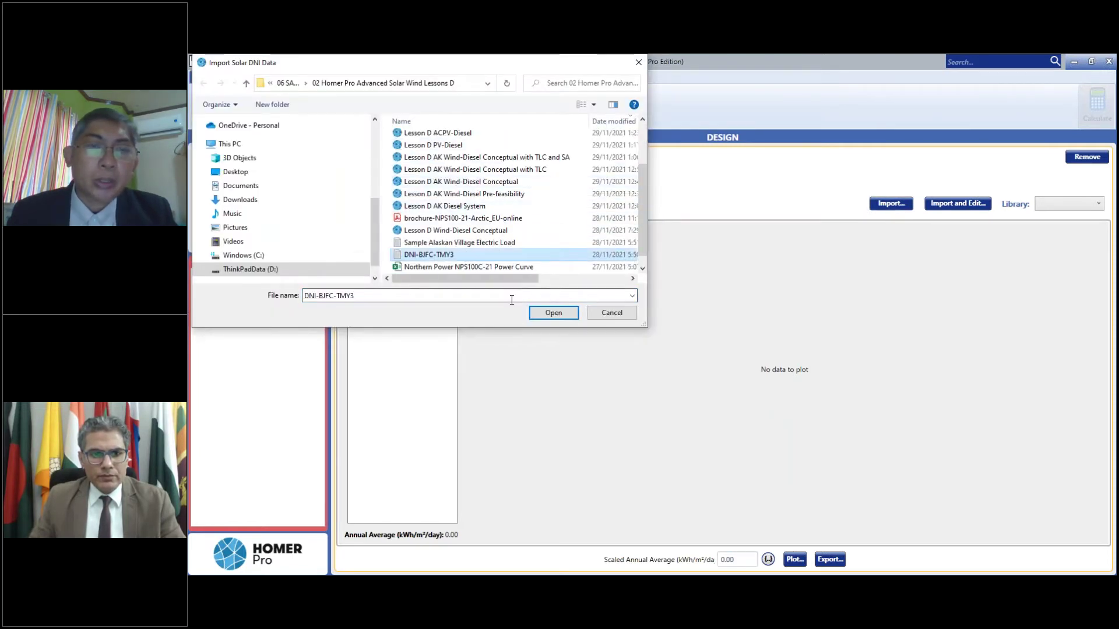
{"action": "left_click", "coordinate": [533, 310]}
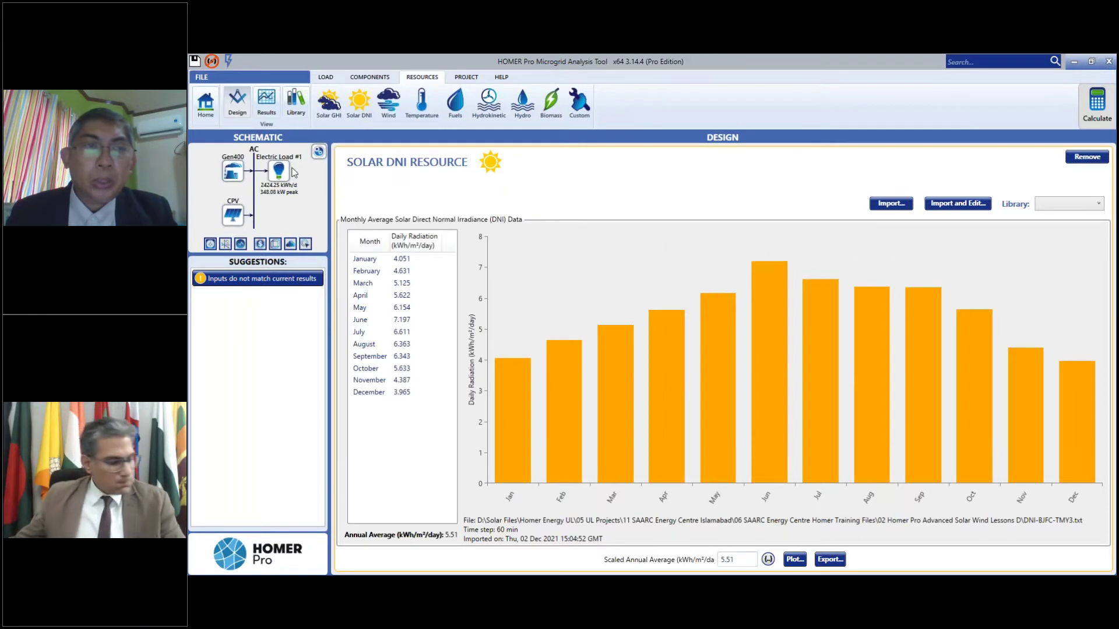
- Recalculate the system with the Concentrating PV, review the PV-diesel result row, and return to the project's design overview
{"action": "left_click", "coordinate": [1088, 109]}
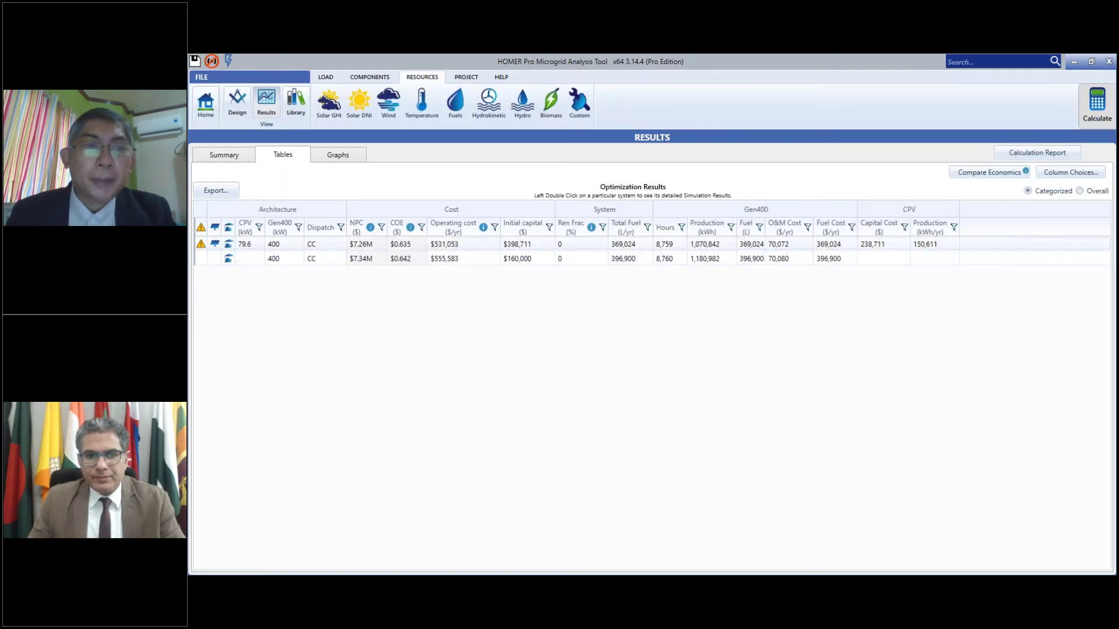
{"action": "left_click", "coordinate": [298, 247]}
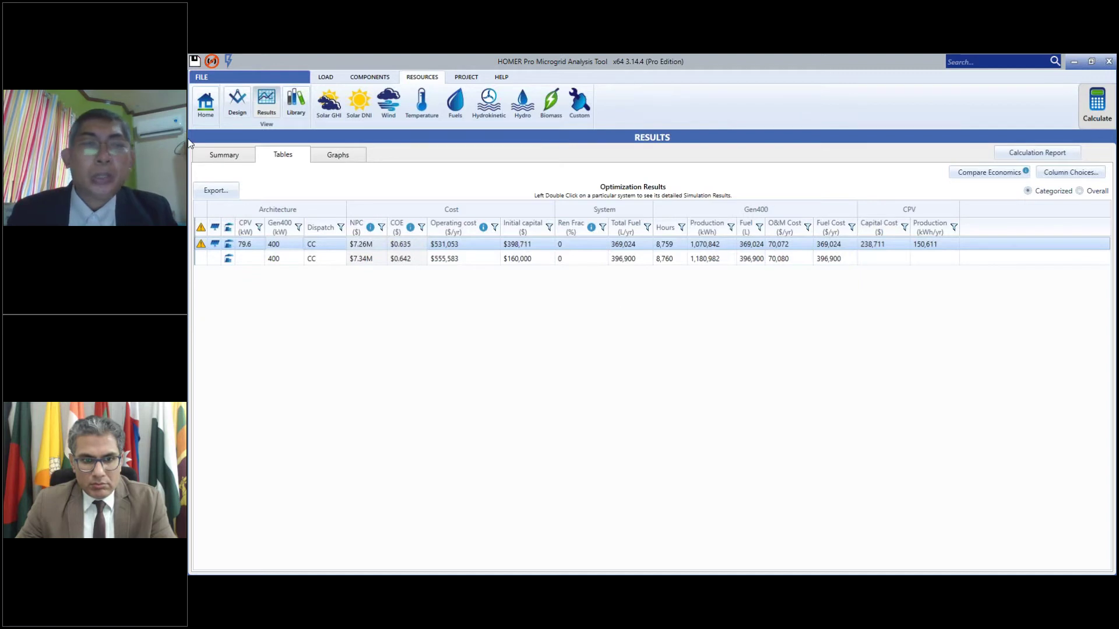
{"action": "left_click", "coordinate": [205, 114]}
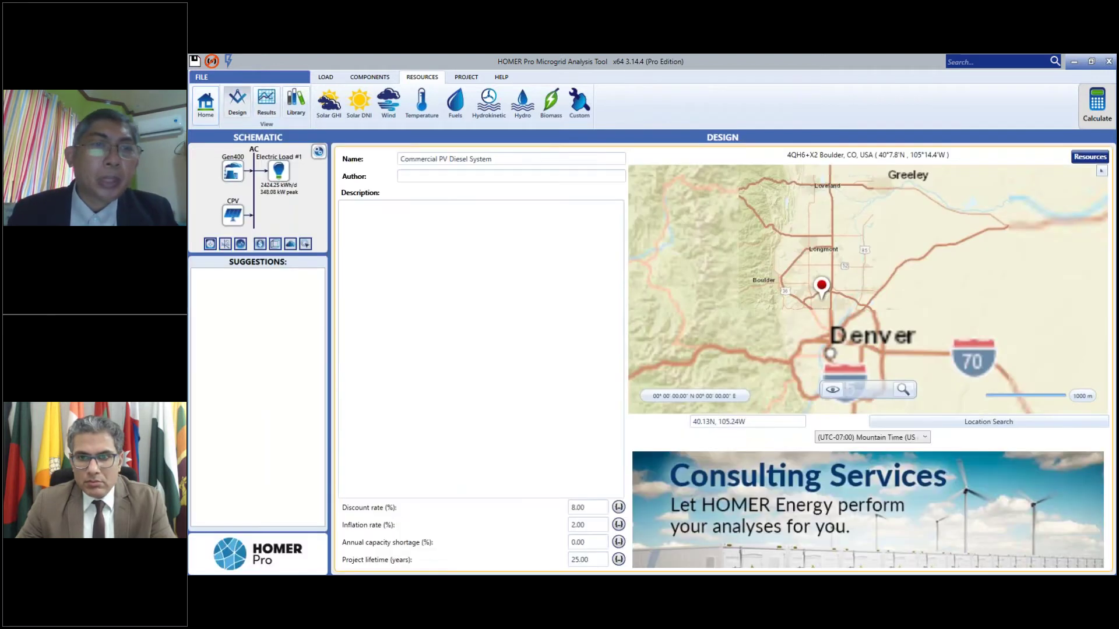